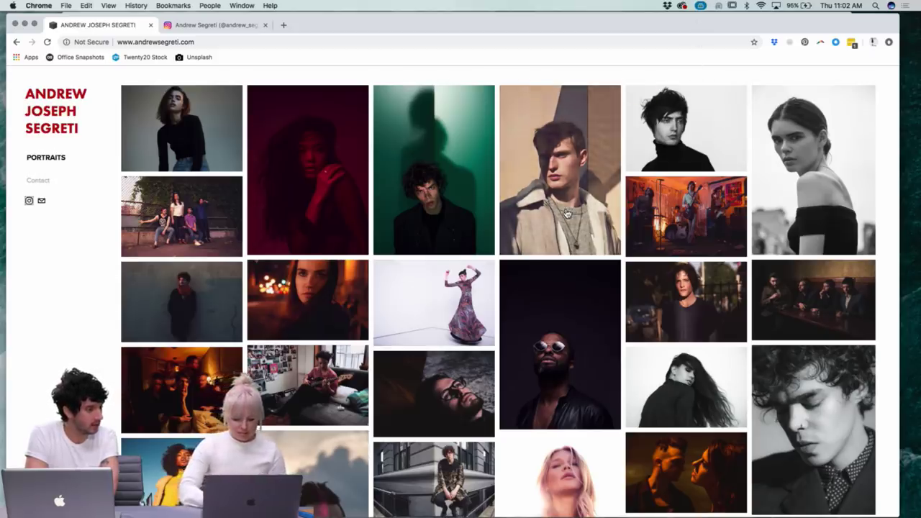
Step: Scroll the portfolio grid and open the red-jacket portrait on its full-size page
scroll(566, 214, down, 5)
scroll(567, 214, down, 5)
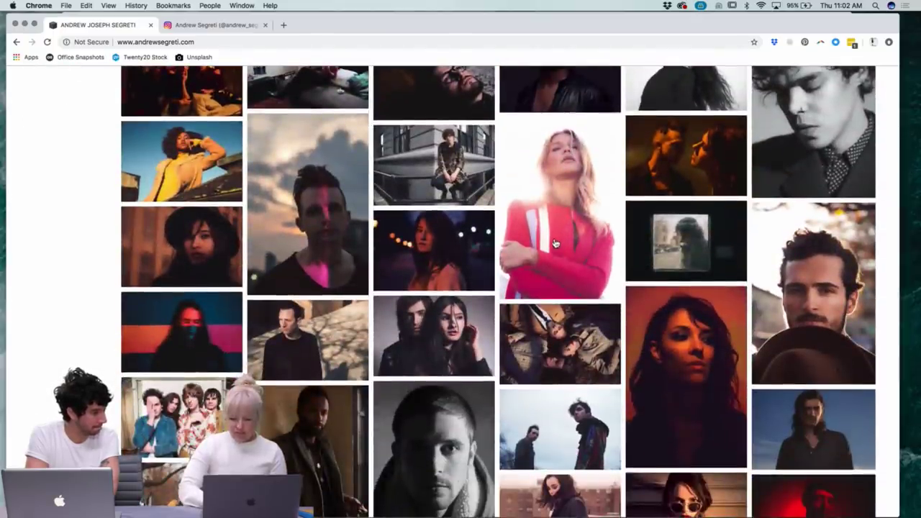
click(555, 244)
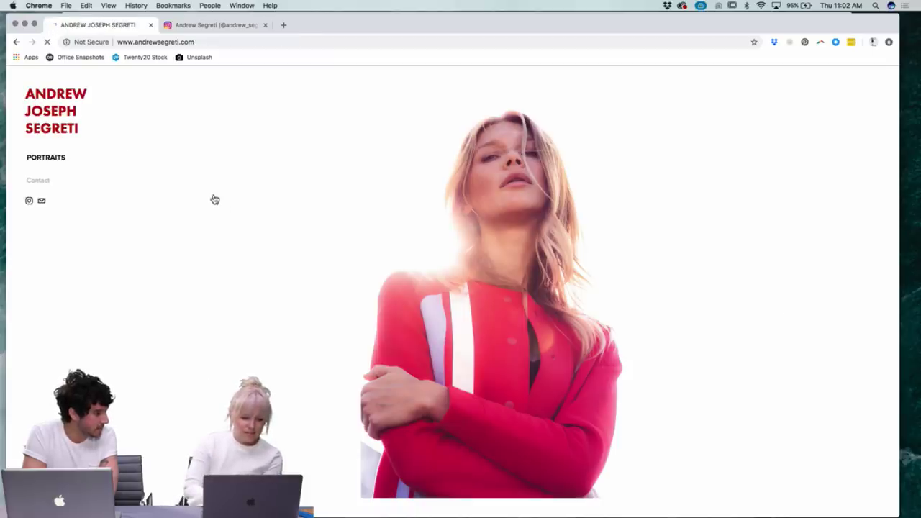
Step: Switch to the Instagram tab and browse the photographer's grid of portrait posts
click(220, 27)
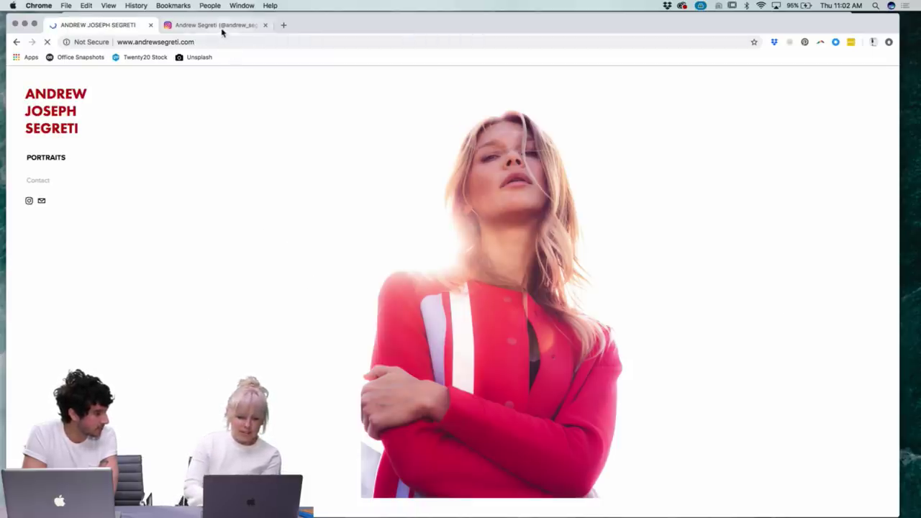
scroll(116, 274, down, 2)
scroll(118, 271, up, 2)
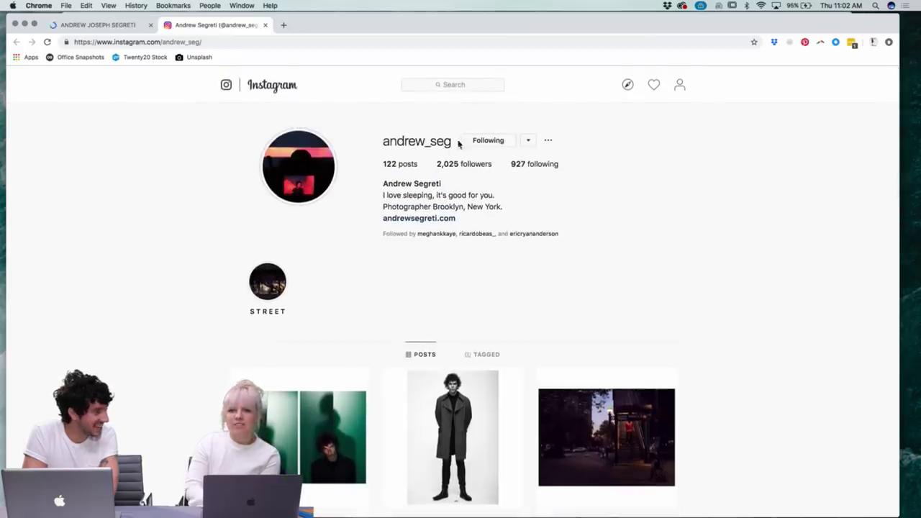
scroll(152, 419, down, 6)
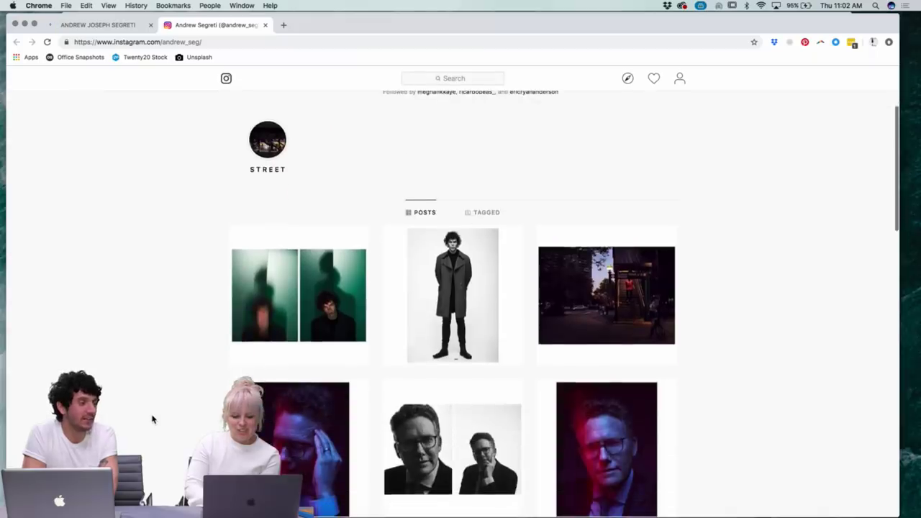
scroll(152, 419, down, 2)
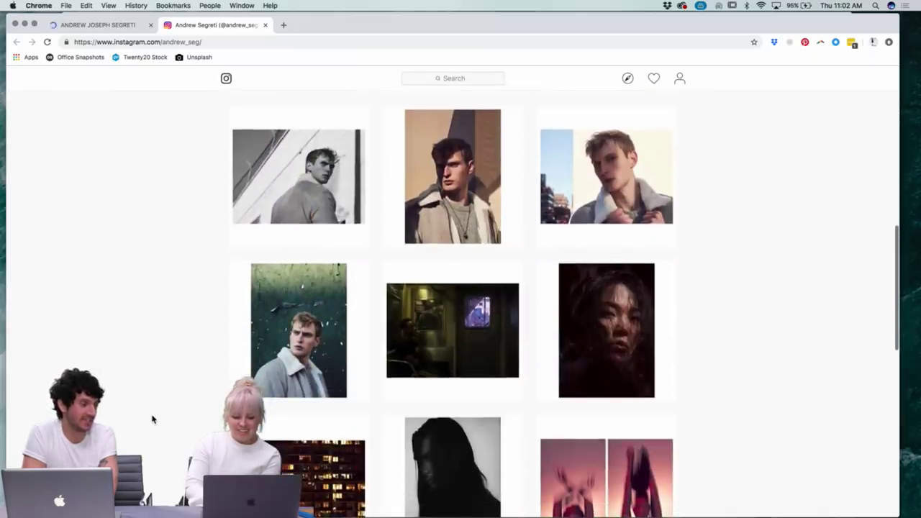
scroll(152, 418, down, 4)
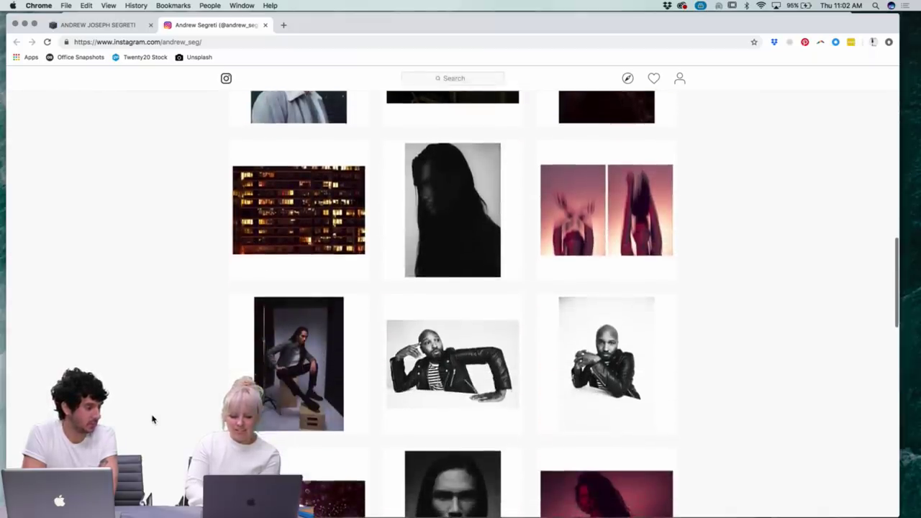
scroll(151, 419, down, 5)
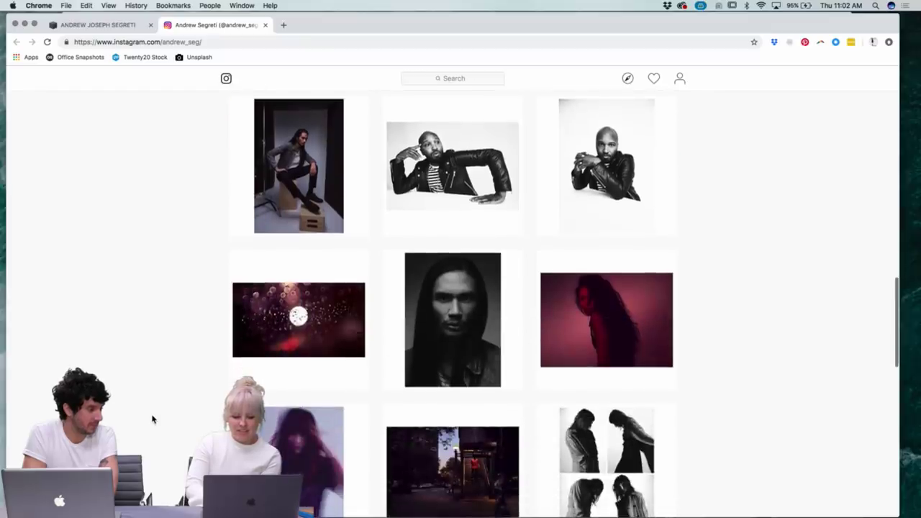
scroll(151, 418, up, 15)
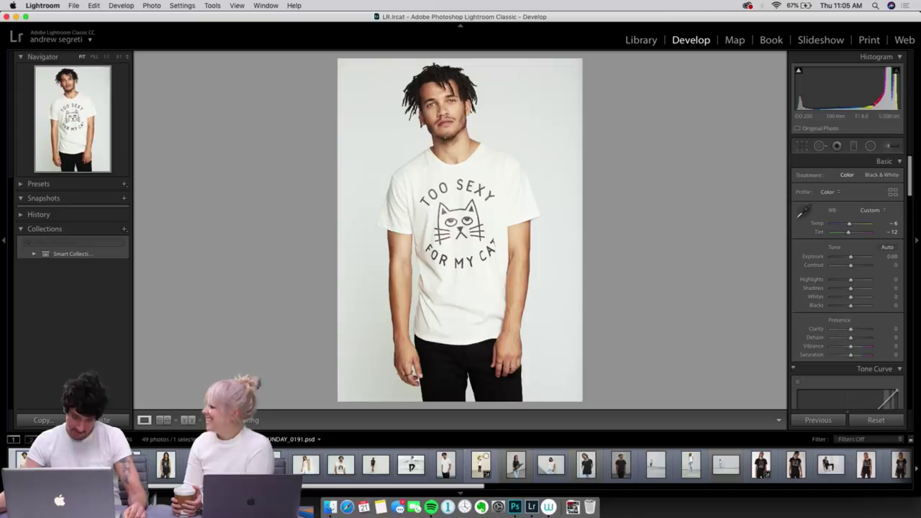
Step: Browse the Dream Come True, Cash Only, stairs and Trouble Muffin photos, then step to Here Comes Trouble
scroll(532, 465, right, 10)
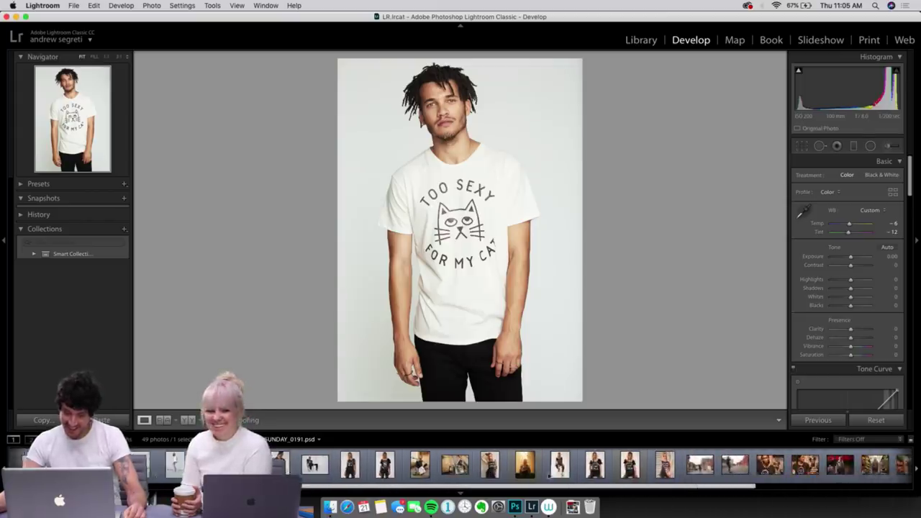
scroll(549, 475, right, 4)
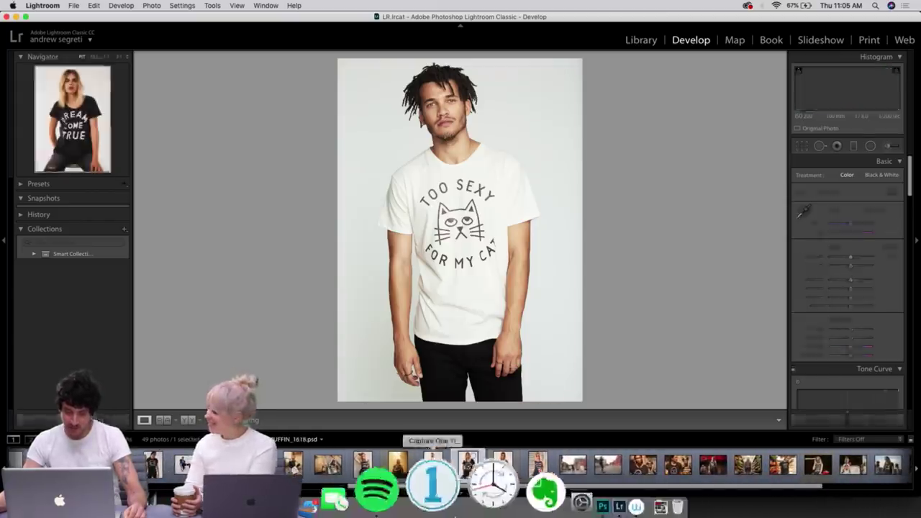
click(468, 465)
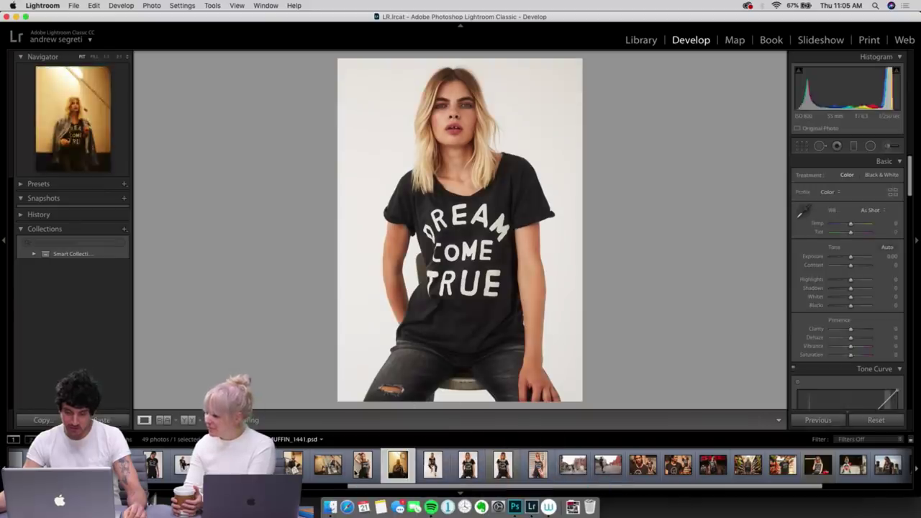
click(363, 466)
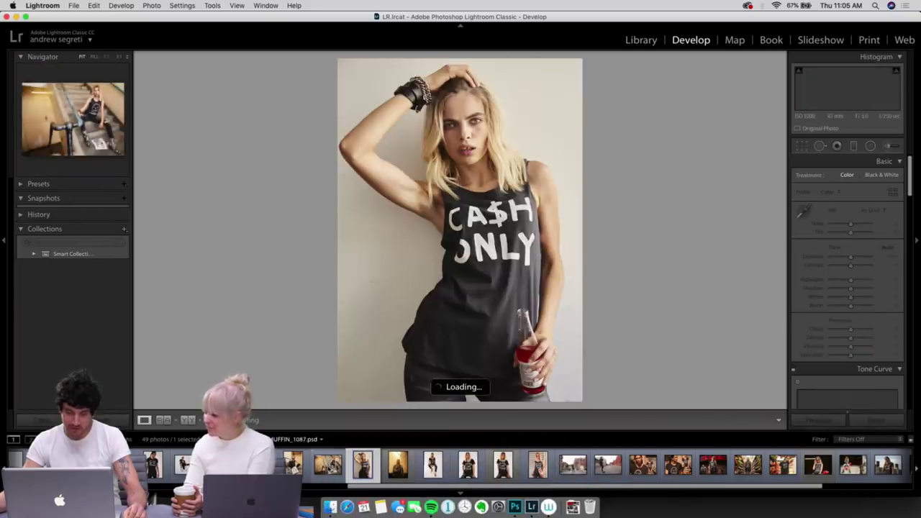
click(328, 467)
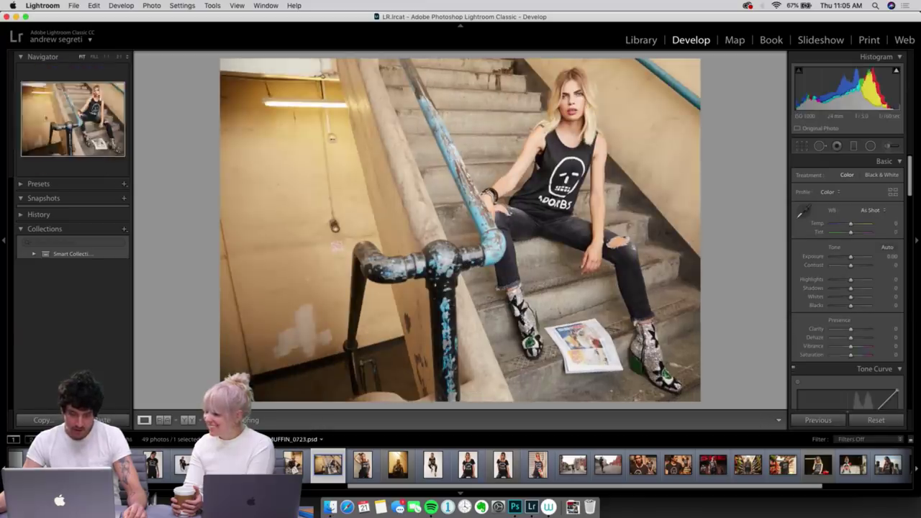
click(292, 465)
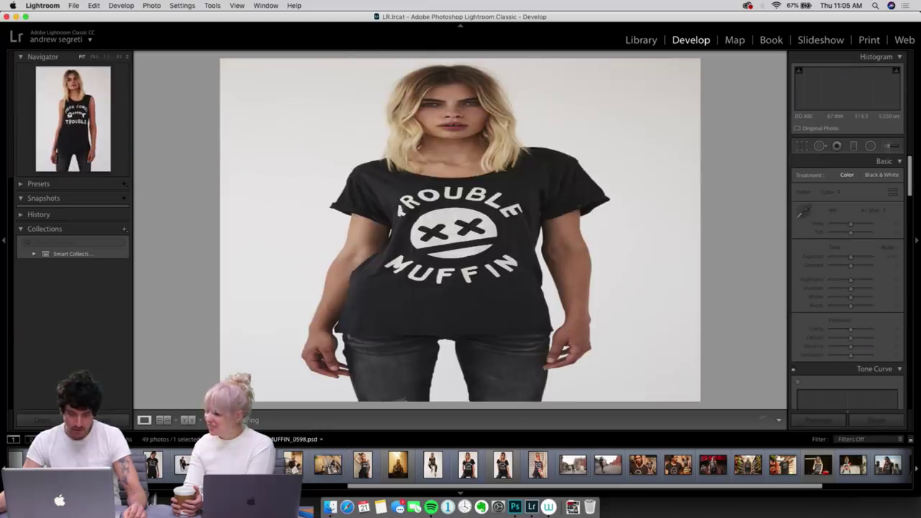
key(Right)
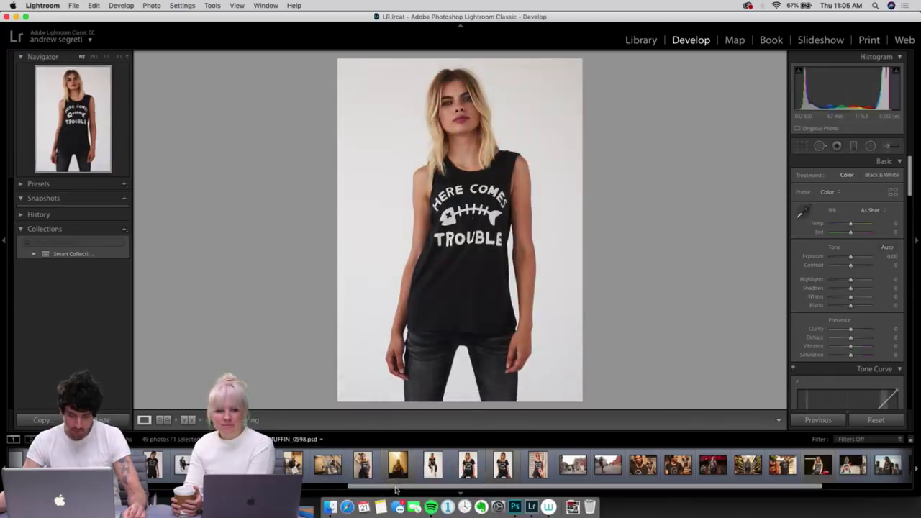
scroll(348, 483, left, 2)
scroll(348, 475, left, 8)
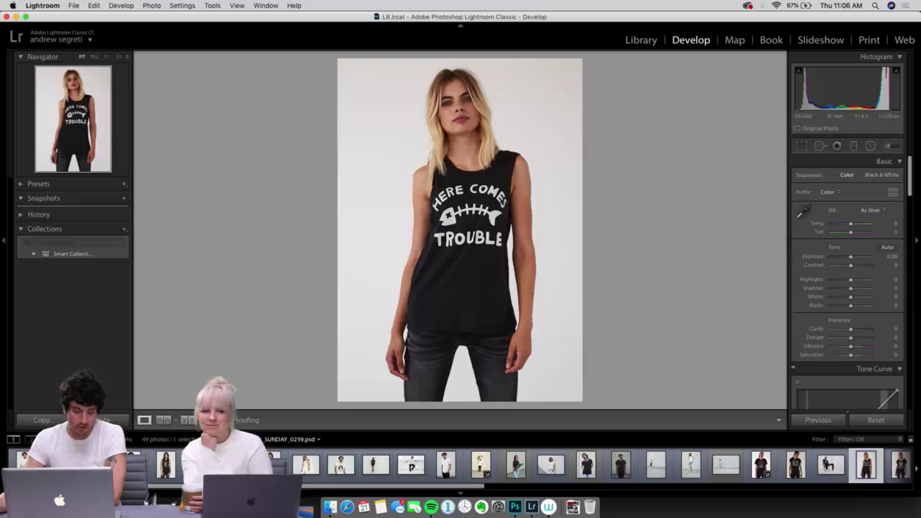
Step: Compare the cat t-shirt and Here Comes Trouble photos, ending on SUNDAY_0191.psd
click(23, 464)
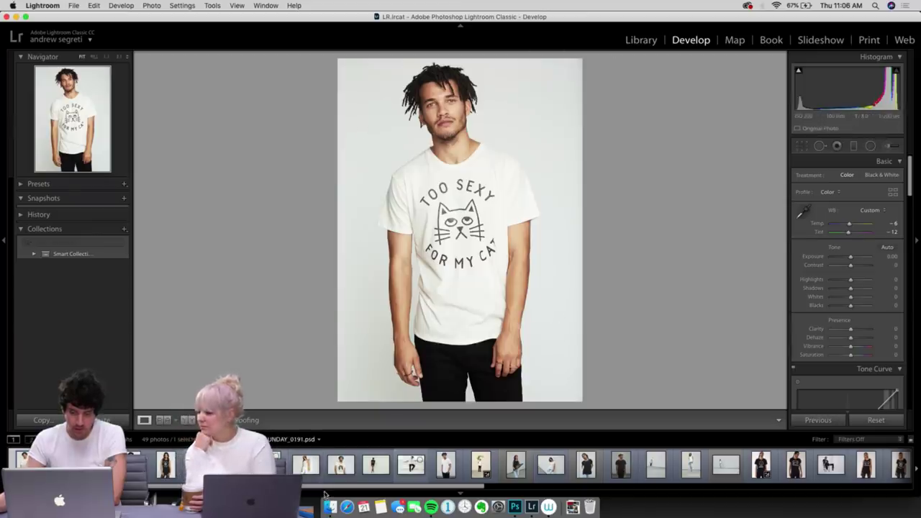
scroll(323, 480, down, 5)
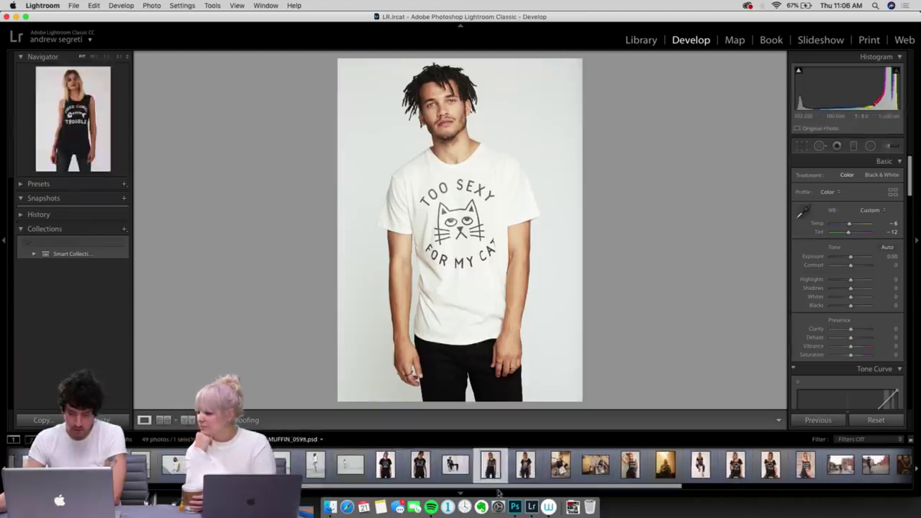
click(490, 465)
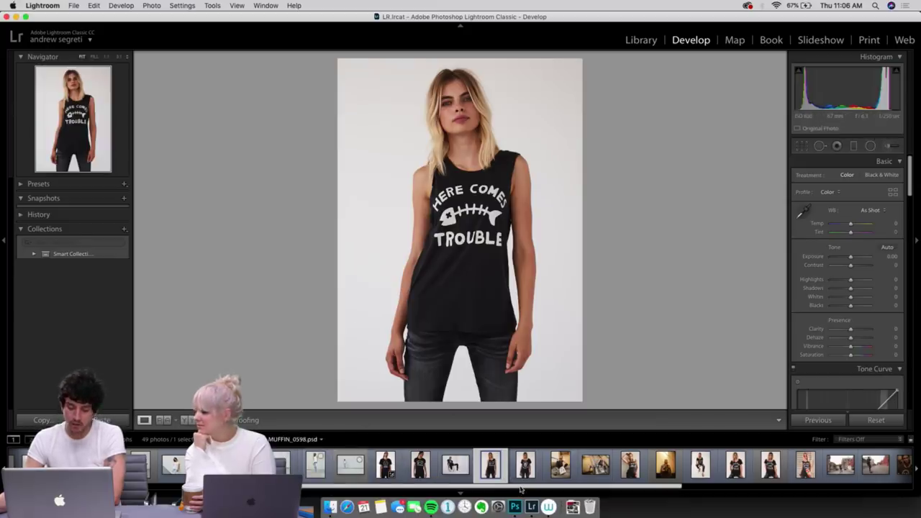
scroll(515, 487, left, 5)
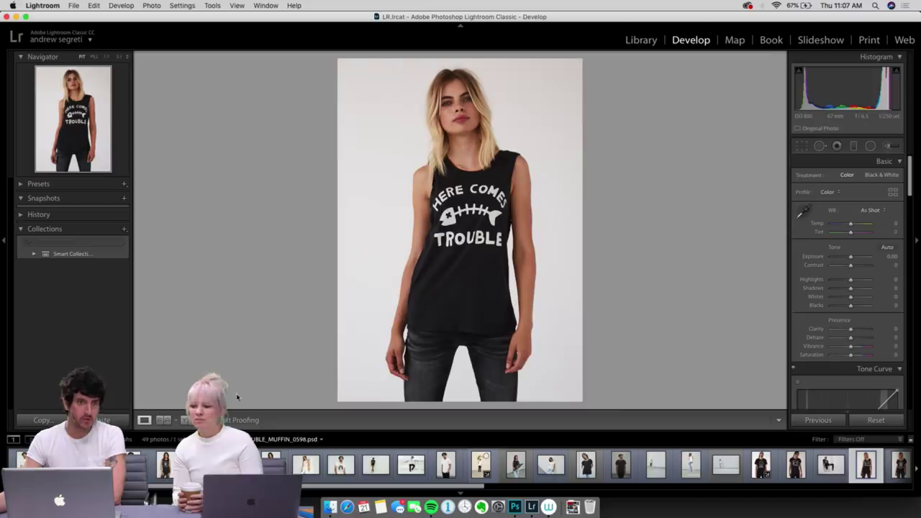
click(21, 464)
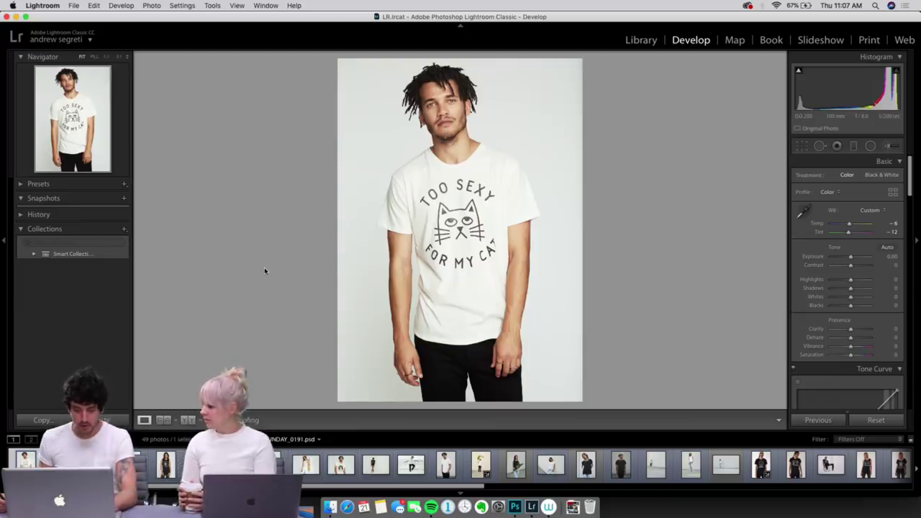
Step: Send the original file to Photoshop via Edit Original and move its window to the screen top
key(super+e)
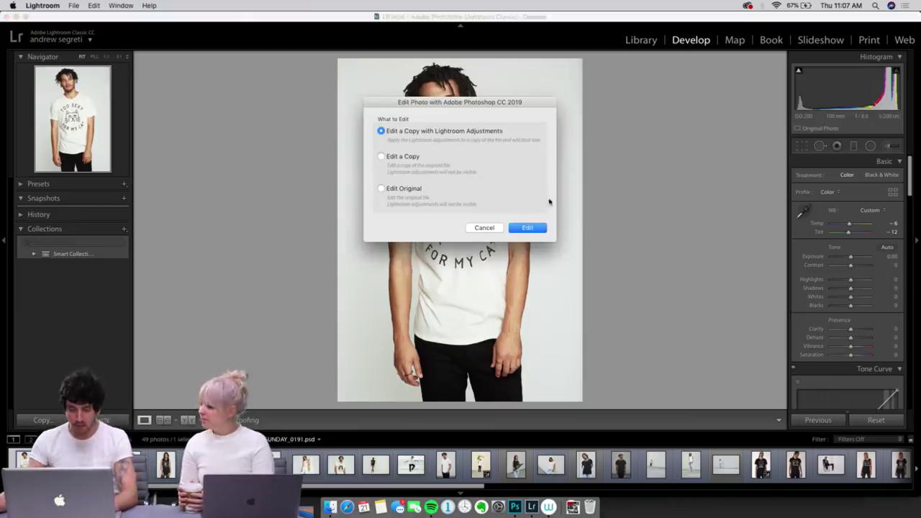
click(382, 188)
click(527, 228)
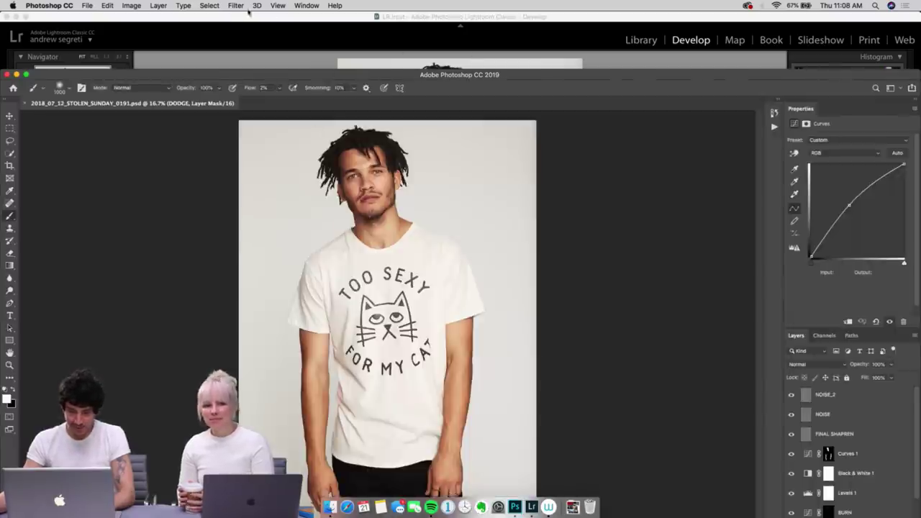
drag(250, 77, 249, 18)
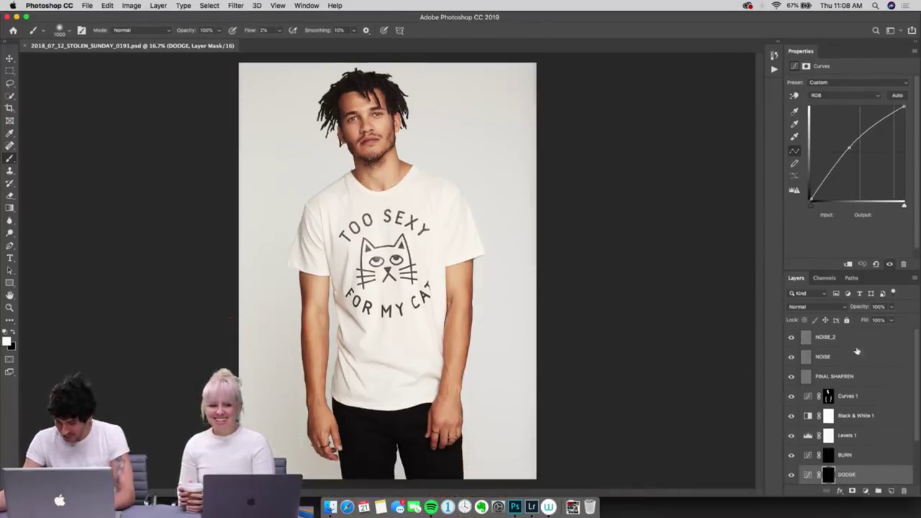
Step: Select Layer 1 through NOISE_2 and delete them, leaving only the Background layer
drag(915, 354, 916, 430)
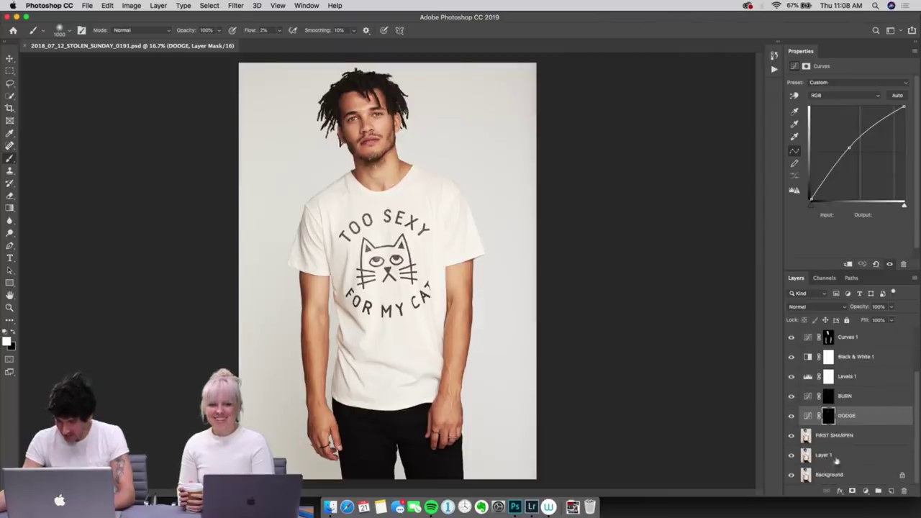
click(872, 456)
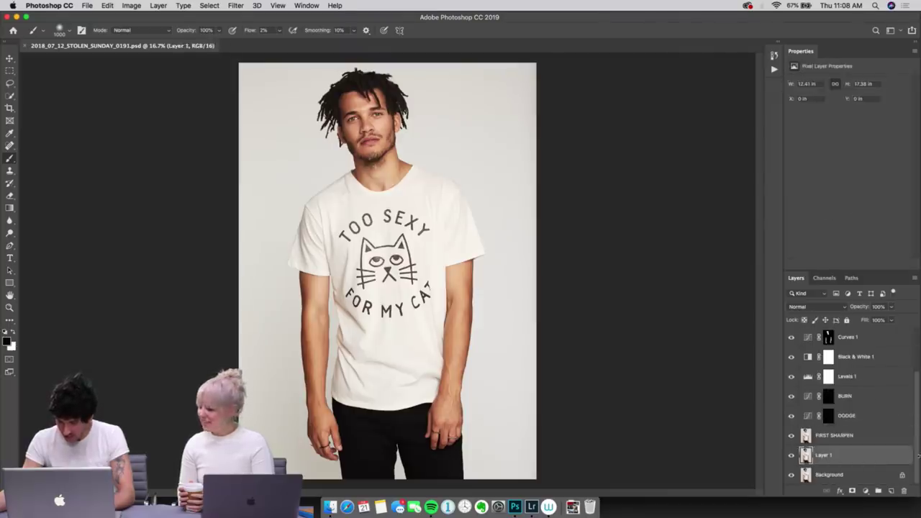
drag(913, 469, 913, 430)
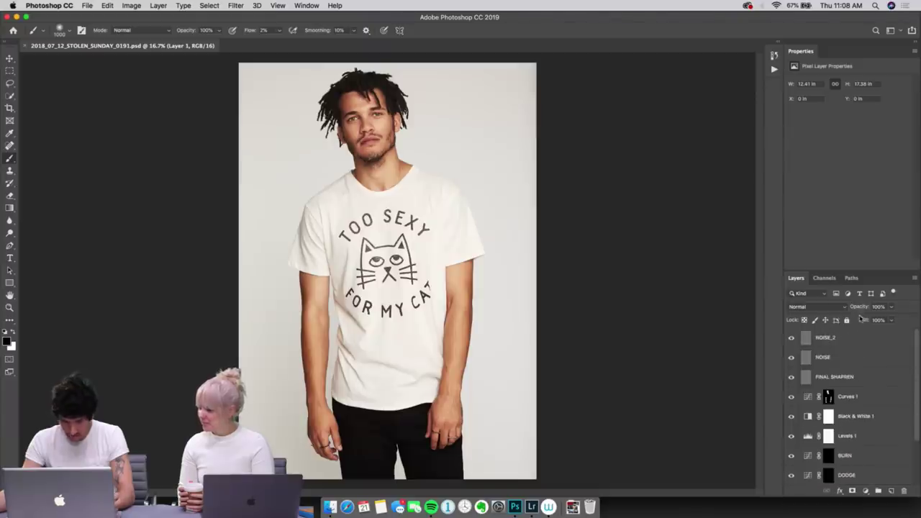
shift+click(867, 344)
drag(899, 478, 906, 491)
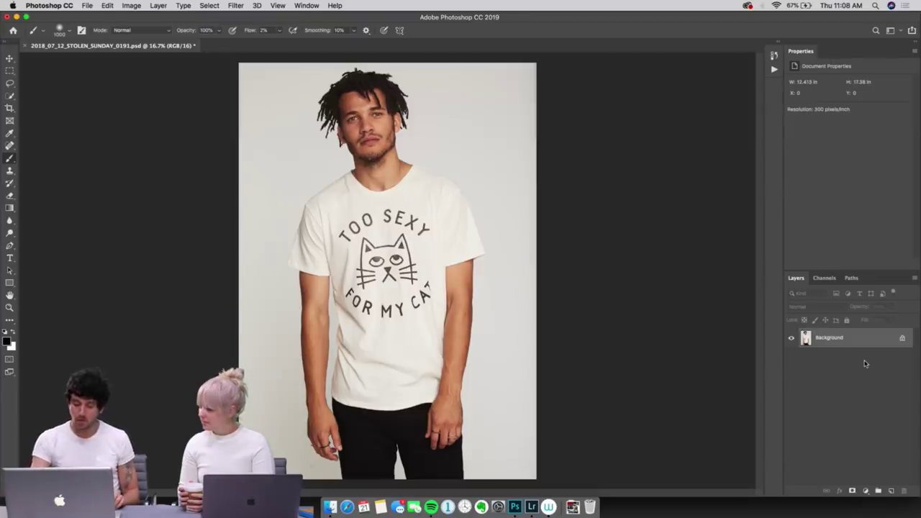
Step: Duplicate the Background into Layer 1 with Cmd+J and pan up to the face
key(super+j)
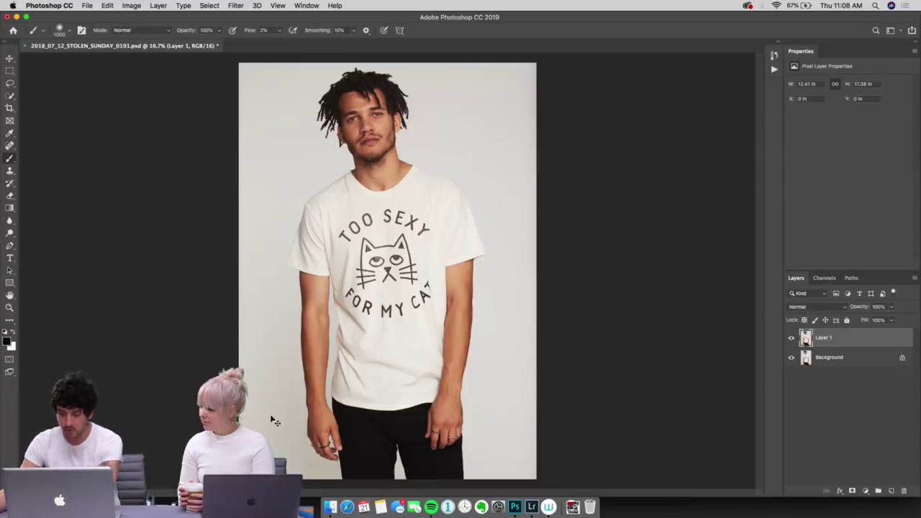
scroll(374, 252, up, 6)
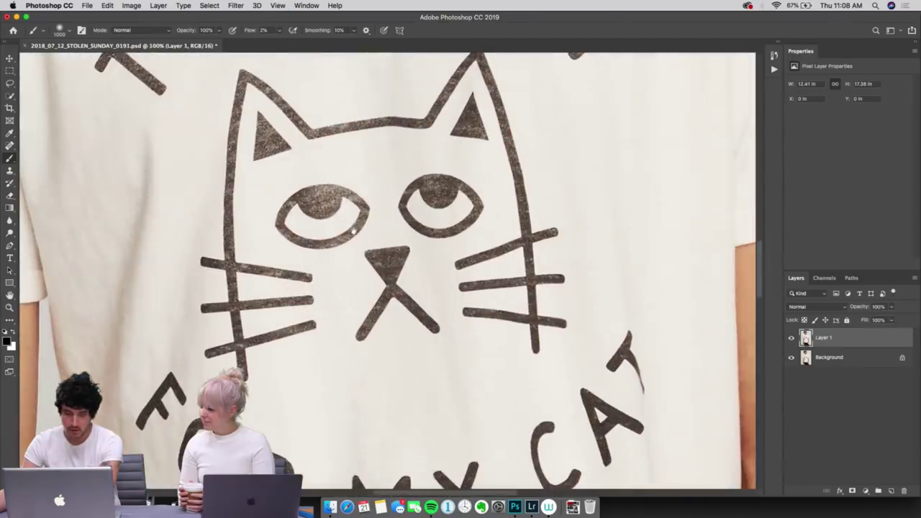
scroll(350, 120, up, 8)
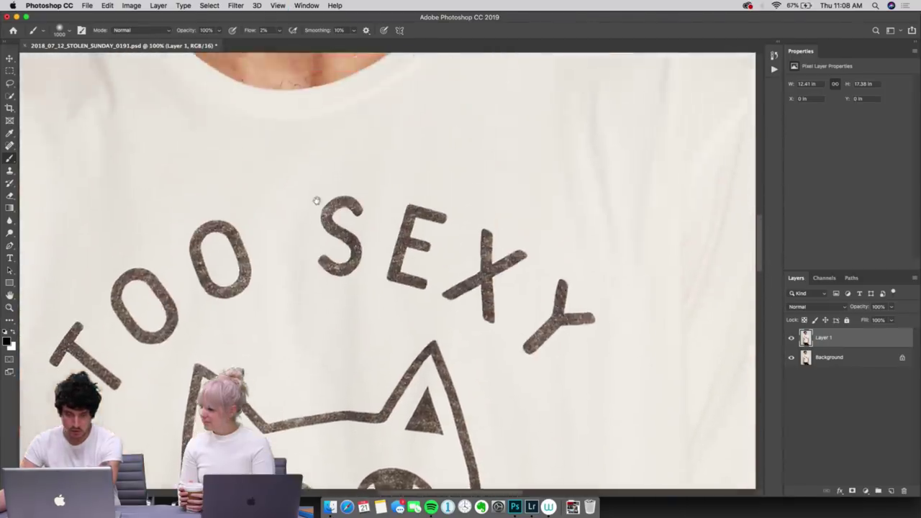
scroll(316, 200, up, 10)
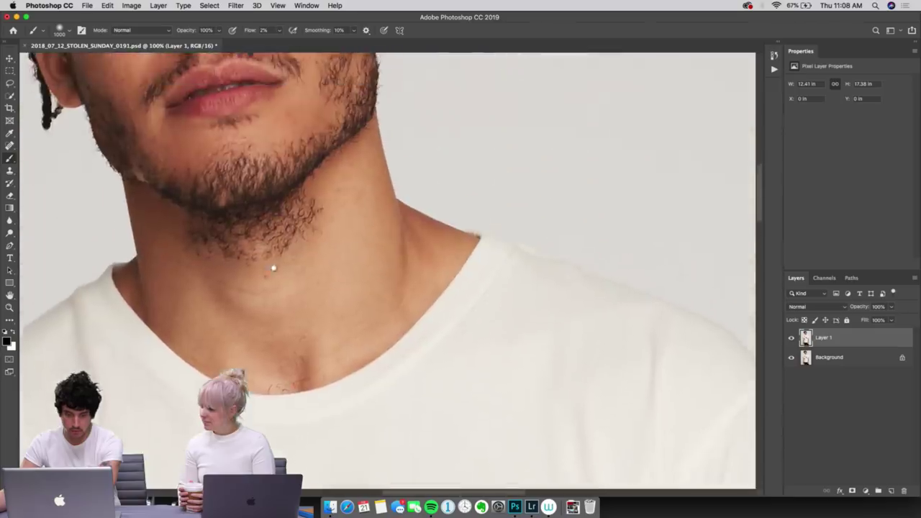
scroll(273, 269, up, 10)
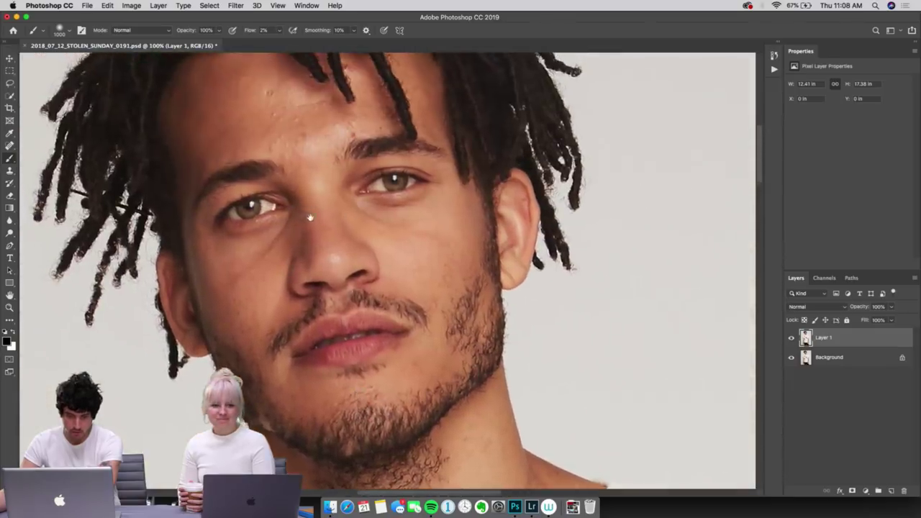
scroll(310, 218, up, 3)
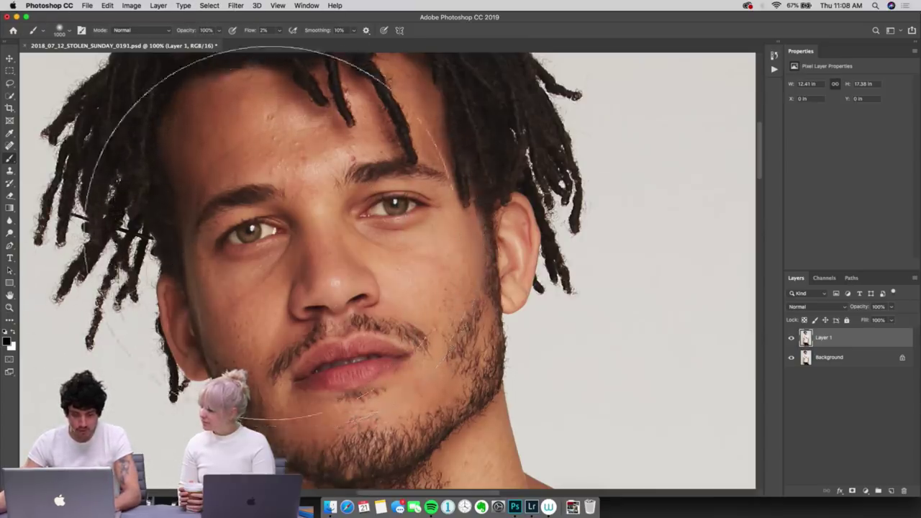
Step: Select the Spot Healing Brush, zoom to 300% and size the brush to blemish size
key(j)
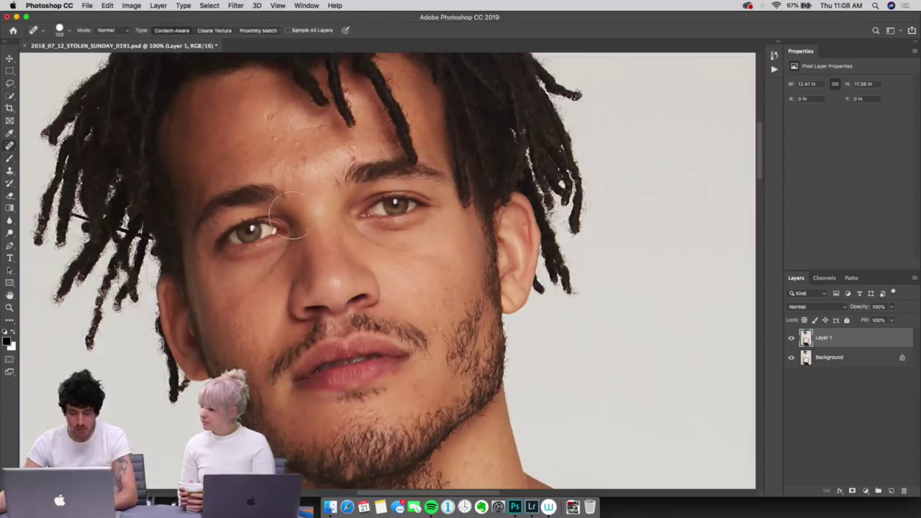
right_click(9, 145)
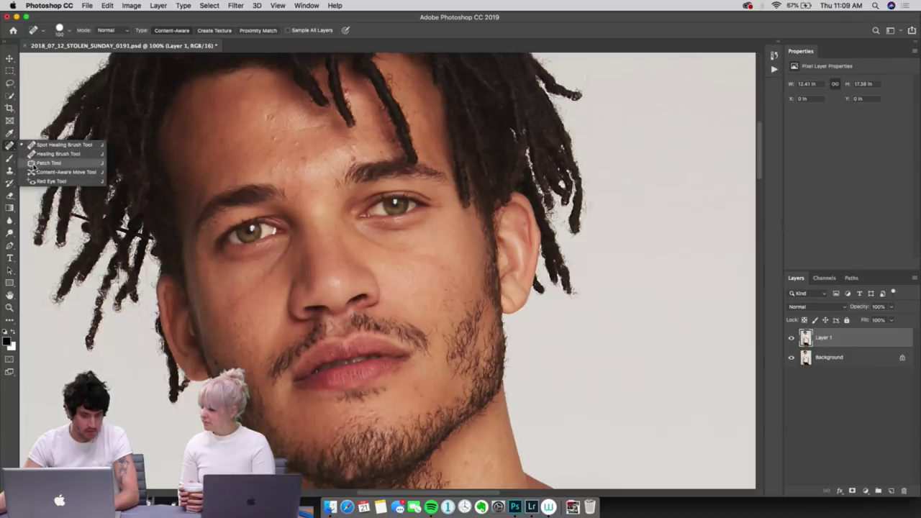
click(34, 164)
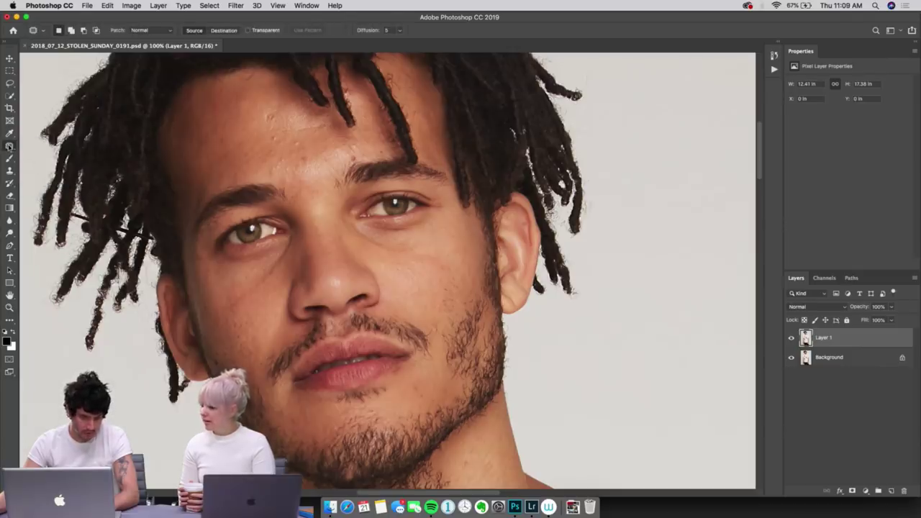
right_click(9, 145)
click(41, 146)
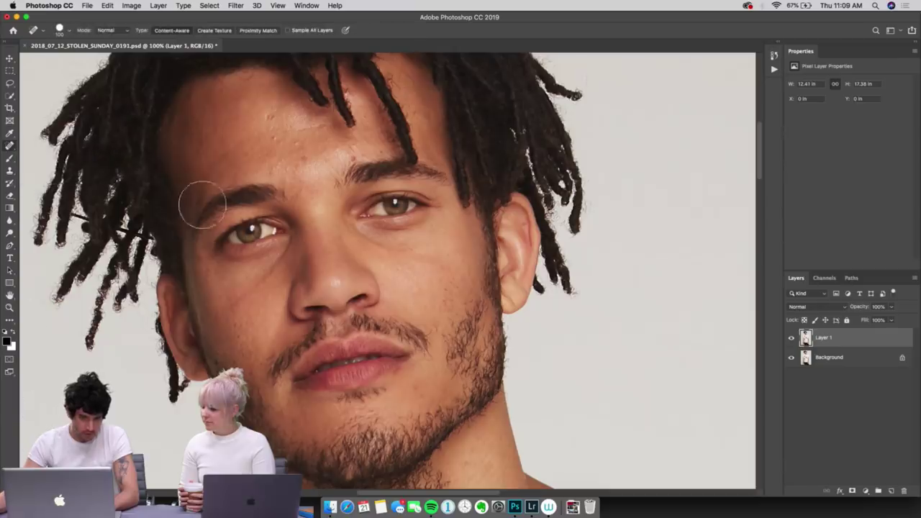
key(super+equal)
key(super+equal)
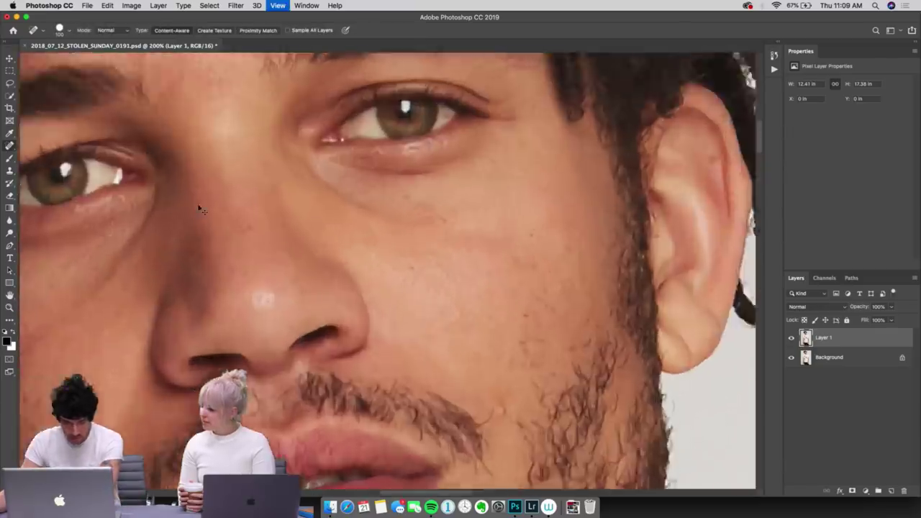
scroll(210, 207, up, 10)
scroll(210, 207, left, 6)
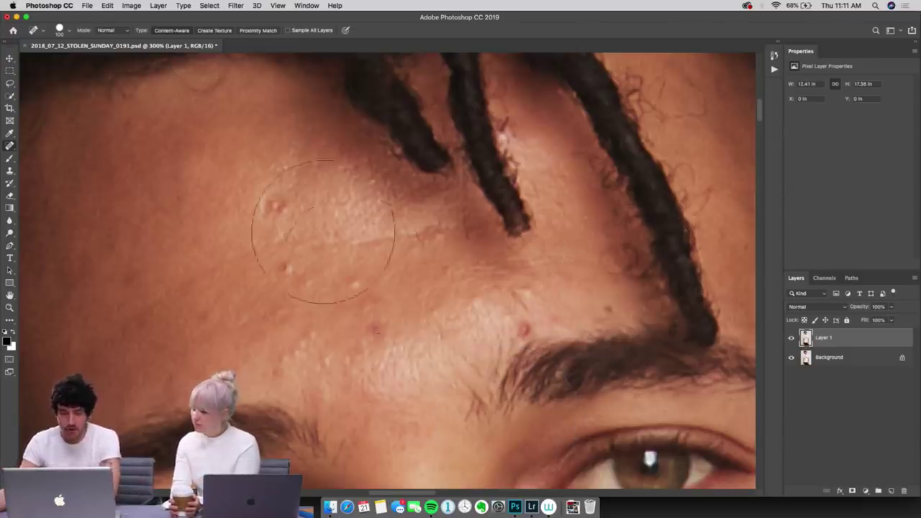
key(bracketleft)
key(bracketleft)
key(bracketleft)
key(bracketleft)
key(bracketleft)
key(bracketleft)
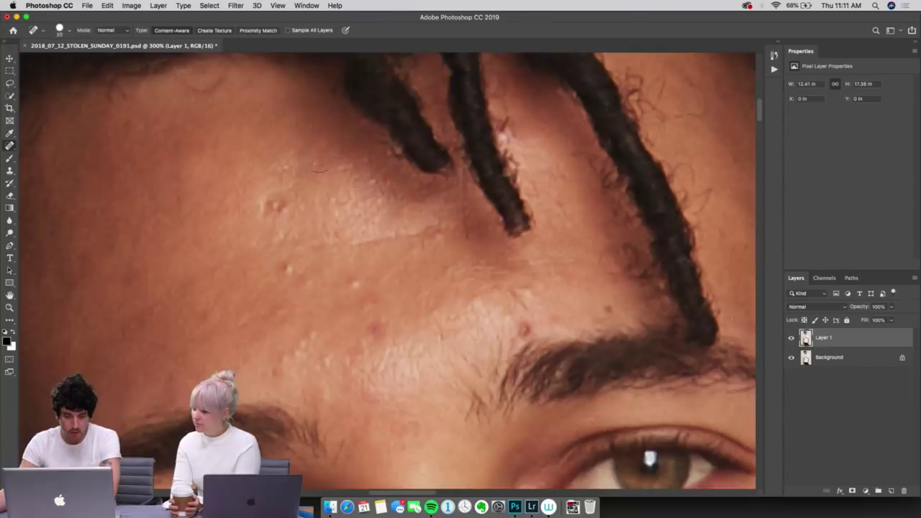
key(bracketright)
key(bracketright)
key(bracketright)
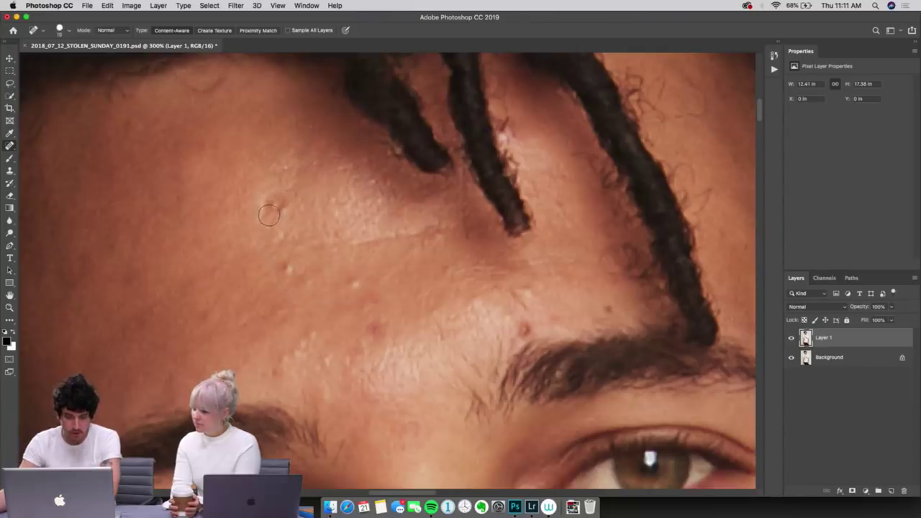
Step: Heal the forehead bump and the small spots above and beside the eyebrow
mouse_move(268, 215)
mouse_down()
mouse_move(262, 197)
mouse_move(281, 209)
mouse_move(269, 209)
mouse_up()
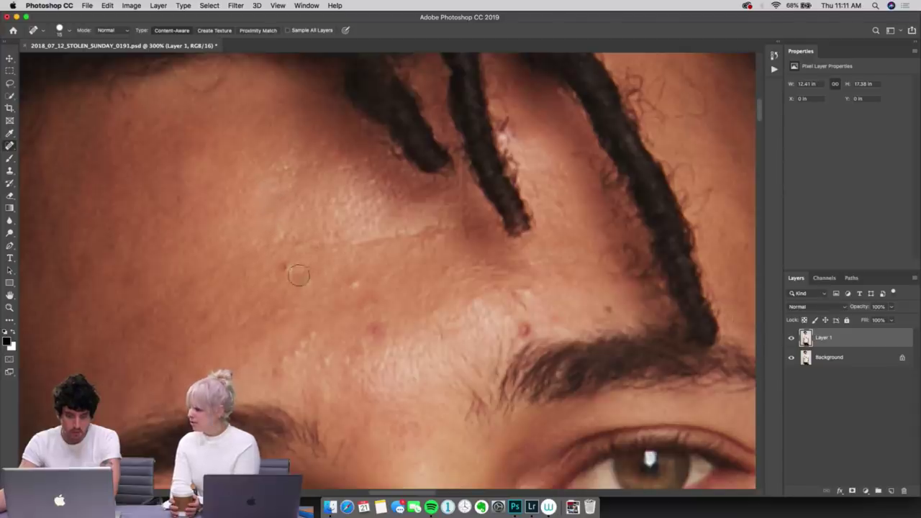
drag(290, 268, 284, 261)
drag(351, 284, 310, 283)
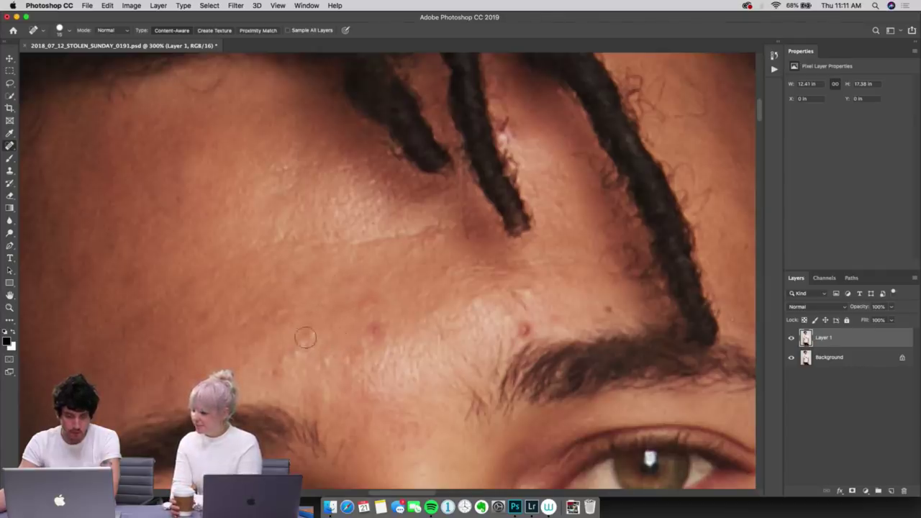
click(305, 343)
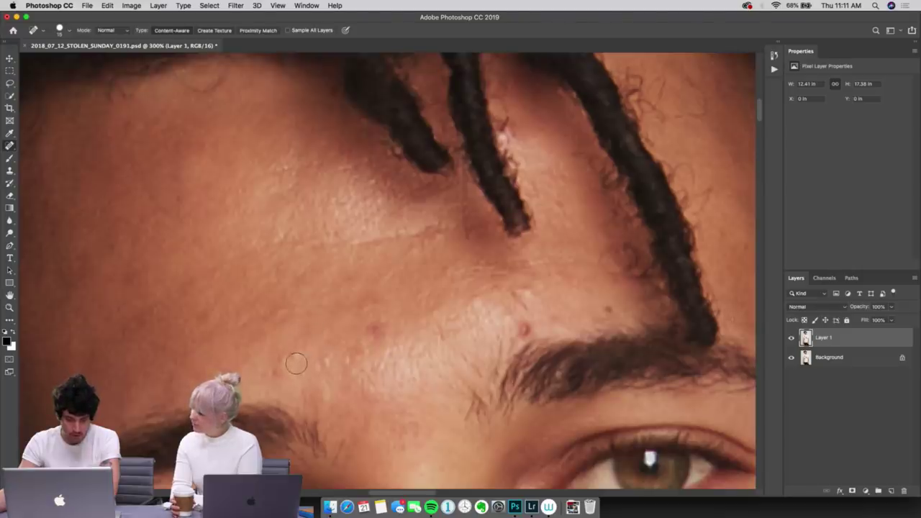
click(296, 359)
drag(277, 372, 277, 372)
click(327, 357)
drag(344, 361, 377, 325)
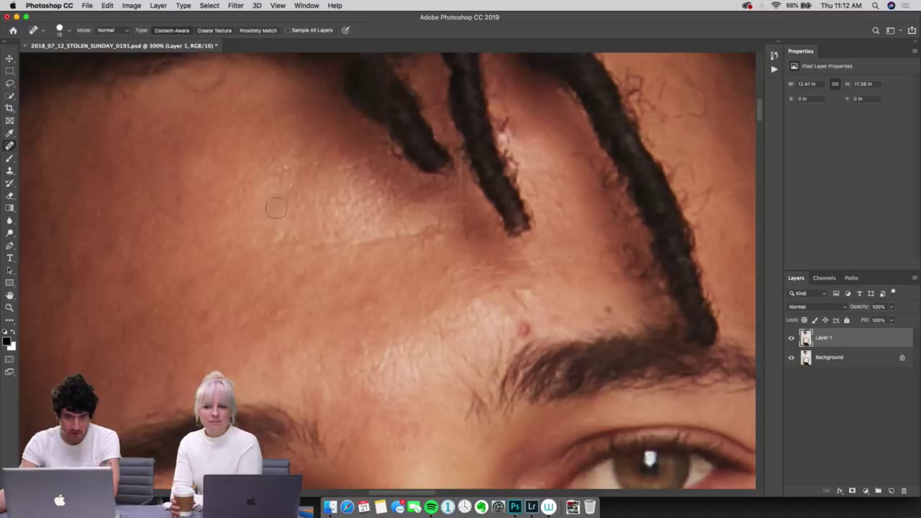
Step: Patch two uneven forehead areas with the Patch Tool, then deselect with Cmd+D
right_click(10, 145)
click(43, 163)
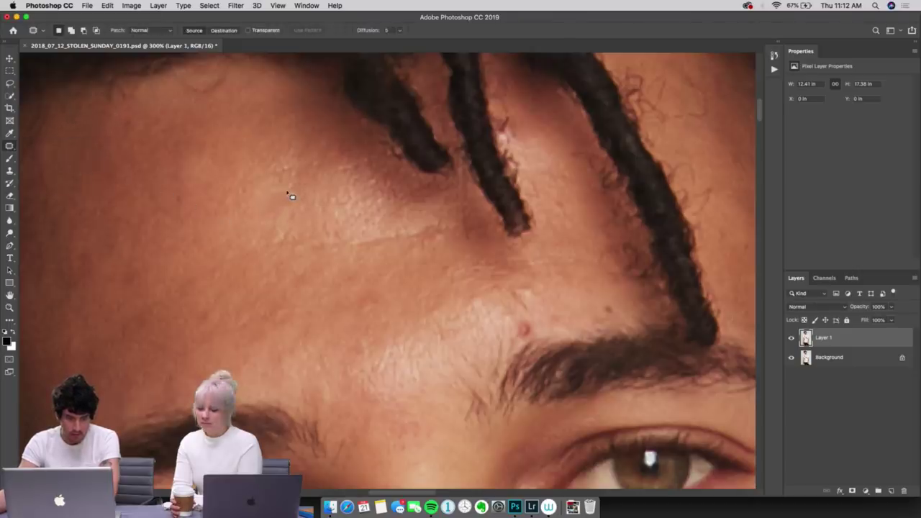
mouse_move(288, 194)
mouse_down()
mouse_move(256, 204)
mouse_move(263, 228)
mouse_move(290, 213)
mouse_move(287, 188)
mouse_up()
mouse_move(224, 207)
mouse_down()
mouse_move(215, 241)
mouse_move(237, 216)
mouse_up()
key(ctrl+d)
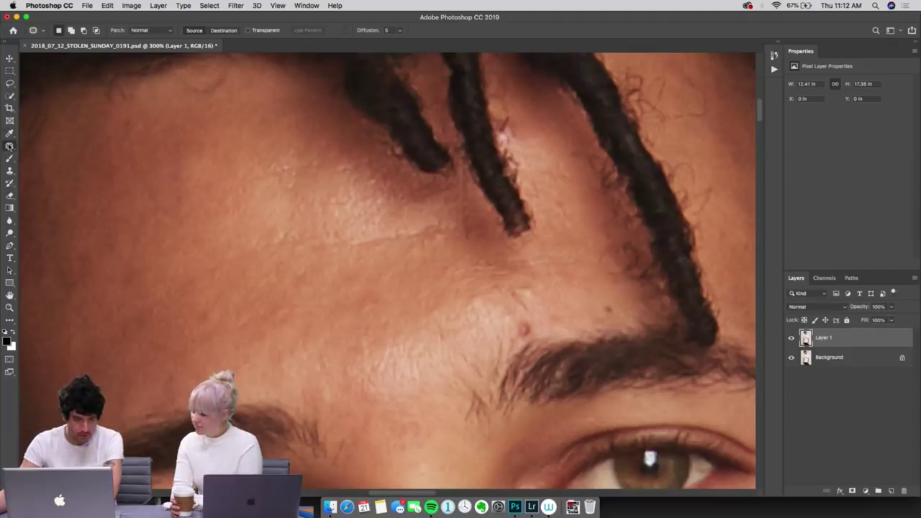
right_click(9, 146)
Step: Spot-heal four blemishes across the middle and lower forehead
click(43, 143)
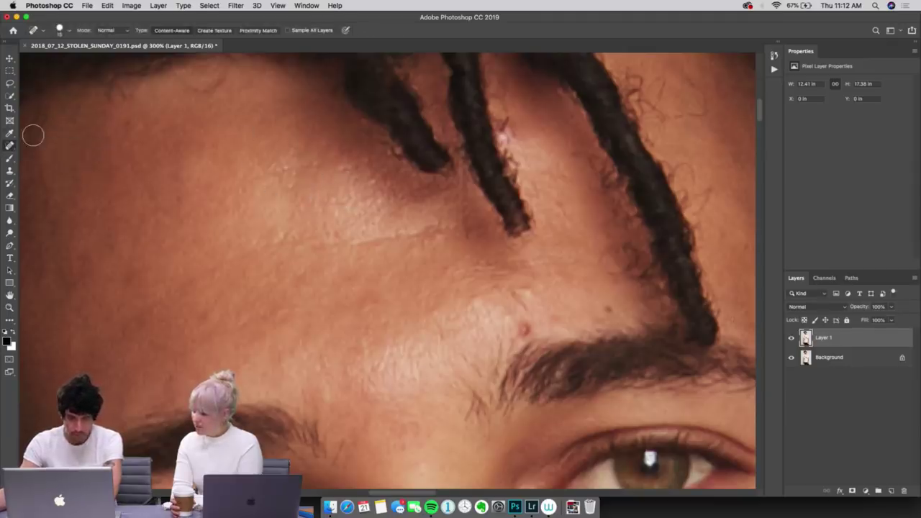
click(300, 278)
click(242, 324)
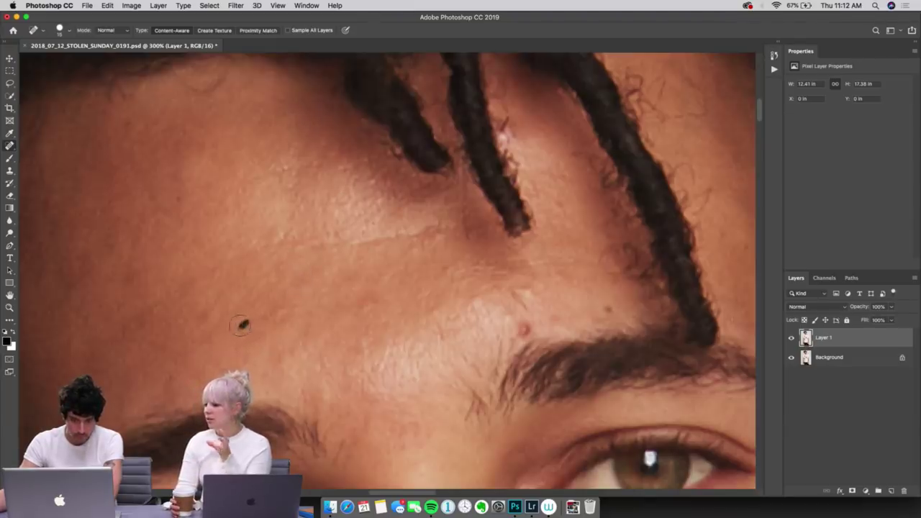
click(290, 307)
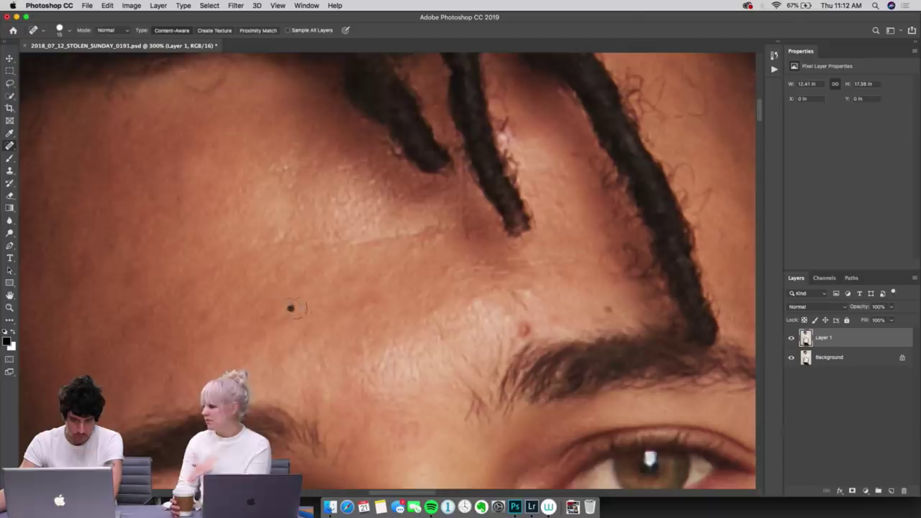
click(349, 274)
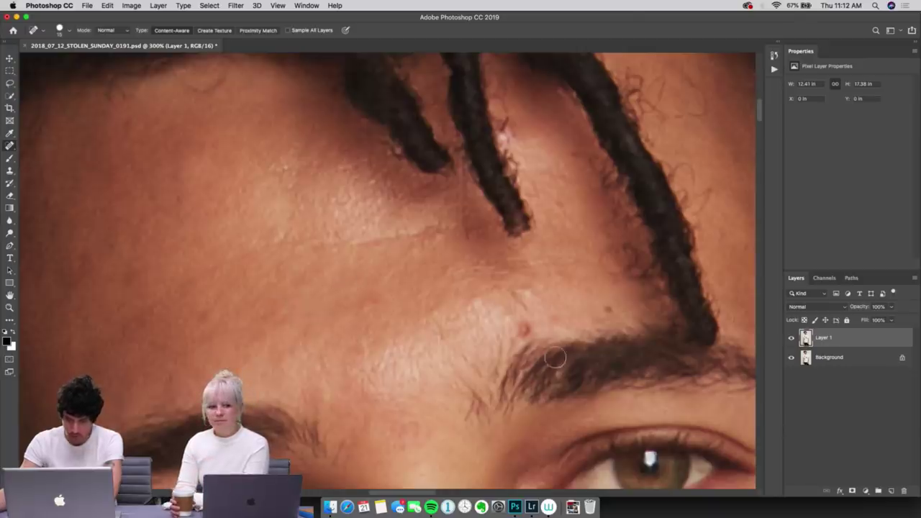
Step: Heal the red and dark spots above the eyebrow, a forehead streak, and hairline blemishes by the dreadlocks
click(521, 327)
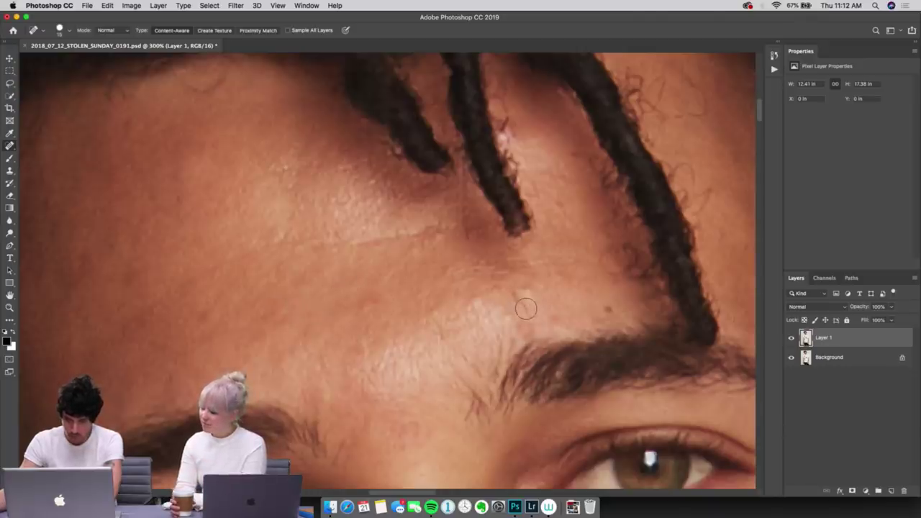
click(520, 299)
click(493, 284)
click(496, 275)
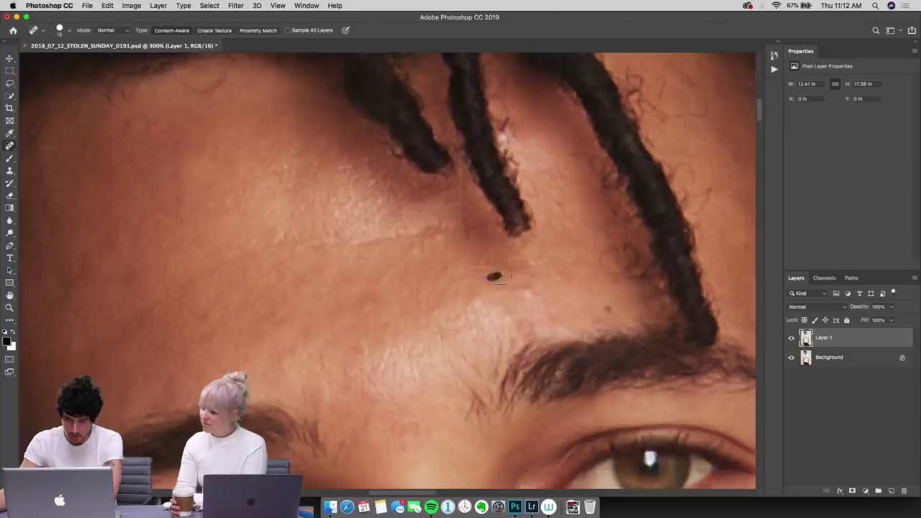
click(442, 265)
click(375, 305)
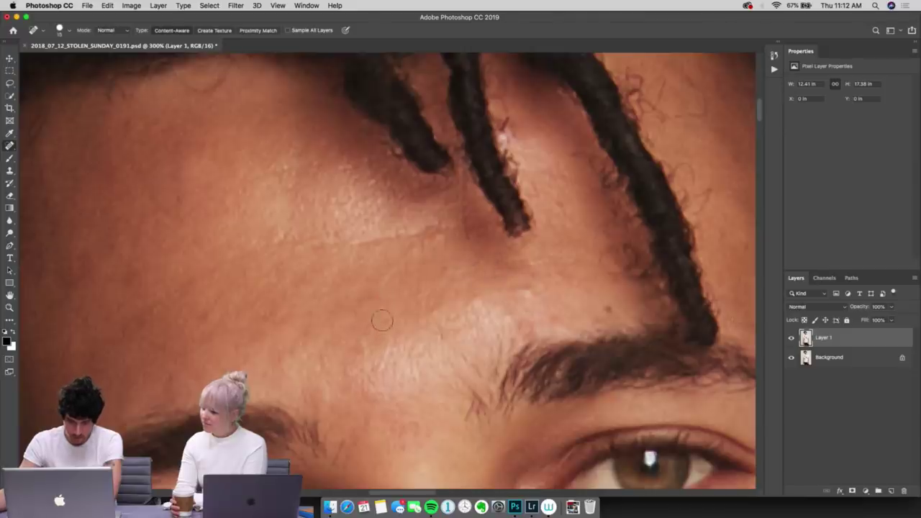
drag(438, 189, 423, 213)
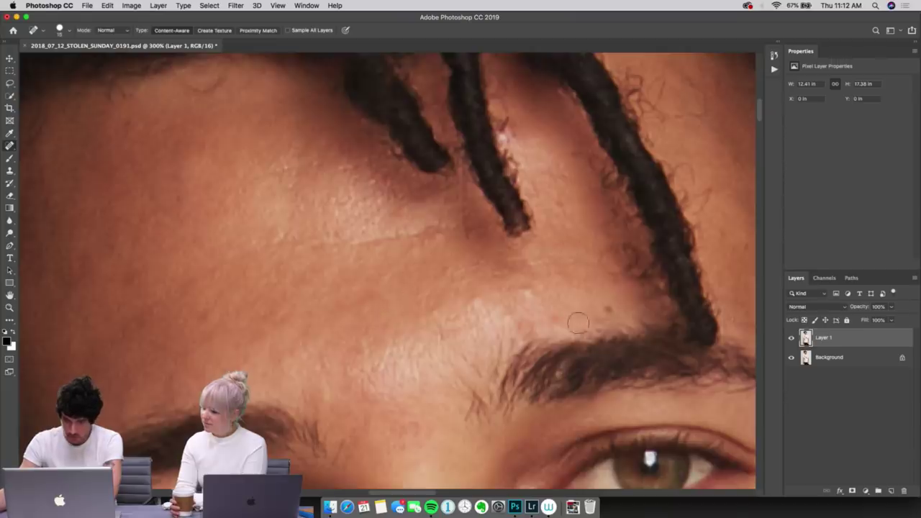
click(608, 309)
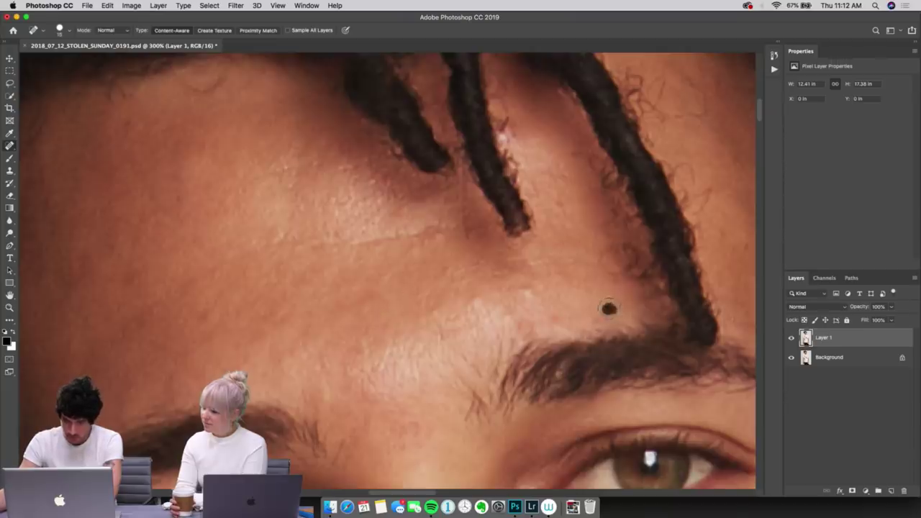
click(503, 128)
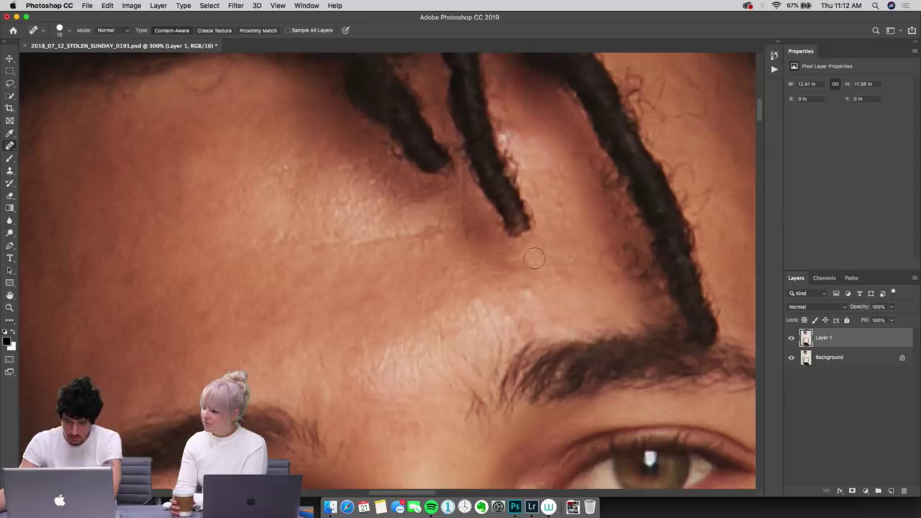
key(super+minus)
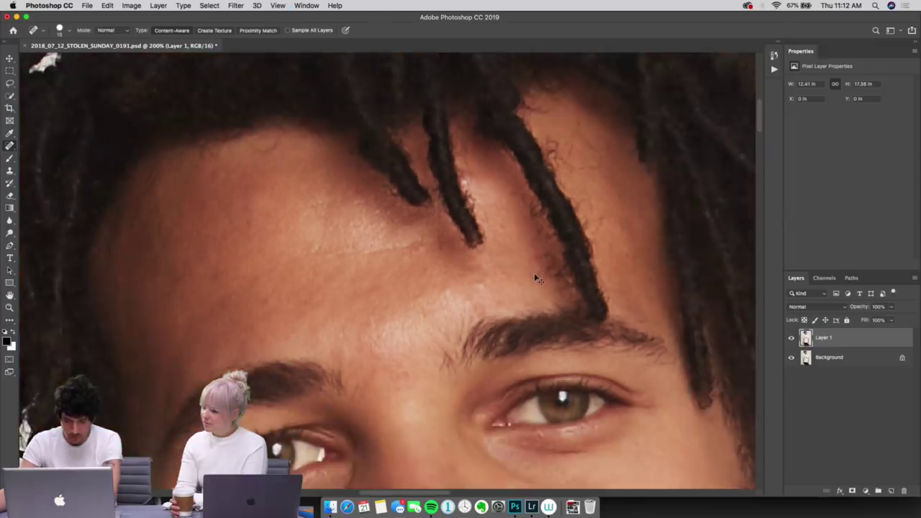
key(super+plus)
key(super+minus)
key(super+minus)
key(super+minus)
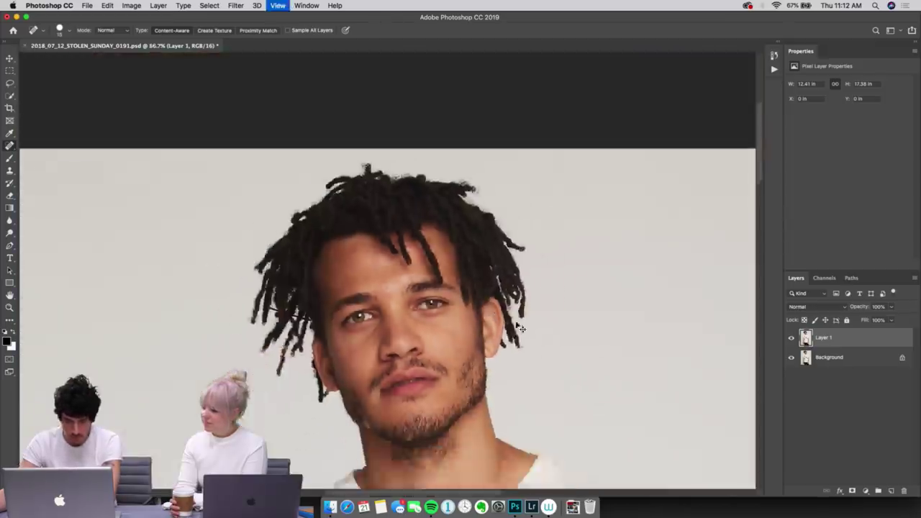
key(super+minus)
key(super+plus)
key(super+plus)
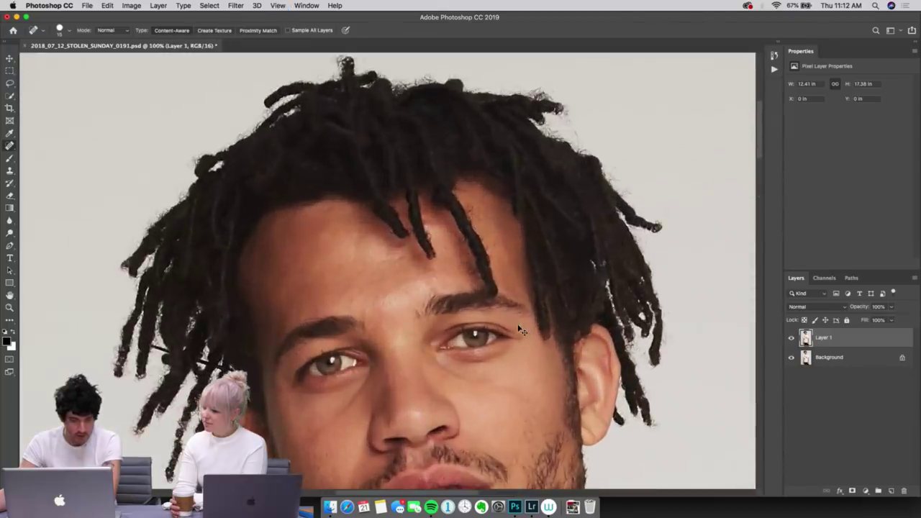
key(super+plus)
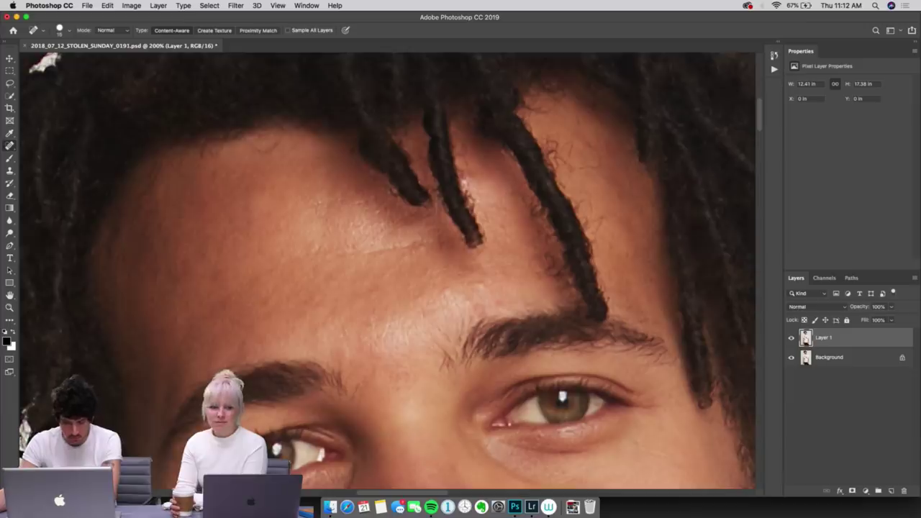
key(super+plus)
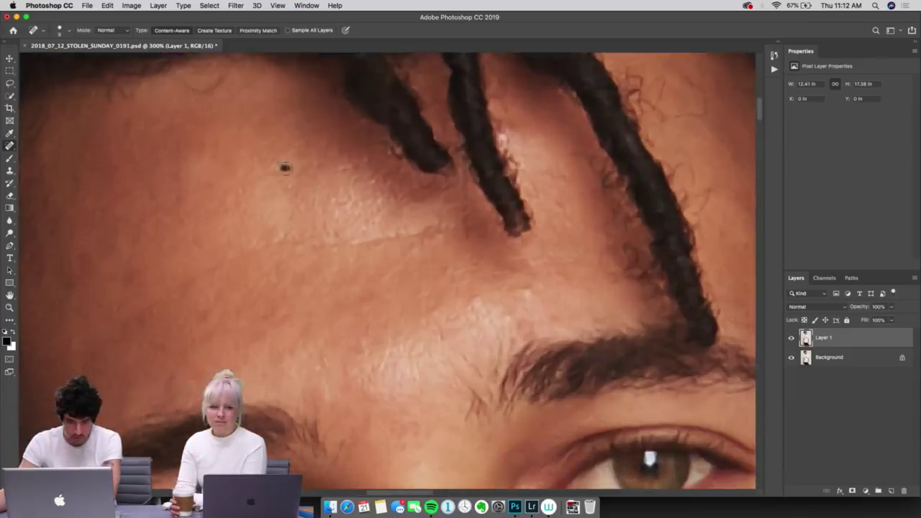
Step: Remove the dark forehead mole and heal the small spots across the forehead
click(286, 168)
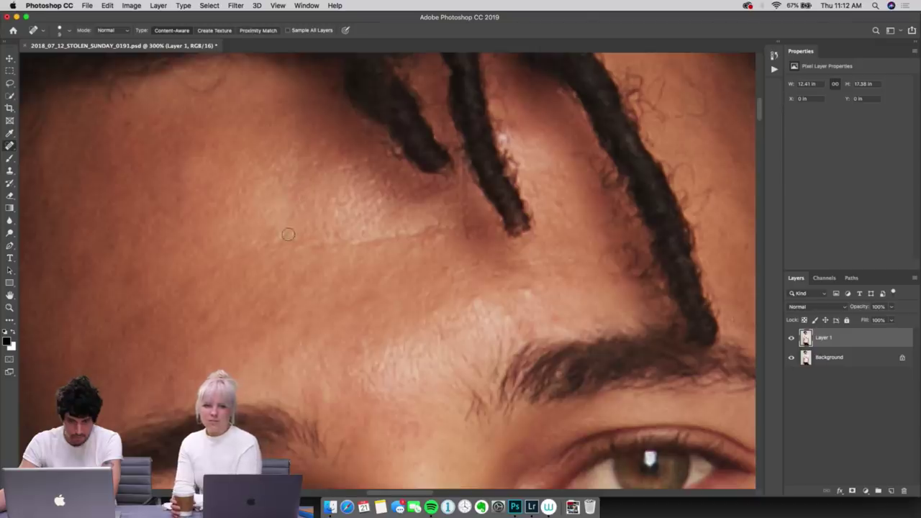
mouse_move(282, 225)
mouse_down()
mouse_move(267, 241)
mouse_move(264, 228)
mouse_up()
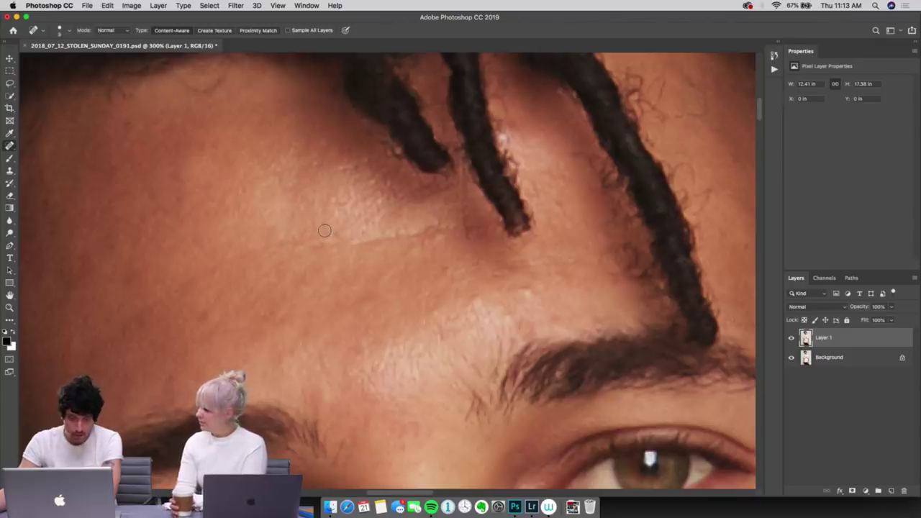
drag(338, 229, 348, 229)
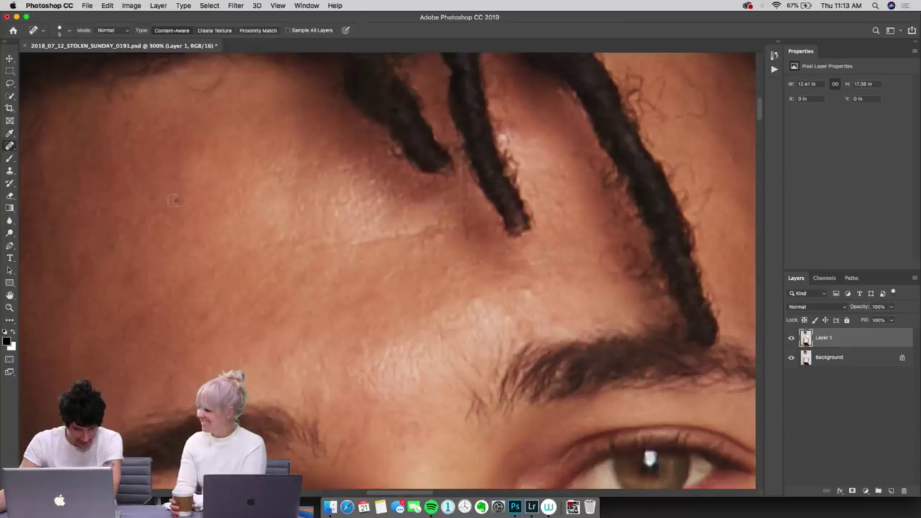
drag(136, 264, 137, 264)
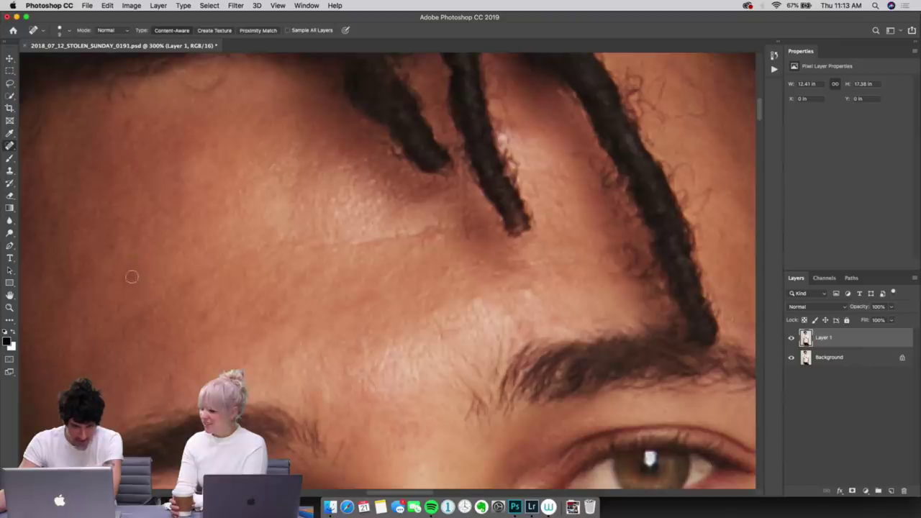
Step: Smooth out the forehead crease and heal the spots along and below it
mouse_move(428, 238)
mouse_down()
mouse_move(436, 230)
mouse_move(416, 245)
mouse_up()
mouse_move(373, 280)
mouse_down()
mouse_move(383, 269)
mouse_move(354, 290)
mouse_up()
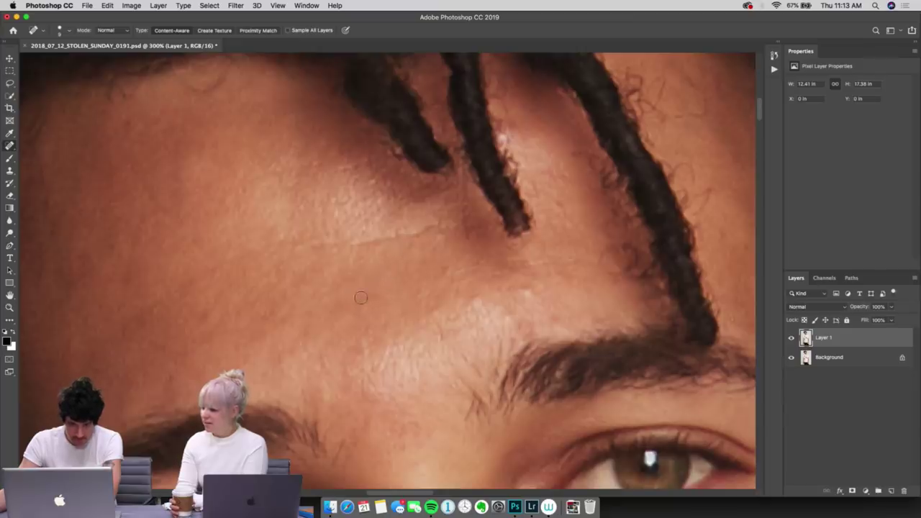
drag(423, 231, 405, 232)
click(413, 237)
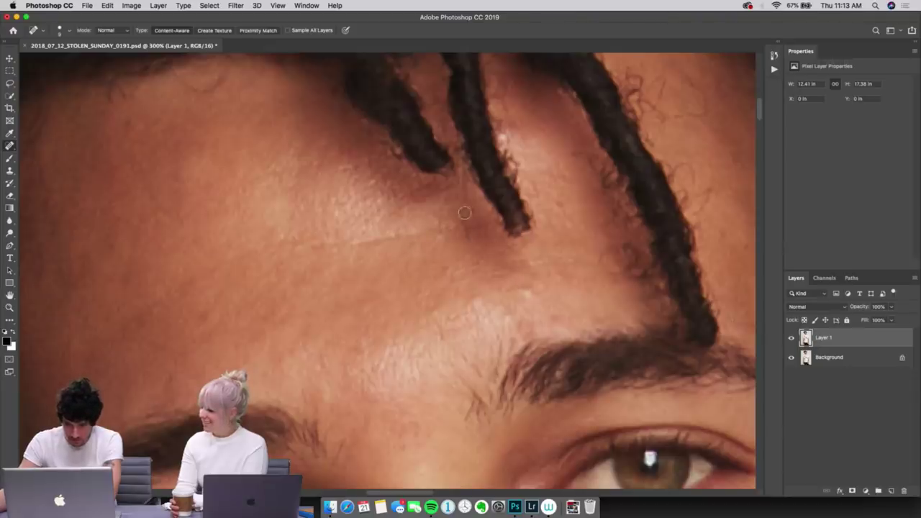
mouse_move(466, 214)
mouse_down()
mouse_move(466, 232)
mouse_move(481, 225)
mouse_up()
click(482, 235)
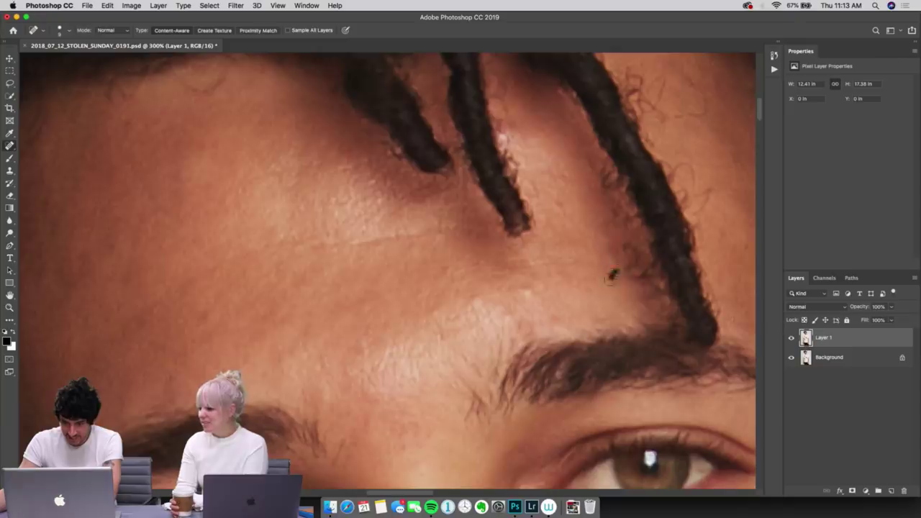
Step: Heal the blemishes beside the right dreadlock and just above the eyebrow
drag(609, 279, 611, 282)
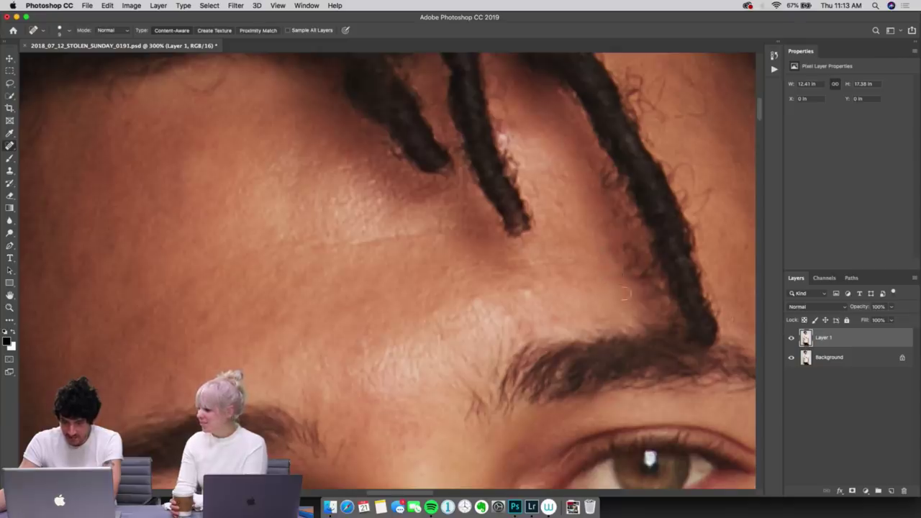
drag(584, 290, 478, 284)
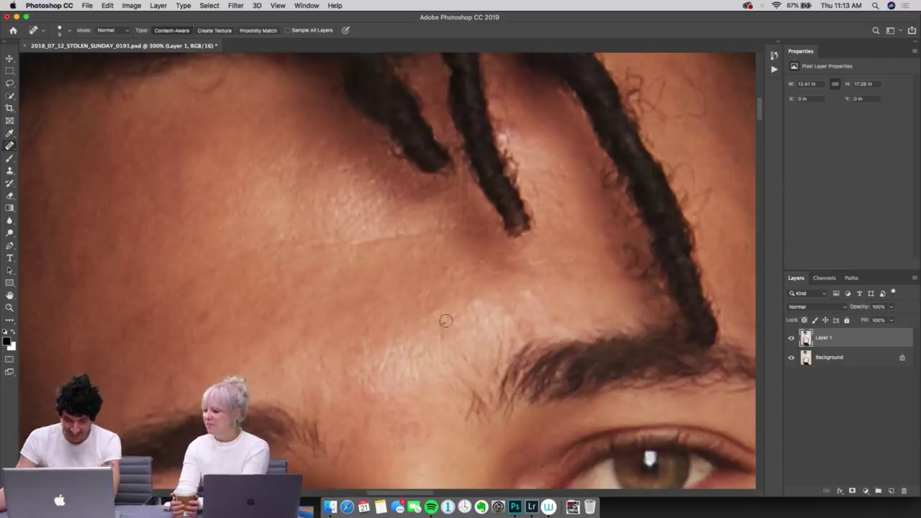
drag(436, 342, 439, 327)
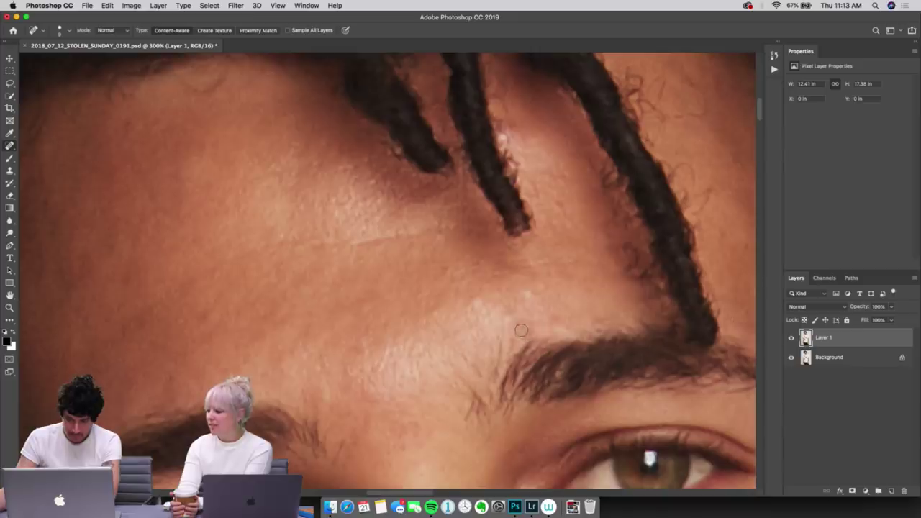
click(554, 313)
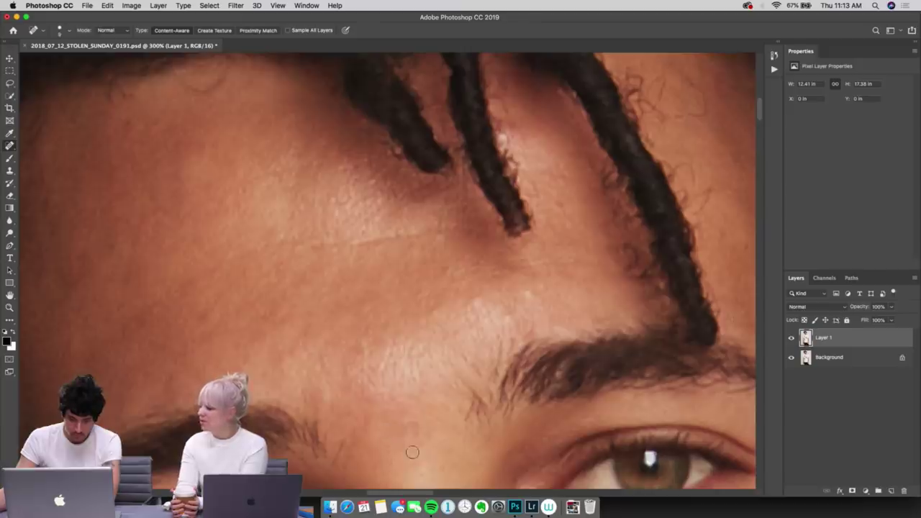
Step: Heal the cluster of small spots between the eyebrows
click(422, 430)
click(411, 420)
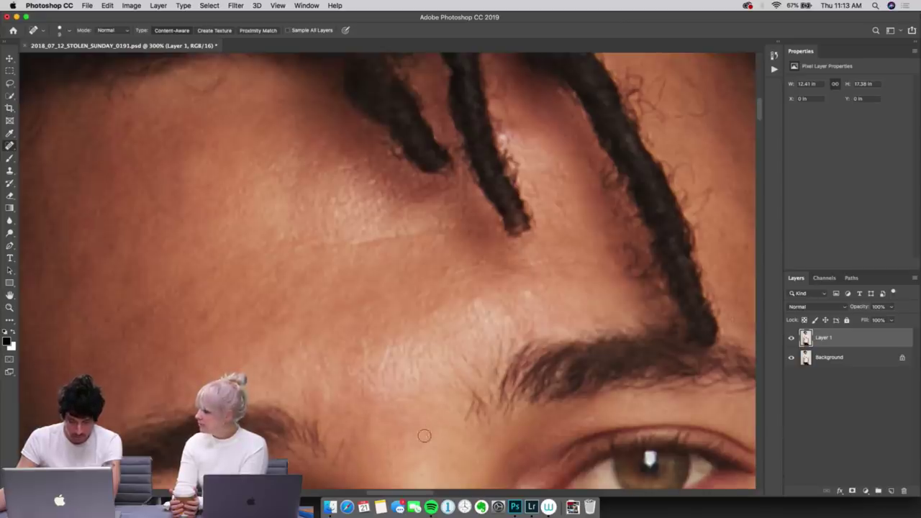
drag(423, 421, 402, 434)
click(405, 448)
click(424, 446)
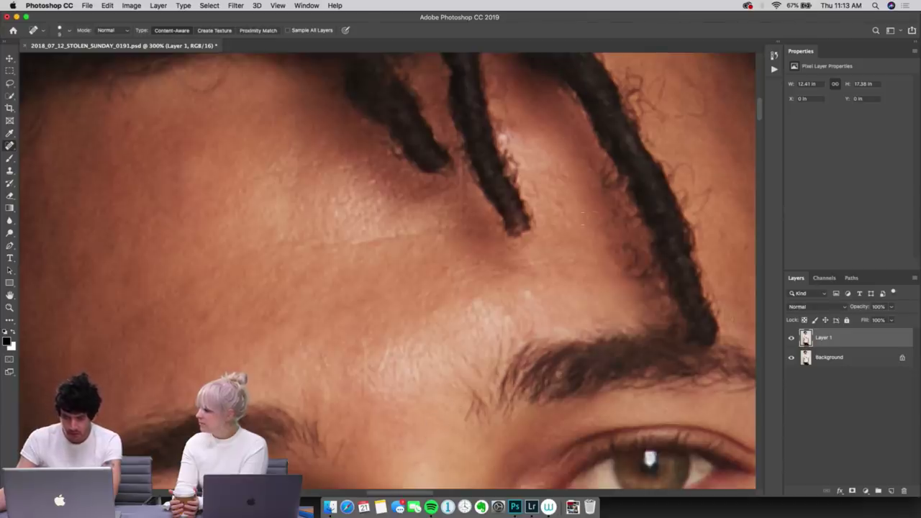
drag(590, 218, 366, 243)
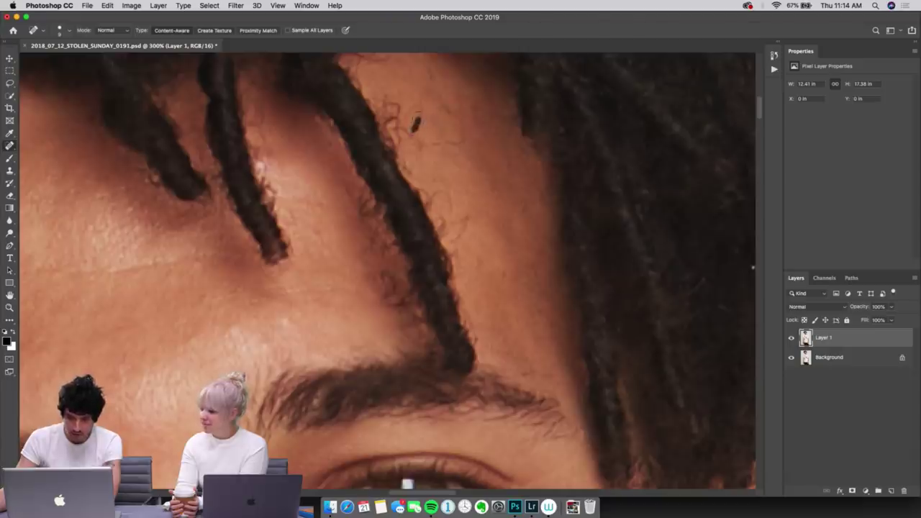
Step: Heal the blemishes among the hair curls along the hairline
click(416, 124)
mouse_move(405, 121)
mouse_down()
mouse_move(425, 96)
mouse_move(446, 111)
mouse_up()
drag(460, 124, 465, 138)
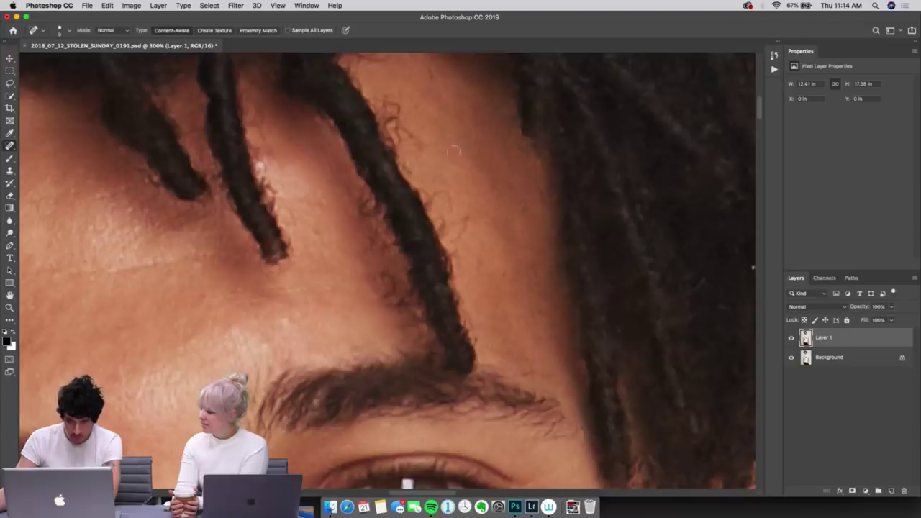
drag(410, 130, 406, 125)
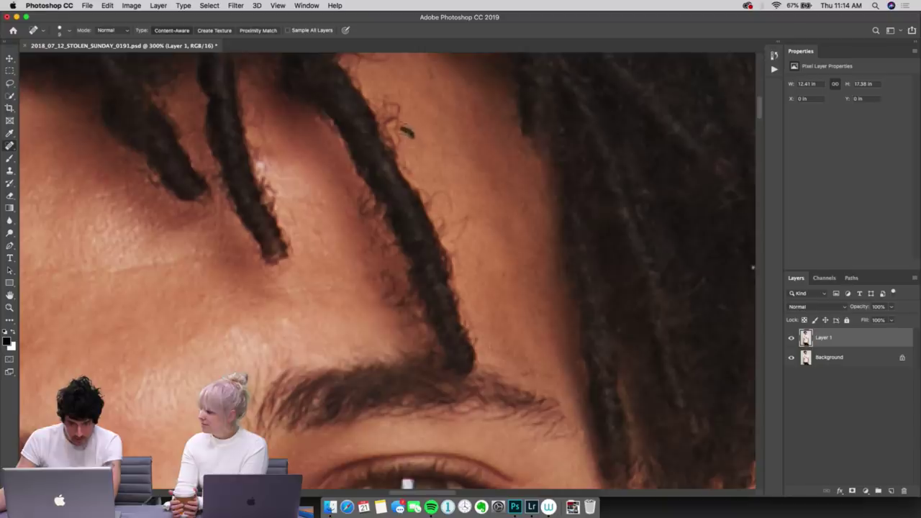
drag(407, 132, 408, 134)
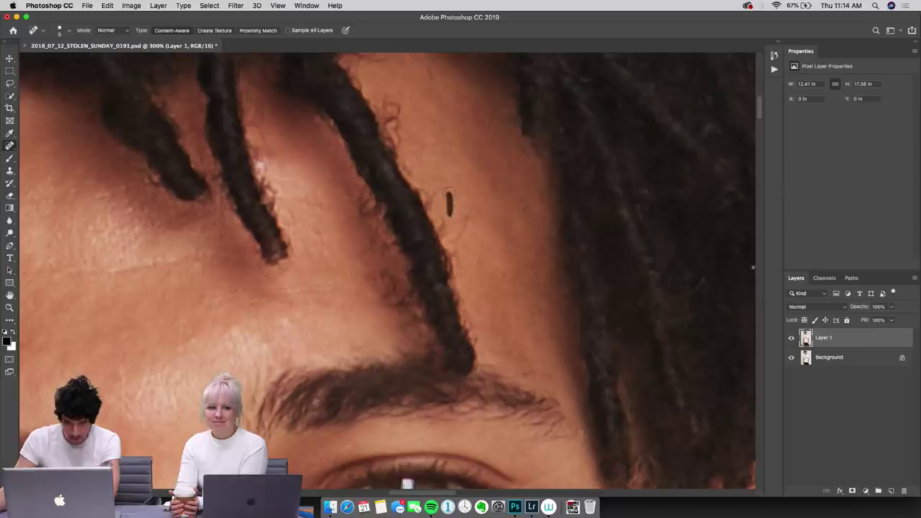
Step: Clean the skin along the dreadlock edge and temple down toward the eyebrow
mouse_move(448, 193)
mouse_down()
mouse_move(435, 194)
mouse_move(466, 214)
mouse_move(450, 244)
mouse_move(479, 264)
mouse_up()
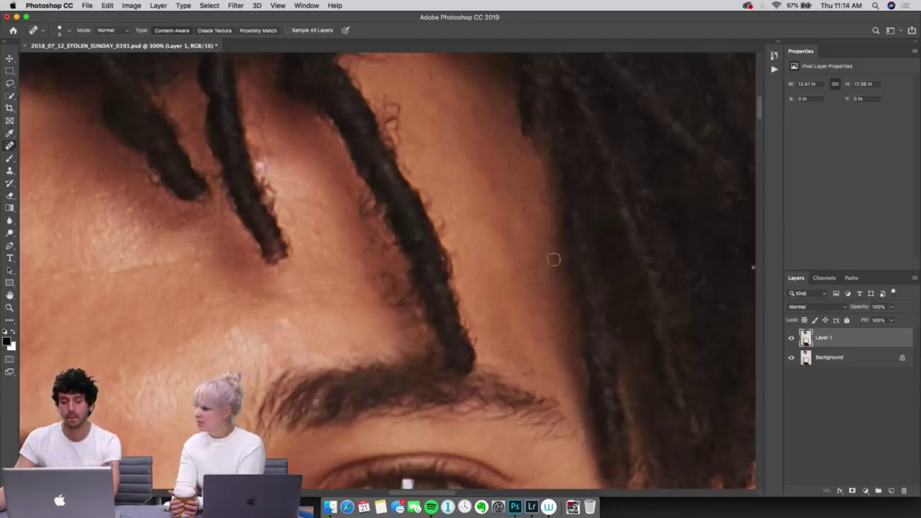
drag(536, 275, 533, 272)
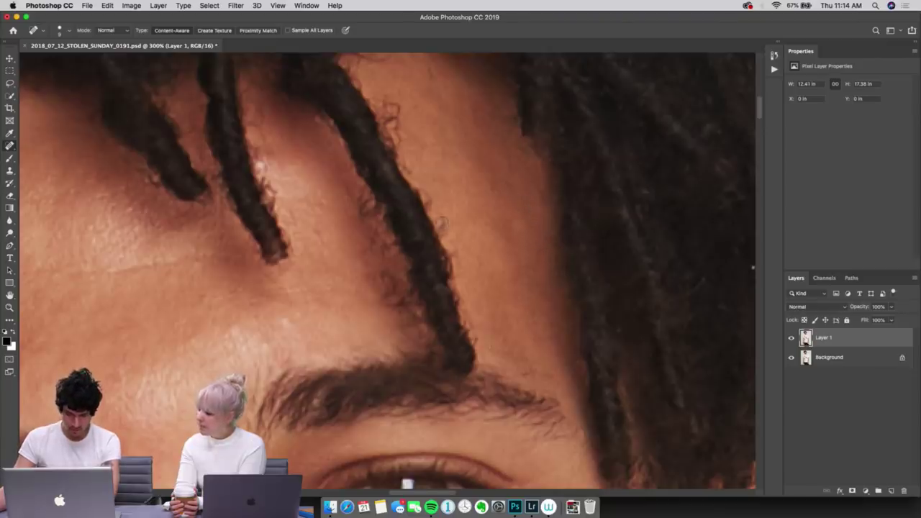
drag(440, 219, 440, 227)
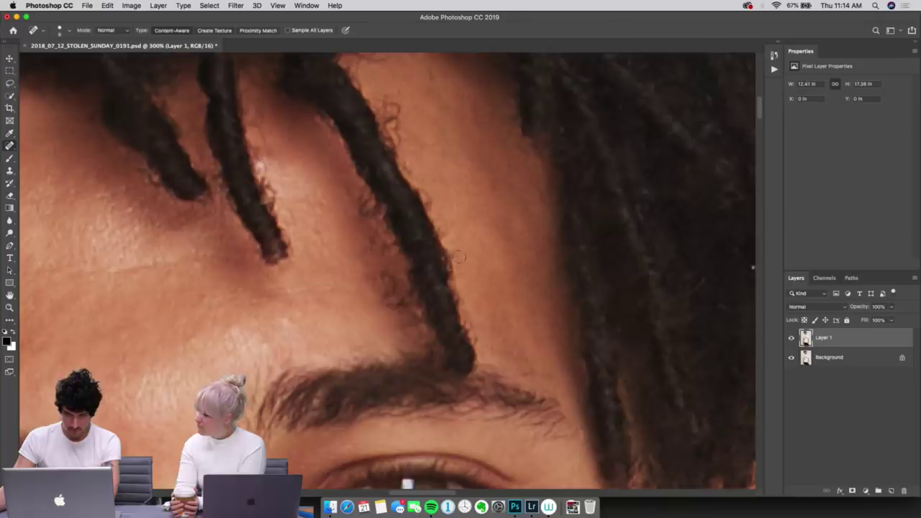
mouse_move(392, 278)
mouse_down()
mouse_move(384, 274)
mouse_move(388, 295)
mouse_move(382, 271)
mouse_move(392, 287)
mouse_up()
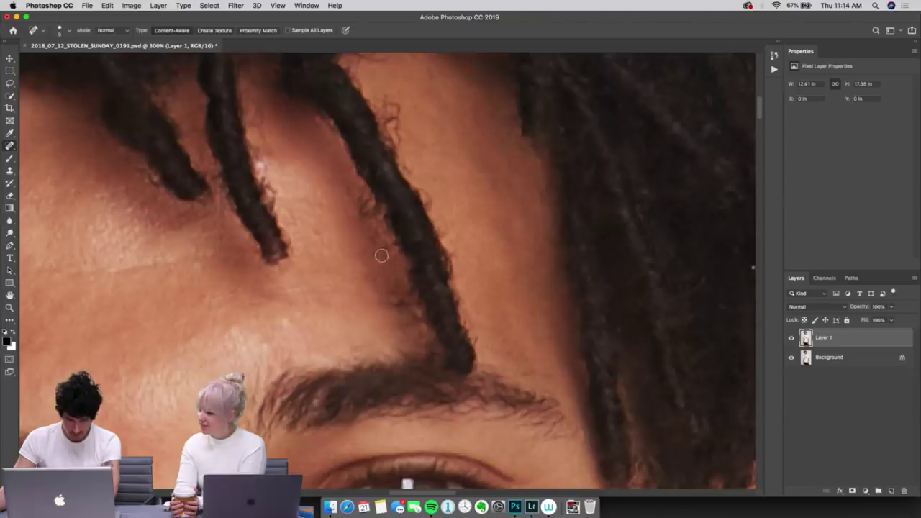
drag(381, 256, 359, 192)
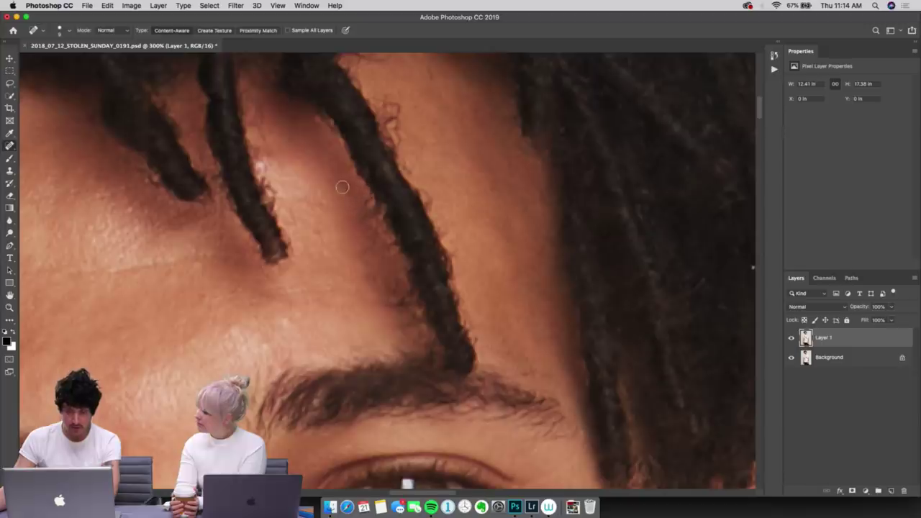
click(367, 254)
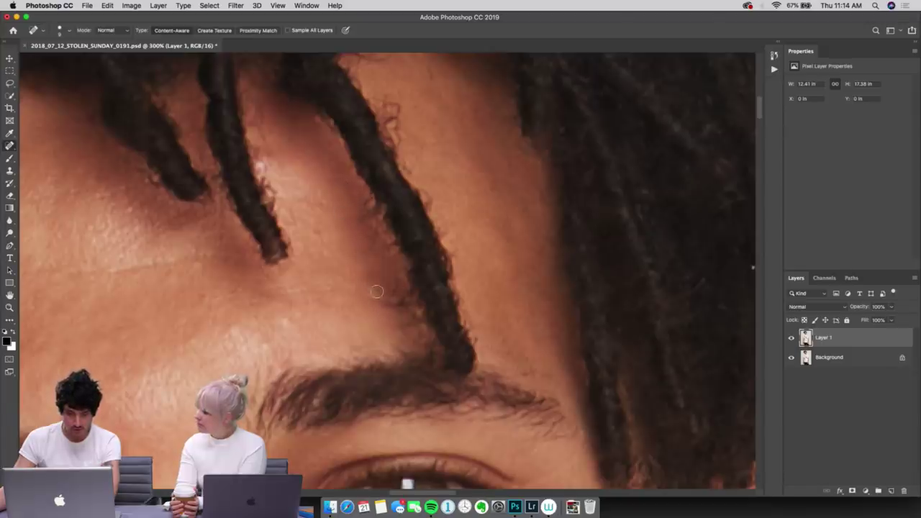
click(389, 299)
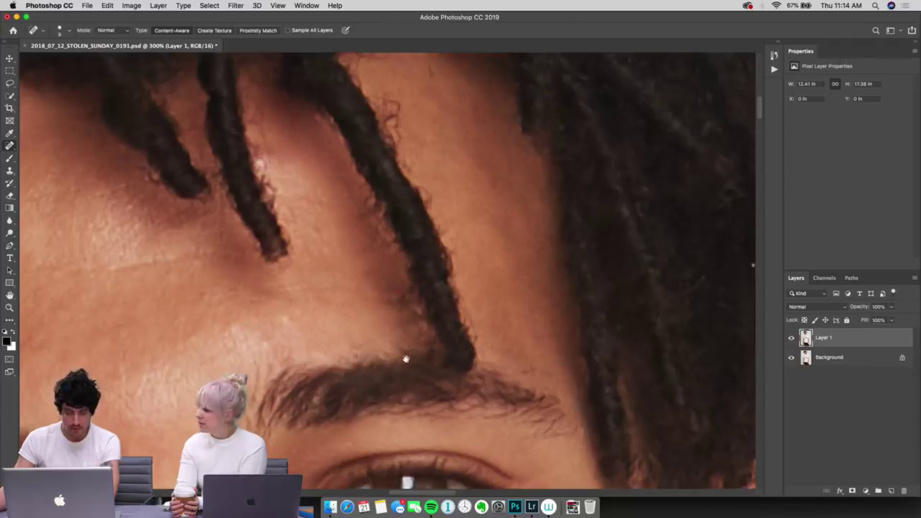
mouse_move(405, 359)
mouse_down()
mouse_move(427, 114)
mouse_move(581, 221)
mouse_up()
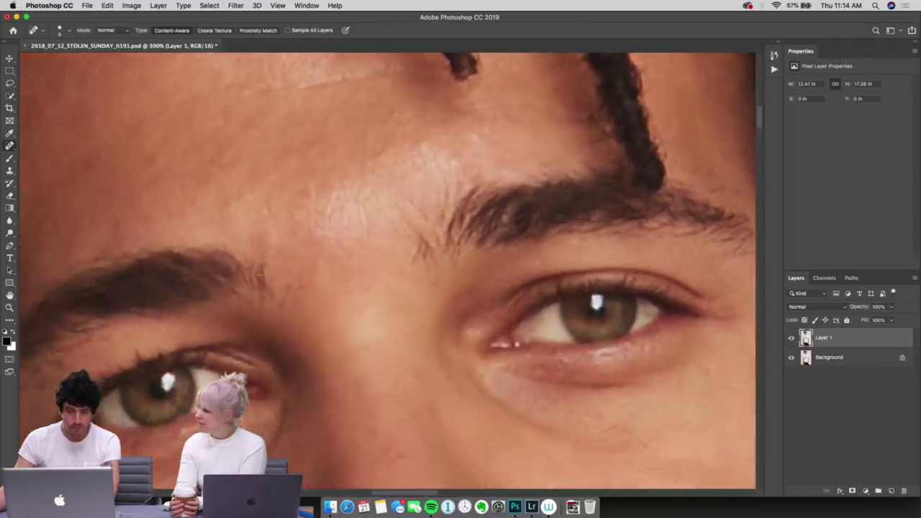
Step: Heal the scattered small spots on the central forehead
drag(327, 212, 337, 183)
click(319, 207)
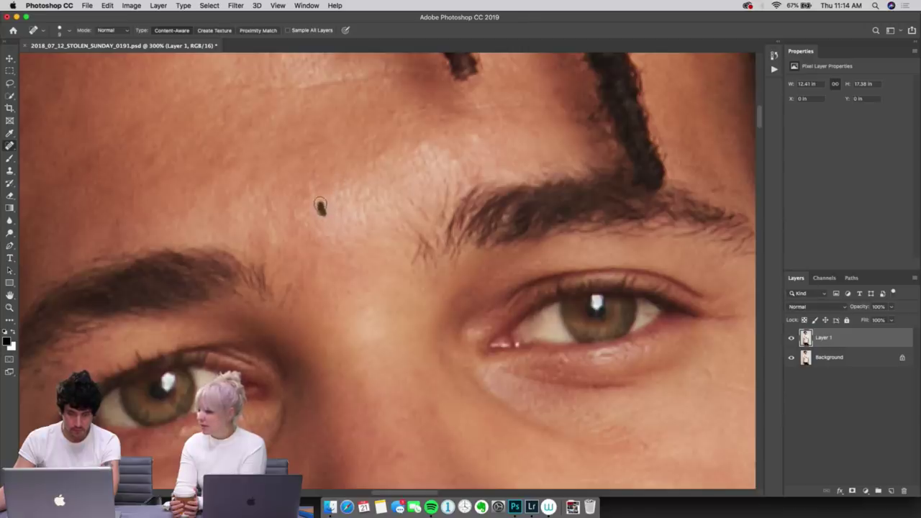
drag(326, 234, 317, 213)
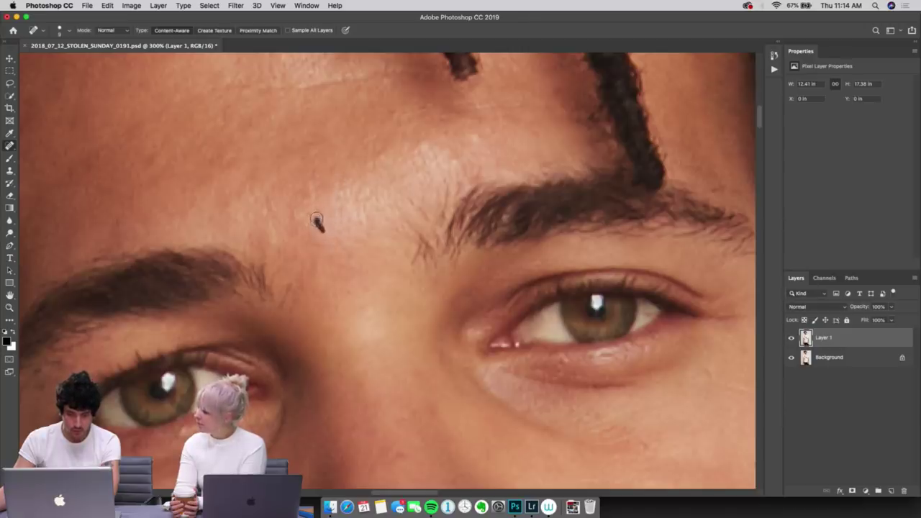
click(336, 219)
click(360, 227)
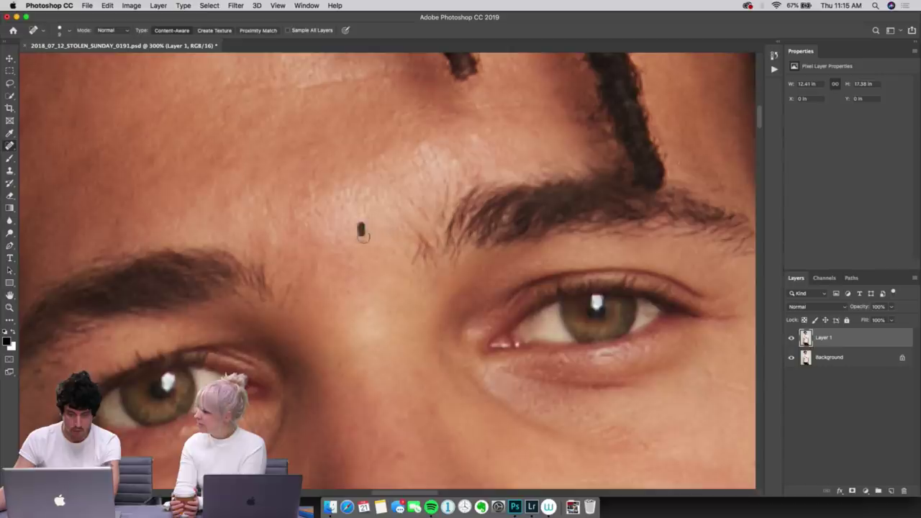
click(359, 213)
Step: Heal the spots and stray hairs between the eyebrows and around the inner right brow
click(369, 206)
click(396, 221)
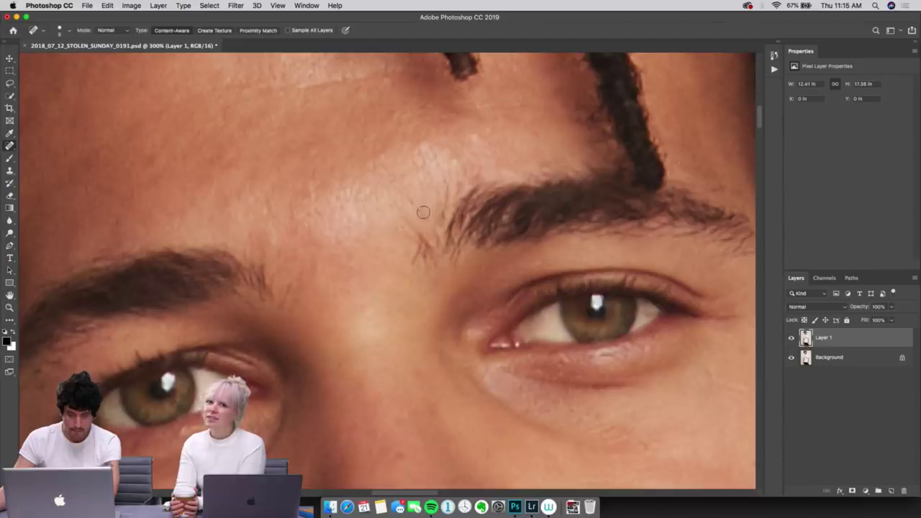
click(426, 215)
click(412, 199)
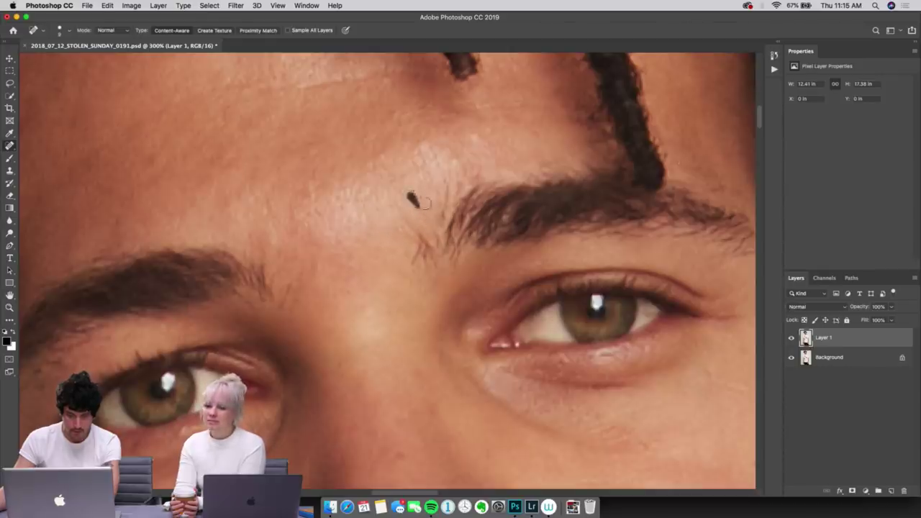
click(418, 252)
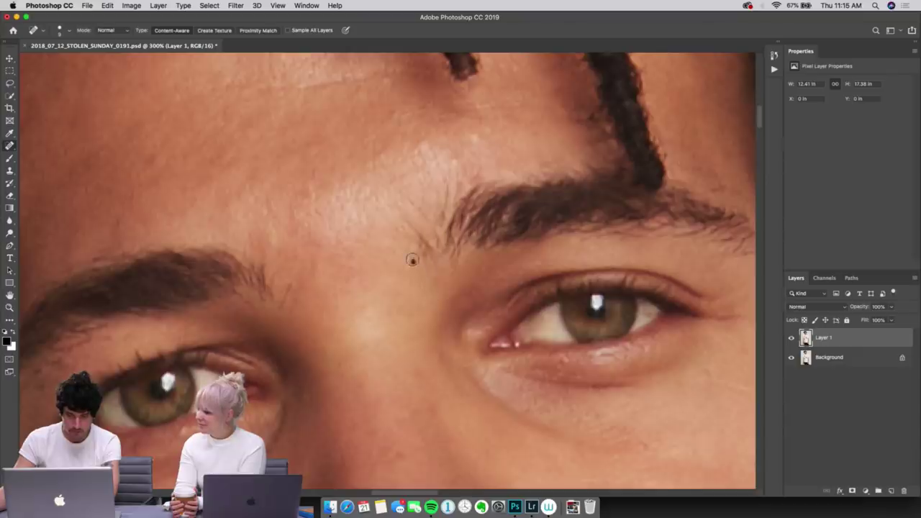
drag(412, 260, 420, 241)
click(422, 238)
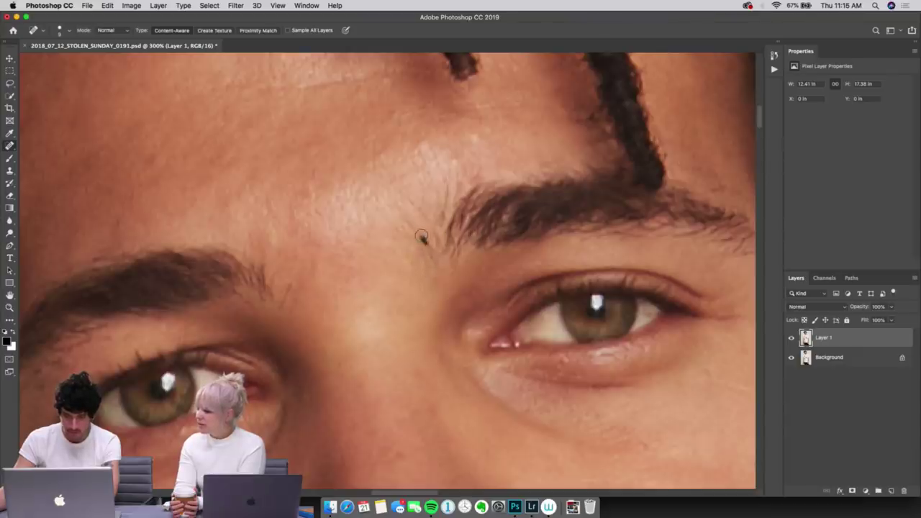
click(429, 257)
mouse_move(413, 281)
mouse_down()
mouse_move(423, 259)
mouse_move(409, 258)
mouse_move(436, 238)
mouse_move(446, 185)
mouse_move(457, 182)
mouse_up()
click(437, 282)
click(423, 237)
click(443, 189)
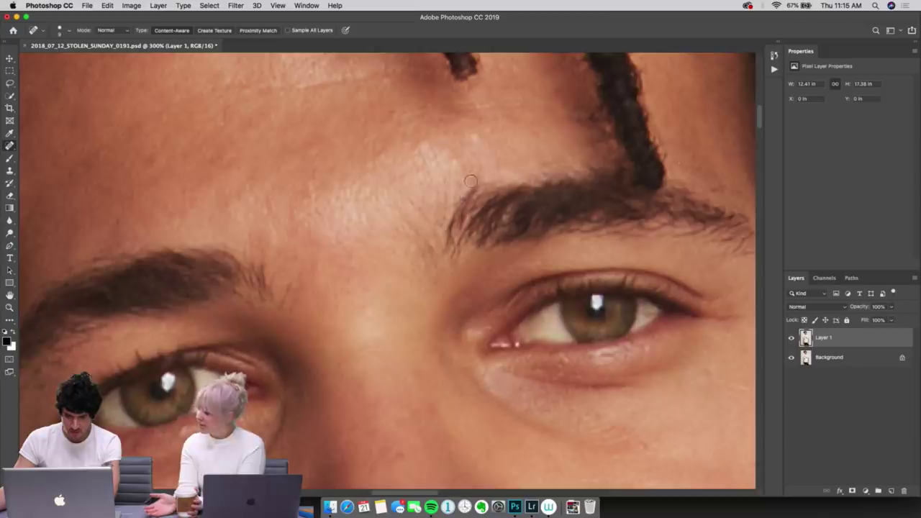
Step: Remove stray hairs at the left brow tip and between the eyebrows
drag(261, 283, 260, 261)
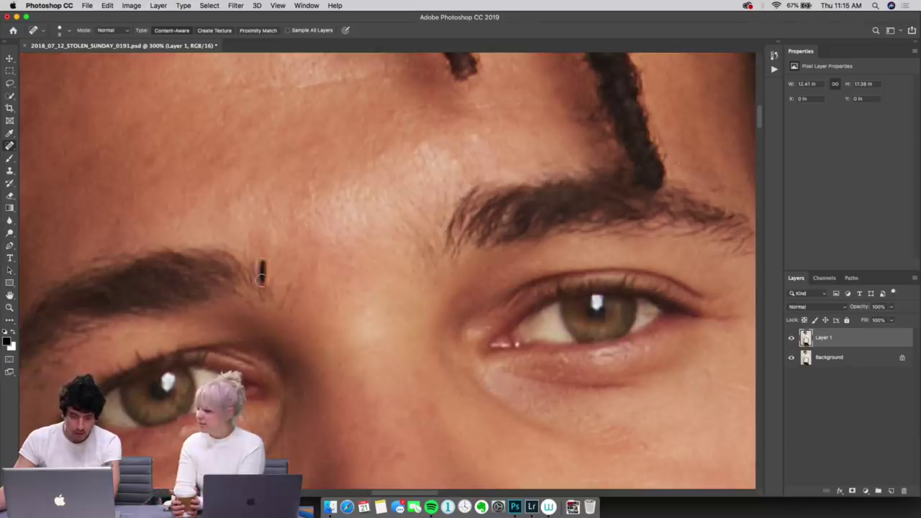
mouse_move(284, 304)
mouse_down()
mouse_move(293, 273)
mouse_move(283, 312)
mouse_move(297, 296)
mouse_up()
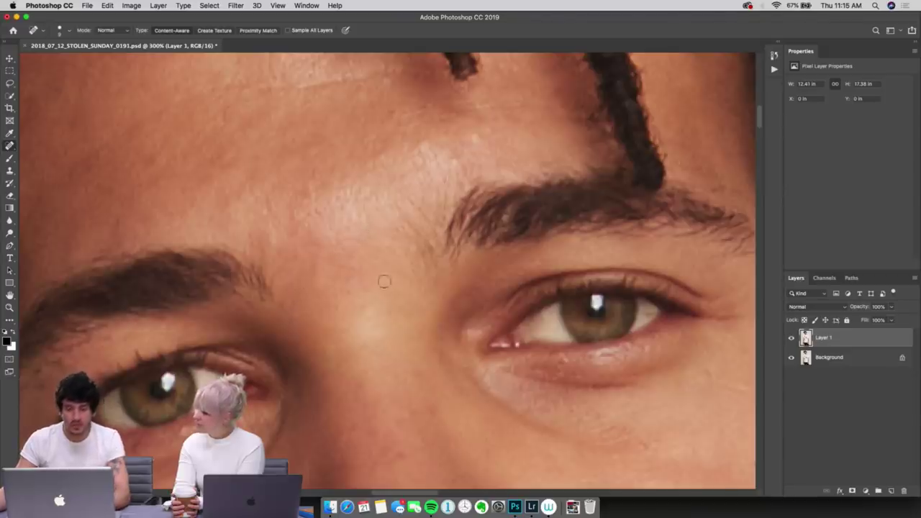
drag(399, 226, 407, 233)
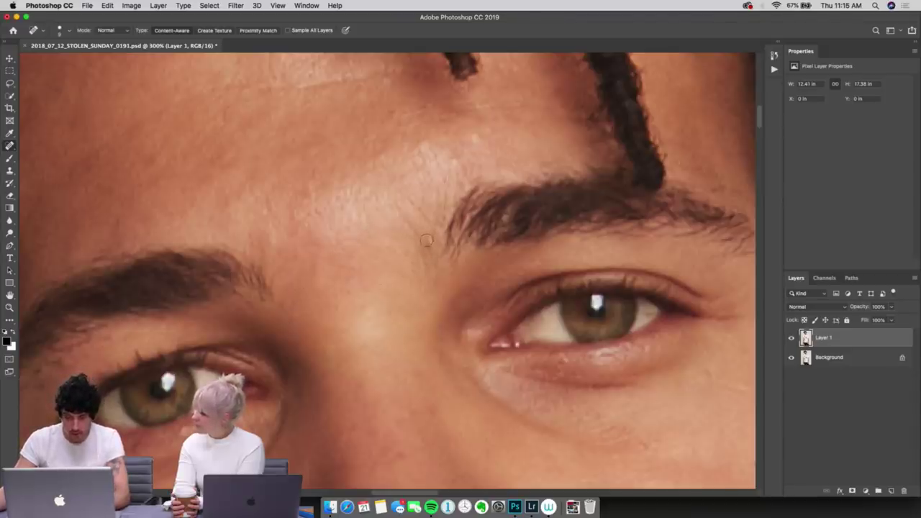
click(412, 282)
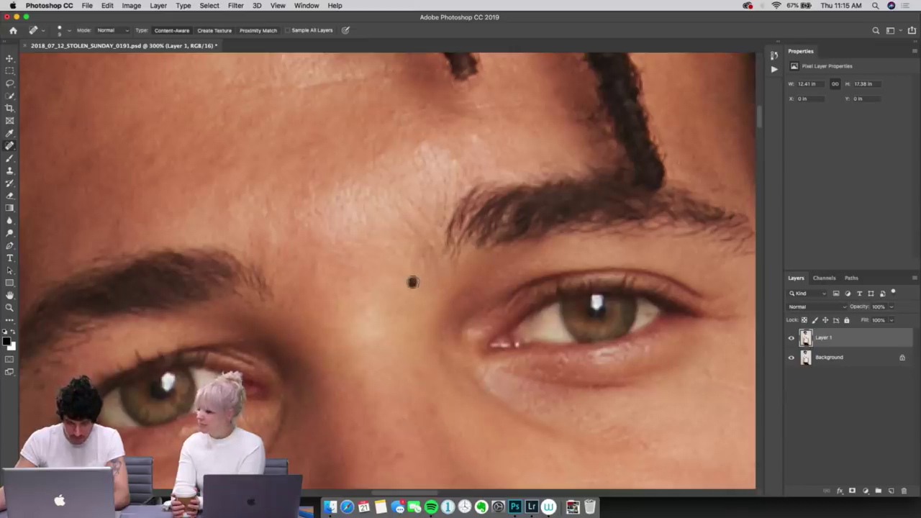
mouse_move(412, 282)
mouse_down()
mouse_move(409, 248)
mouse_move(428, 241)
mouse_move(439, 254)
mouse_up()
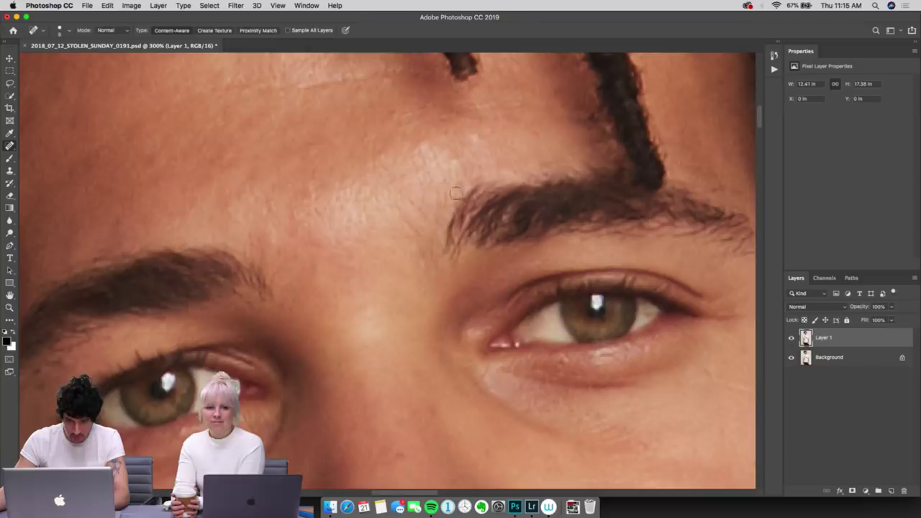
Step: Heal the remaining marks above both brows and stray hairs by the inner right brow
mouse_move(440, 203)
mouse_down()
mouse_move(436, 182)
mouse_move(461, 178)
mouse_up()
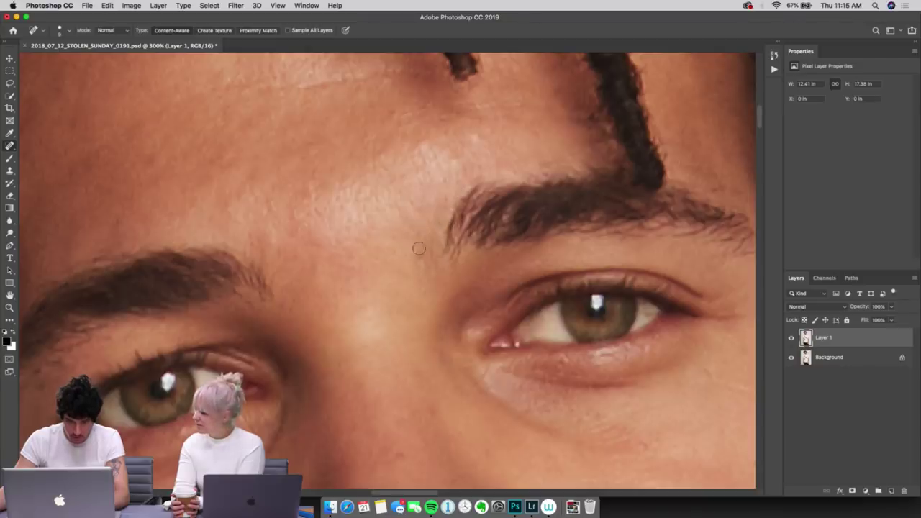
drag(418, 248, 402, 232)
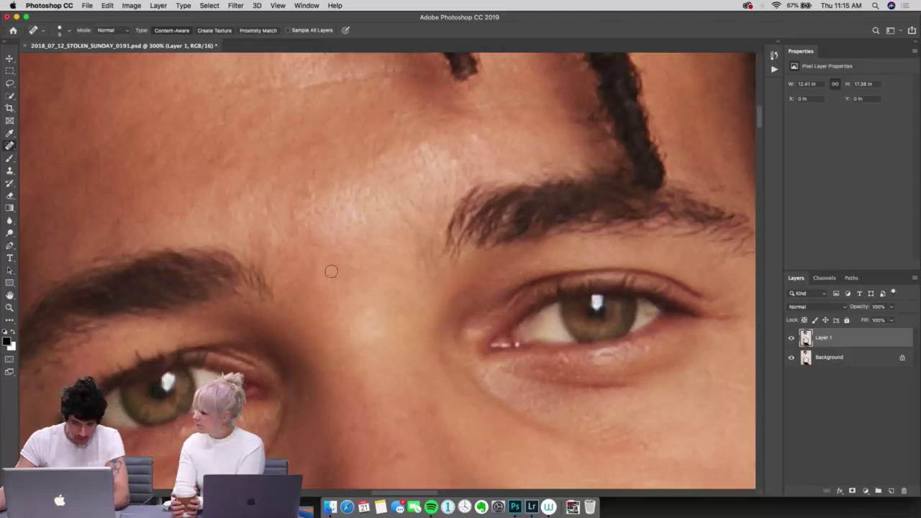
drag(309, 267, 310, 256)
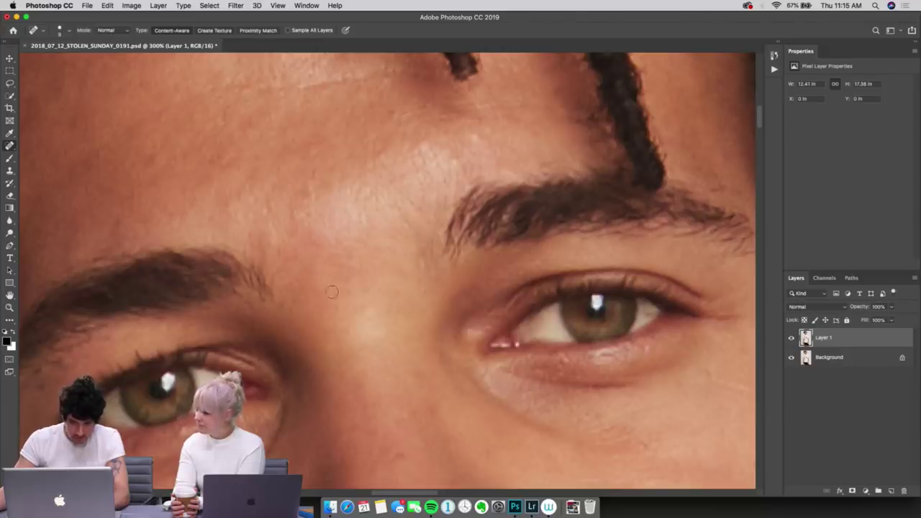
drag(271, 198, 266, 214)
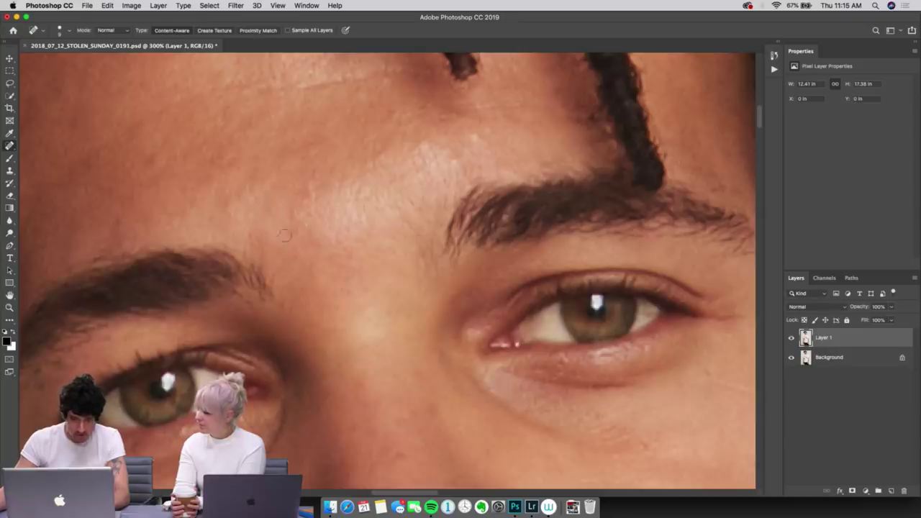
drag(279, 286, 276, 262)
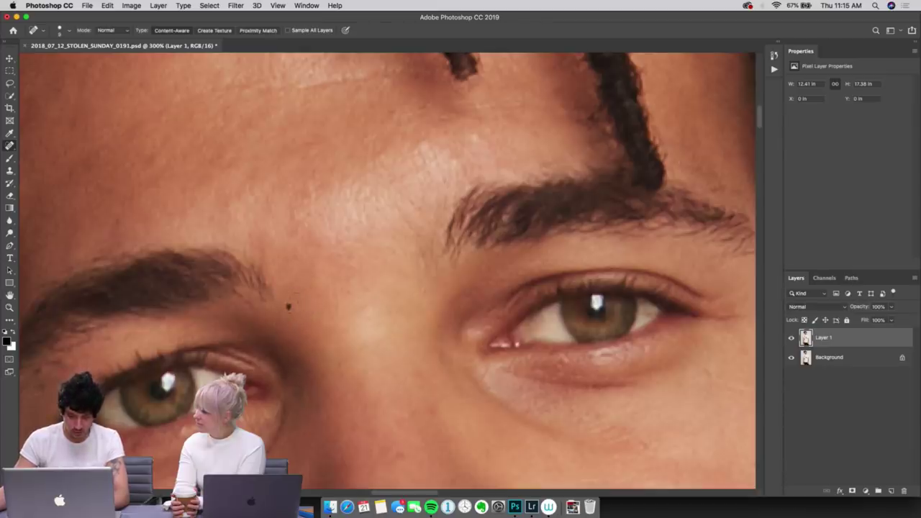
click(423, 260)
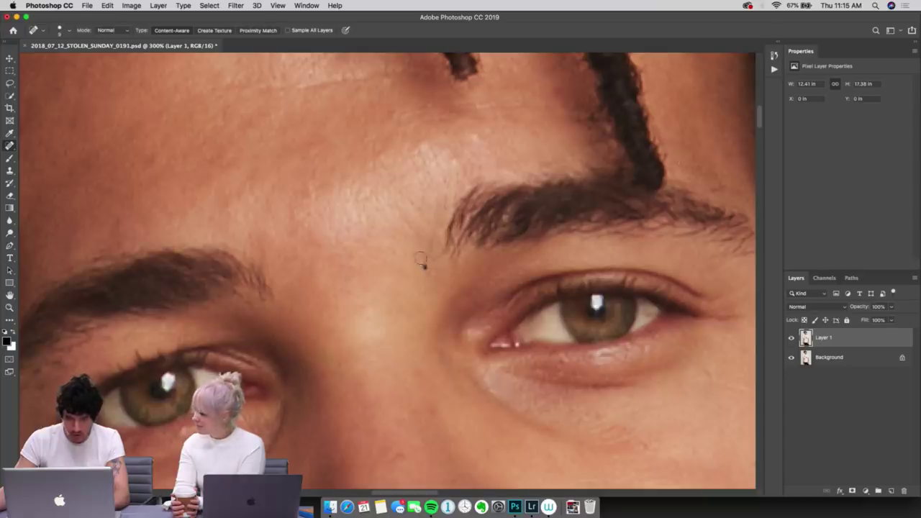
drag(429, 258, 428, 229)
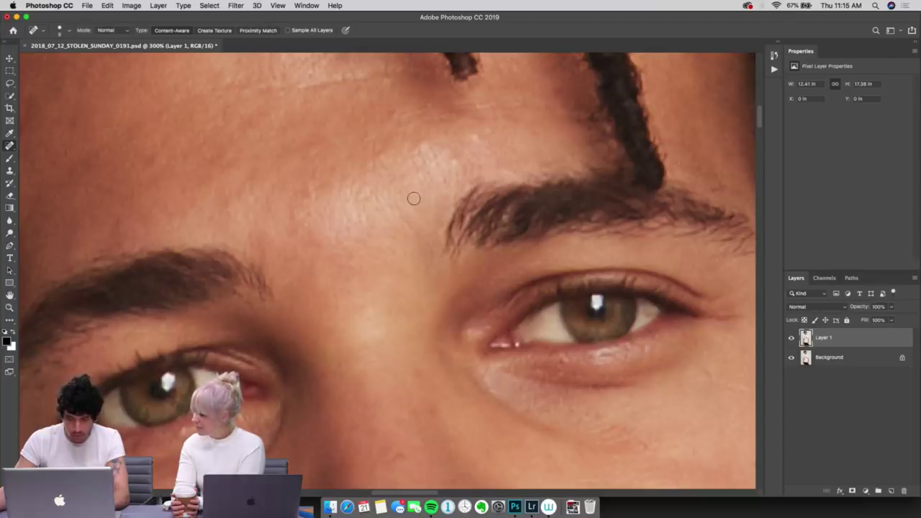
Step: Heal the blemish under the left eye and the spots on the right cheek beside the nose
scroll(385, 323, down, 5)
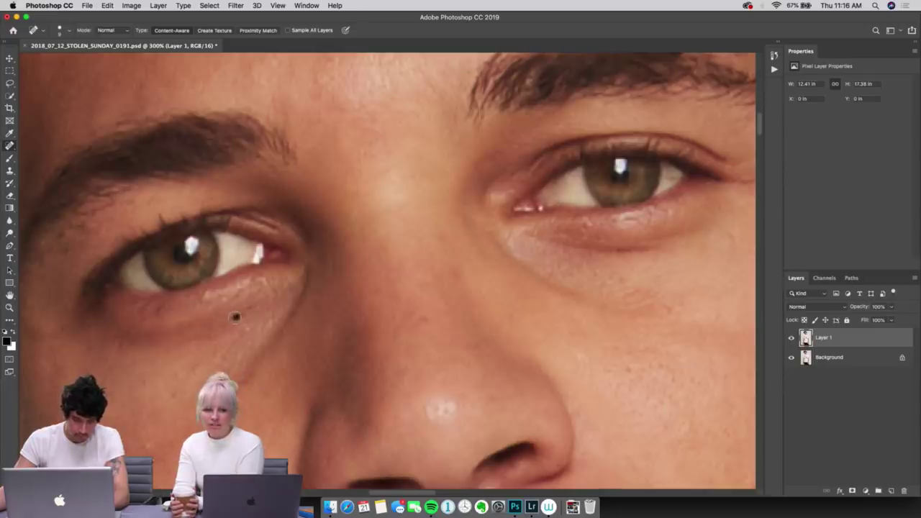
click(269, 312)
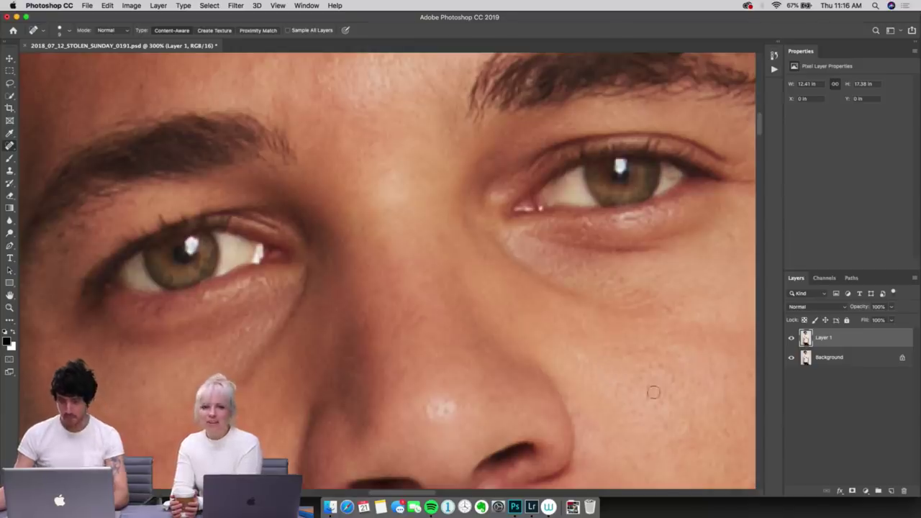
drag(656, 366, 672, 371)
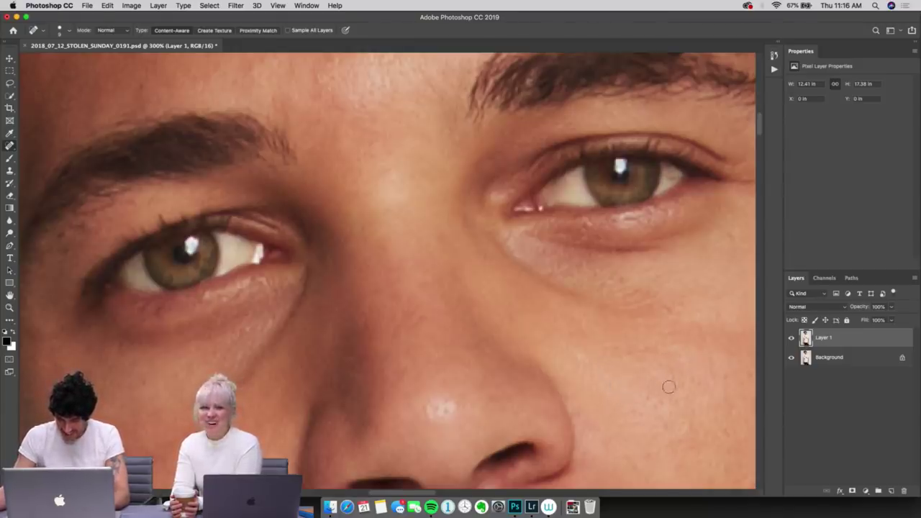
click(652, 399)
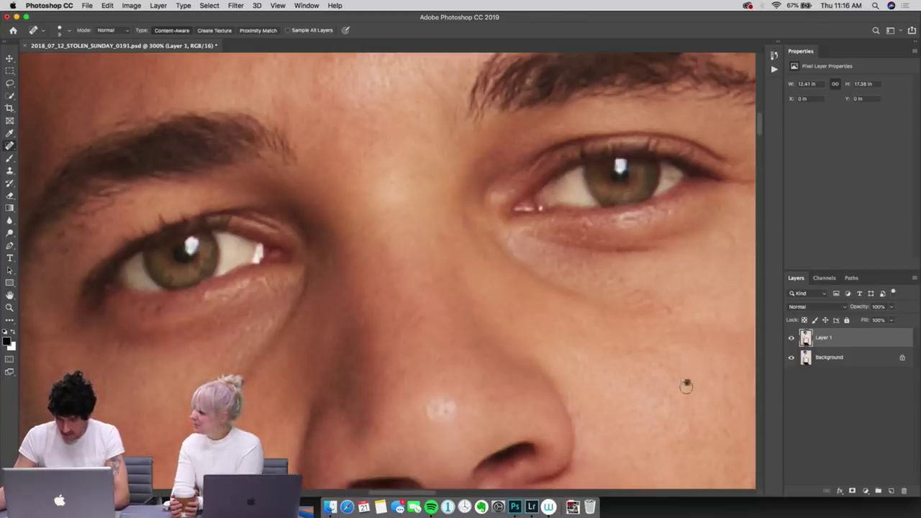
drag(675, 382, 676, 398)
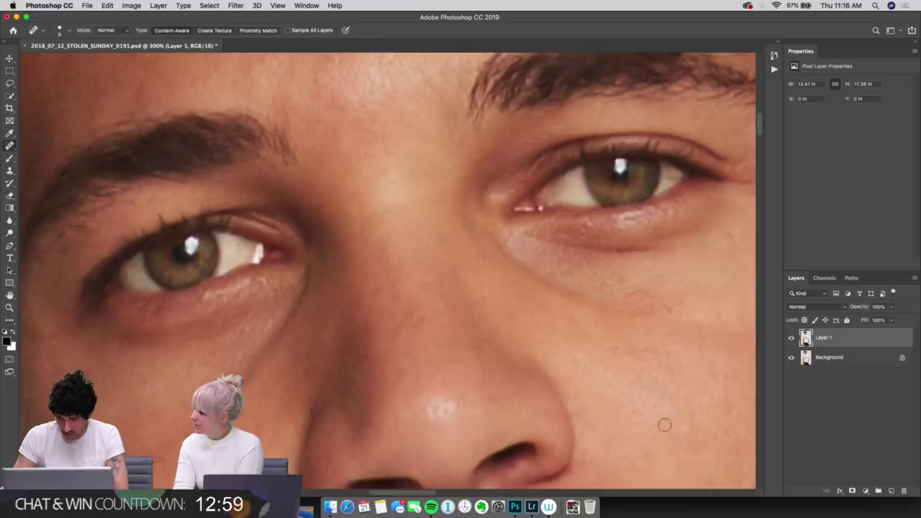
Step: Heal each small dark spot and mark scattered across the right cheek
scroll(679, 427, down, 5)
scroll(520, 366, right, 3)
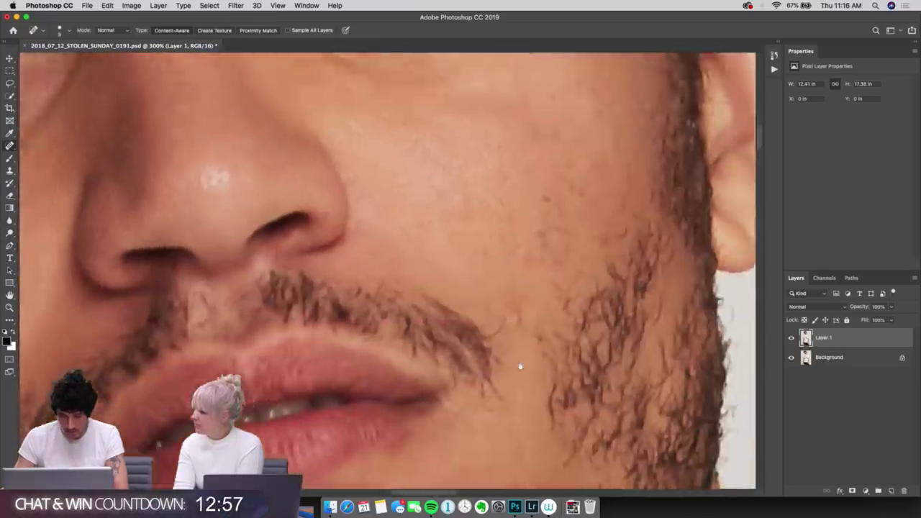
scroll(656, 270, up, 4)
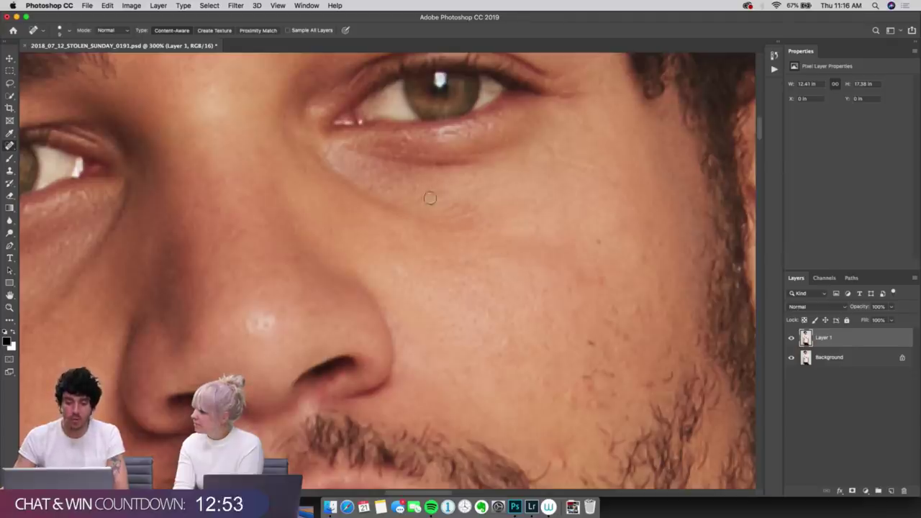
click(421, 200)
click(441, 194)
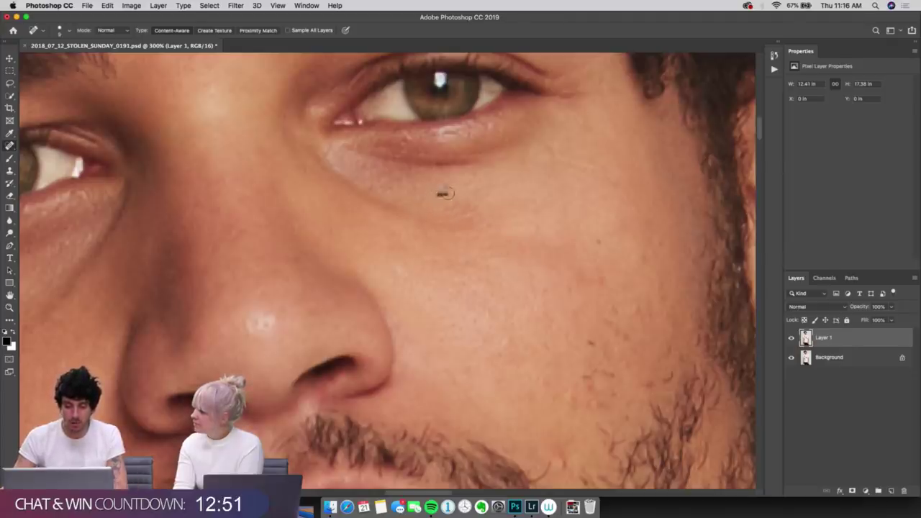
drag(381, 189, 408, 186)
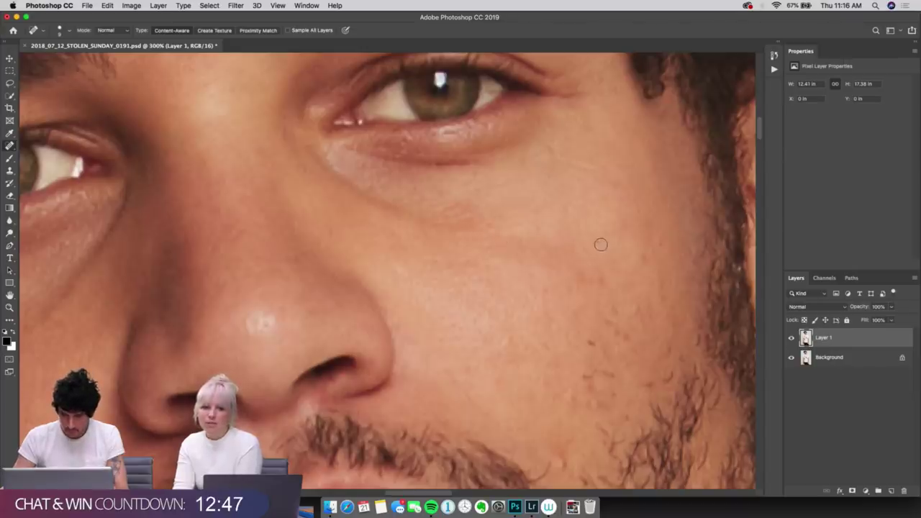
mouse_move(601, 301)
mouse_down()
mouse_move(603, 281)
mouse_move(579, 272)
mouse_up()
drag(577, 334, 587, 307)
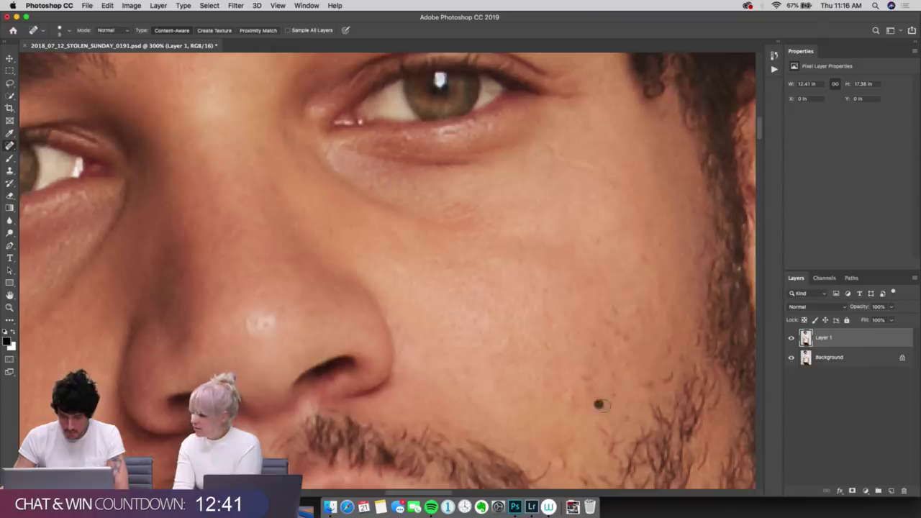
drag(591, 375, 590, 397)
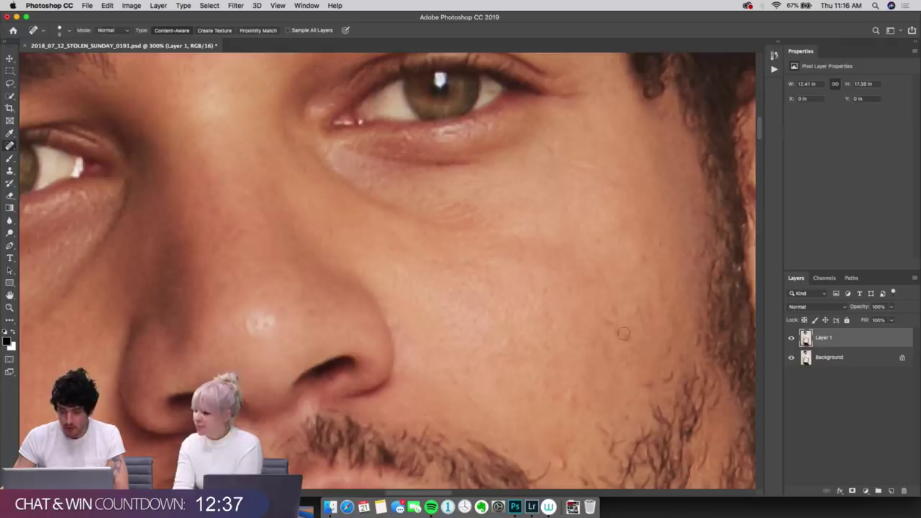
click(610, 321)
Step: Fit the whole cat T-shirt portrait in the window, then switch to Lightroom Classic
key(super+0)
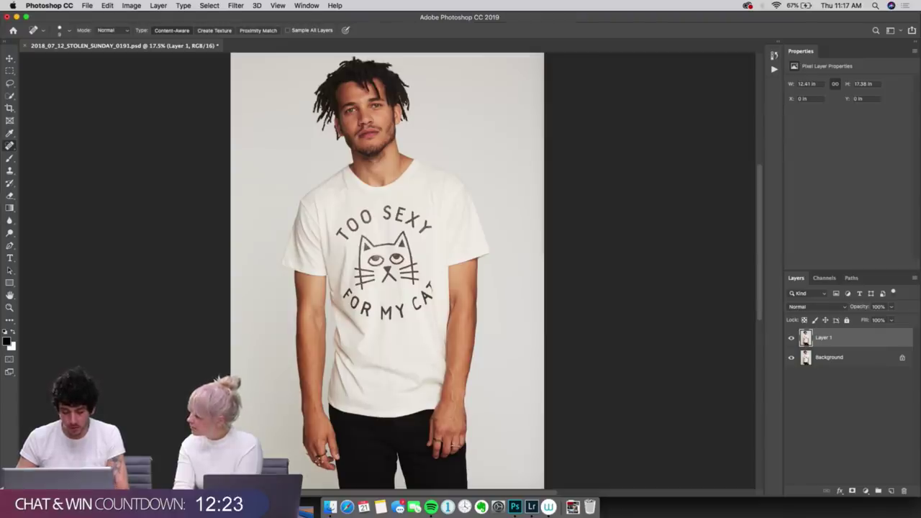
click(533, 494)
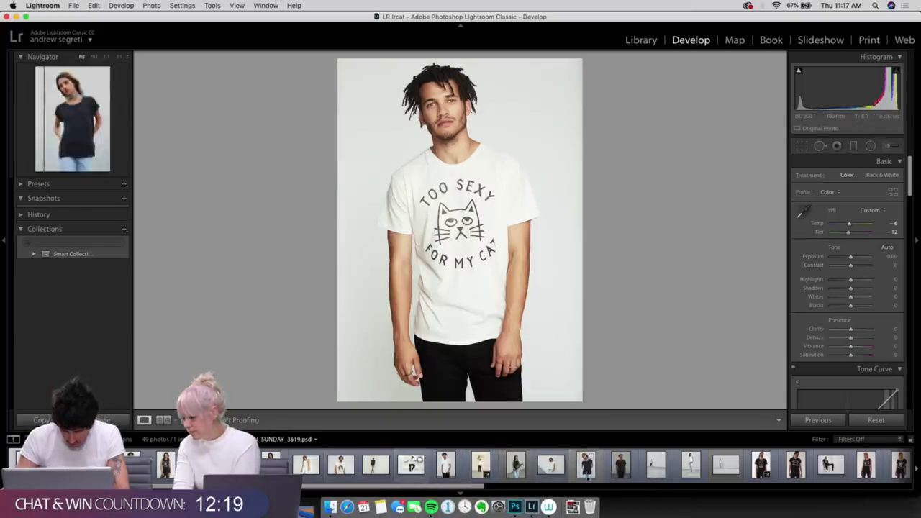
Step: Send the woman-with-leaf photo from the filmstrip to Photoshop using Edit Original
click(515, 465)
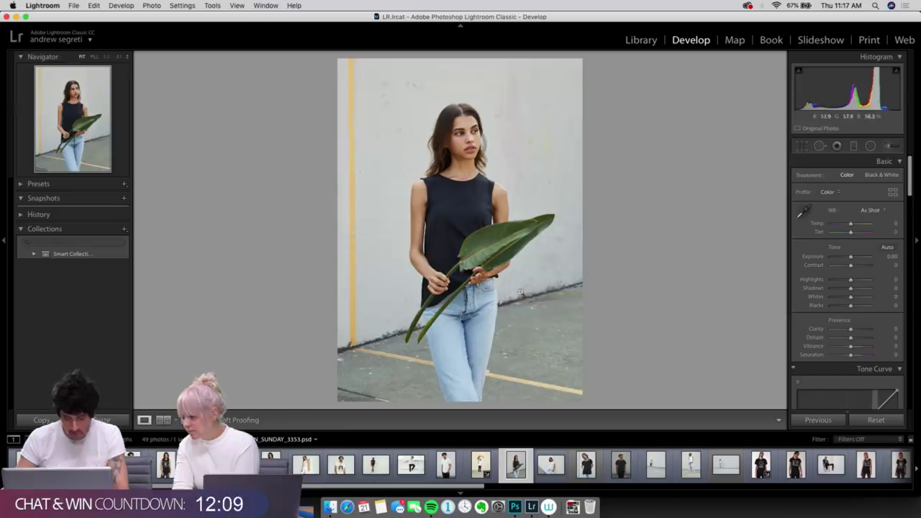
key(super+e)
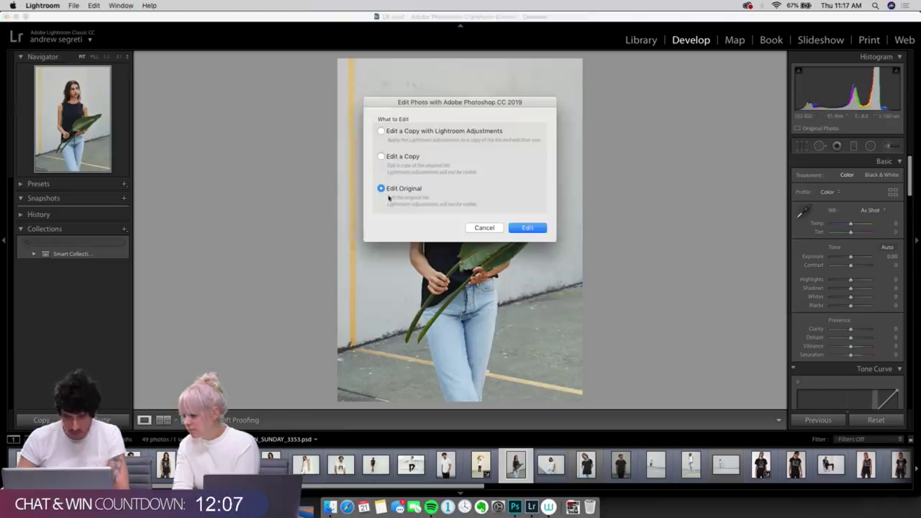
click(529, 227)
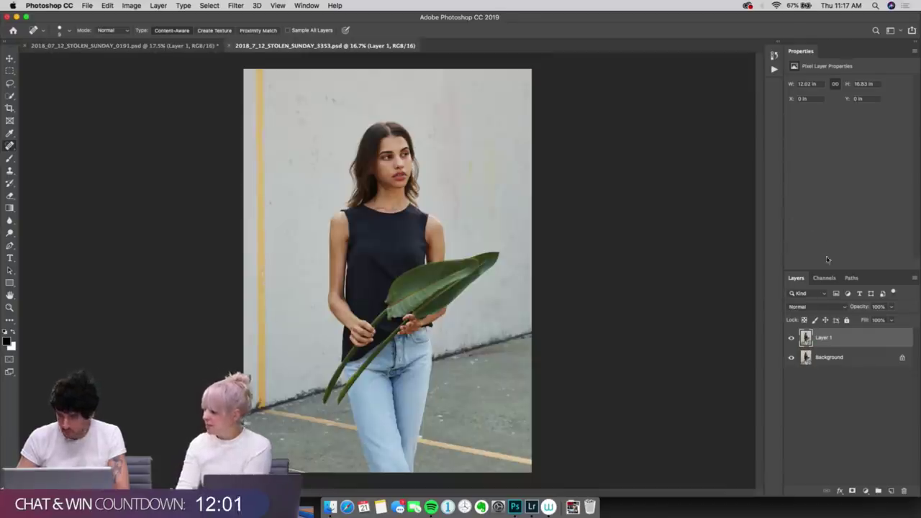
Step: Toggle Layer 1 off and on three times to compare against the Background, leaving it visible
click(791, 338)
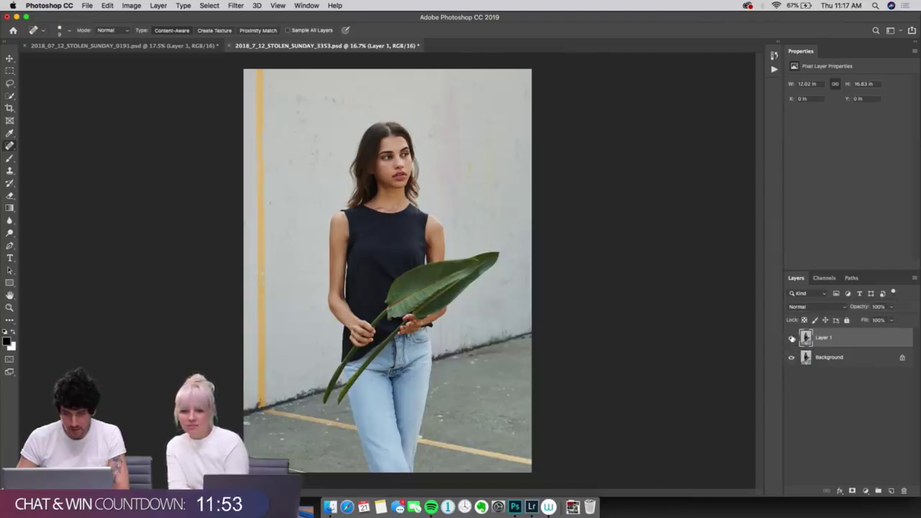
click(792, 338)
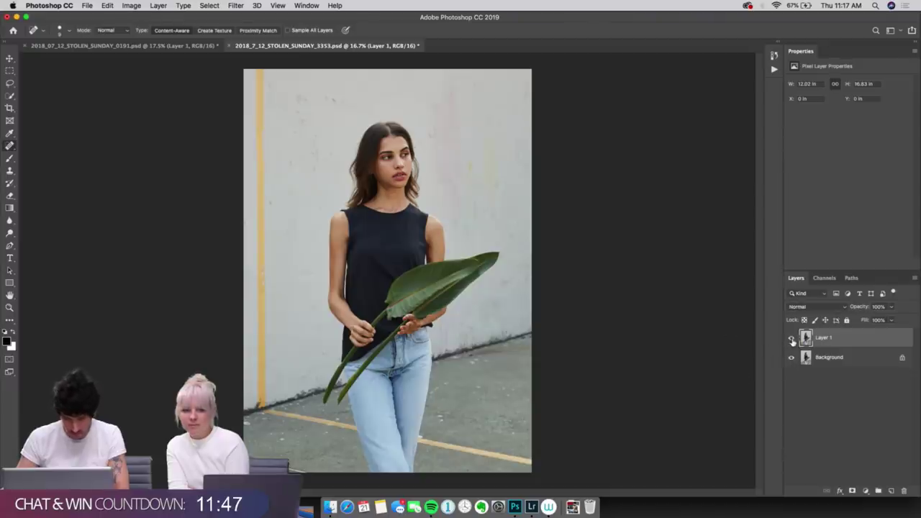
click(792, 338)
click(792, 339)
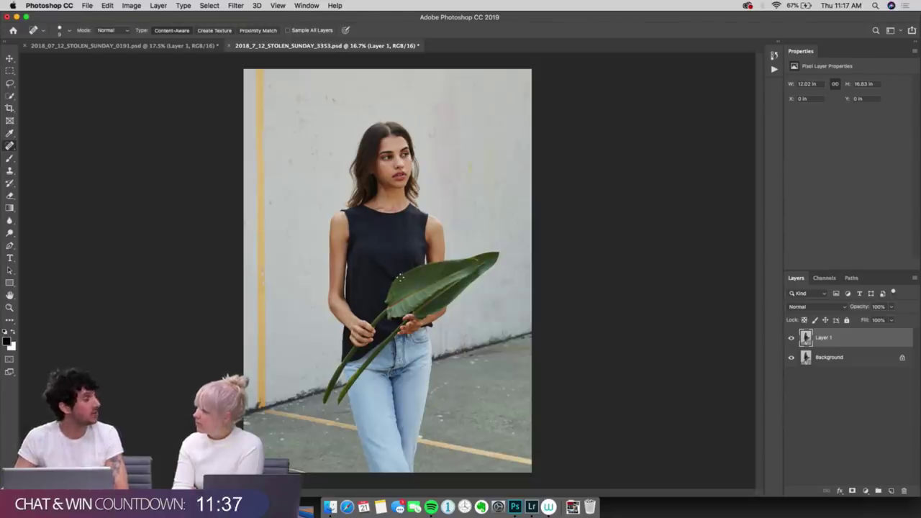
click(791, 339)
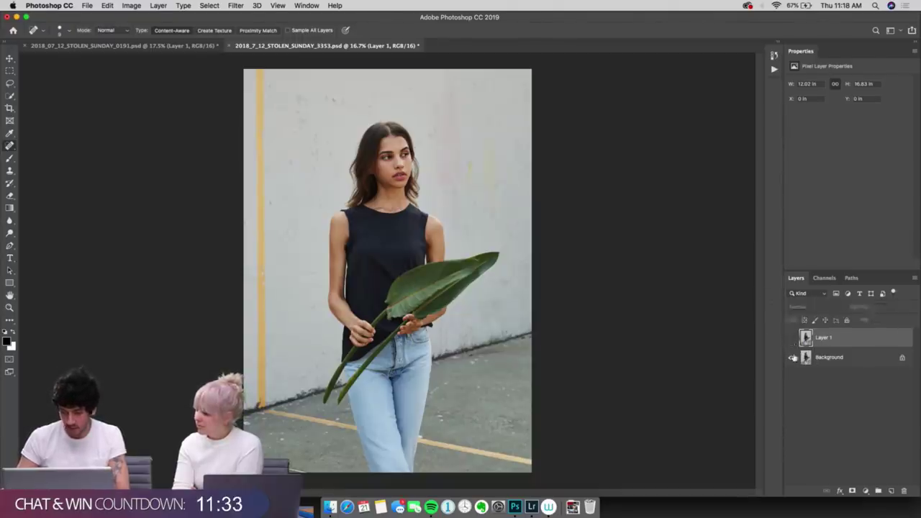
click(791, 340)
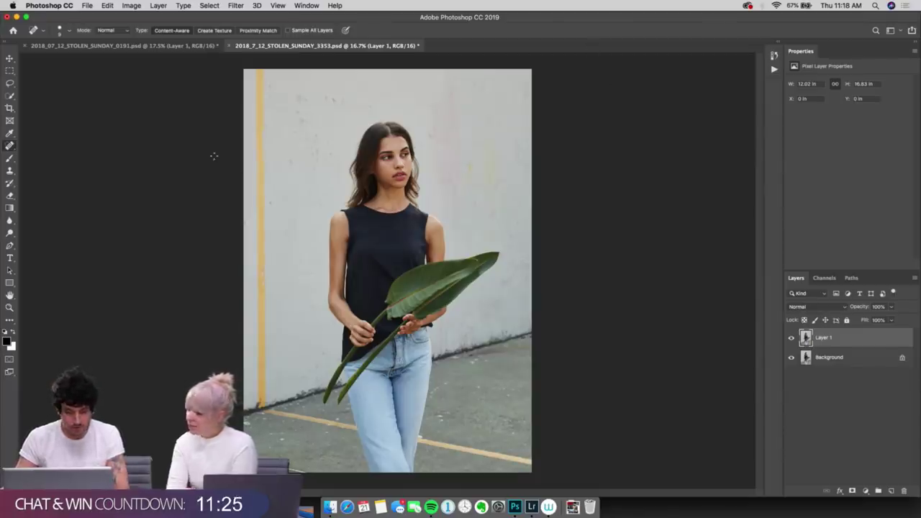
Step: Zoom in on the neckline and shoulders and toggle Layer 1 to compare the shirt edge
key(super+equal)
key(super+equal)
key(super+equal)
key(super+equal)
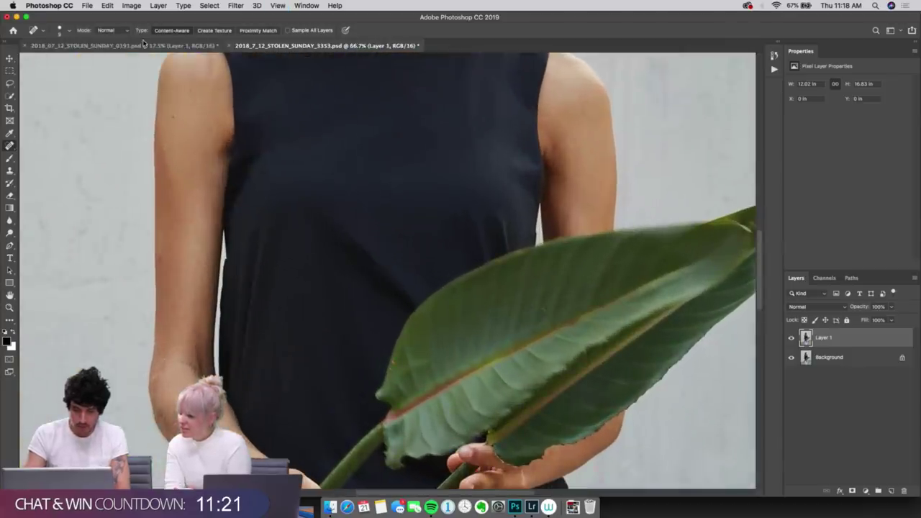
drag(362, 162, 361, 238)
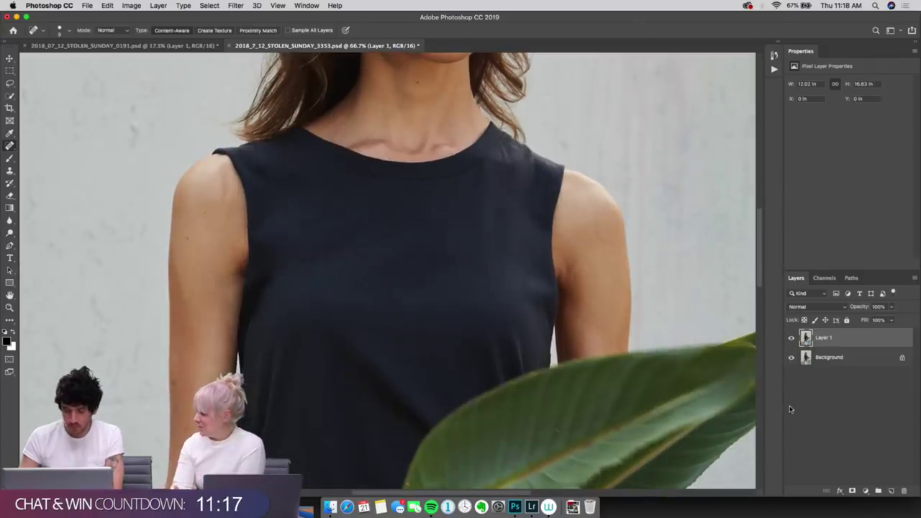
key(super+comma)
key(super+comma)
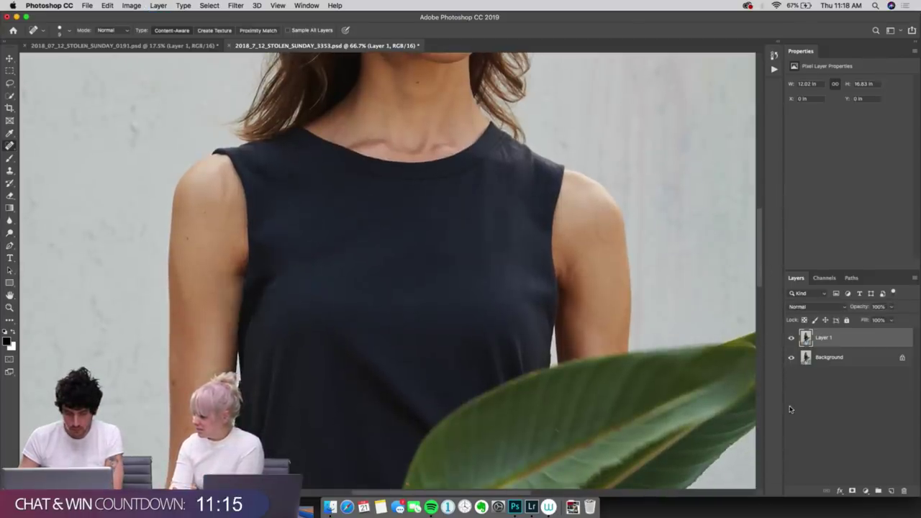
key(super+comma)
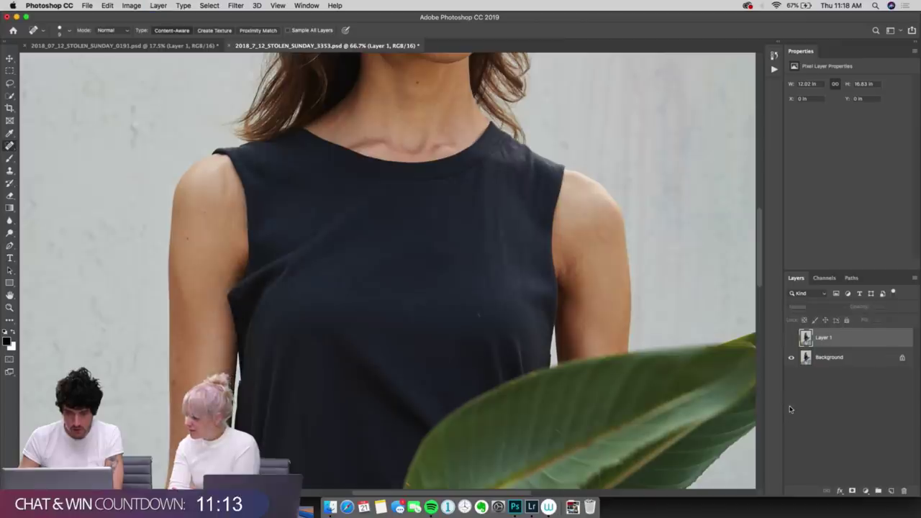
key(super+comma)
Step: Flick Layer 1 off and on once more, fit the photo, and return to the 0191 document
key(super+comma)
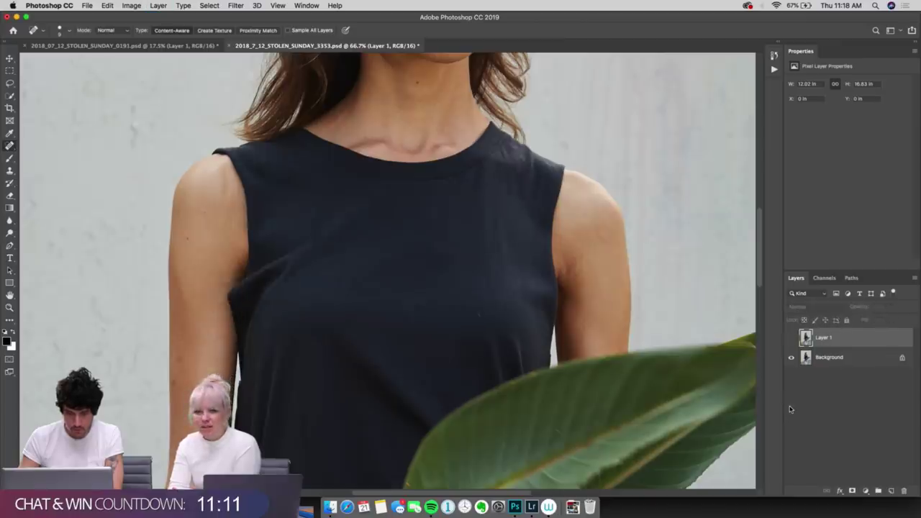
key(super+comma)
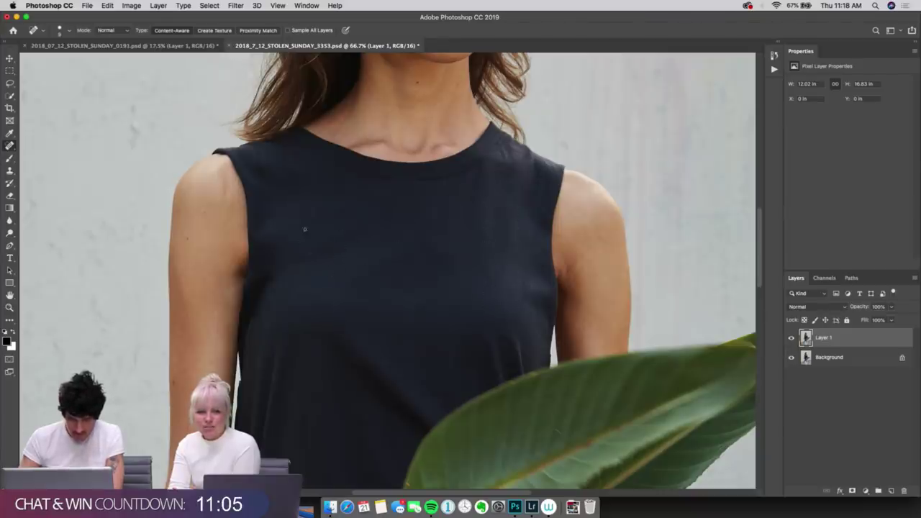
key(super+comma)
key(super+comma)
key(super+comma)
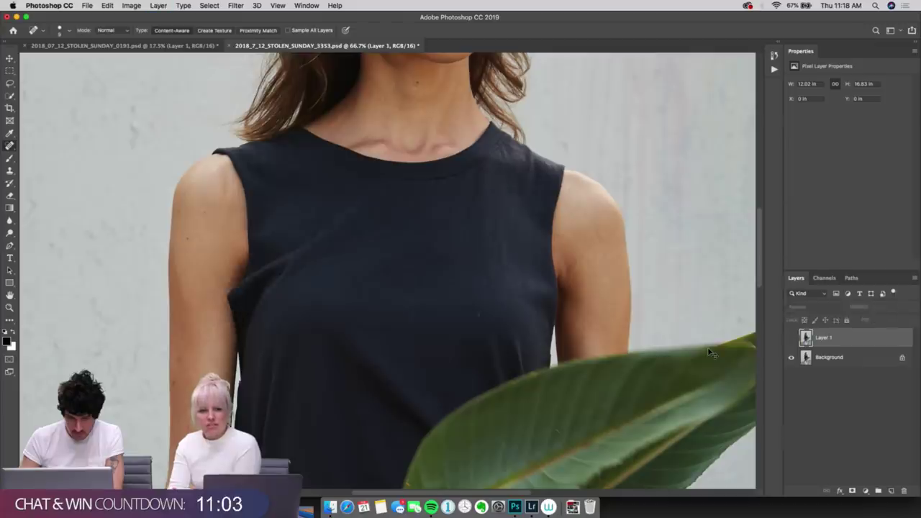
key(super+comma)
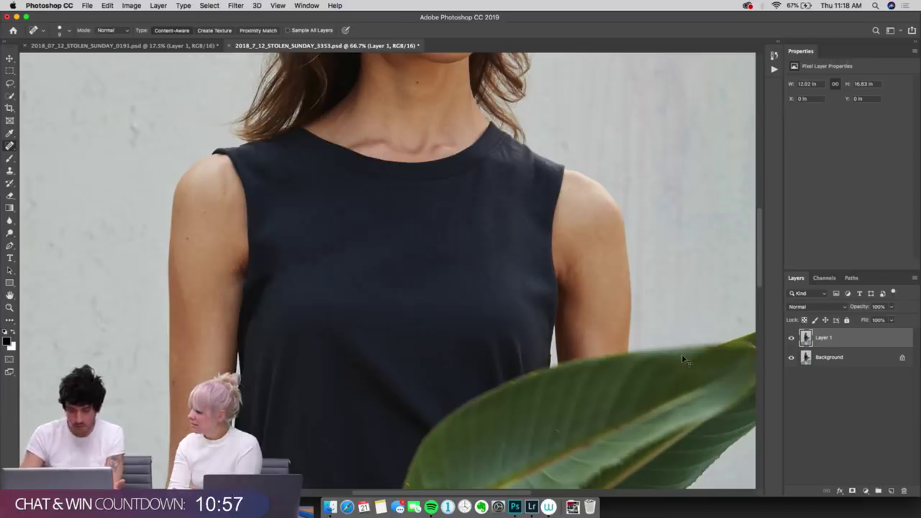
key(super+0)
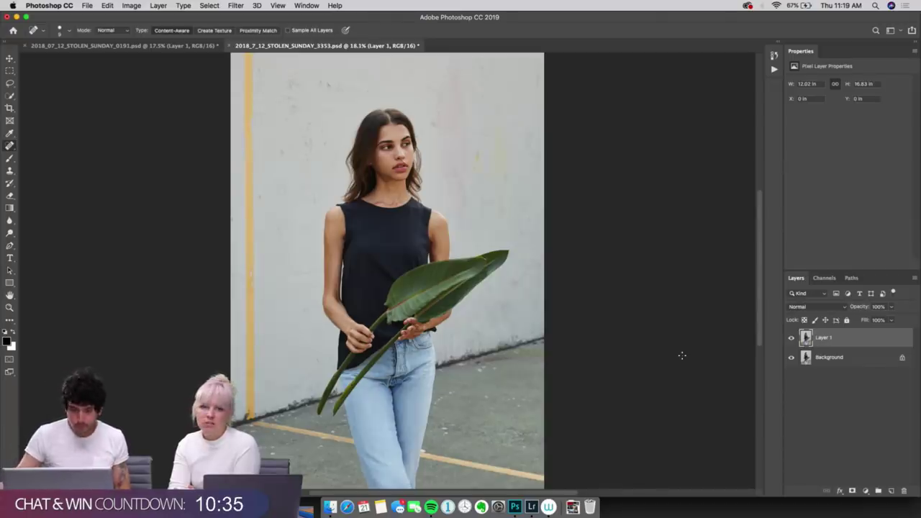
click(123, 46)
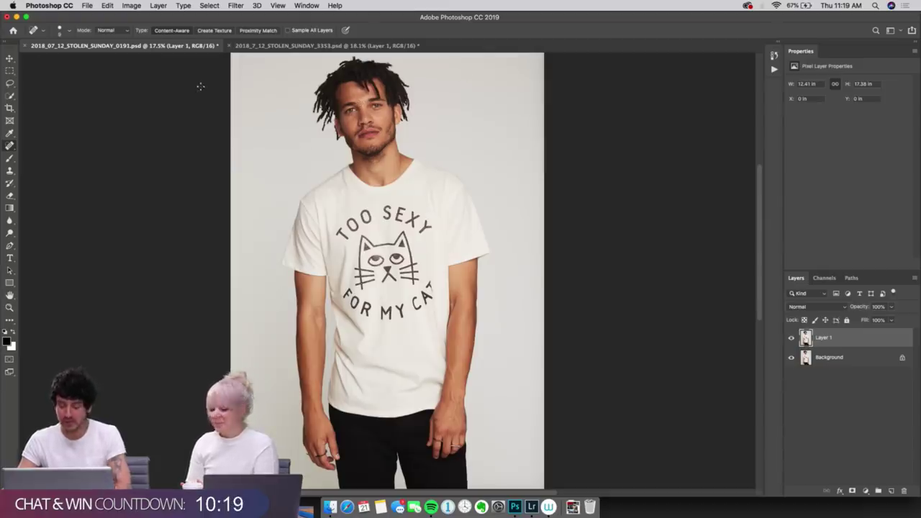
key(super+equal)
key(super+equal)
key(super+equal)
key(super+equal)
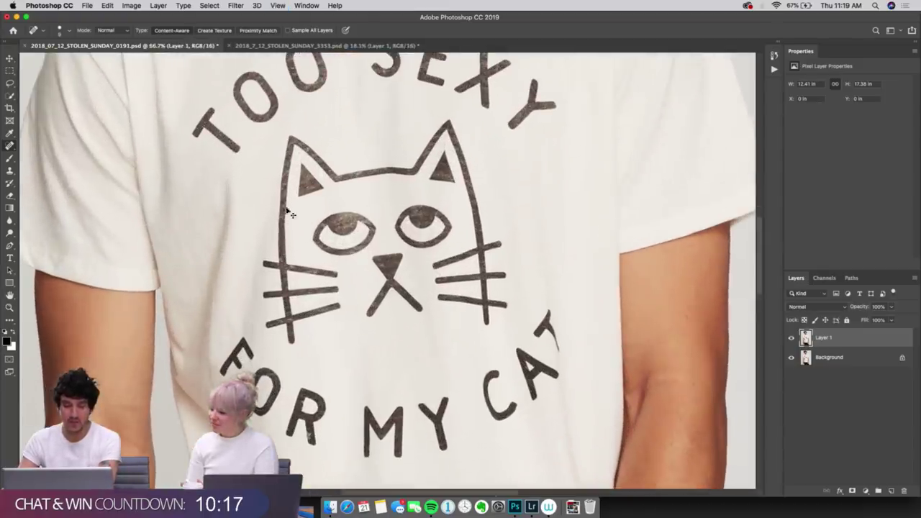
scroll(347, 120, up, 10)
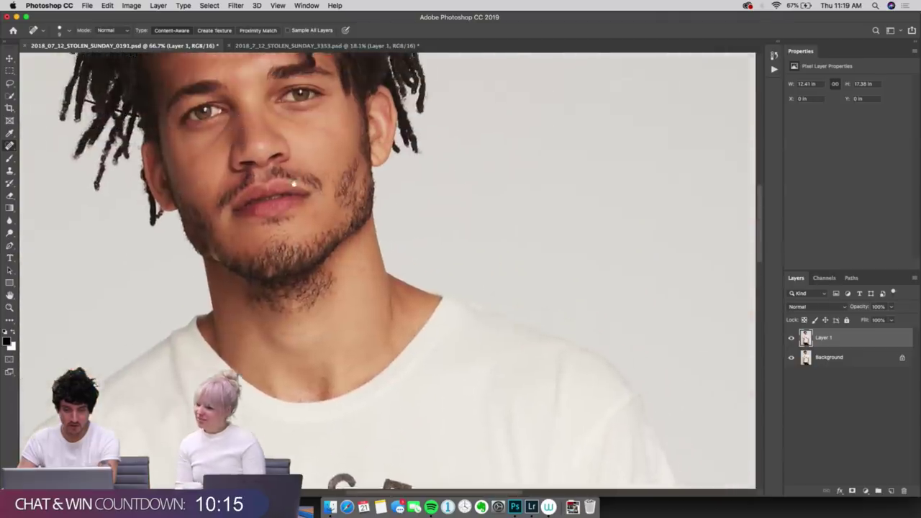
scroll(363, 247, up, 1)
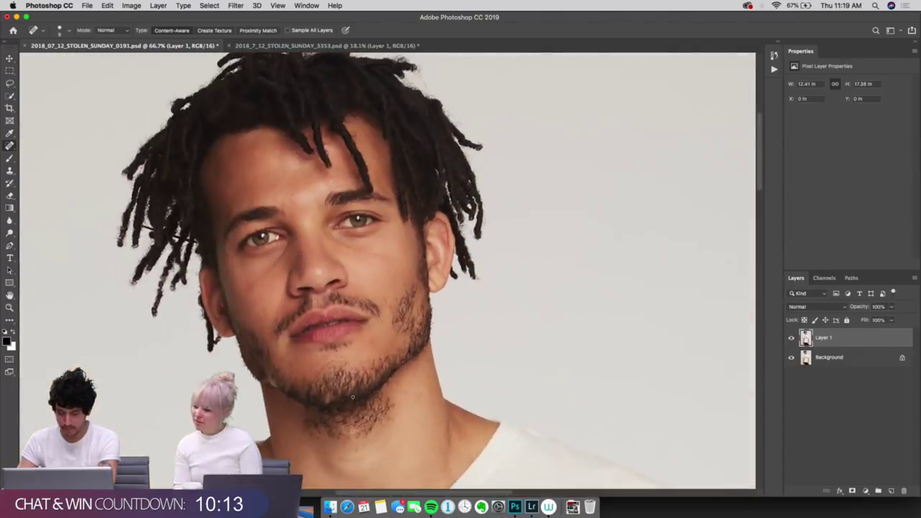
key(super+equal)
key(super+equal)
key(super+minus)
key(super+minus)
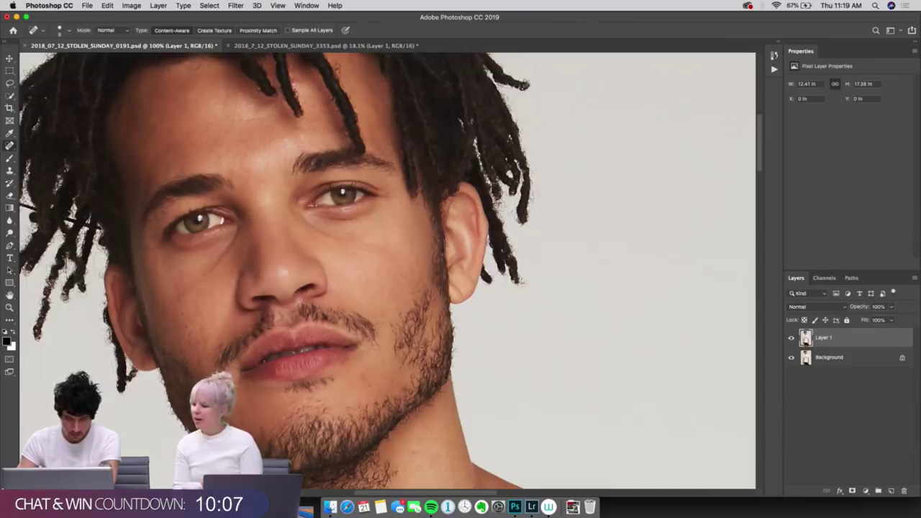
key(super+plus)
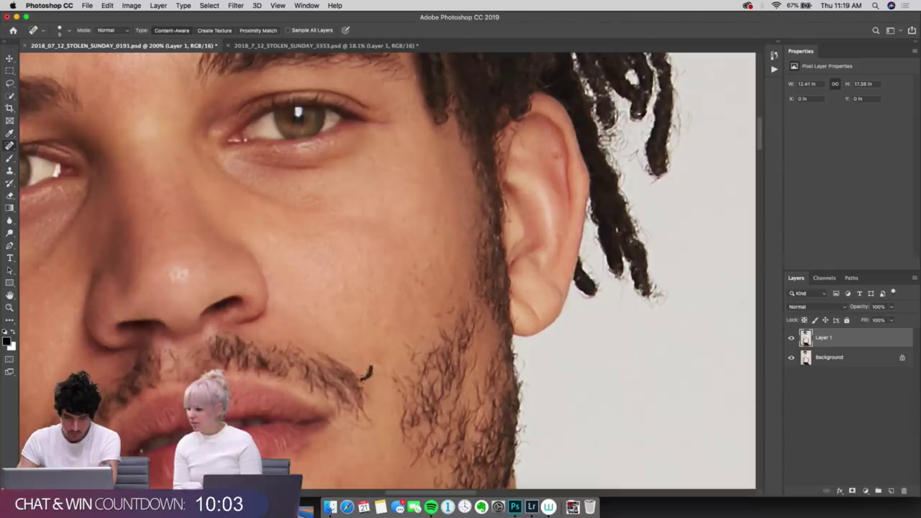
Step: With the Spot Healing Brush active, heal the blemishes on the cheek, jaw and chin
click(9, 144)
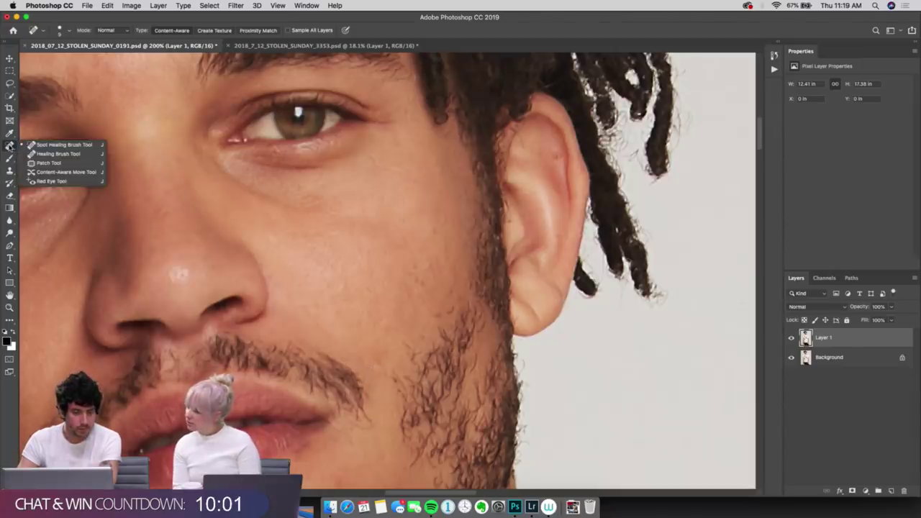
click(54, 143)
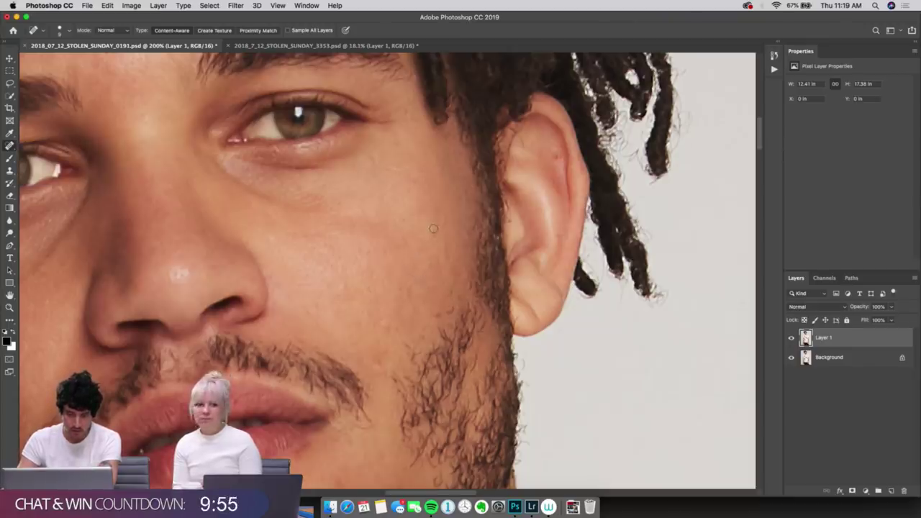
drag(402, 217, 414, 232)
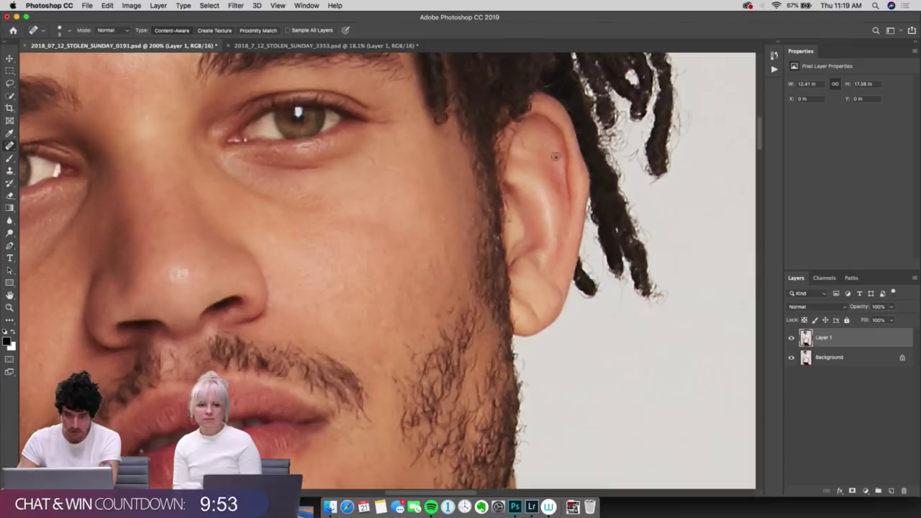
click(449, 311)
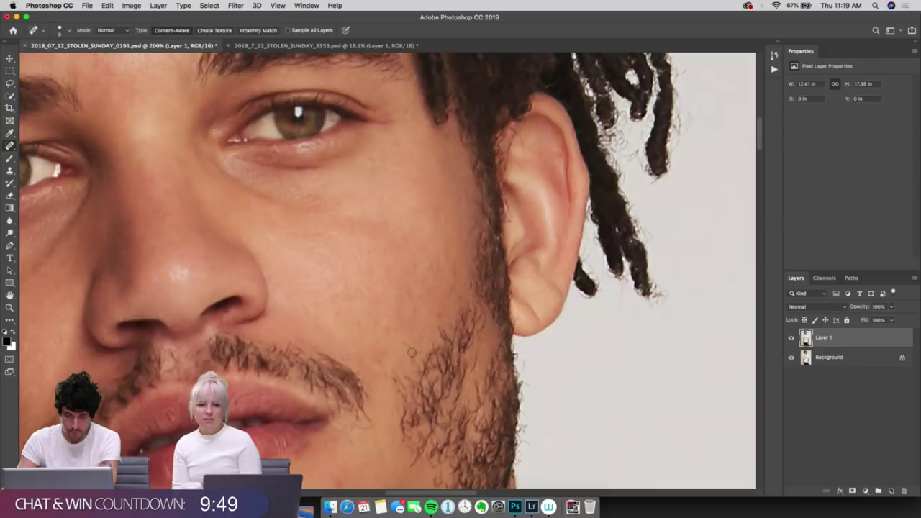
click(408, 339)
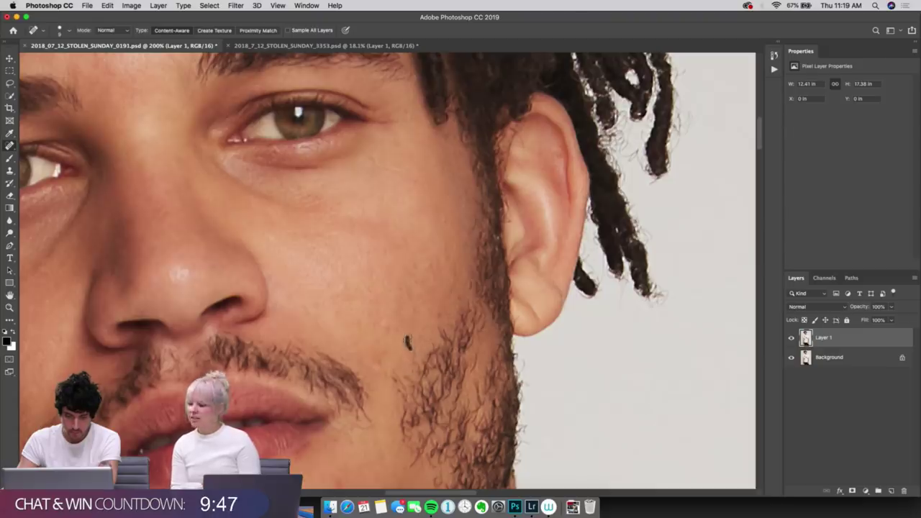
click(412, 356)
Step: Heal the remaining spots lower on the chin and on the cheek above the beard
click(379, 363)
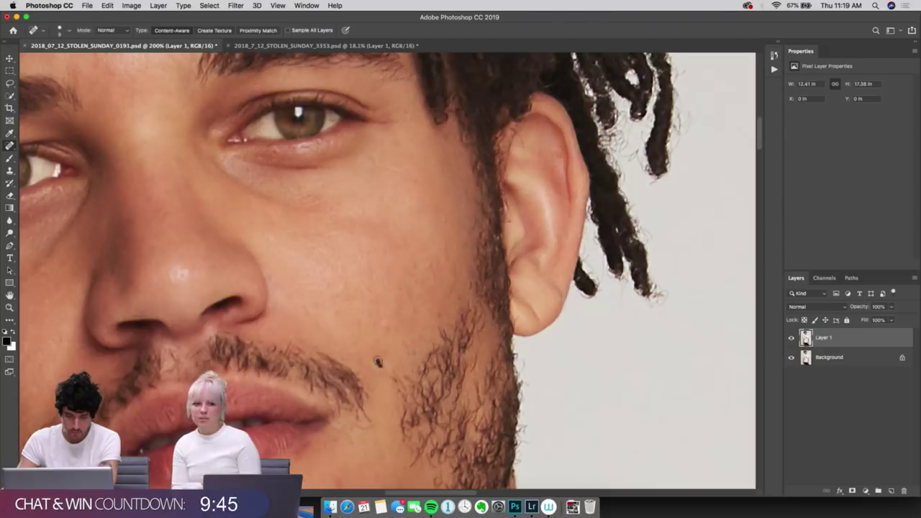
click(392, 379)
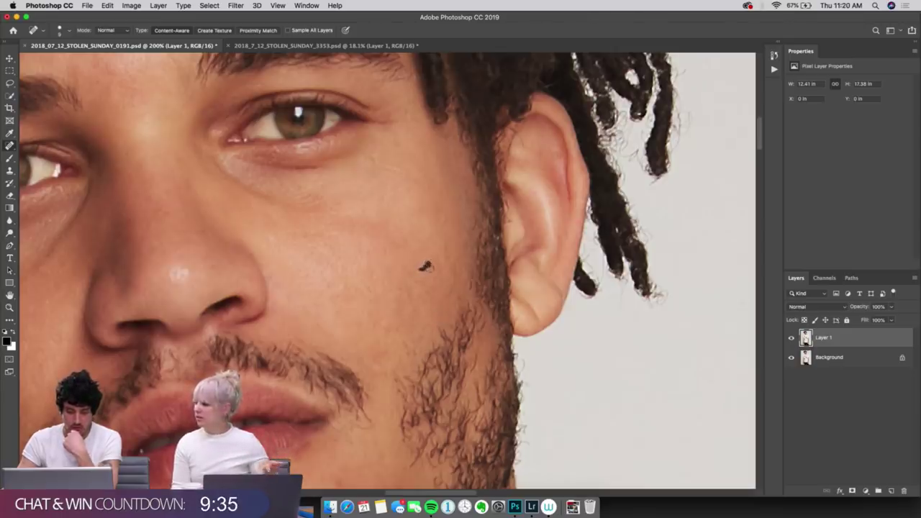
click(333, 310)
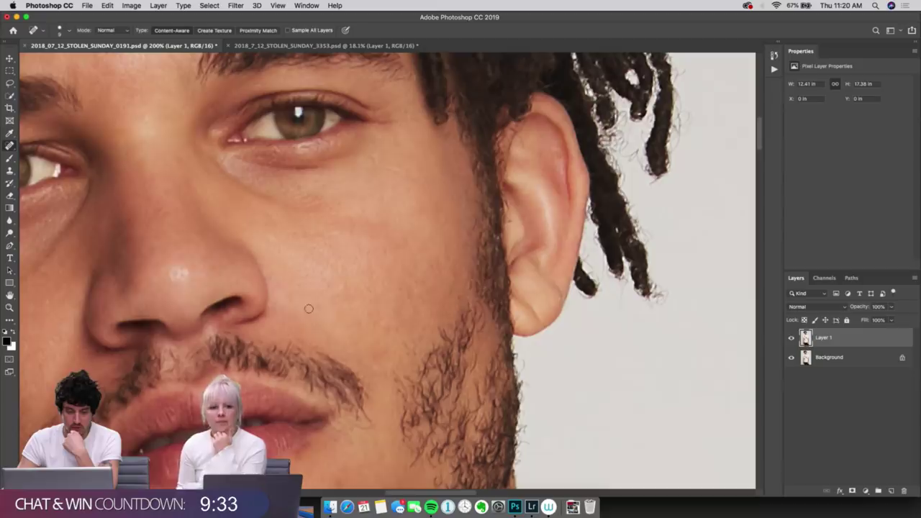
mouse_move(305, 305)
mouse_down()
mouse_move(323, 336)
mouse_move(371, 344)
mouse_up()
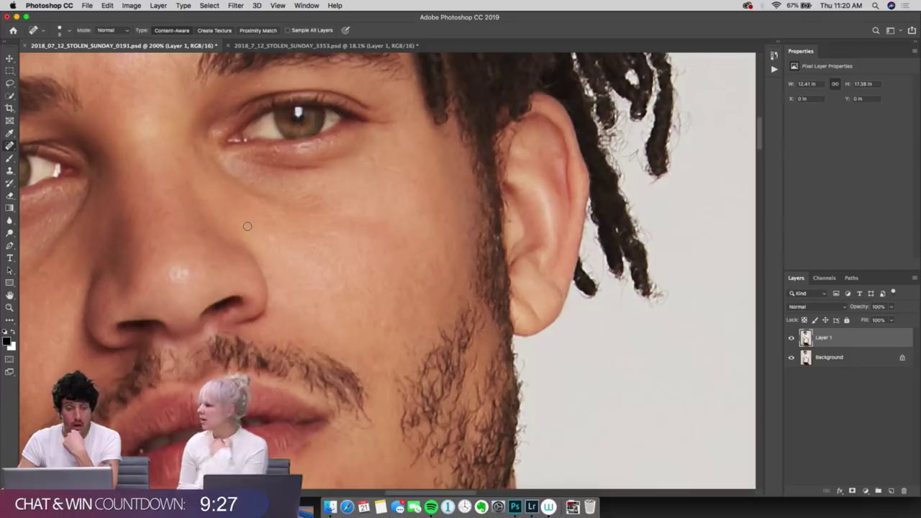
Step: Step back and forward in history to compare the face with an earlier state
scroll(288, 234, left, 2)
scroll(275, 224, left, 5)
scroll(275, 225, up, 2)
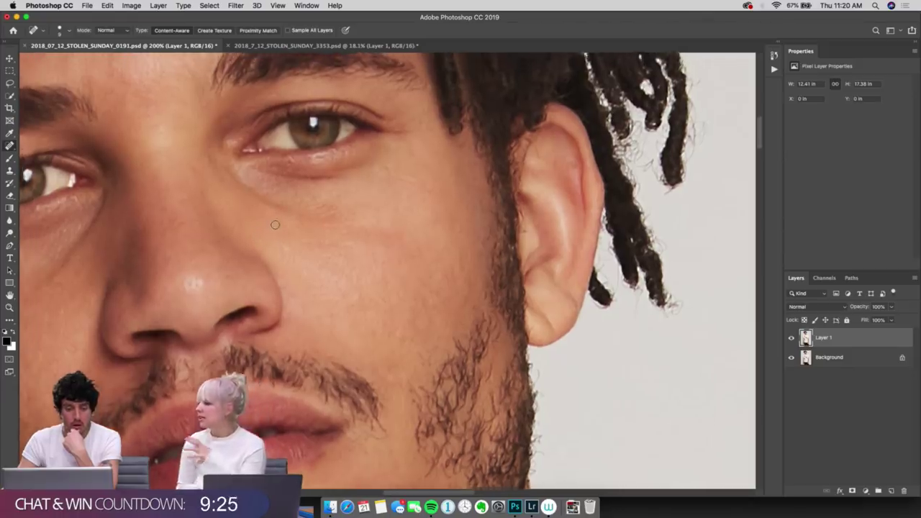
key(super+z)
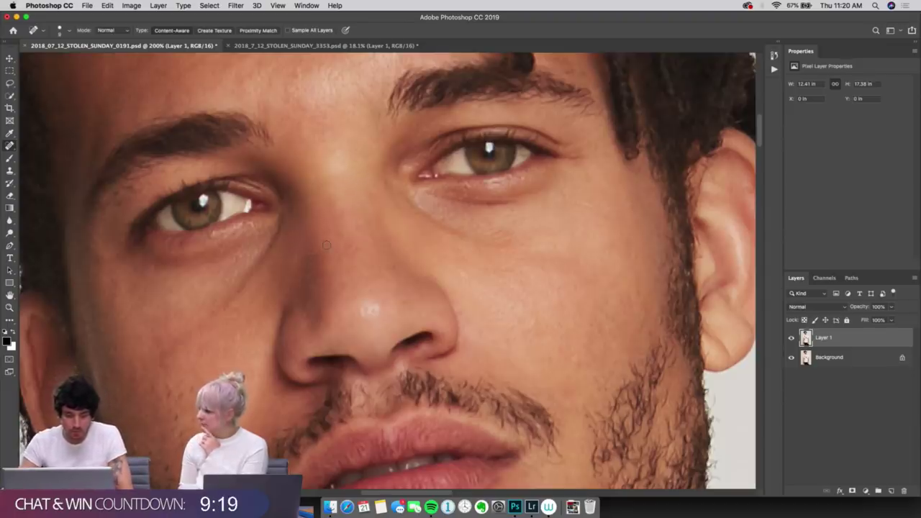
key(super+shift+z)
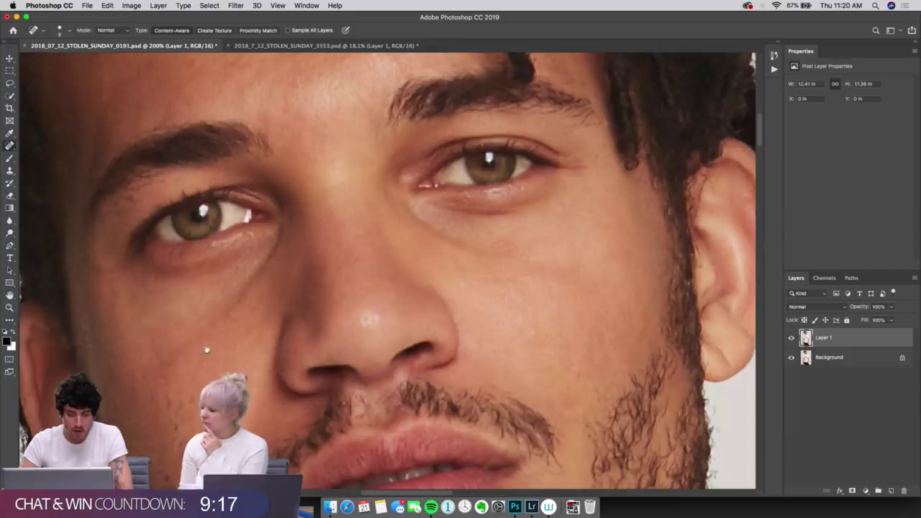
Step: Try a Spot Healing stroke on a forehead crease, then undo it
scroll(318, 298, down, 5)
scroll(319, 297, left, 3)
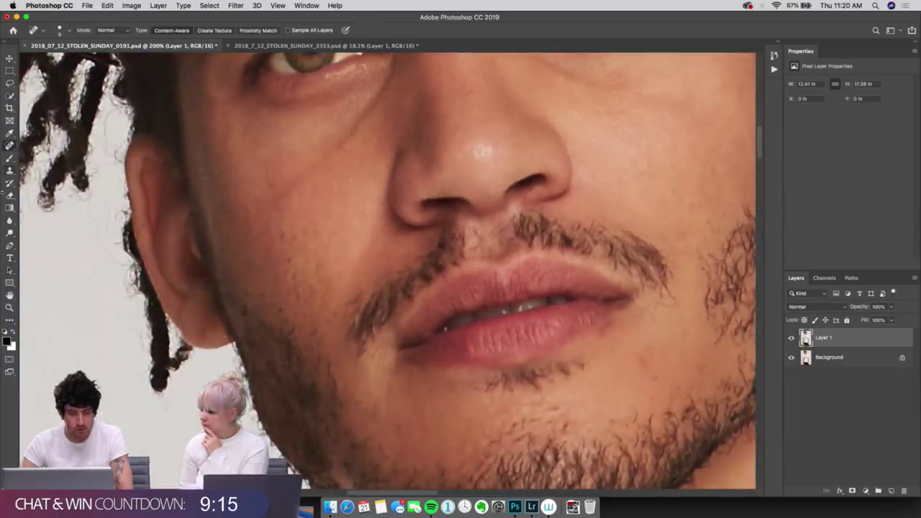
scroll(500, 144, up, 5)
scroll(499, 144, right, 2)
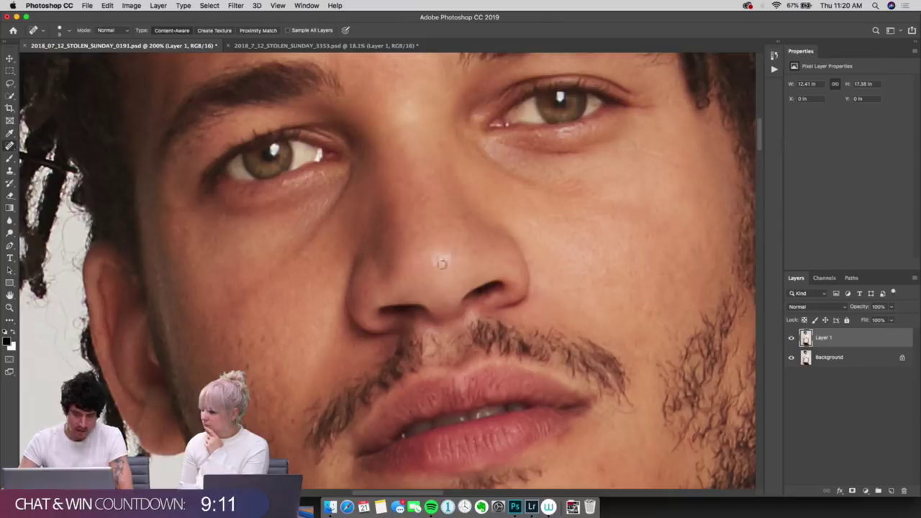
scroll(410, 172, up, 5)
scroll(410, 173, left, 1)
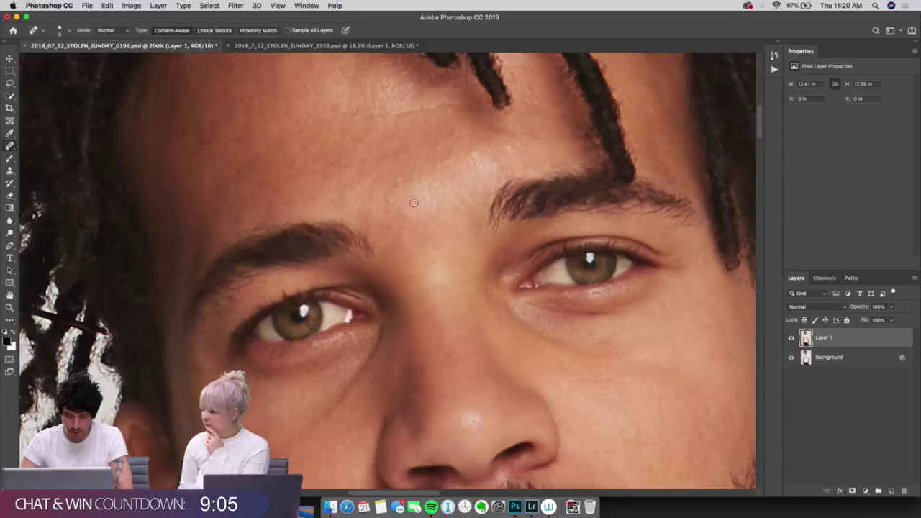
scroll(405, 242, up, 3)
scroll(405, 243, left, 1)
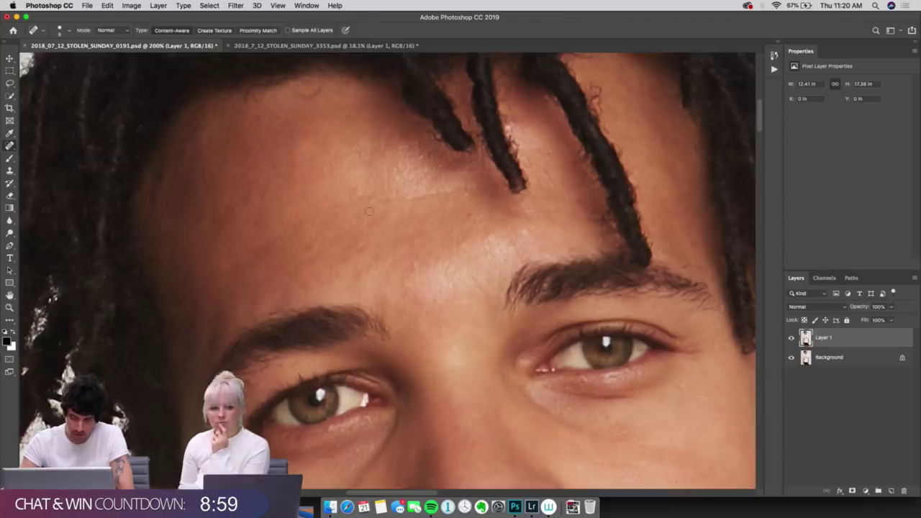
drag(344, 252, 394, 212)
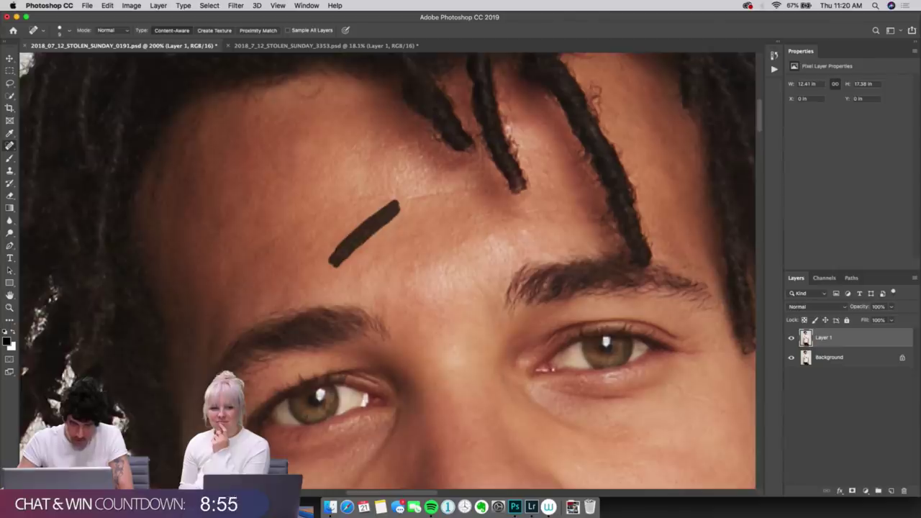
key(super+z)
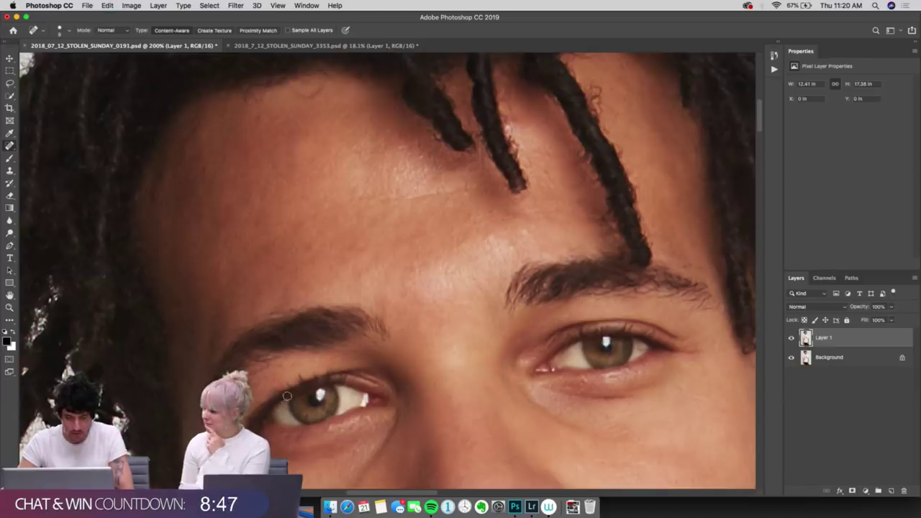
Step: Heal a blemish on the right cheek and a spot below the right eye
scroll(360, 242, down, 2)
scroll(360, 243, down, 5)
scroll(360, 242, right, 3)
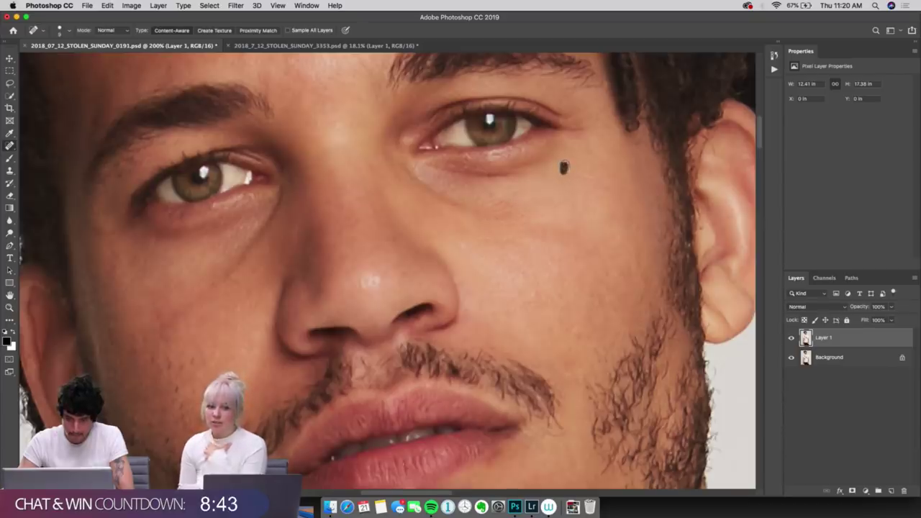
drag(590, 176, 603, 193)
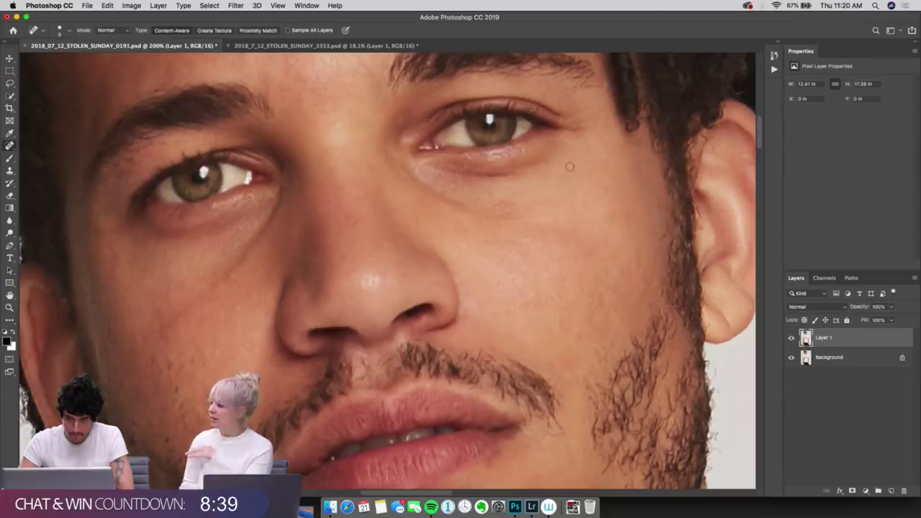
mouse_move(496, 197)
mouse_down()
mouse_move(479, 207)
mouse_move(522, 209)
mouse_move(489, 192)
mouse_up()
scroll(325, 362, down, 5)
scroll(325, 361, left, 4)
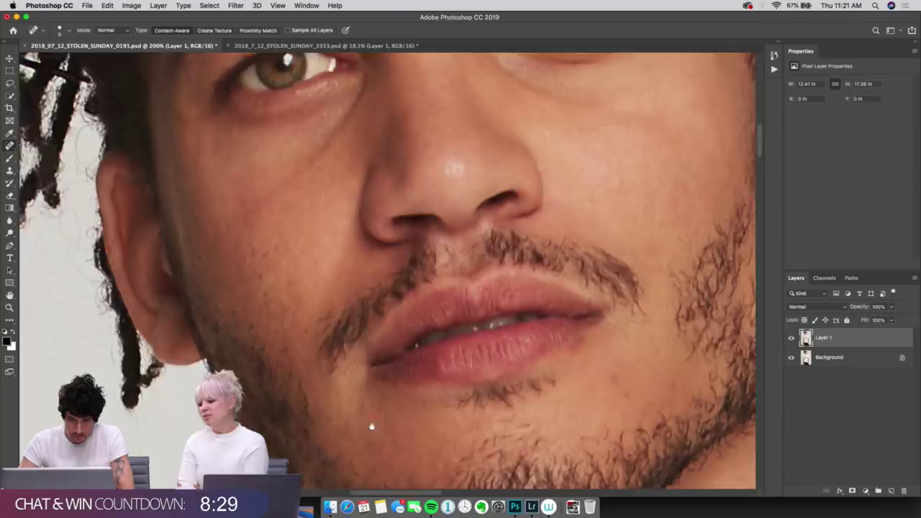
scroll(385, 358, down, 8)
scroll(385, 357, down, 10)
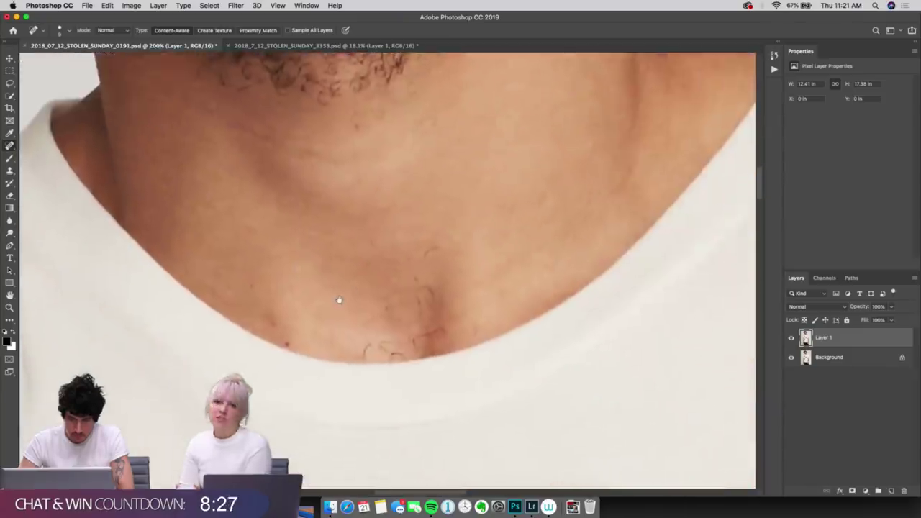
scroll(281, 336, down, 15)
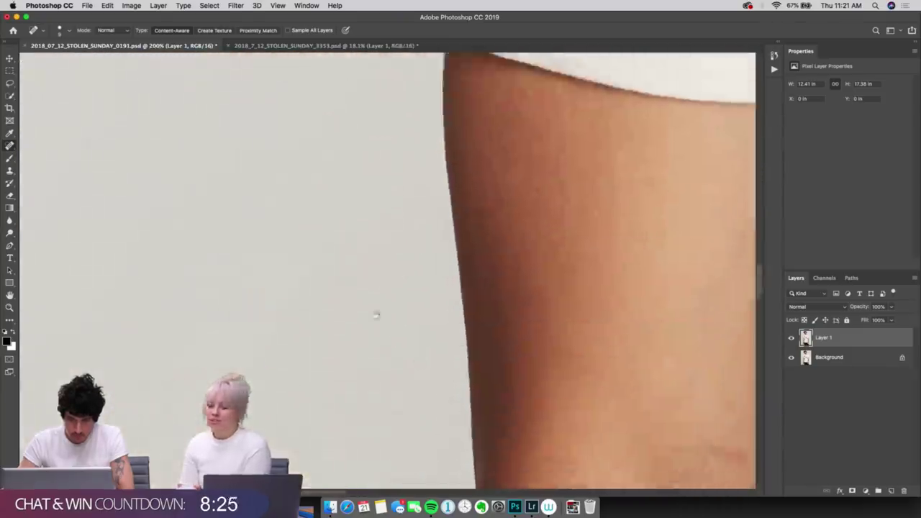
scroll(364, 329, down, 15)
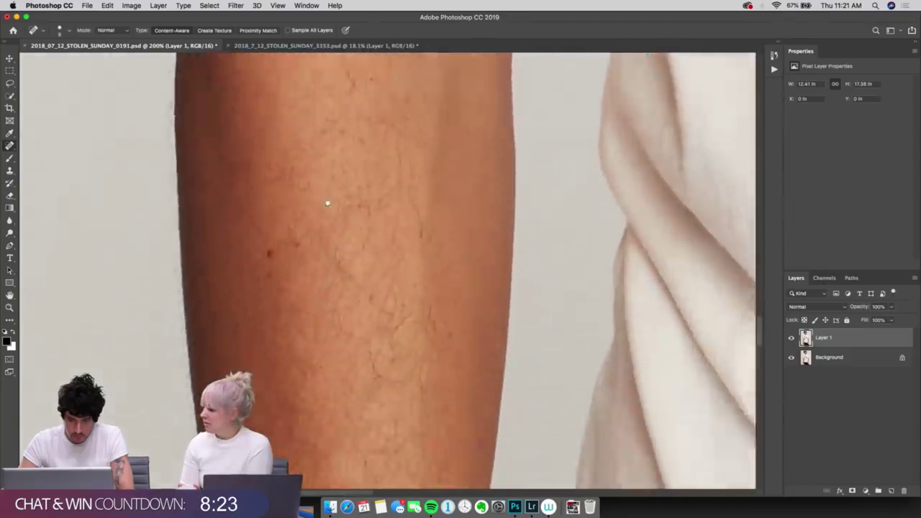
scroll(334, 380, down, 12)
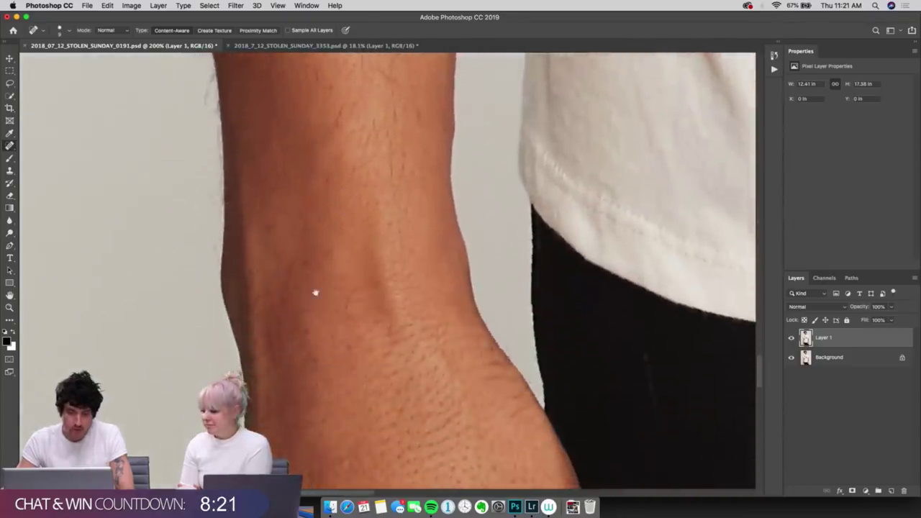
scroll(386, 350, down, 15)
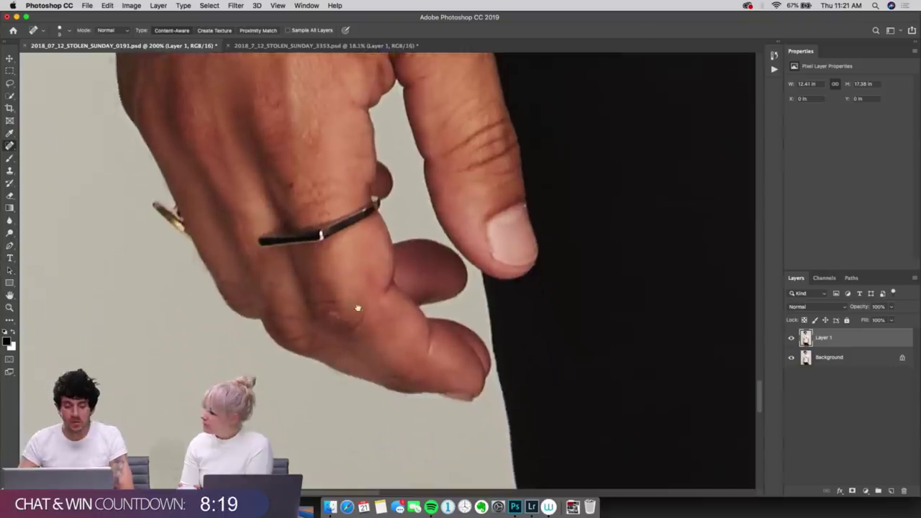
scroll(362, 283, up, 5)
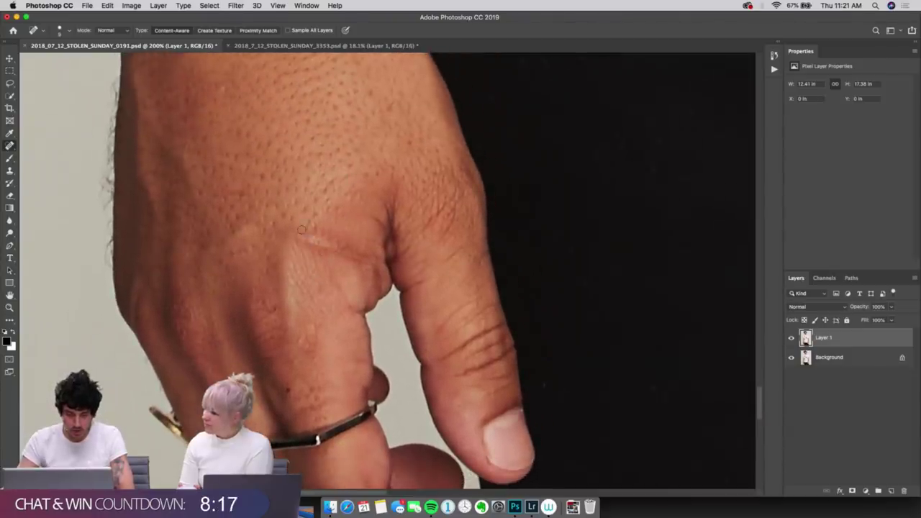
scroll(510, 255, right, 15)
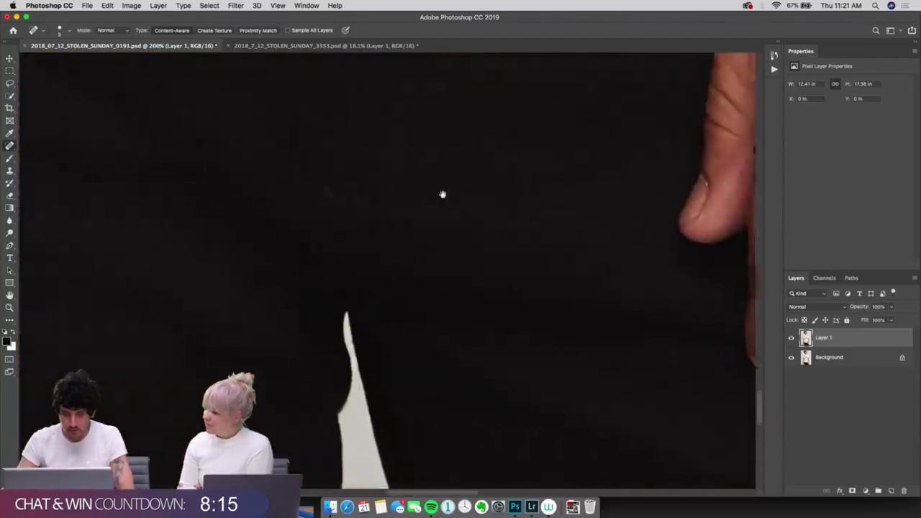
scroll(475, 142, down, 5)
scroll(515, 222, up, 15)
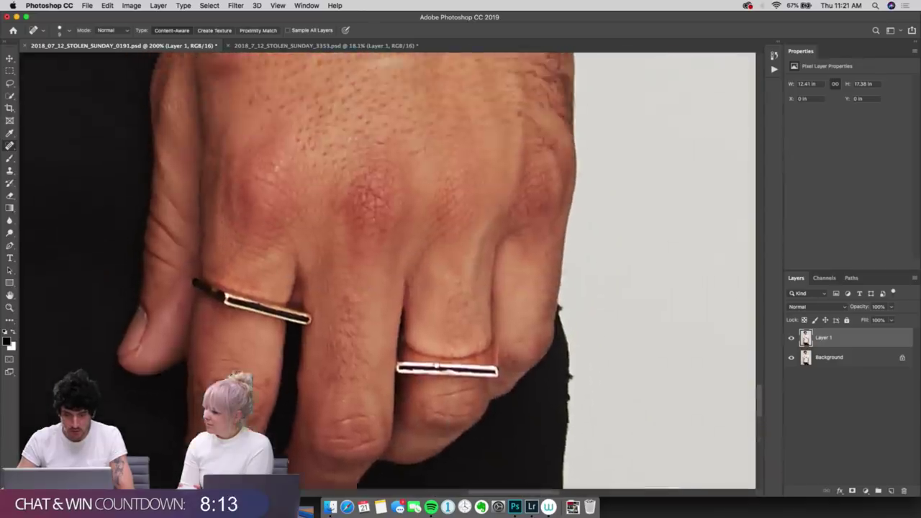
scroll(423, 245, down, 5)
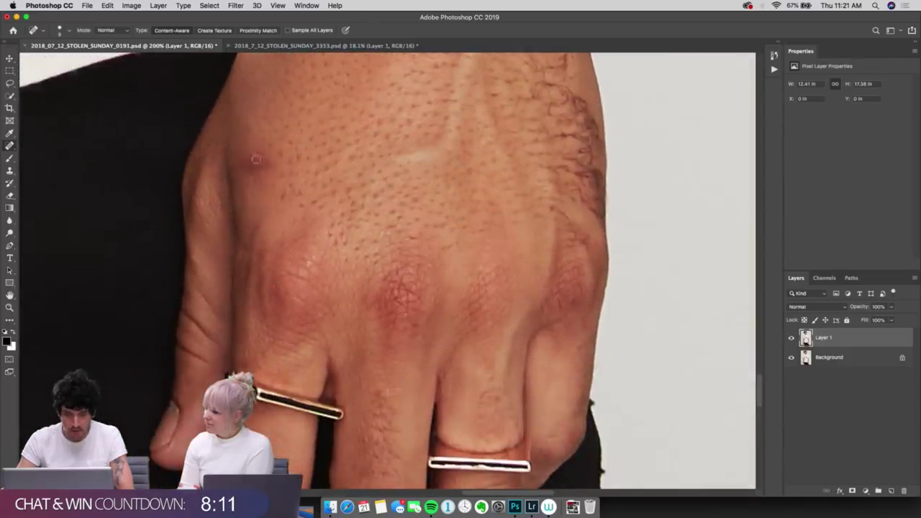
scroll(473, 216, up, 20)
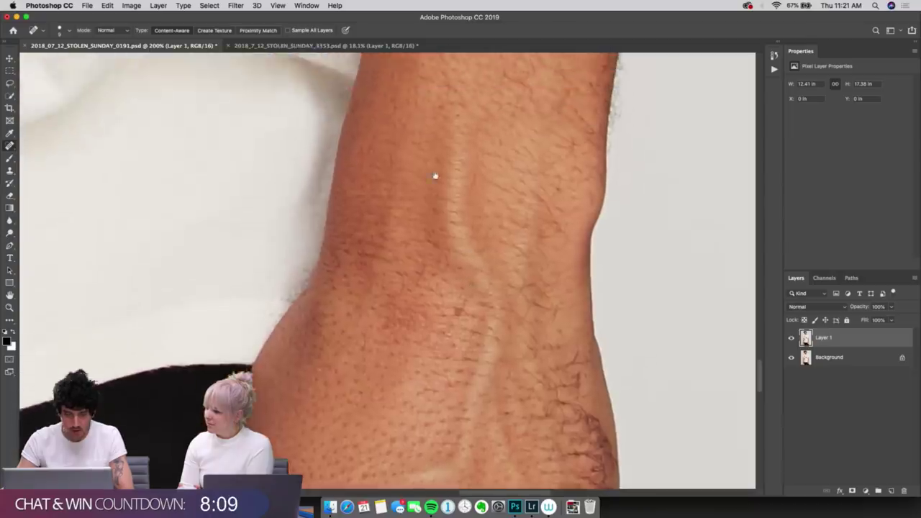
scroll(481, 207, up, 20)
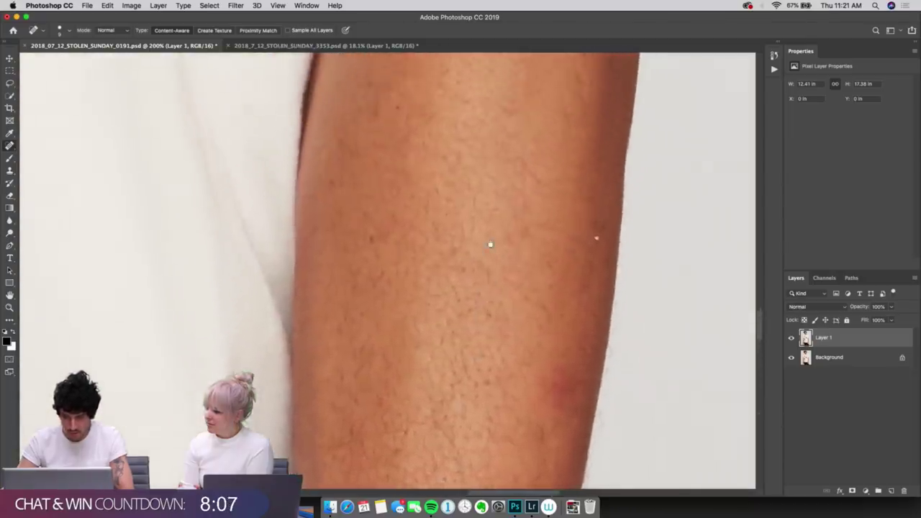
scroll(506, 239, up, 5)
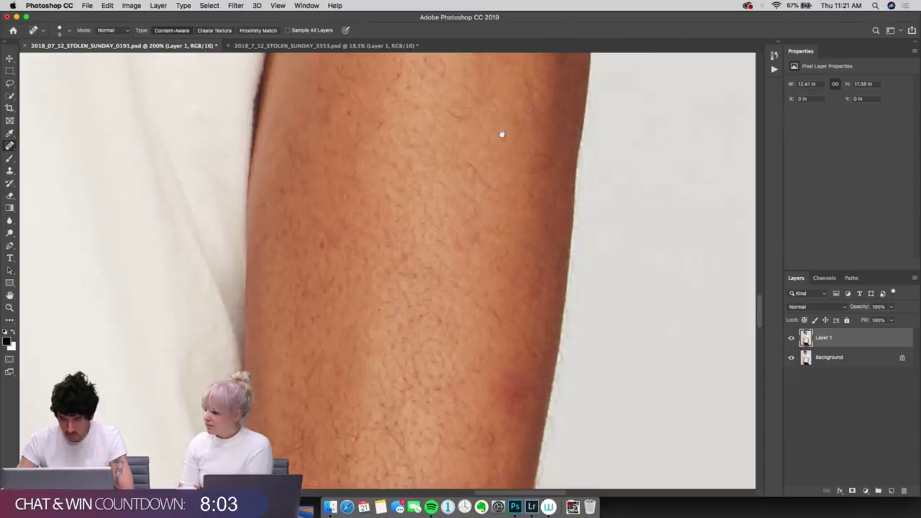
scroll(501, 134, up, 20)
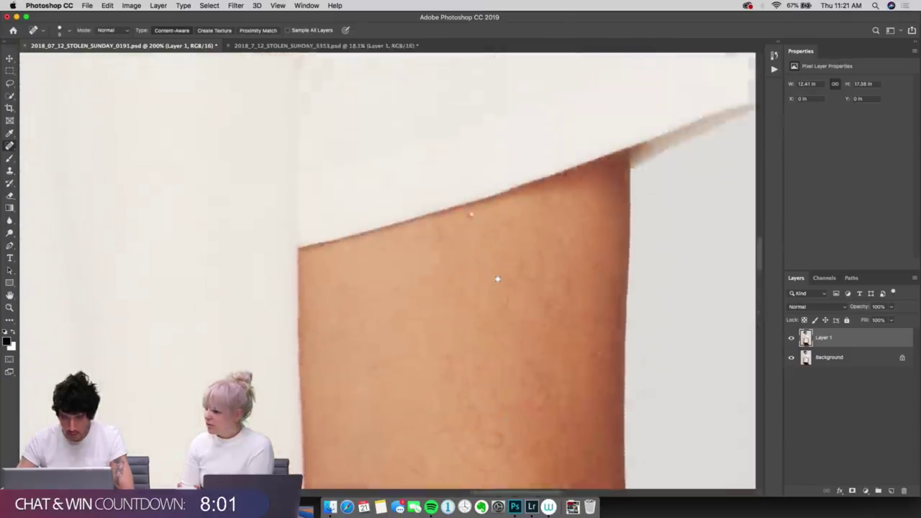
scroll(497, 278, up, 5)
scroll(508, 295, left, 20)
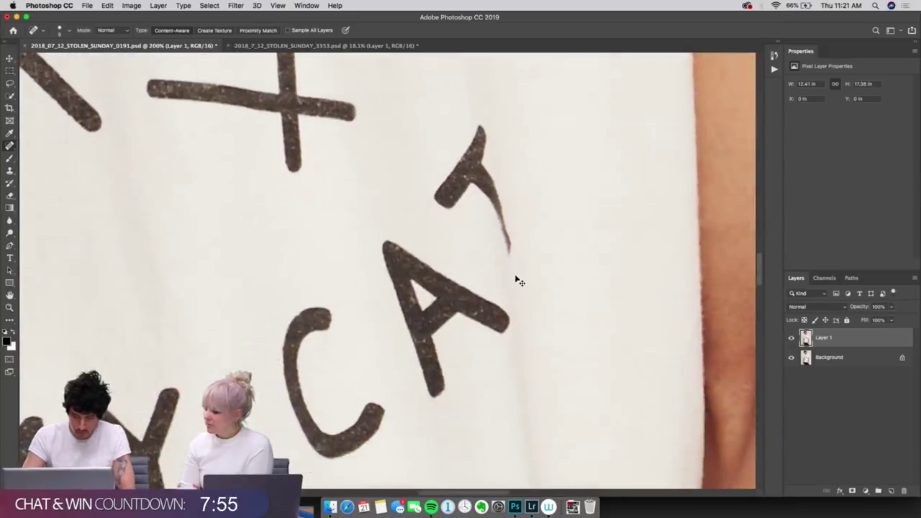
key(super+minus)
key(super+minus)
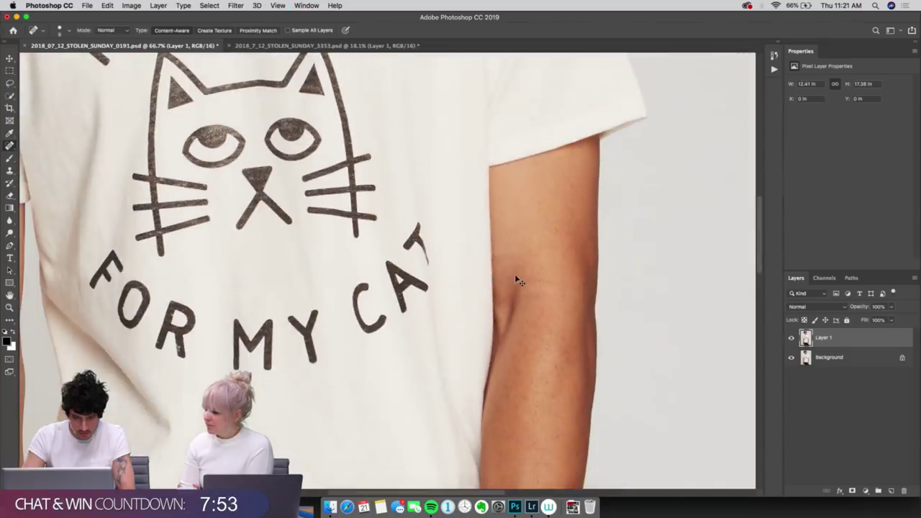
scroll(171, 235, up, 15)
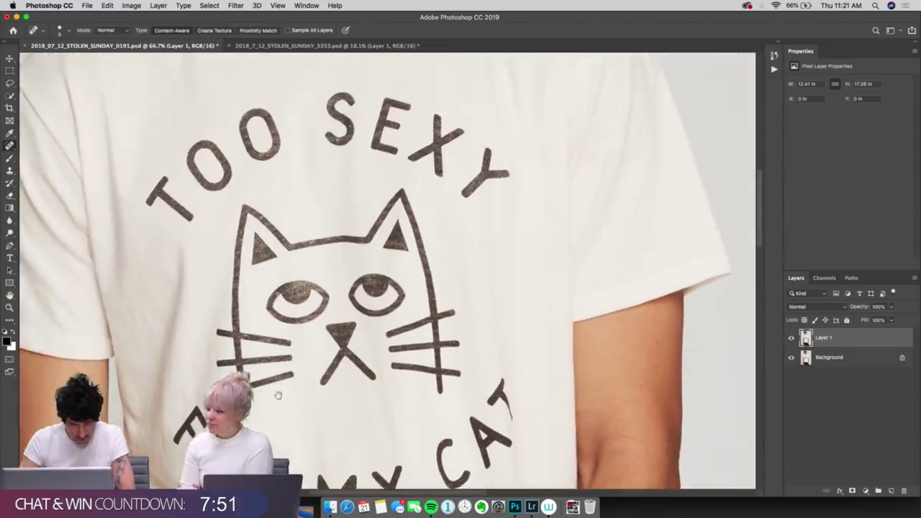
scroll(457, 298, up, 5)
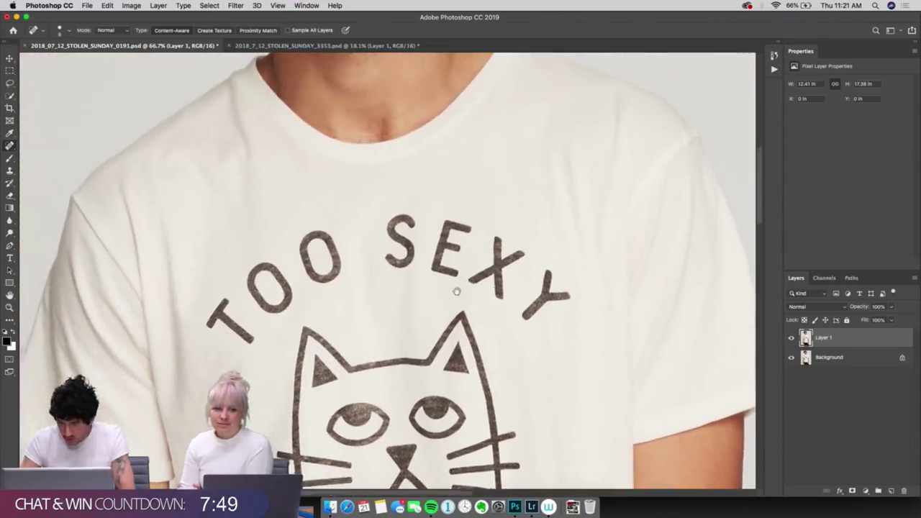
scroll(463, 343, down, 20)
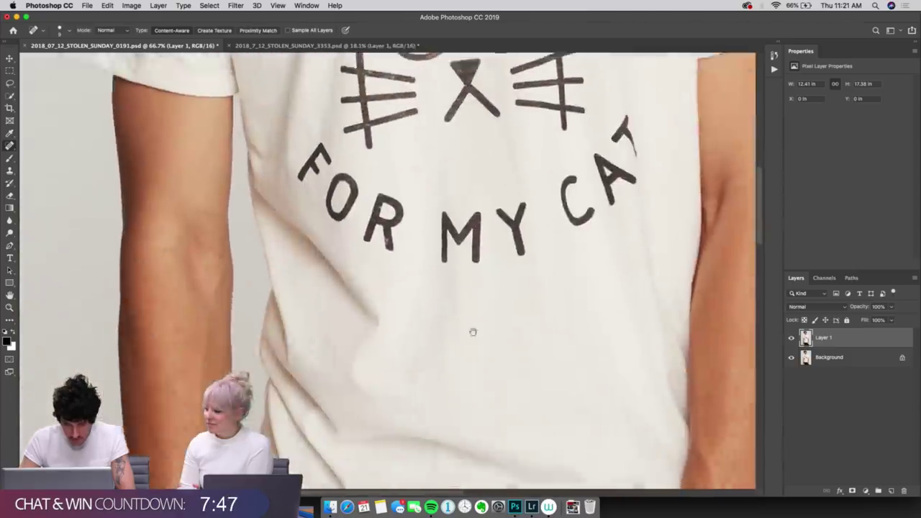
scroll(448, 300, down, 10)
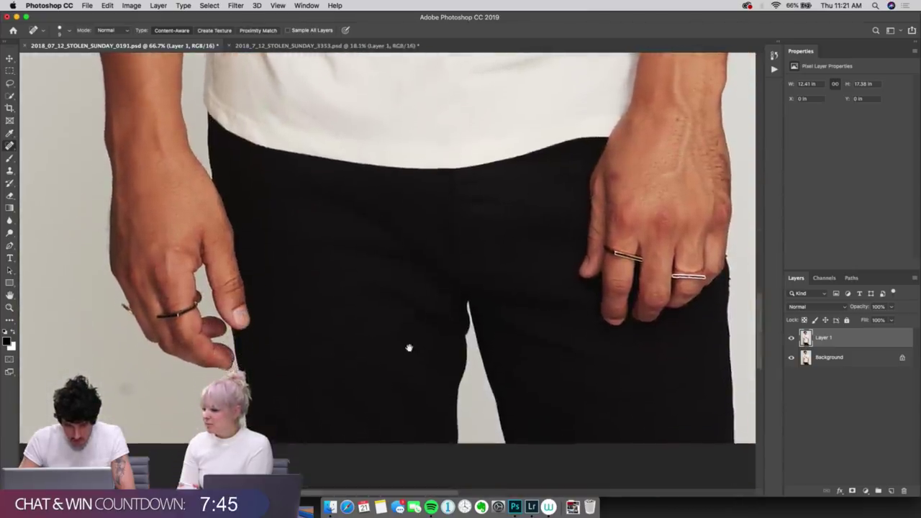
scroll(541, 325, down, 2)
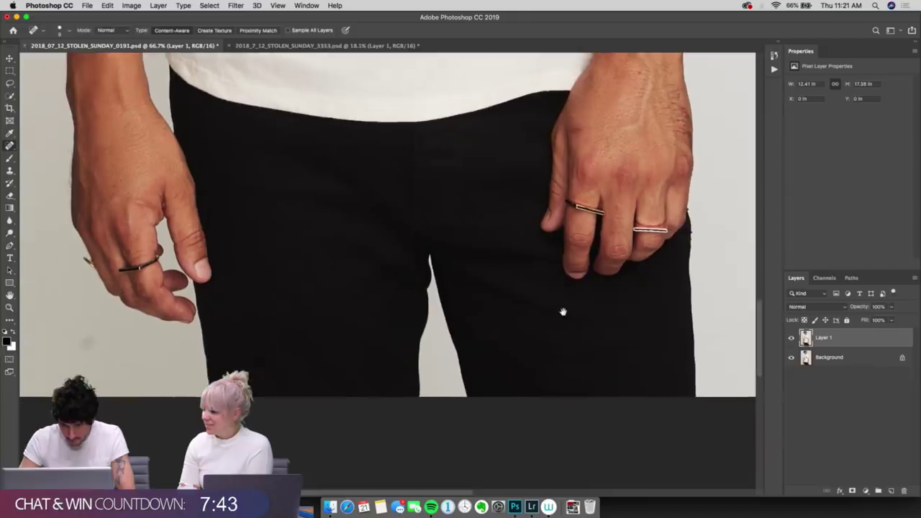
scroll(173, 365, left, 5)
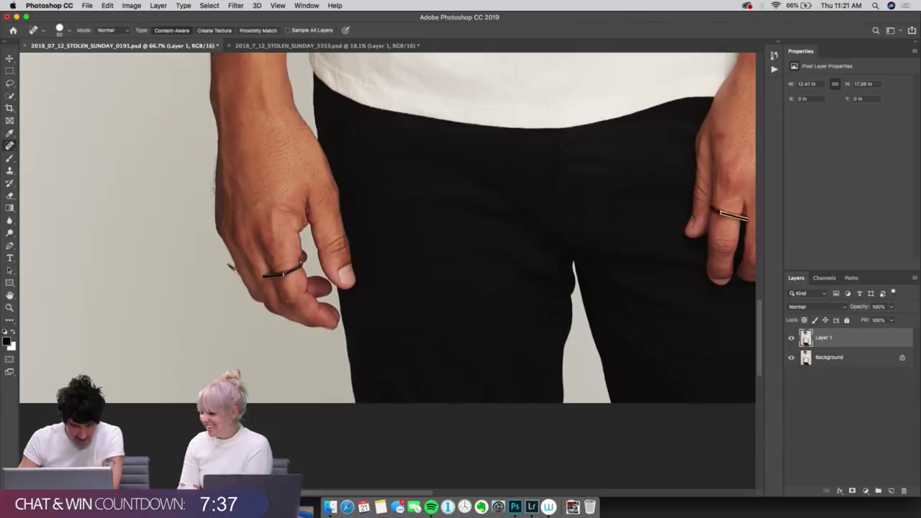
scroll(213, 250, up, 10)
scroll(213, 250, left, 5)
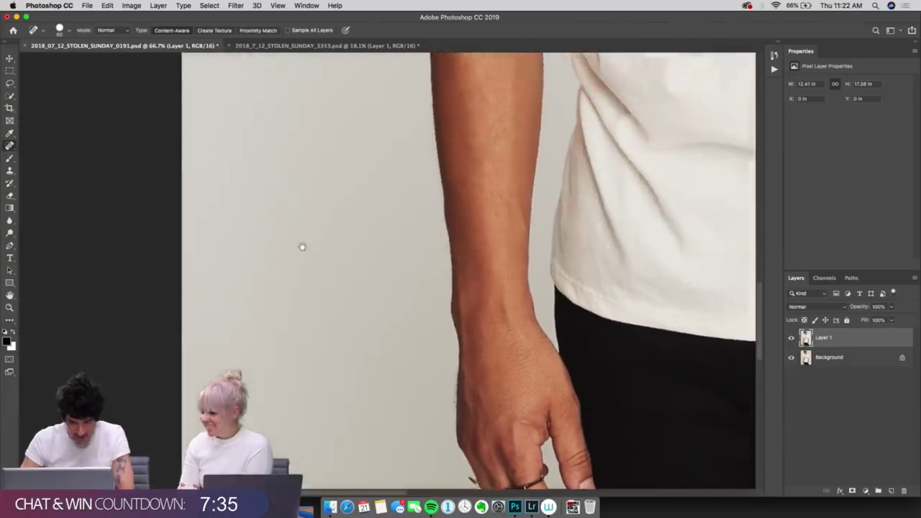
scroll(296, 261, up, 8)
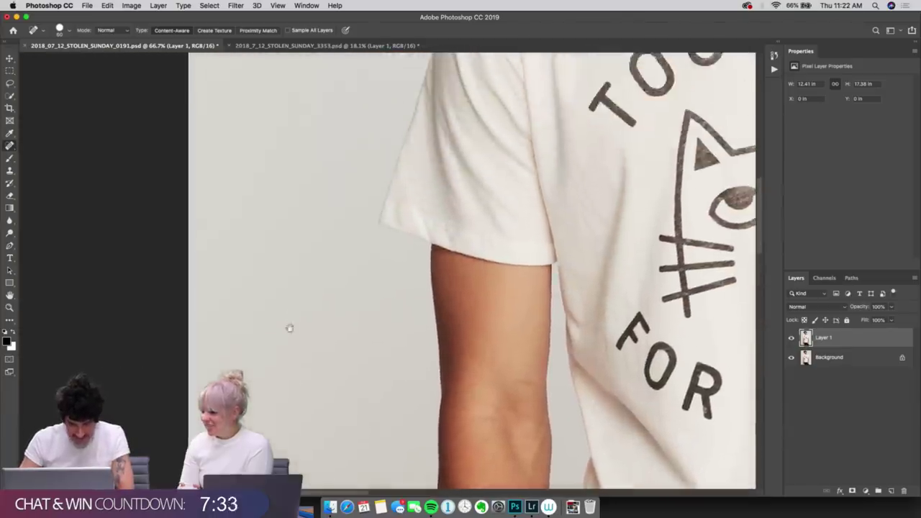
scroll(293, 327, up, 10)
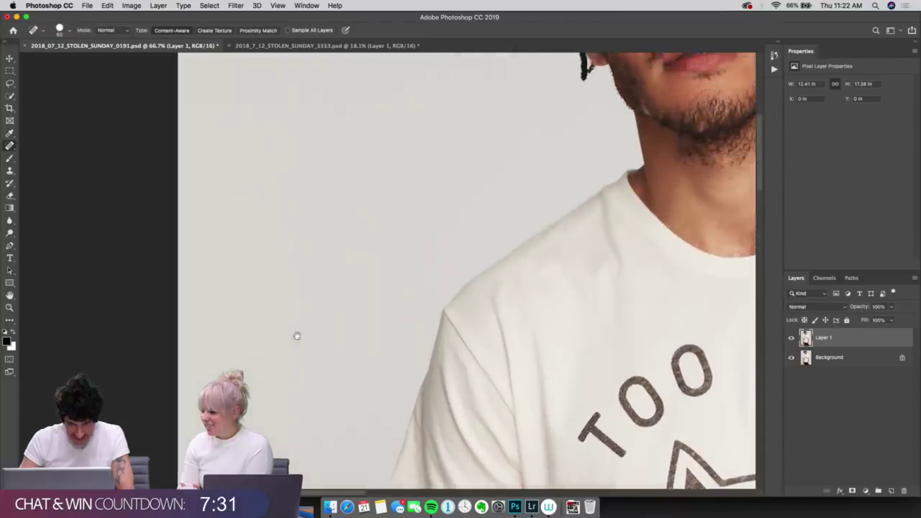
scroll(298, 313, up, 10)
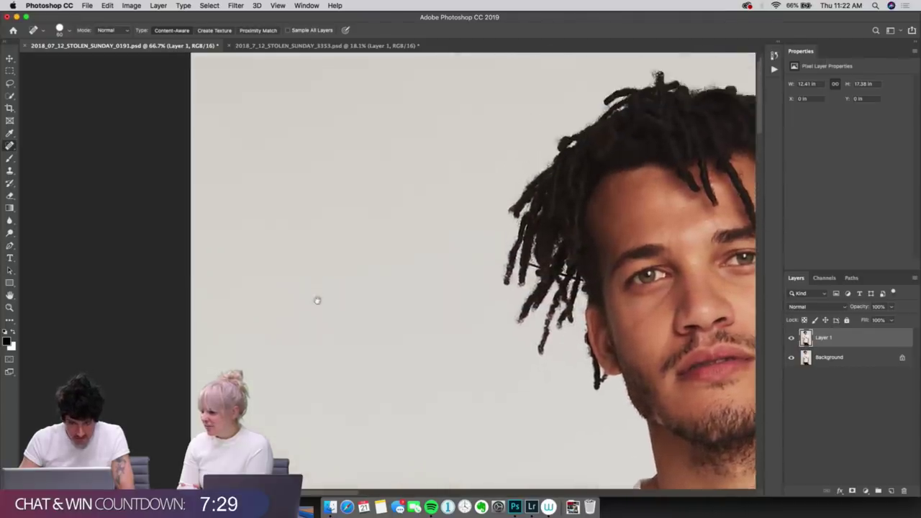
scroll(487, 296, right, 15)
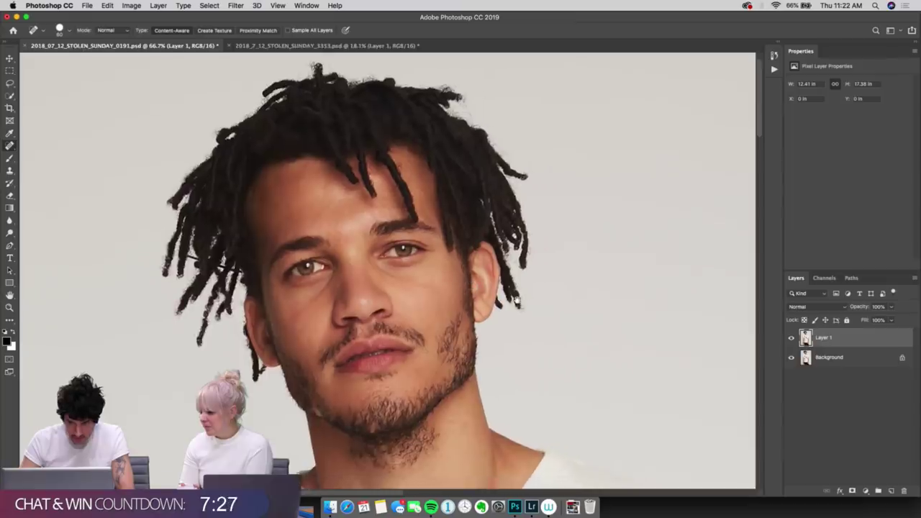
scroll(436, 341, right, 8)
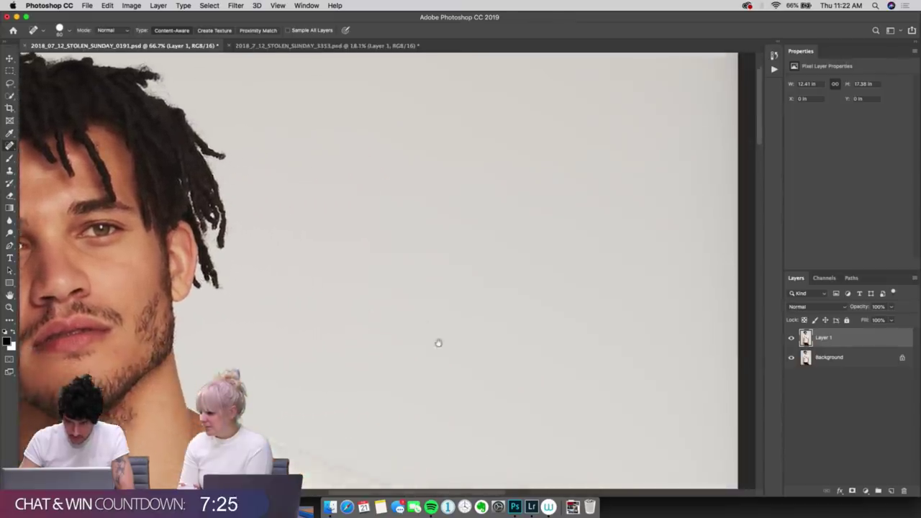
scroll(434, 415, up, 2)
scroll(436, 410, down, 10)
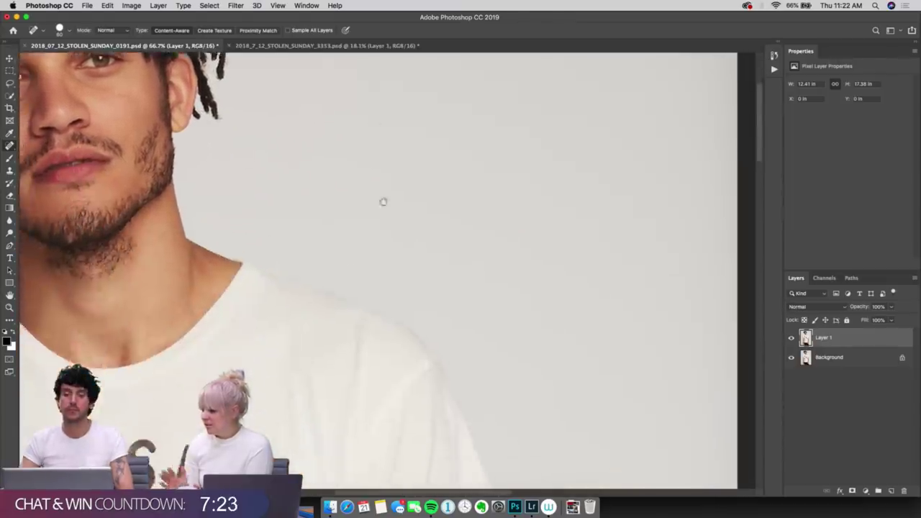
scroll(441, 223, down, 15)
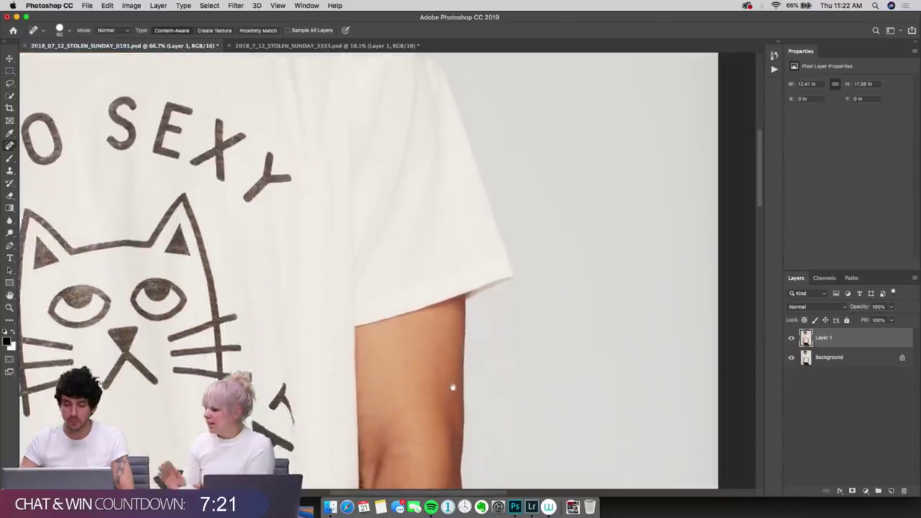
scroll(415, 412, down, 15)
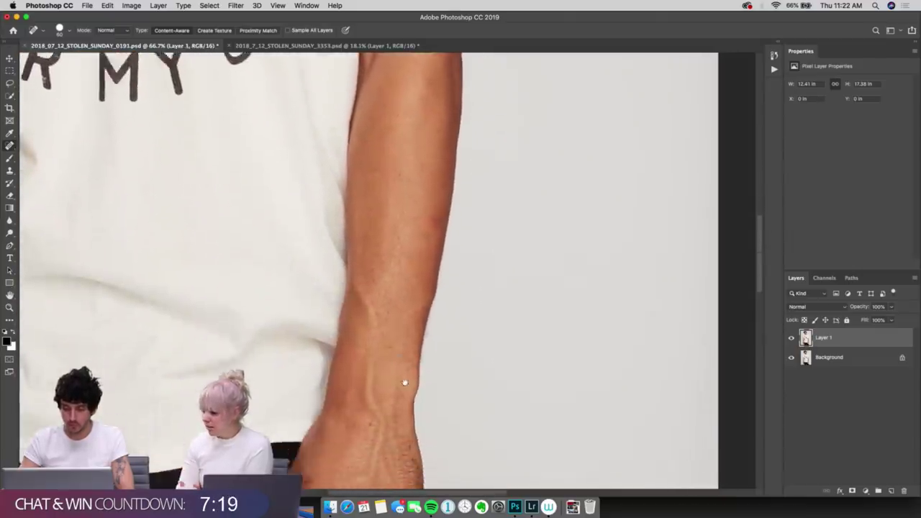
scroll(367, 373, down, 5)
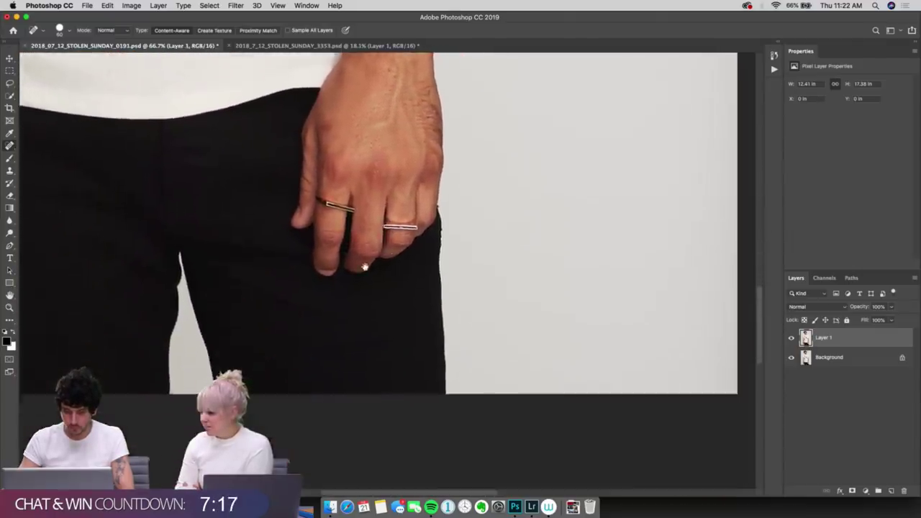
scroll(360, 266, up, 8)
scroll(360, 266, left, 10)
scroll(431, 291, up, 2)
scroll(431, 291, left, 2)
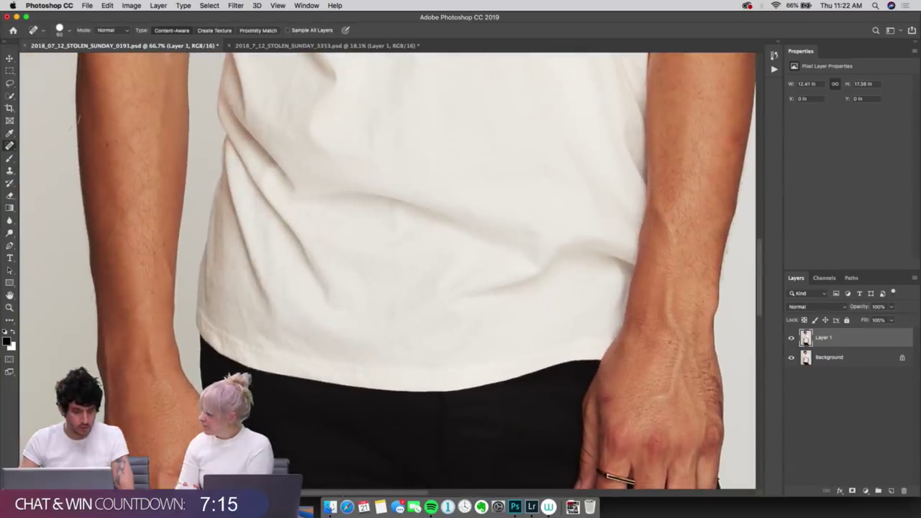
Step: Switch to the Patch tool and zoom in on the man's hands
drag(10, 146, 47, 166)
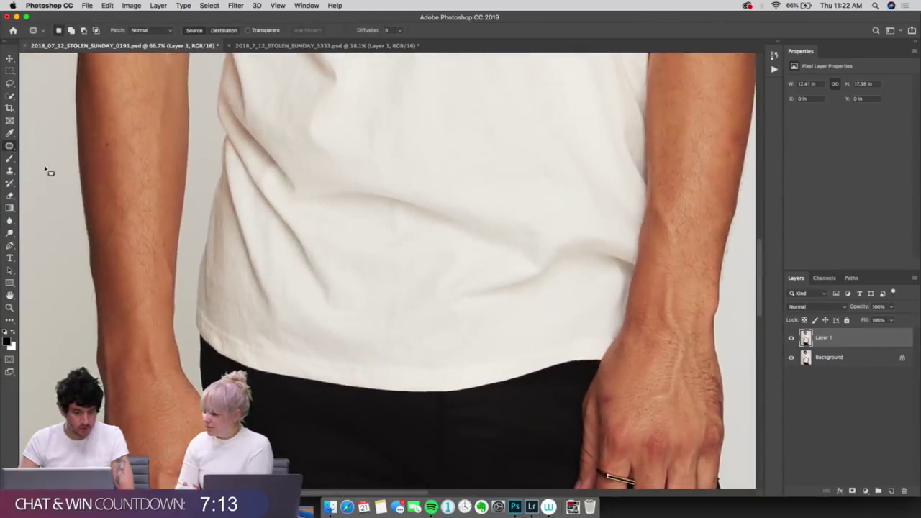
scroll(261, 359, down, 6)
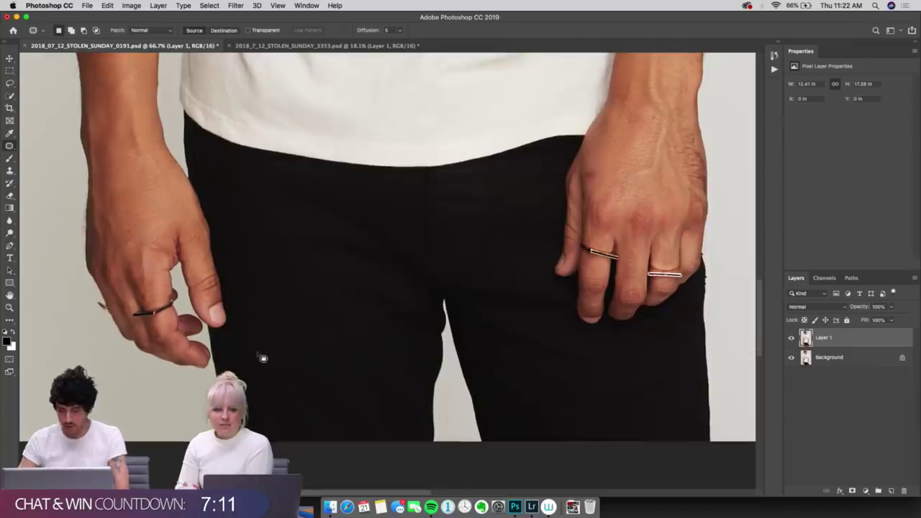
key(super+equal)
key(super+equal)
scroll(139, 304, left, 8)
scroll(140, 304, up, 2)
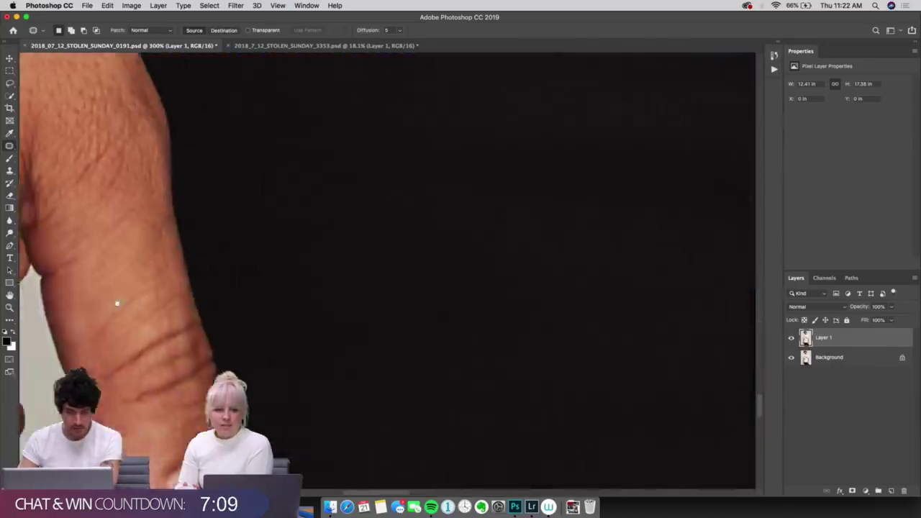
scroll(240, 320, left, 5)
scroll(240, 320, down, 2)
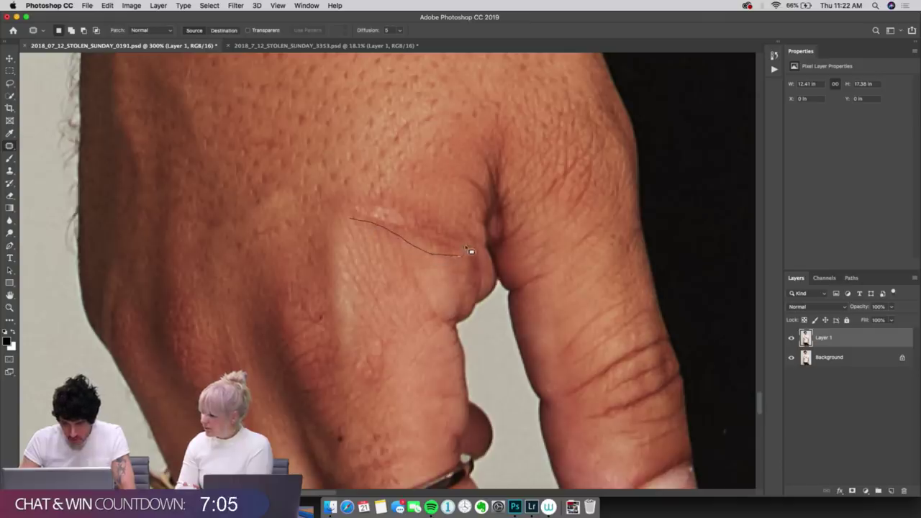
Step: Patch the wrinkle and a rough area on the hand with paler clean skin
mouse_move(407, 231)
mouse_down()
mouse_move(418, 192)
mouse_move(422, 199)
mouse_up()
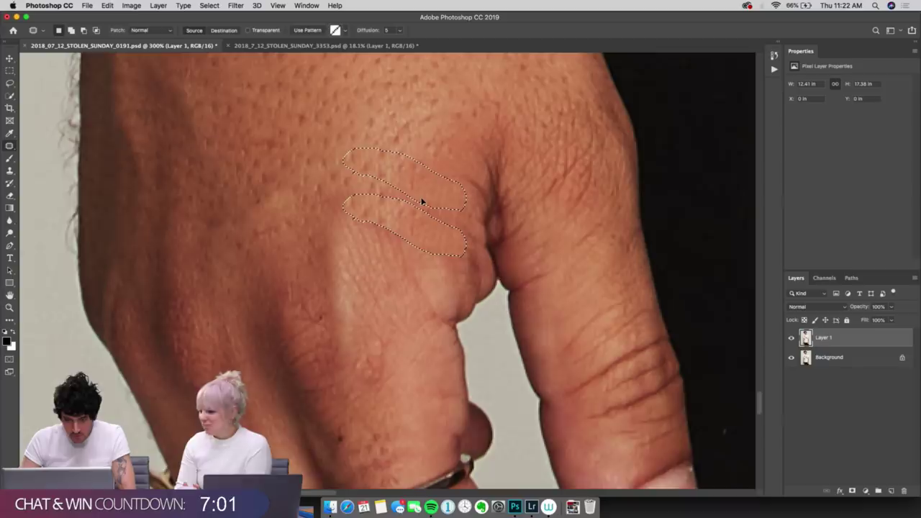
mouse_move(410, 237)
mouse_down()
mouse_move(422, 273)
mouse_move(405, 298)
mouse_move(433, 182)
mouse_move(416, 166)
mouse_move(399, 179)
mouse_move(420, 191)
mouse_up()
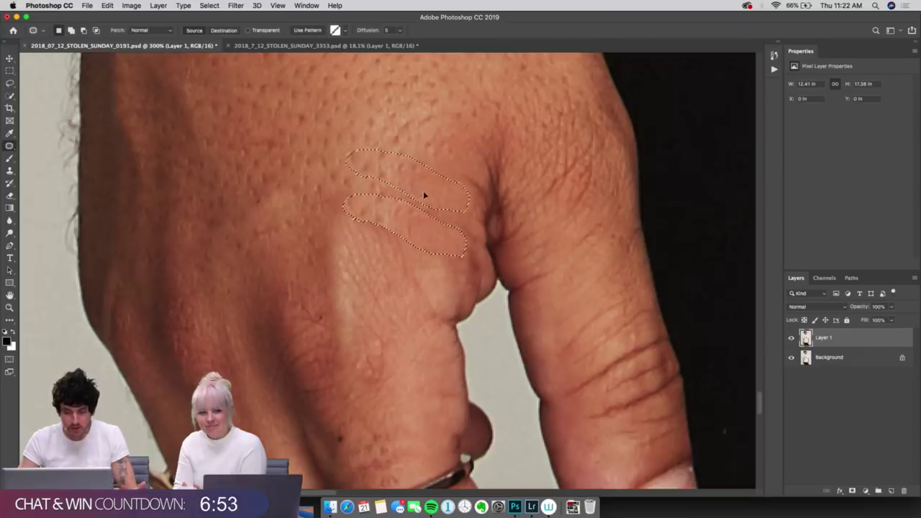
click(422, 300)
click(526, 175)
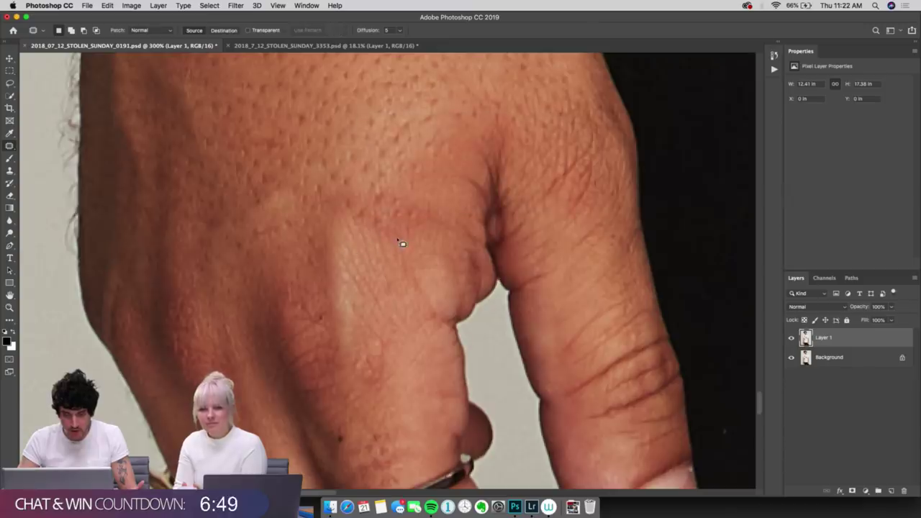
drag(402, 235, 398, 234)
drag(370, 220, 392, 297)
key(ctrl+d)
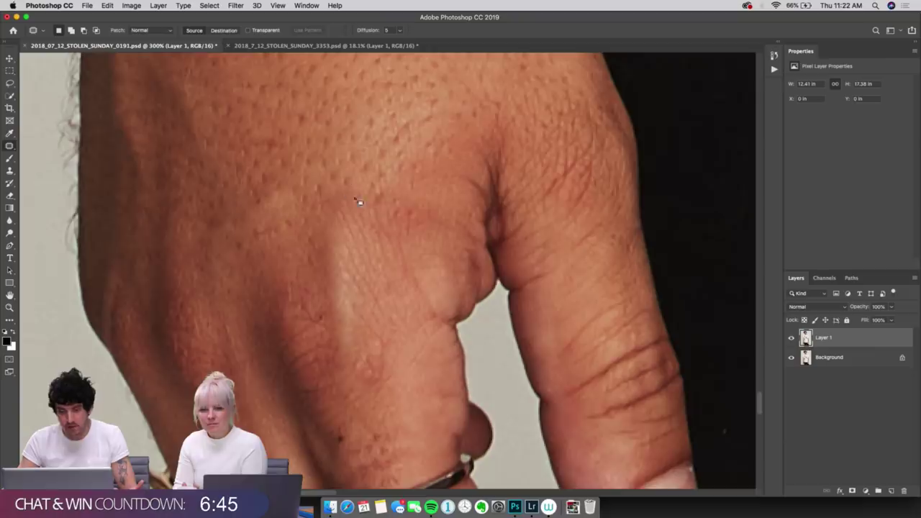
Step: Patch the skin near the knuckle and the teardrop area below it, then deselect
mouse_move(383, 217)
mouse_down()
mouse_move(390, 195)
mouse_move(431, 187)
mouse_move(452, 211)
mouse_up()
key(ctrl+d)
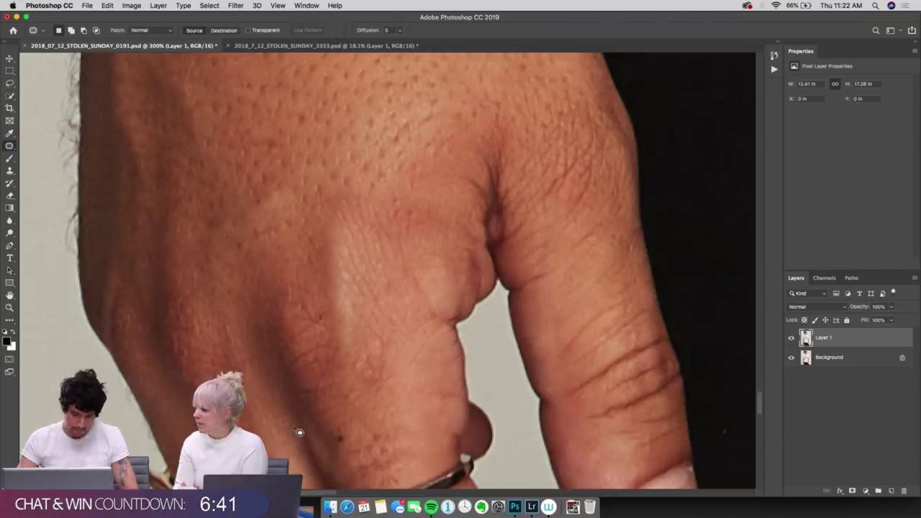
key(ctrl+z)
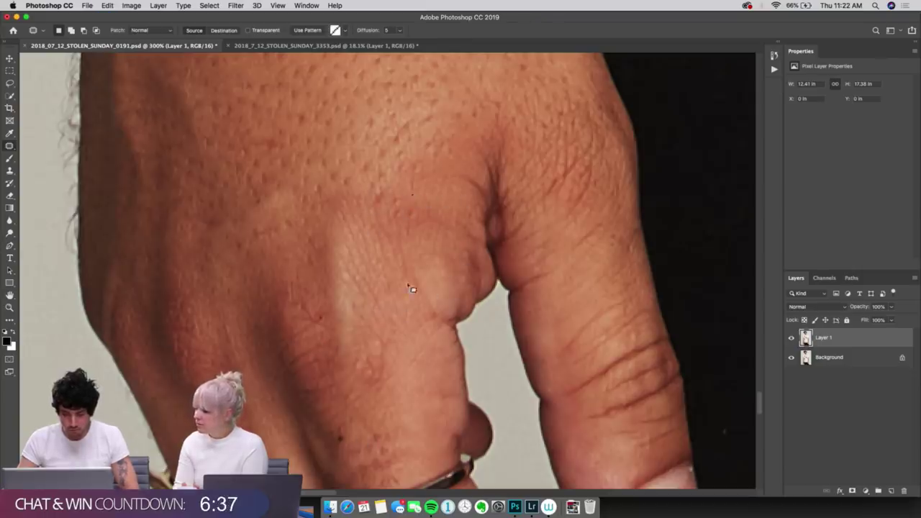
mouse_move(354, 433)
mouse_down()
mouse_move(401, 397)
mouse_move(403, 353)
mouse_up()
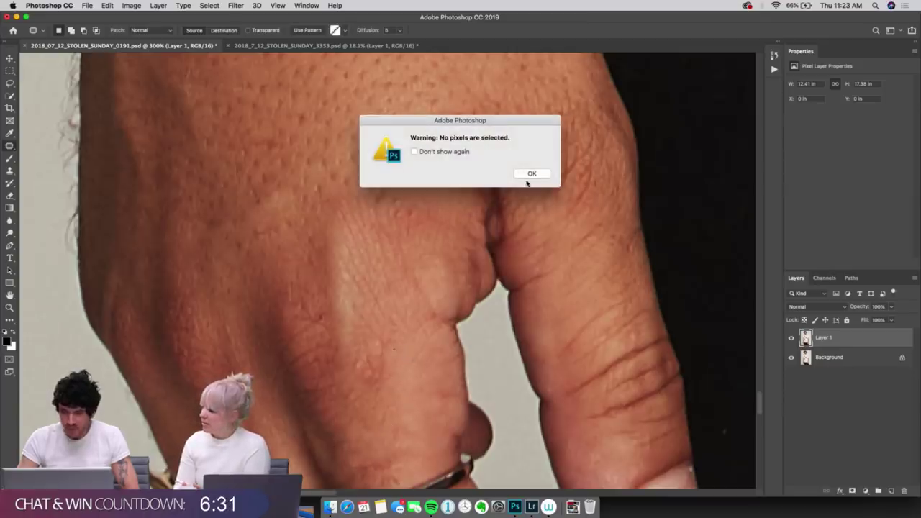
click(531, 175)
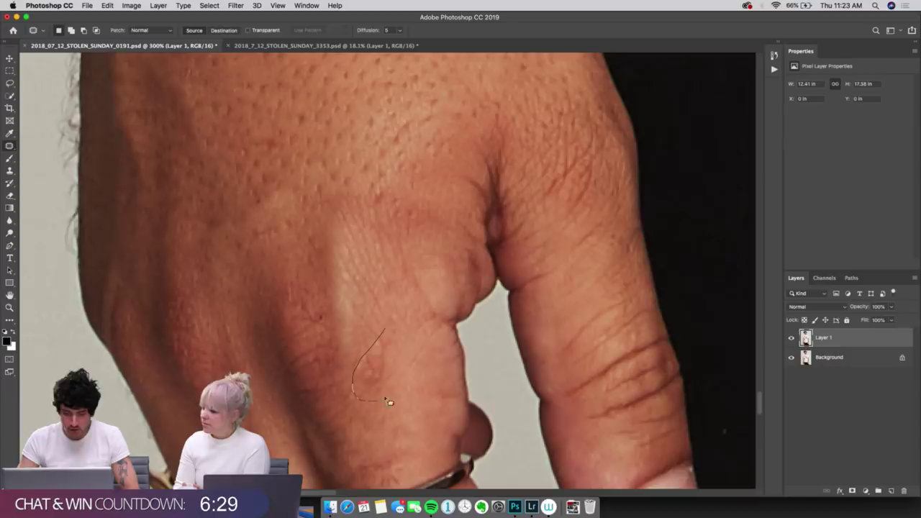
drag(389, 402, 388, 323)
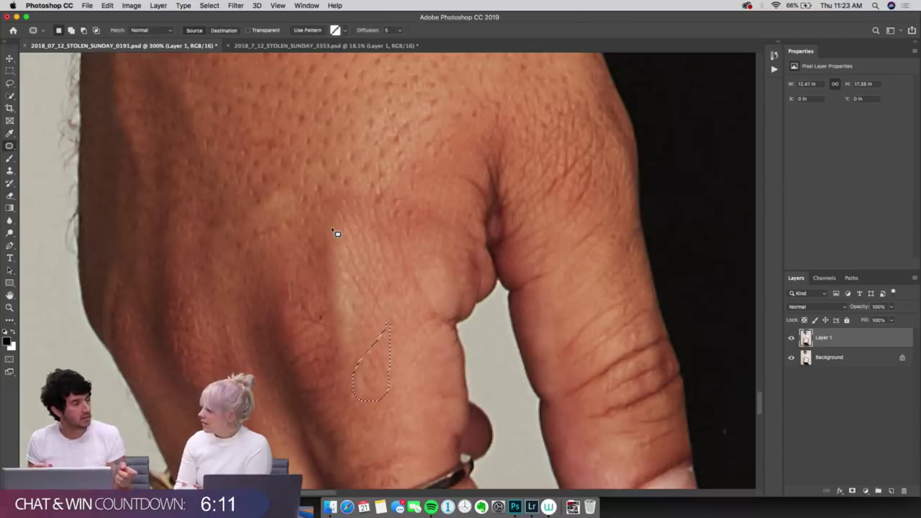
key(super+d)
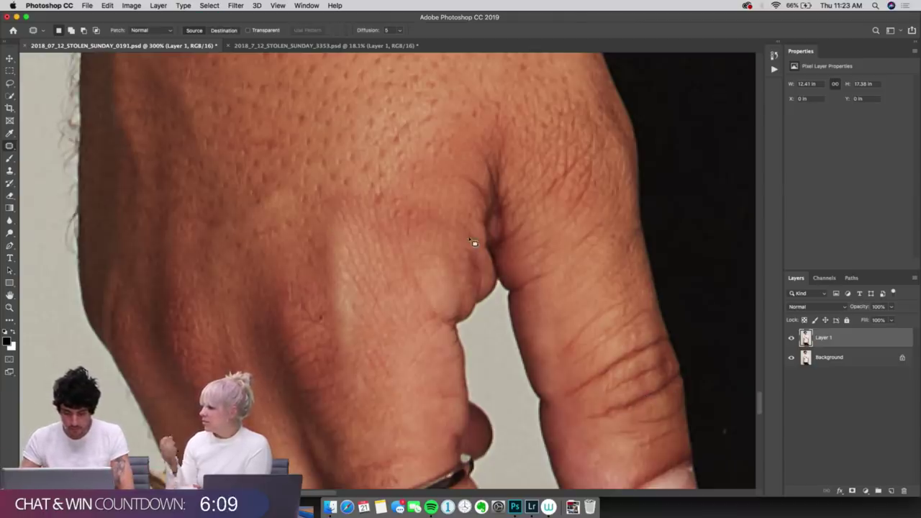
Step: Patch a small knuckle spot and the red blemish onto clear skin, then fit the photo on screen
scroll(504, 259, right, 2)
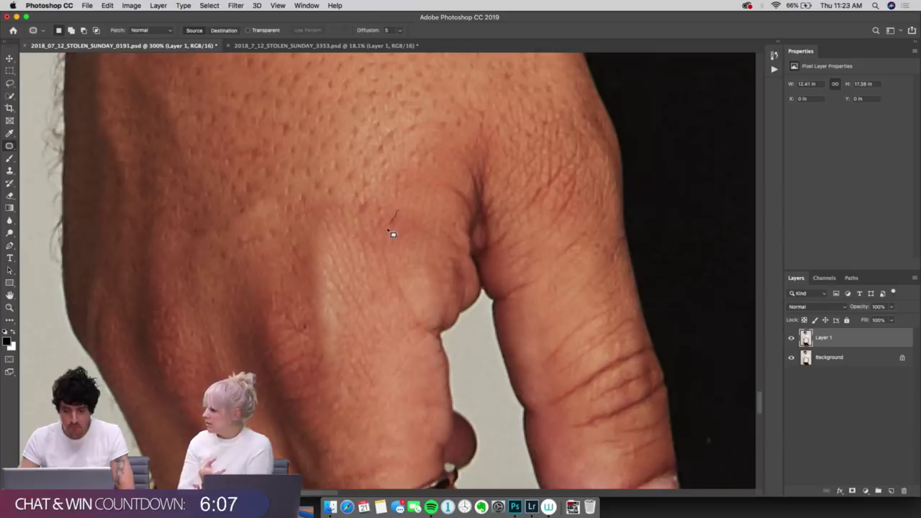
drag(401, 216, 404, 213)
key(super+d)
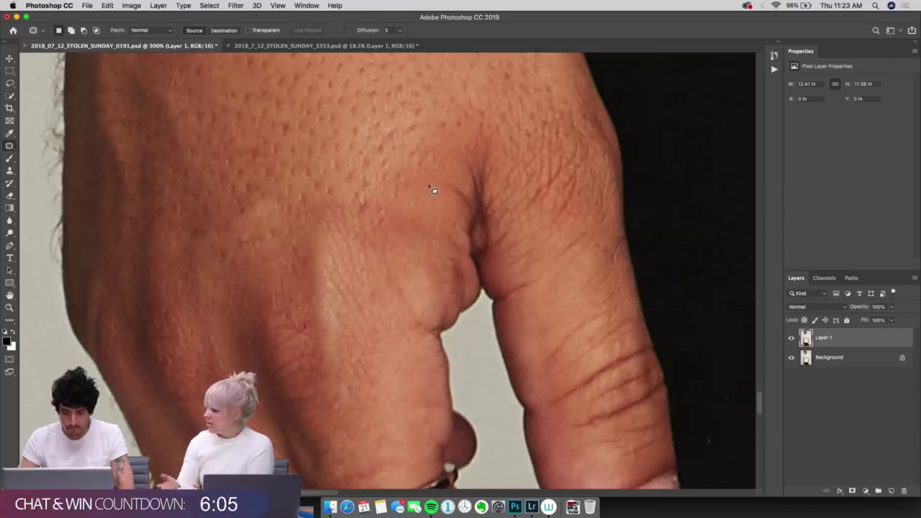
scroll(415, 205, right, 10)
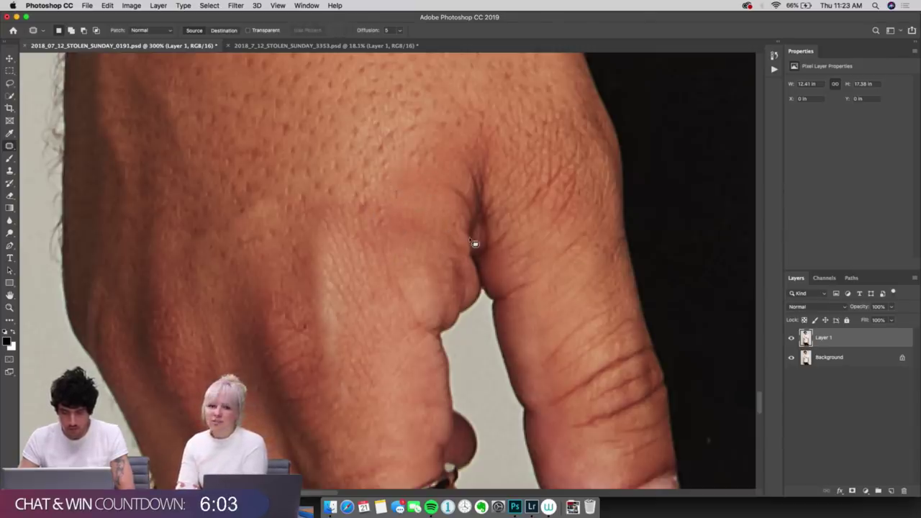
scroll(617, 230, up, 15)
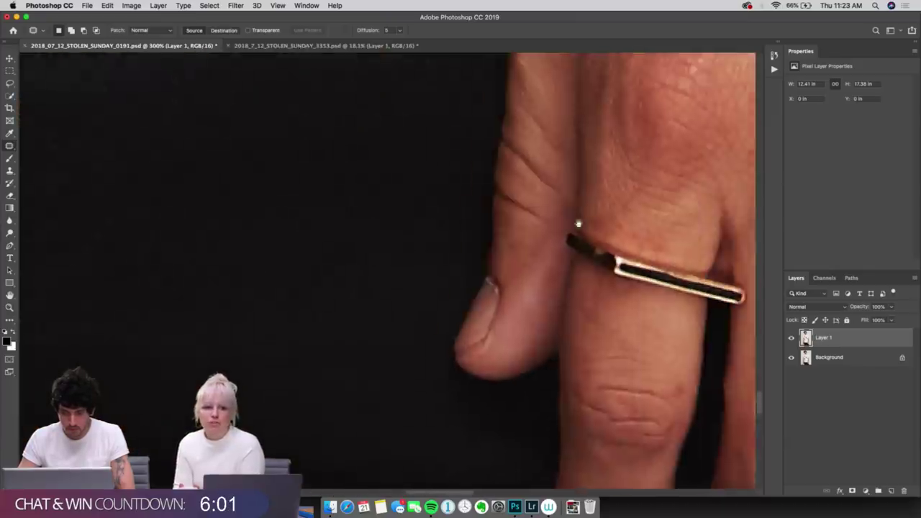
scroll(327, 185, up, 2)
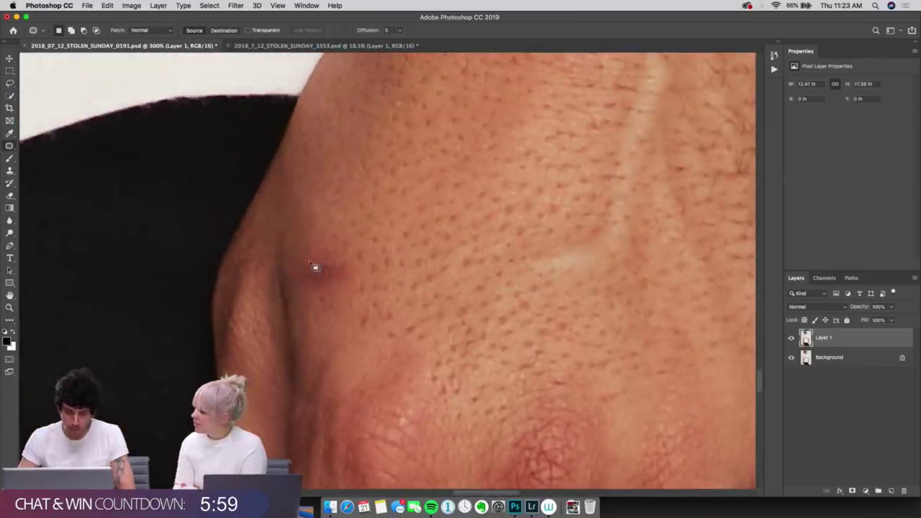
mouse_move(340, 252)
mouse_down()
mouse_move(303, 262)
mouse_move(301, 291)
mouse_move(347, 299)
mouse_move(335, 240)
mouse_up()
mouse_move(329, 289)
mouse_down()
mouse_move(364, 204)
mouse_move(334, 221)
mouse_up()
key(super+d)
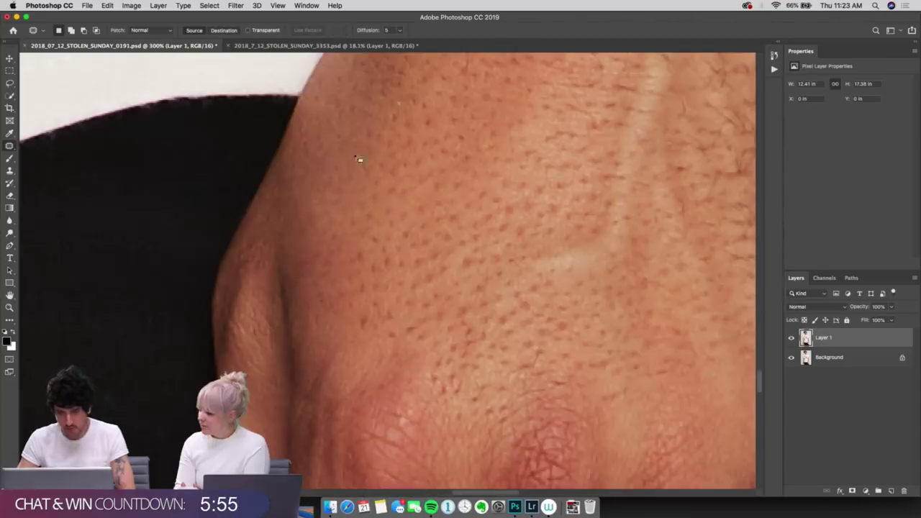
drag(396, 107, 398, 111)
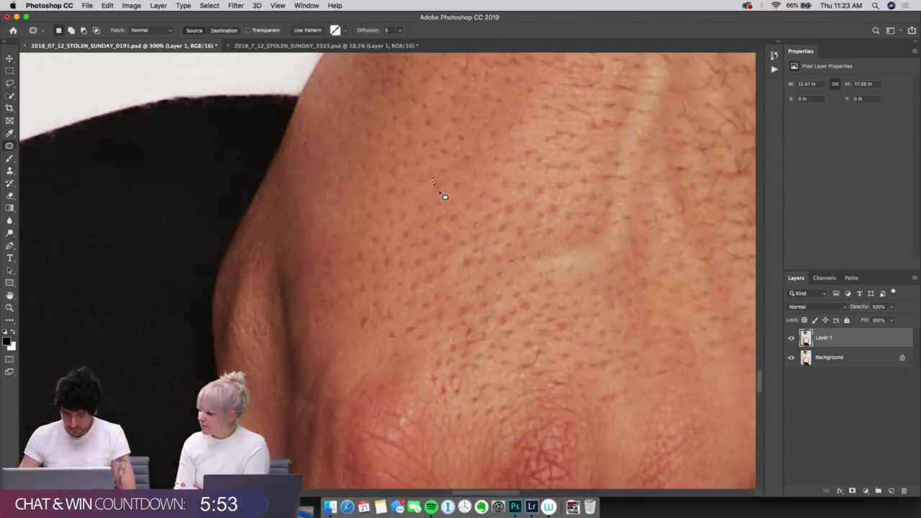
key(super+0)
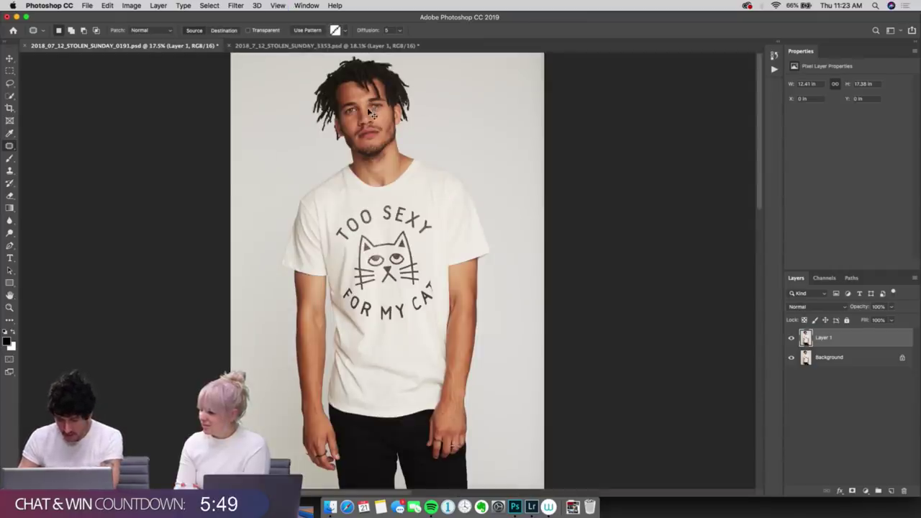
Step: Zoom in on the face and patch the fine lines below the eye with smoother cheek skin
key(super+equal)
key(super+equal)
key(super+equal)
key(super+equal)
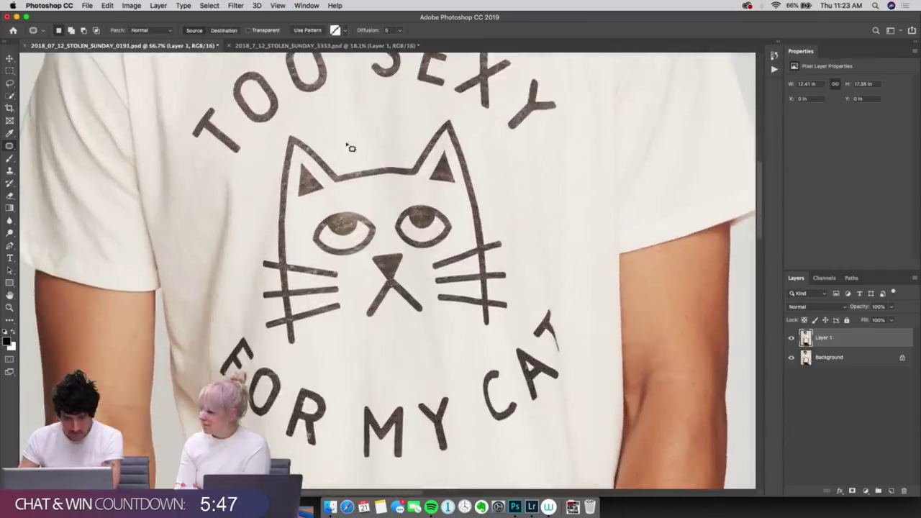
scroll(349, 222, up, 10)
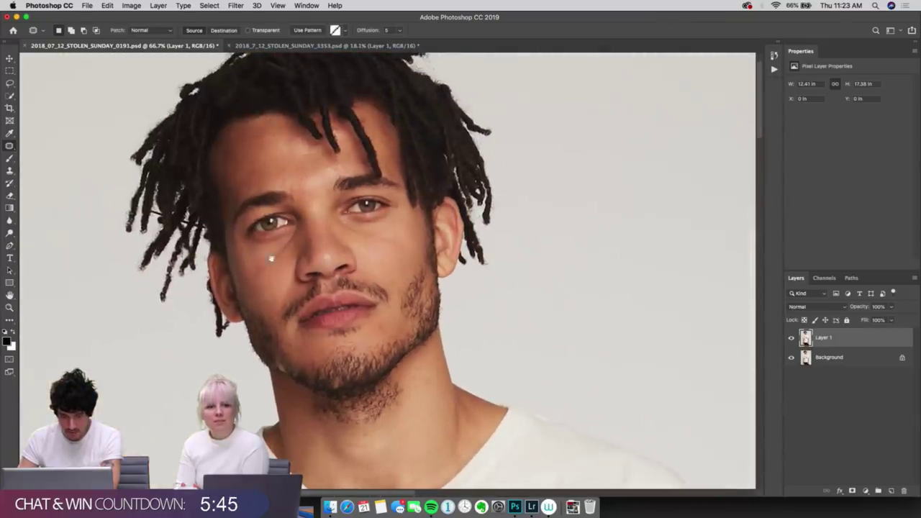
key(super+equal)
key(super+equal)
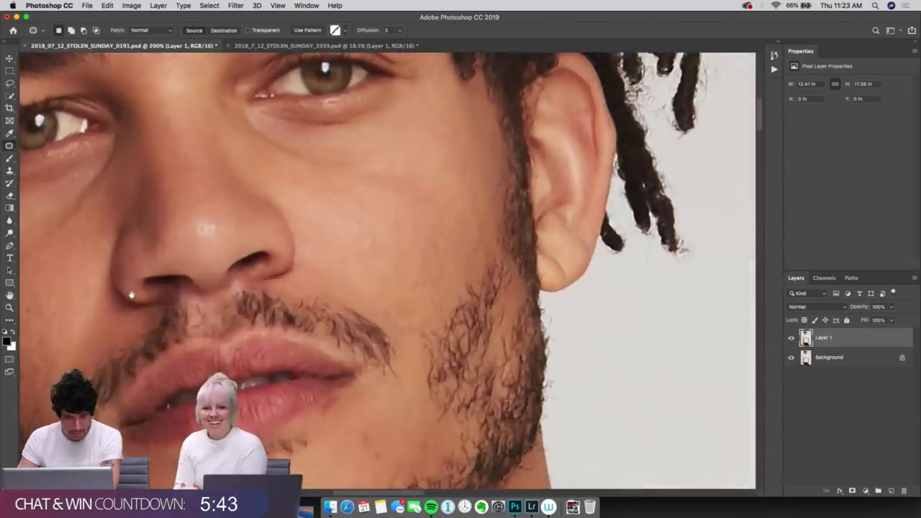
scroll(310, 324, left, 5)
scroll(311, 324, down, 5)
scroll(335, 228, right, 5)
scroll(242, 234, up, 2)
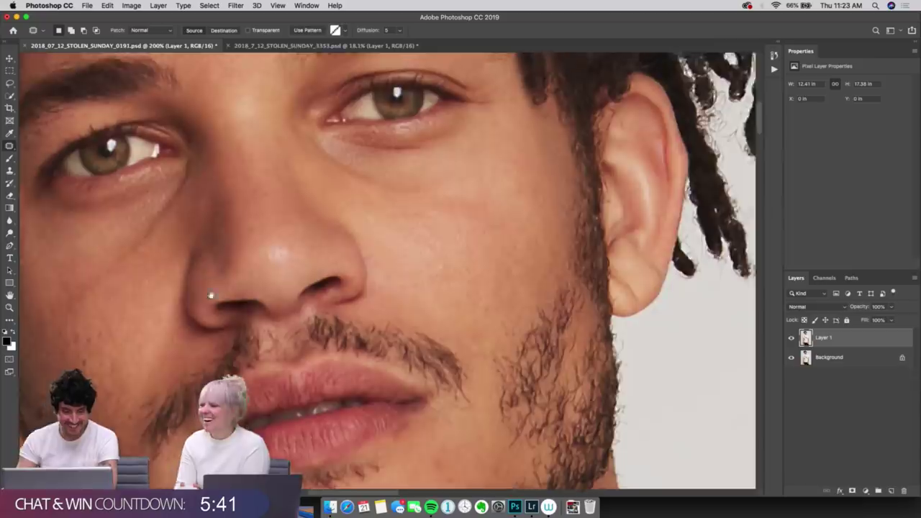
scroll(214, 298, left, 4)
scroll(331, 252, left, 2)
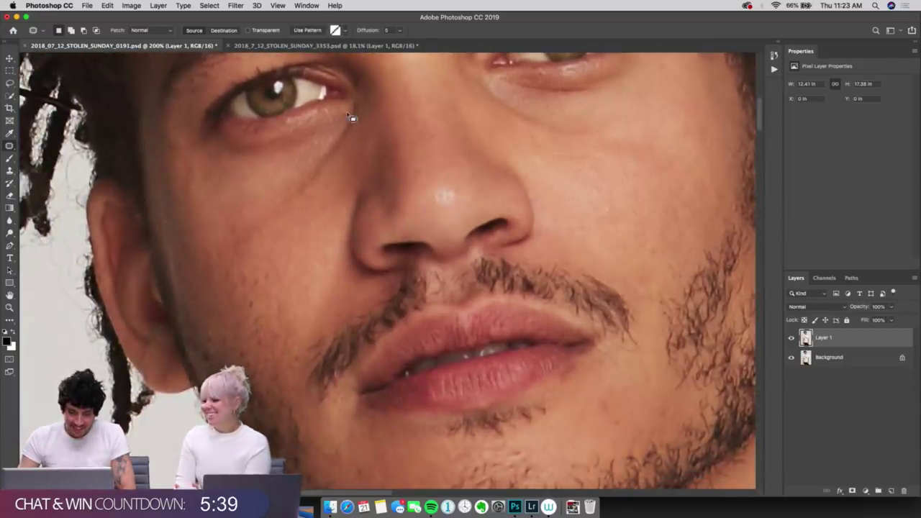
mouse_move(355, 114)
mouse_down()
mouse_move(298, 186)
mouse_move(227, 232)
mouse_move(223, 251)
mouse_move(233, 260)
mouse_move(320, 192)
mouse_up()
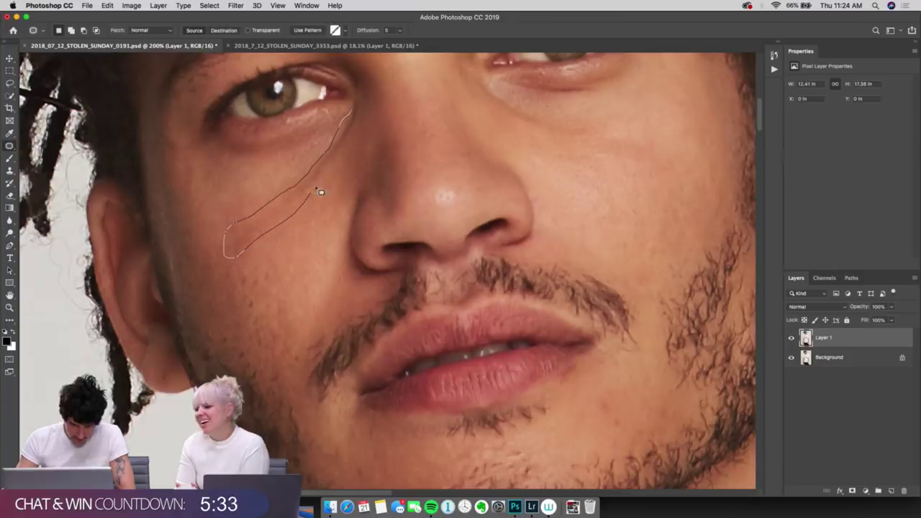
mouse_move(340, 156)
mouse_down()
mouse_move(362, 126)
mouse_move(359, 104)
mouse_move(355, 115)
mouse_up()
mouse_move(303, 199)
mouse_down()
mouse_move(311, 227)
mouse_move(328, 223)
mouse_up()
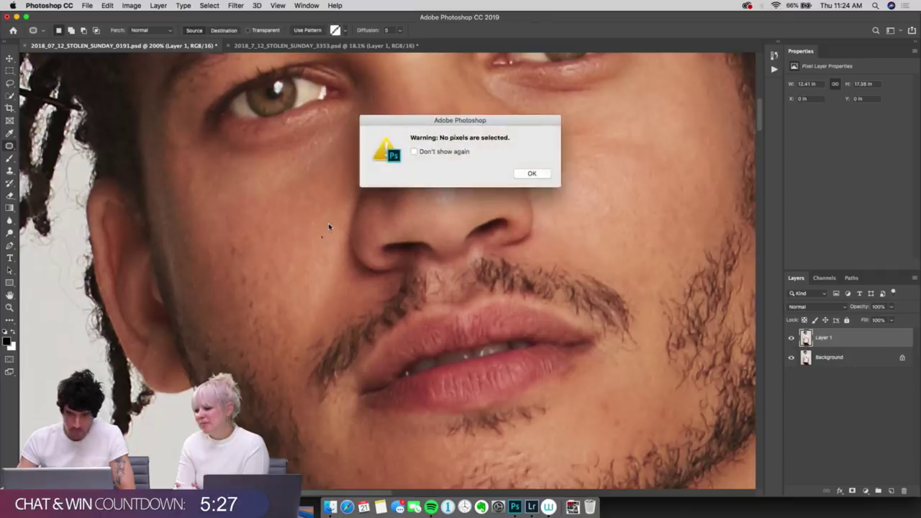
click(532, 175)
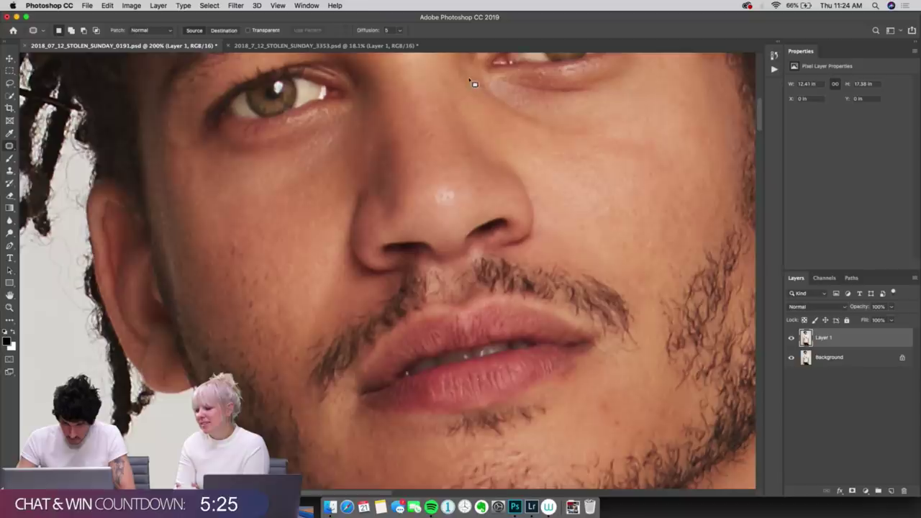
Step: Patch the cheek lines and several small cheek spots, deselecting after each
mouse_move(483, 100)
mouse_down()
mouse_move(532, 135)
mouse_move(600, 135)
mouse_move(595, 119)
mouse_move(472, 79)
mouse_up()
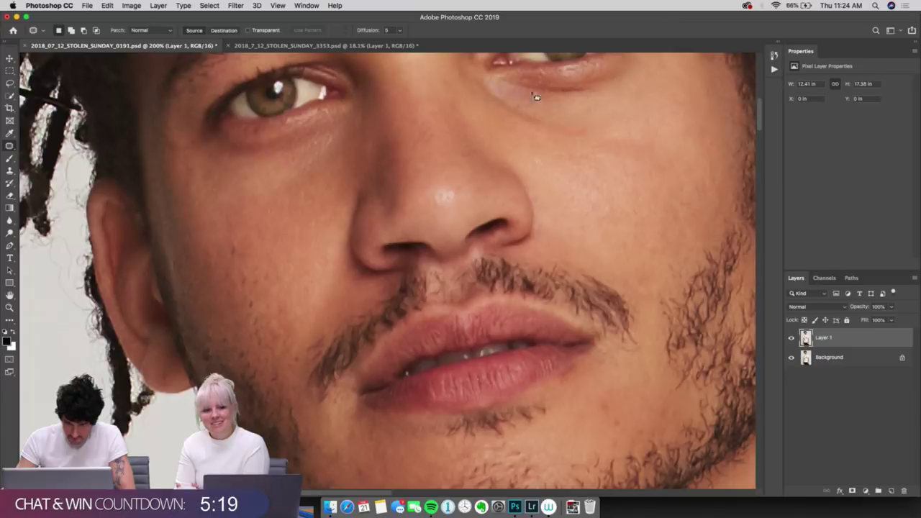
mouse_move(540, 127)
mouse_down()
mouse_move(557, 168)
mouse_move(597, 181)
mouse_move(617, 144)
mouse_move(580, 135)
mouse_move(567, 116)
mouse_move(588, 127)
mouse_move(585, 156)
mouse_move(614, 156)
mouse_move(627, 170)
mouse_up()
key(ctrl+d)
key(ctrl+d)
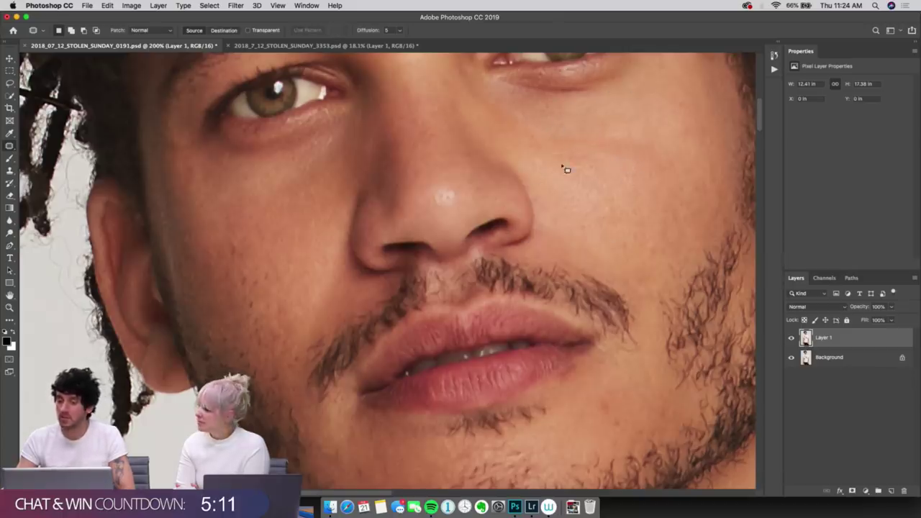
mouse_move(545, 158)
mouse_down()
mouse_move(535, 171)
mouse_move(540, 158)
mouse_move(507, 143)
mouse_move(554, 150)
mouse_up()
key(ctrl+d)
drag(516, 116, 542, 131)
key(ctrl+d)
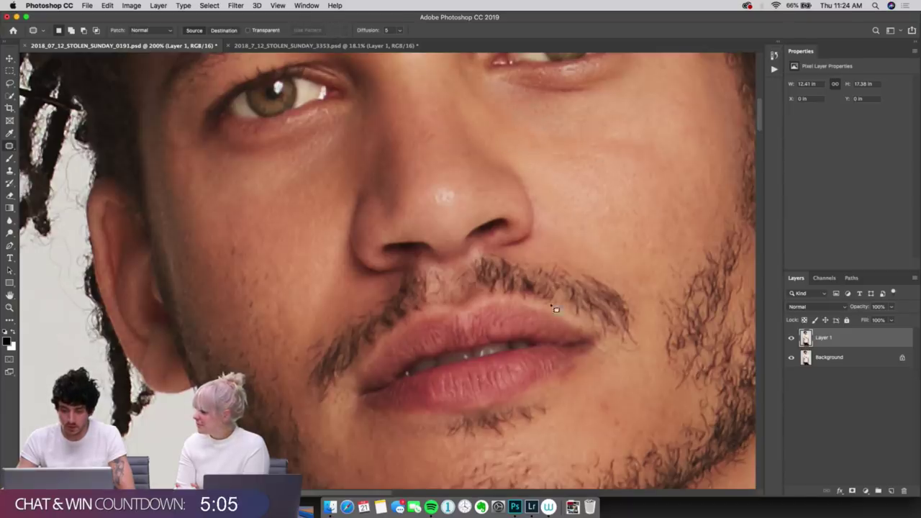
scroll(481, 155, up, 5)
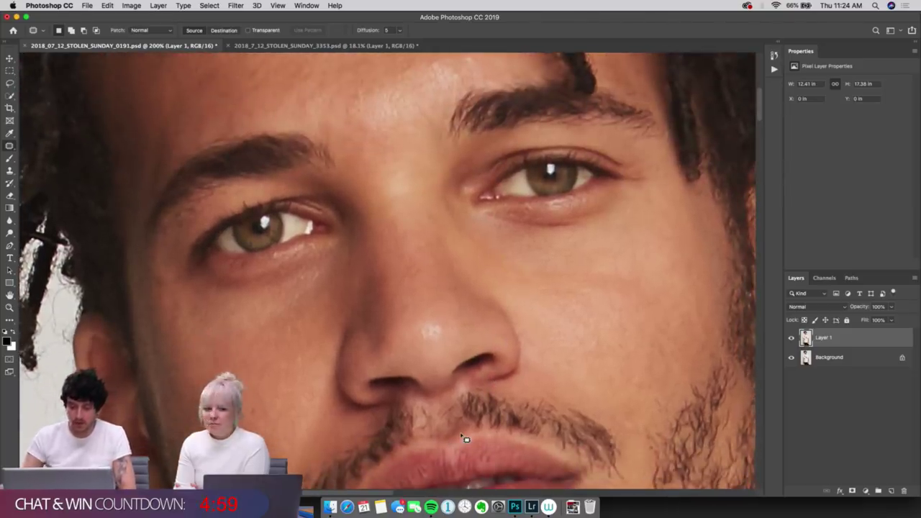
Step: Retry patching beside the nose, dismiss the no-pixels warnings, and pan up to the forehead
mouse_move(423, 319)
mouse_down()
mouse_move(432, 352)
mouse_move(450, 326)
mouse_move(426, 294)
mouse_up()
click(439, 302)
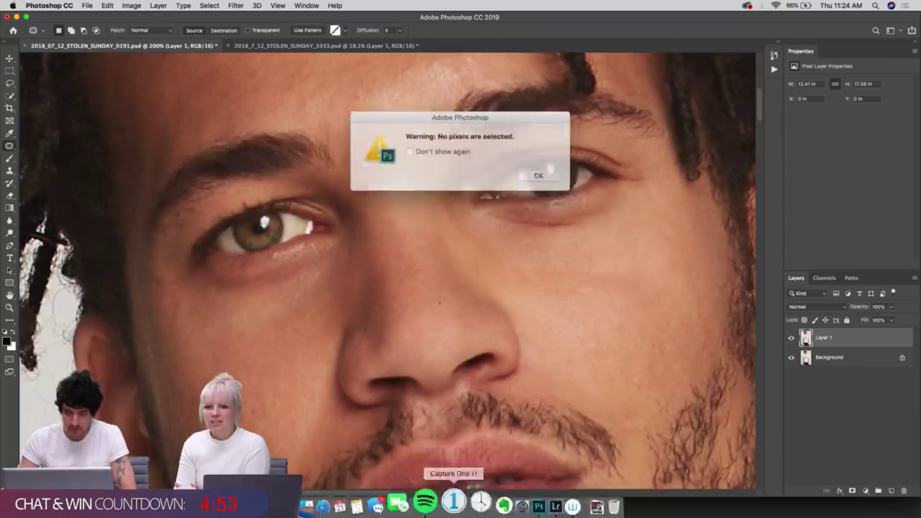
click(531, 173)
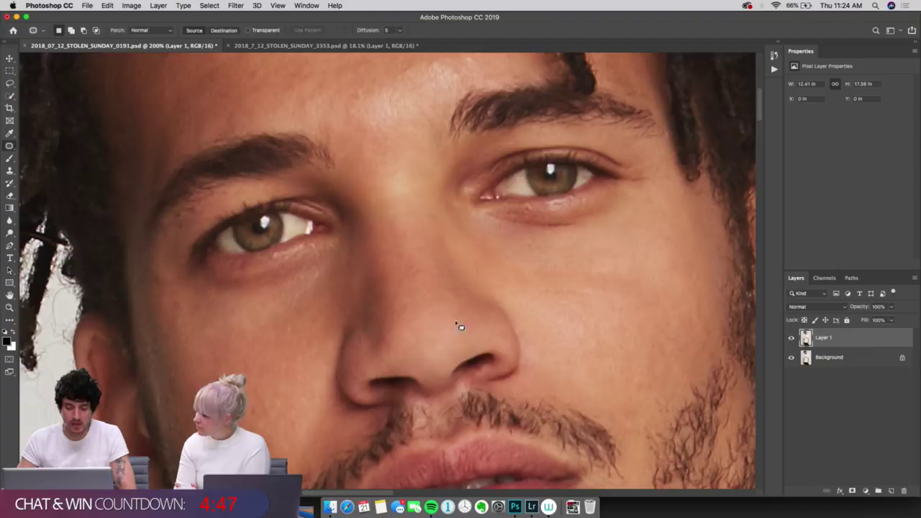
click(506, 289)
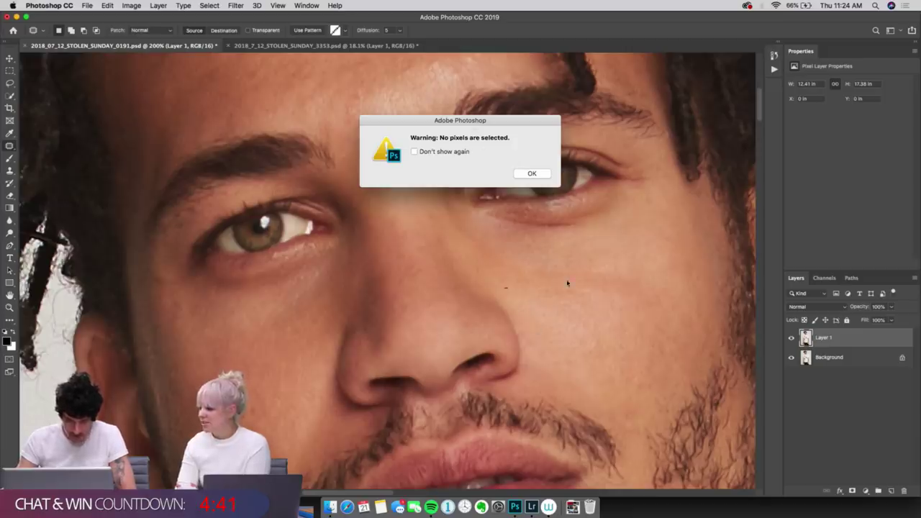
click(532, 176)
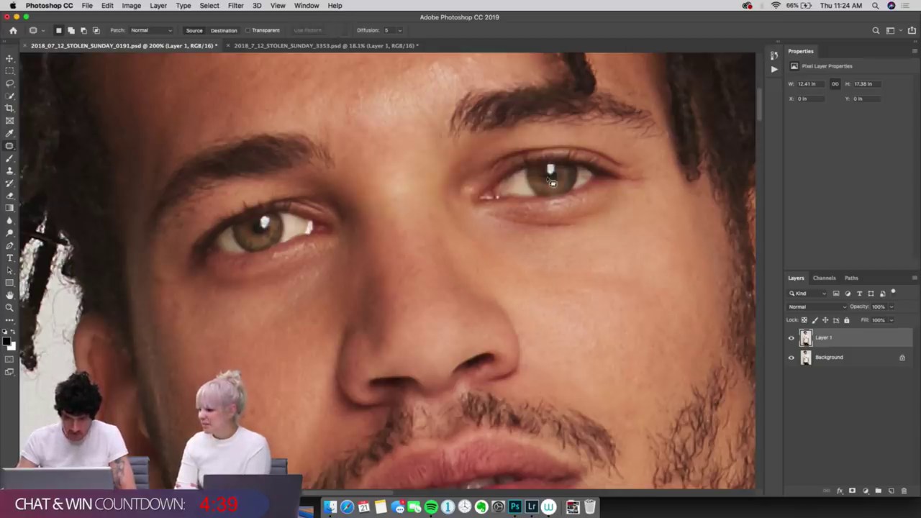
drag(370, 96, 426, 312)
scroll(367, 261, down, 5)
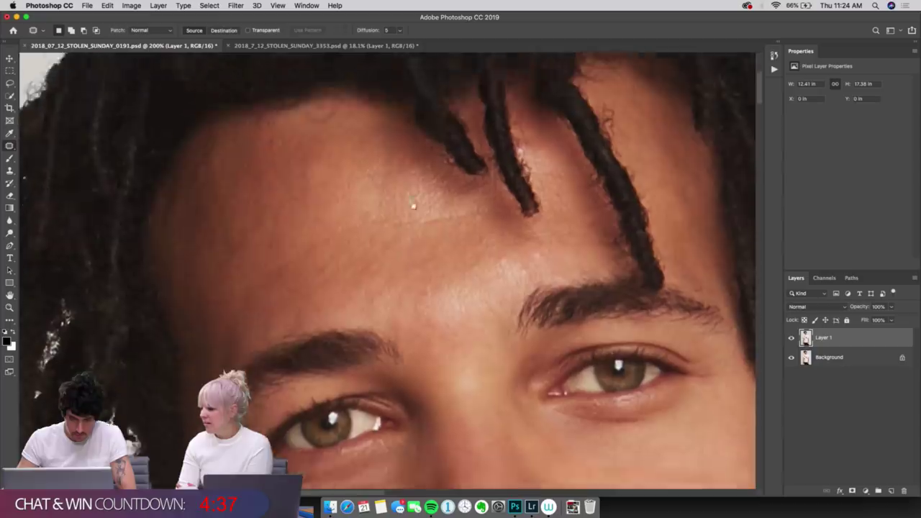
Step: Zoom out and patch the first two forehead blemishes with clean skin
key(super+minus)
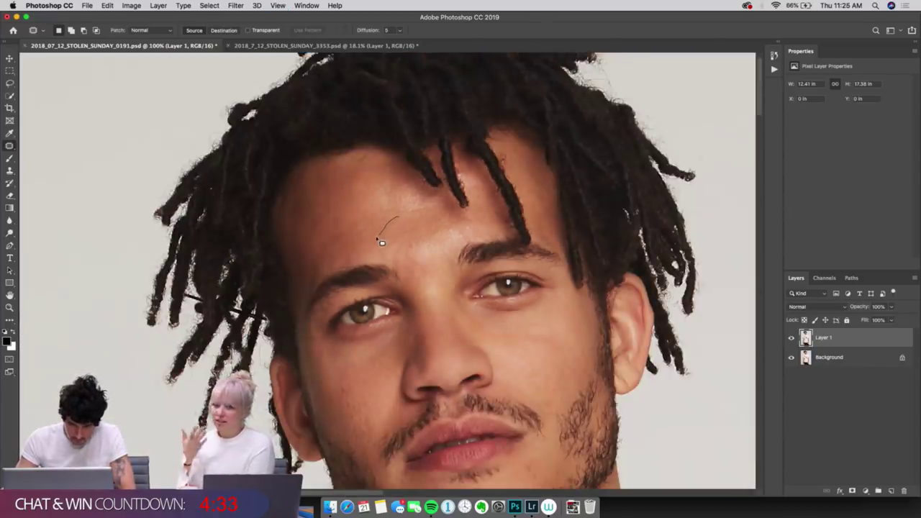
mouse_move(404, 224)
mouse_down()
mouse_move(366, 232)
mouse_move(406, 232)
mouse_up()
key(super+d)
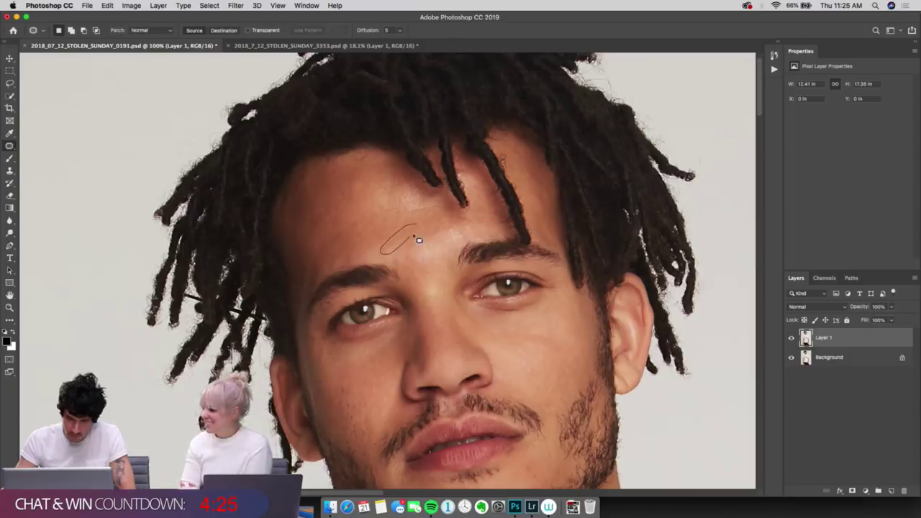
drag(418, 229, 416, 227)
drag(401, 237, 382, 201)
key(super+d)
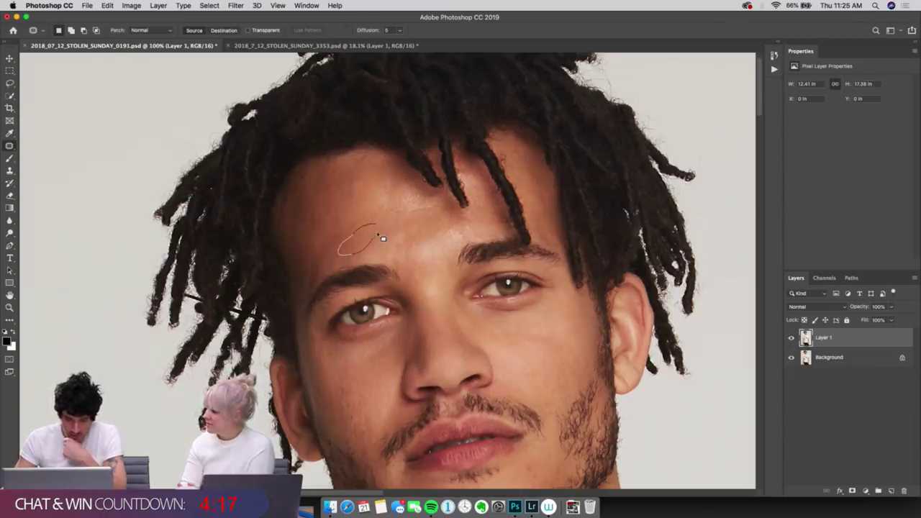
Step: Patch several more small forehead spots, deselecting after each
drag(372, 233, 369, 235)
drag(364, 247, 421, 231)
key(ctrl+d)
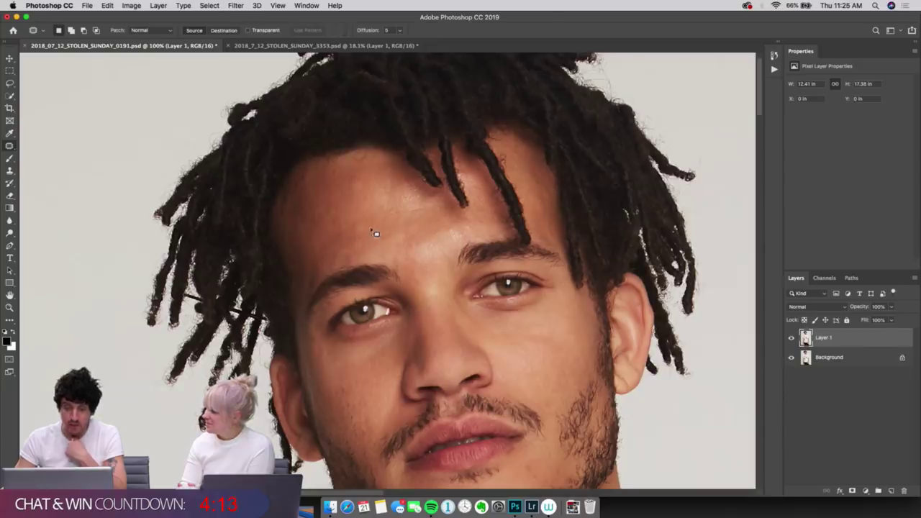
drag(367, 227, 363, 230)
mouse_move(391, 223)
mouse_down()
mouse_move(336, 252)
mouse_move(335, 267)
mouse_move(364, 255)
mouse_move(366, 236)
mouse_move(410, 229)
mouse_move(380, 201)
mouse_up()
key(ctrl+d)
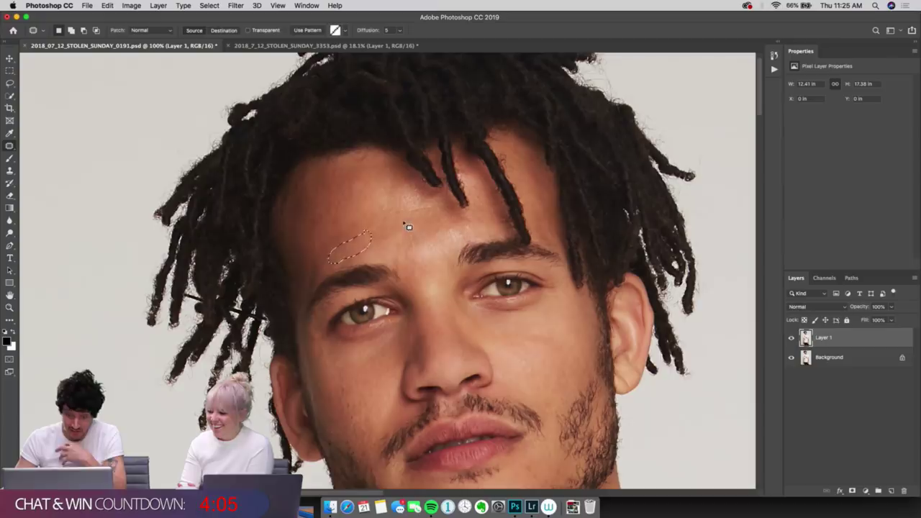
key(ctrl+d)
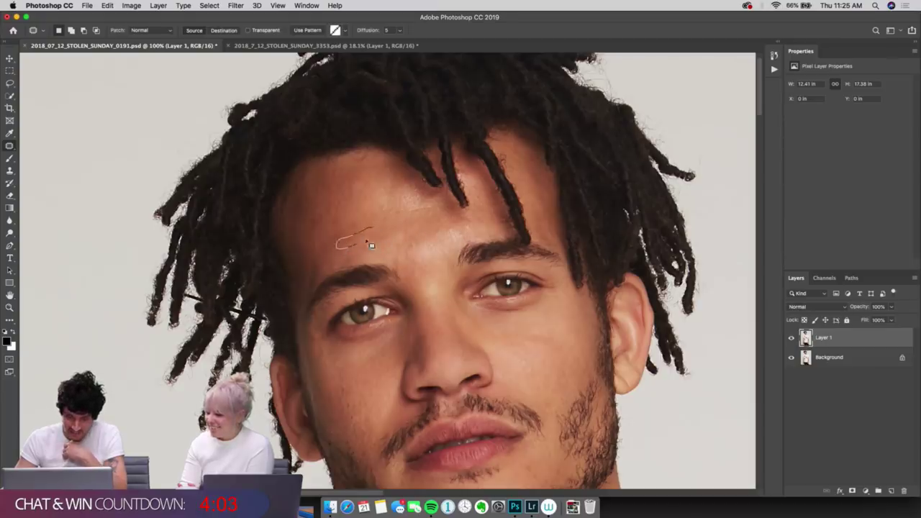
drag(371, 245, 363, 241)
mouse_move(417, 230)
mouse_down()
mouse_move(416, 261)
mouse_move(418, 233)
mouse_move(387, 209)
mouse_up()
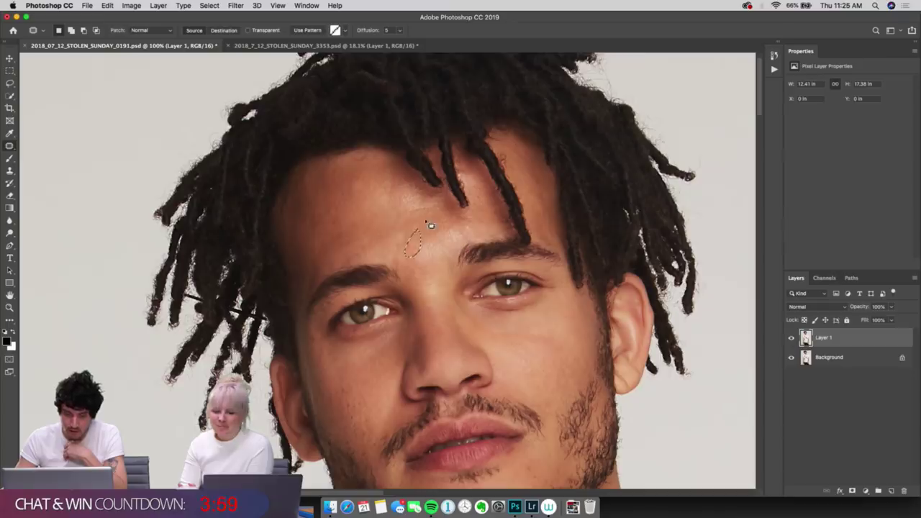
key(ctrl+d)
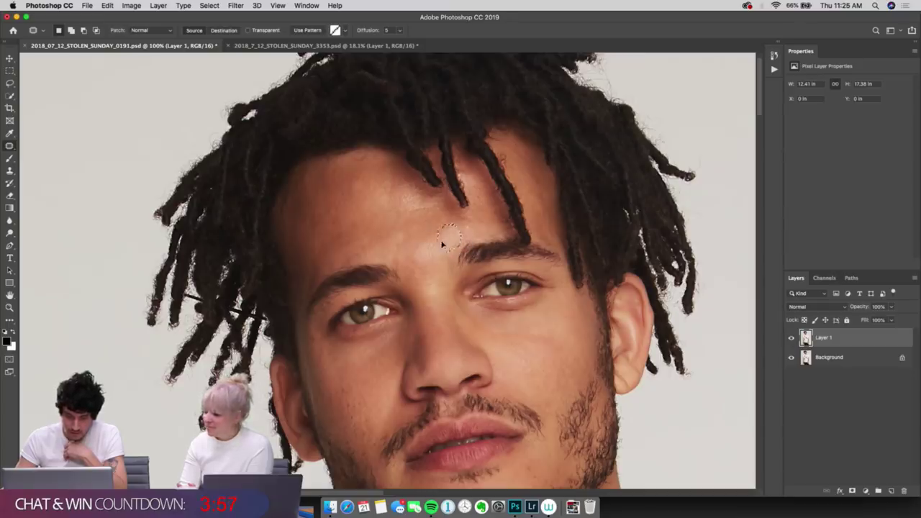
Step: Patch the blemish near the brow and try a tiny forehead spot
mouse_move(442, 244)
mouse_down()
mouse_move(430, 246)
mouse_move(446, 252)
mouse_move(455, 236)
mouse_move(448, 239)
mouse_up()
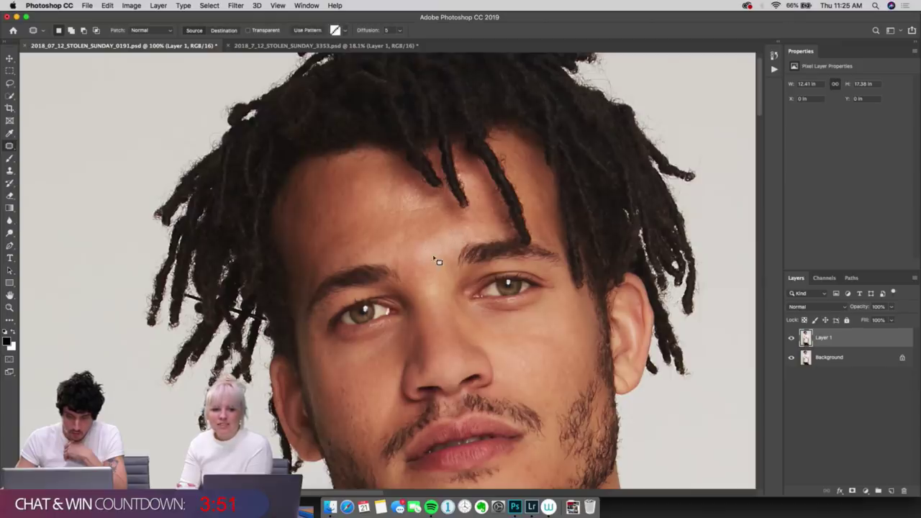
drag(437, 260, 469, 232)
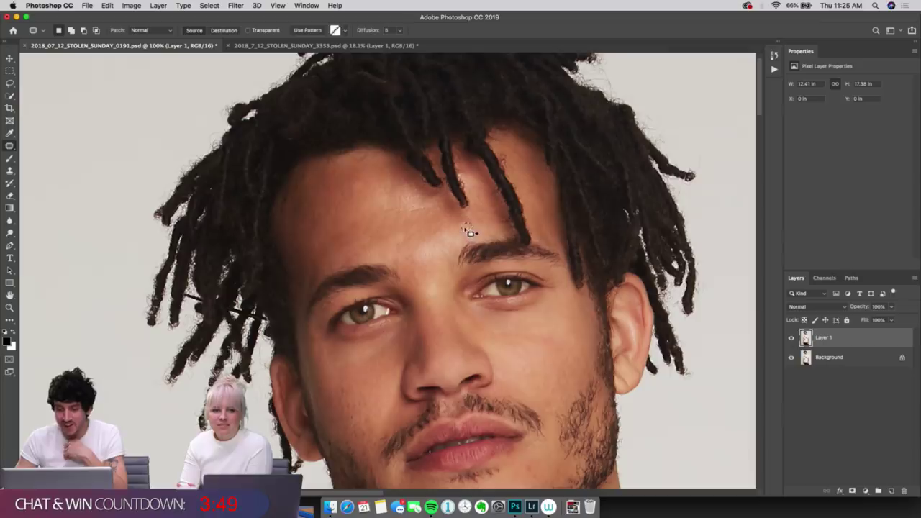
click(407, 189)
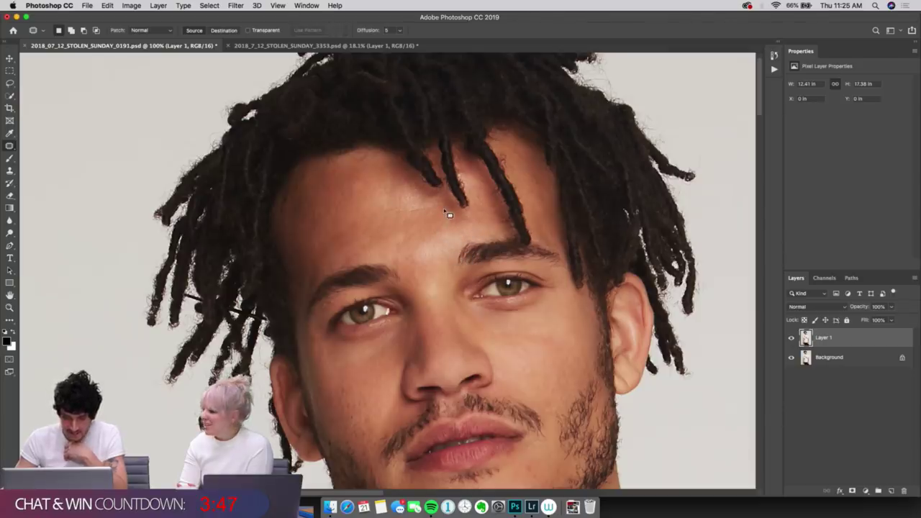
drag(441, 217, 441, 215)
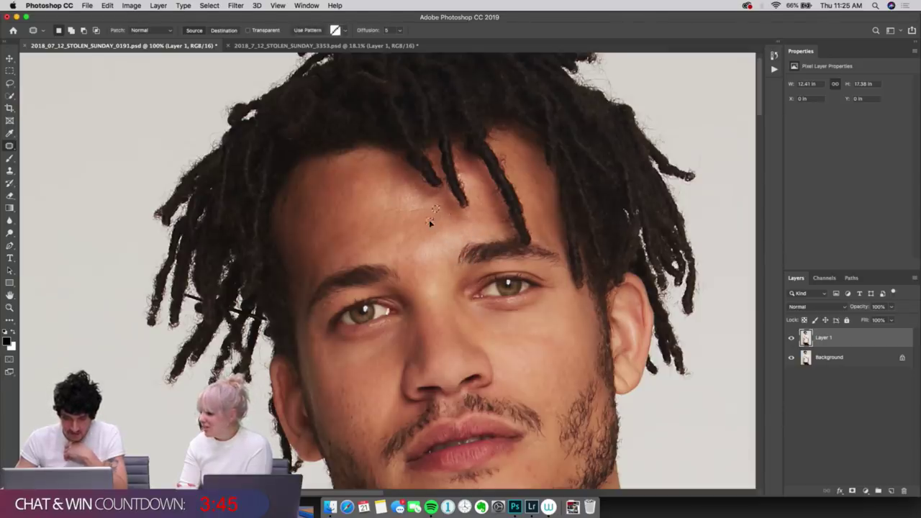
click(438, 234)
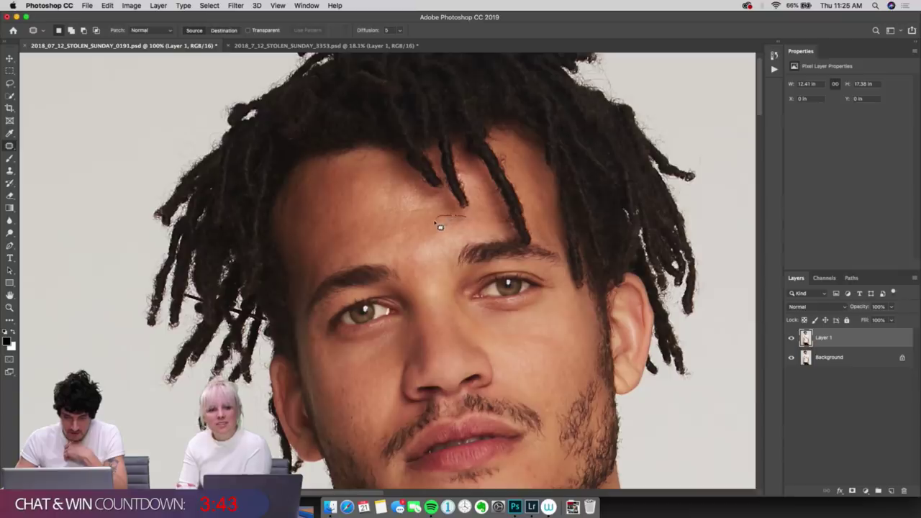
mouse_move(468, 227)
mouse_down()
mouse_move(417, 220)
mouse_move(421, 241)
mouse_up()
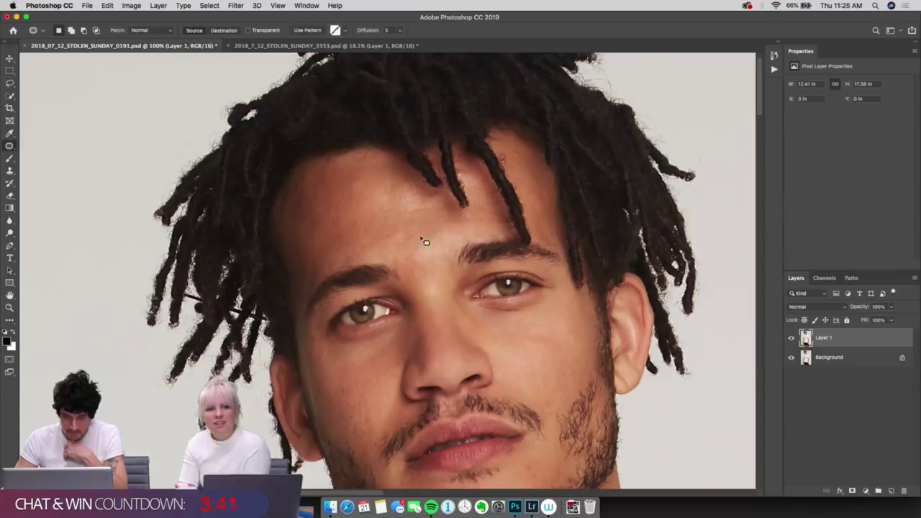
click(531, 173)
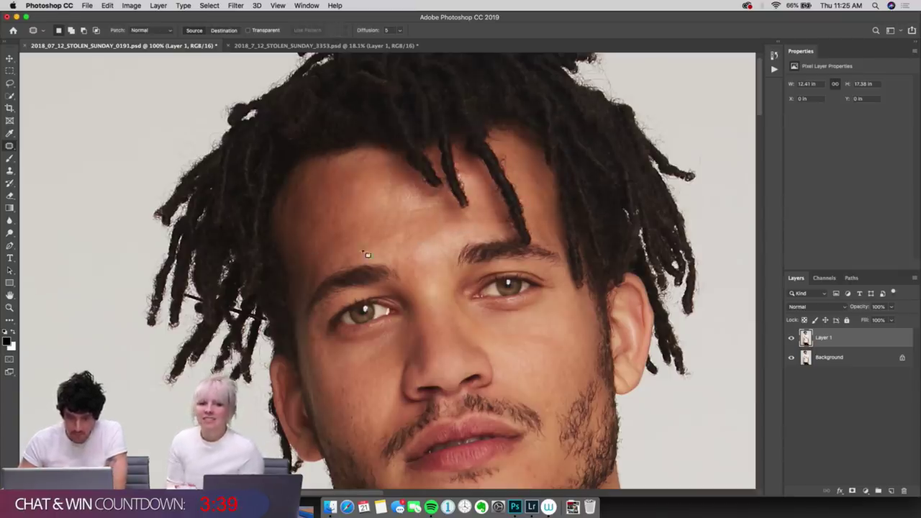
Step: Patch the spot above the left eyebrow and another forehead spot with skin to its right
mouse_move(382, 246)
mouse_down()
mouse_move(341, 241)
mouse_move(340, 253)
mouse_move(418, 224)
mouse_up()
key(ctrl+d)
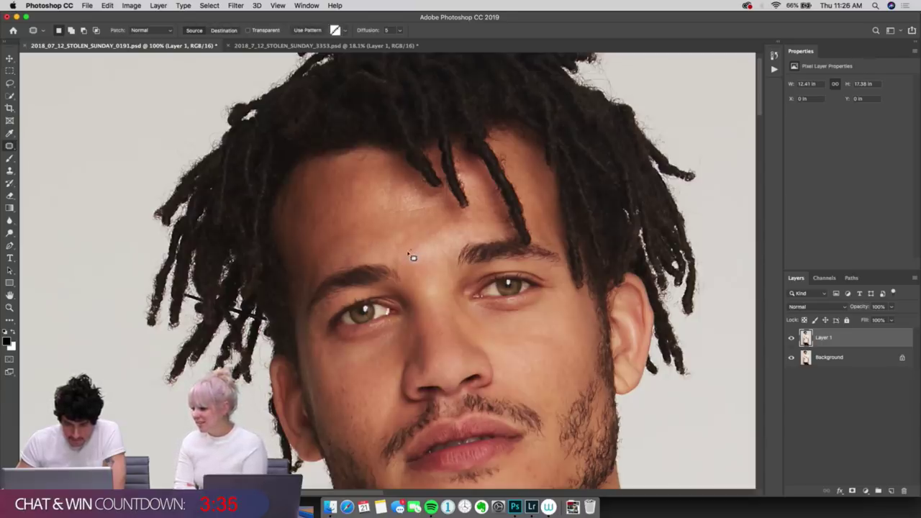
click(456, 240)
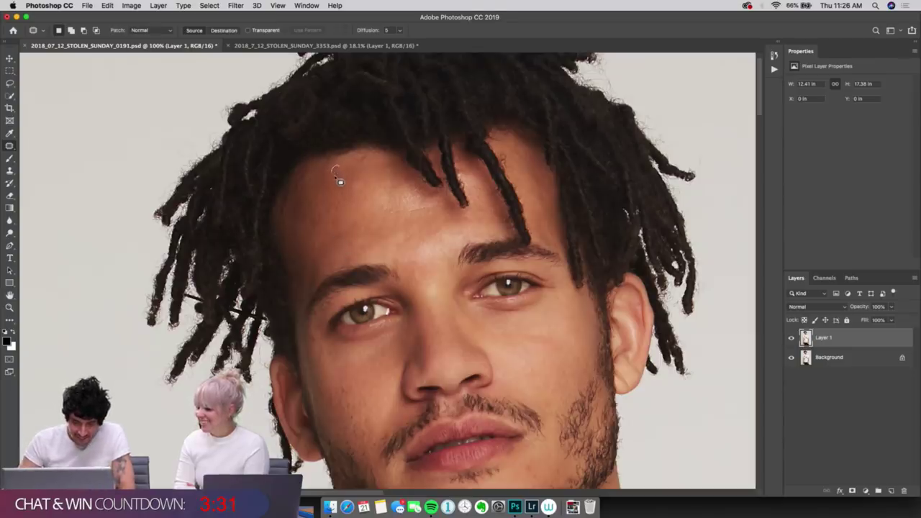
drag(340, 181, 339, 174)
click(369, 242)
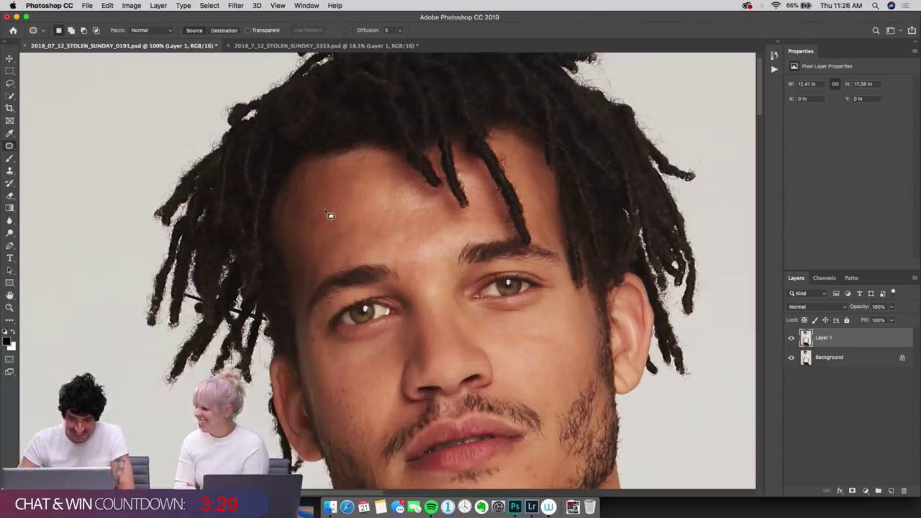
mouse_move(319, 223)
mouse_down()
mouse_move(380, 197)
mouse_move(395, 212)
mouse_up()
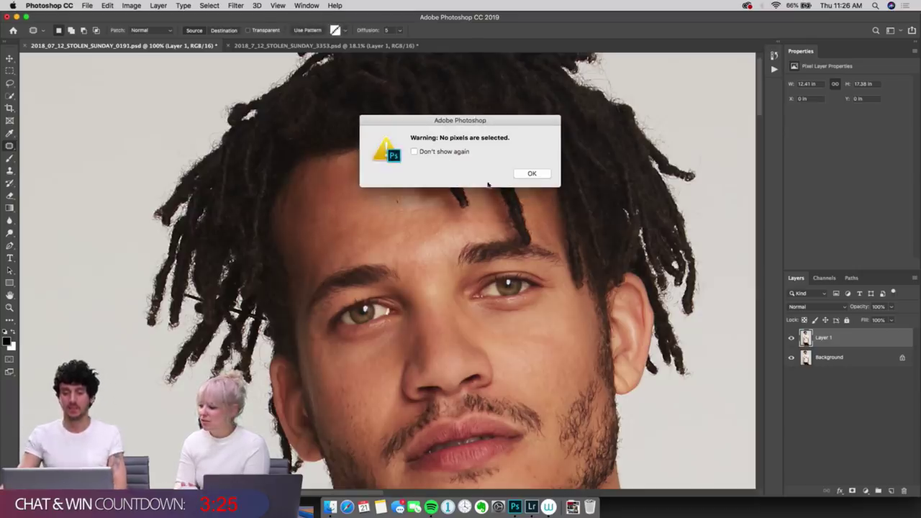
click(533, 174)
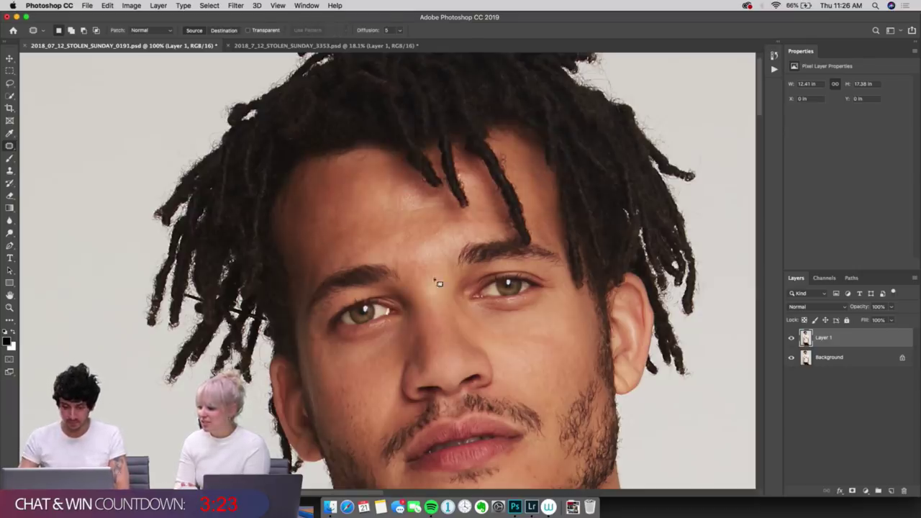
Step: Patch a forehead blemish with nearby skin, then undo a second patch attempt
scroll(432, 273, down, 10)
scroll(418, 125, up, 5)
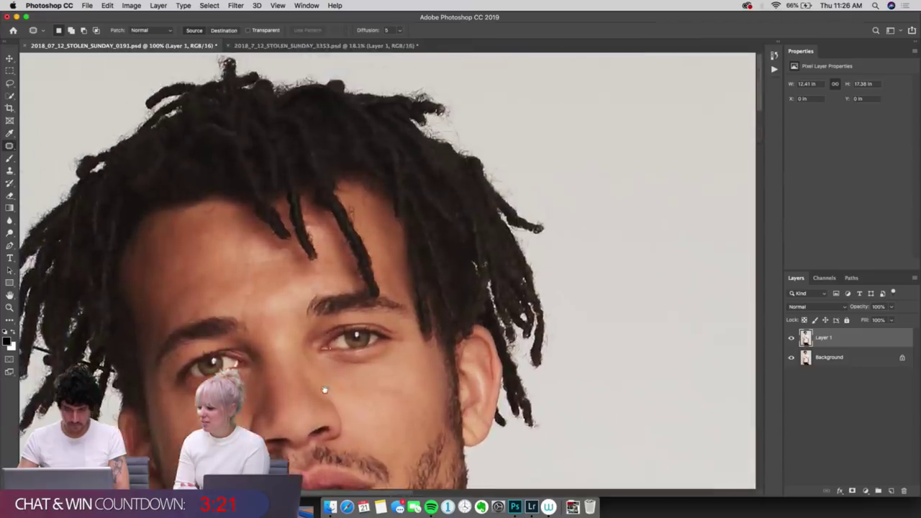
scroll(342, 325, down, 5)
scroll(342, 326, left, 5)
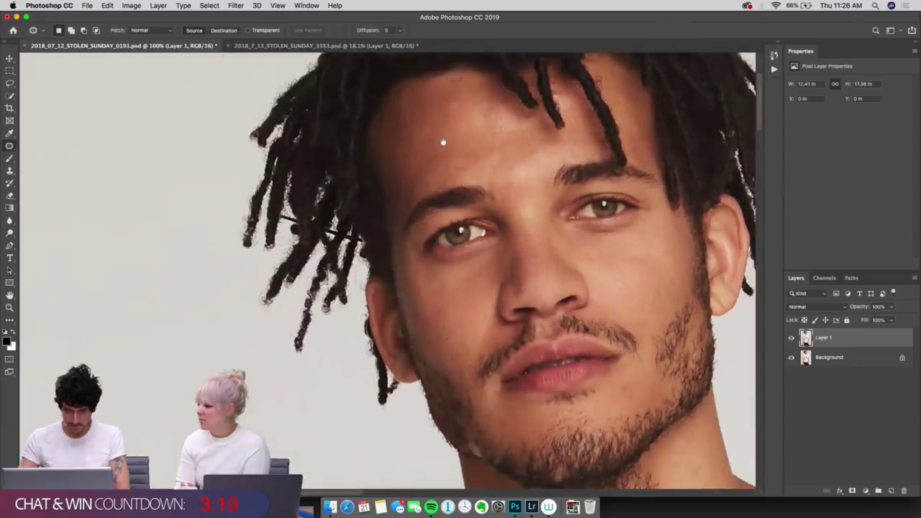
mouse_move(432, 172)
mouse_down()
mouse_move(426, 167)
mouse_move(471, 147)
mouse_move(450, 155)
mouse_move(447, 144)
mouse_move(452, 174)
mouse_move(496, 155)
mouse_move(491, 166)
mouse_up()
click(492, 166)
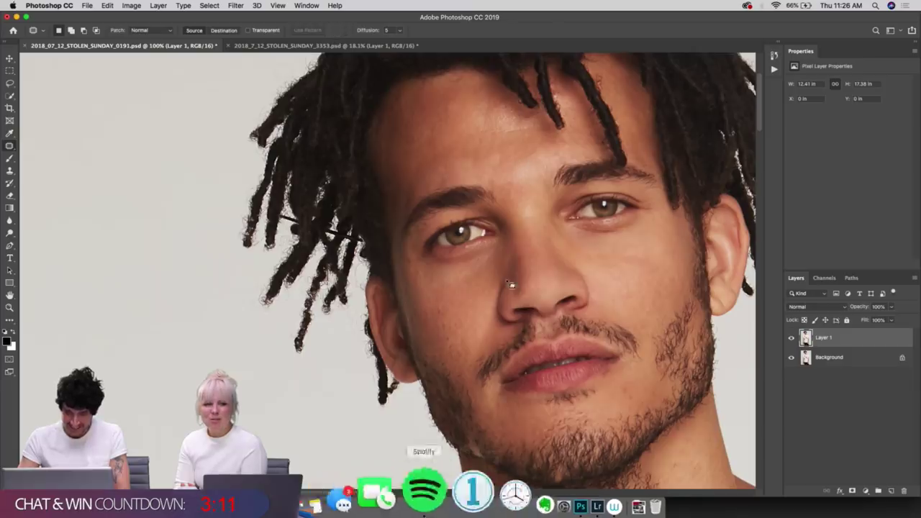
mouse_move(495, 164)
mouse_down()
mouse_move(486, 153)
mouse_move(504, 144)
mouse_move(533, 157)
mouse_up()
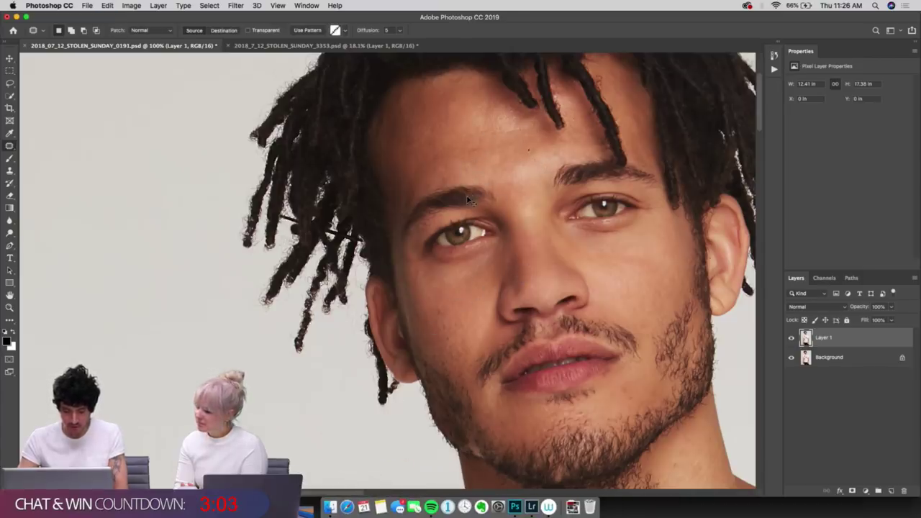
key(super+z)
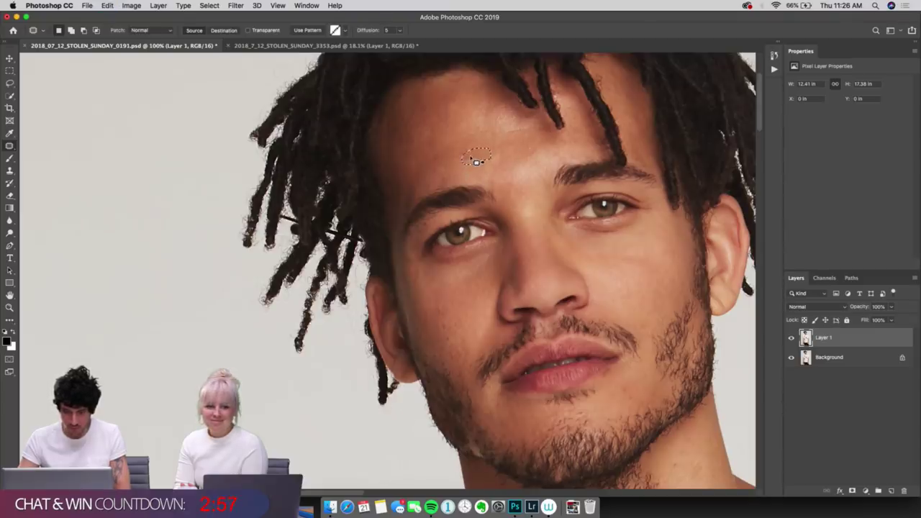
Step: Cover the remaining forehead blemish with clean skin, deselect, and pan toward the chin
drag(472, 156, 448, 177)
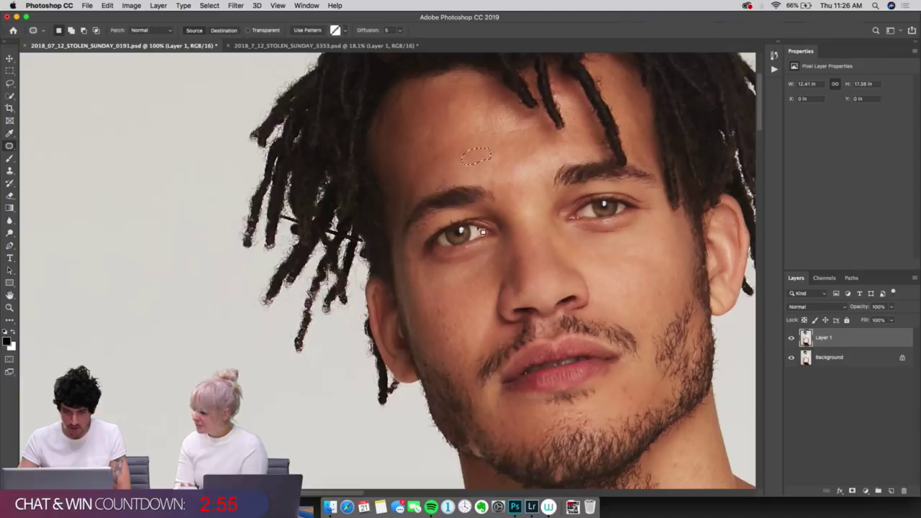
key(super+d)
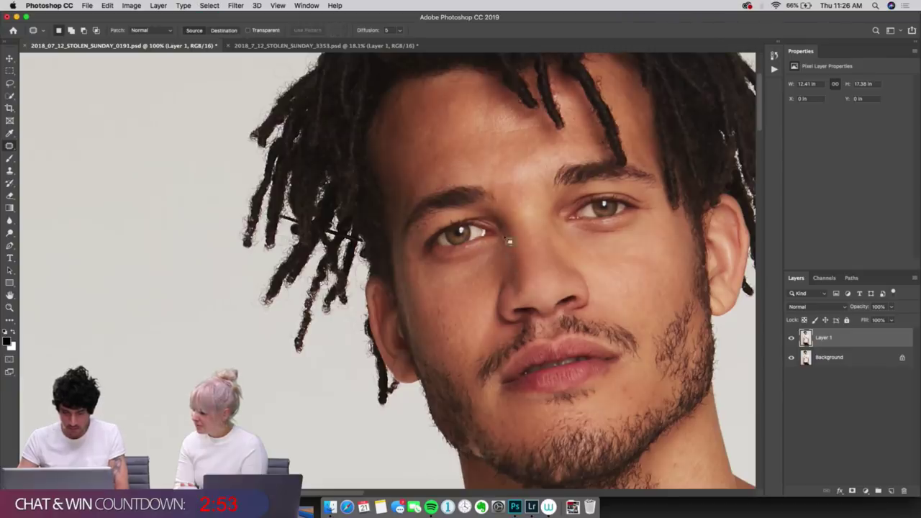
drag(633, 298, 558, 185)
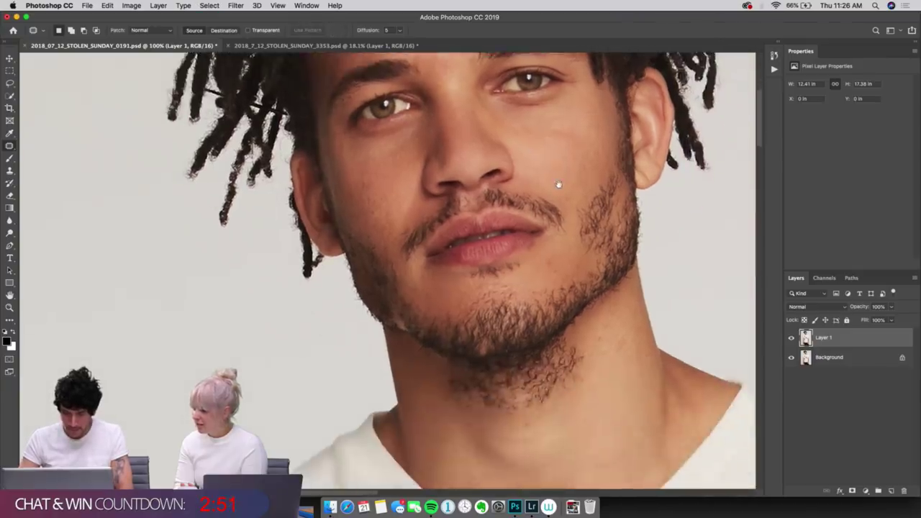
scroll(558, 185, up, 5)
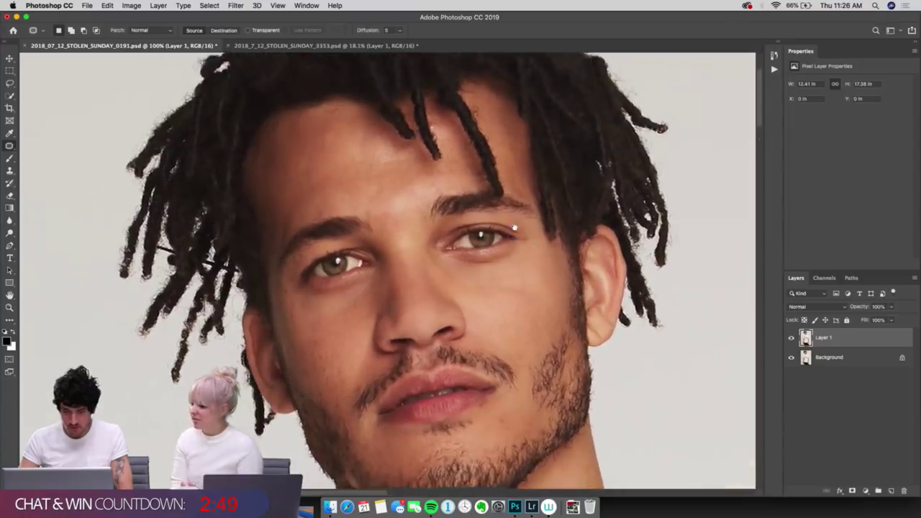
scroll(514, 229, down, 2)
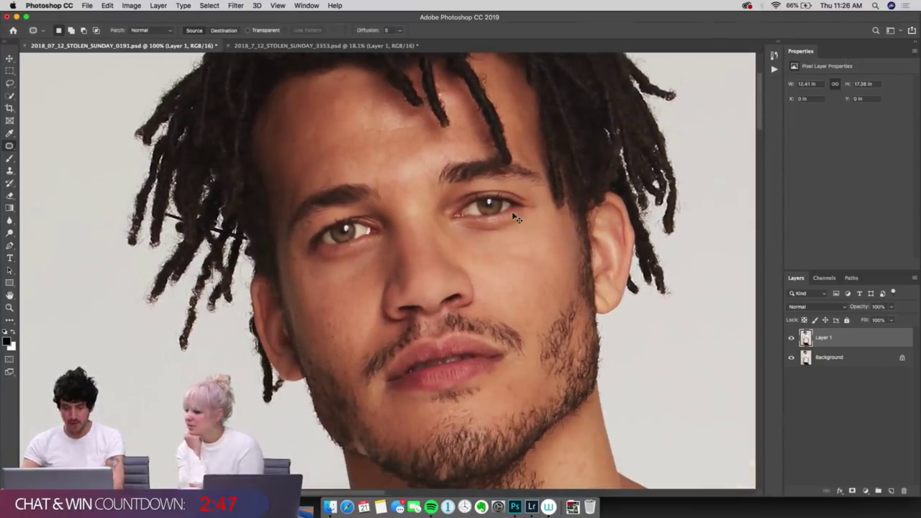
Step: Toggle Layer 1 visibility to compare before and after, then fit the image on screen
key(super+comma)
key(super+comma)
key(super+comma)
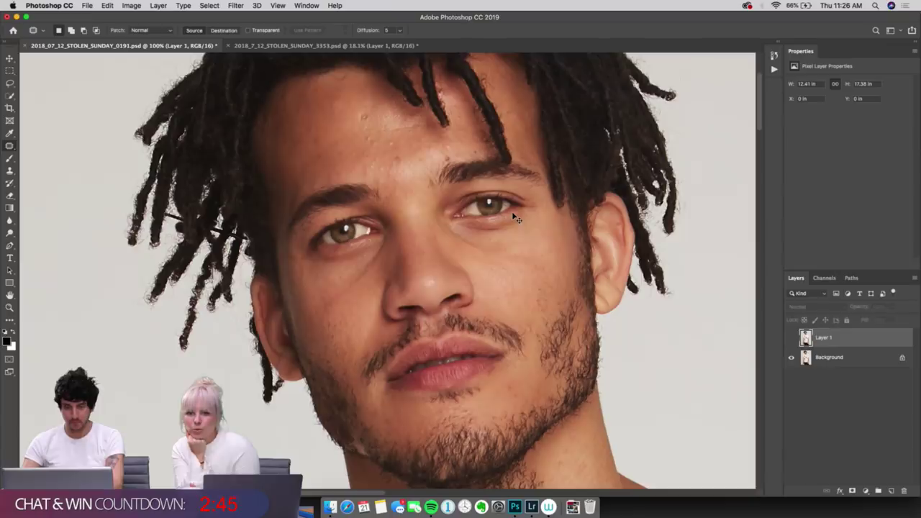
key(super+comma)
key(super+comma)
key(super+comma)
key(super+comma)
key(super+comma)
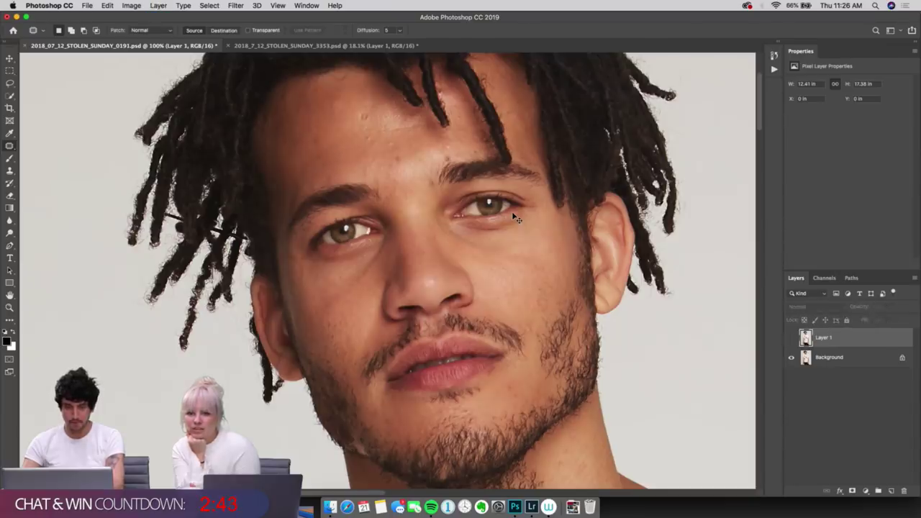
key(super+comma)
key(super+comma)
key(super+comma)
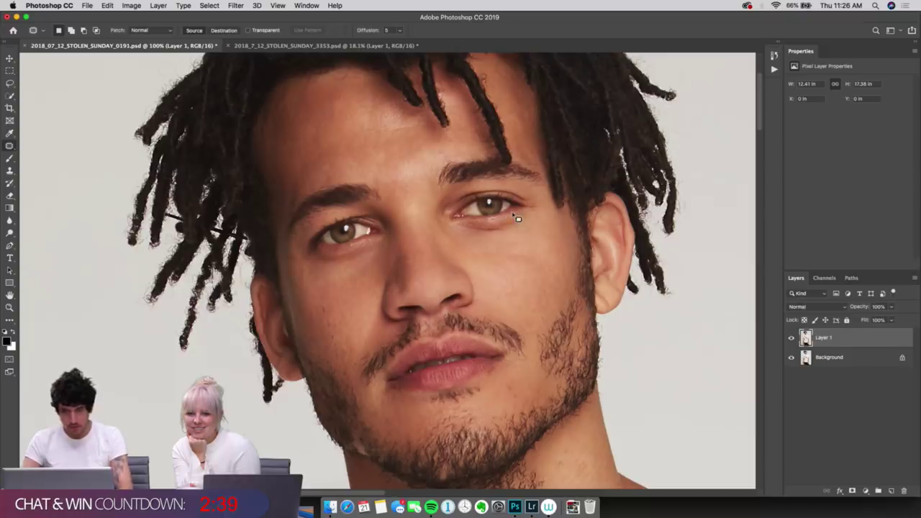
key(super+0)
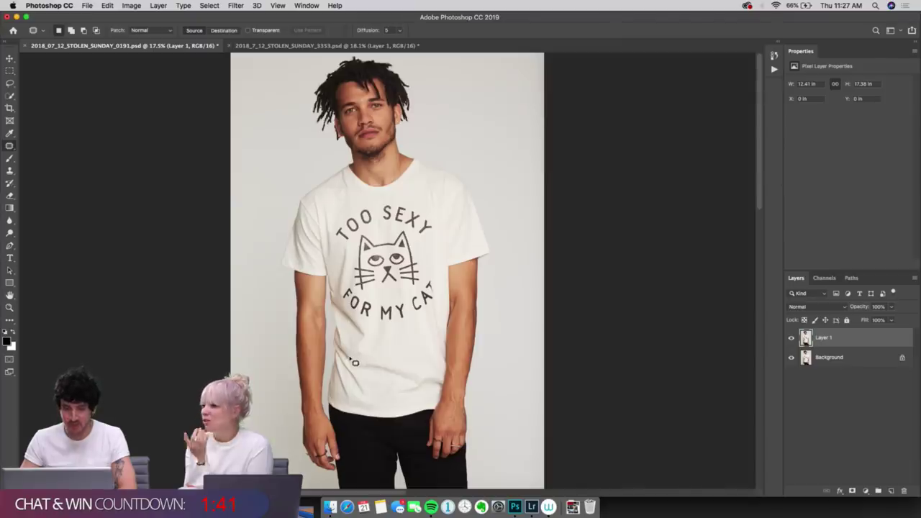
Step: Zoom to 50% on the face and show the Actions panel with the FS action
key(super+equal)
key(super+equal)
key(super+equal)
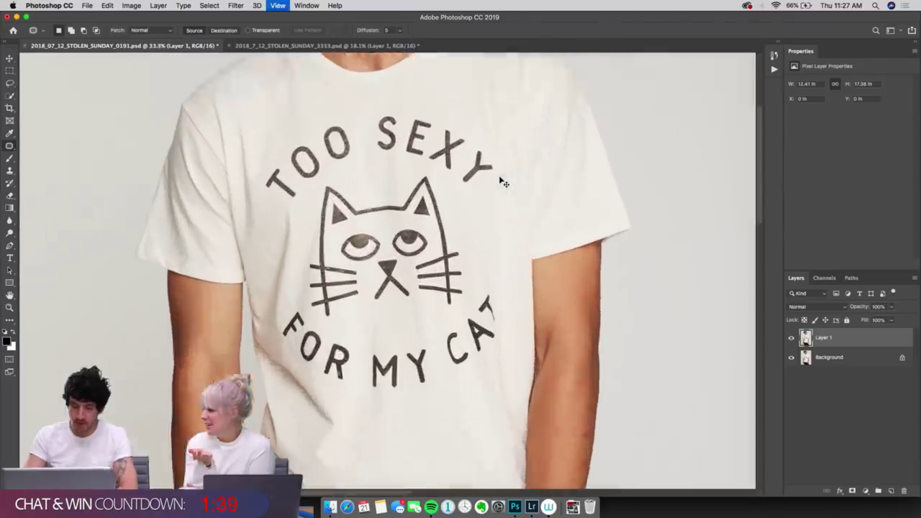
drag(349, 189, 340, 262)
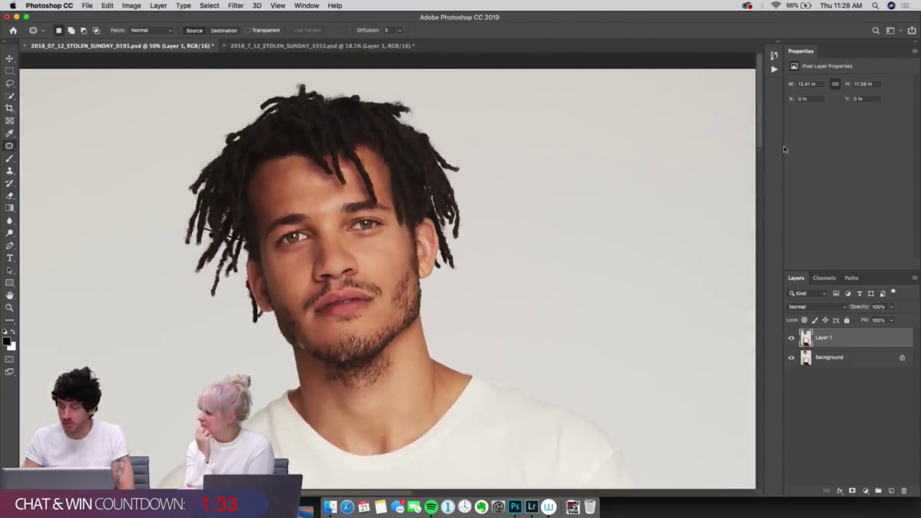
click(774, 70)
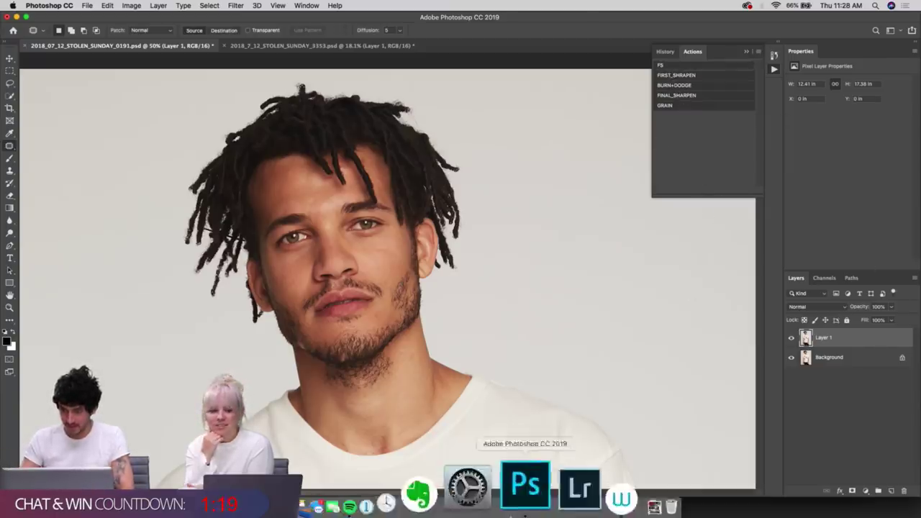
Step: Run the FS action to build TEXTURE and BLUR layers, then select BLUR
click(696, 65)
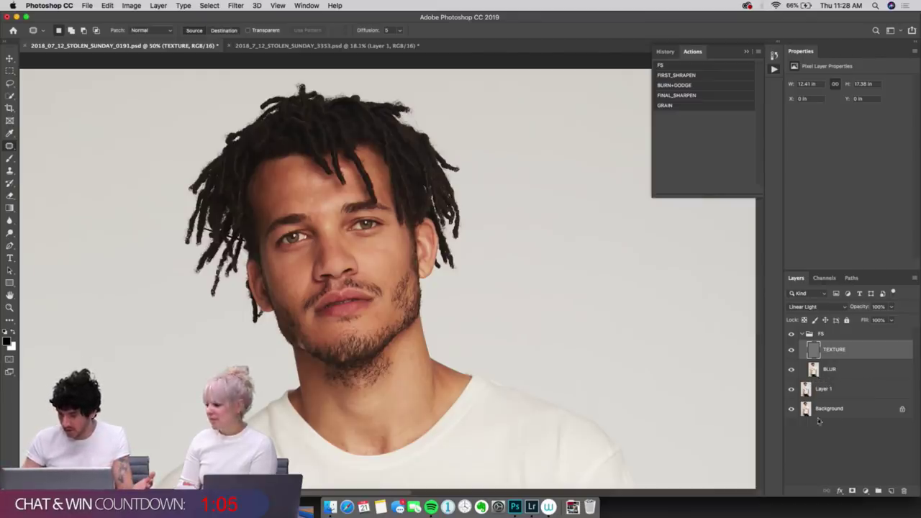
click(852, 370)
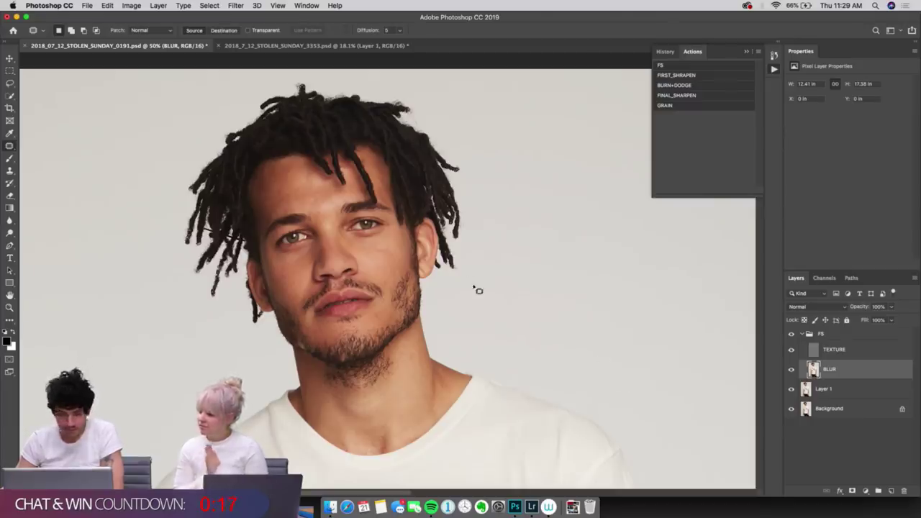
Step: At 100% zoom, lasso-select the skin under the right-hand eye on the BLUR layer
click(9, 307)
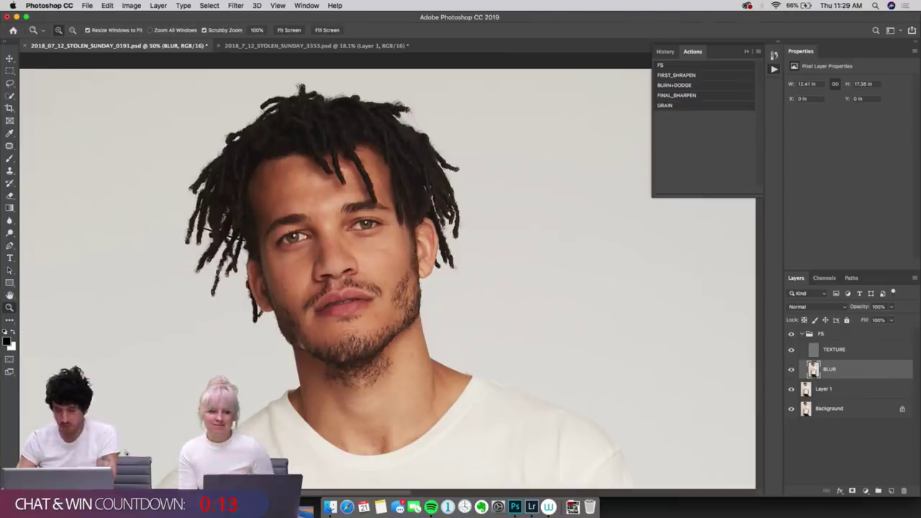
key(super+equal)
key(super+equal)
drag(173, 282, 291, 297)
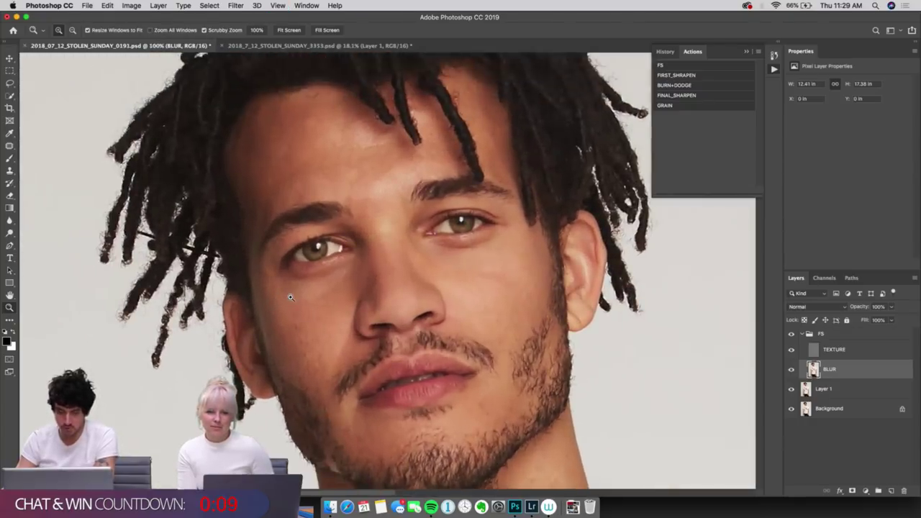
key(l)
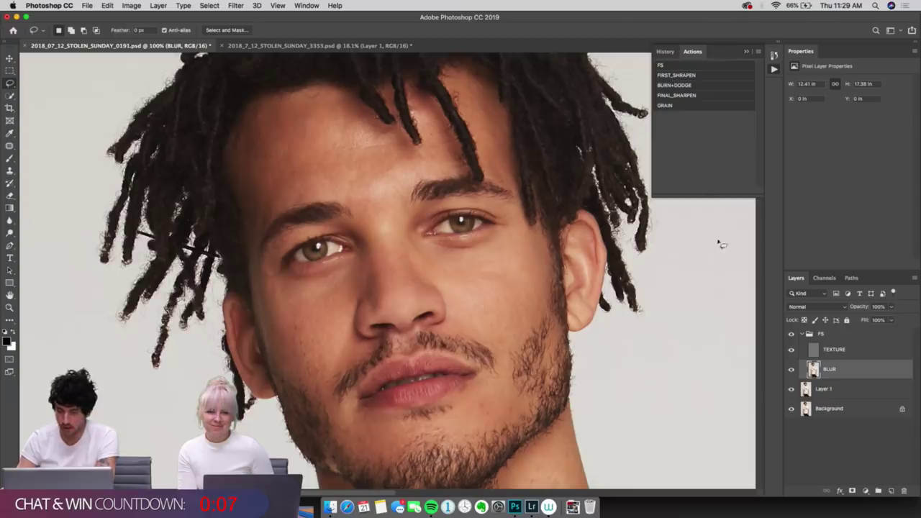
mouse_move(532, 240)
mouse_down()
mouse_move(480, 252)
mouse_move(411, 243)
mouse_move(419, 273)
mouse_move(503, 292)
mouse_move(537, 278)
mouse_move(542, 250)
mouse_move(520, 246)
mouse_up()
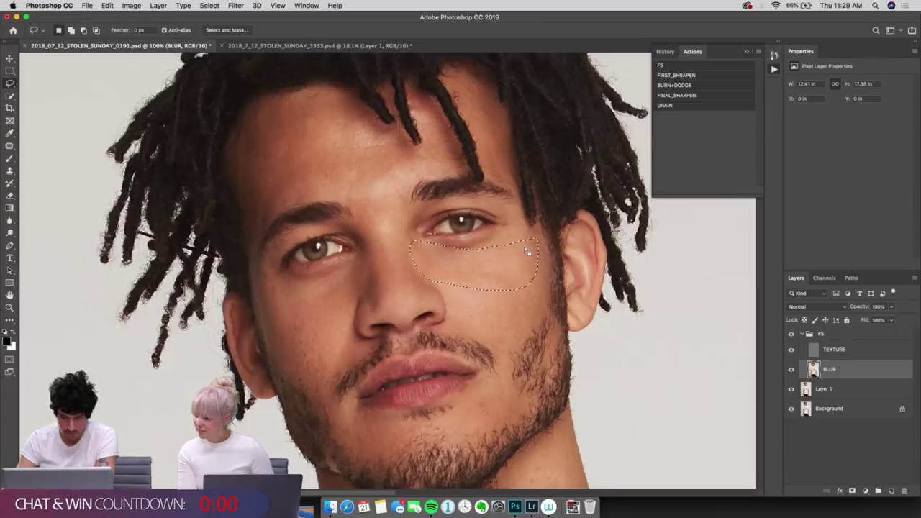
Step: Apply Gaussian Blur to the selection with a 5.6-pixel radius
click(236, 6)
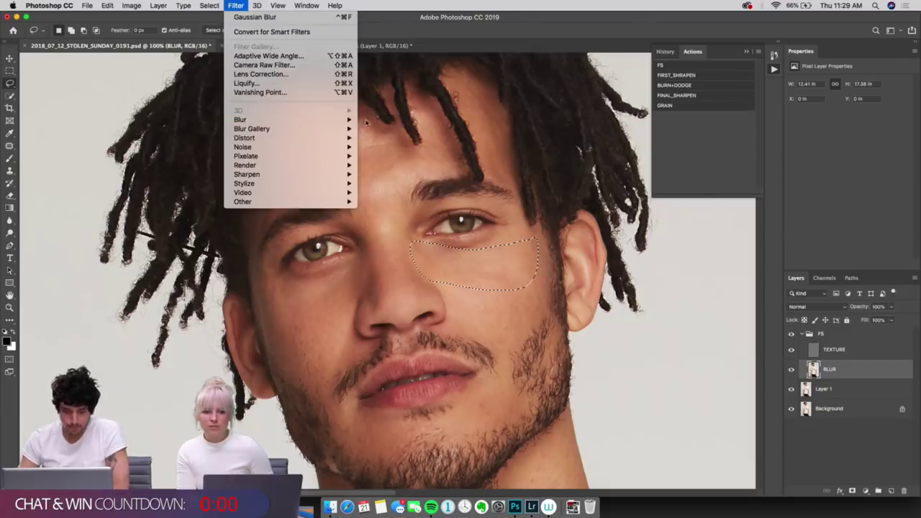
mouse_move(336, 124)
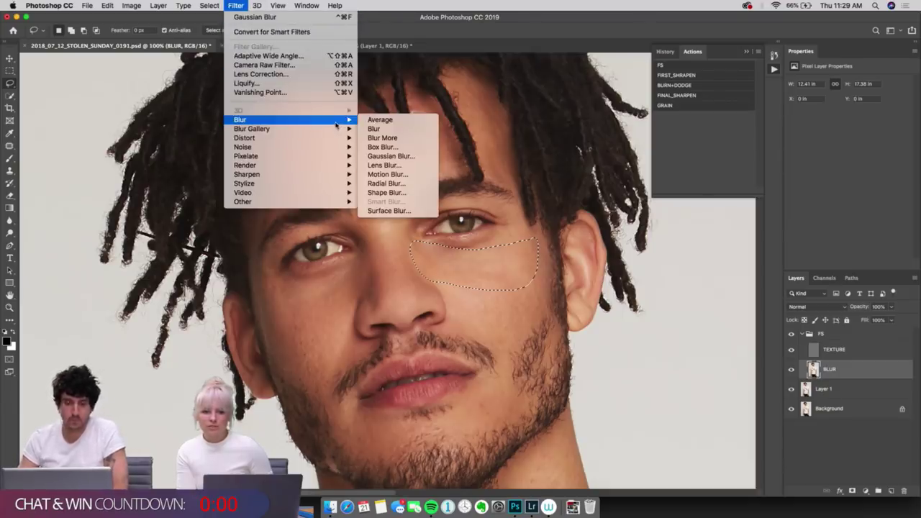
click(391, 156)
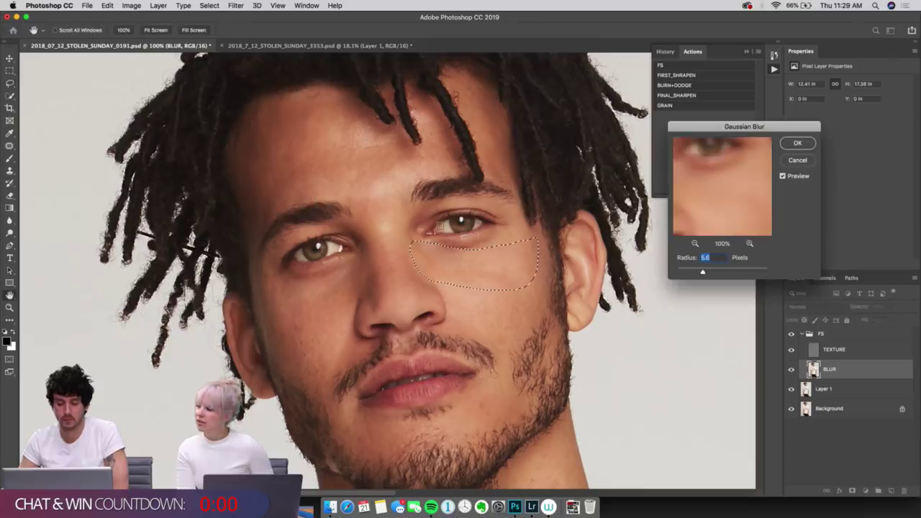
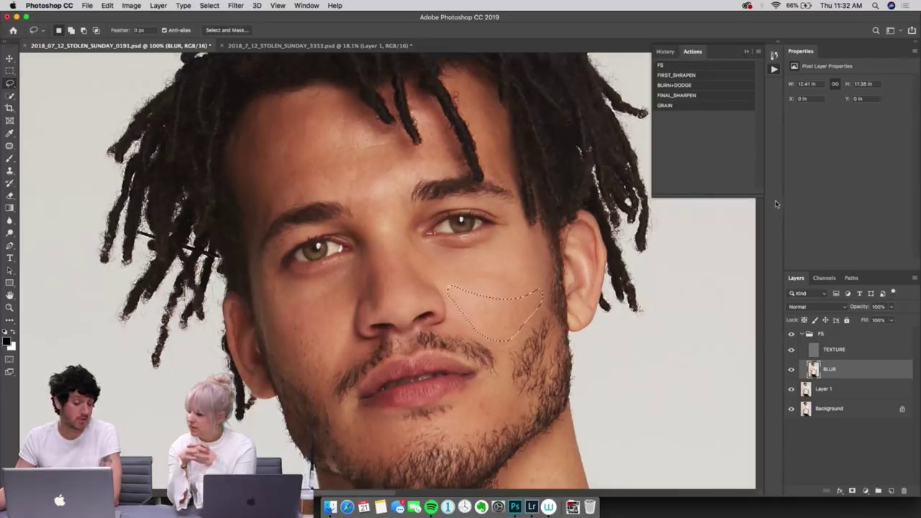
Step: Apply a 5.6 px Gaussian Blur to the cheek and under-eye selections
click(238, 6)
mouse_move(288, 119)
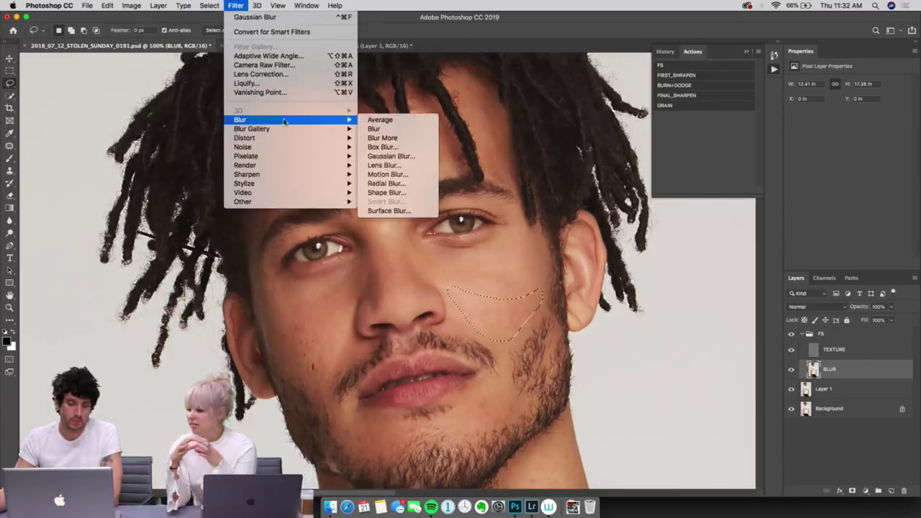
click(403, 160)
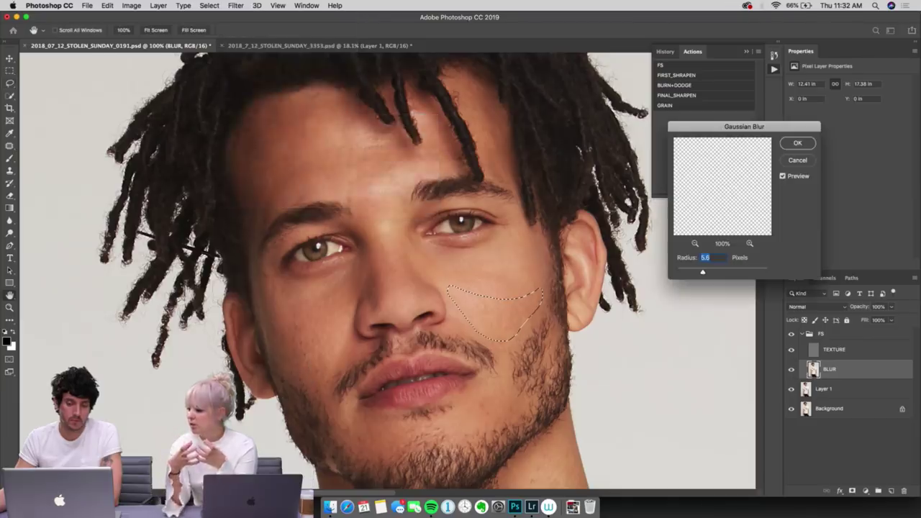
click(797, 142)
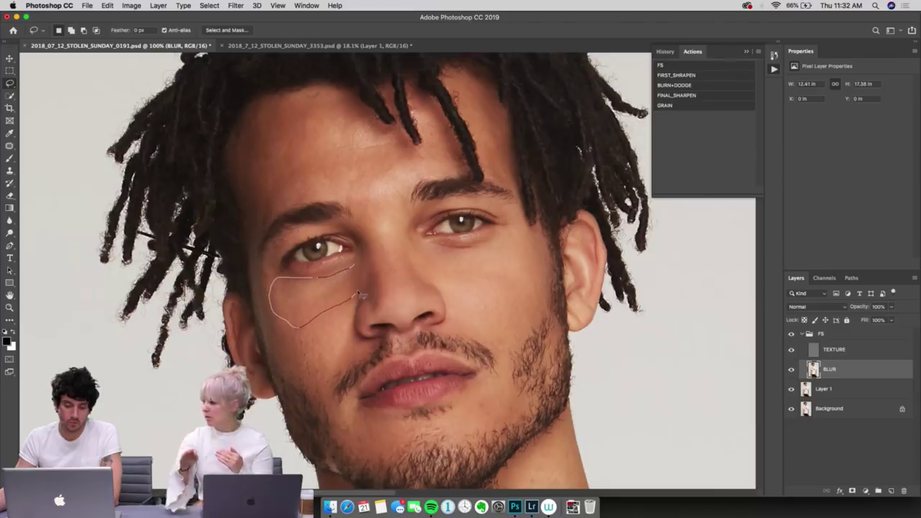
click(237, 6)
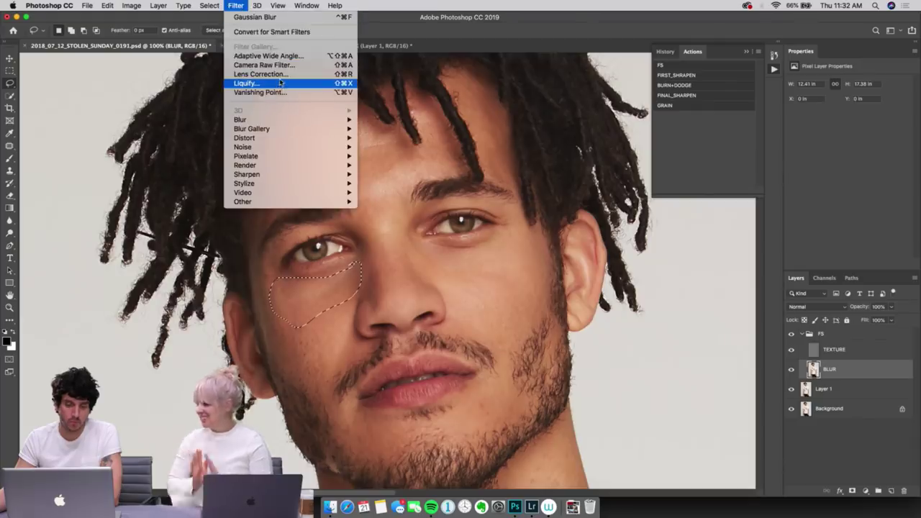
mouse_move(316, 119)
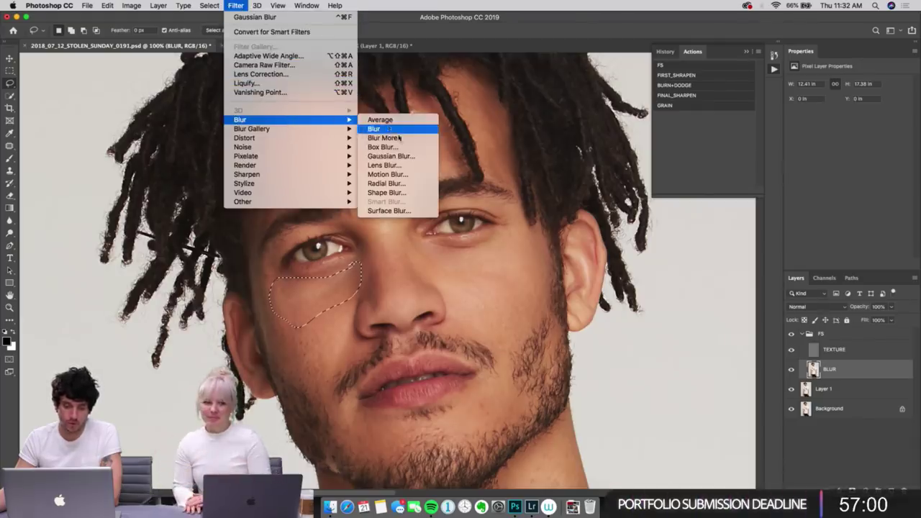
click(392, 156)
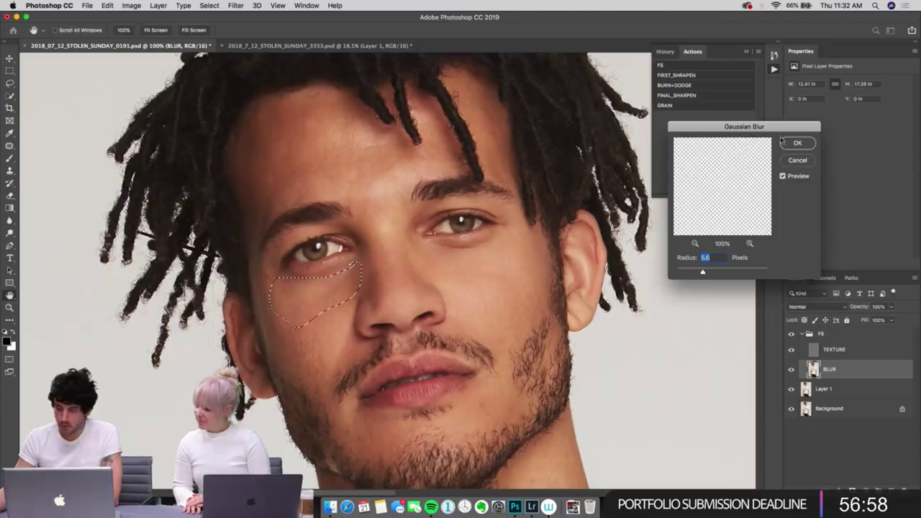
click(790, 143)
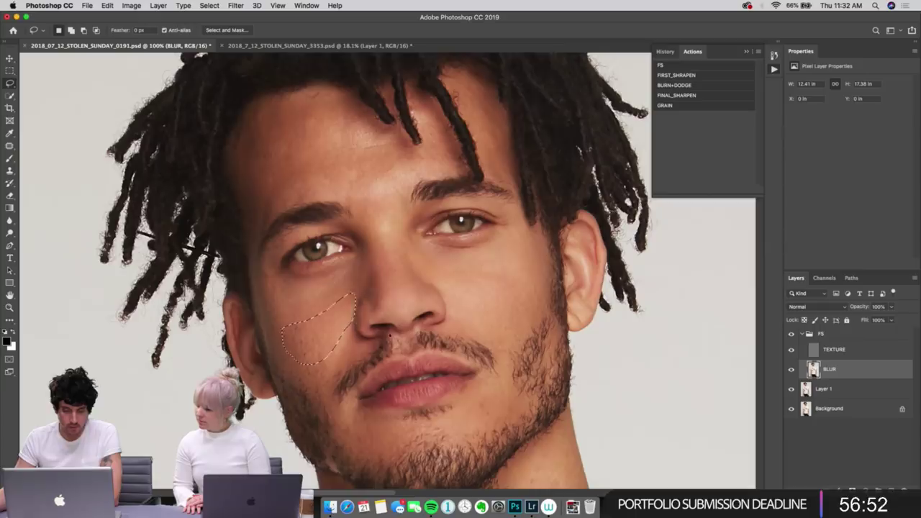
Step: Apply the same 5.6 px Gaussian Blur to the left cheek and forehead selections
click(236, 5)
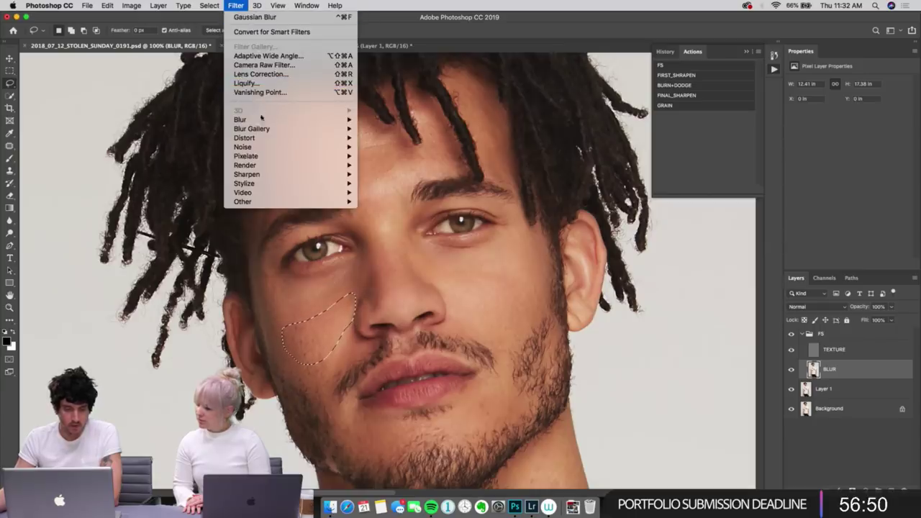
mouse_move(274, 120)
click(403, 155)
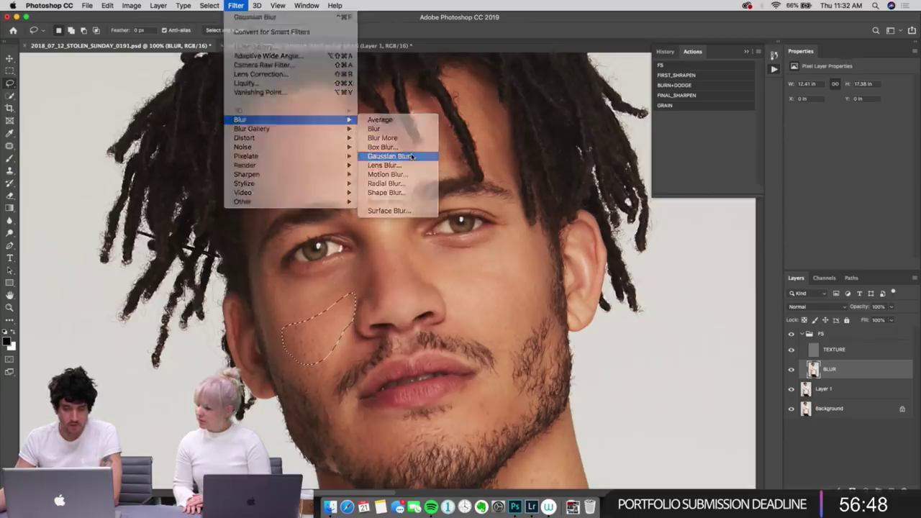
click(796, 143)
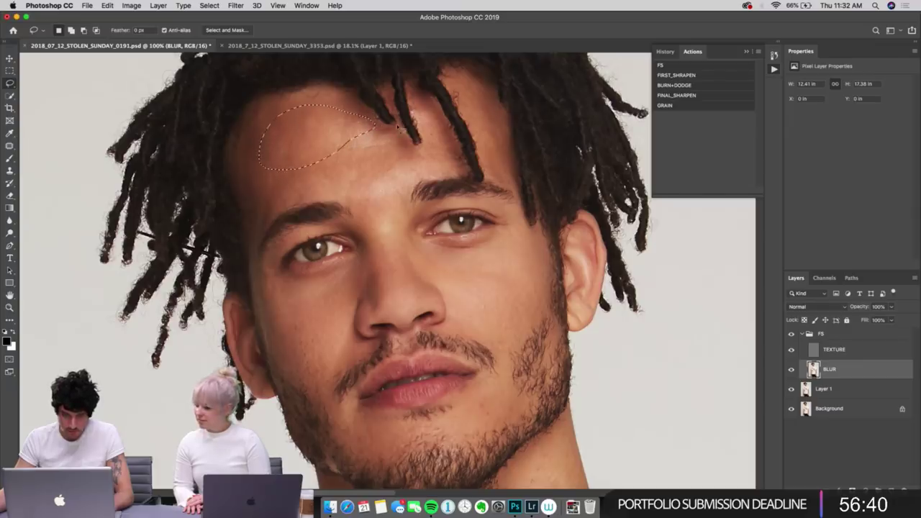
click(237, 5)
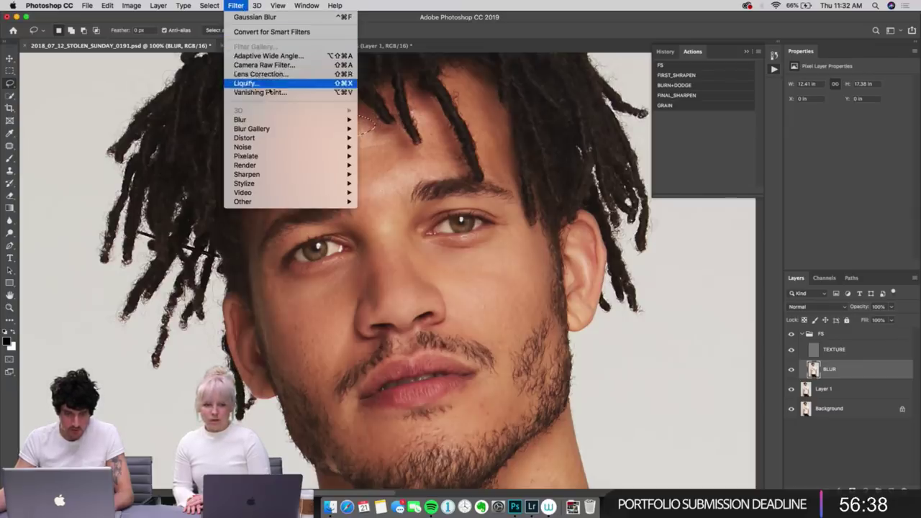
mouse_move(349, 121)
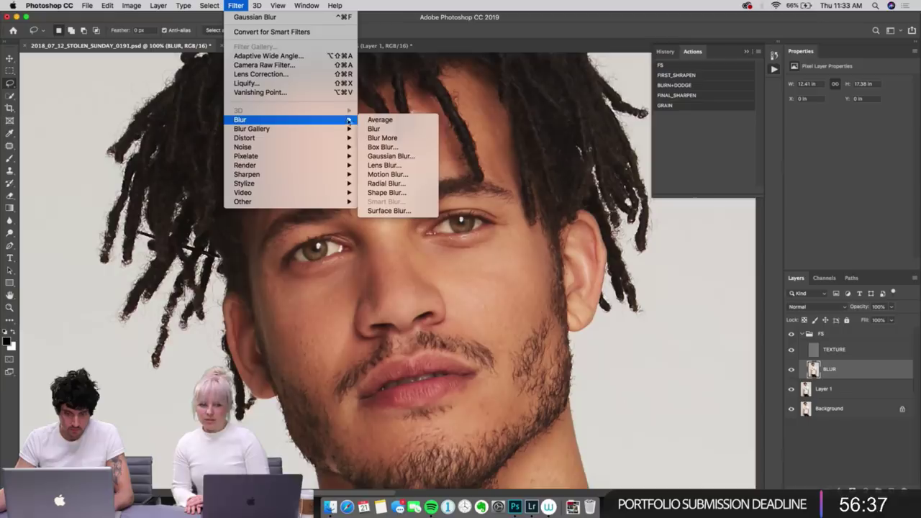
click(403, 156)
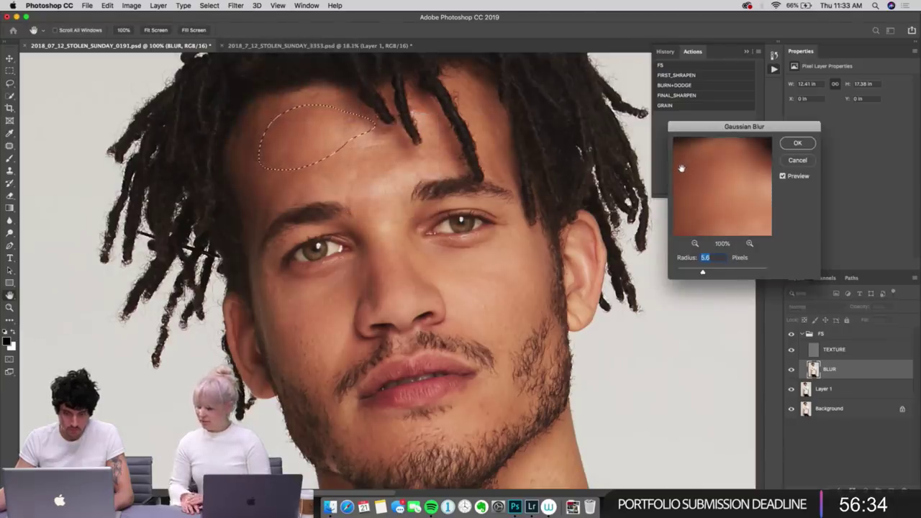
click(798, 143)
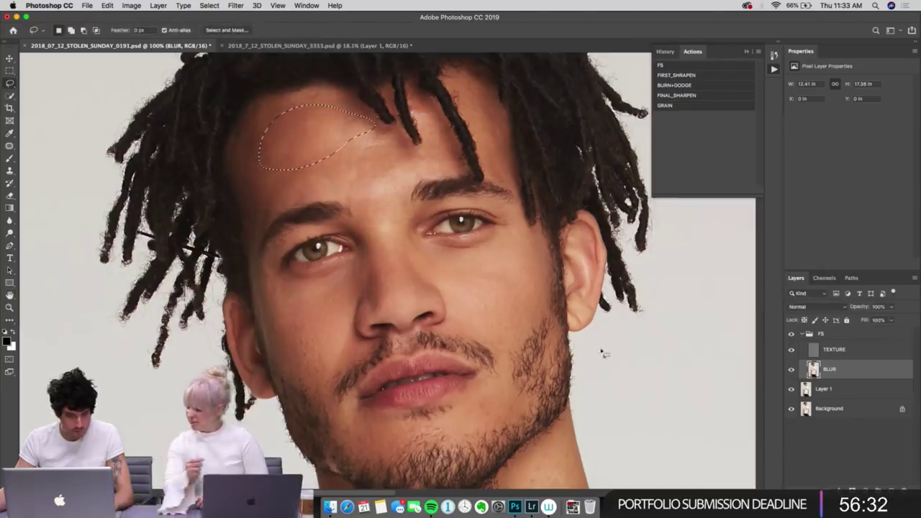
Step: Frame the hair at 200%, collapse the FS group, and take the Clone Stamp to Layer 1
key(super+equal)
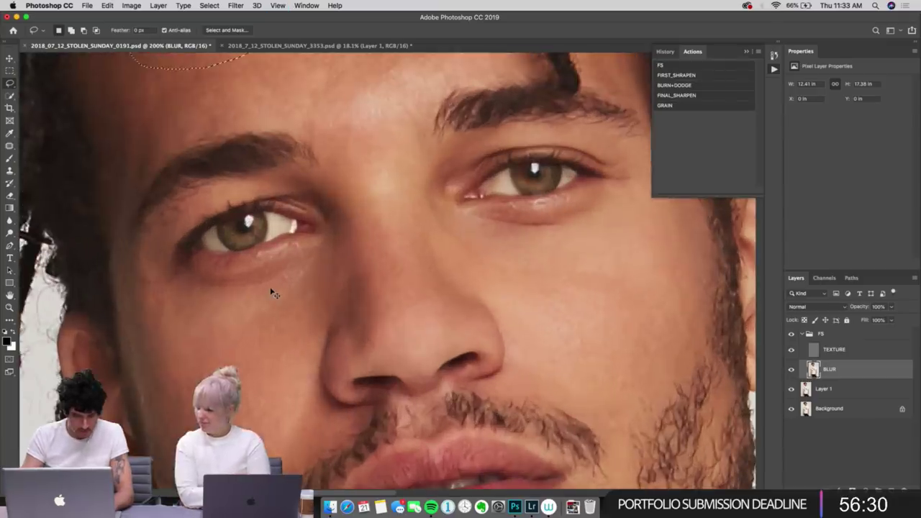
drag(126, 251, 497, 271)
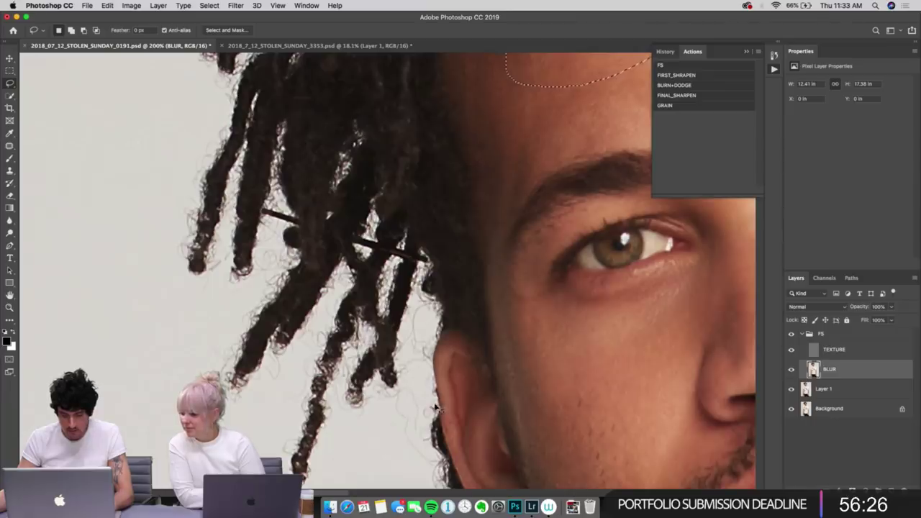
drag(515, 178, 434, 202)
mouse_move(426, 246)
mouse_down()
mouse_move(418, 221)
mouse_move(415, 240)
mouse_up()
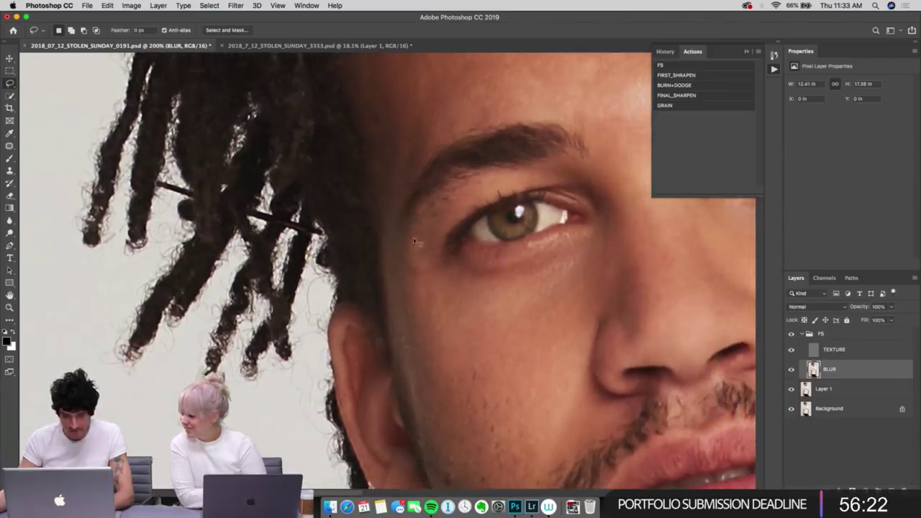
click(807, 335)
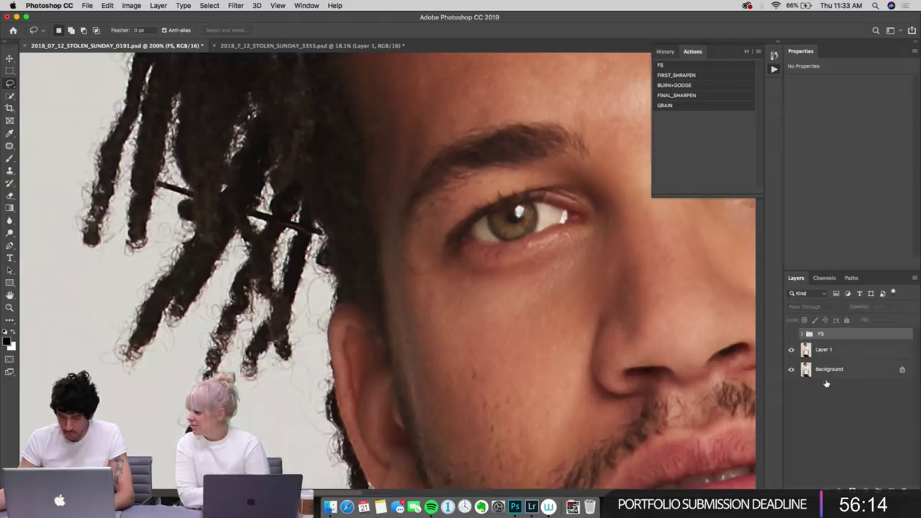
click(859, 349)
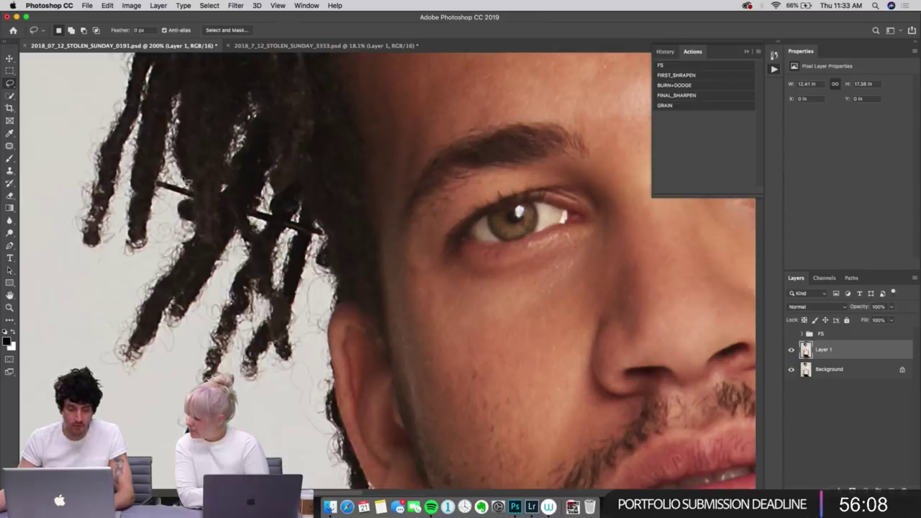
key(s)
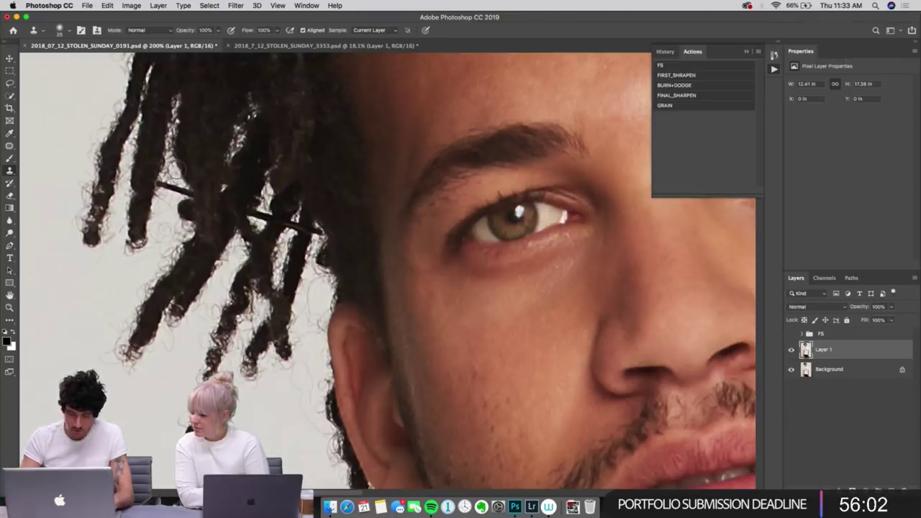
Step: At 300% zoom, clone sampled hair texture over the dark stick and the gaps between dreadlocks
scroll(179, 173, left, 2)
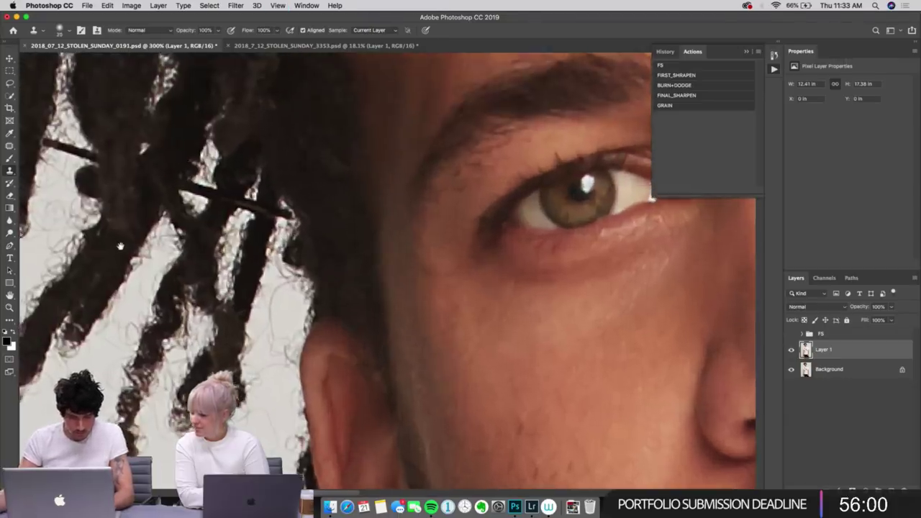
key(super+equal)
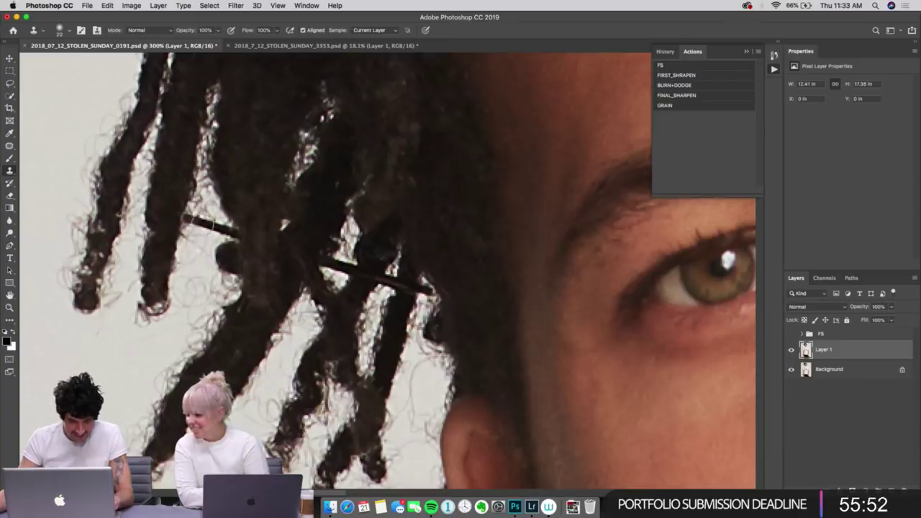
drag(189, 220, 207, 227)
alt+click(203, 244)
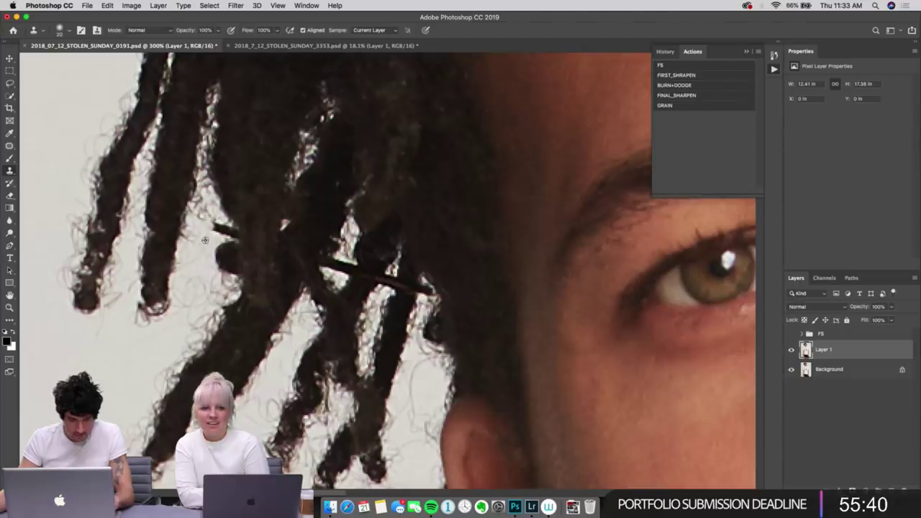
alt+click(204, 240)
drag(215, 228, 231, 230)
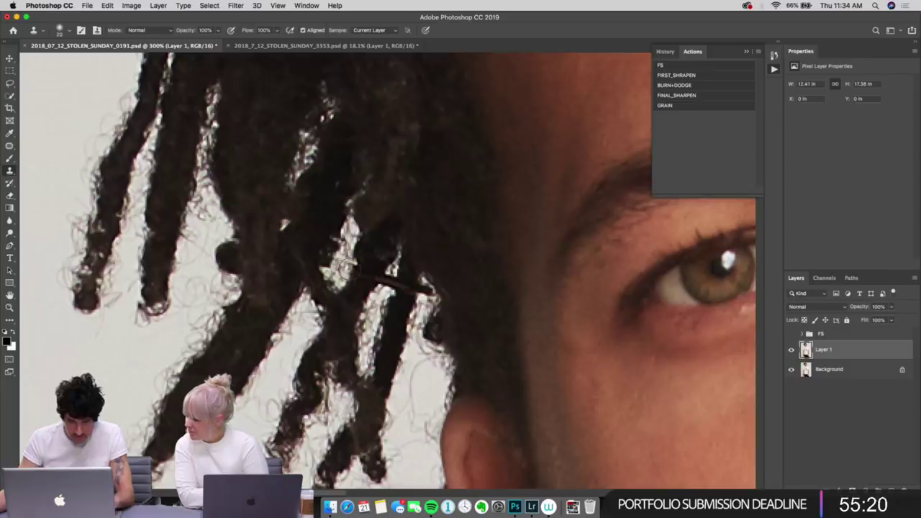
drag(367, 216, 342, 253)
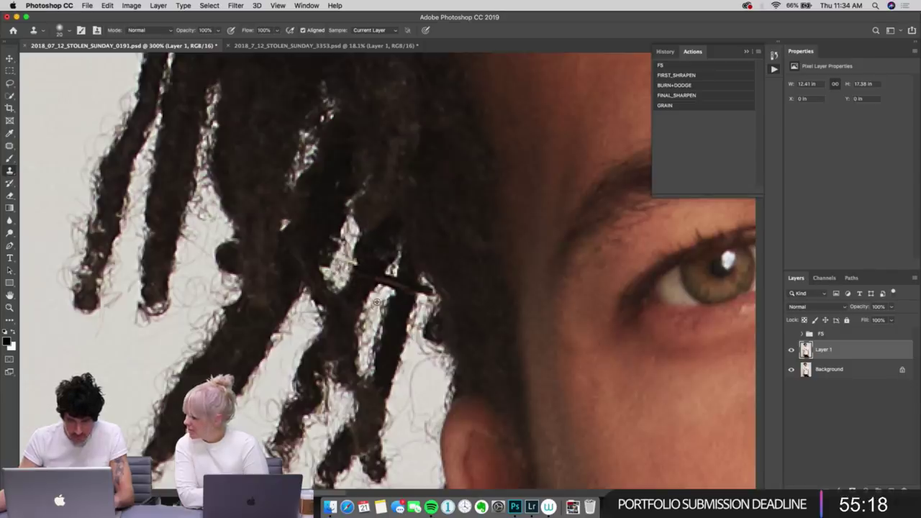
mouse_move(376, 302)
mouse_down()
mouse_move(394, 281)
mouse_move(386, 278)
mouse_move(381, 285)
mouse_move(425, 288)
mouse_move(424, 316)
mouse_move(433, 297)
mouse_move(428, 309)
mouse_up()
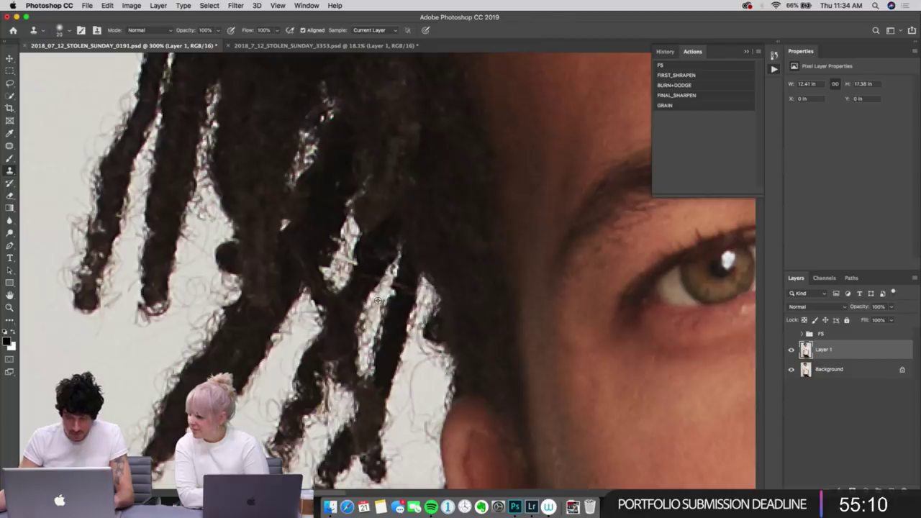
mouse_move(362, 290)
mouse_down()
mouse_move(366, 274)
mouse_move(351, 302)
mouse_move(362, 267)
mouse_move(396, 319)
mouse_move(404, 282)
mouse_move(397, 320)
mouse_move(403, 286)
mouse_move(407, 310)
mouse_up()
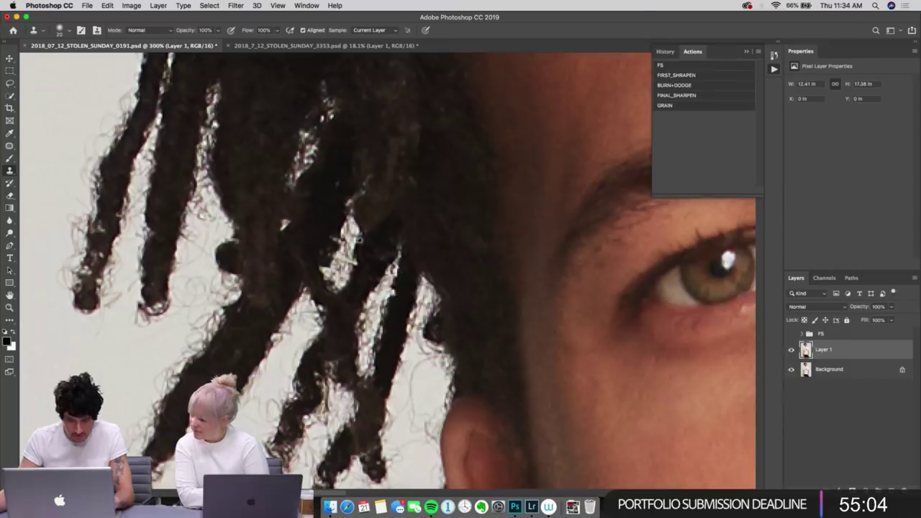
mouse_move(356, 240)
mouse_down()
mouse_move(344, 261)
mouse_move(325, 262)
mouse_up()
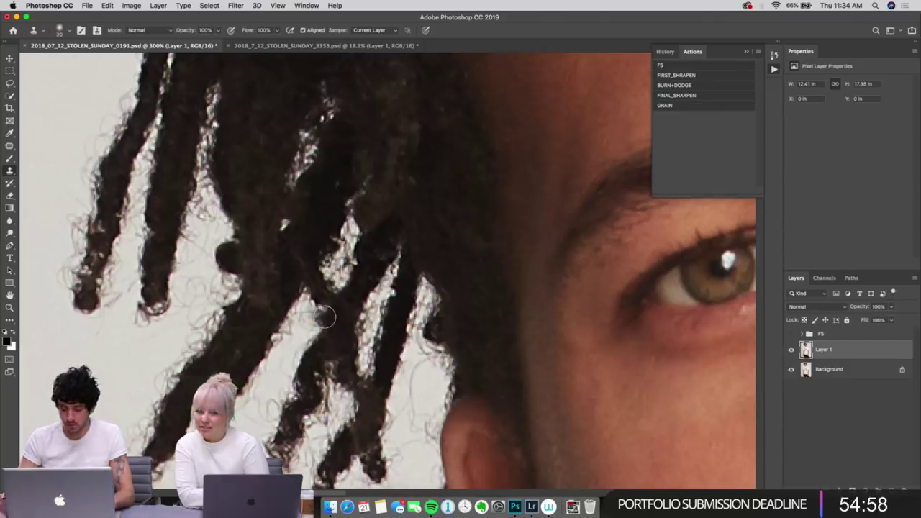
key(super+e)
key(super+comma)
key(super+comma)
key(super+comma)
key(super+comma)
key(super+comma)
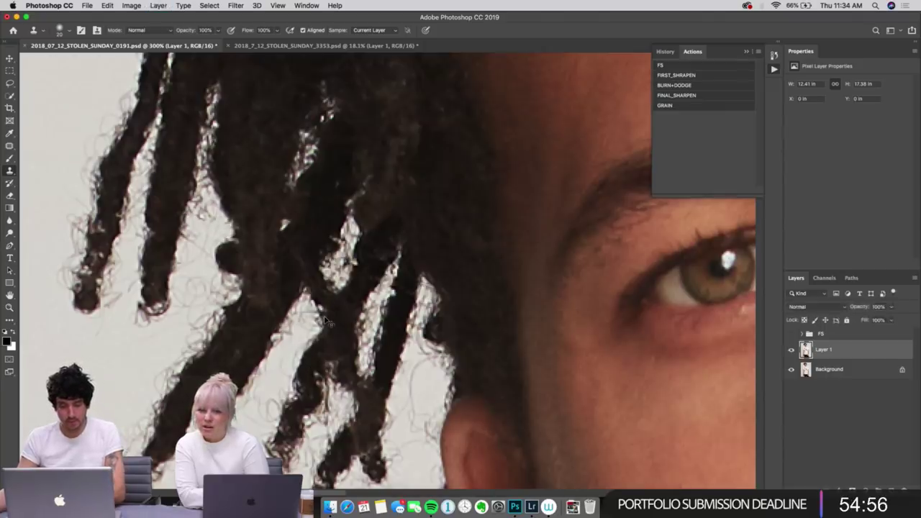
key(super+comma)
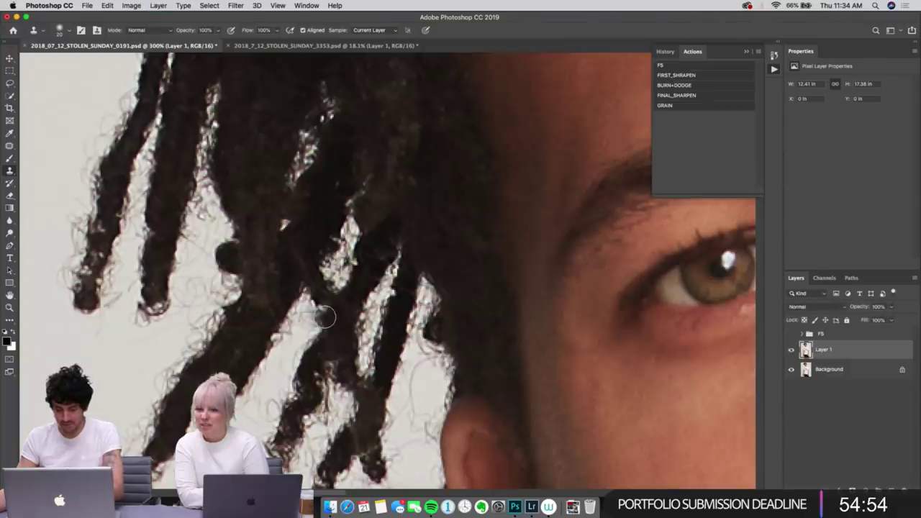
key(super+0)
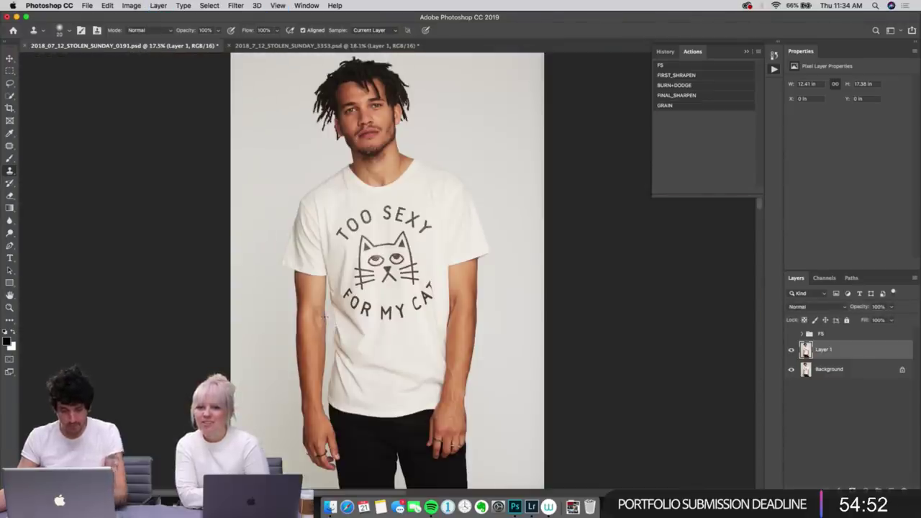
key(super+1)
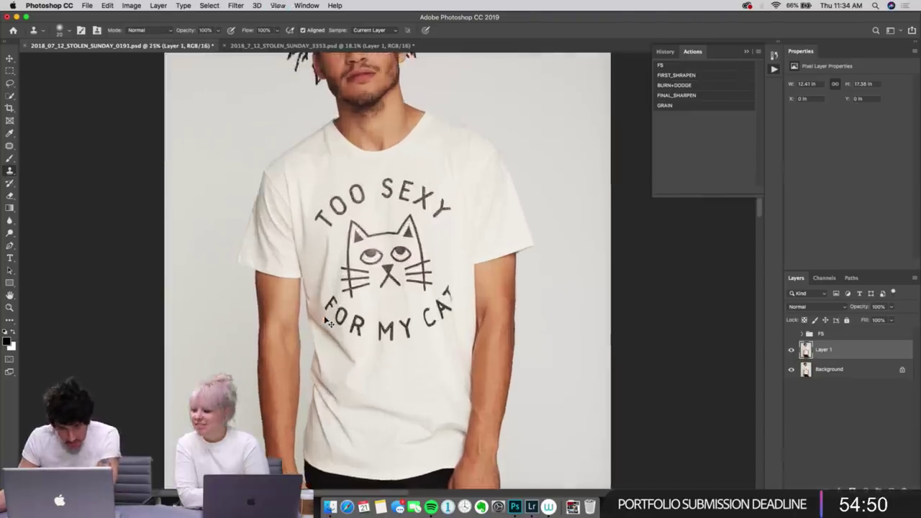
key(super+equal)
key(super+equal)
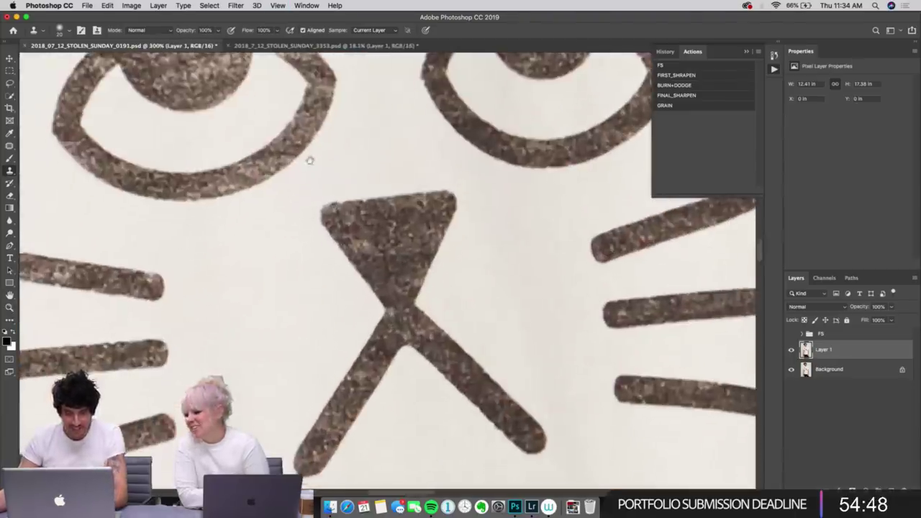
scroll(316, 195, up, 15)
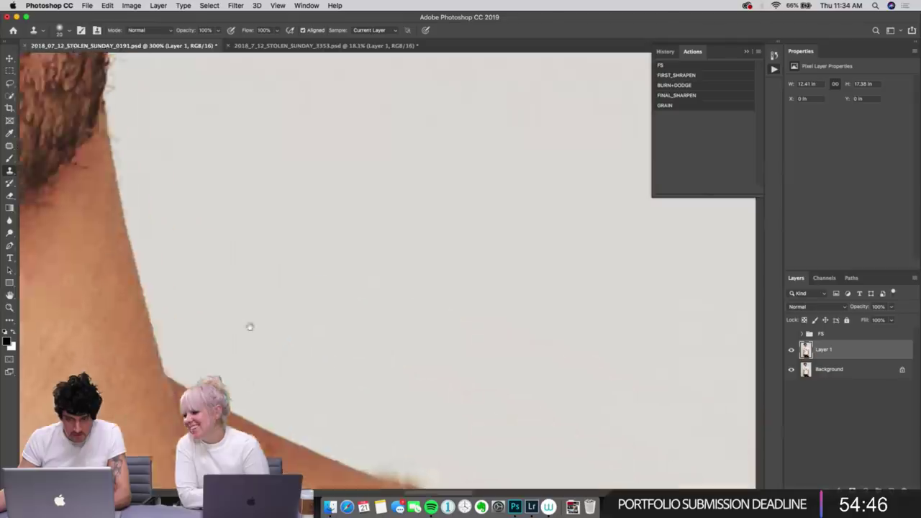
scroll(284, 295, up, 10)
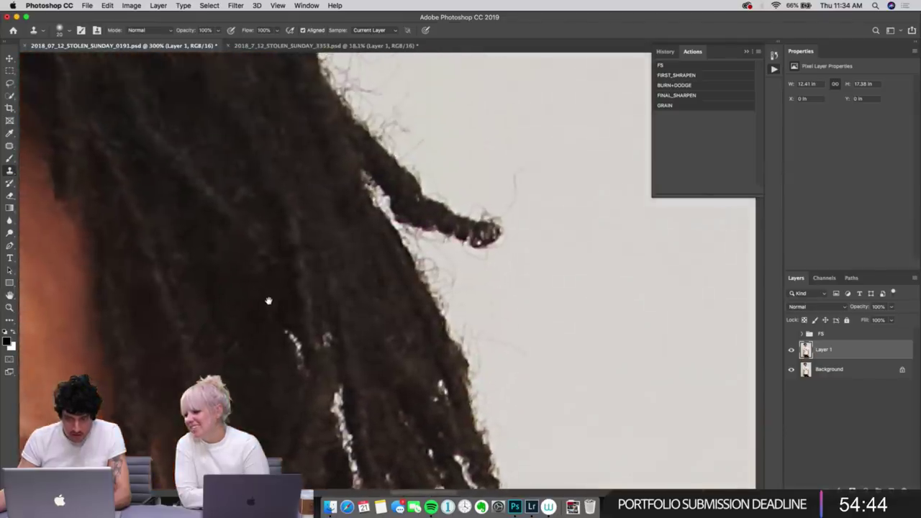
scroll(318, 272, up, 10)
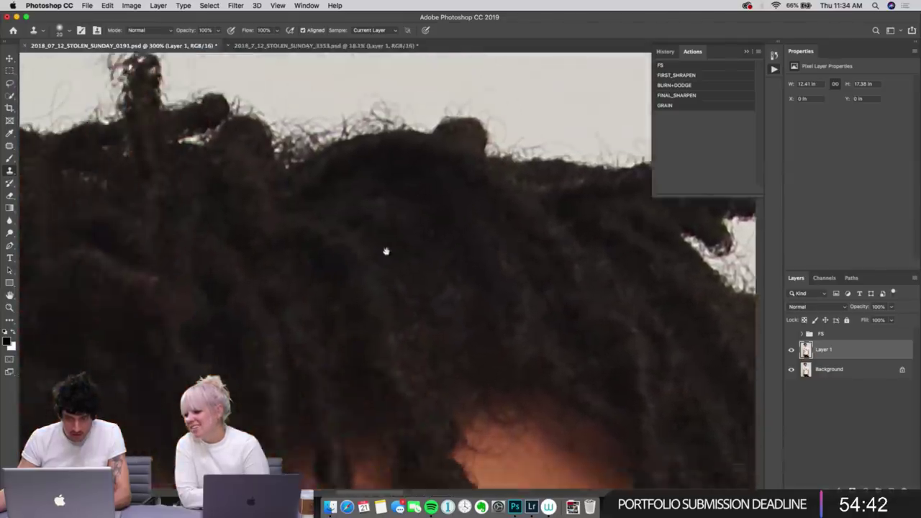
scroll(443, 175, down, 10)
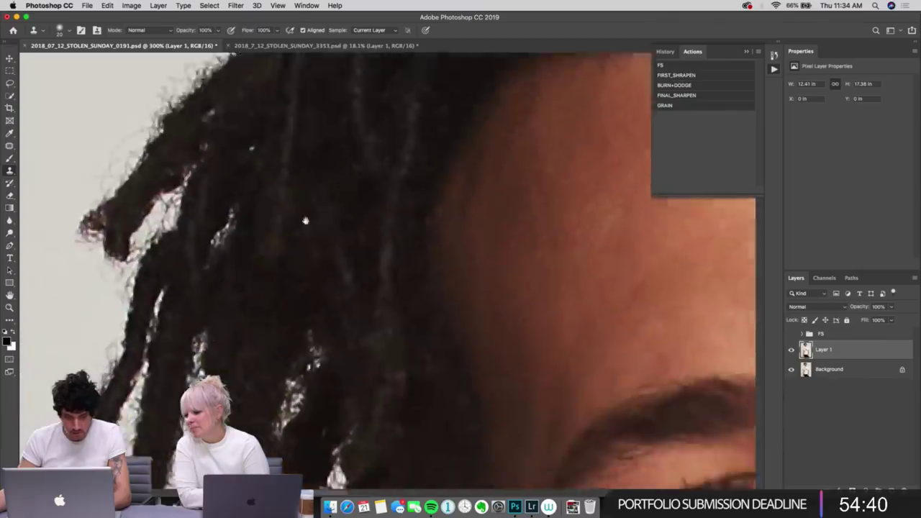
scroll(303, 140, down, 10)
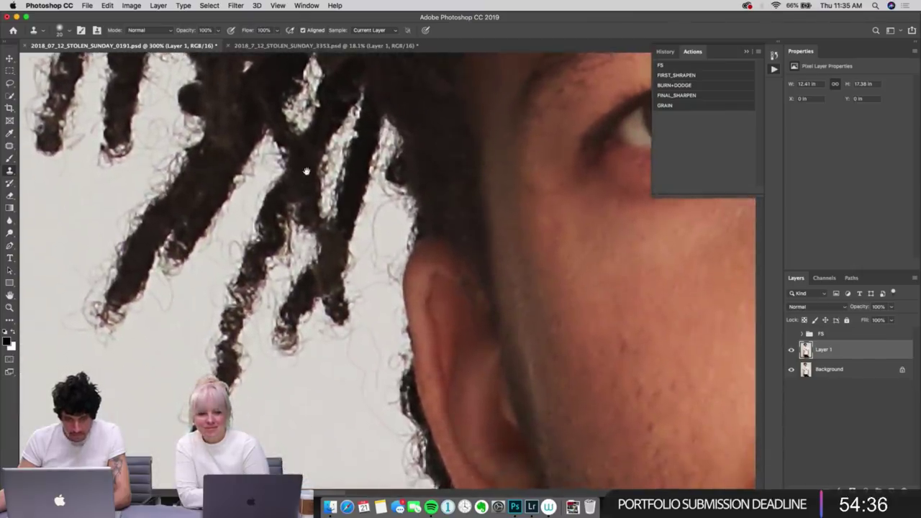
scroll(273, 187, up, 10)
scroll(223, 198, up, 10)
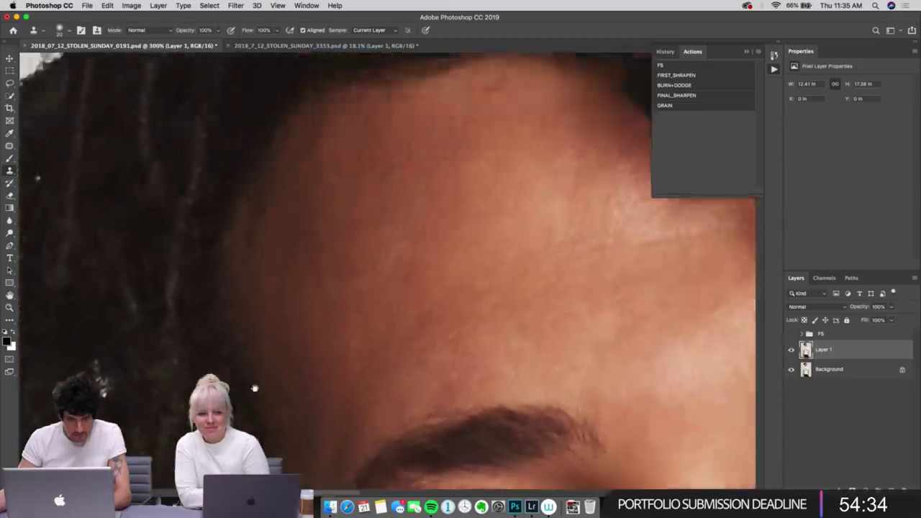
scroll(277, 227, down, 10)
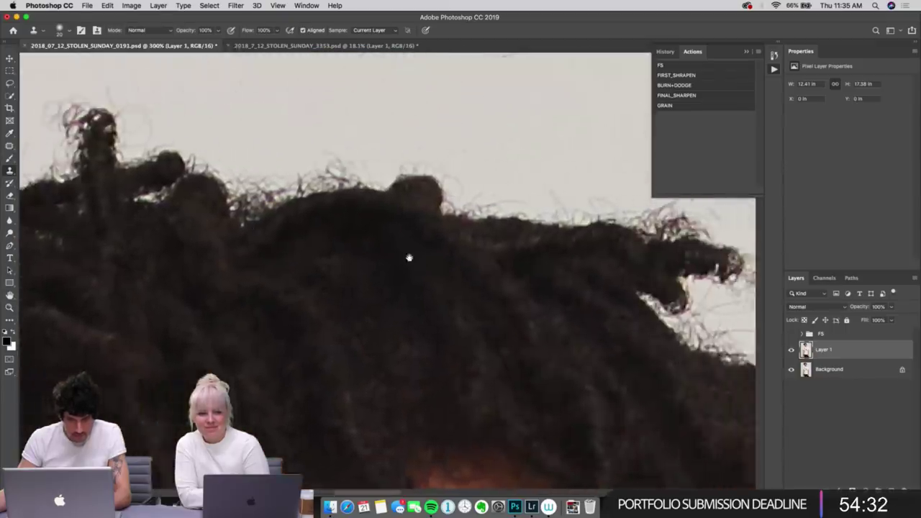
scroll(338, 216, down, 10)
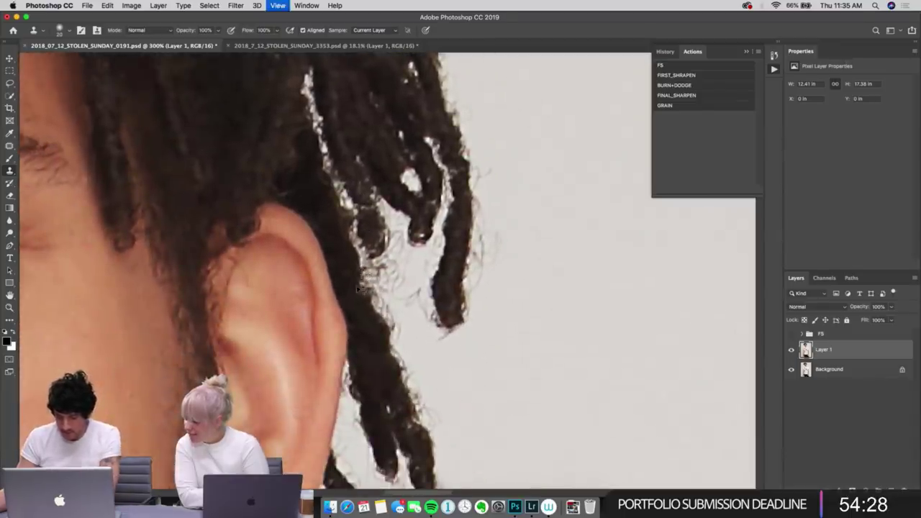
key(super+0)
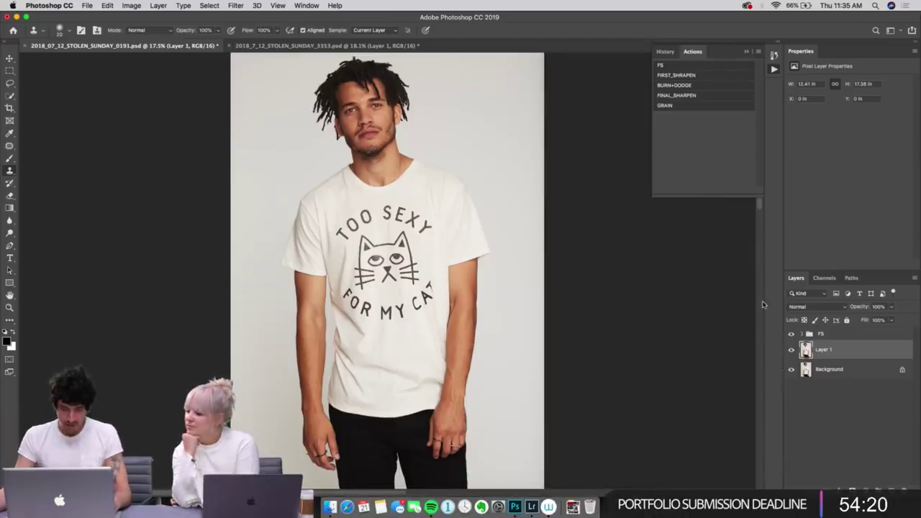
key(super+1)
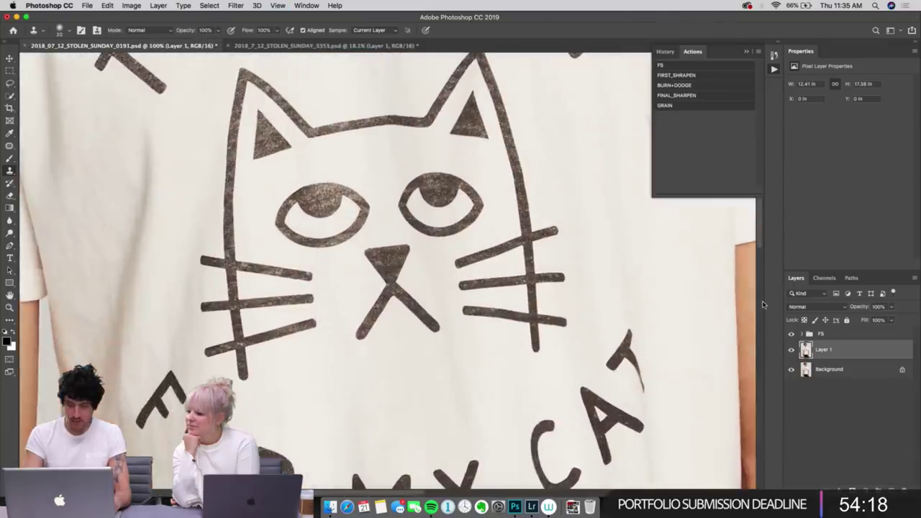
key(super+minus)
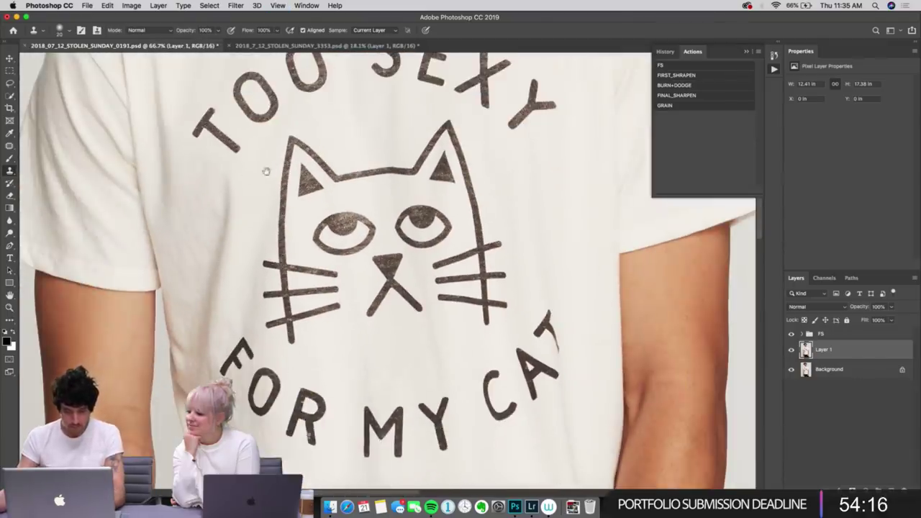
scroll(301, 328, up, 5)
scroll(301, 327, up, 5)
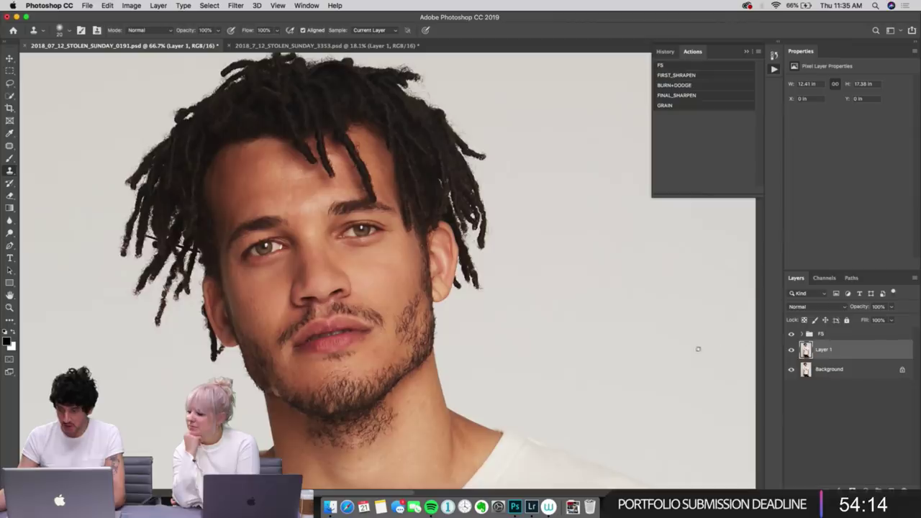
click(856, 335)
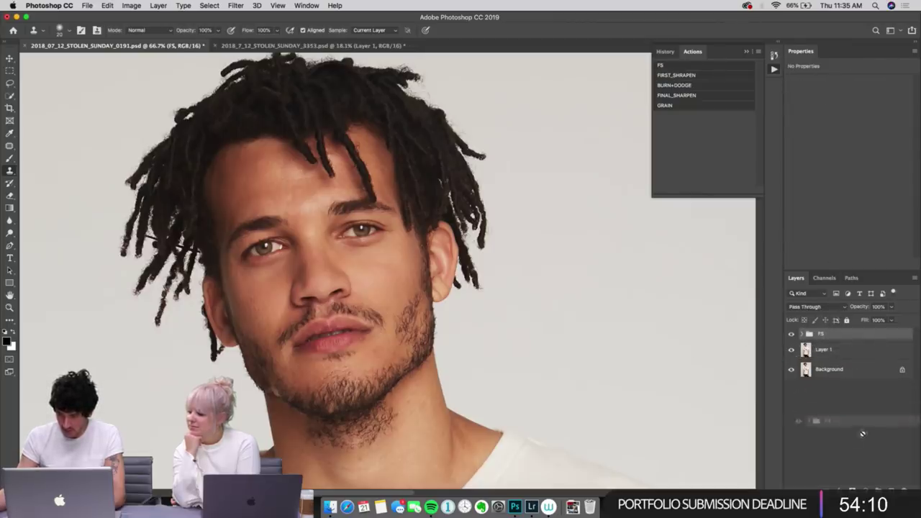
Step: Delete the old FS group and select the new BLUR layer built by the FS action
key(Delete)
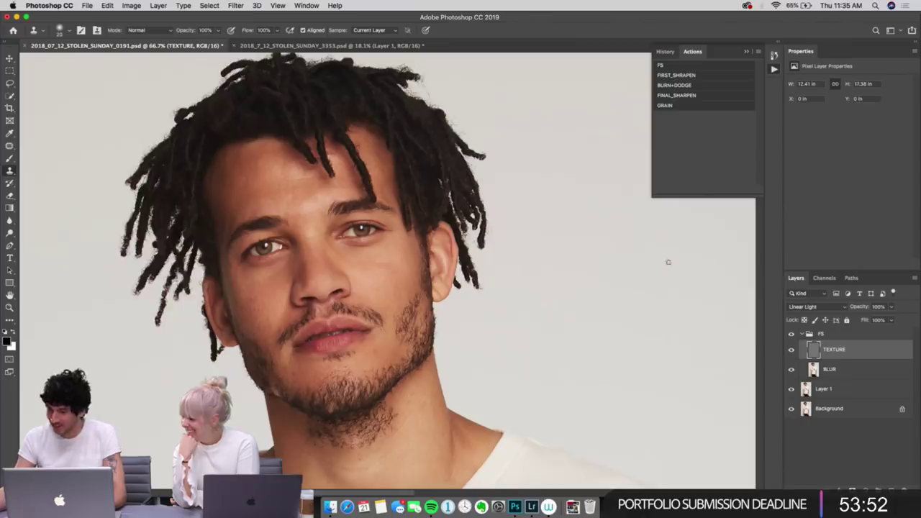
click(844, 369)
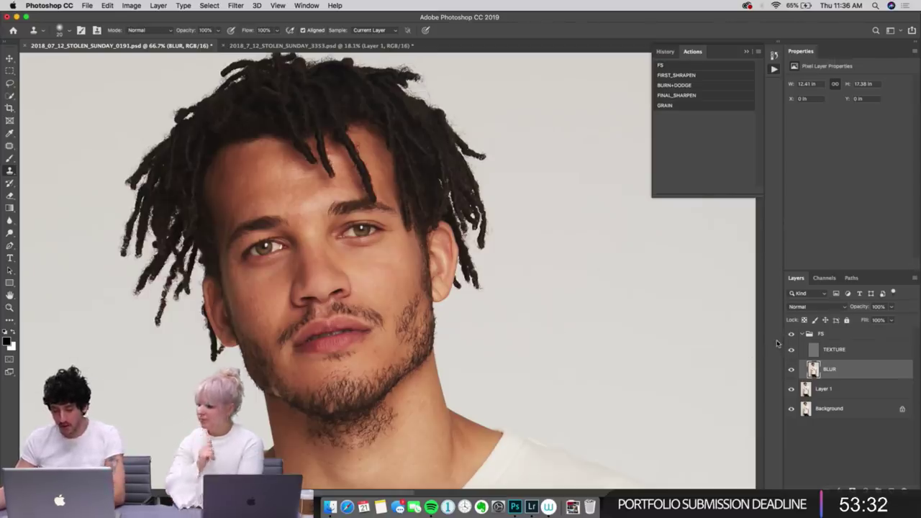
Step: Lasso a trial skin patch under the eye, then bring up the Edit menu
key(l)
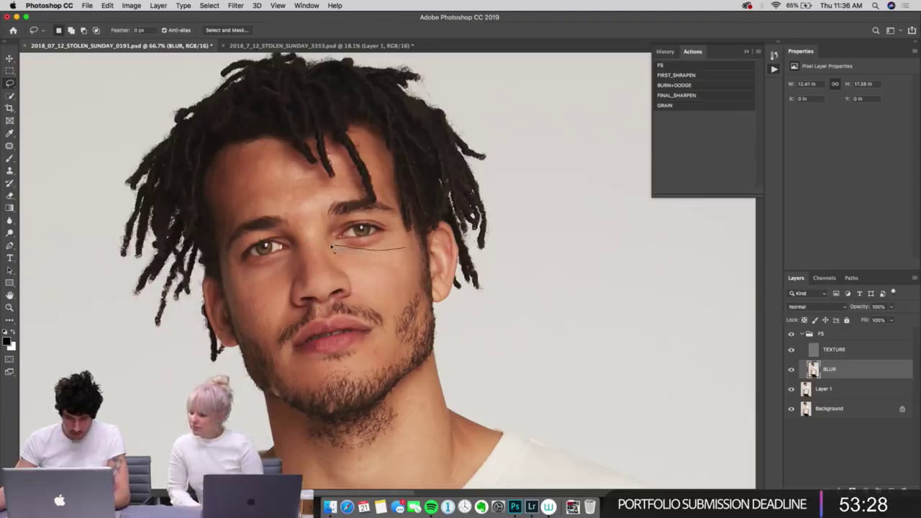
drag(391, 279, 405, 250)
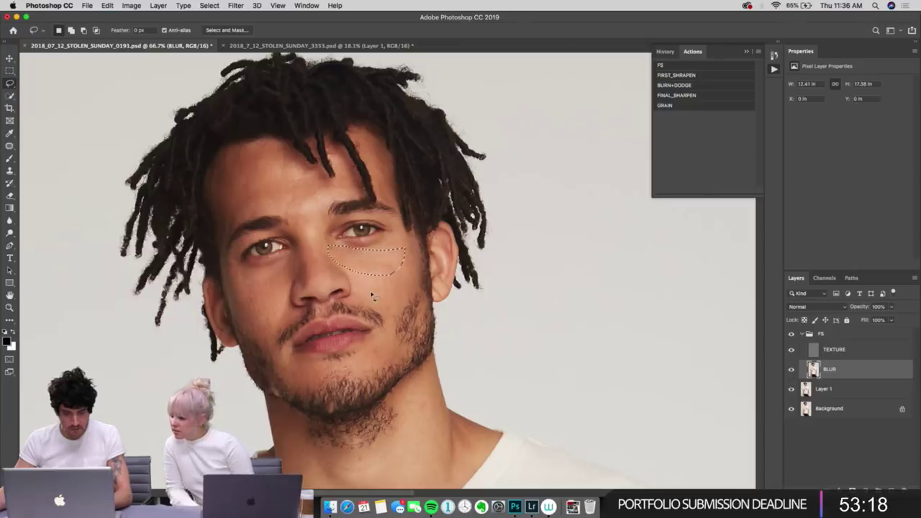
key(super+f)
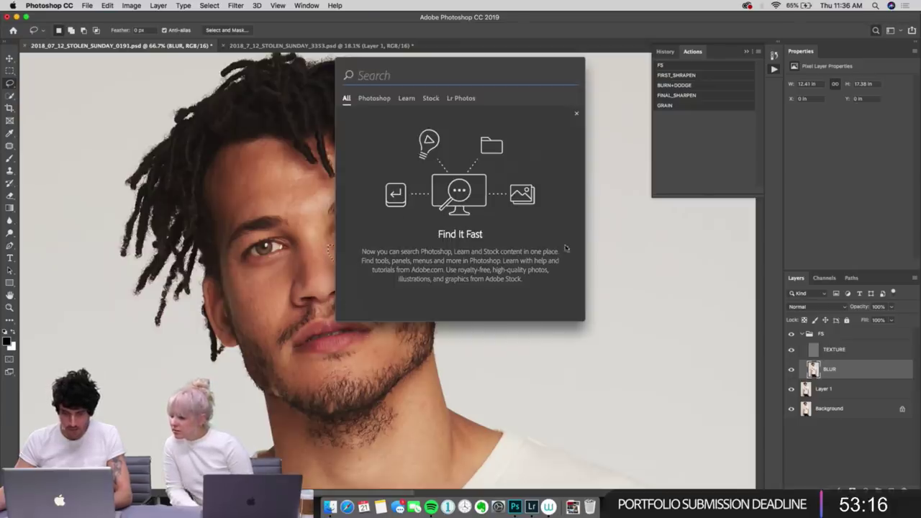
key(Escape)
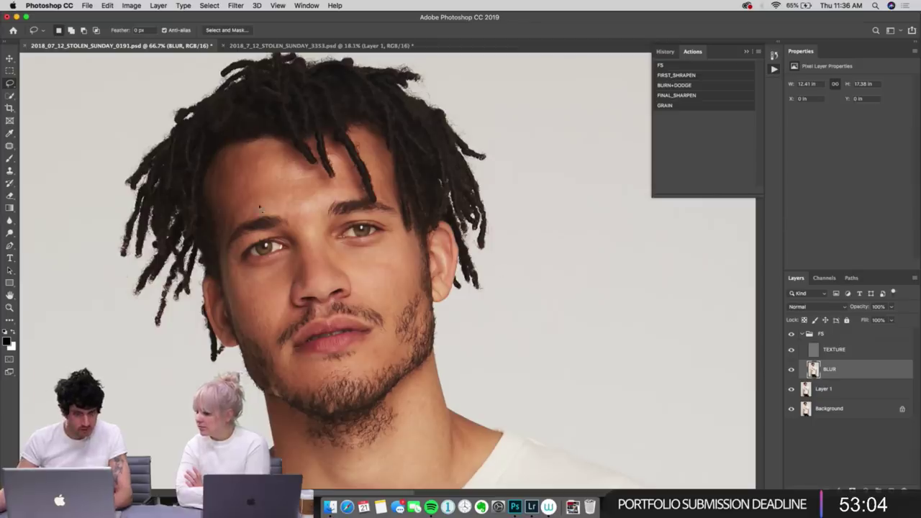
click(107, 6)
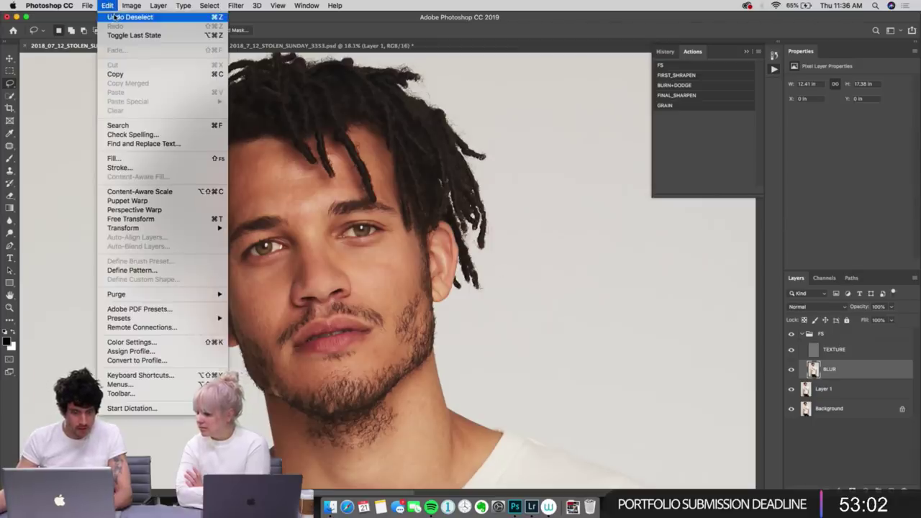
Step: Assign Shift+Cmd+F to Filter > Gaussian Blur, taking it from Fade, and save the shortcuts
click(151, 376)
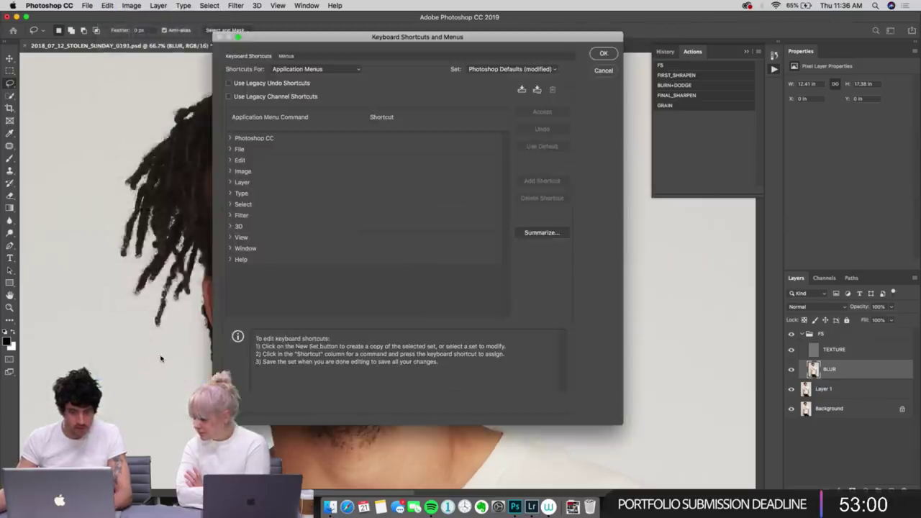
click(231, 216)
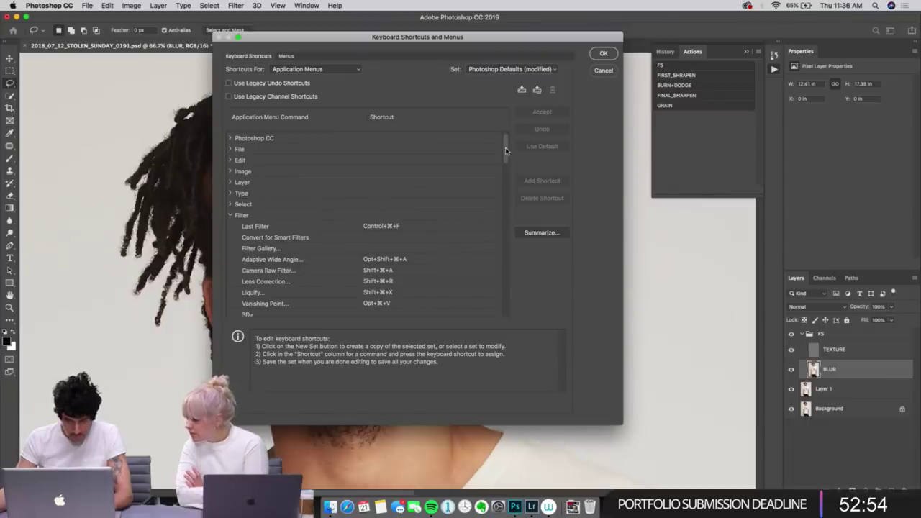
drag(508, 148, 501, 175)
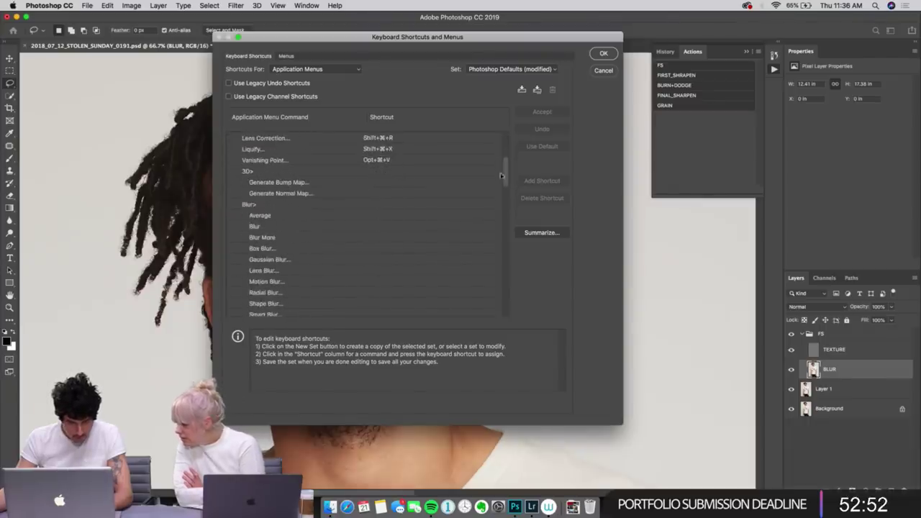
click(297, 263)
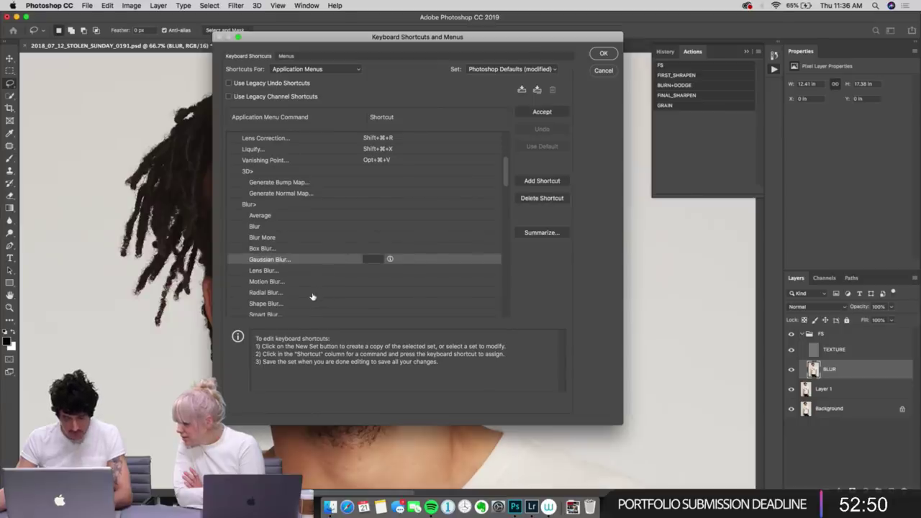
key(shift+super+f)
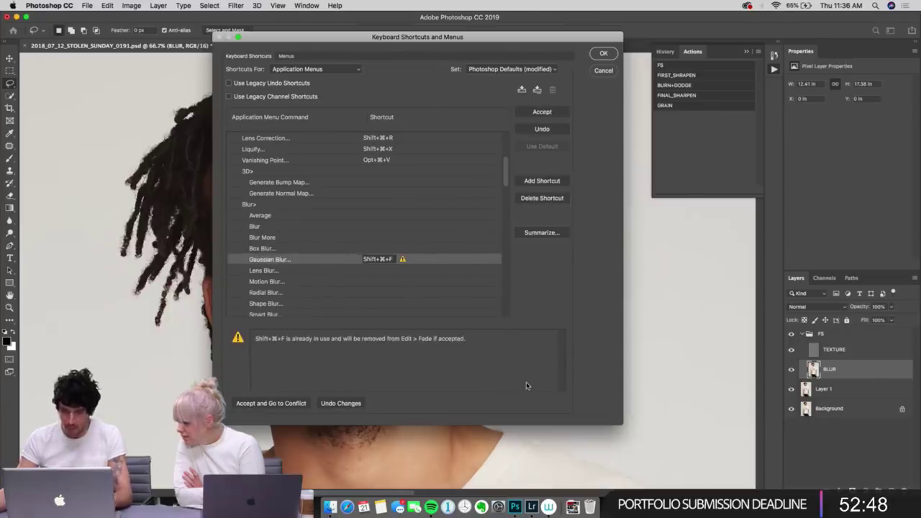
click(604, 54)
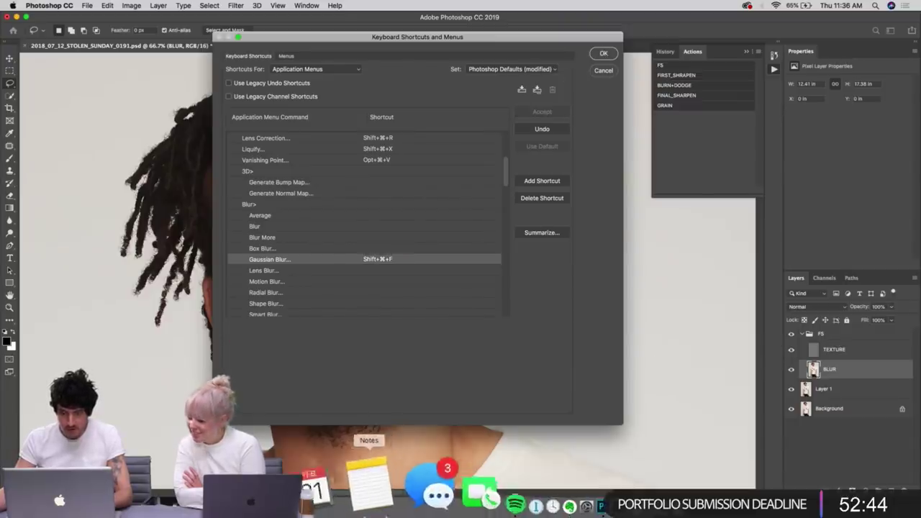
click(608, 53)
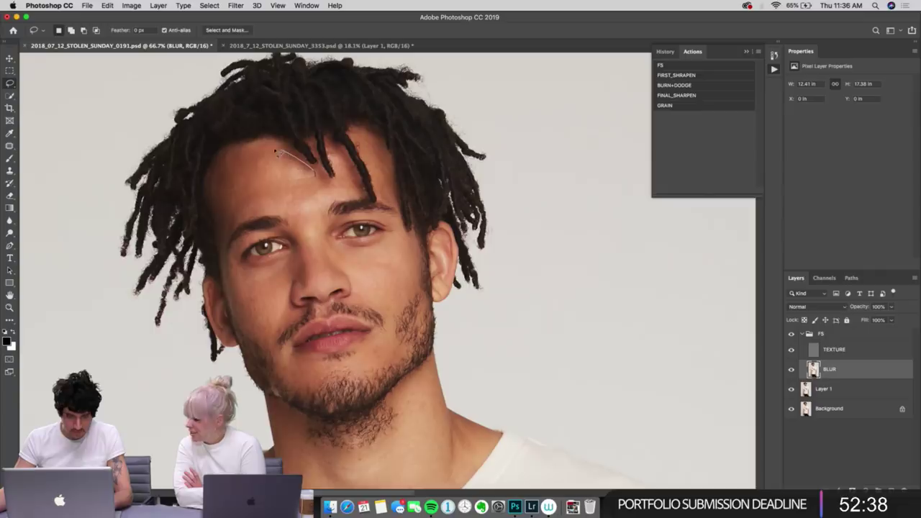
Step: Blur lassoed forehead and right under-eye patches with the 5.6 px Gaussian Blur shortcut
mouse_move(275, 152)
mouse_down()
mouse_move(246, 165)
mouse_move(230, 209)
mouse_up()
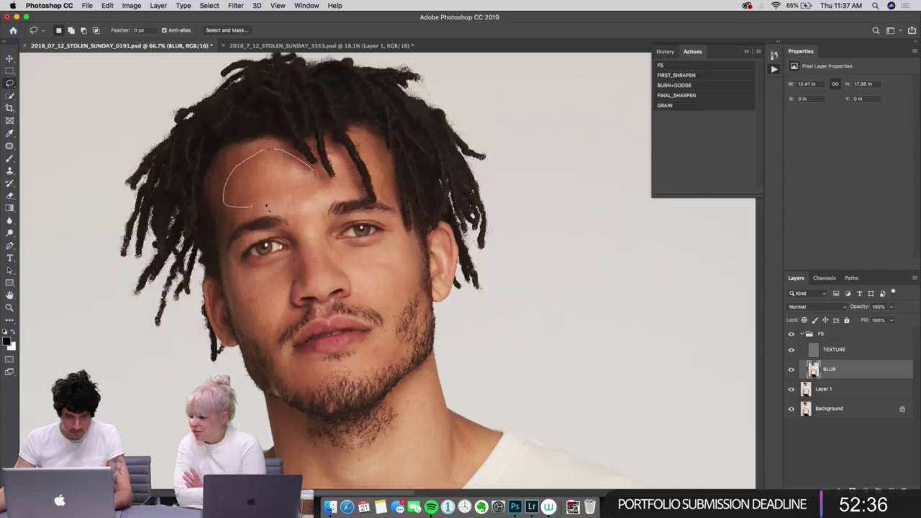
drag(317, 175, 315, 174)
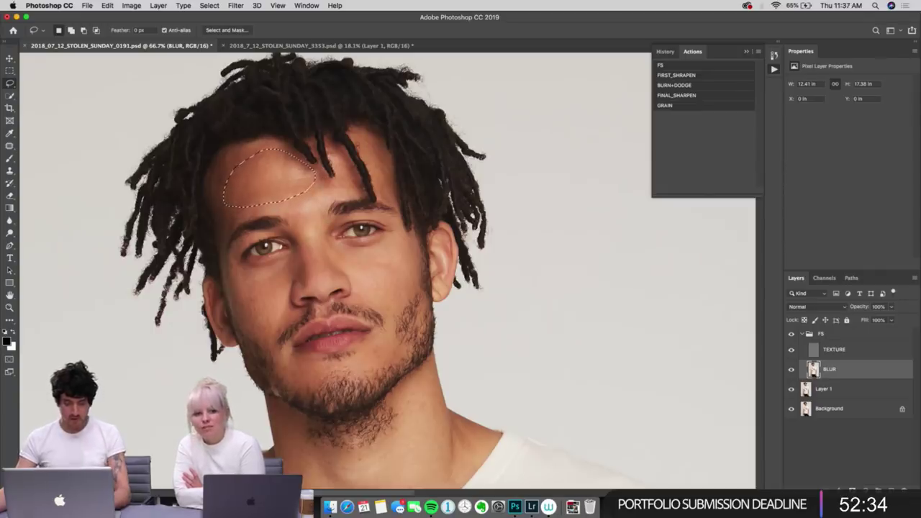
key(super+alt+f)
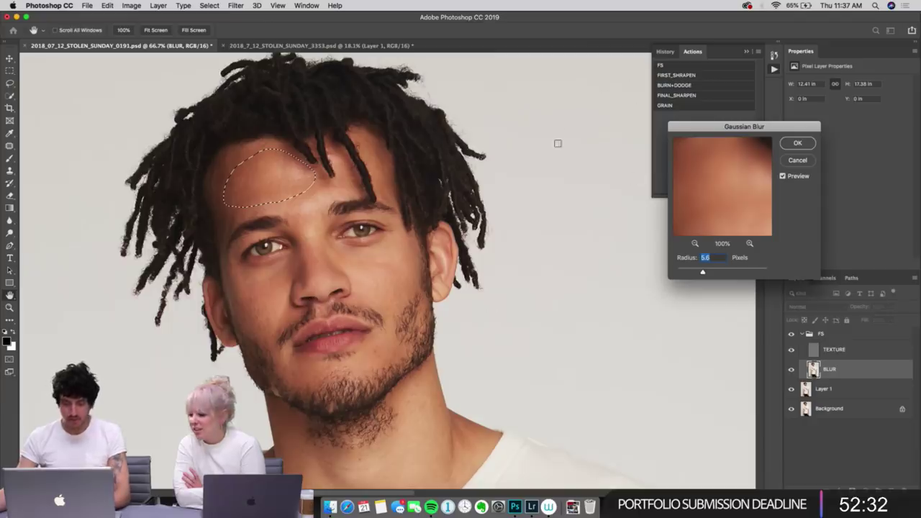
click(796, 144)
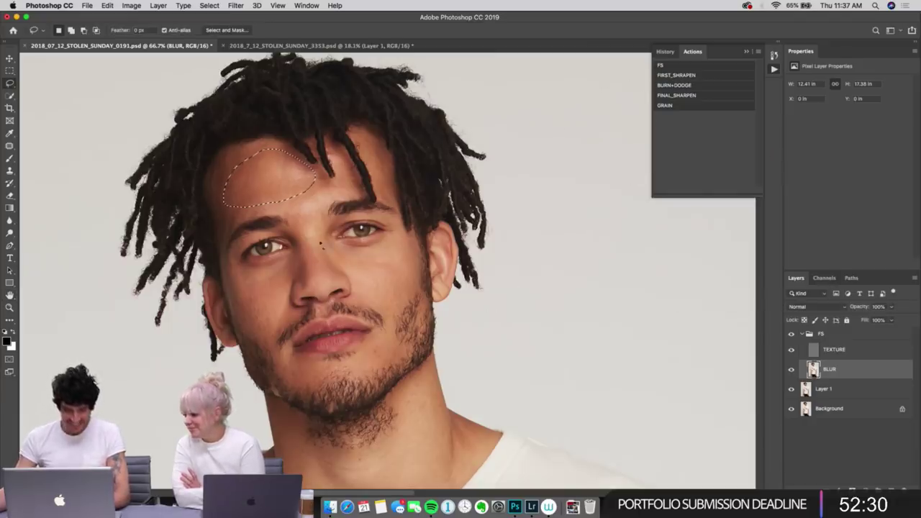
key(super+d)
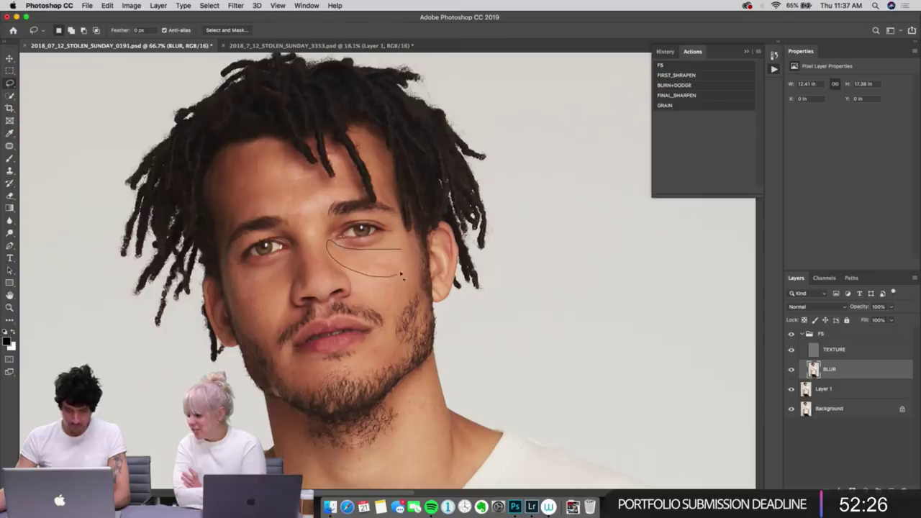
drag(403, 253, 406, 249)
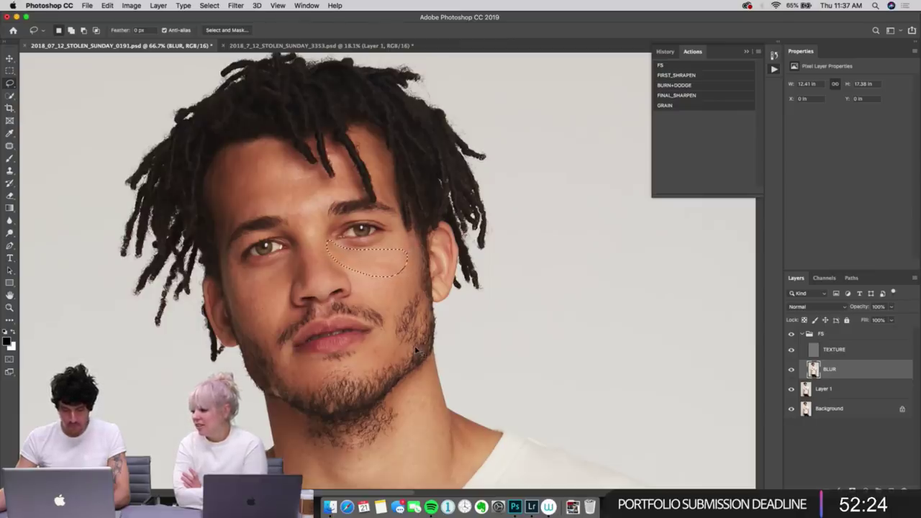
key(super+alt+f)
click(810, 144)
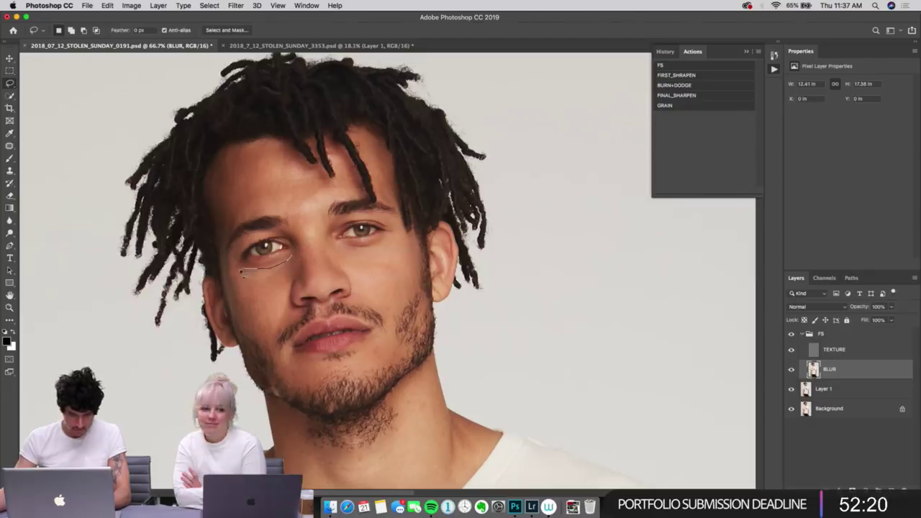
Step: Blur the left under-eye and right cheek patches the same way, then clear the leftover selection
drag(242, 272, 237, 286)
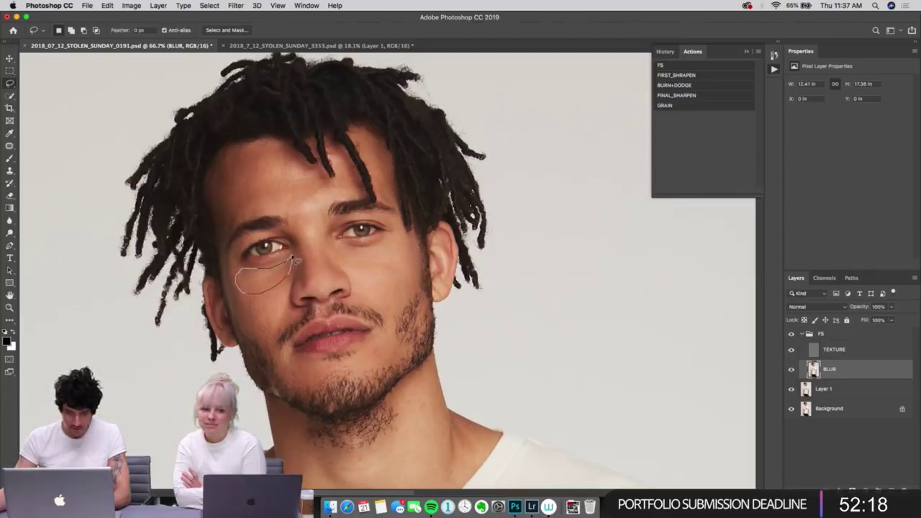
drag(294, 260, 291, 257)
key(super+alt+f)
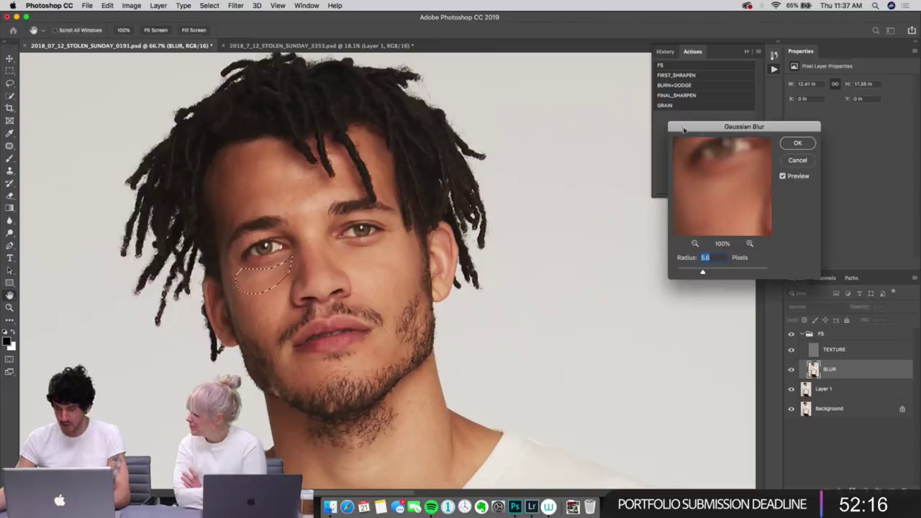
click(794, 144)
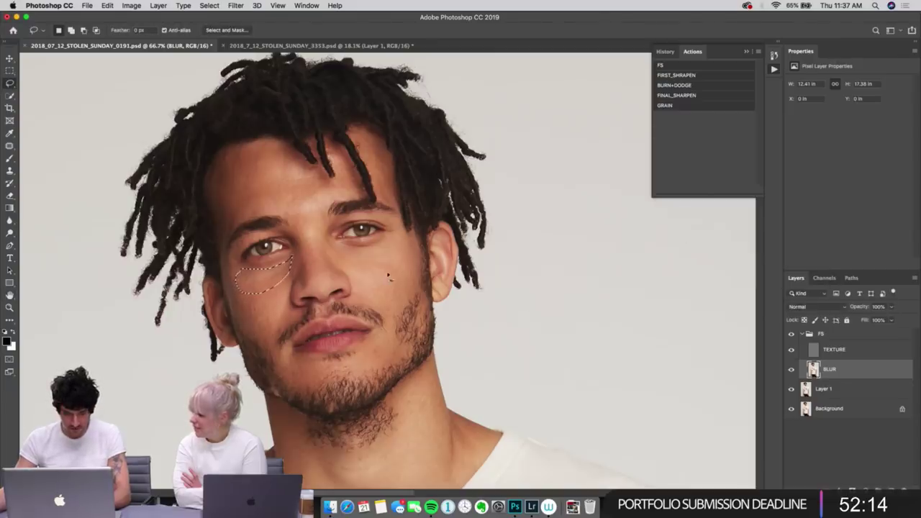
key(super+d)
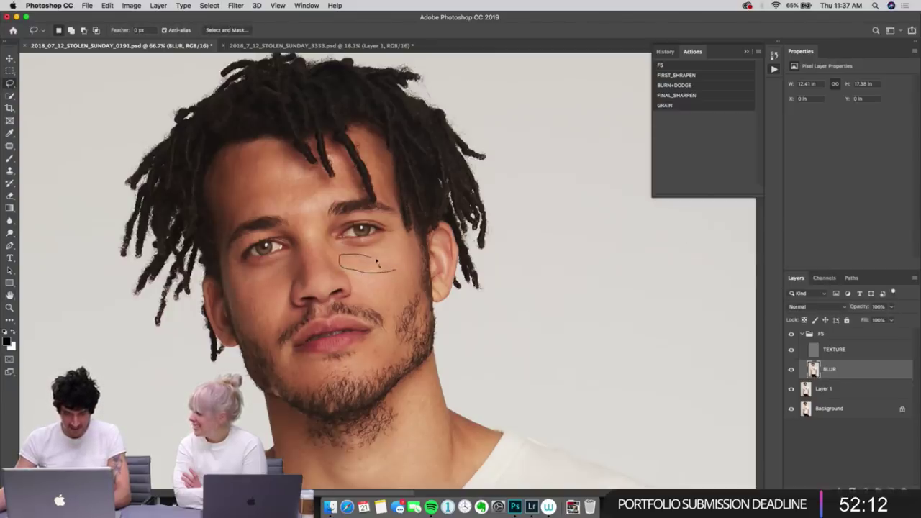
drag(376, 263, 398, 269)
key(super+alt+f)
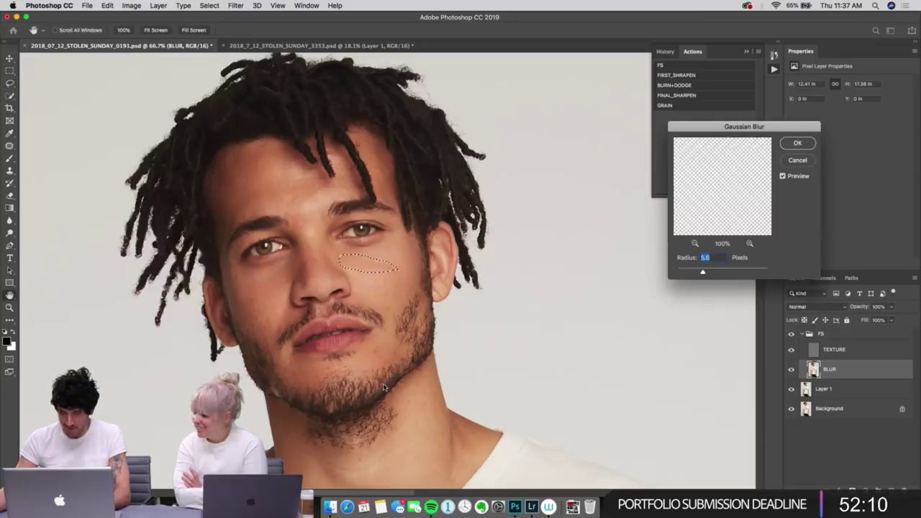
click(799, 143)
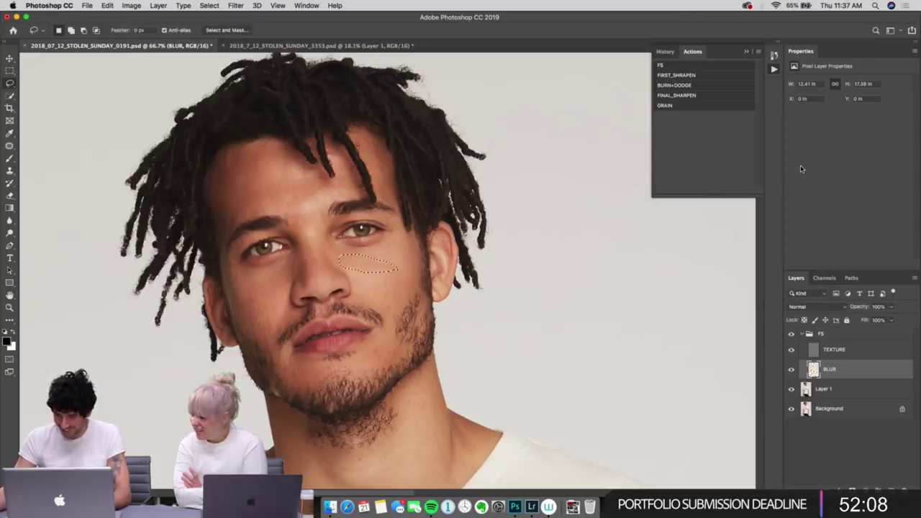
key(shift+F6)
key(Return)
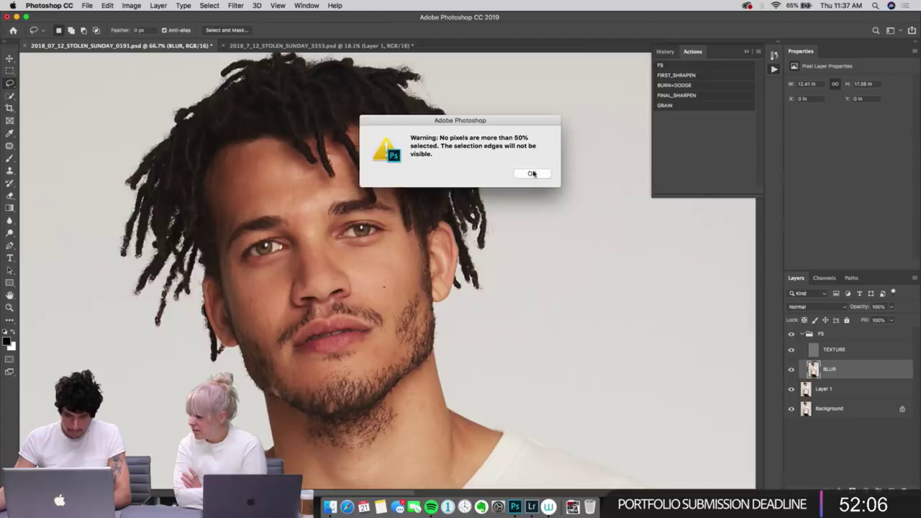
key(Return)
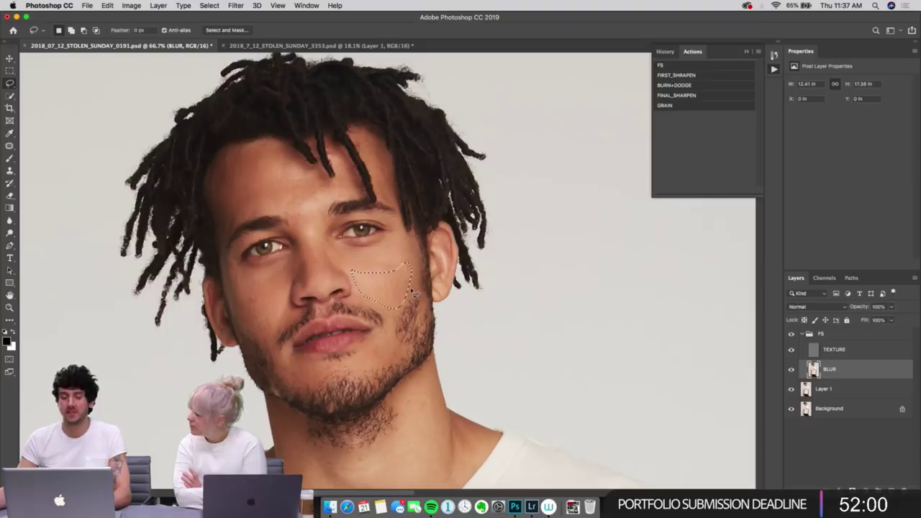
Step: Blur the right cheek with the Gaussian Blur radius set to 6.4 px
key(super+alt+f)
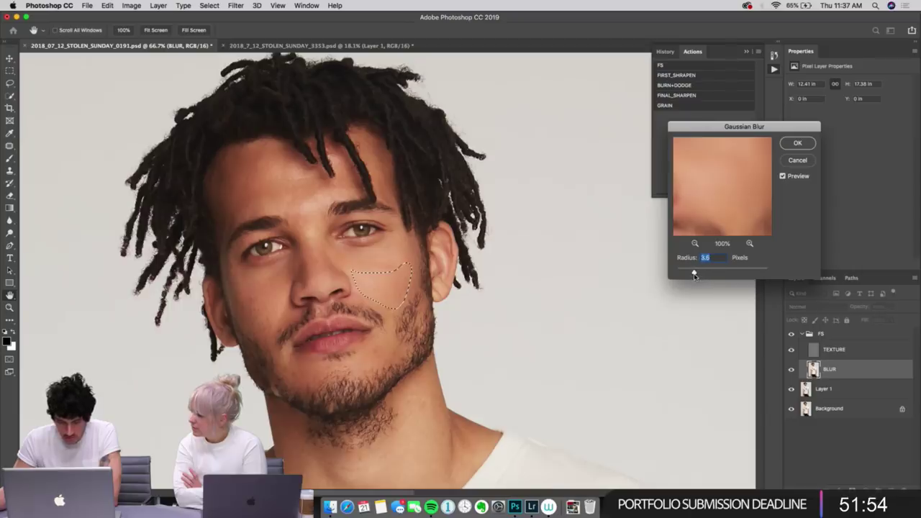
drag(694, 274, 710, 274)
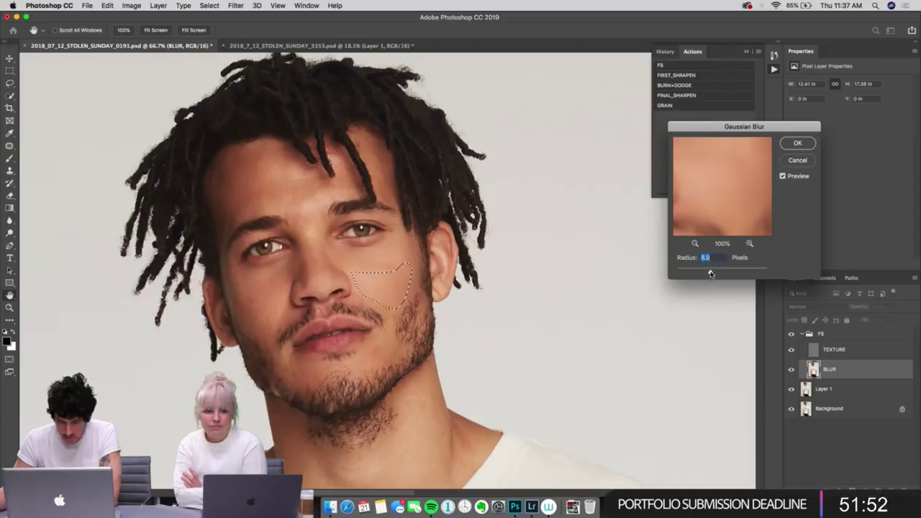
drag(709, 274, 728, 274)
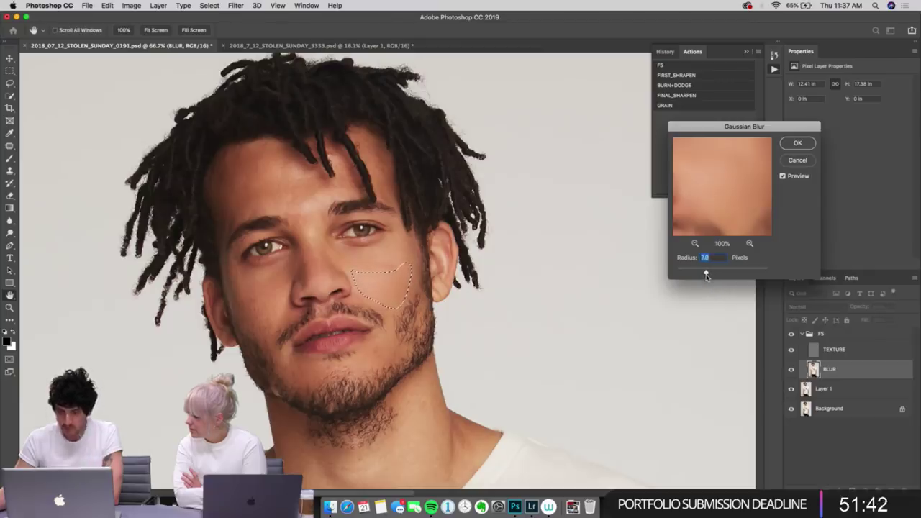
drag(705, 276, 703, 278)
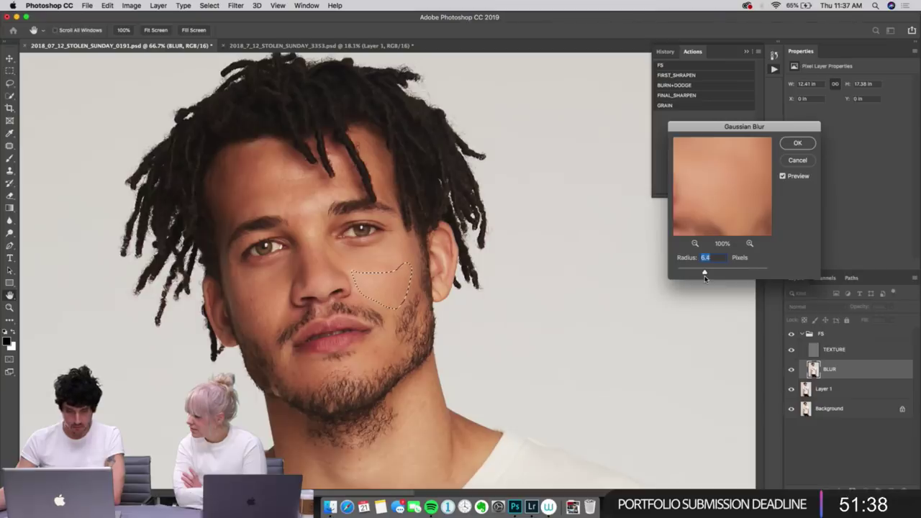
click(798, 143)
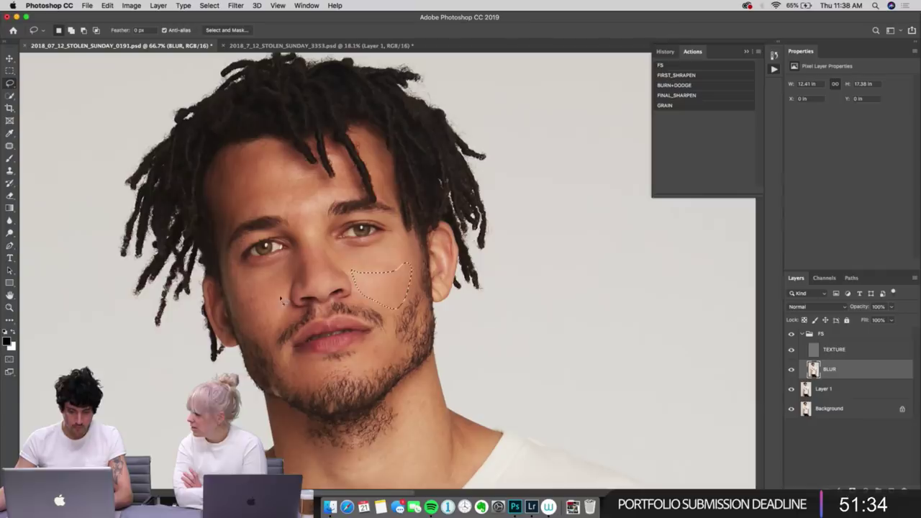
Step: Reapply the 6.4 px blur to a left cheek patch and a chin patch
mouse_move(279, 294)
mouse_down()
mouse_move(242, 309)
mouse_move(243, 330)
mouse_move(262, 341)
mouse_move(280, 297)
mouse_up()
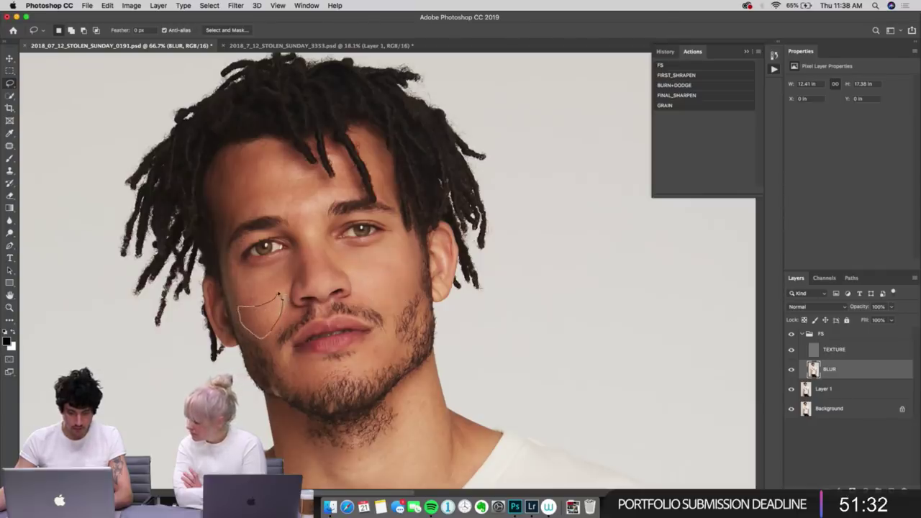
key(ctrl+alt+super+f)
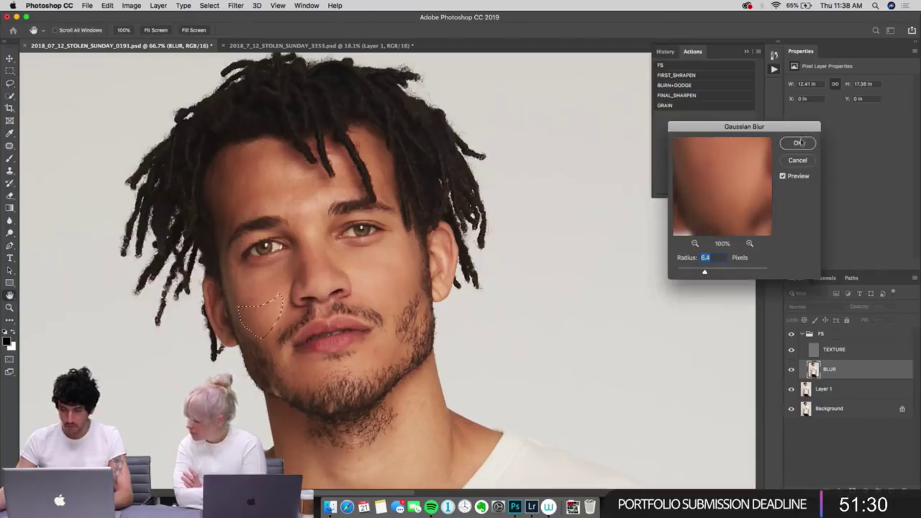
key(Return)
key(super+d)
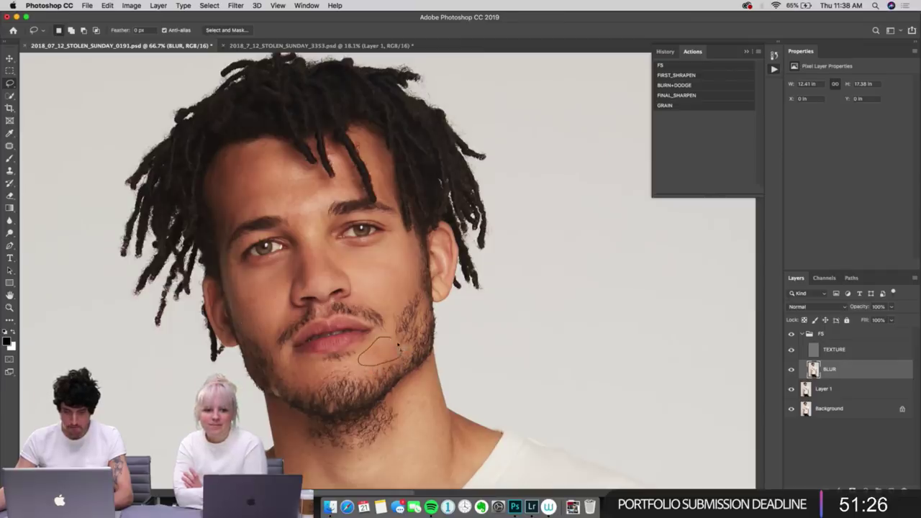
key(ctrl+alt+super+f)
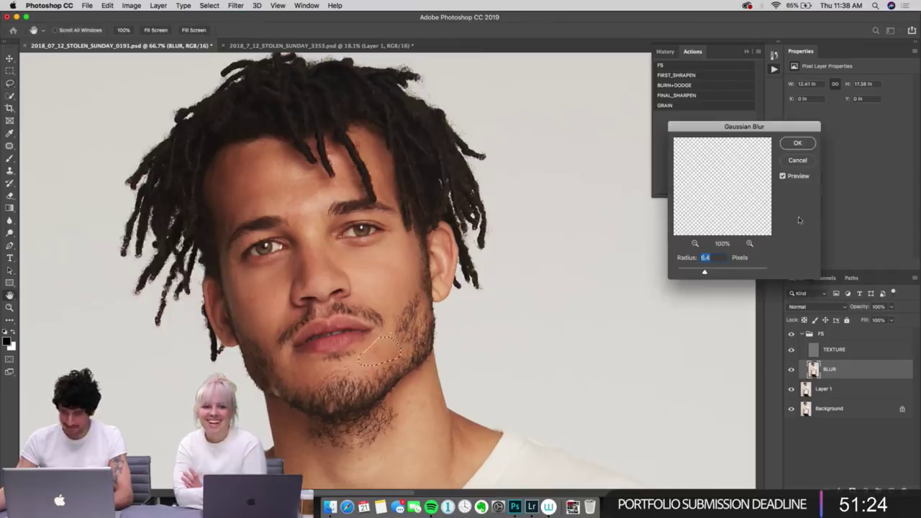
click(796, 142)
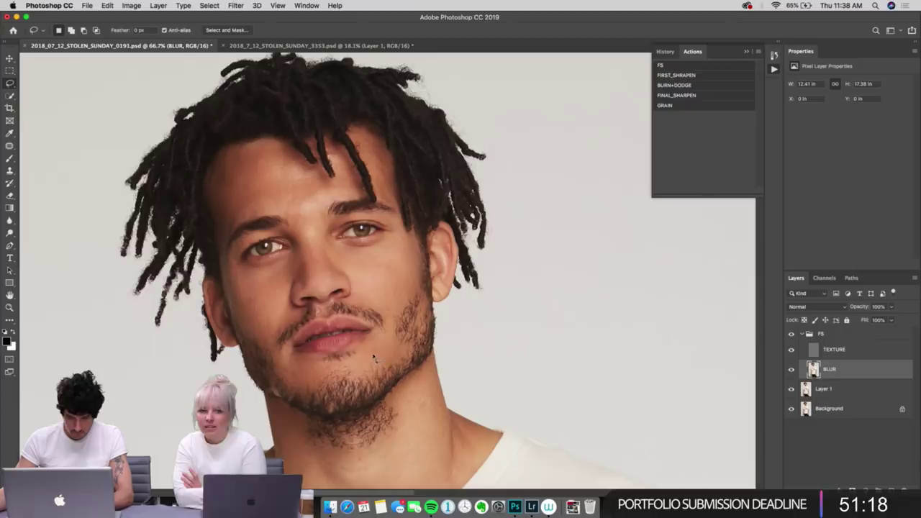
Step: Blur another chin patch and a cheek patch beside the mouth, then view at 100%
drag(375, 347, 387, 360)
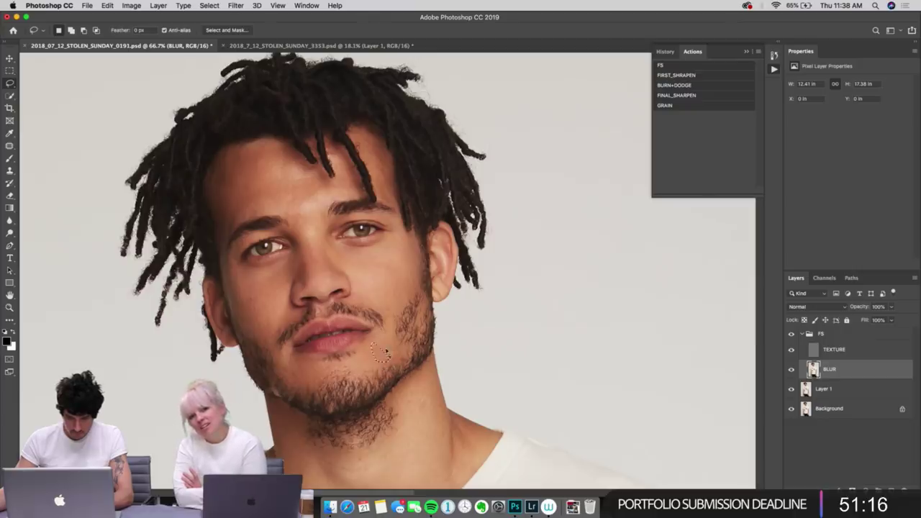
key(super+alt+f)
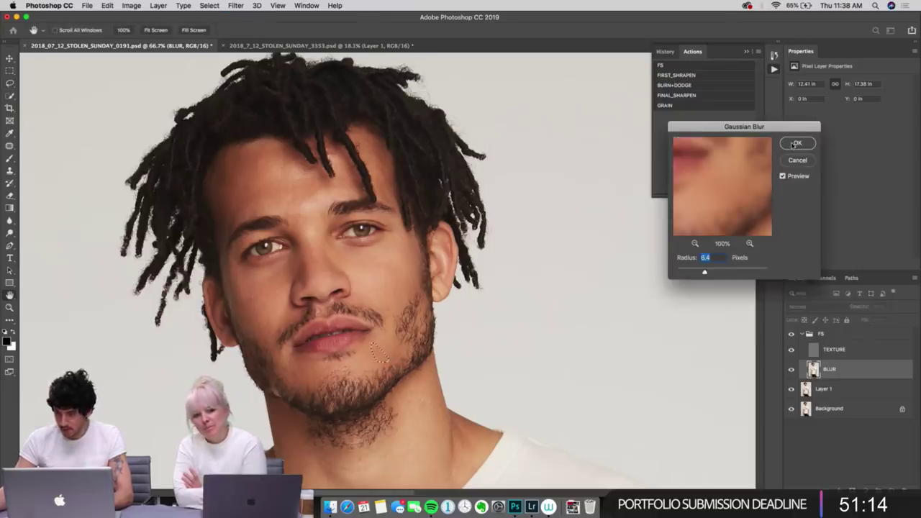
click(797, 144)
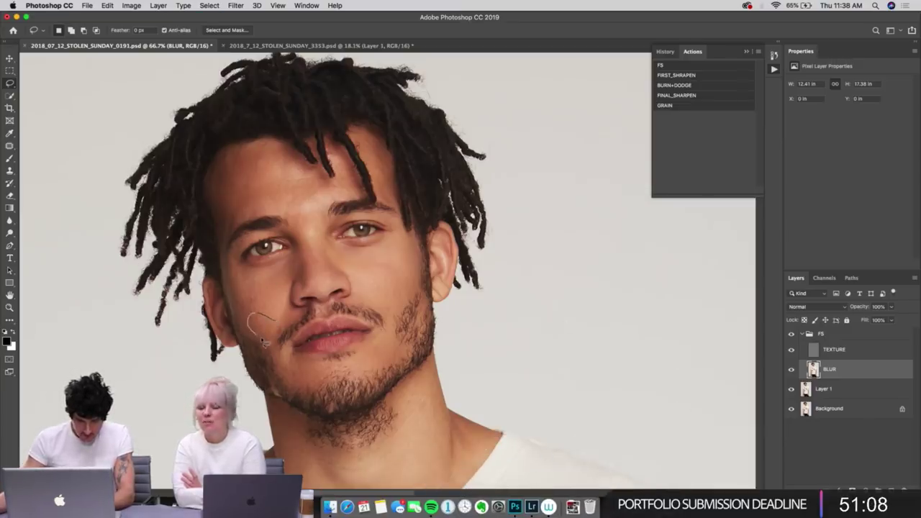
drag(263, 342, 273, 328)
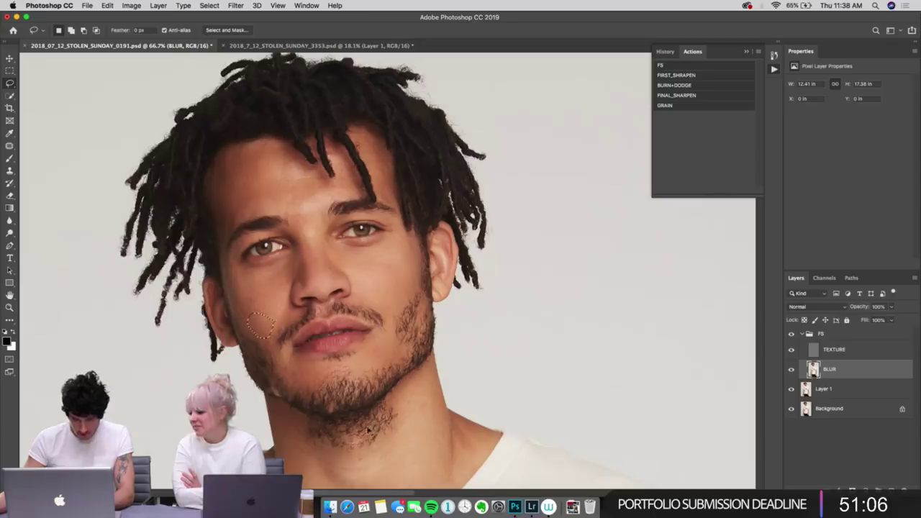
key(super+alt+f)
click(799, 143)
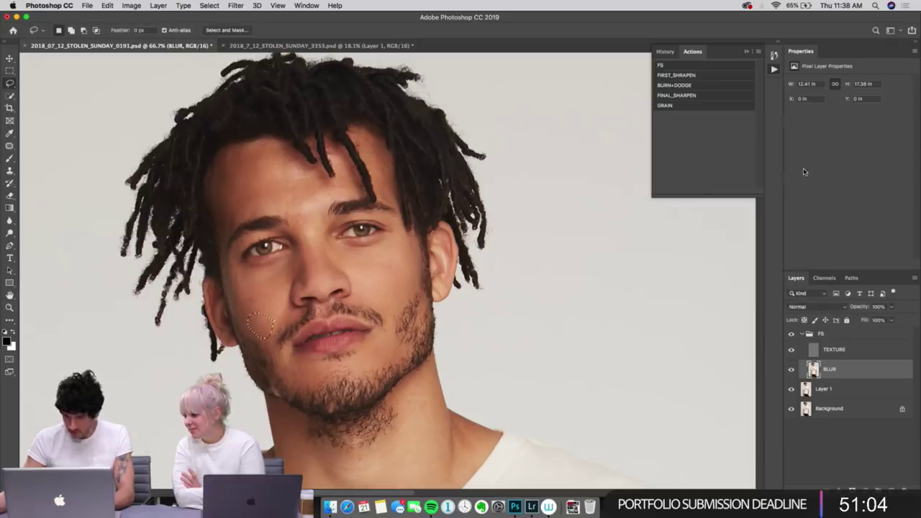
key(super+1)
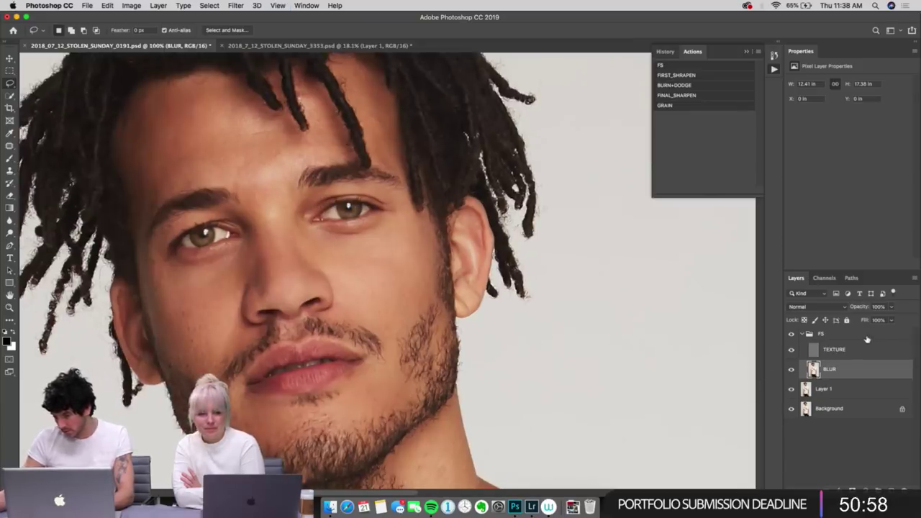
Step: Compare the FS group's smoothing up close at 300%, then select the BLUR layer
click(801, 339)
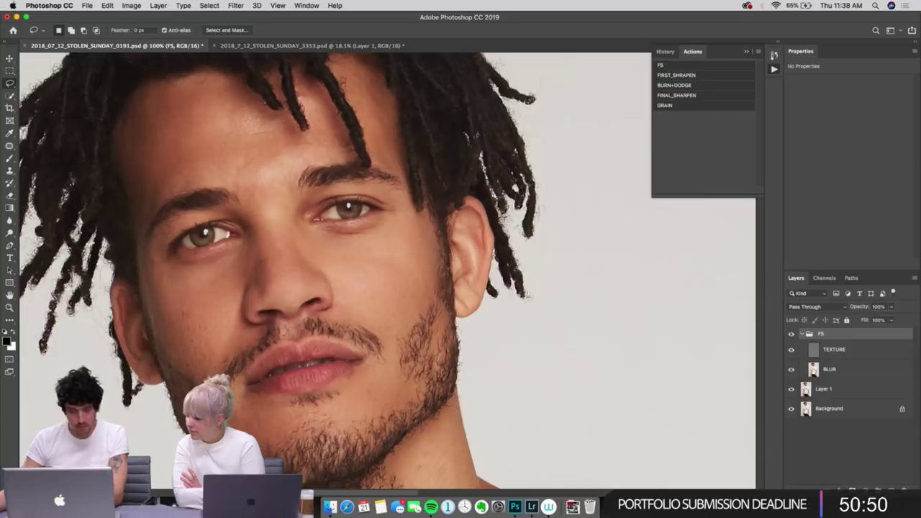
key(super+alt+shift+e)
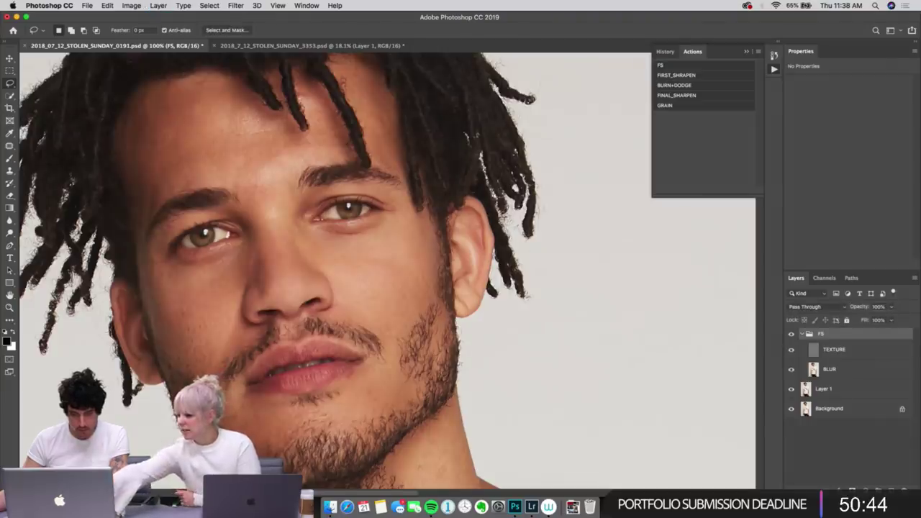
key(super+equal)
key(super+equal)
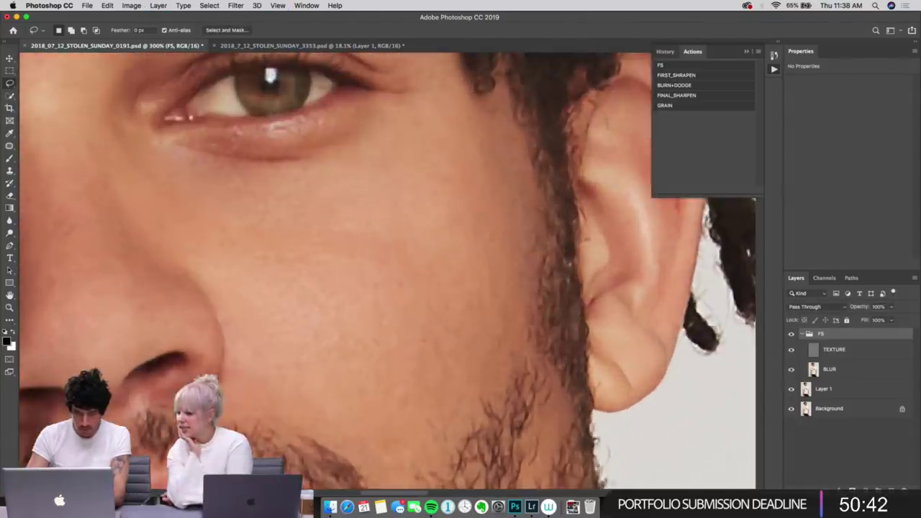
key(super+alt+shift+e)
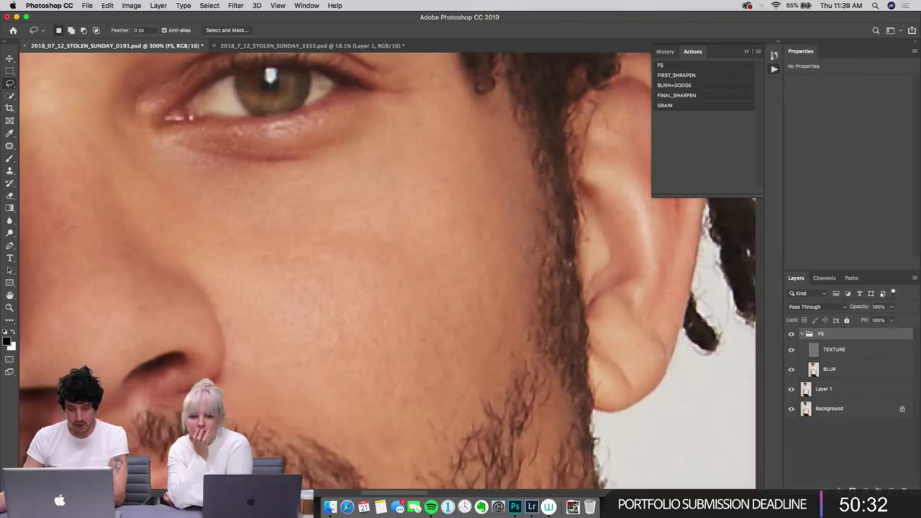
scroll(346, 295, down, 5)
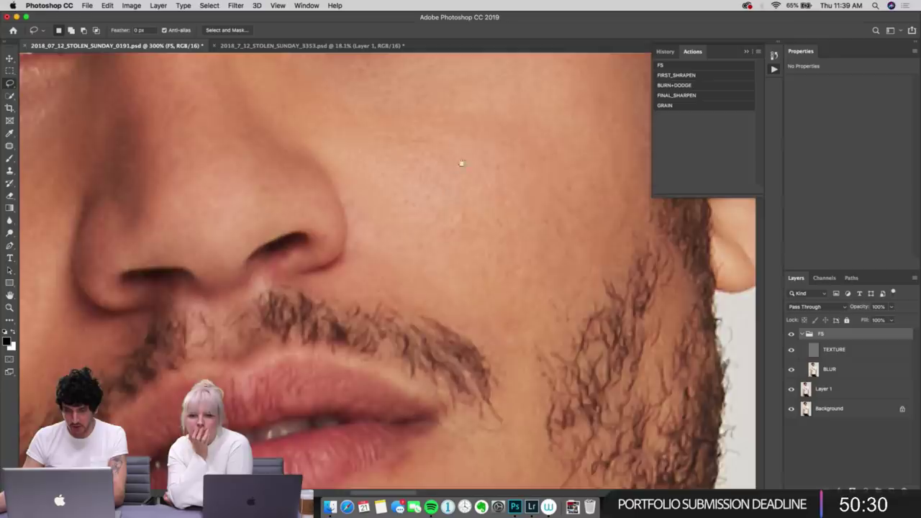
scroll(442, 201, up, 4)
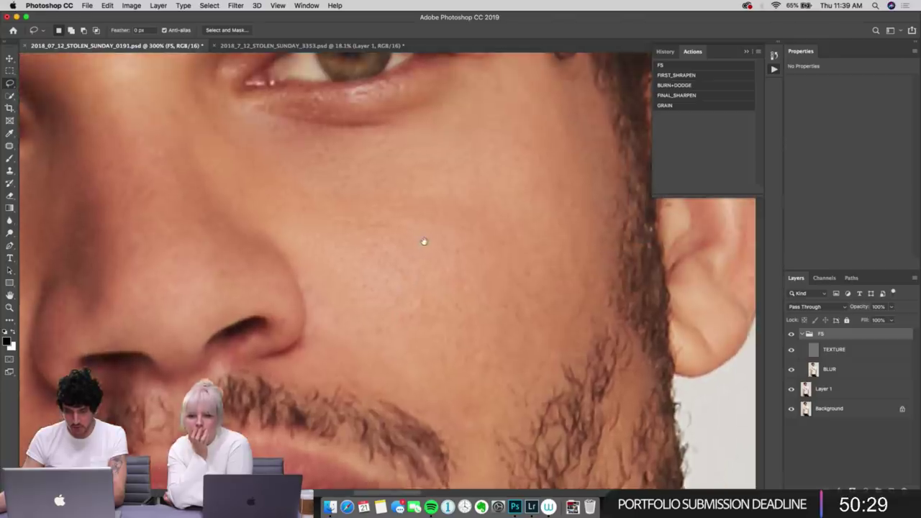
click(859, 371)
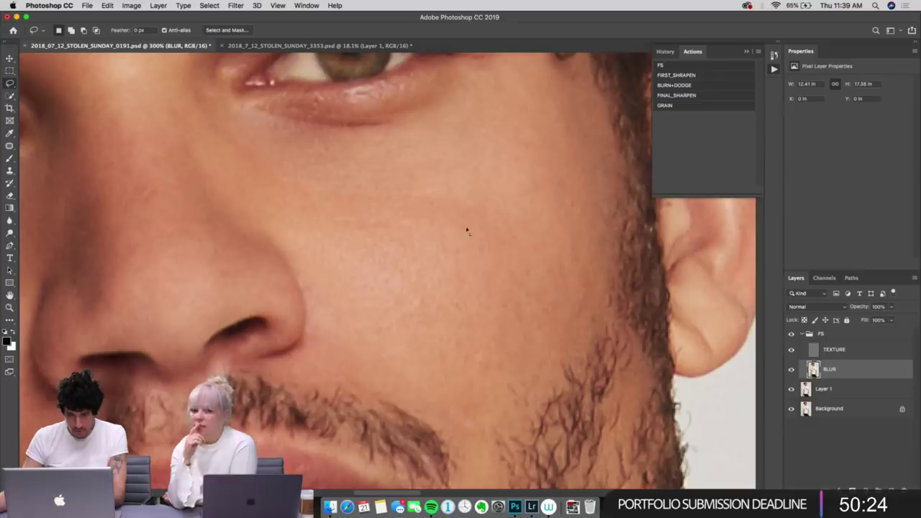
Step: Switch to a small 2%-flow brush and sample the skin tone from the cheek beside the nose
key(b)
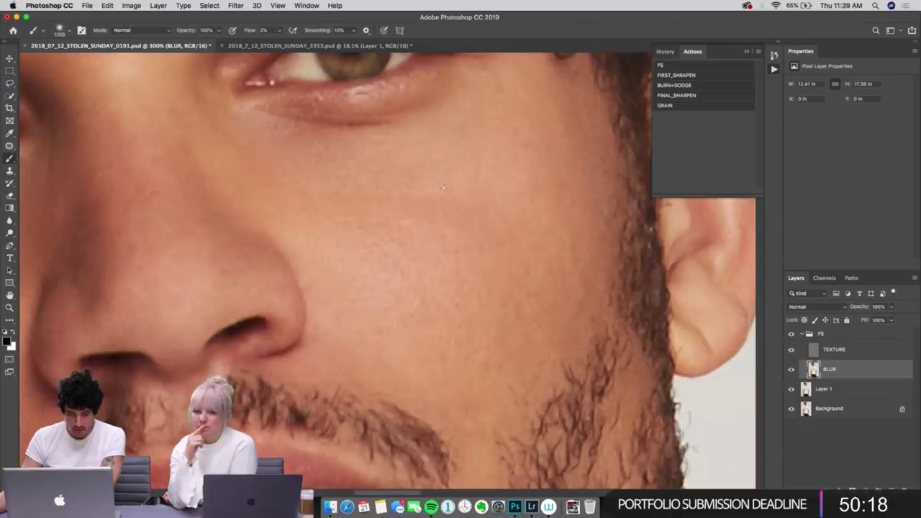
key(bracketleft)
key(bracketleft)
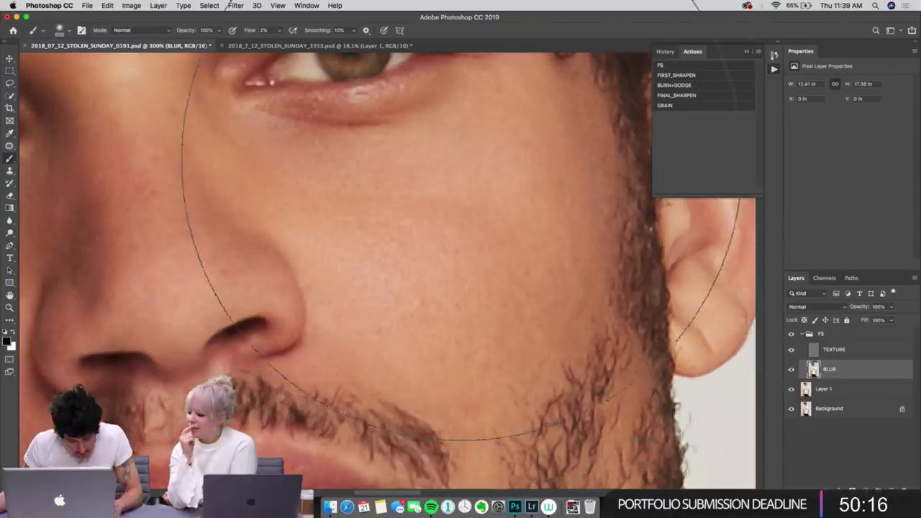
key(bracketleft)
key(bracketleft)
key(bracketleft)
key(bracketleft)
key(bracketleft)
key(bracketleft)
key(bracketleft)
key(bracketleft)
key(bracketleft)
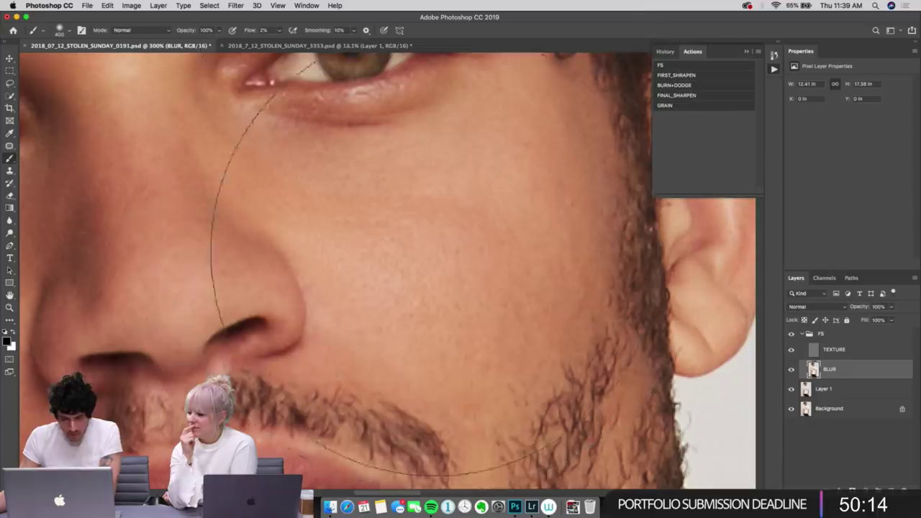
key(bracketleft)
key(bracketleft)
key(bracketleft)
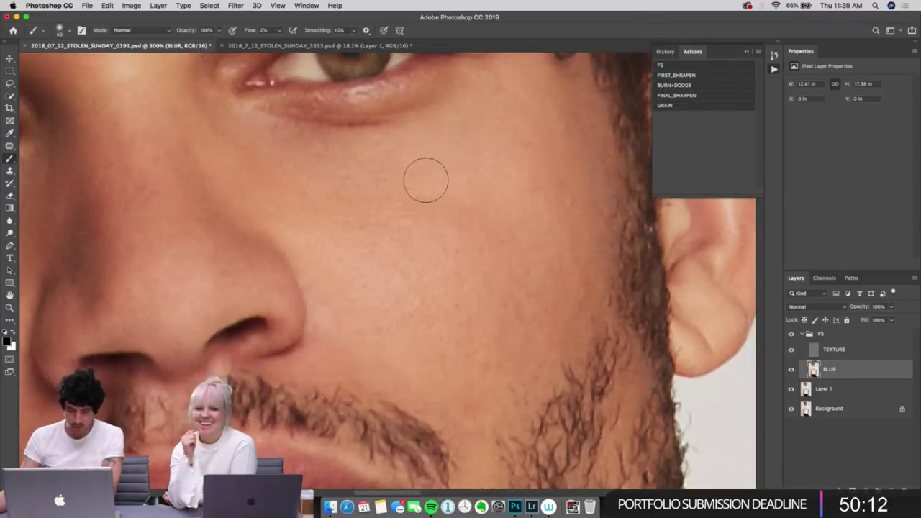
key(bracketleft)
key(bracketleft)
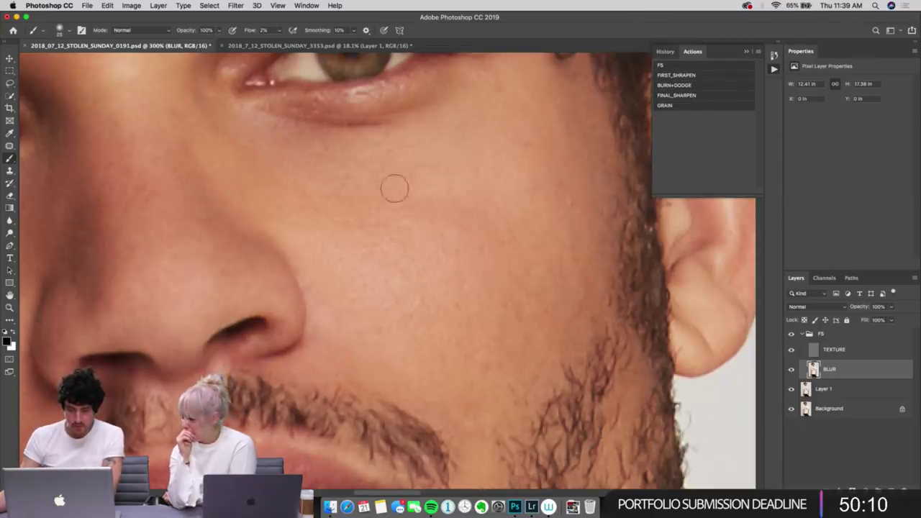
alt+click(447, 184)
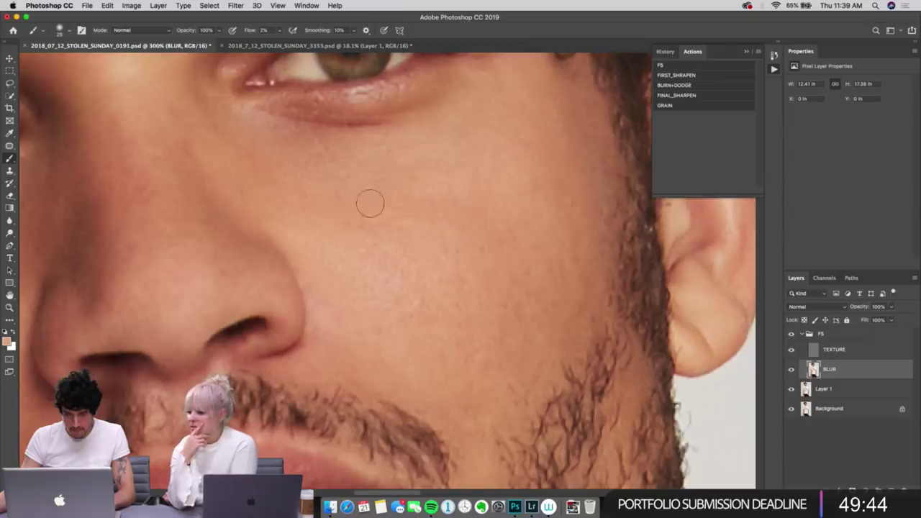
alt+click(432, 187)
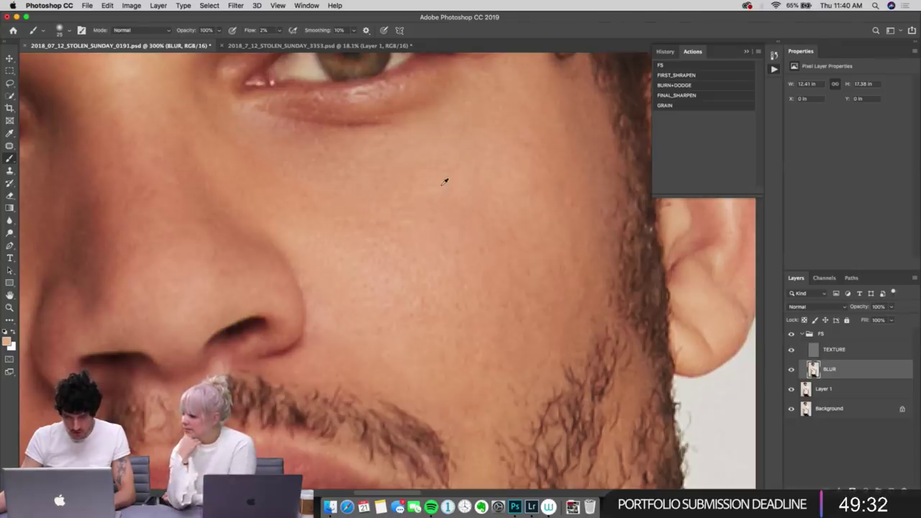
alt+click(443, 184)
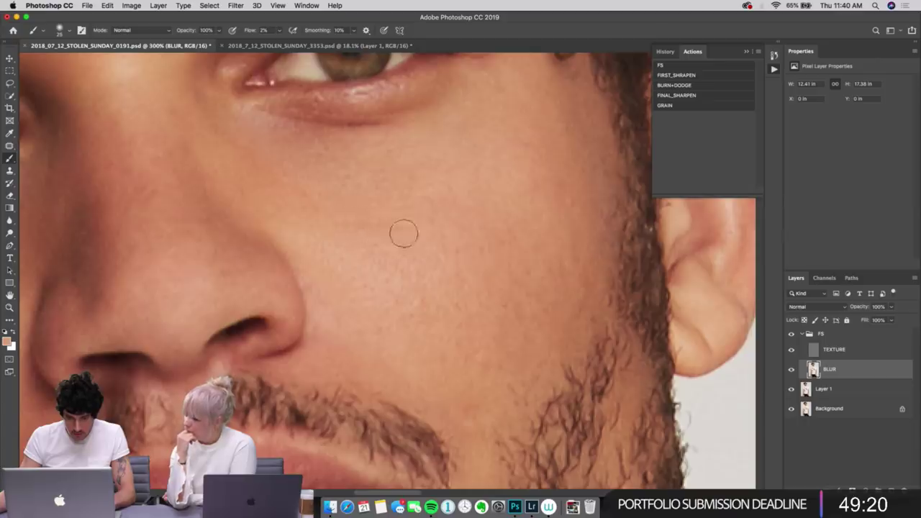
click(871, 335)
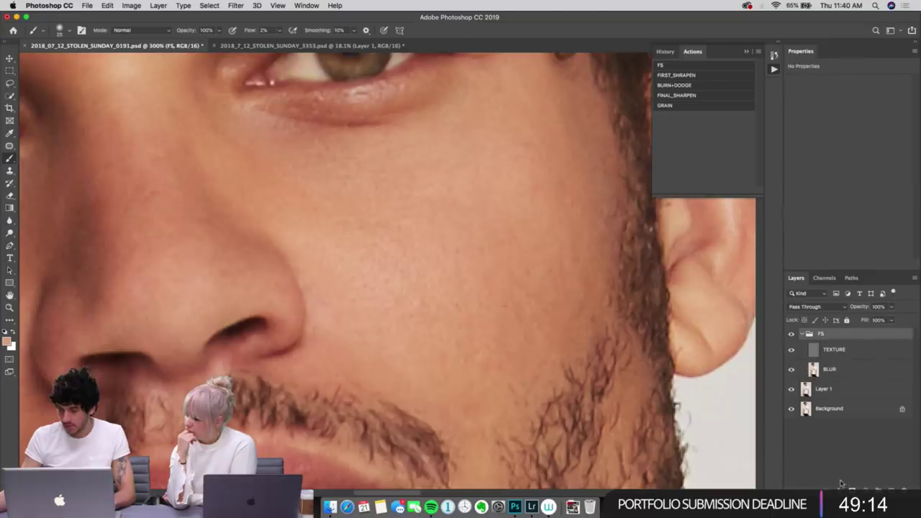
key(ctrl+comma)
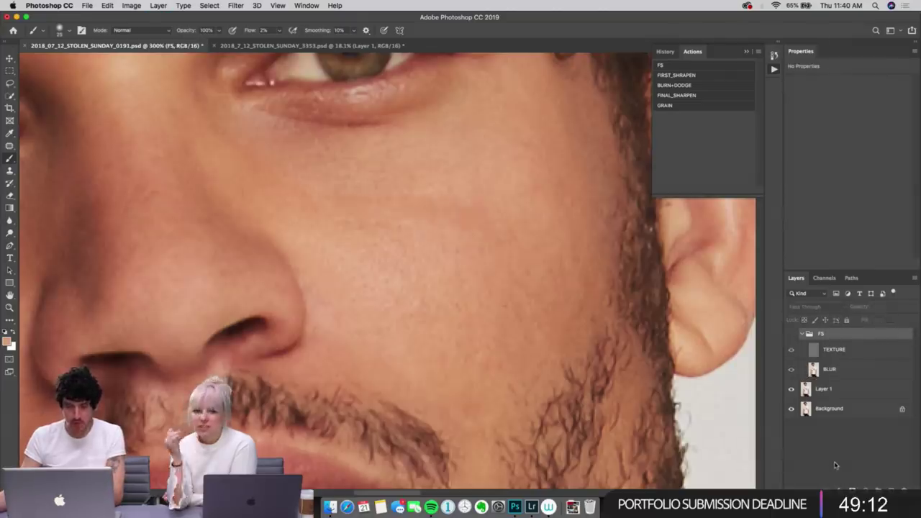
key(ctrl+comma)
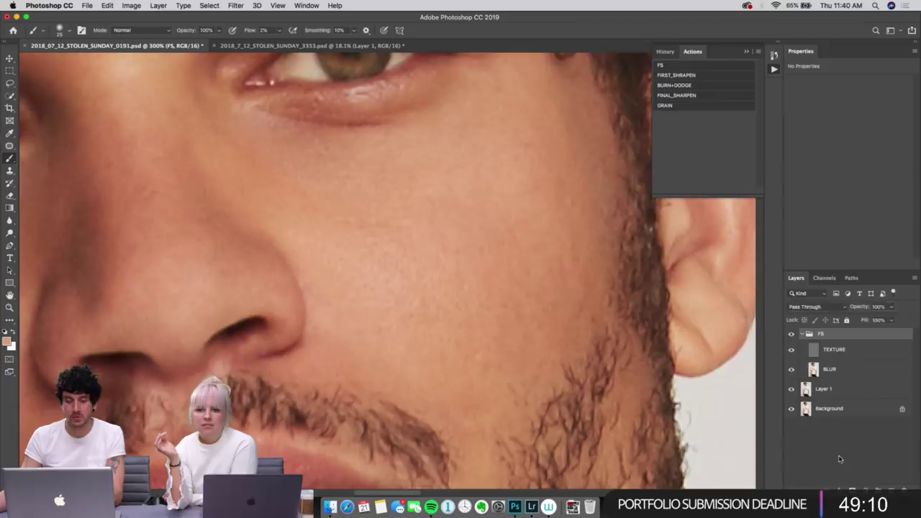
key(ctrl+comma)
key(ctrl+comma)
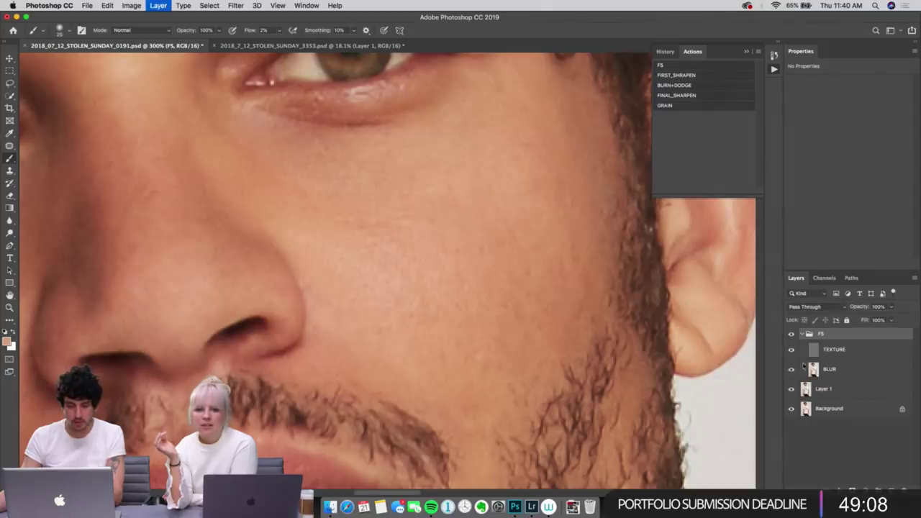
click(248, 157)
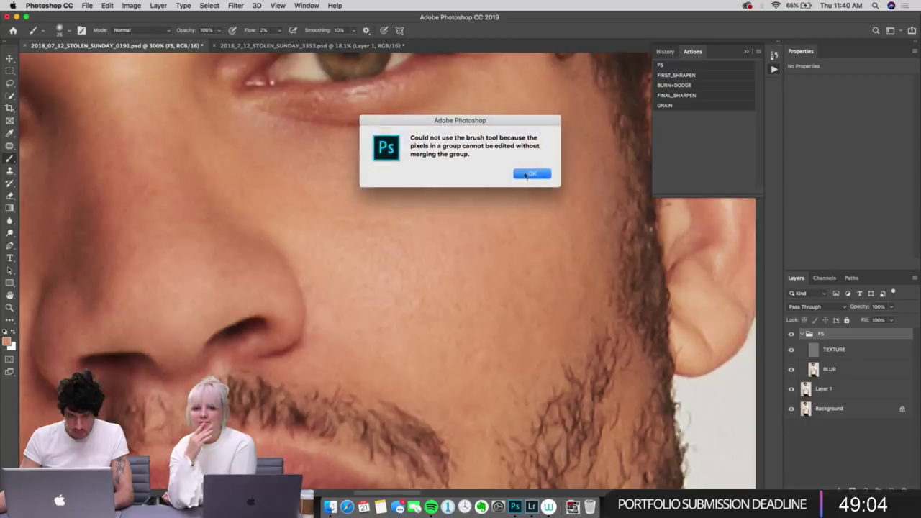
click(530, 174)
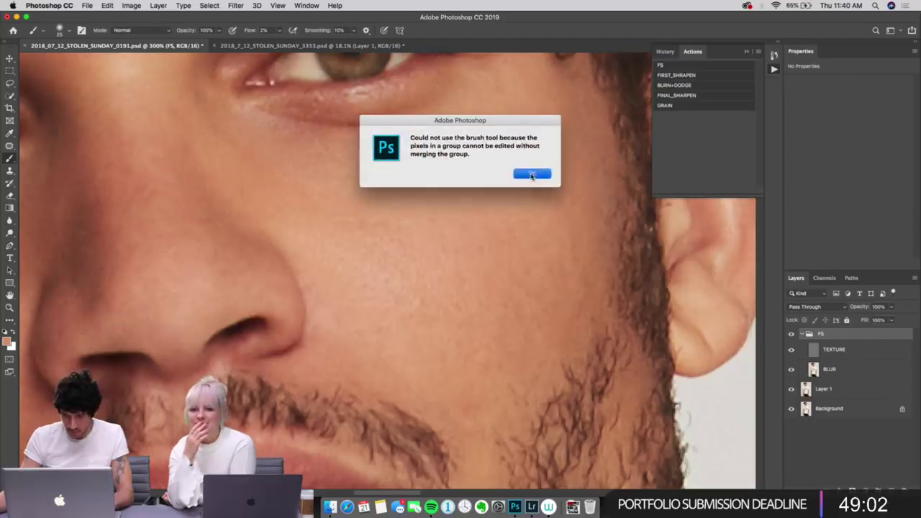
click(845, 369)
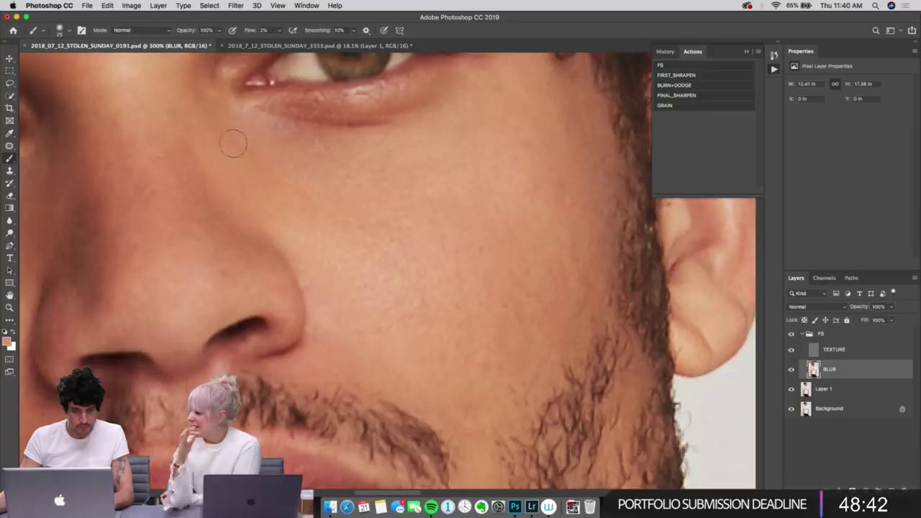
Step: Compare the FS group on and off, then make the BLUR layer active
click(846, 334)
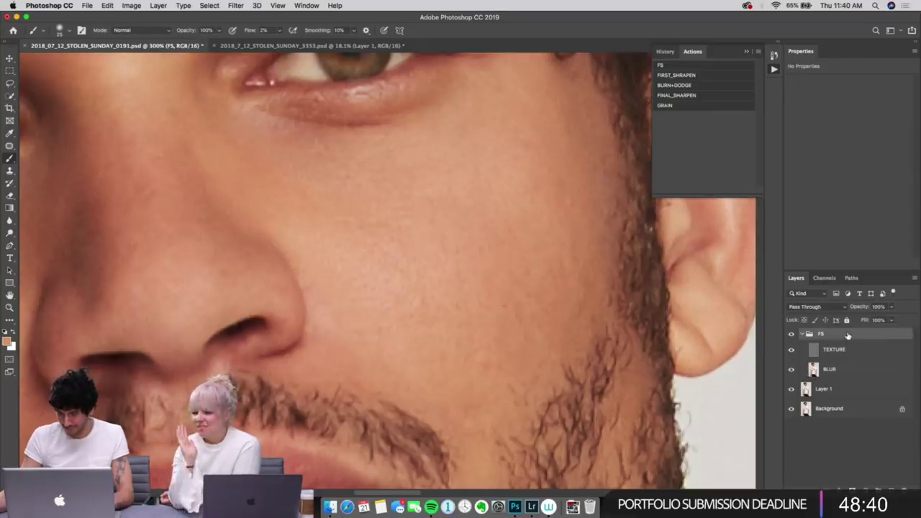
click(791, 334)
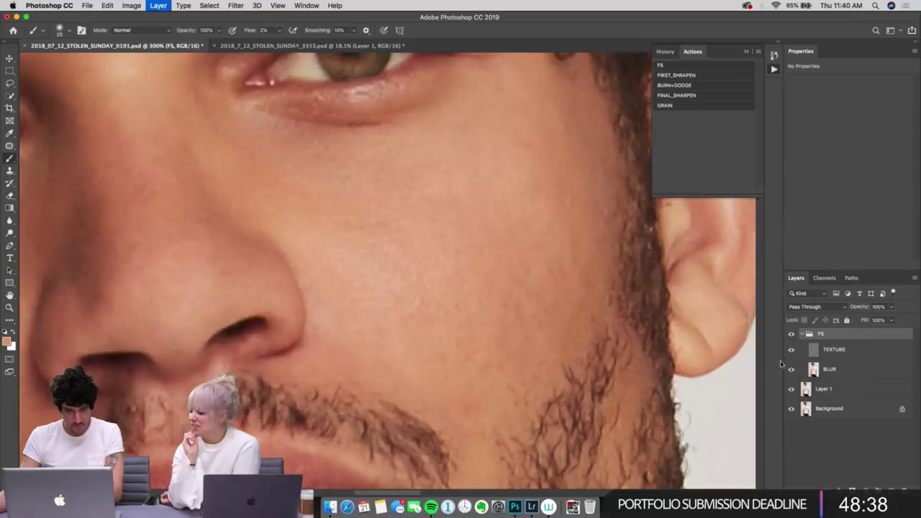
scroll(468, 319, left, 5)
scroll(468, 319, up, 2)
scroll(468, 318, left, 5)
scroll(475, 310, up, 1)
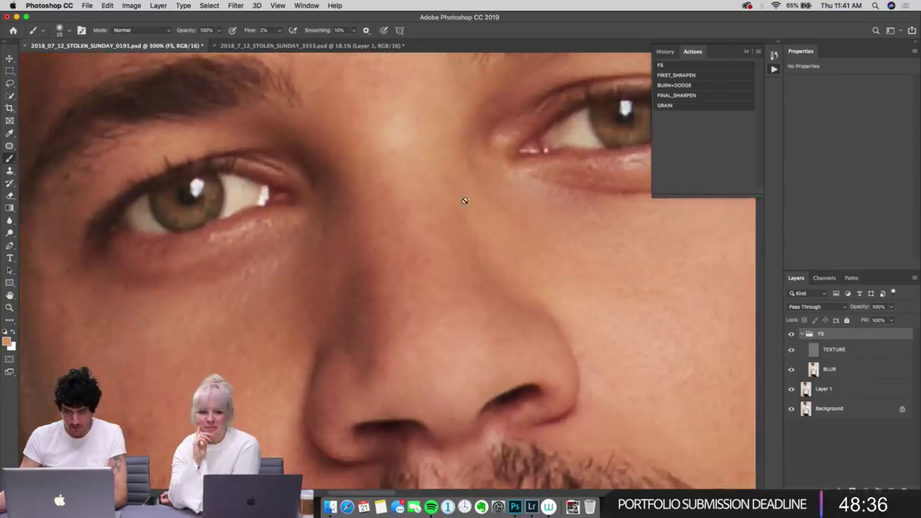
click(870, 380)
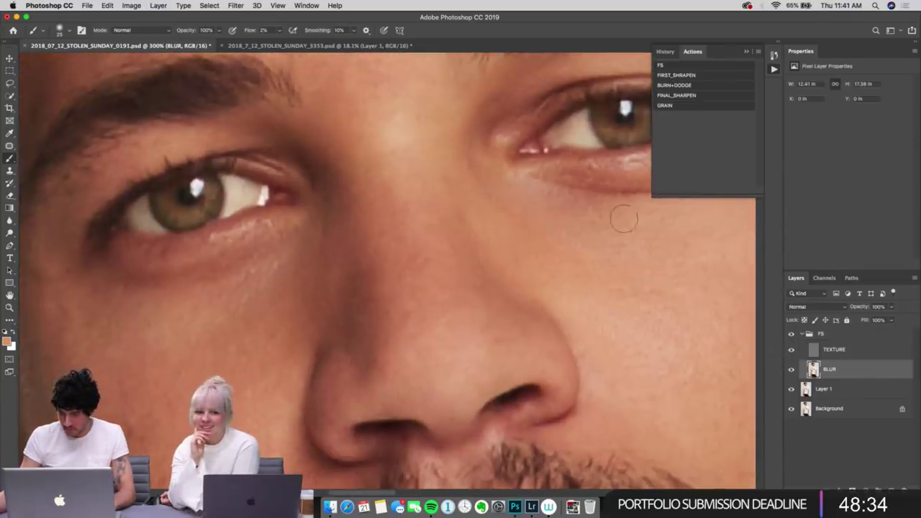
Step: Lasso the bridge of the nose, blur it with a 6.4 px Gaussian Blur, and deselect
key(l)
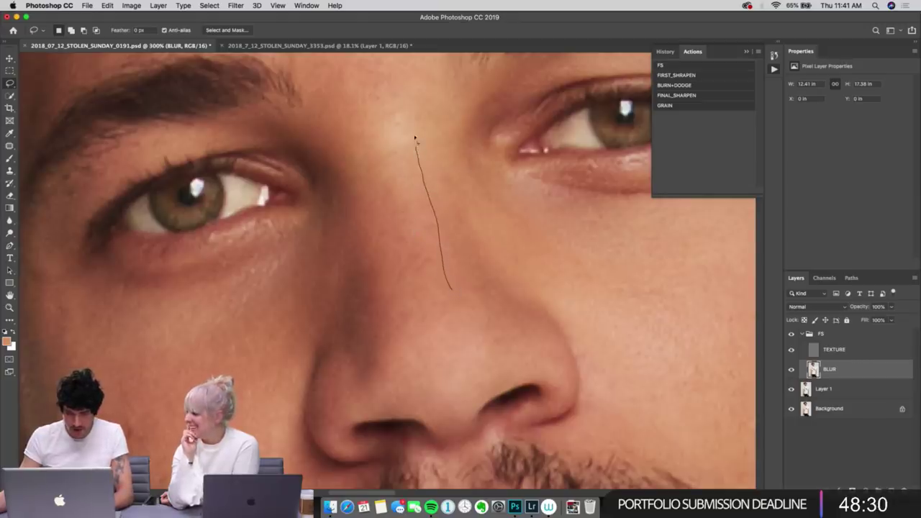
mouse_move(415, 138)
mouse_down()
mouse_move(406, 110)
mouse_move(385, 105)
mouse_up()
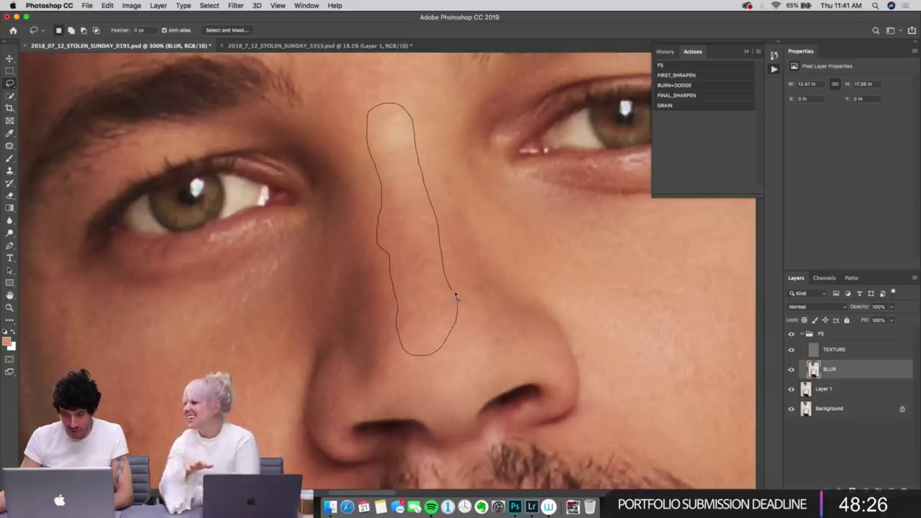
drag(475, 284, 472, 287)
mouse_move(418, 296)
mouse_down()
mouse_move(462, 307)
mouse_move(636, 393)
mouse_move(436, 309)
mouse_move(417, 286)
mouse_up()
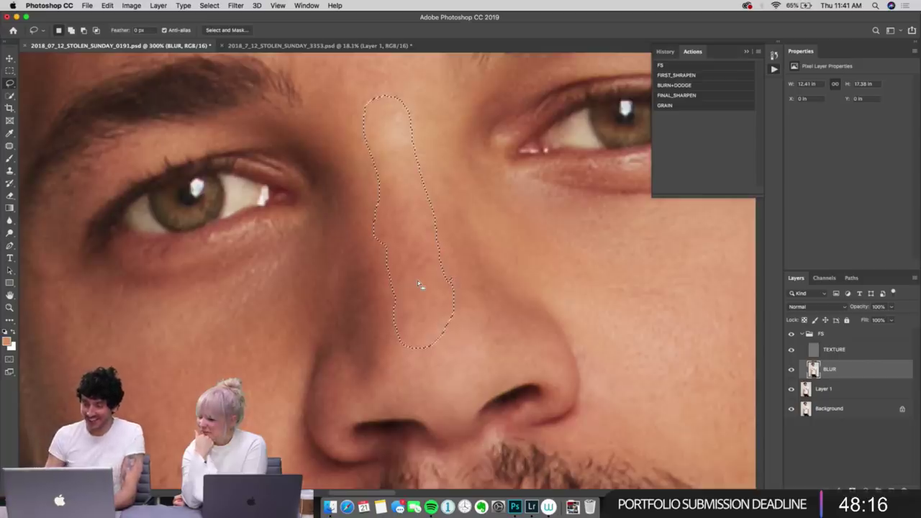
key(super+alt+f)
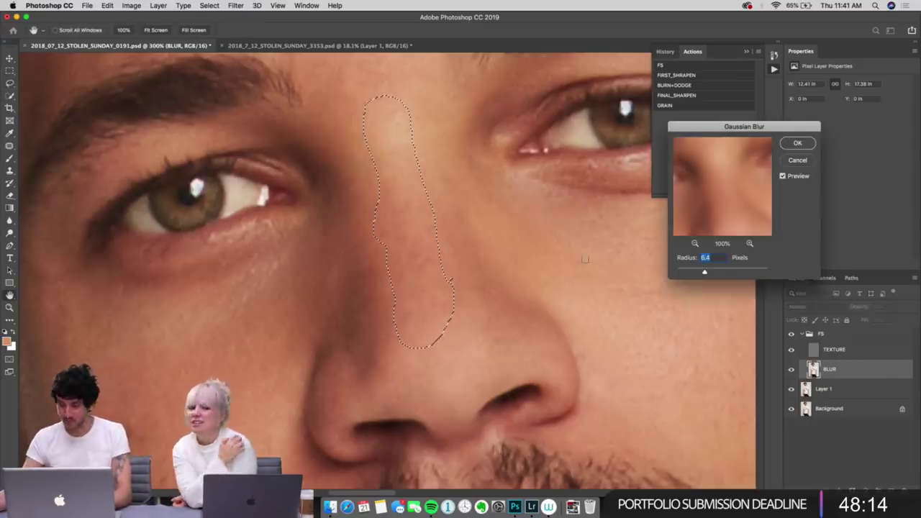
click(797, 143)
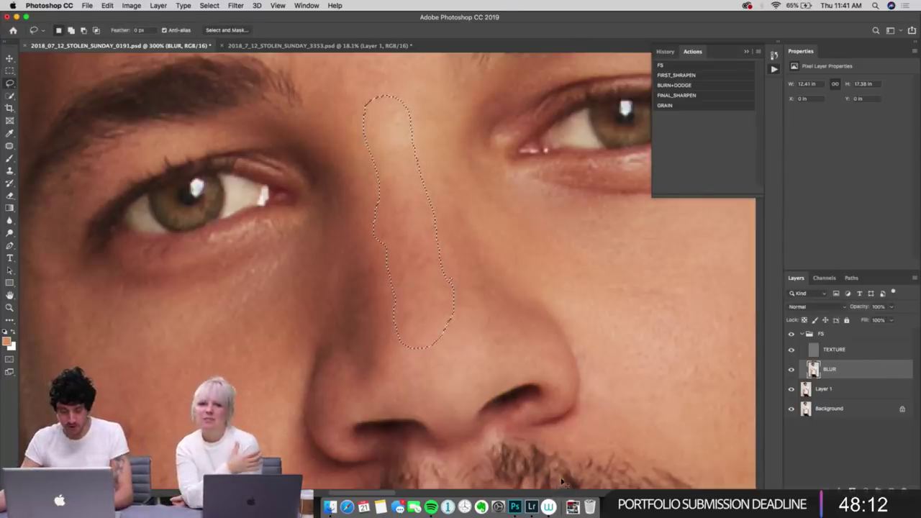
key(super+d)
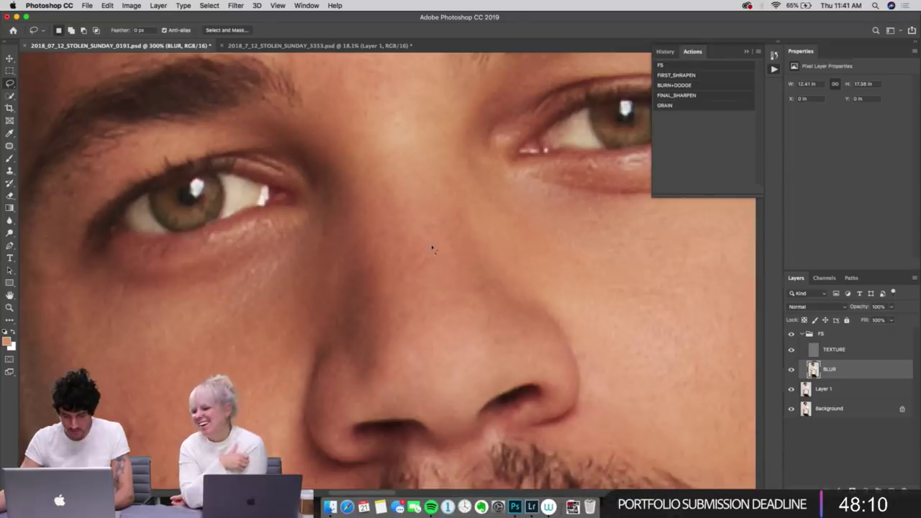
Step: Lasso another skin patch and apply the same Gaussian Blur to it
mouse_move(432, 249)
mouse_down()
mouse_move(405, 252)
mouse_move(395, 274)
mouse_up()
drag(434, 246, 436, 248)
mouse_move(415, 263)
mouse_down()
mouse_move(456, 349)
mouse_move(436, 253)
mouse_move(411, 238)
mouse_move(416, 251)
mouse_up()
key(super+alt+f)
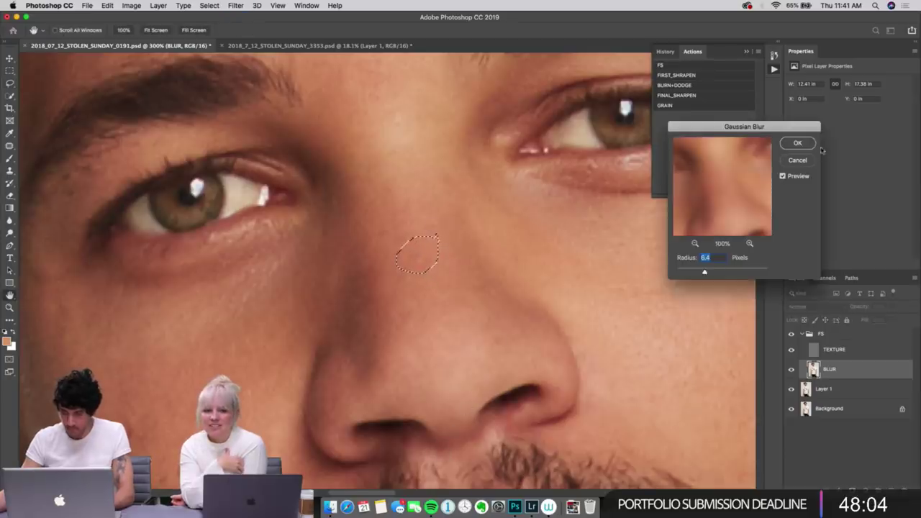
click(798, 144)
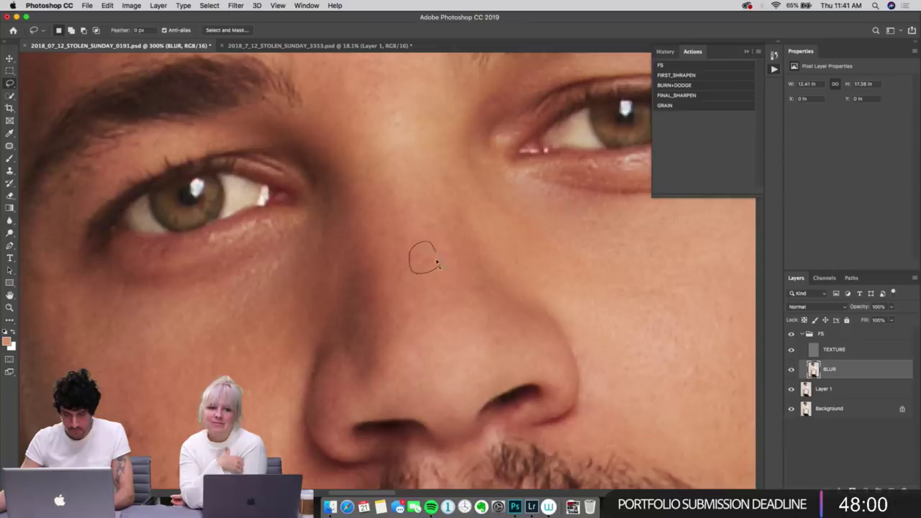
Step: Lasso a small nose-bridge patch and Gaussian-blur it at a higher radius, about 16.2 px
drag(437, 263, 437, 265)
key(super+alt+f)
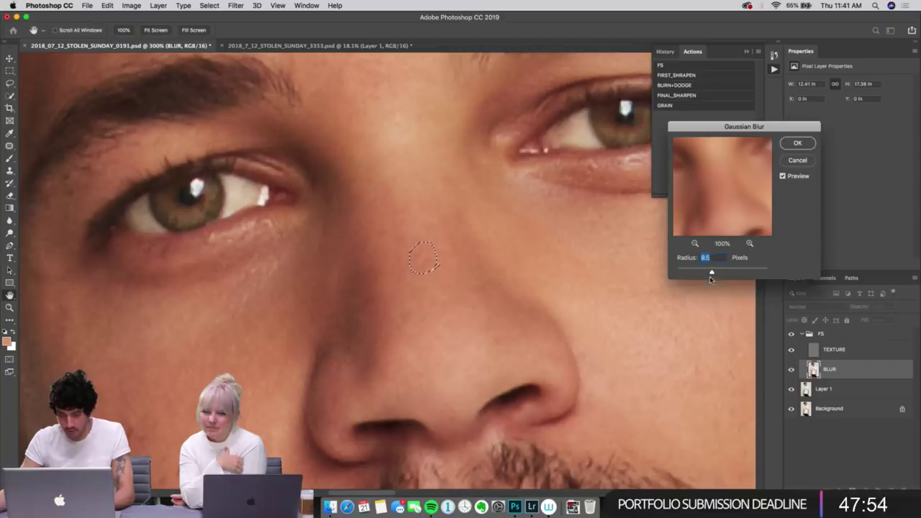
drag(711, 273, 712, 273)
click(795, 147)
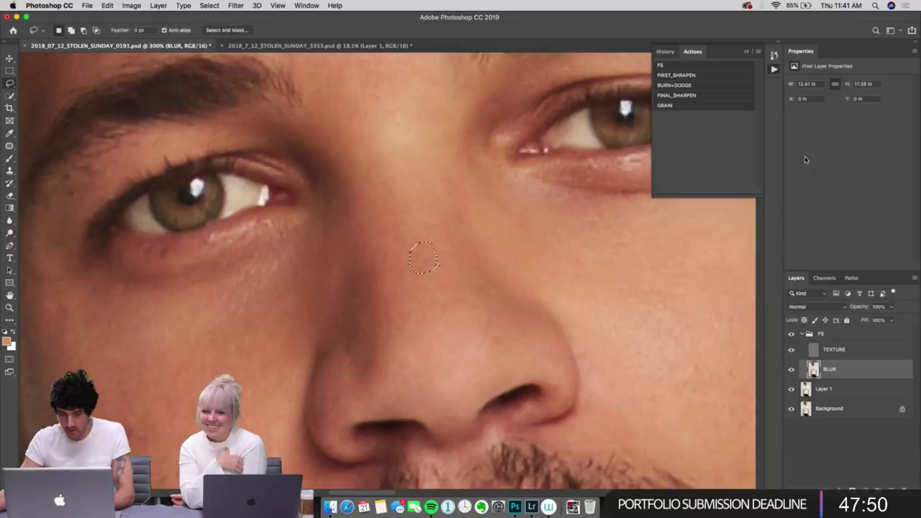
Step: Lasso a long forehead patch, Gaussian-blur it at a slightly lower radius, and deselect
scroll(485, 333, up, 6)
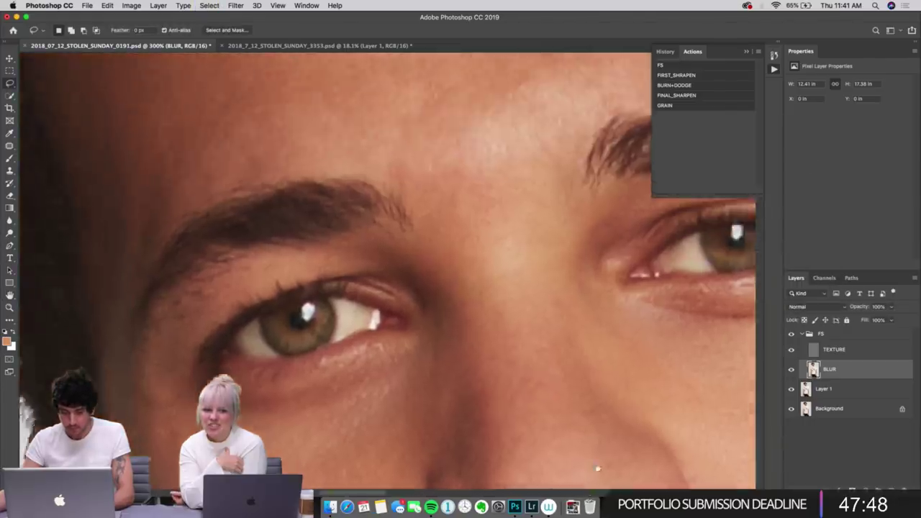
scroll(526, 386, up, 2)
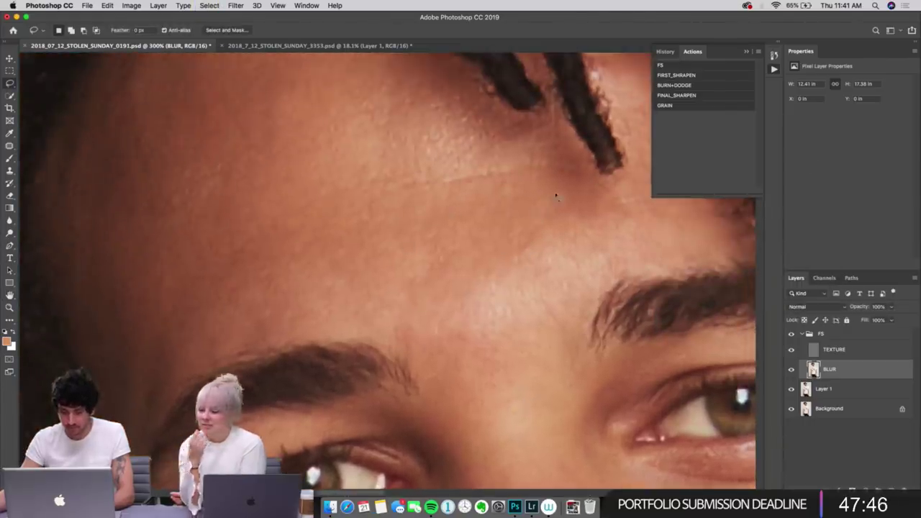
mouse_move(563, 187)
mouse_down()
mouse_move(444, 192)
mouse_move(315, 236)
mouse_move(509, 245)
mouse_up()
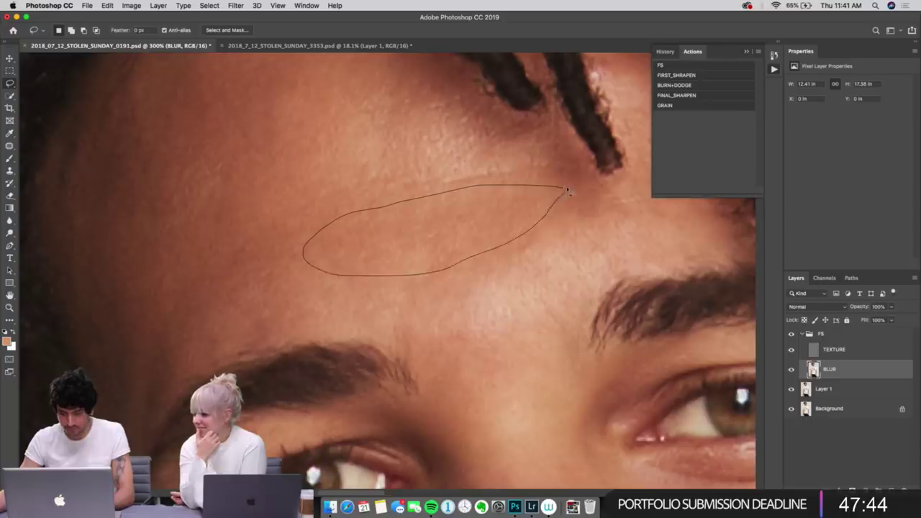
drag(566, 190, 563, 188)
mouse_move(446, 238)
mouse_down()
mouse_move(385, 209)
mouse_move(453, 232)
mouse_move(429, 245)
mouse_up()
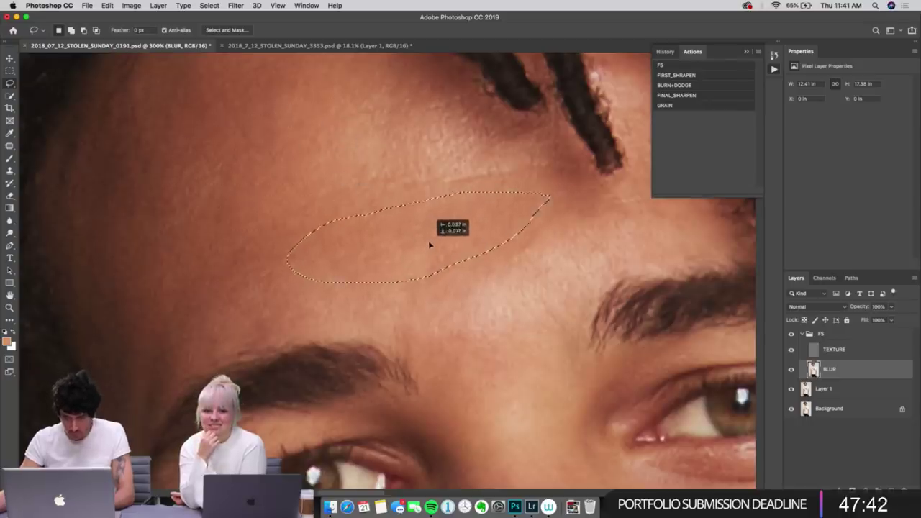
key(ctrl+super+f)
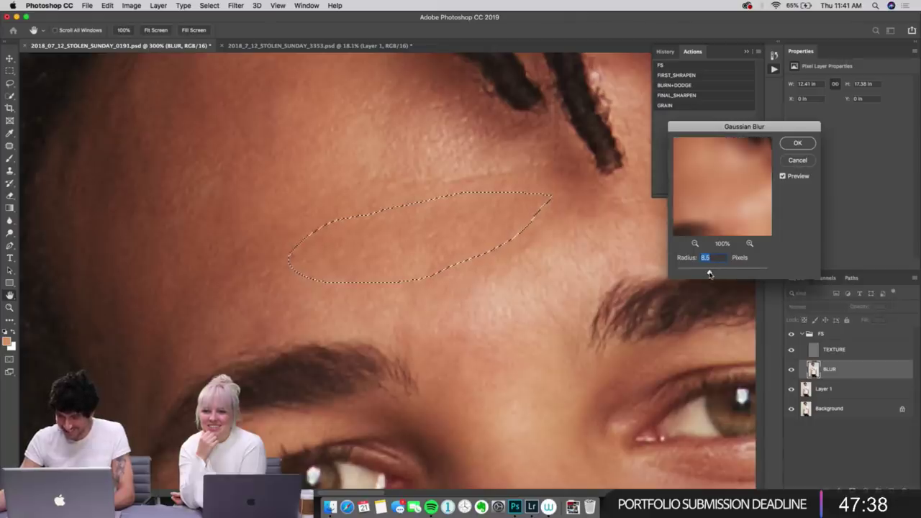
drag(710, 272, 703, 274)
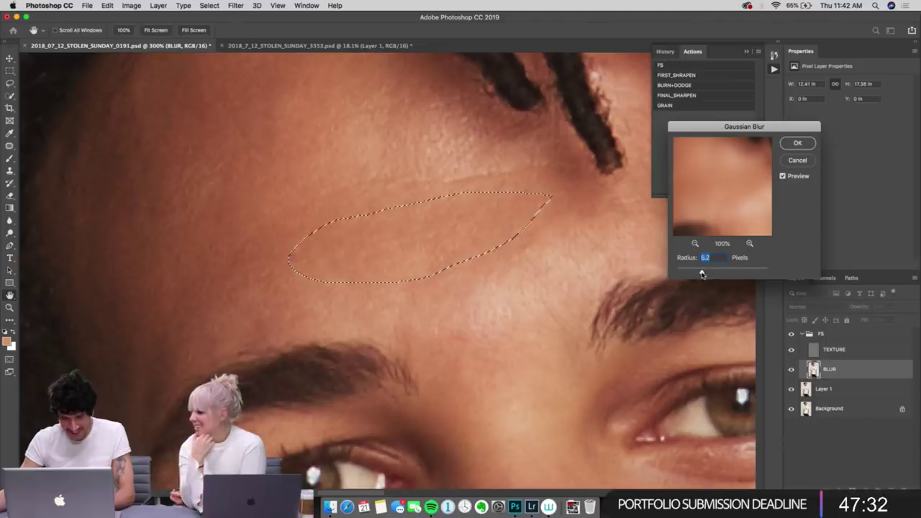
key(Return)
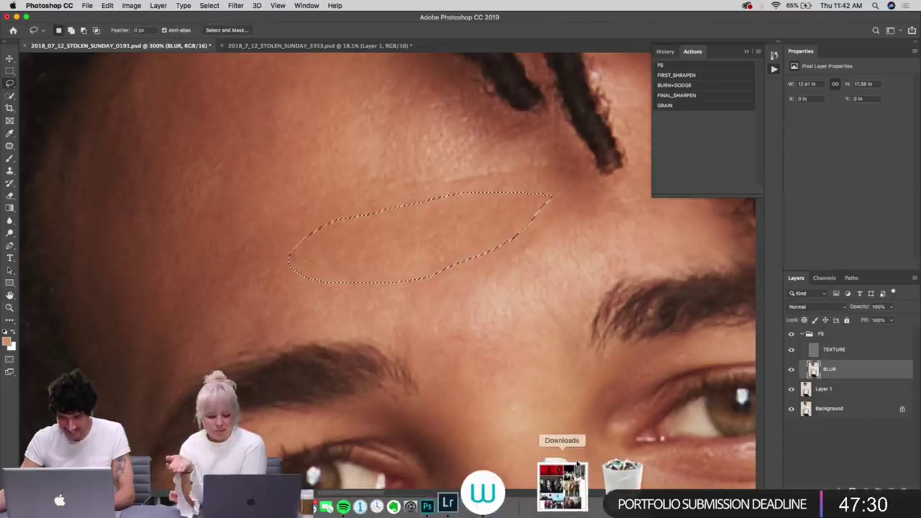
key(super+d)
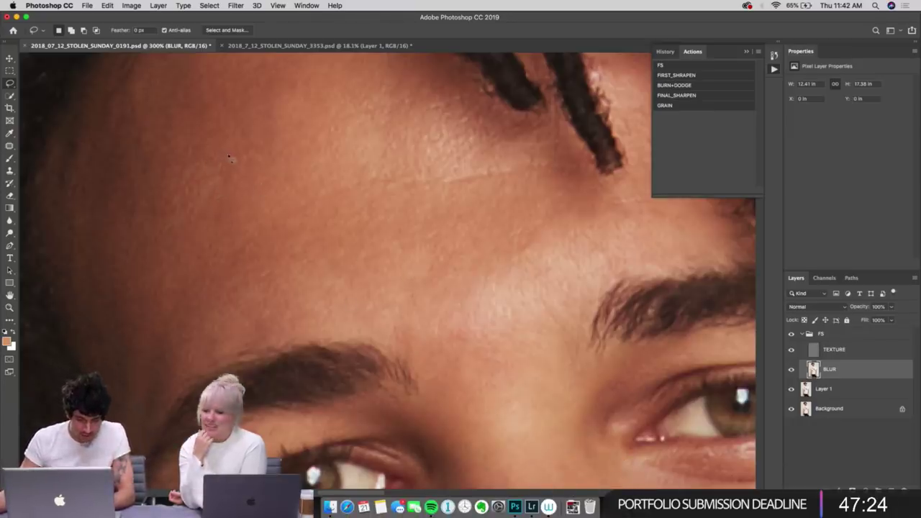
Step: Lasso a small upper-forehead patch and apply a 6 px Gaussian Blur
mouse_move(229, 156)
mouse_down()
mouse_move(159, 208)
mouse_move(212, 199)
mouse_move(230, 153)
mouse_up()
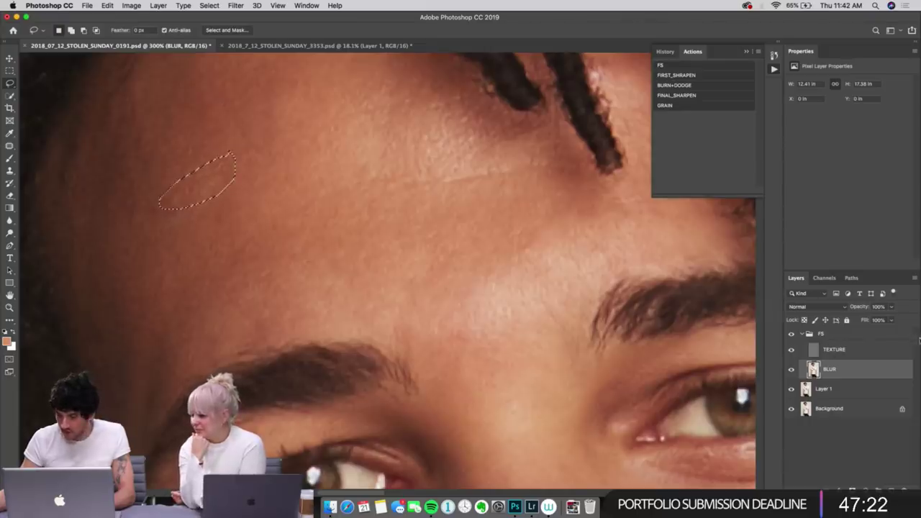
key(super+alt+f)
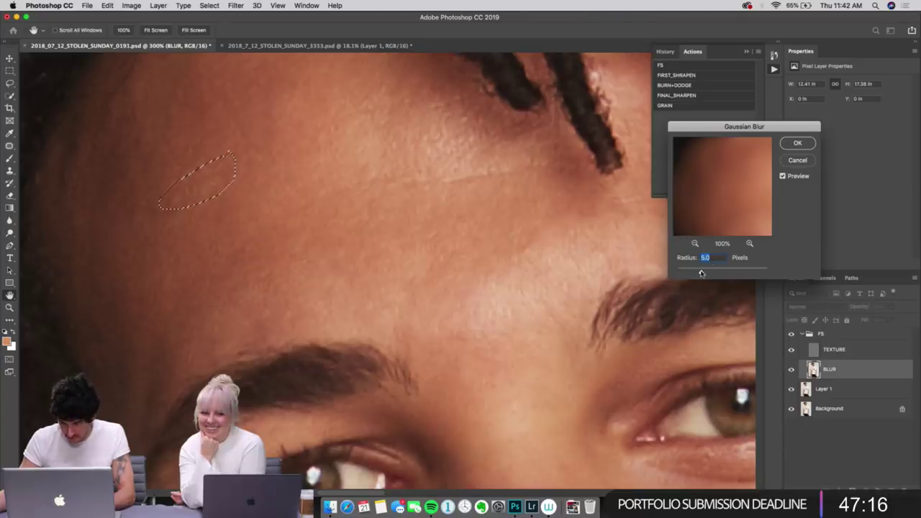
drag(701, 272, 704, 274)
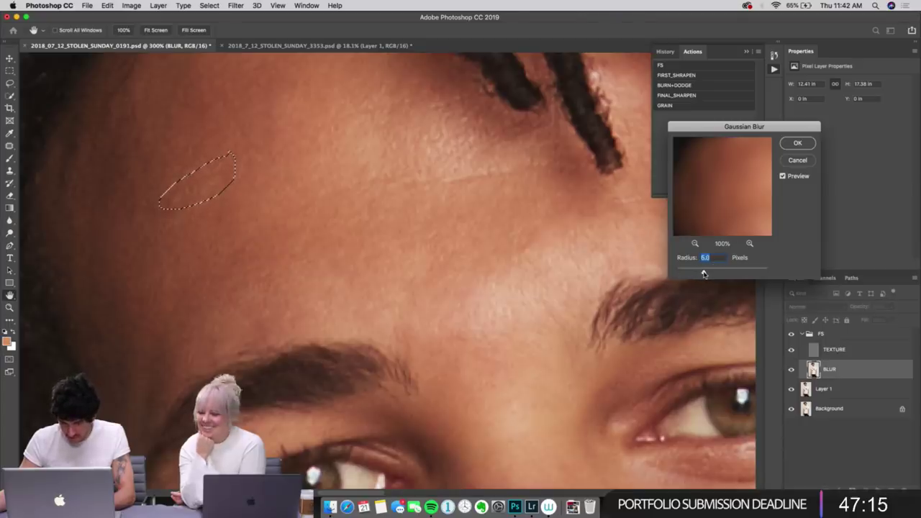
click(797, 142)
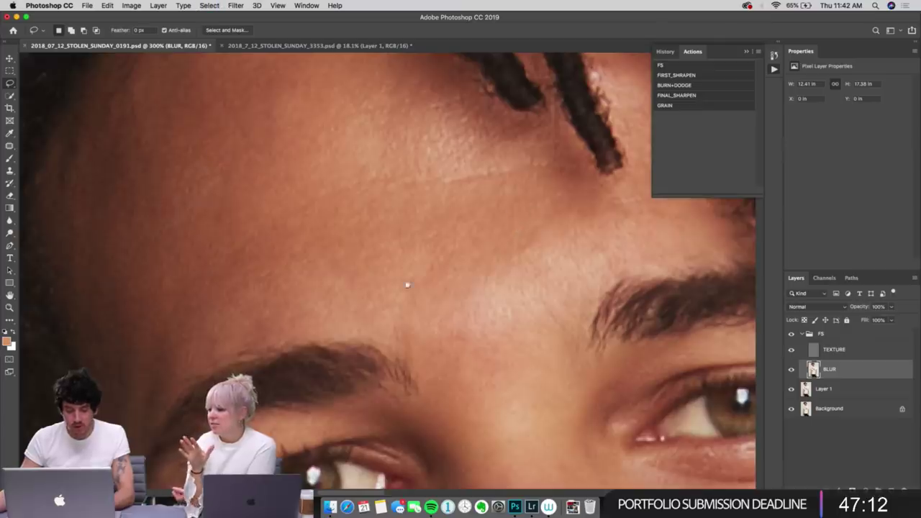
scroll(407, 285, down, 15)
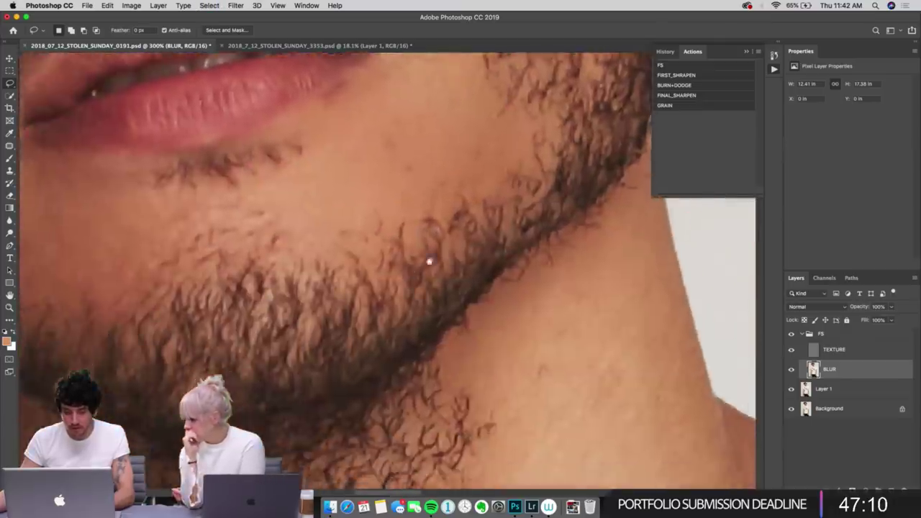
scroll(429, 261, up, 10)
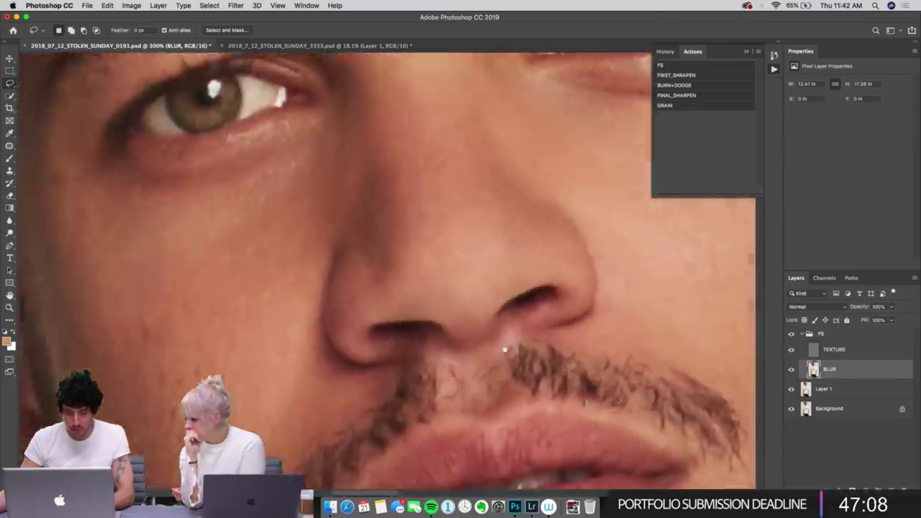
scroll(504, 350, up, 6)
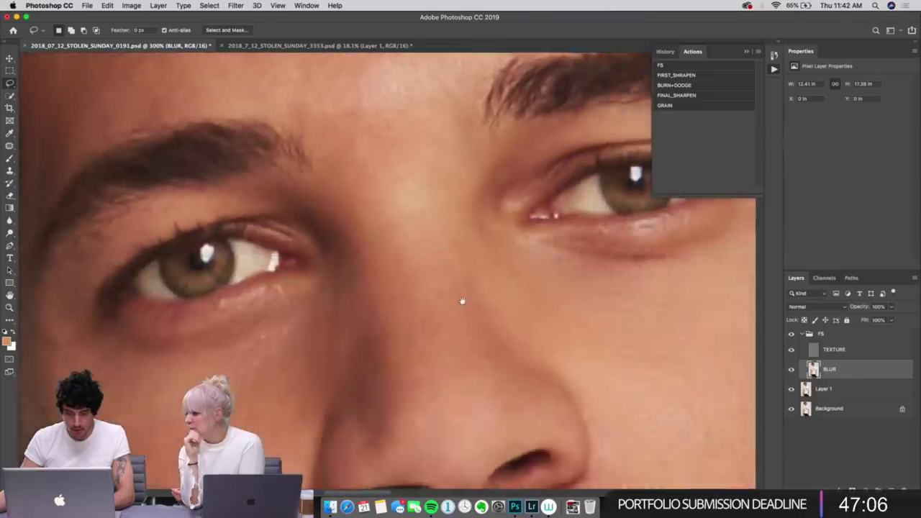
drag(462, 301, 365, 267)
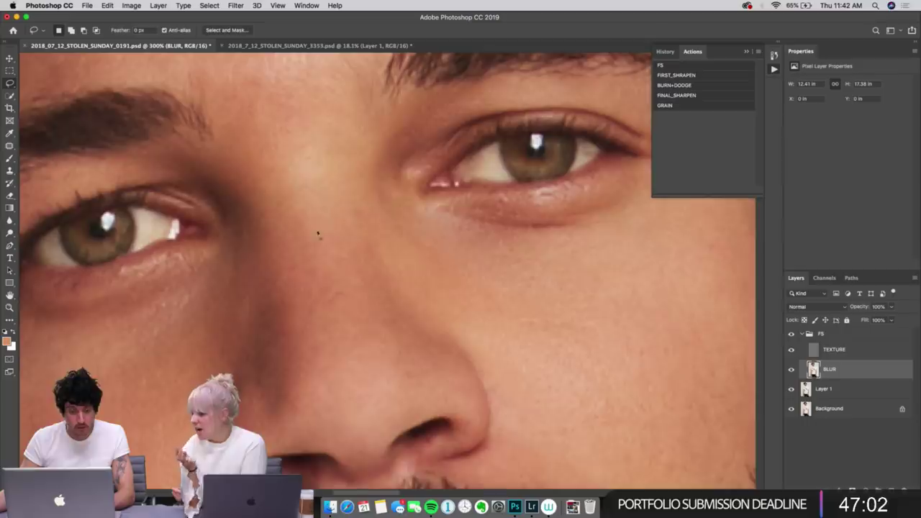
drag(319, 179, 330, 222)
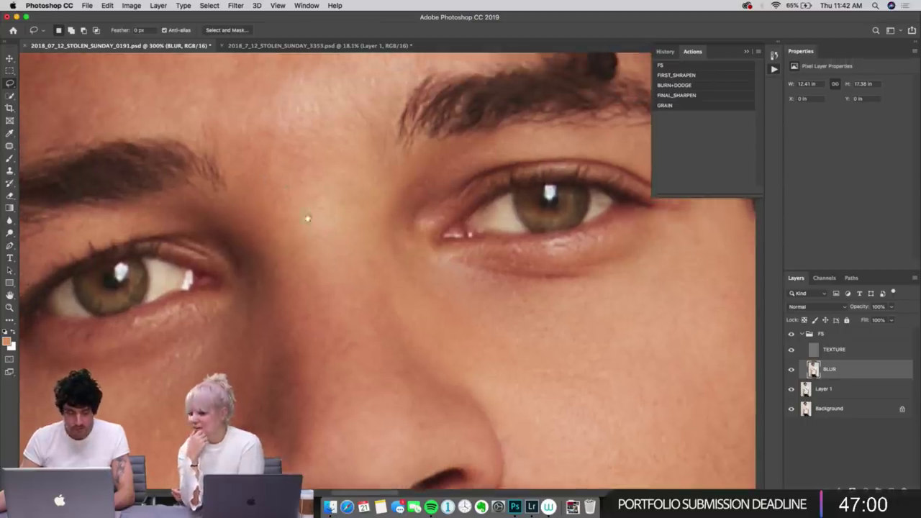
scroll(304, 213, up, 10)
scroll(304, 213, left, 5)
scroll(333, 255, up, 1)
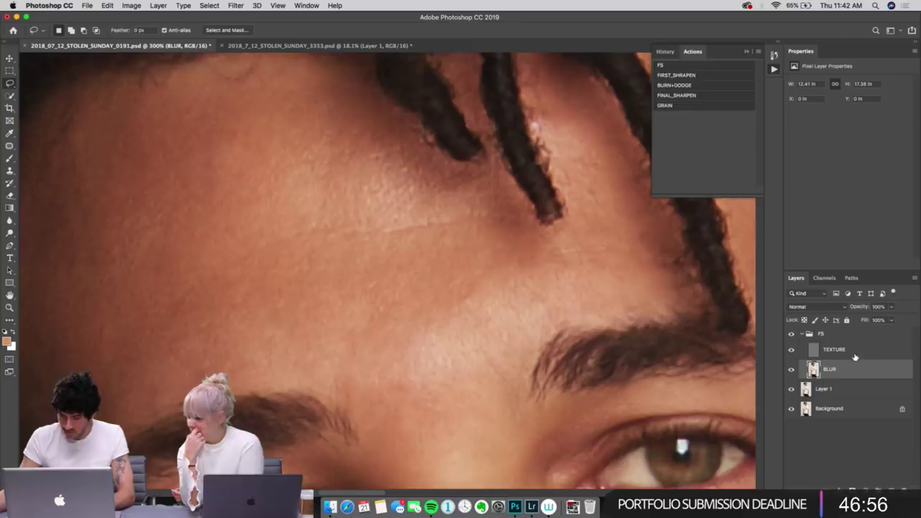
Step: On the TEXTURE layer, sample forehead skin with the Clone Stamp and clone it over the forehead
click(898, 353)
key(s)
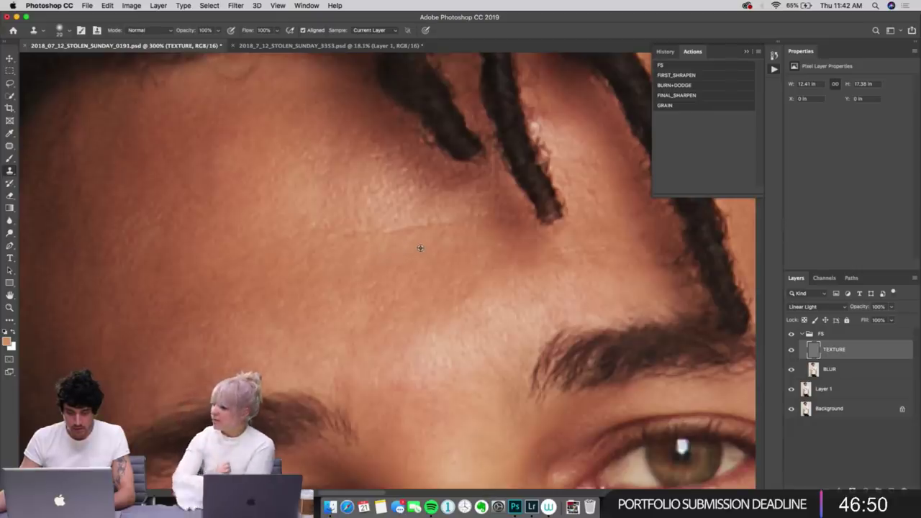
alt+click(417, 287)
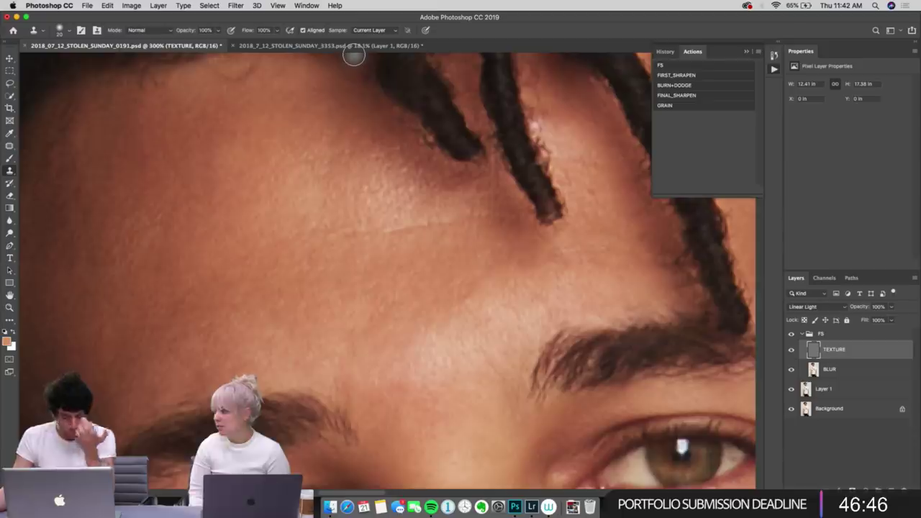
key(super+0)
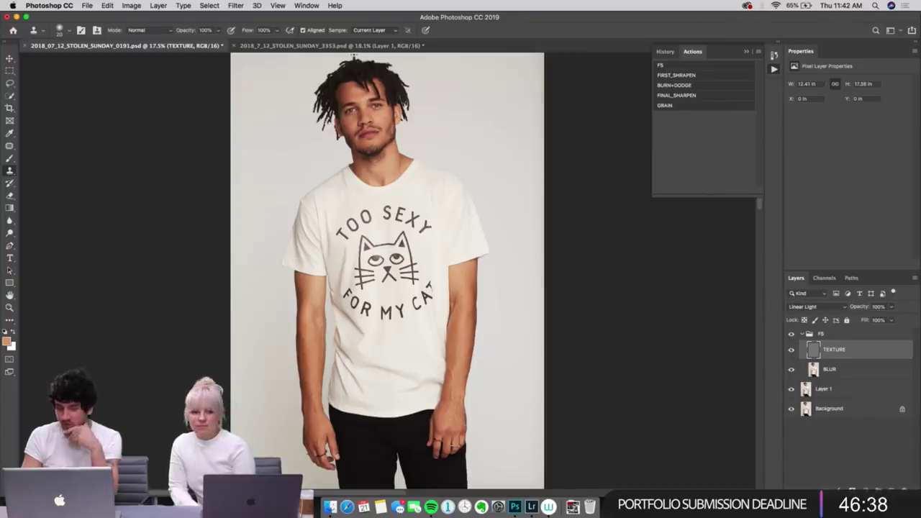
key(super+equal)
key(super+equal)
key(super+equal)
key(super+equal)
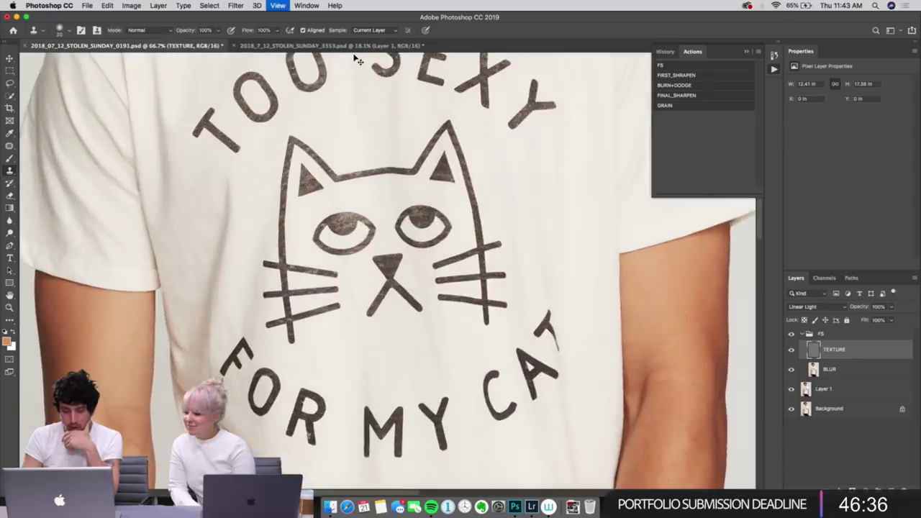
key(super+equal)
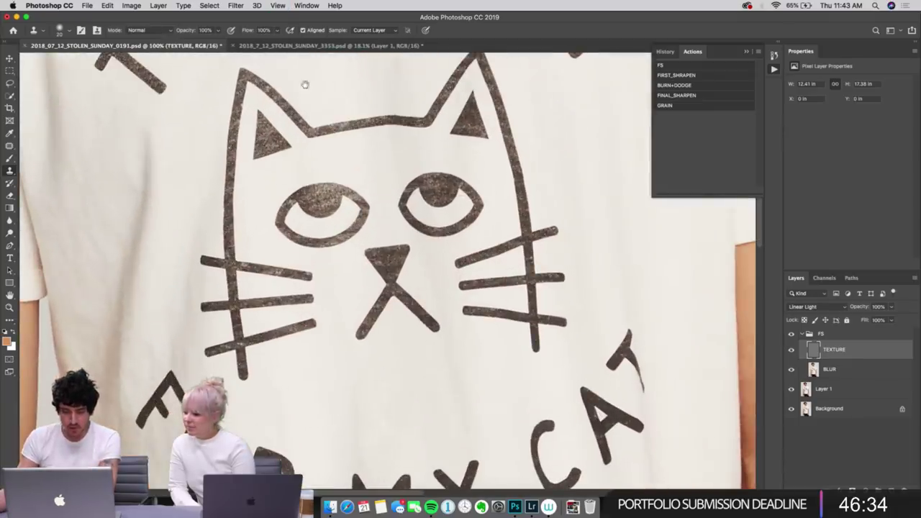
scroll(336, 235, up, 6)
scroll(336, 235, up, 10)
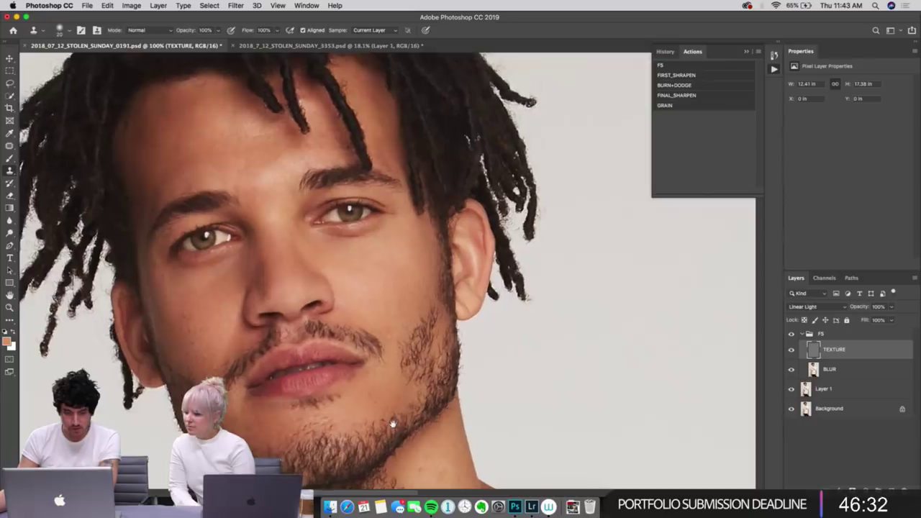
scroll(399, 429, up, 3)
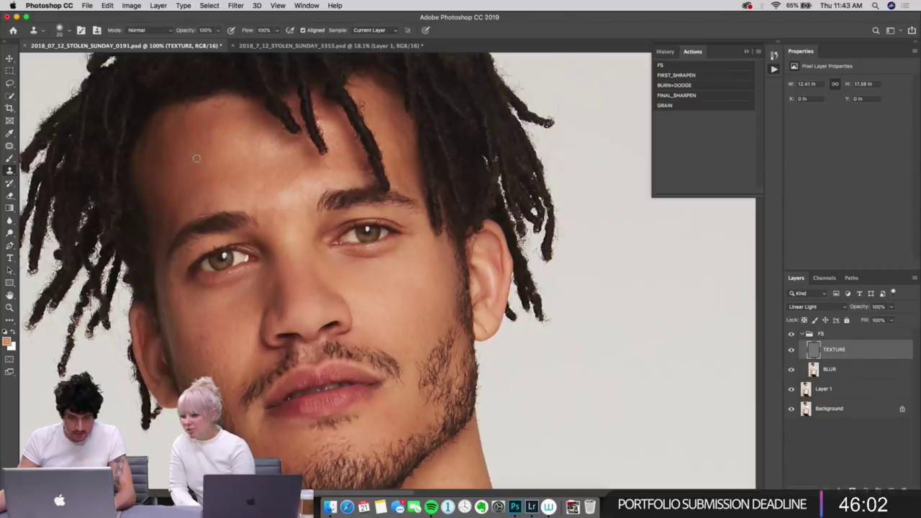
mouse_move(181, 162)
mouse_down()
mouse_move(172, 175)
mouse_move(191, 152)
mouse_move(182, 152)
mouse_move(203, 147)
mouse_up()
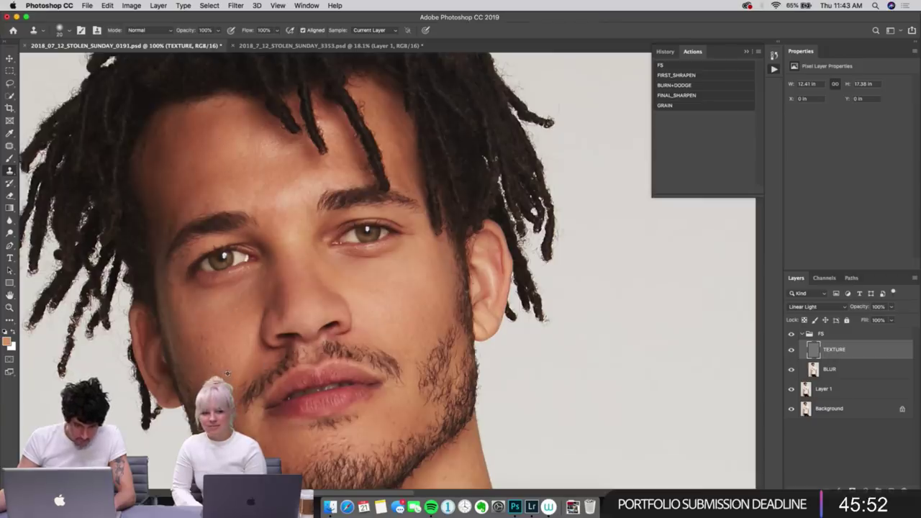
Step: Clone away the spots on the lower lip and the beard below it, sampling clean lip
key(super+plus)
key(super+plus)
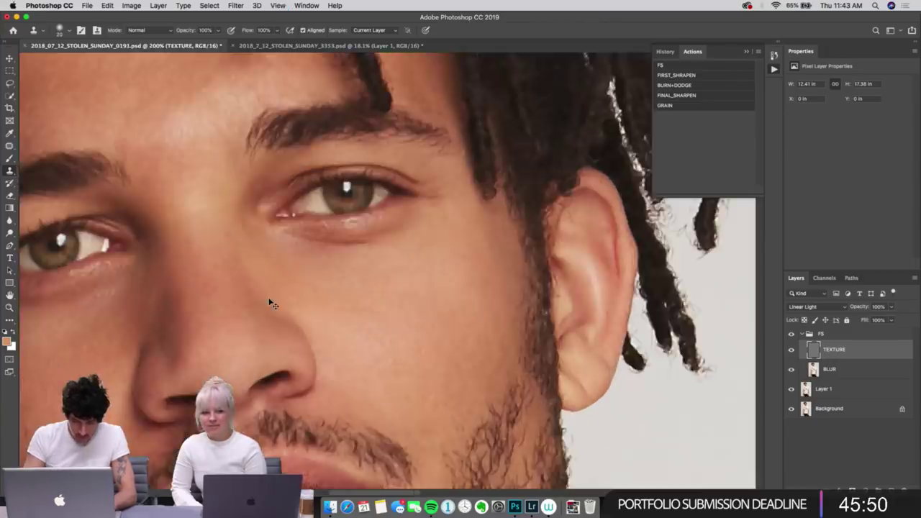
scroll(218, 342, down, 10)
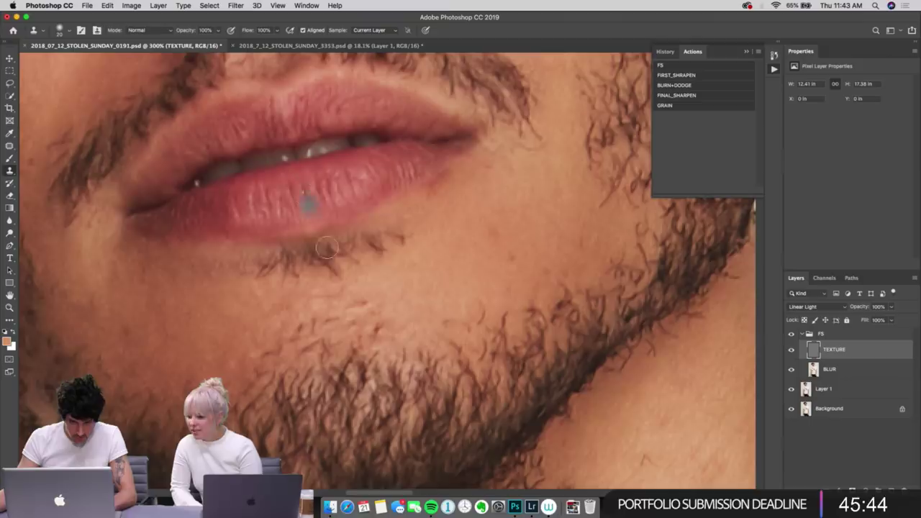
click(297, 208)
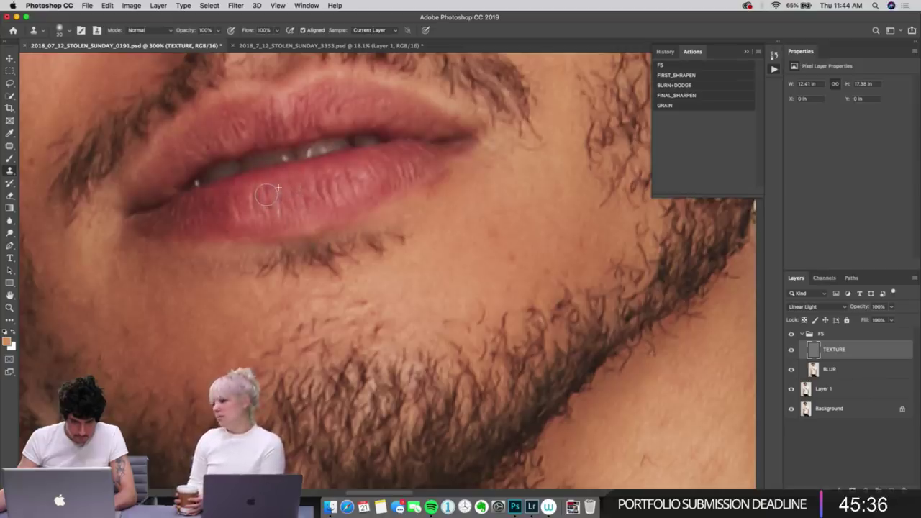
click(293, 266)
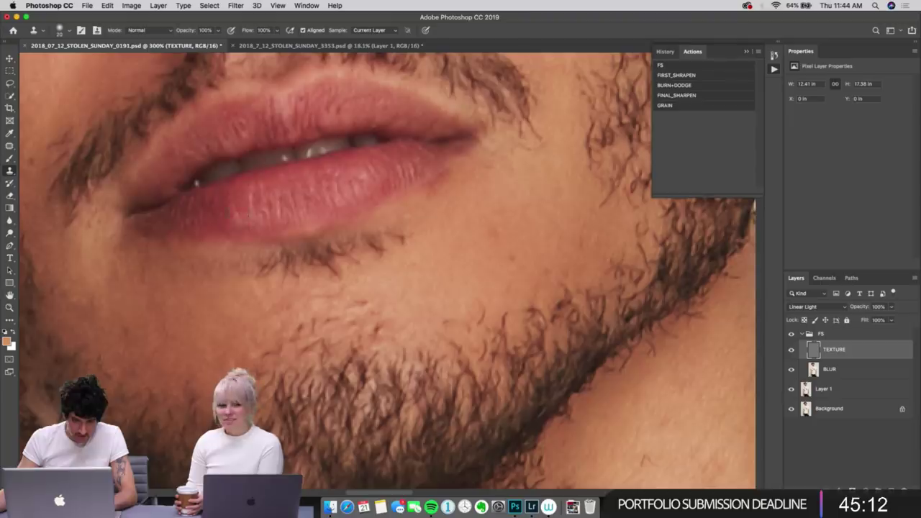
alt+click(235, 200)
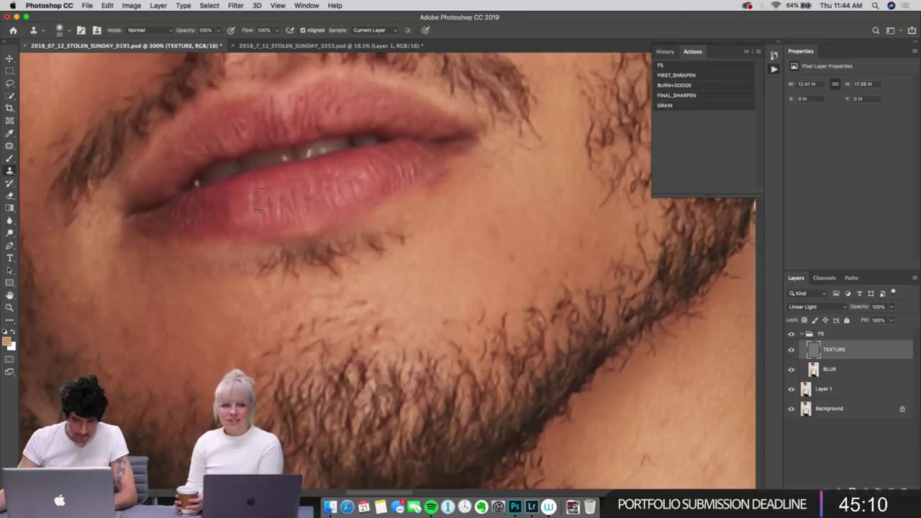
click(254, 196)
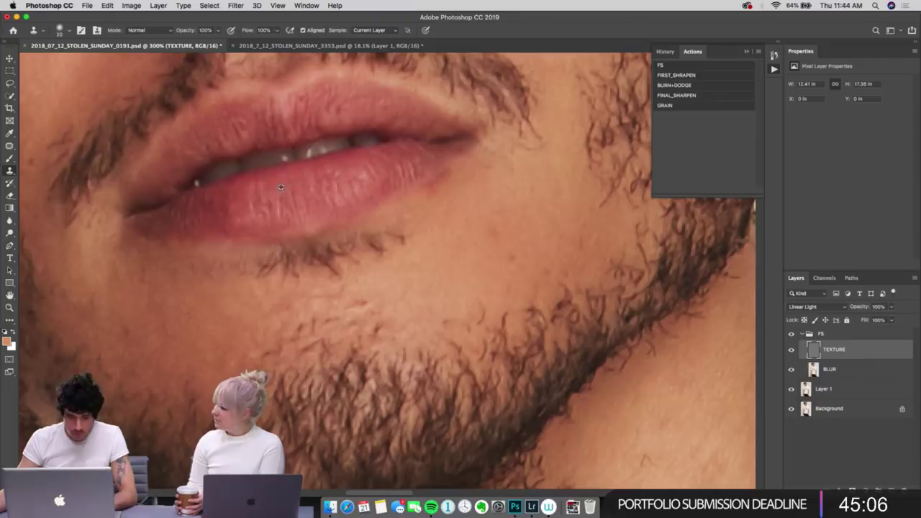
click(283, 198)
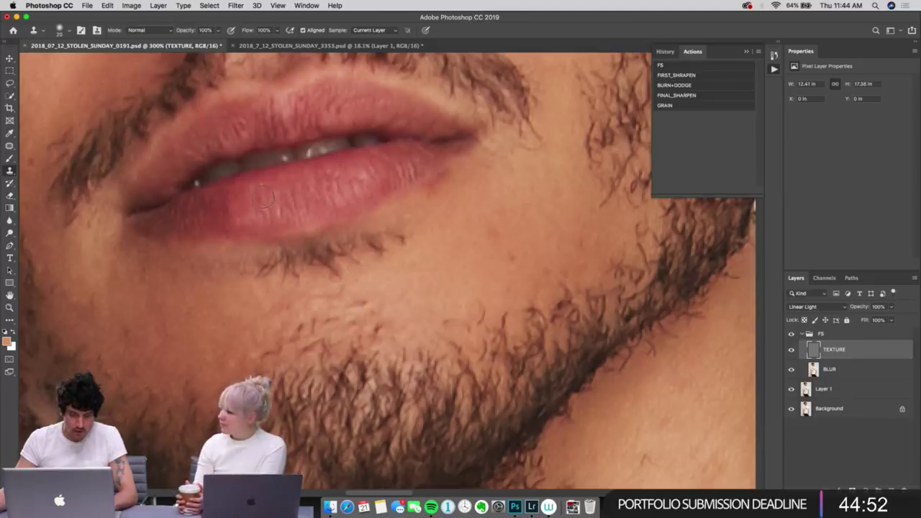
Step: Sample clean cheek skin and clone out the cheek blemishes and the spot beside the mustache
alt+click(458, 188)
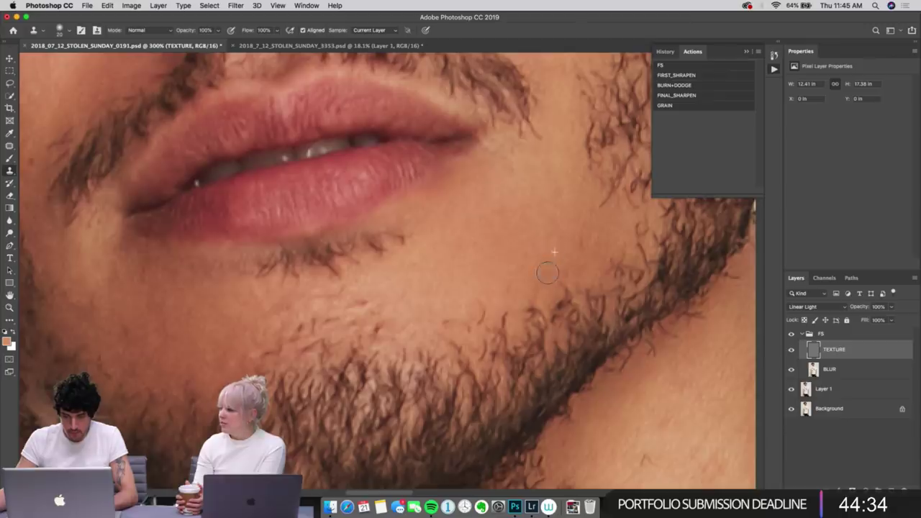
scroll(561, 230, left, 5)
scroll(587, 258, up, 5)
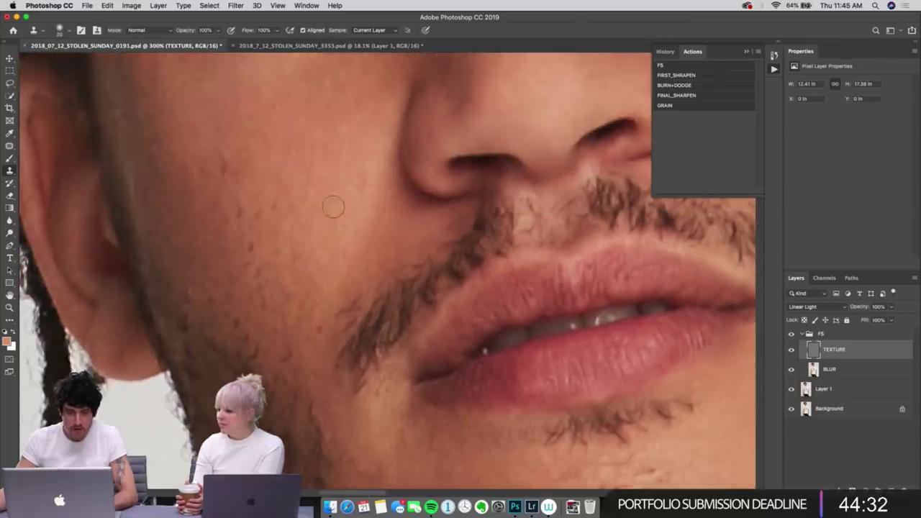
alt+click(205, 160)
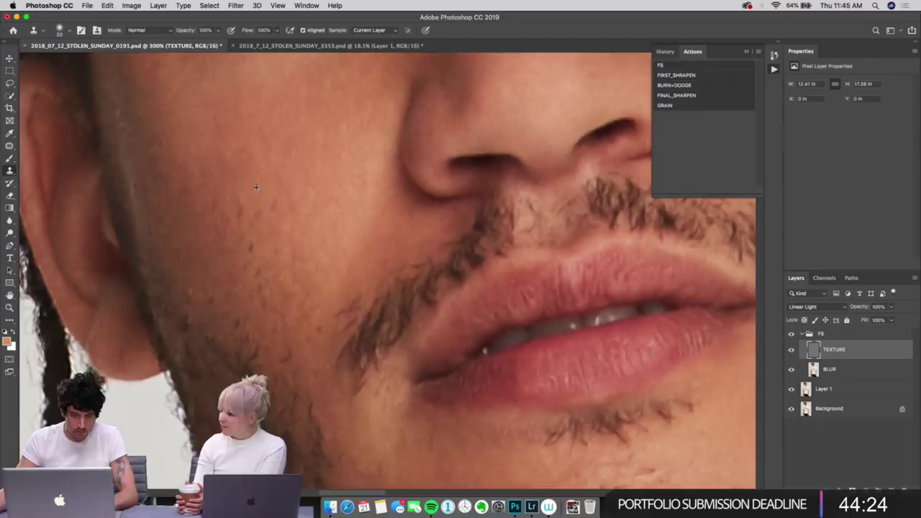
click(248, 223)
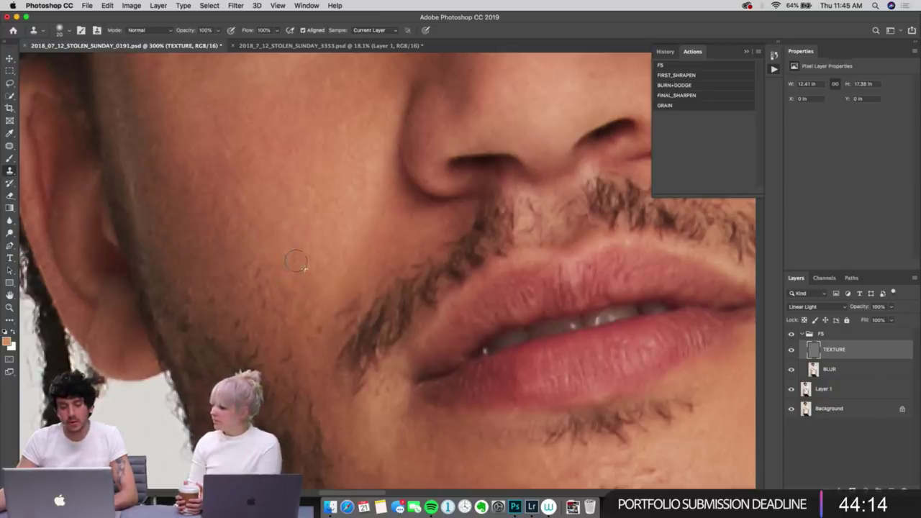
click(310, 316)
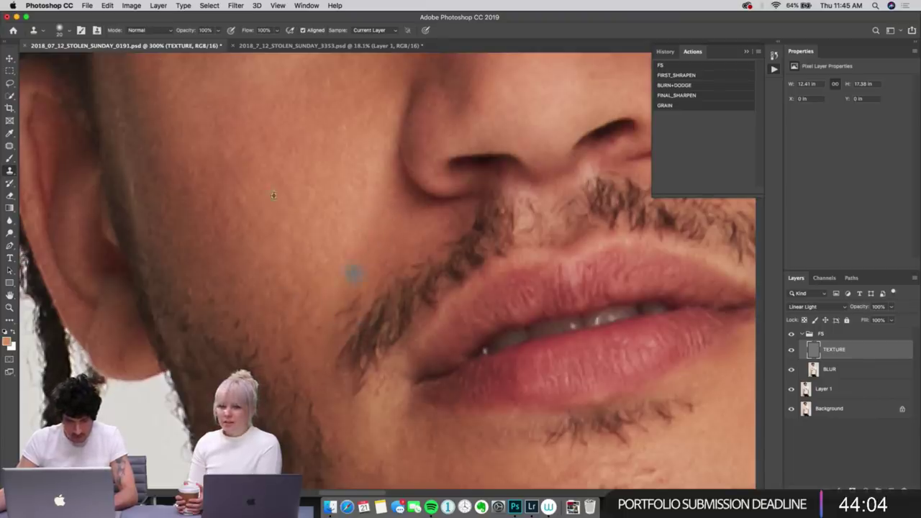
click(259, 209)
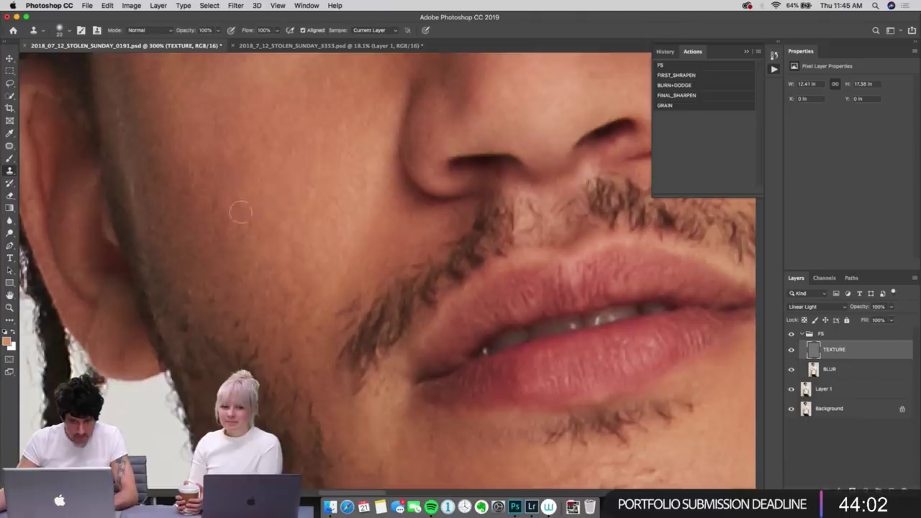
scroll(273, 312, up, 5)
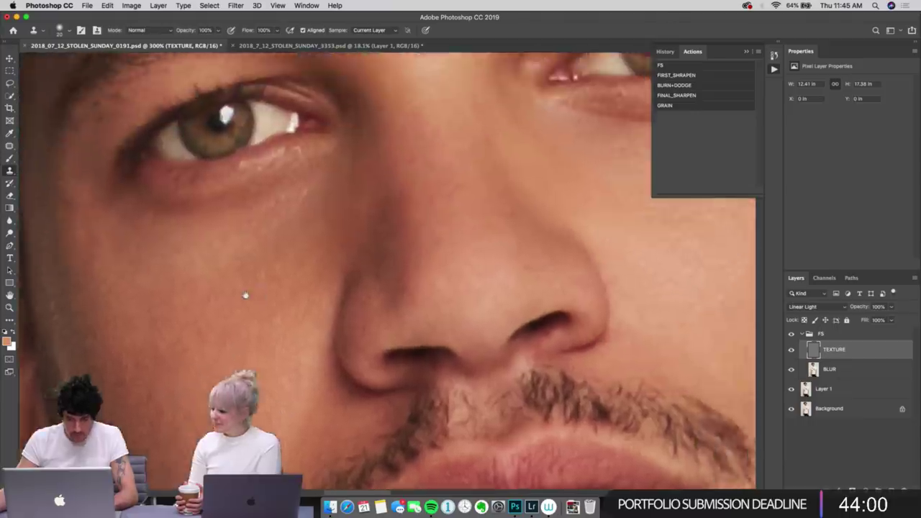
scroll(245, 295, right, 5)
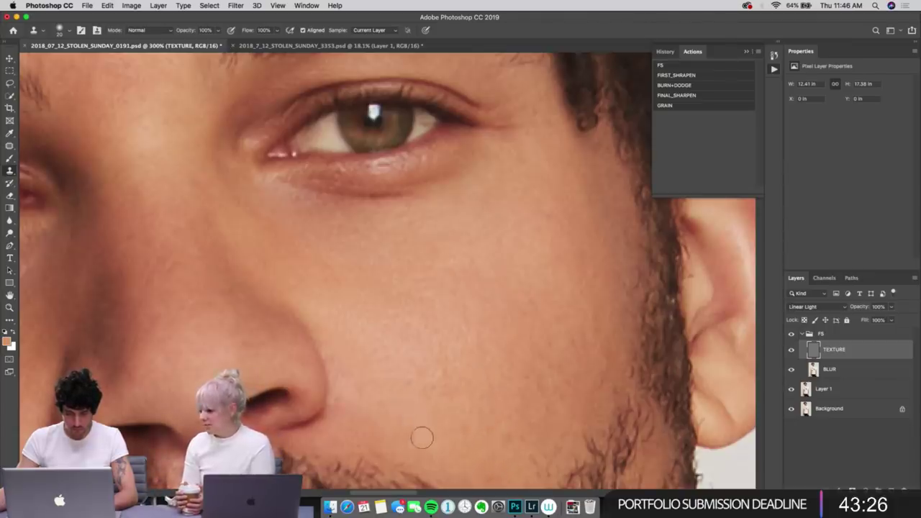
drag(382, 380, 417, 416)
key(super+0)
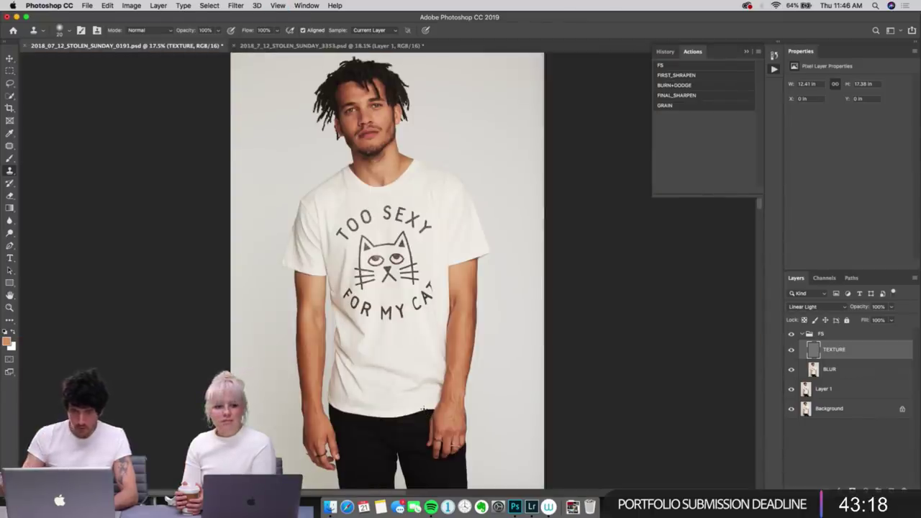
Step: Dismiss the clone stamp error and collapse the FS group in the Layers panel
click(856, 336)
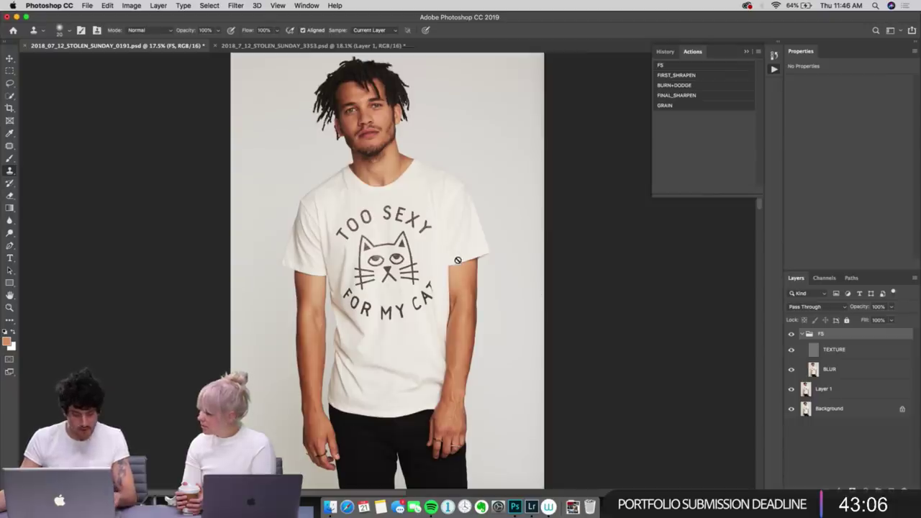
right_click(505, 239)
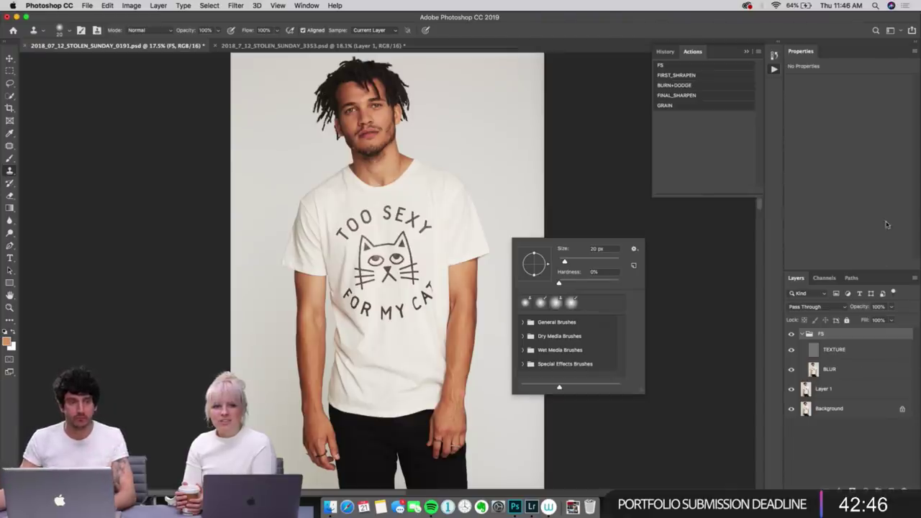
click(589, 185)
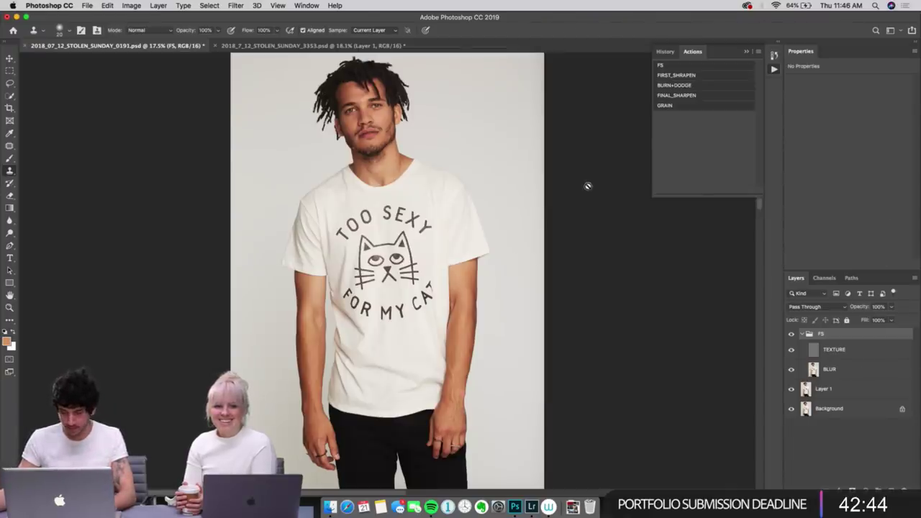
click(589, 185)
click(541, 175)
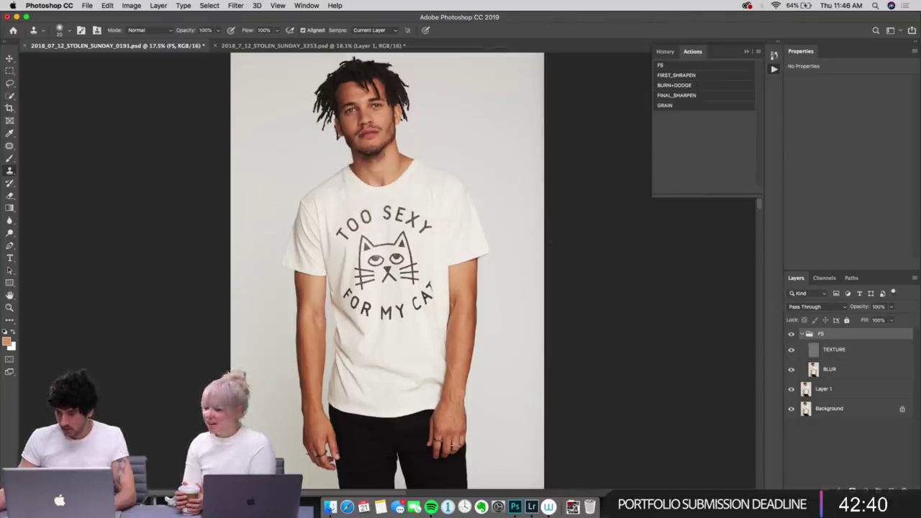
click(802, 335)
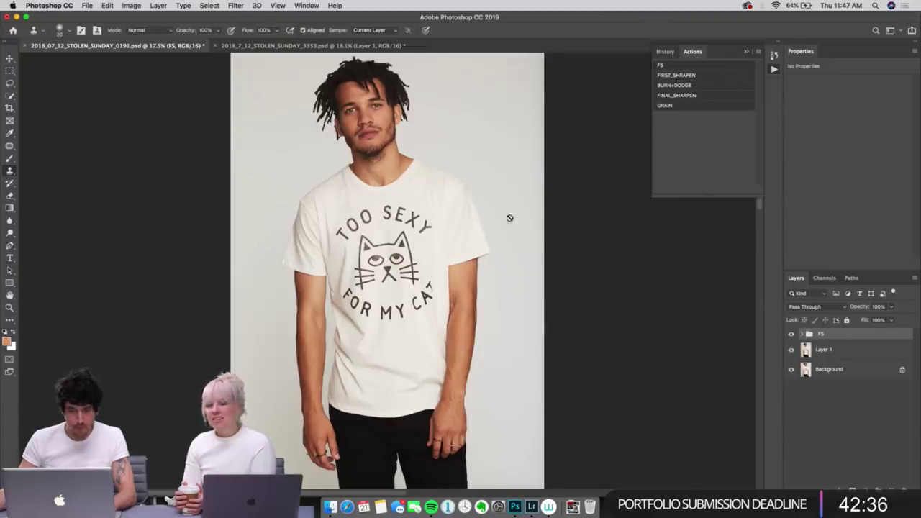
Step: Zoom in on the face with the Zoom tool and recentre it in view
click(9, 307)
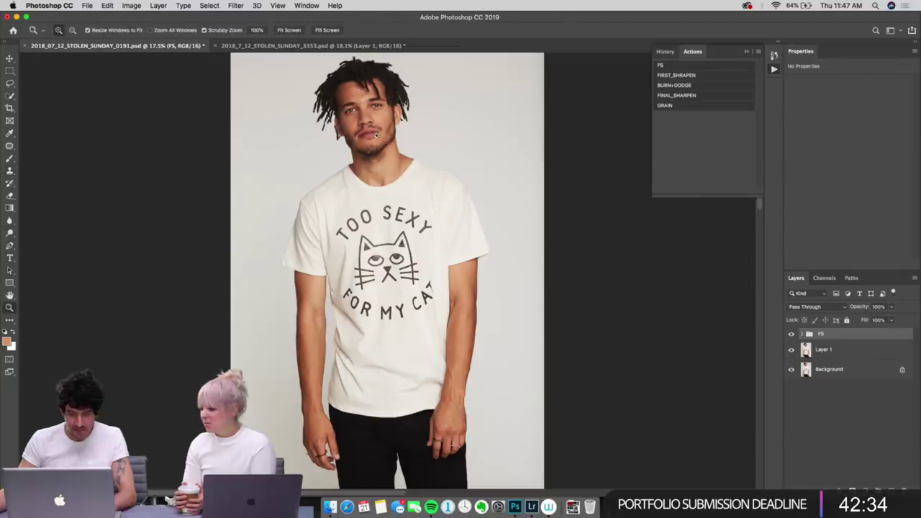
drag(375, 134, 380, 396)
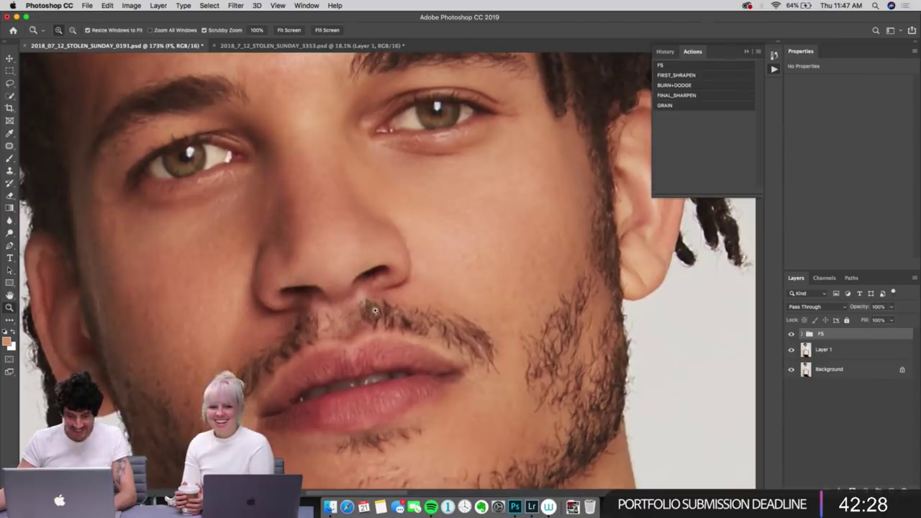
drag(374, 310, 343, 313)
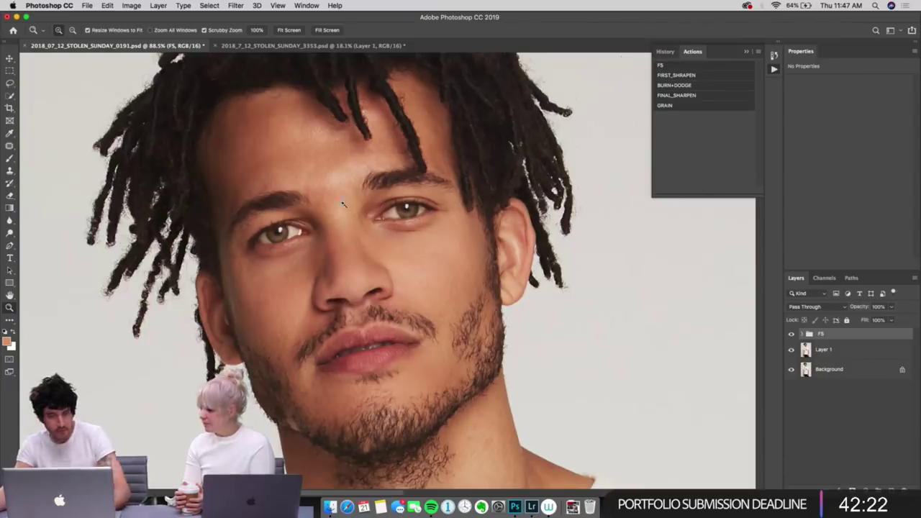
drag(343, 205, 424, 216)
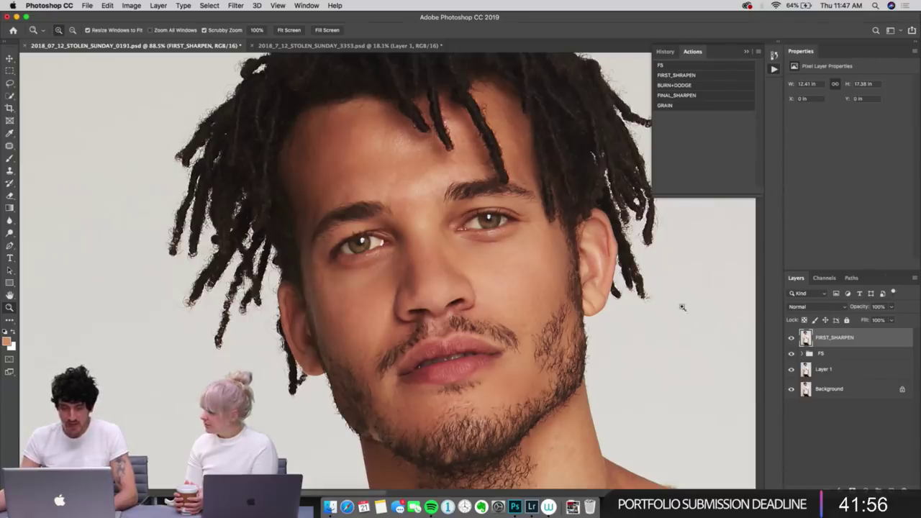
Step: Lower the FIRST_SHARPEN layer's opacity, trying 20% and 28% before settling at 30%
drag(525, 324, 465, 302)
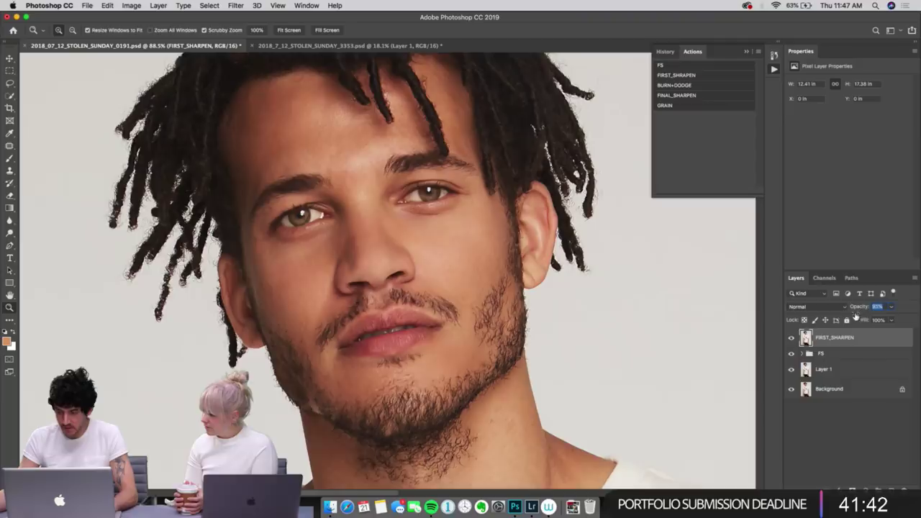
key(3)
key(4)
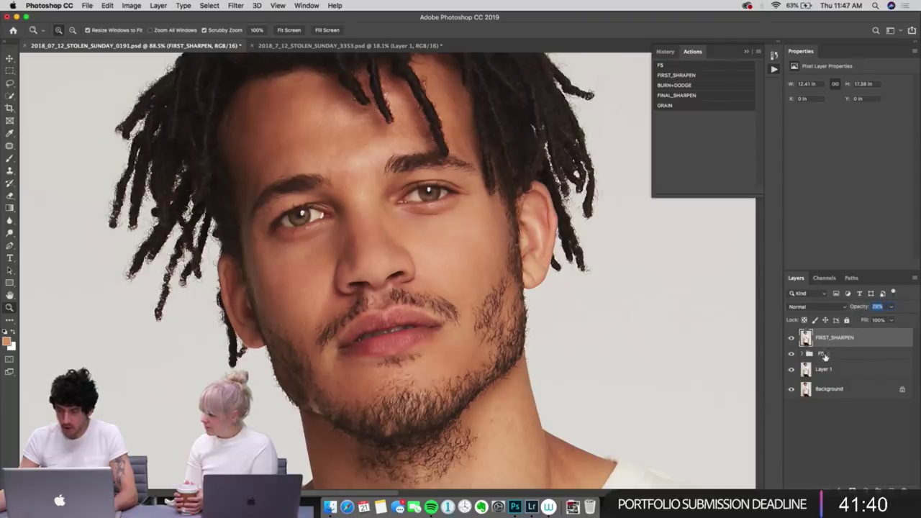
key(2)
key(4)
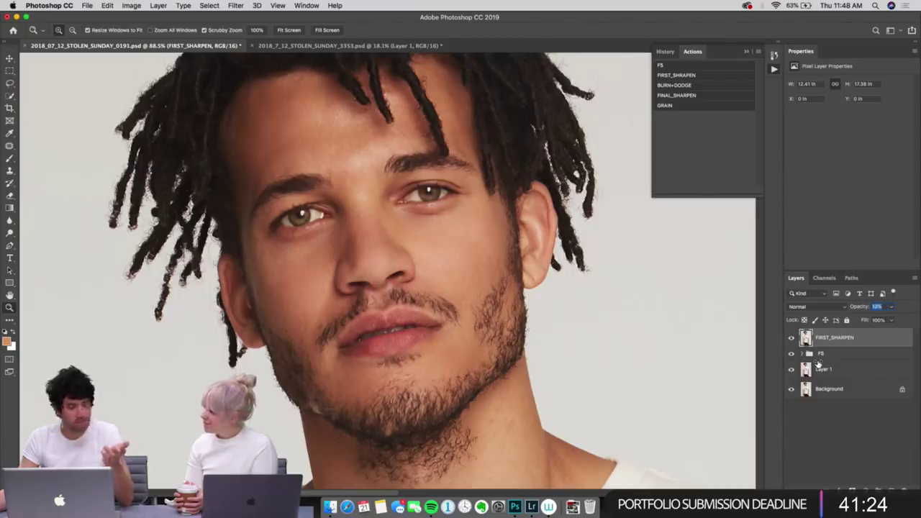
text(20)
key(Return)
text(28)
key(Return)
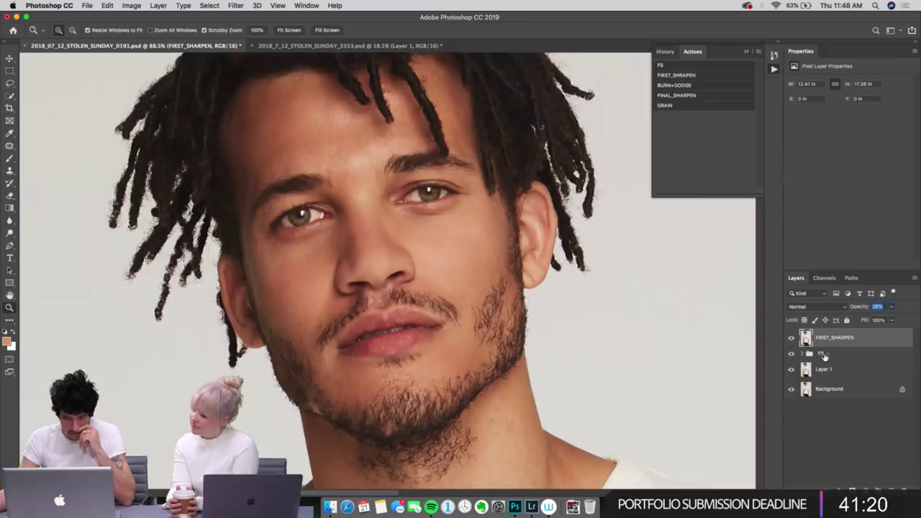
text(30)
key(Return)
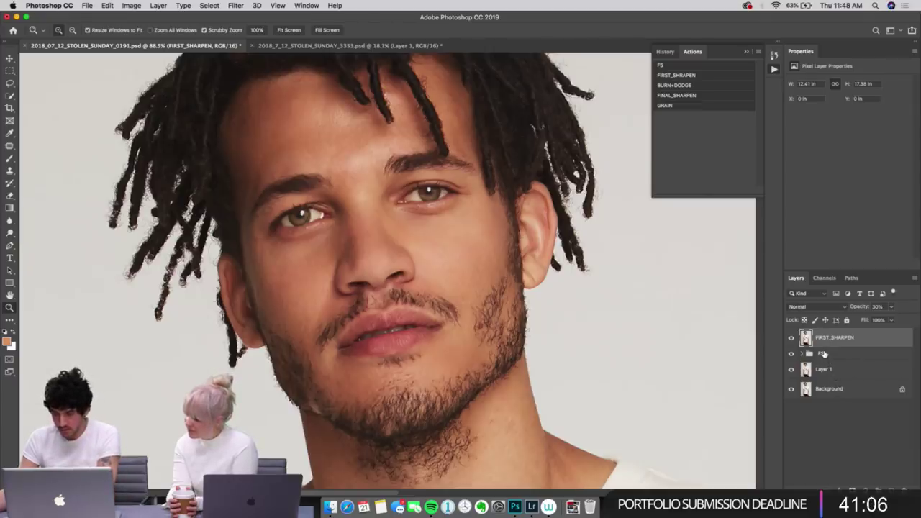
Step: Run the BURN+DODGE action, target the BURN layer's mask, and pick the Brush tool
click(699, 86)
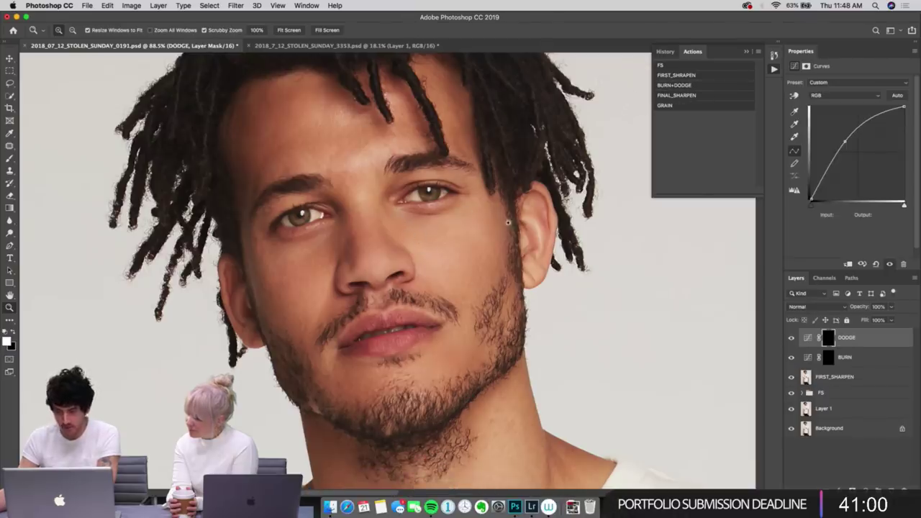
click(828, 358)
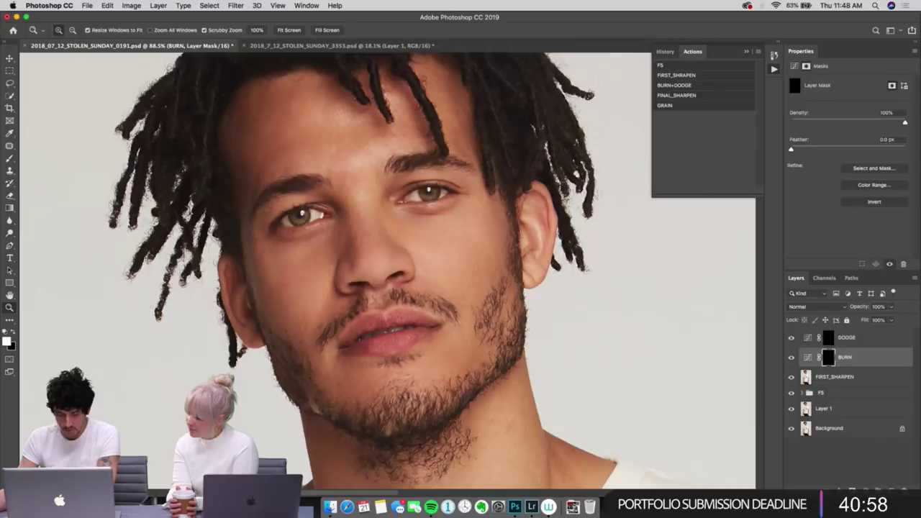
key(b)
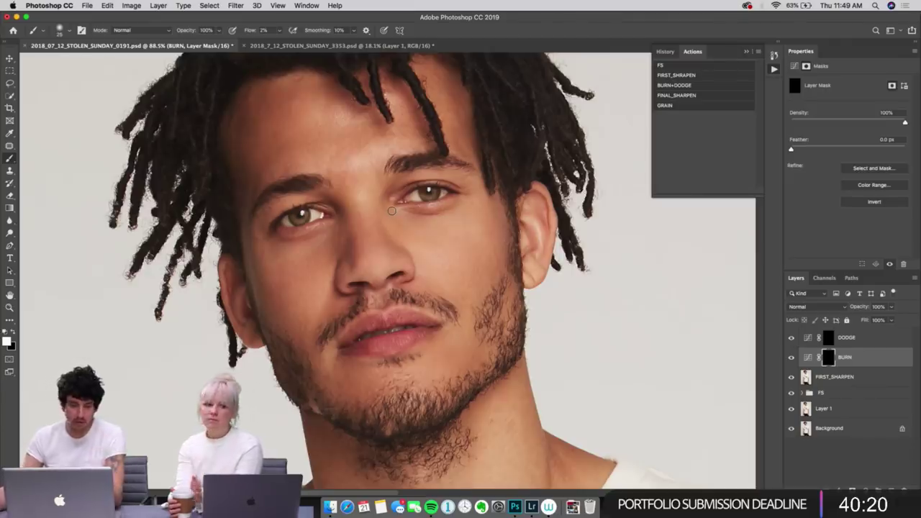
Step: Paint burn shading on the BURN mask with a 125 px brush, shrinking to about 90 for the forehead
scroll(389, 350, down, 5)
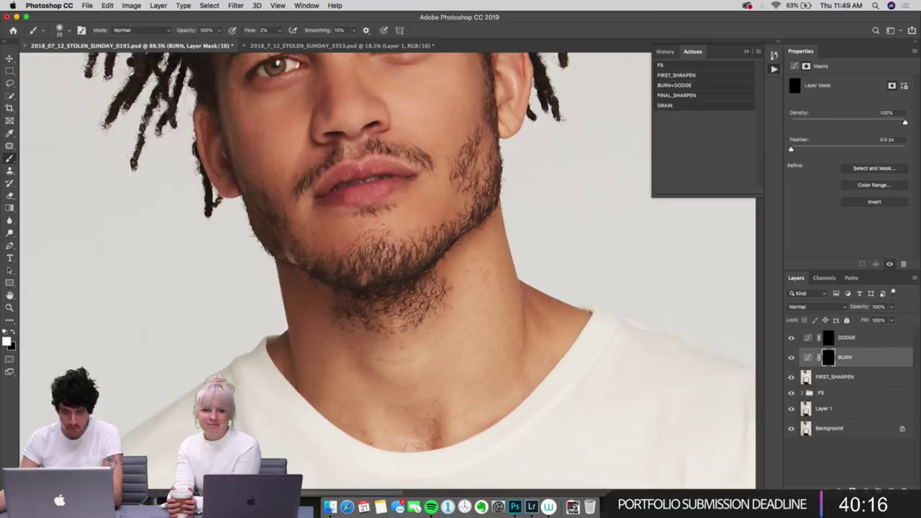
drag(347, 206, 299, 406)
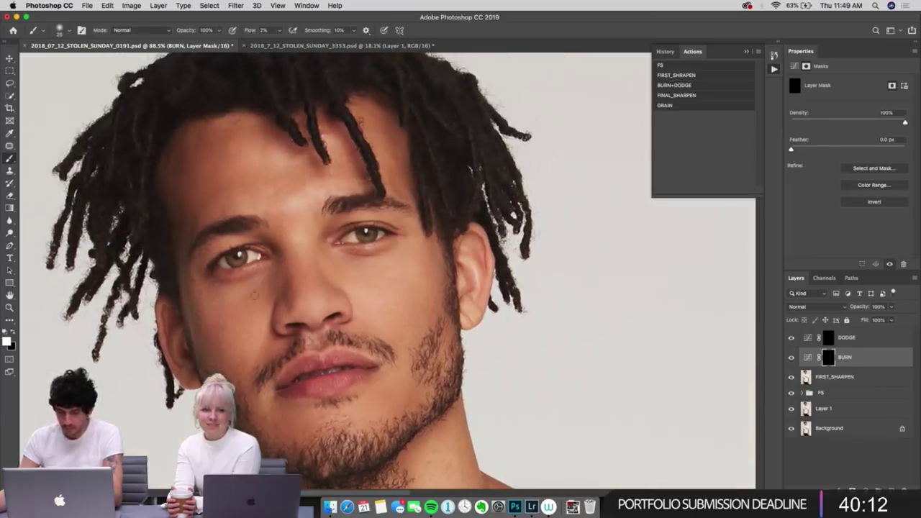
drag(254, 295, 364, 290)
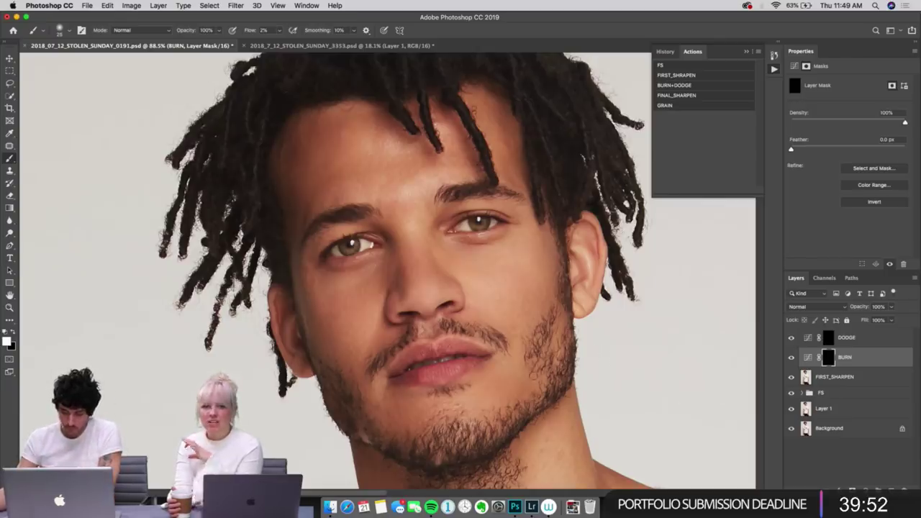
key(bracketright)
key(bracketright)
key(bracketright)
key(bracketright)
key(bracketright)
key(bracketright)
key(bracketright)
key(bracketright)
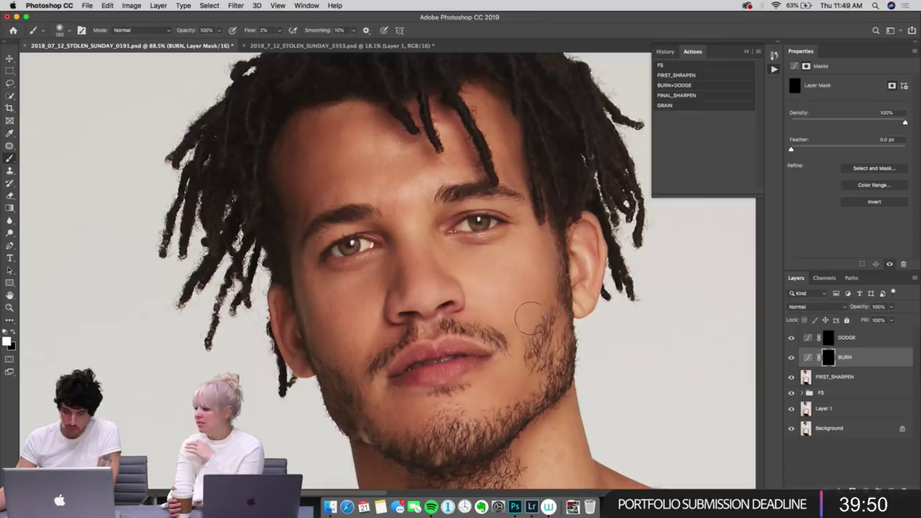
key(bracketright)
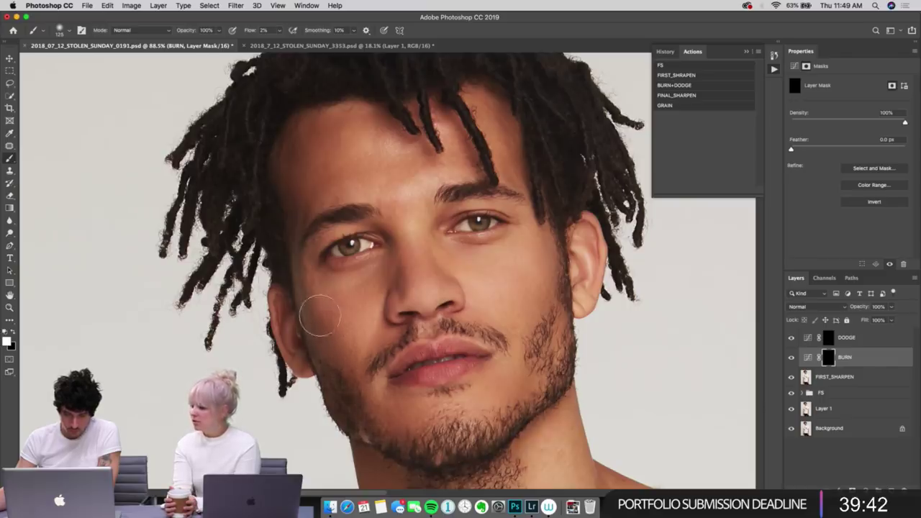
key(super+alt+shift+e)
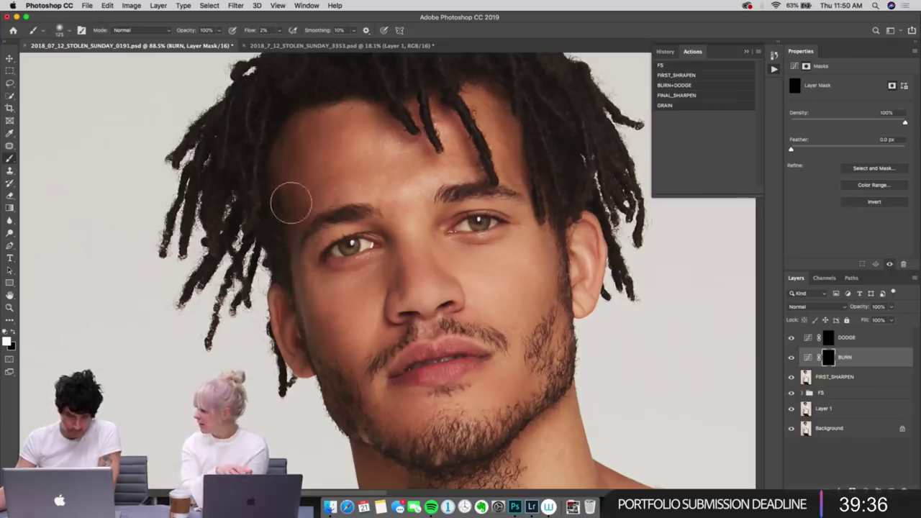
key(bracketleft)
key(bracketleft)
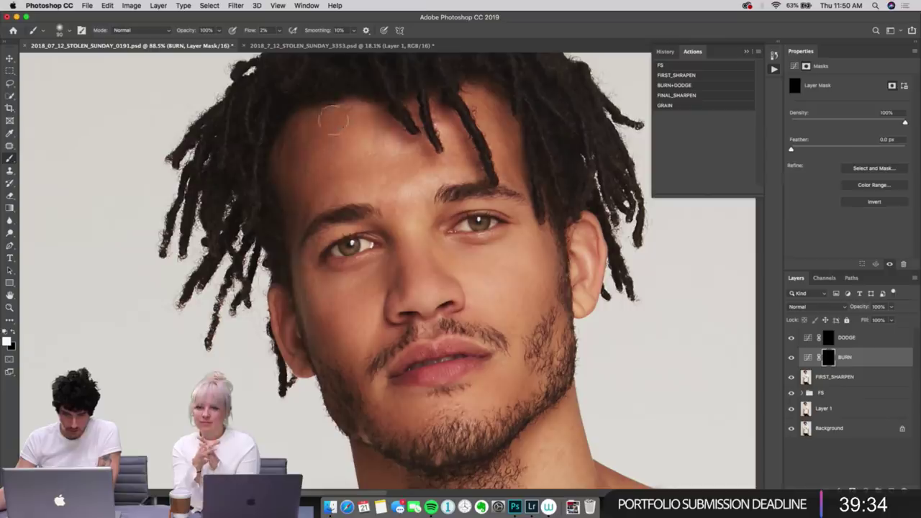
key(bracketleft)
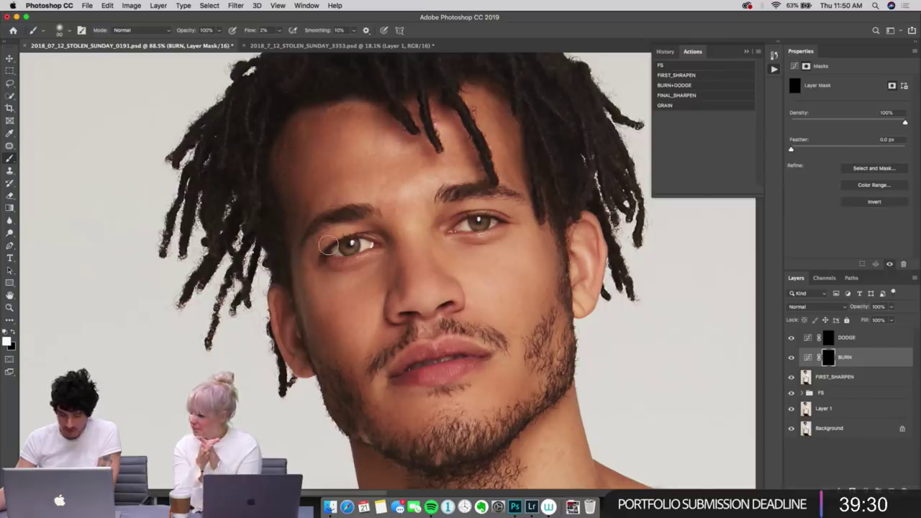
Step: Toggle the BURN layer off and on to compare, leaving it visible
key(super+comma)
key(super+comma)
key(super+comma)
key(super+comma)
key(super+comma)
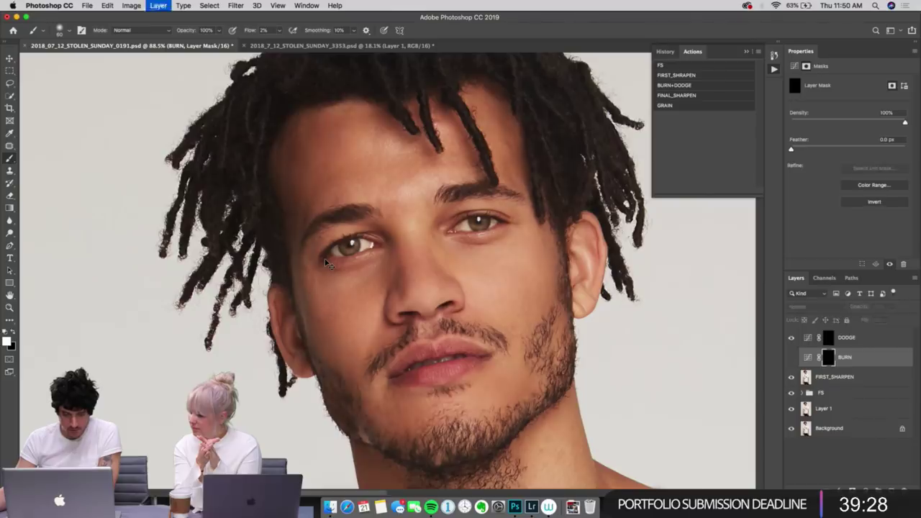
key(super+comma)
key(super+comma)
key(super+comma)
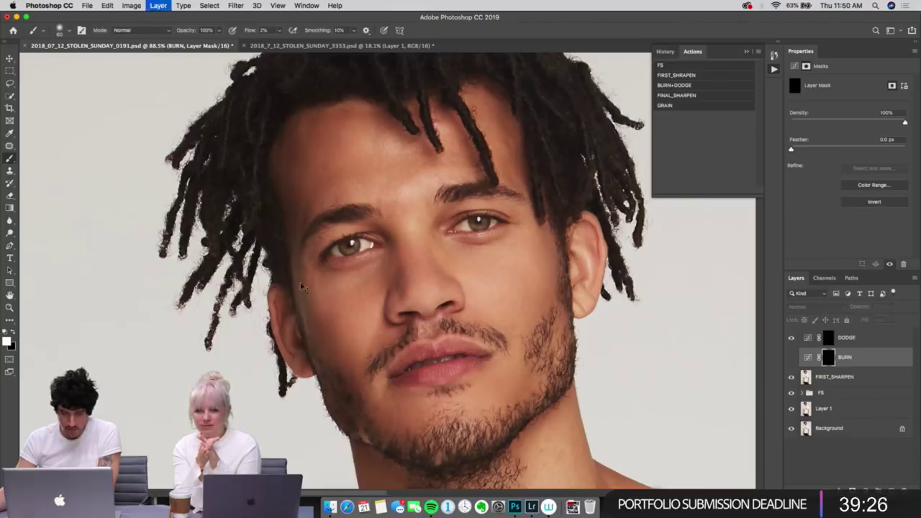
key(super+comma)
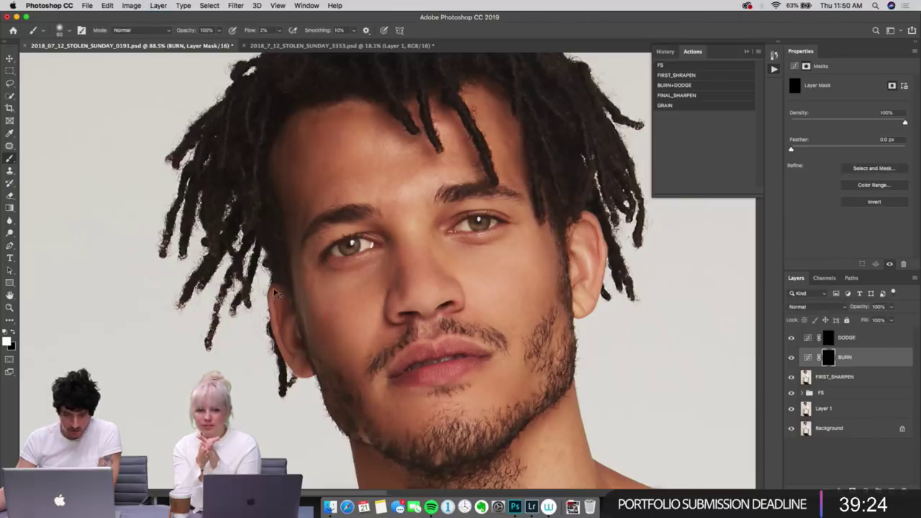
key(super+comma)
key(super+comma)
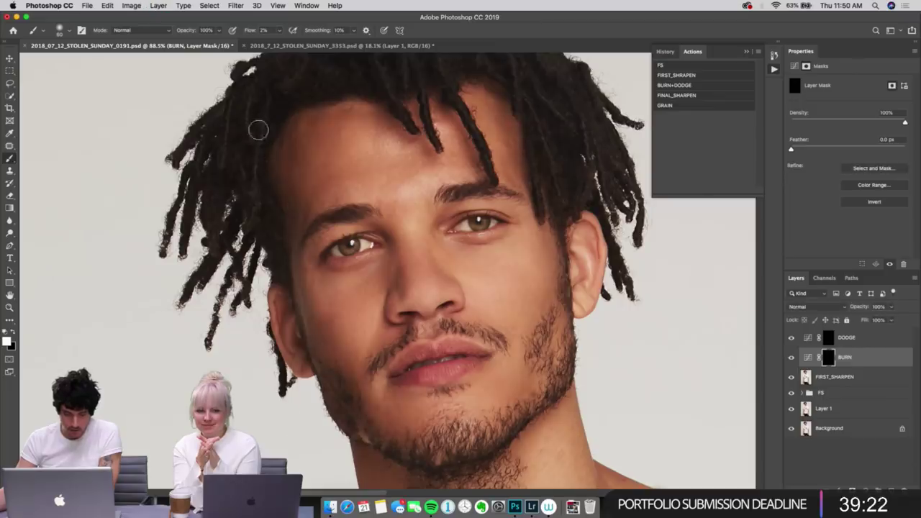
Step: Set a 60 px, 0% hardness brush and burn the upper forehead hairline and other temple
drag(293, 405, 226, 257)
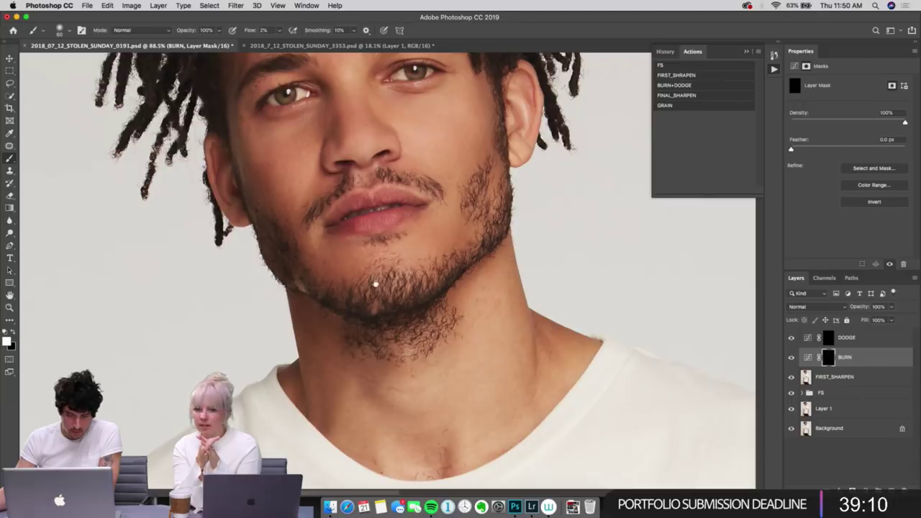
drag(375, 284, 424, 408)
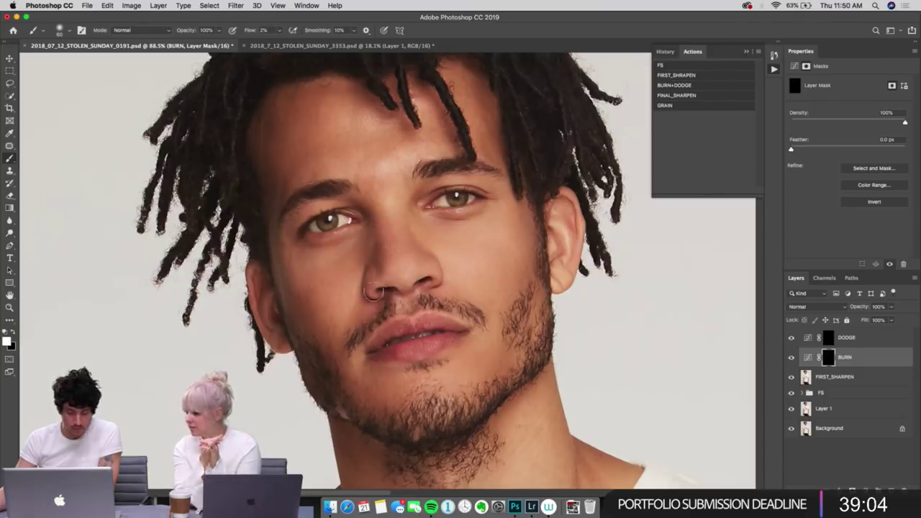
right_click(486, 277)
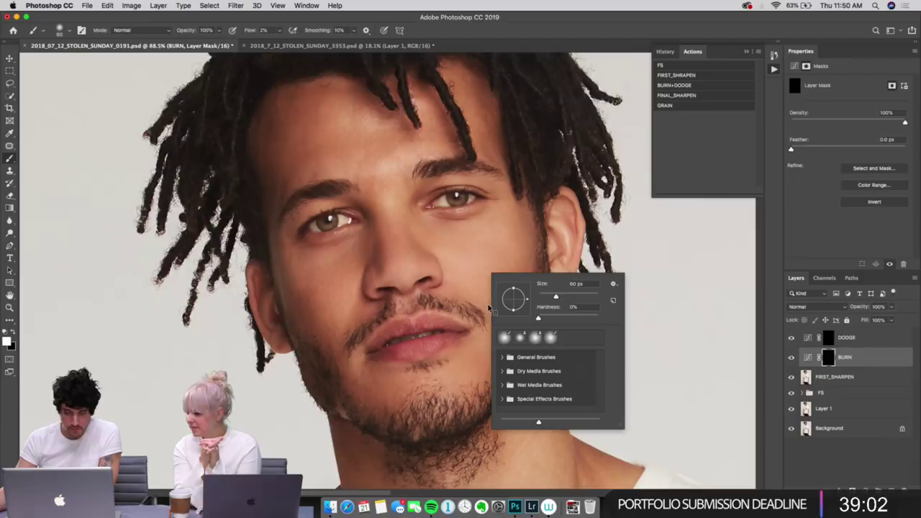
click(369, 223)
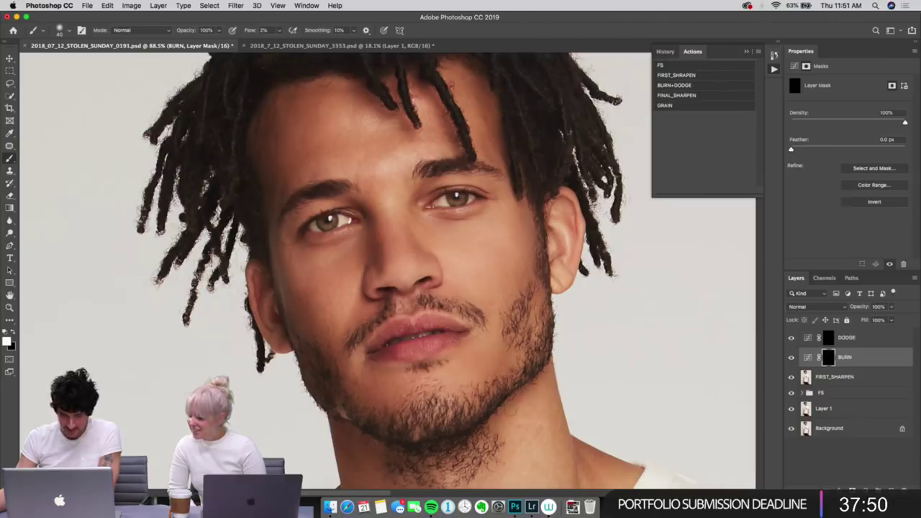
scroll(417, 168, down, 15)
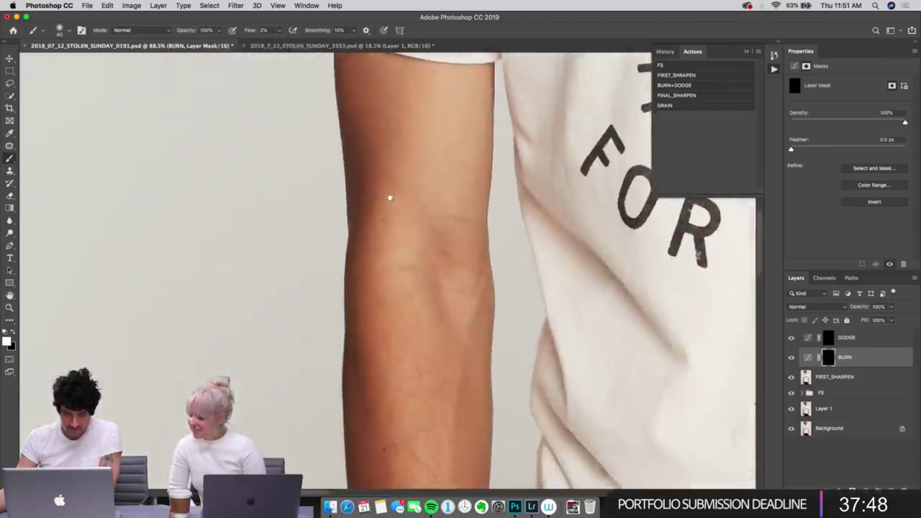
Step: Burn the forearm and wrist with a brush around 120 px, using a smaller size on the hand
scroll(389, 197, right, 2)
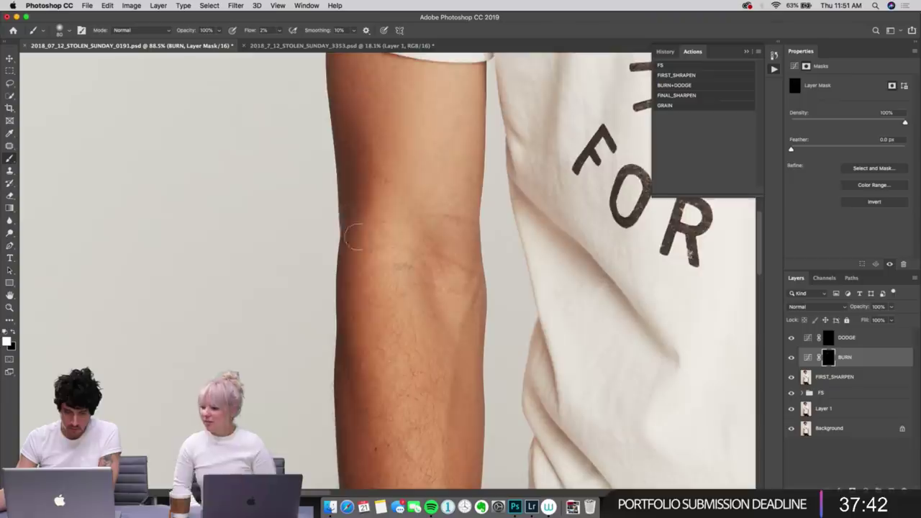
scroll(353, 98, down, 8)
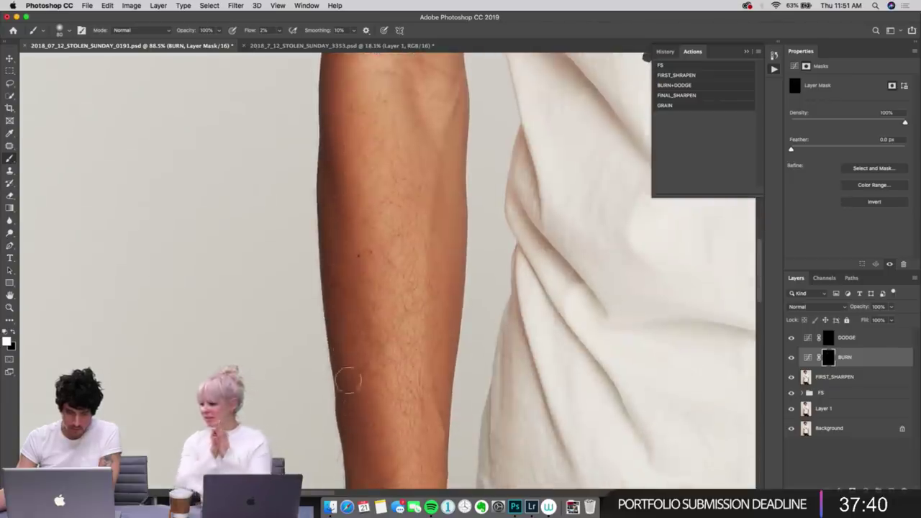
scroll(334, 159, down, 5)
scroll(338, 216, down, 5)
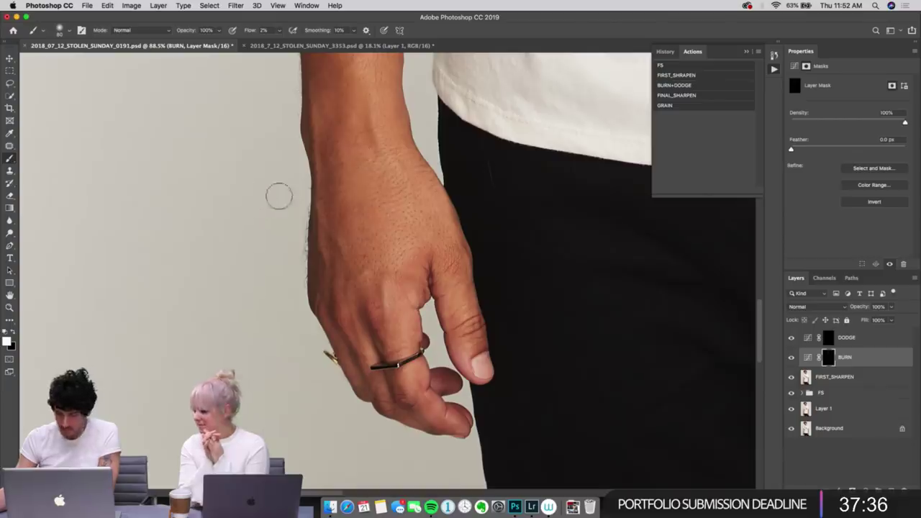
key(bracketright)
key(bracketright)
key(bracketright)
key(bracketleft)
key(bracketleft)
key(bracketleft)
key(bracketleft)
key(bracketleft)
key(bracketleft)
key(bracketleft)
key(bracketleft)
key(bracketleft)
key(bracketleft)
key(bracketleft)
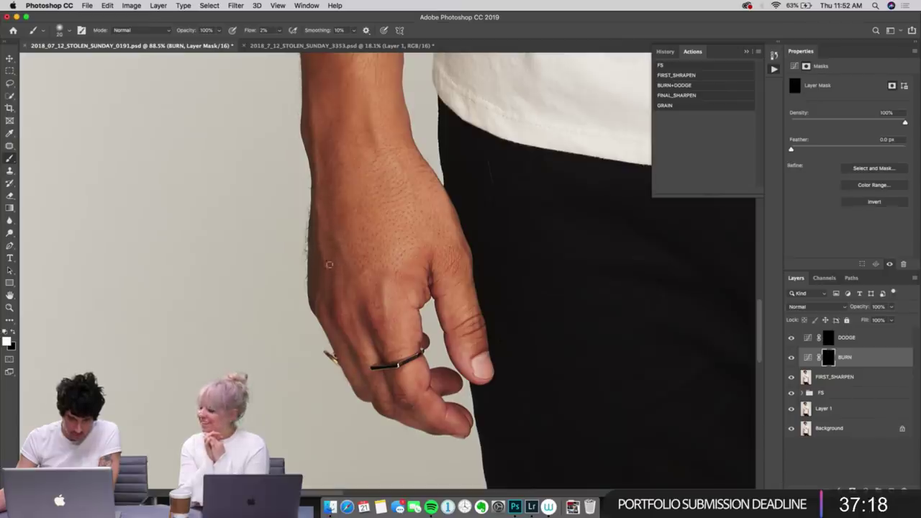
drag(566, 291, 255, 296)
drag(597, 268, 246, 434)
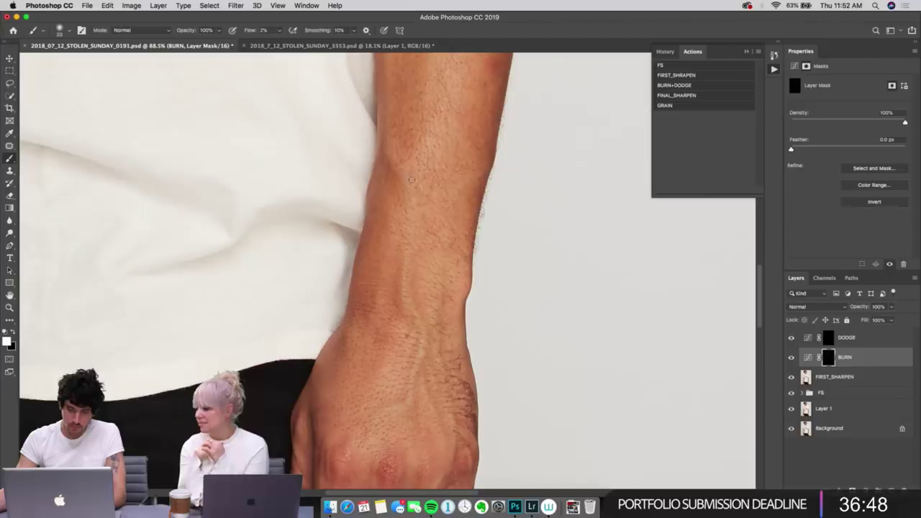
Step: Pan to the other upper arm beside the MY CAT lettering and work along the arm and wrist, then return to the face
drag(410, 132, 390, 302)
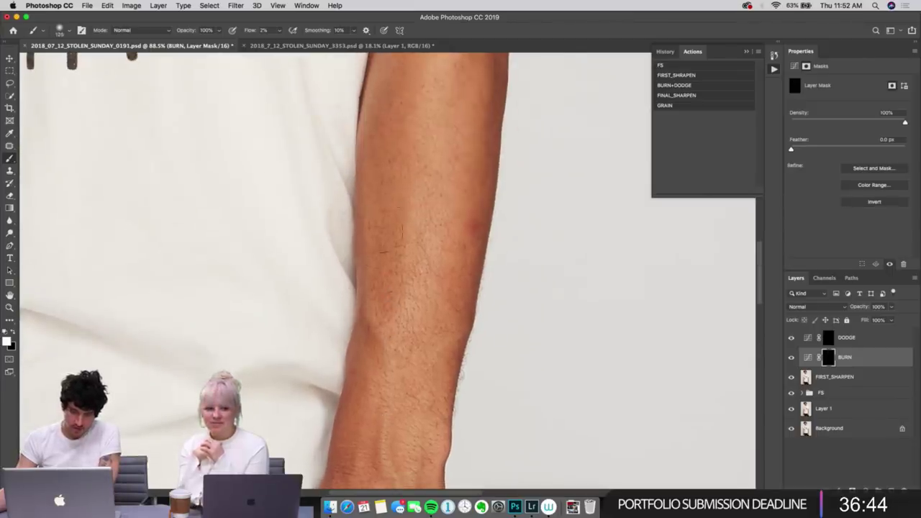
drag(384, 139, 351, 360)
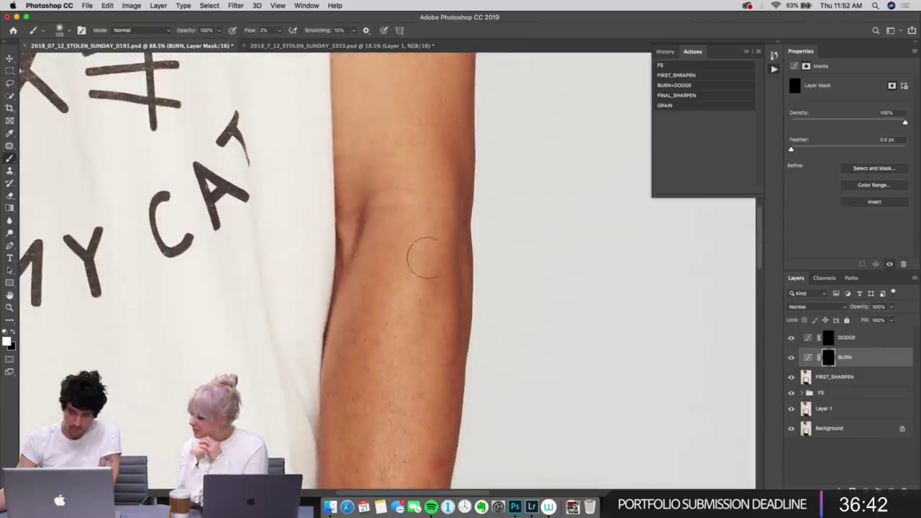
scroll(411, 415, down, 5)
scroll(411, 390, up, 10)
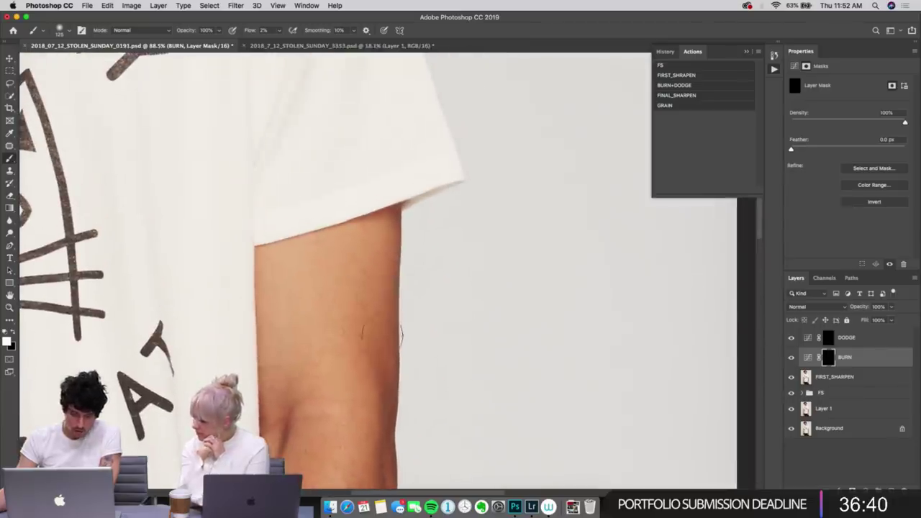
scroll(387, 112, down, 5)
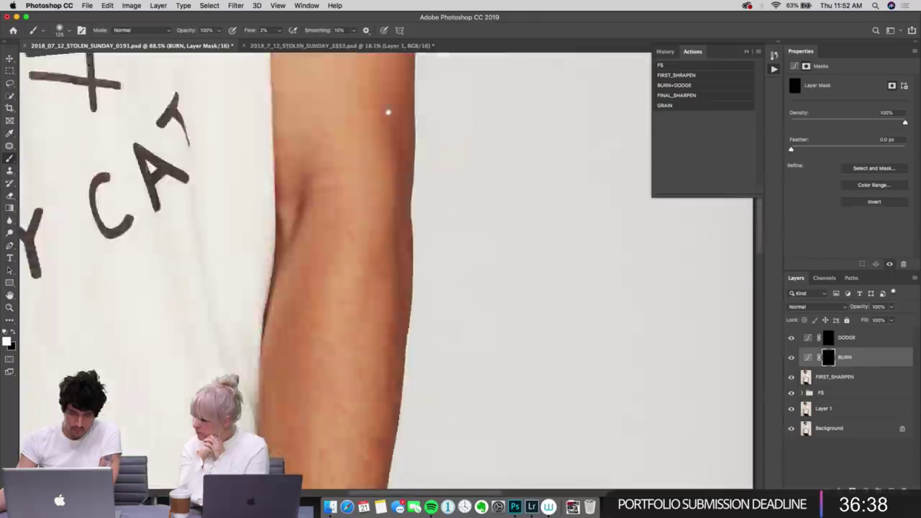
scroll(388, 112, down, 5)
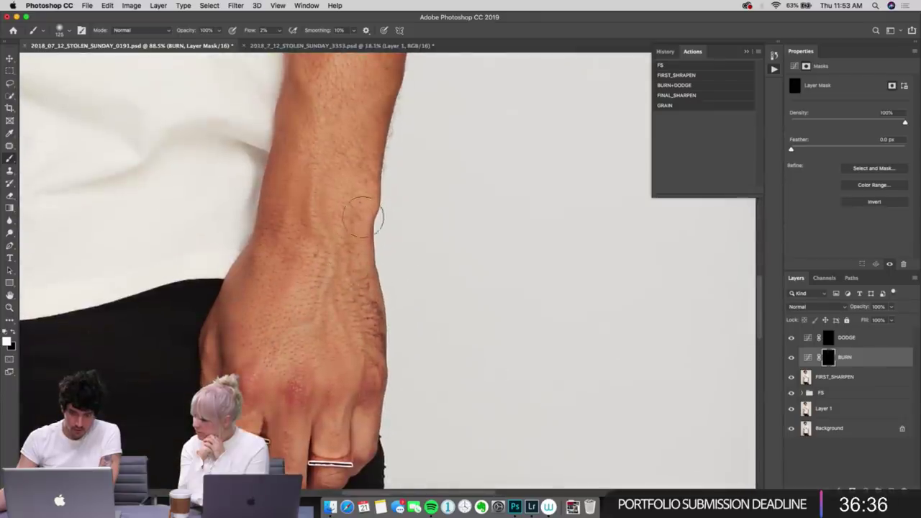
scroll(354, 359, down, 4)
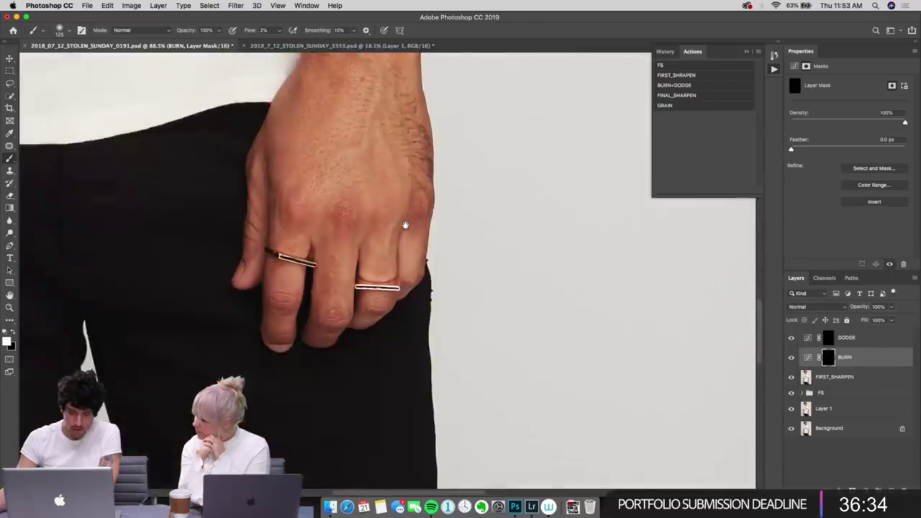
scroll(370, 195, up, 1)
scroll(417, 312, up, 12)
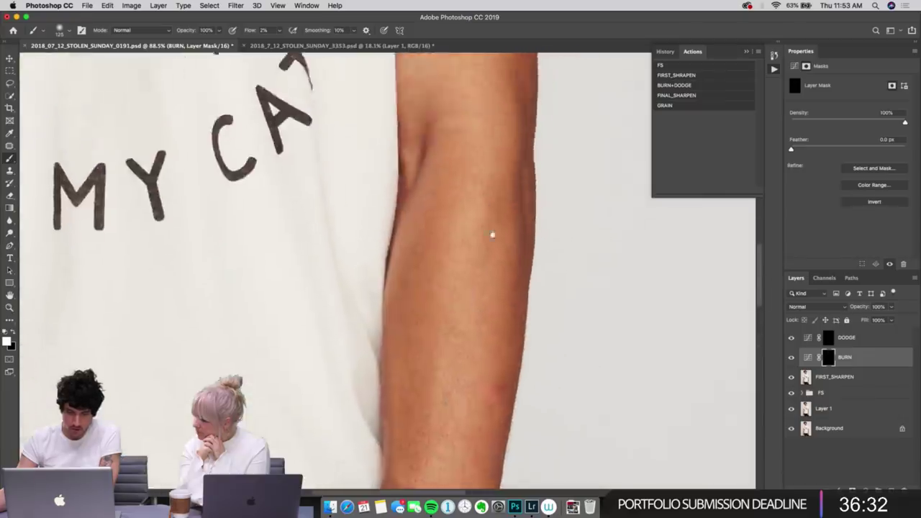
scroll(408, 347, up, 5)
scroll(407, 347, left, 5)
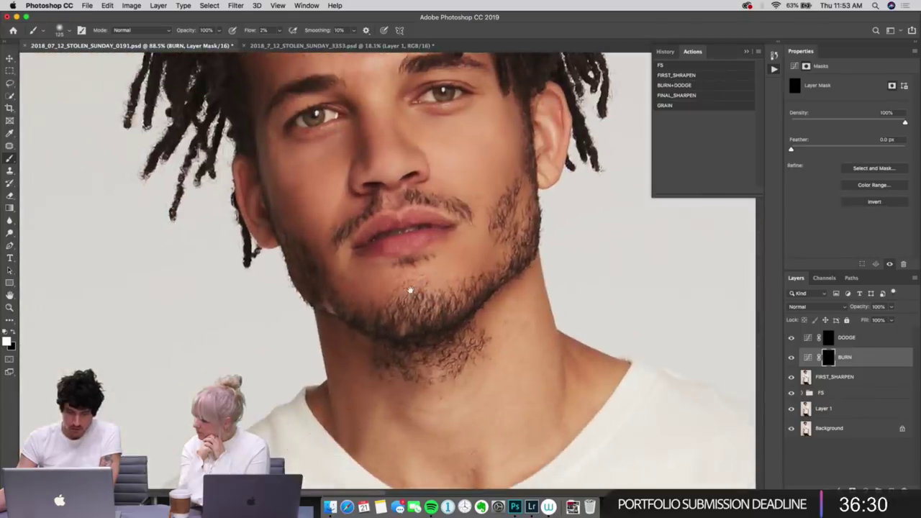
scroll(413, 290, down, 3)
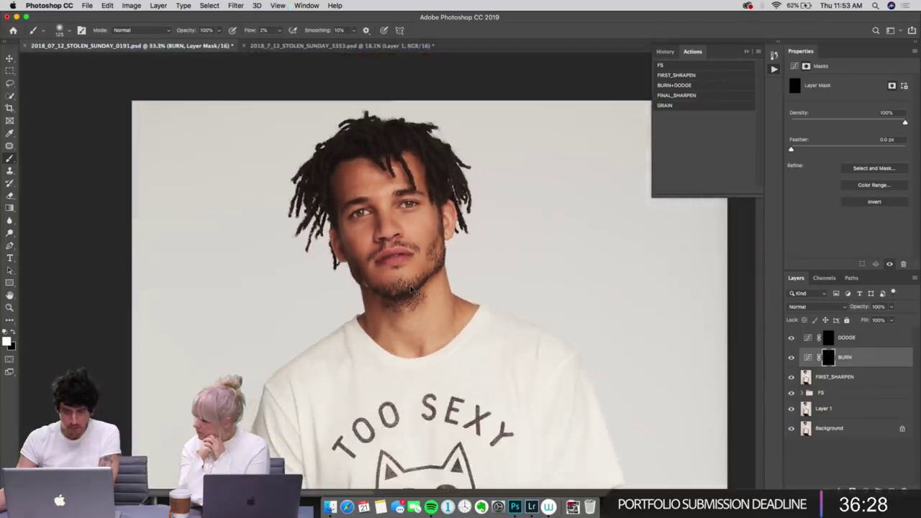
scroll(412, 290, up, 8)
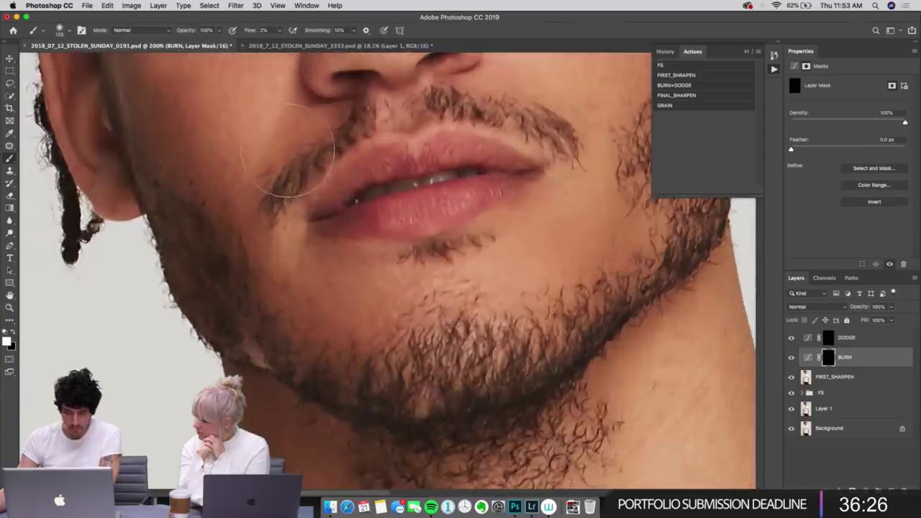
scroll(394, 128, up, 10)
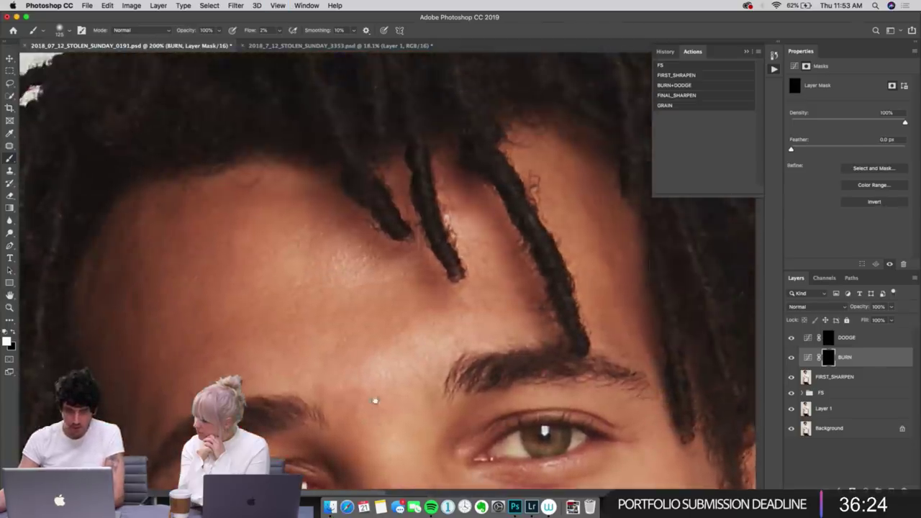
scroll(334, 271, down, 1)
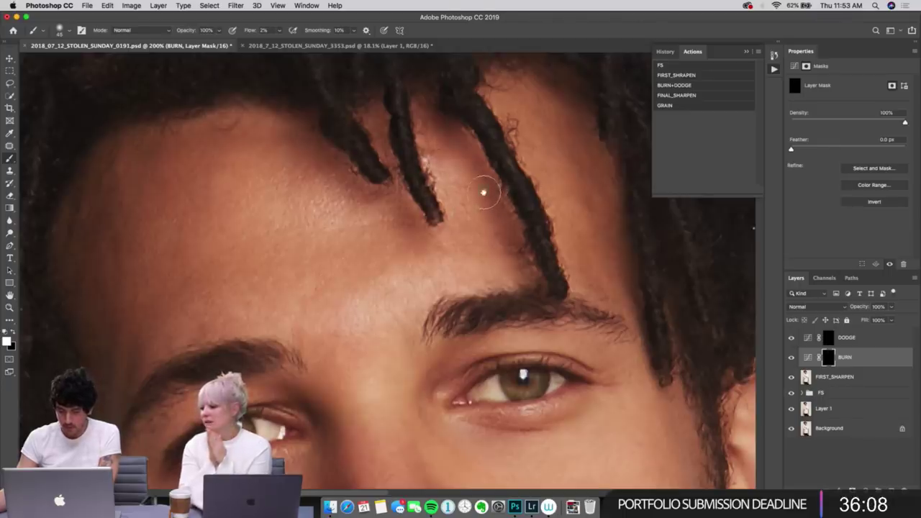
key(super+0)
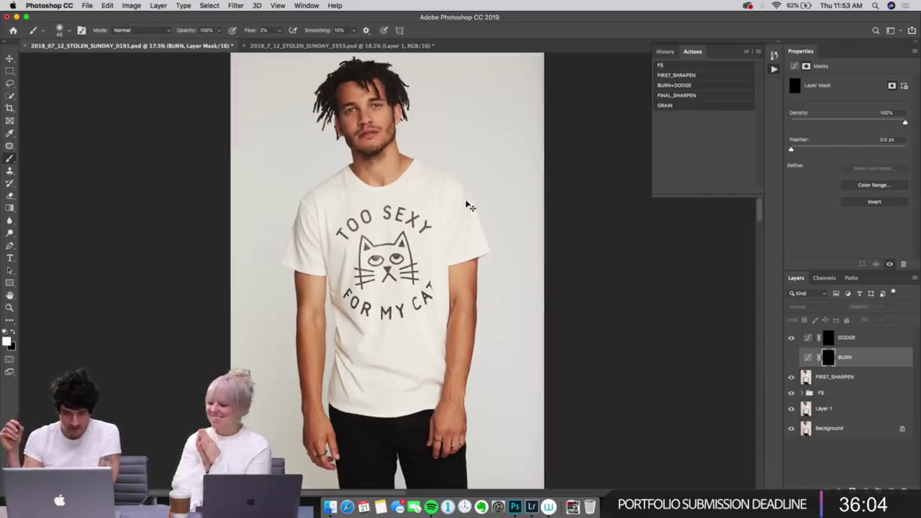
key(super+shift+alt+e)
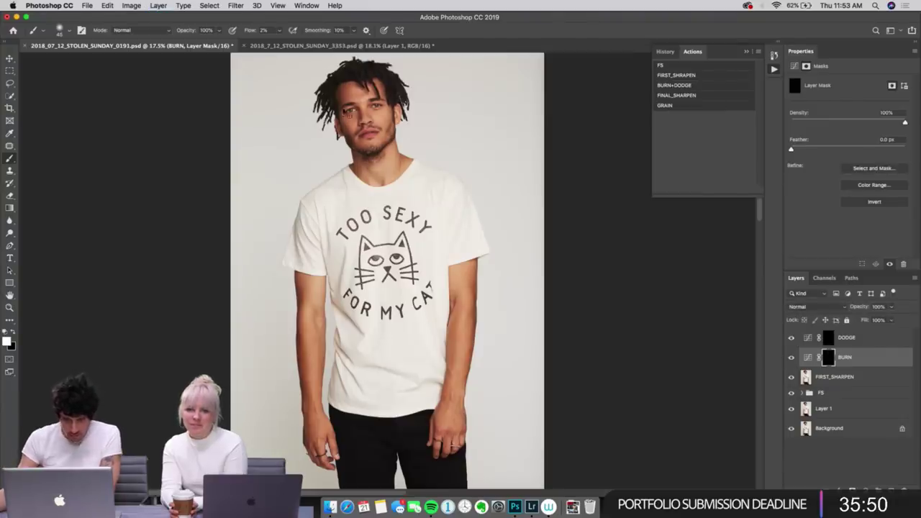
key(super+equal)
key(super+equal)
key(super+equal)
key(super+equal)
key(super+equal)
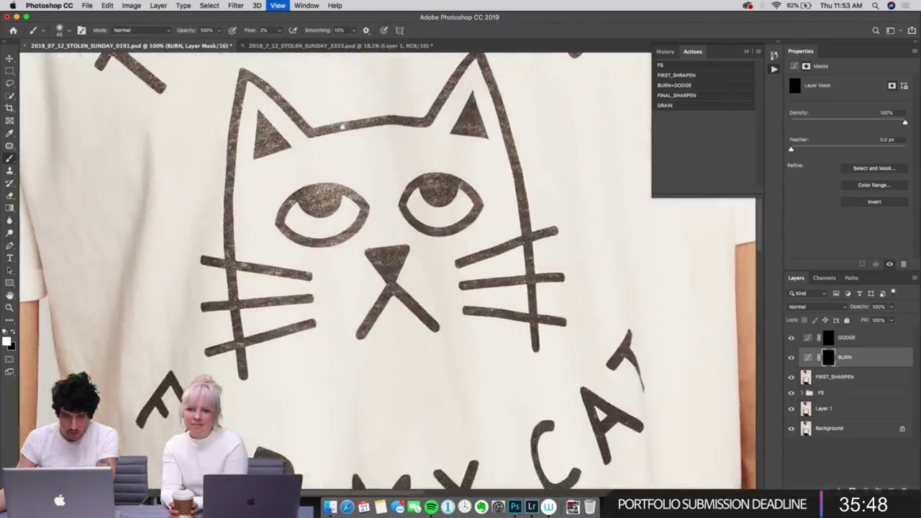
scroll(343, 127, up, 15)
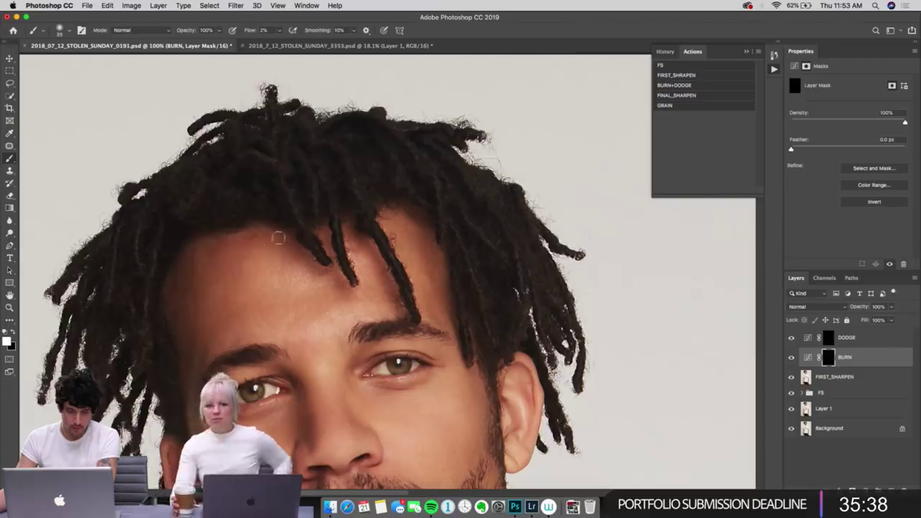
key(super+0)
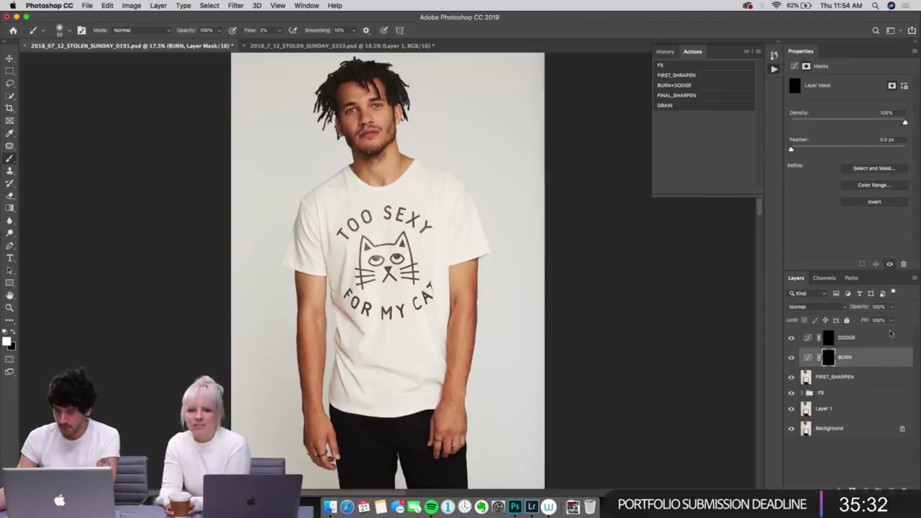
Step: Lower the BURN layer's opacity to 69% and toggle its visibility to compare
mouse_move(857, 308)
mouse_down()
mouse_move(841, 343)
mouse_move(845, 333)
mouse_up()
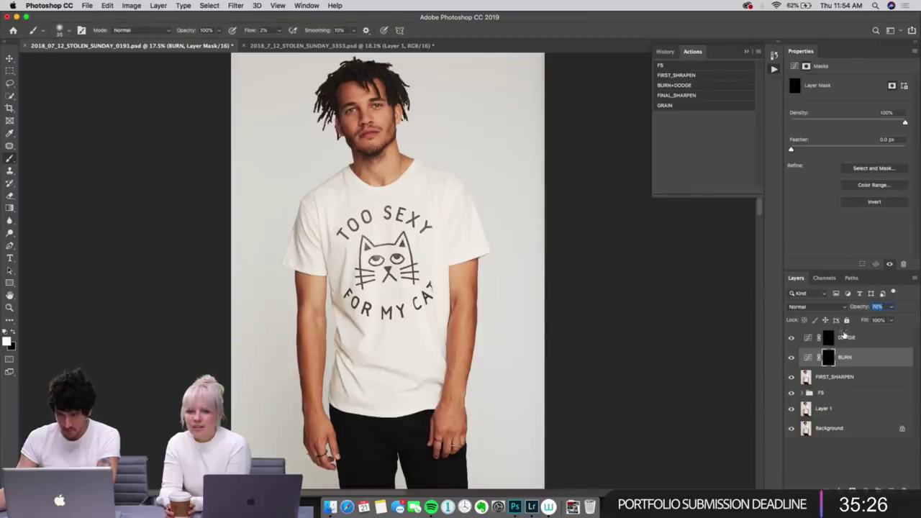
text(69)
key(Return)
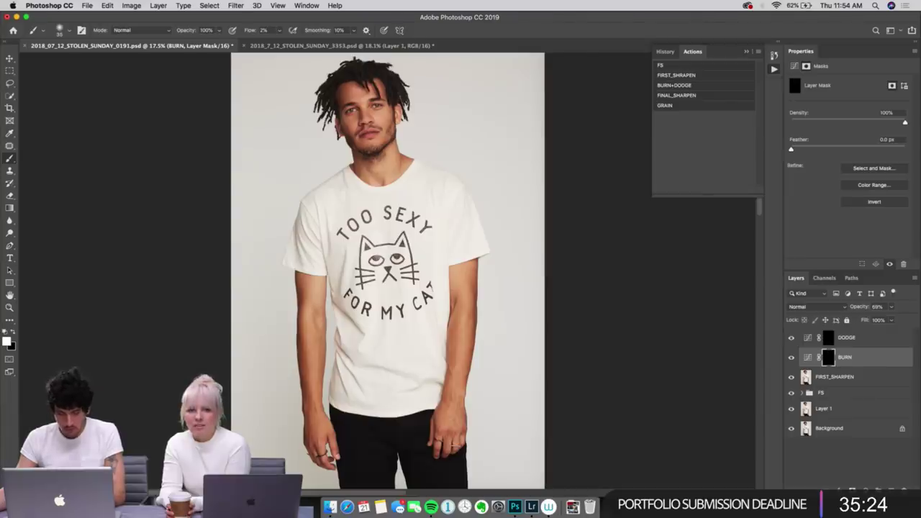
key(super+comma)
key(super+comma)
key(super+comma)
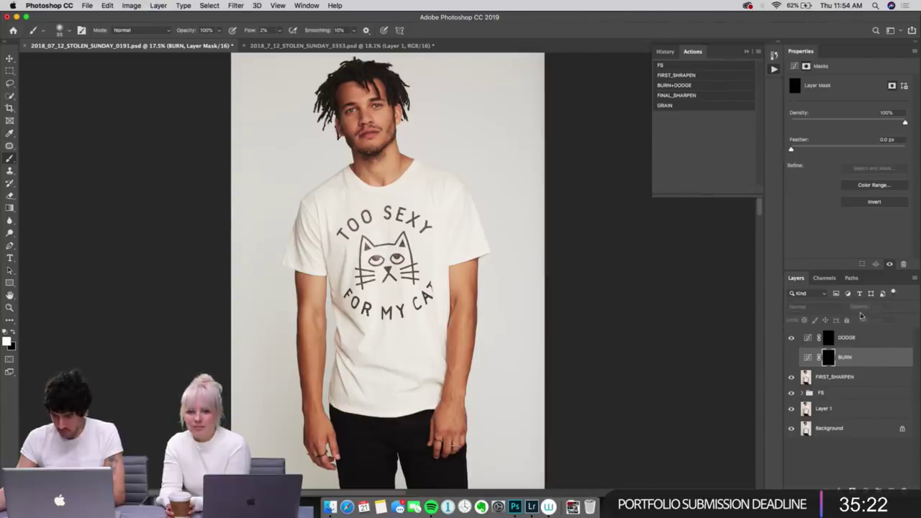
key(super+comma)
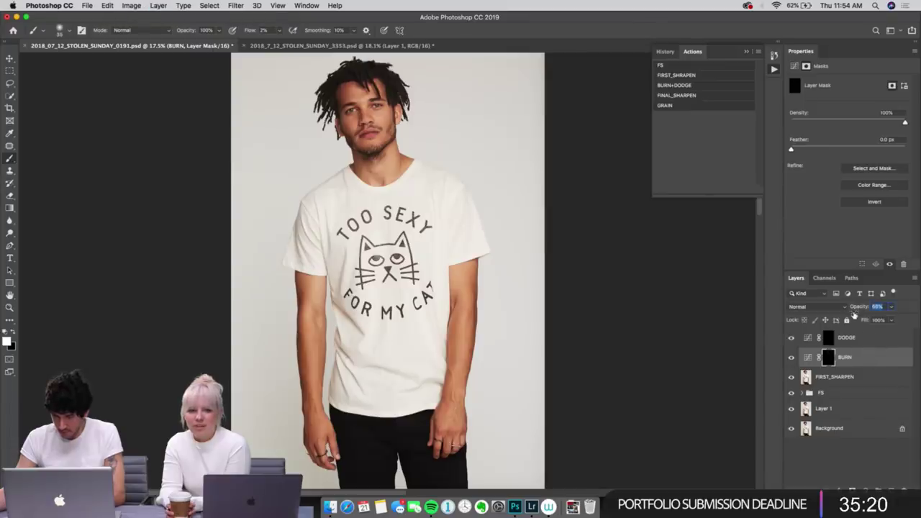
Step: Nudge BURN opacity down to 64% and compare with the layer on and off
key(Down)
key(Down)
key(Down)
key(Down)
key(super+comma)
key(super+comma)
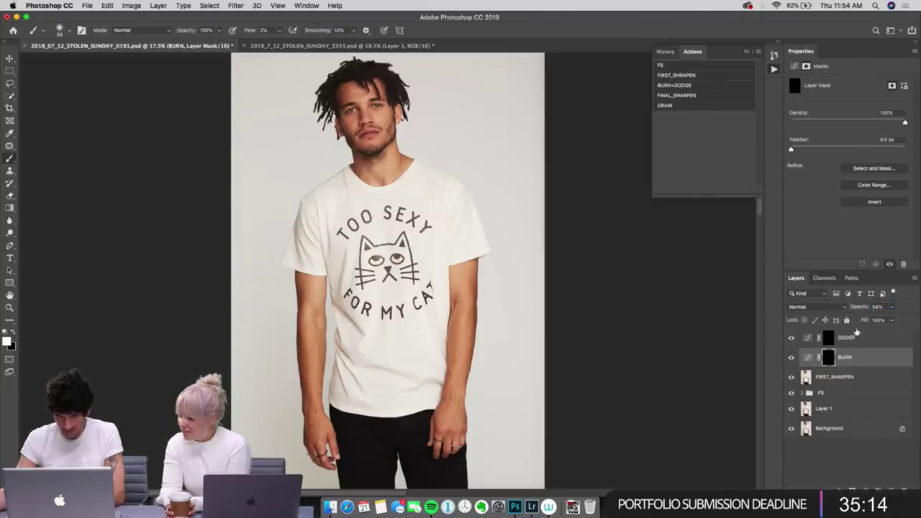
key(super+comma)
key(super+comma)
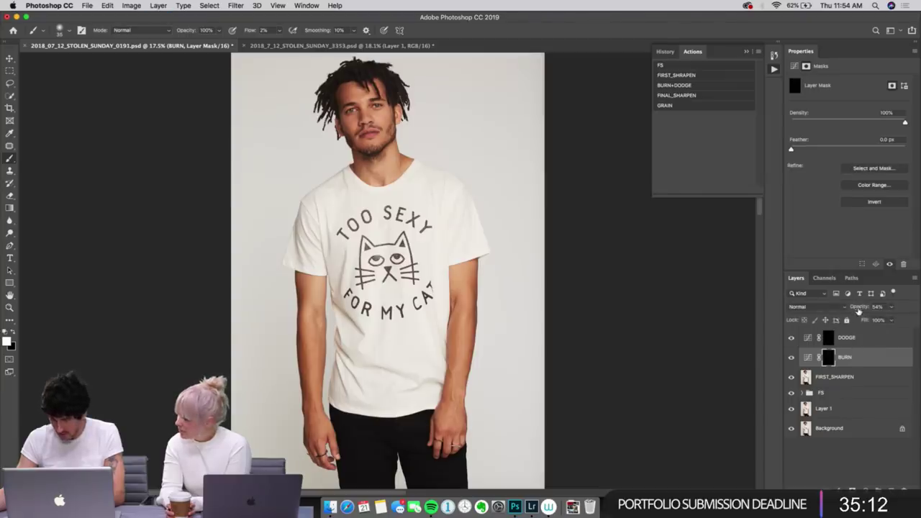
key(super+comma)
key(super+comma)
key(super+comma)
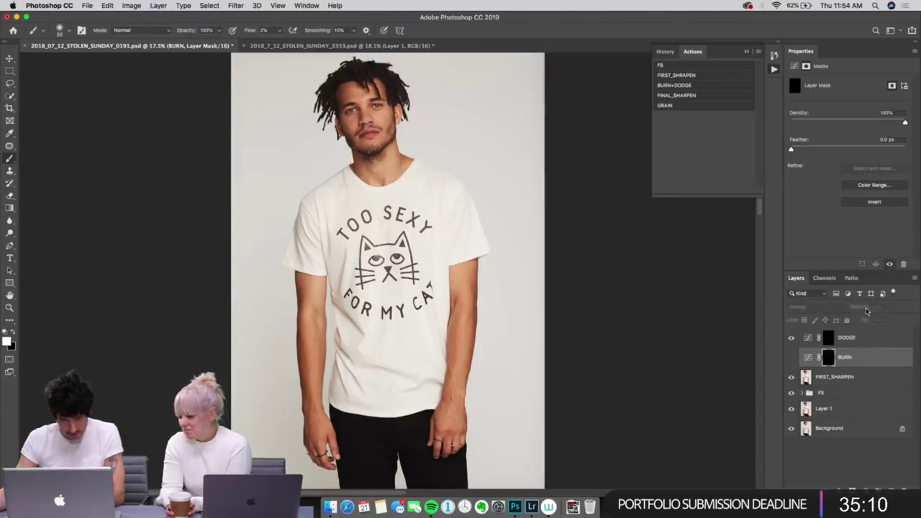
key(super+comma)
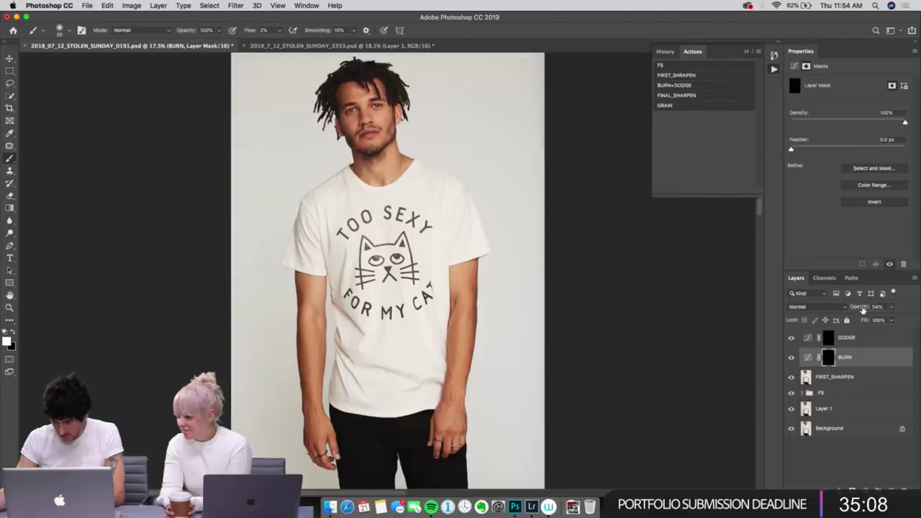
Step: Settle BURN opacity at 50% and toggle the layer off to compare
drag(862, 308, 861, 309)
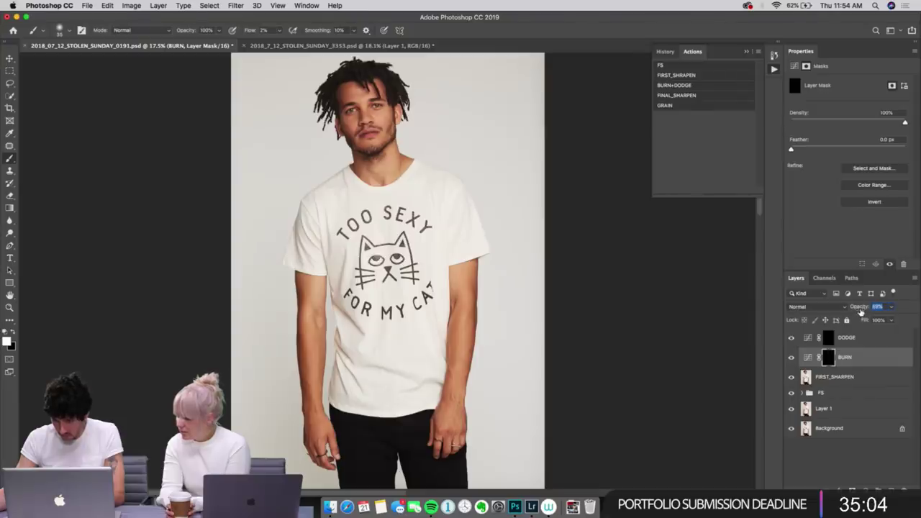
key(super+comma)
key(super+comma)
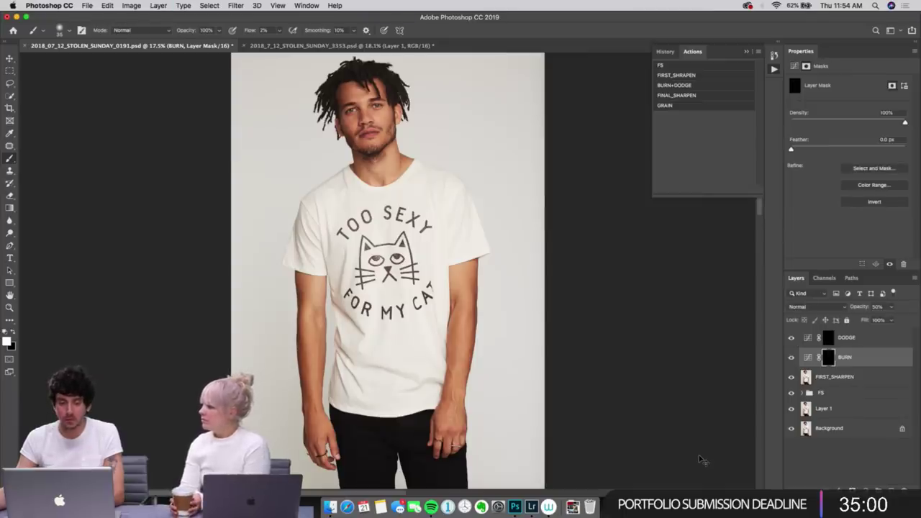
key(super+comma)
key(super+comma)
key(super+comma)
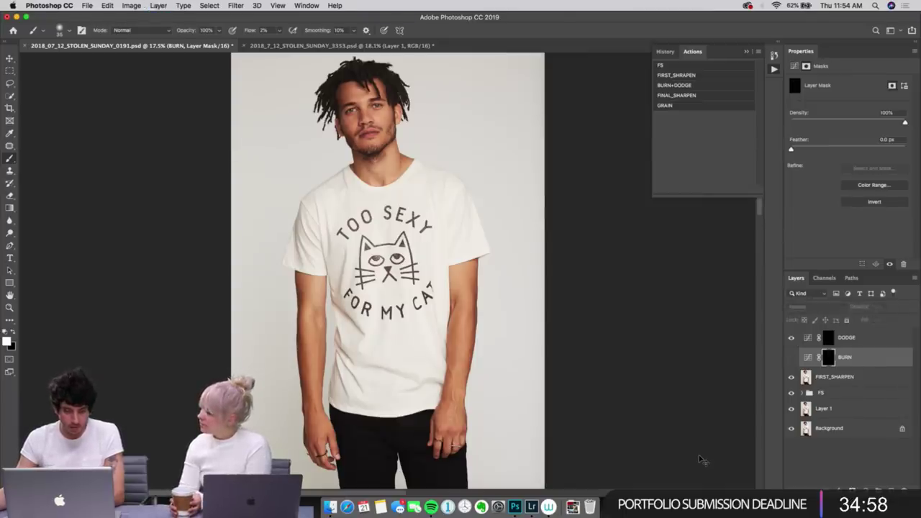
key(super+comma)
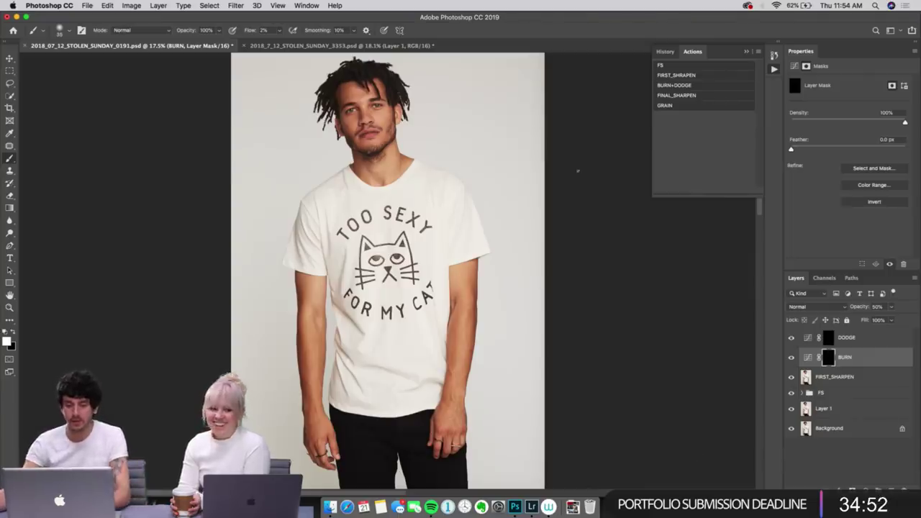
Step: View the image at 100% and toggle the BURN layer off and on for a before/after
key(super+1)
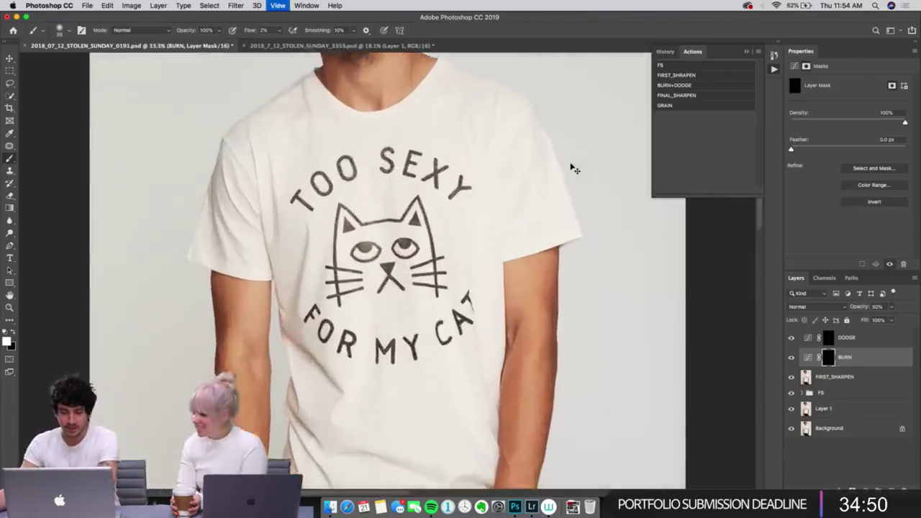
scroll(405, 350, up, 20)
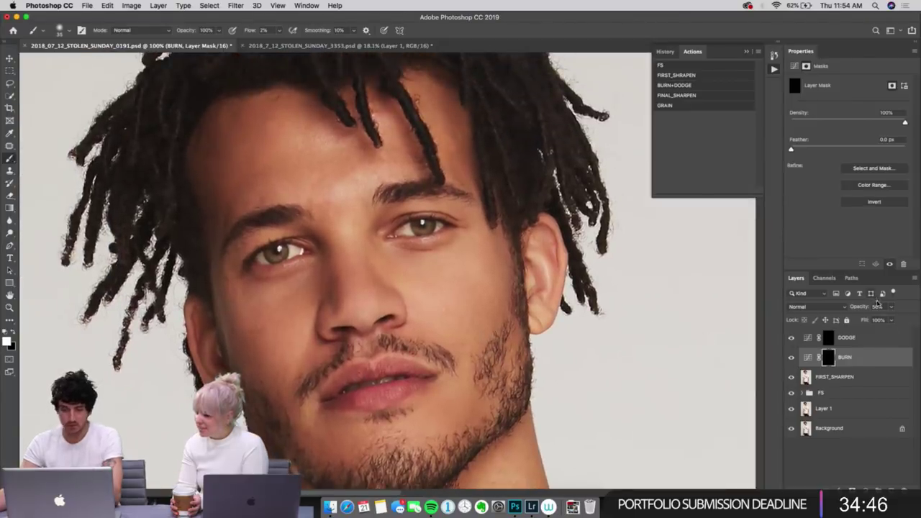
key(super+comma)
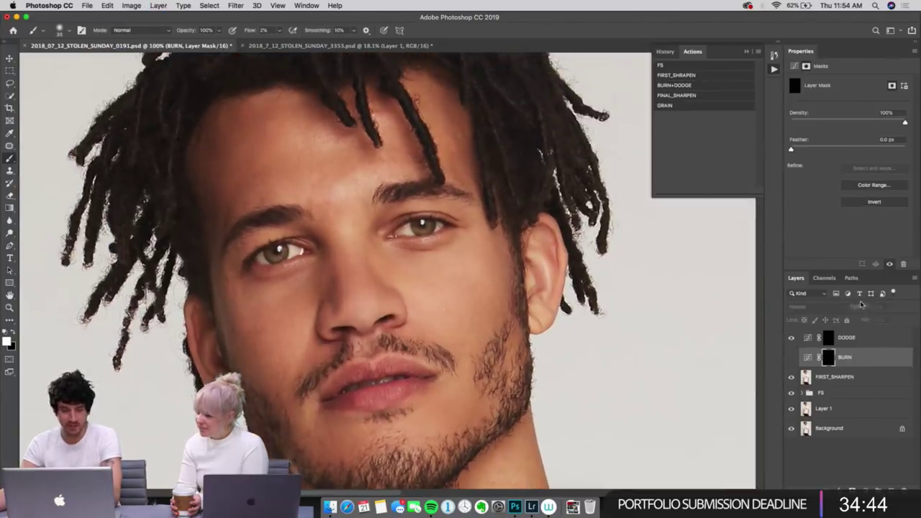
key(super+comma)
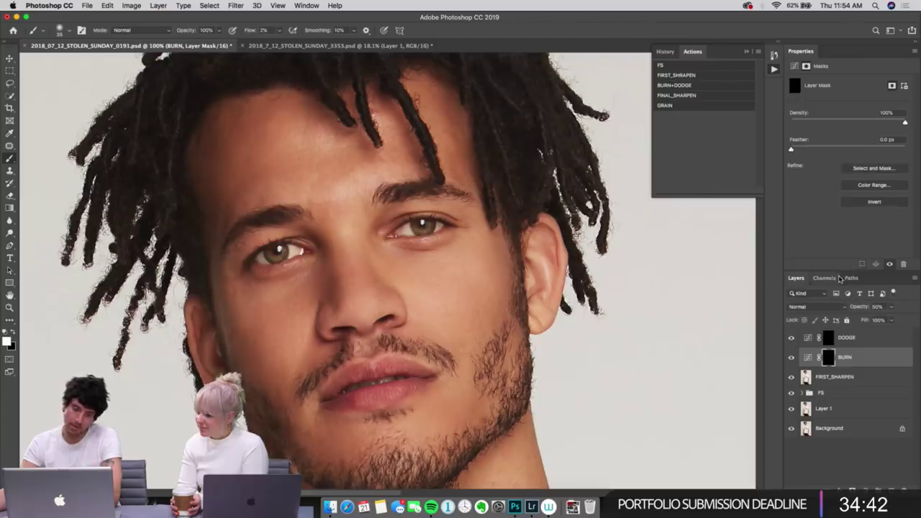
Step: Show BURN again, lower its opacity to 38%, and select the DODGE curves layer
key(super+comma)
key(super+comma)
key(super+comma)
key(super+comma)
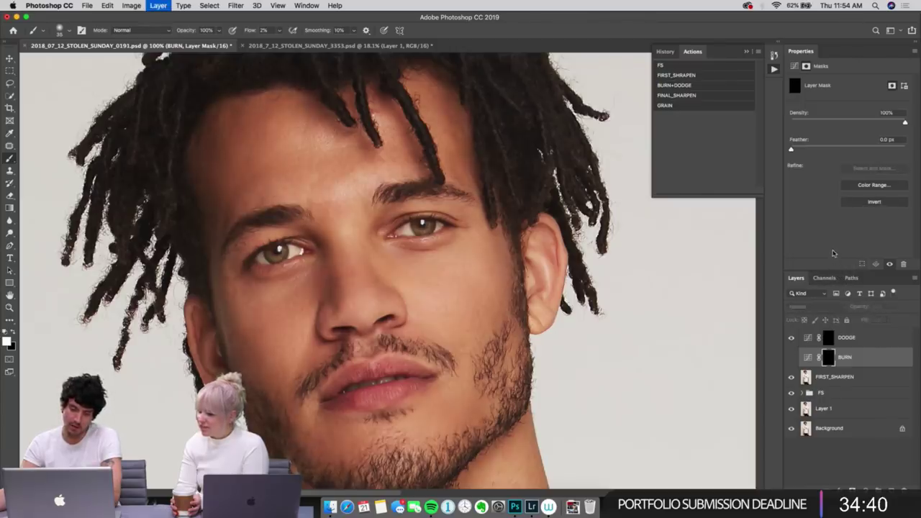
key(super+comma)
key(super+comma)
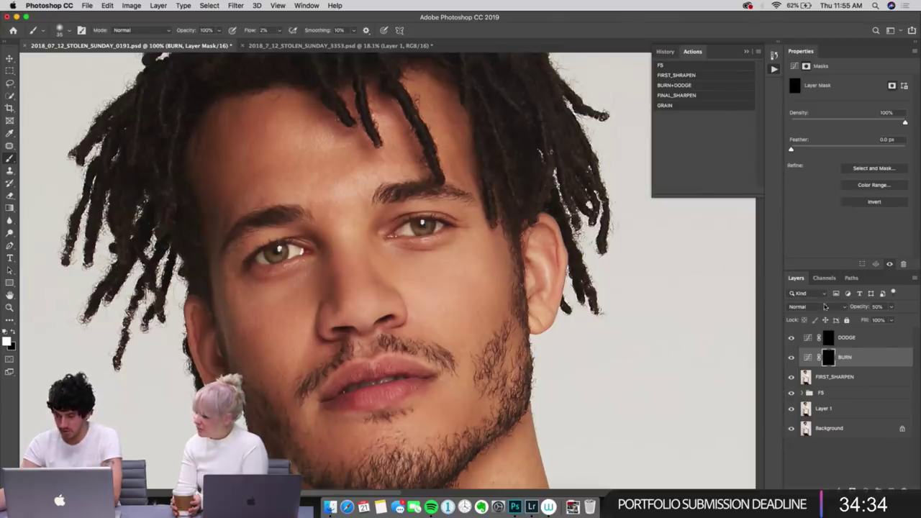
drag(861, 308, 854, 320)
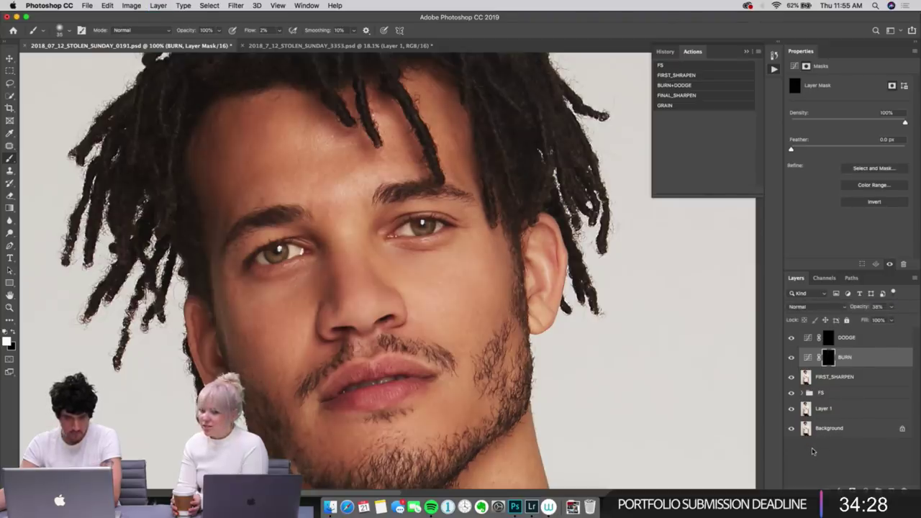
click(878, 338)
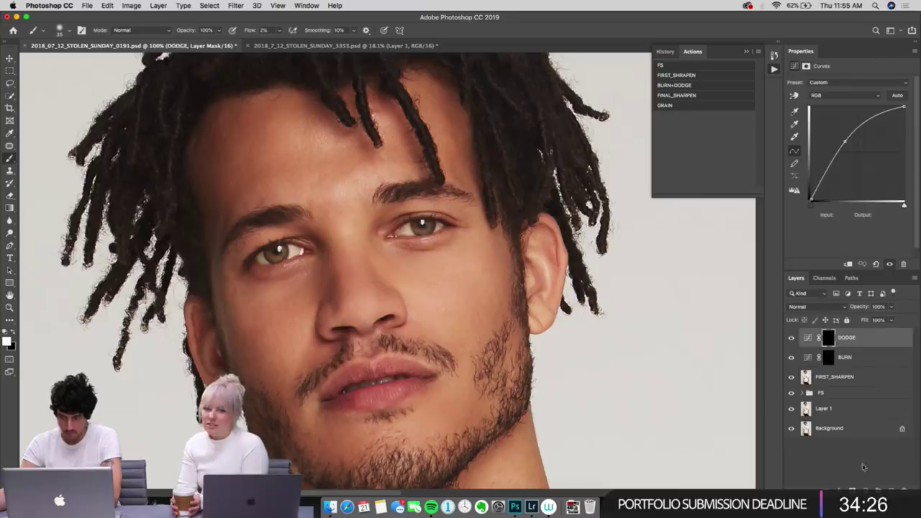
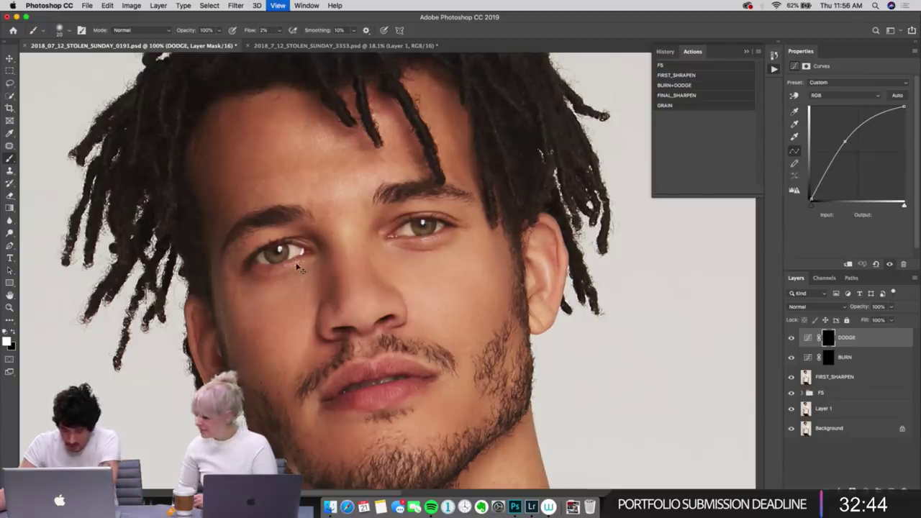
Step: Magnify the eyes, shrink the brush, and hide the BURN layer to compare
key(super+equal)
key(super+equal)
key(bracketleft)
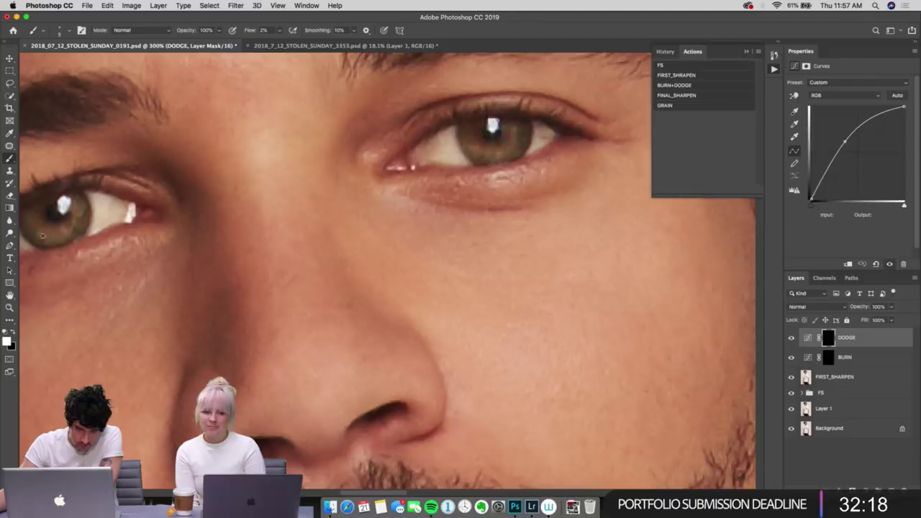
key(super+j)
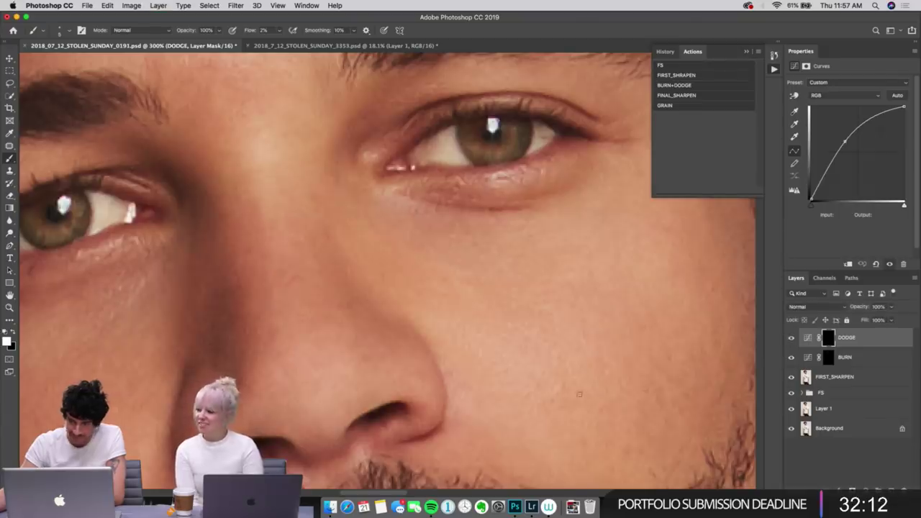
key(alt+bracketleft)
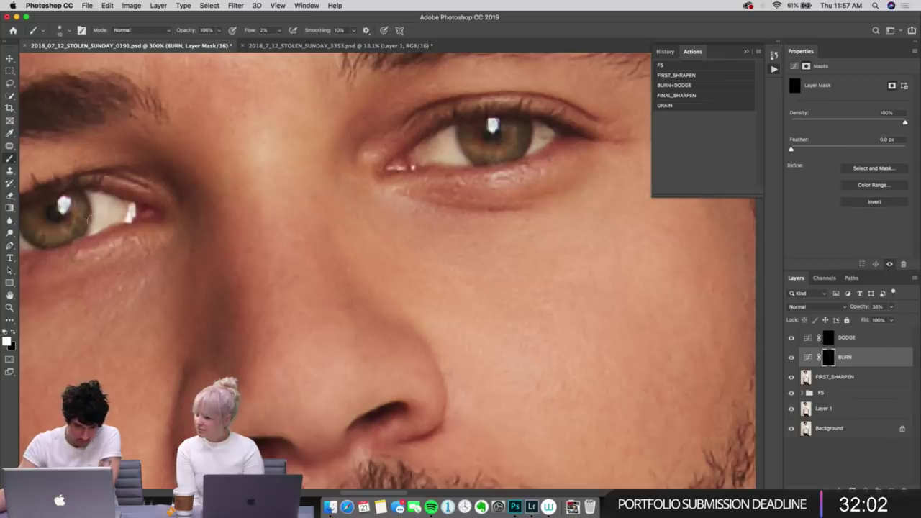
scroll(81, 238, left, 3)
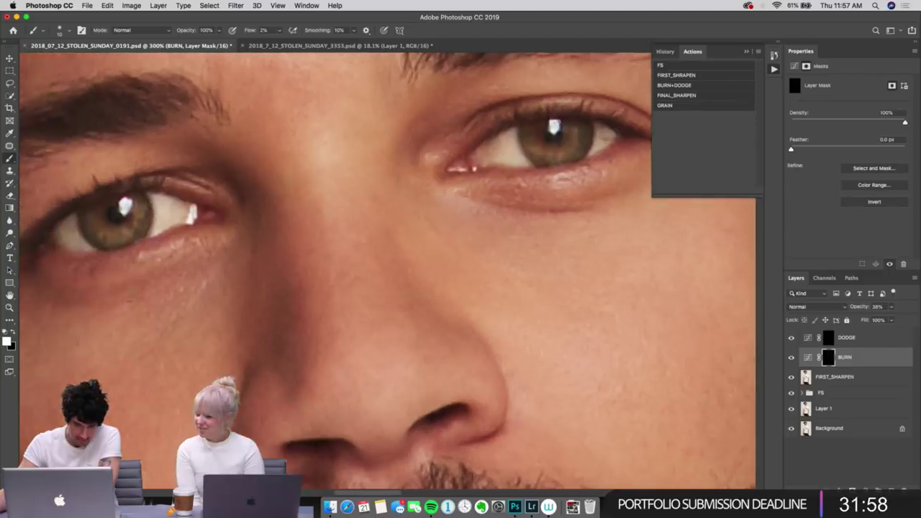
key(super+comma)
key(super+comma)
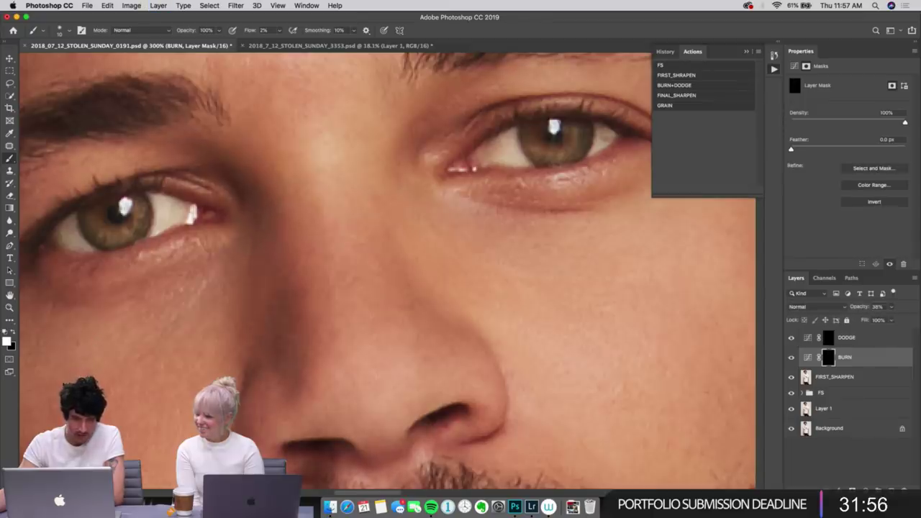
Step: Toggle the DODGE layer on and off to judge the cheek dodging, ending visible
click(875, 338)
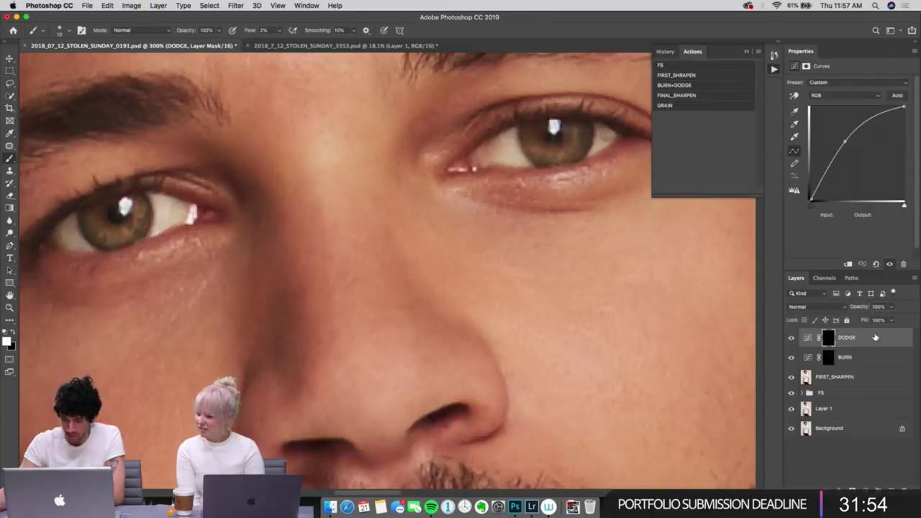
key(super+comma)
key(super+comma)
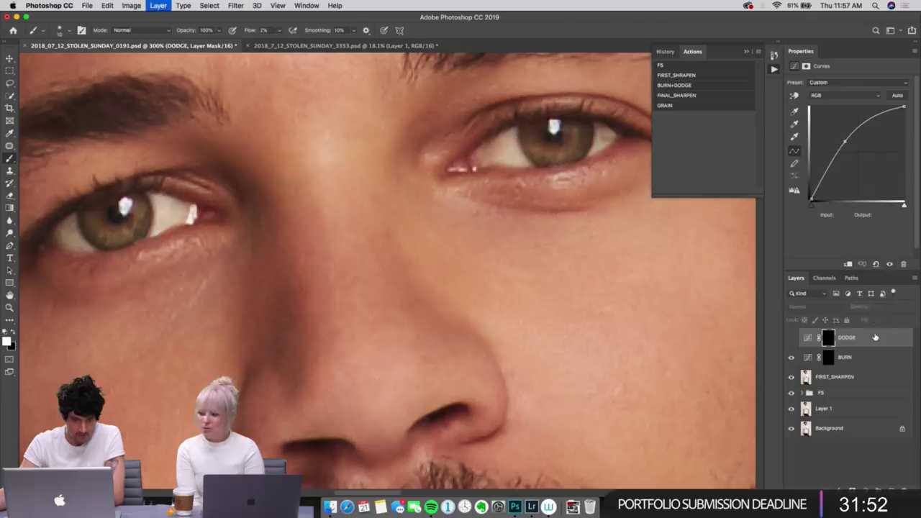
key(super+comma)
key(super+comma)
key(super+comma)
key(super+comma)
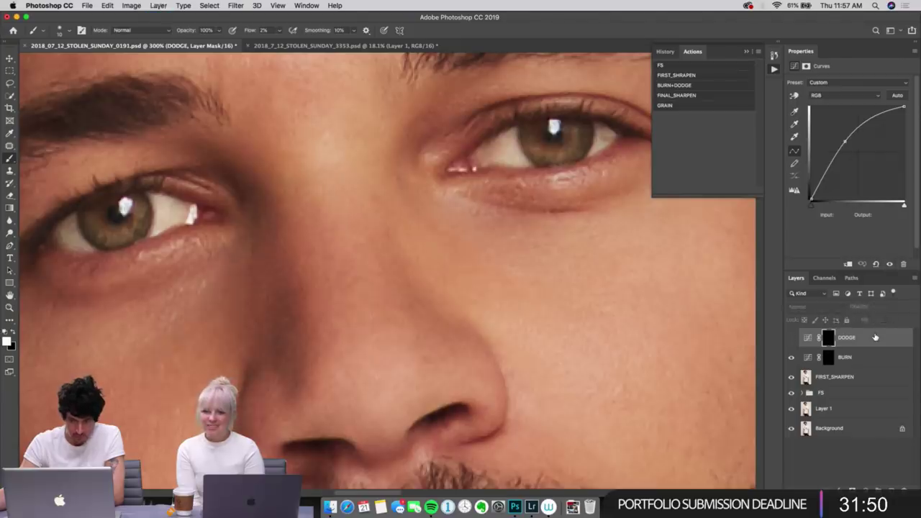
key(super+comma)
key(super+comma)
key(super+comma)
key(super+comma)
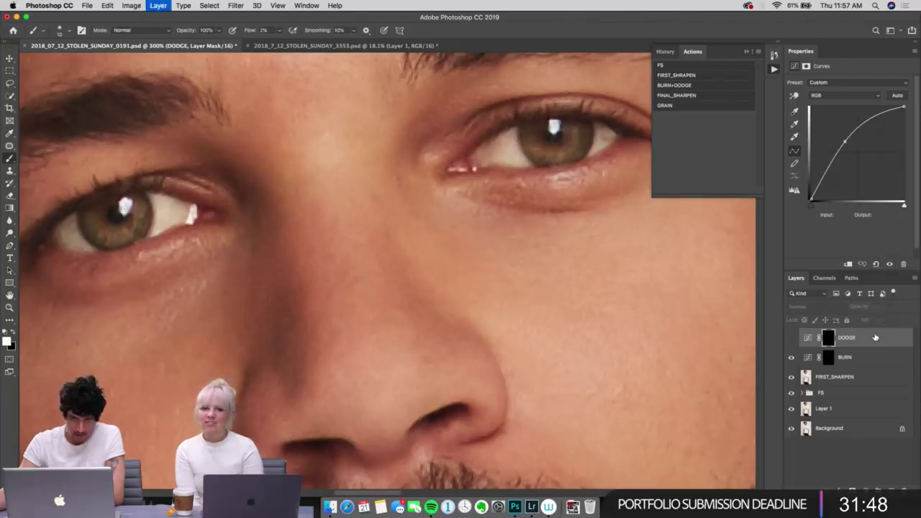
key(super+comma)
key(super+comma)
key(super+comma)
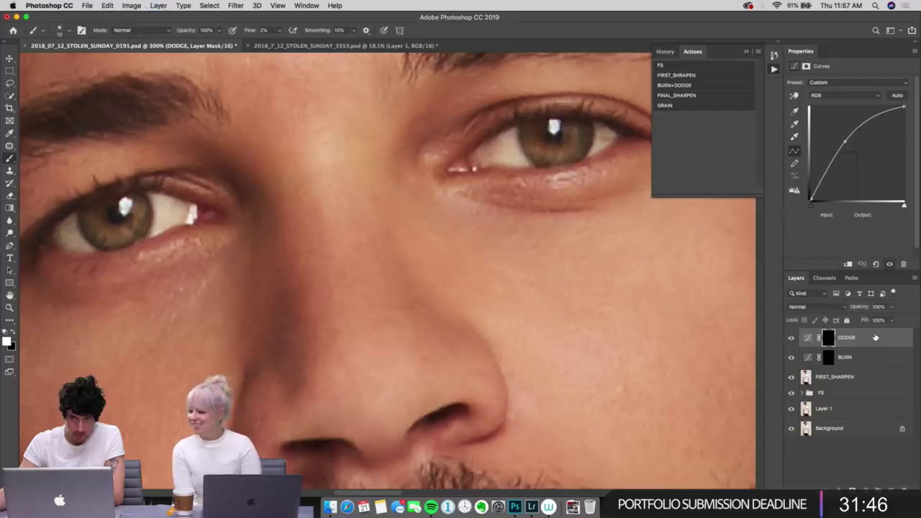
key(super+comma)
key(super+comma)
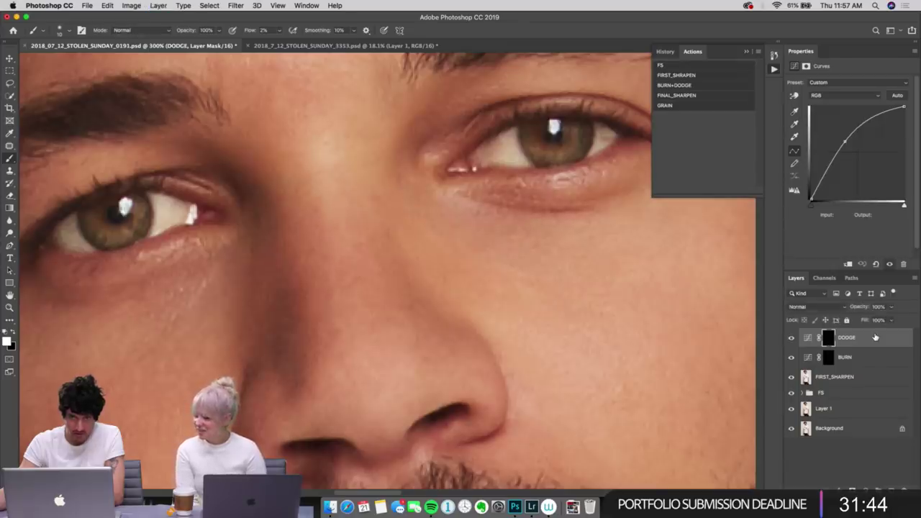
key(super+comma)
key(super+comma)
key(super+comma)
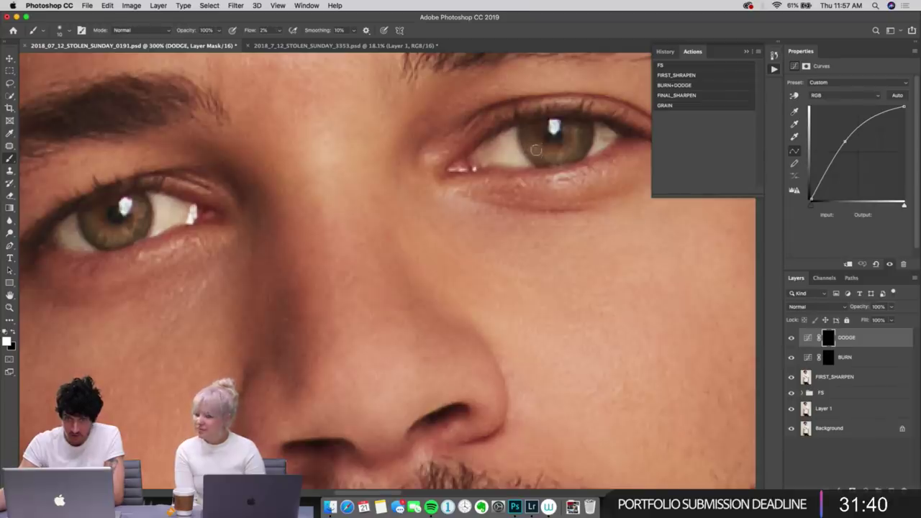
key(super+comma)
key(super+comma)
key(super+comma)
key(super+comma)
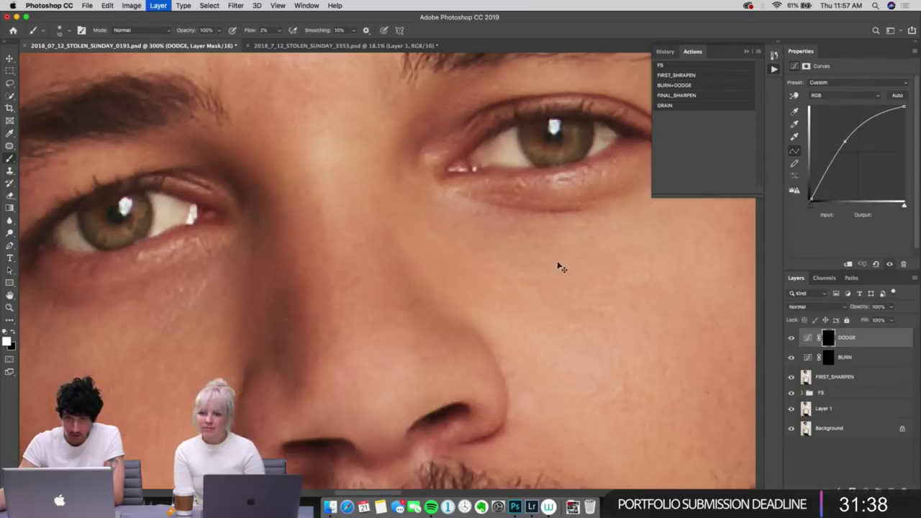
key(super+comma)
key(super+comma)
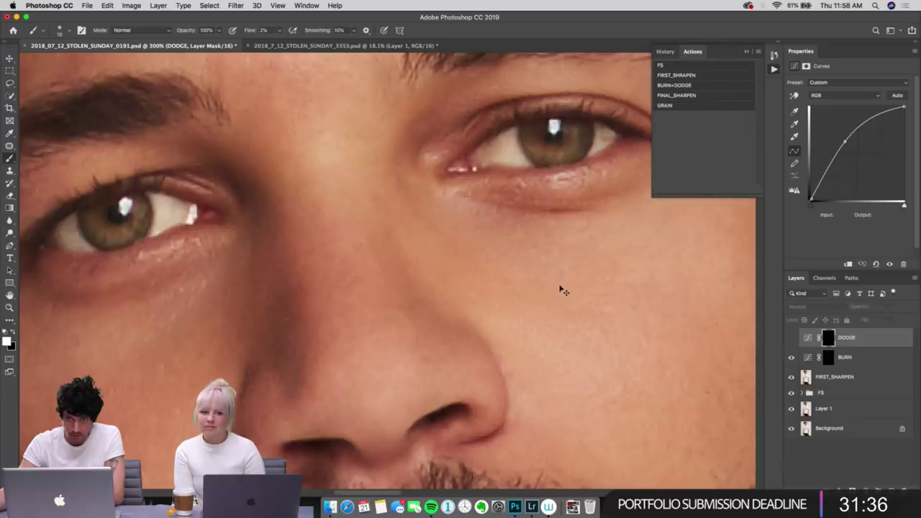
Step: Inspect the shirt print, trousers and hand, then reselect the BURN mask and fit the figure
key(super+0)
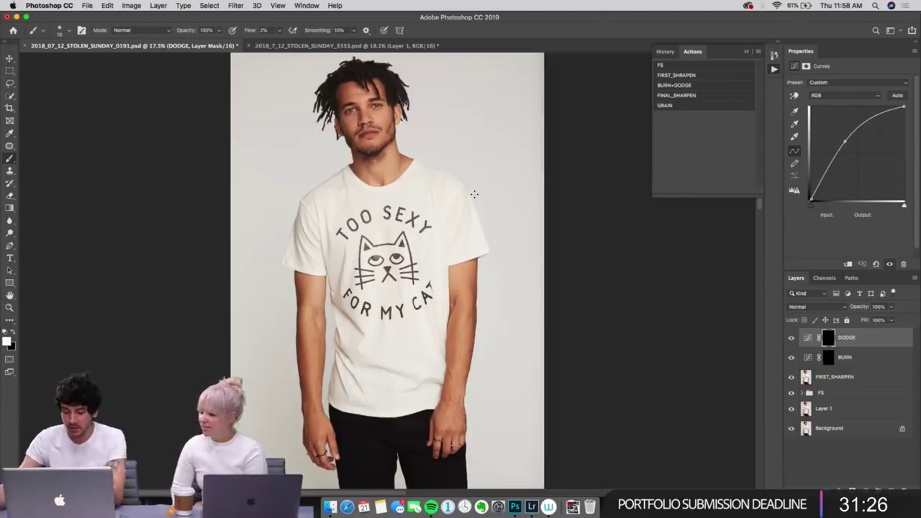
key(super+plus)
key(super+plus)
key(super+plus)
key(super+plus)
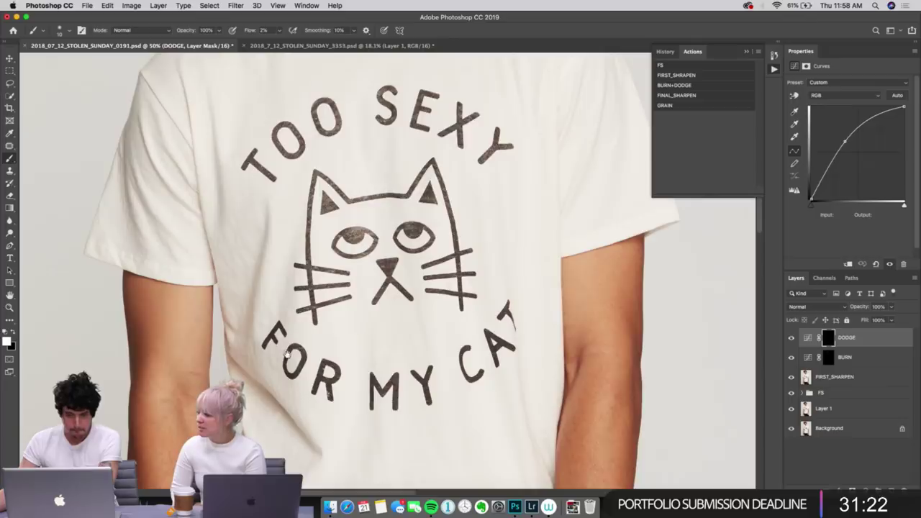
scroll(288, 355, down, 5)
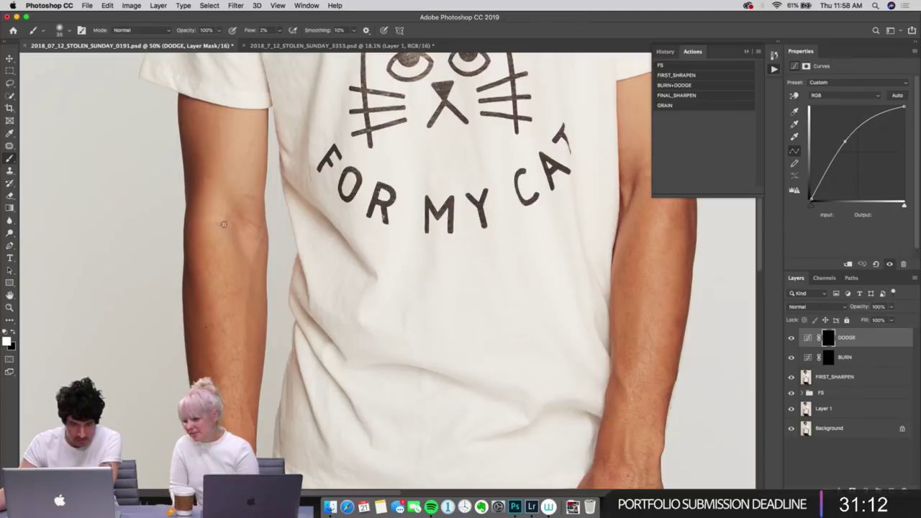
drag(249, 303, 234, 195)
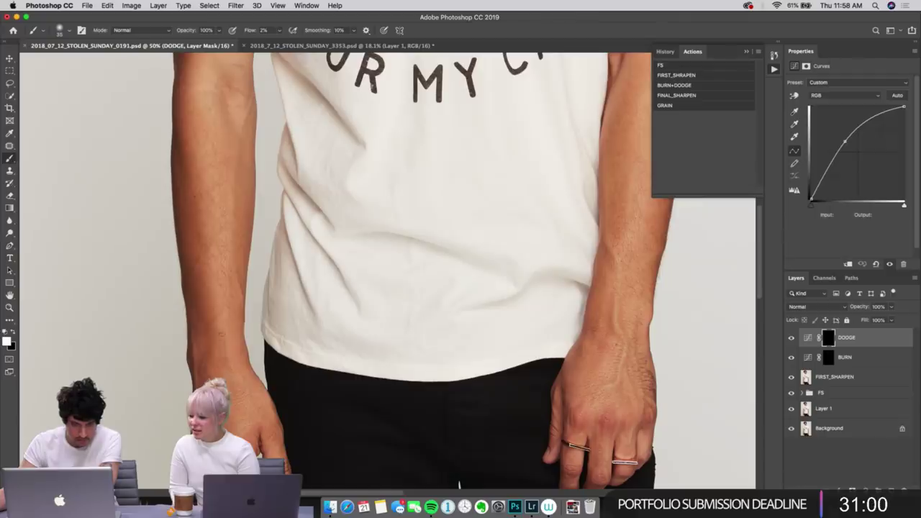
scroll(422, 264, down, 2)
scroll(422, 263, right, 4)
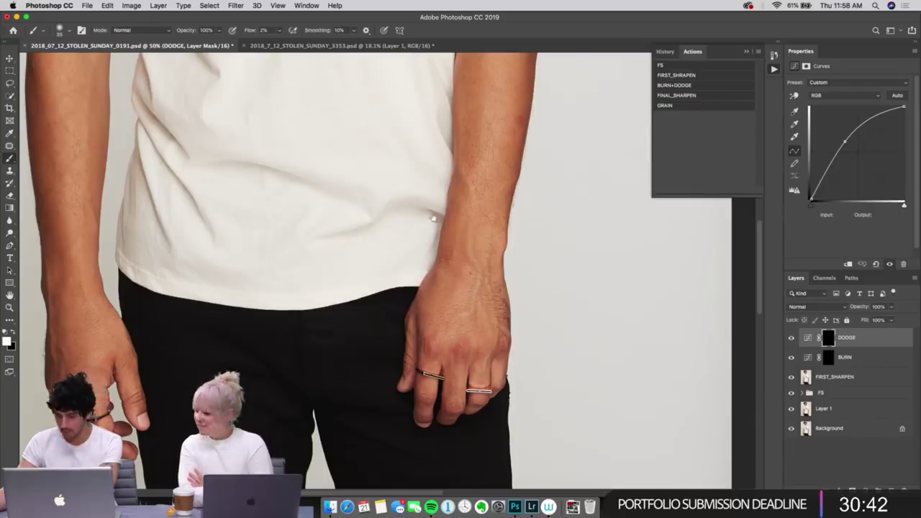
scroll(457, 273, down, 5)
scroll(427, 264, up, 6)
scroll(432, 417, up, 10)
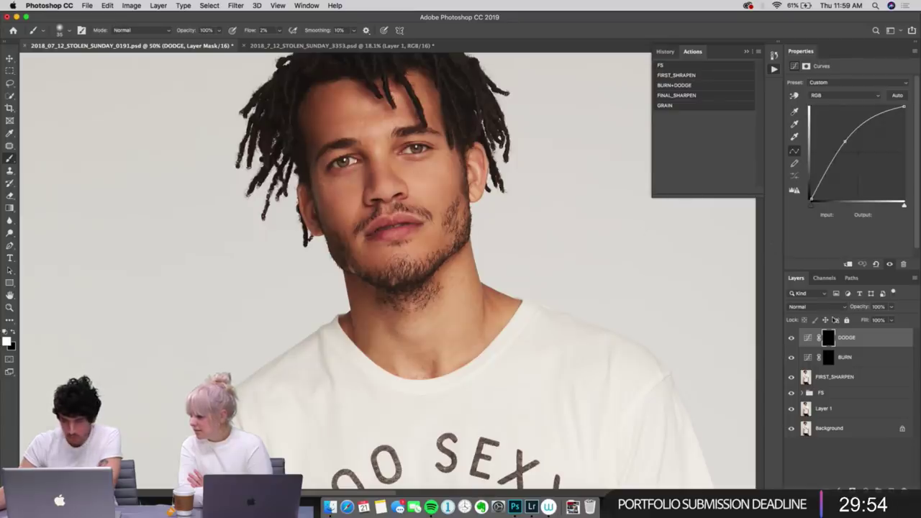
click(846, 362)
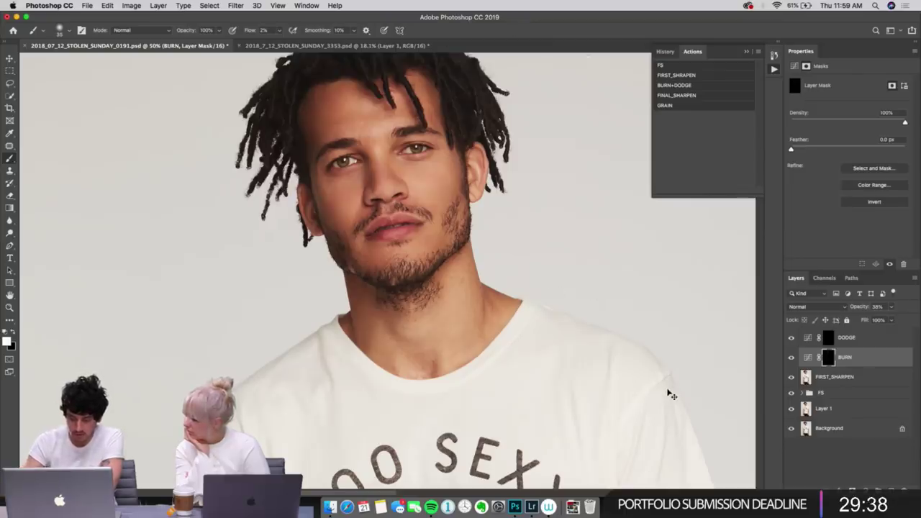
key(super+0)
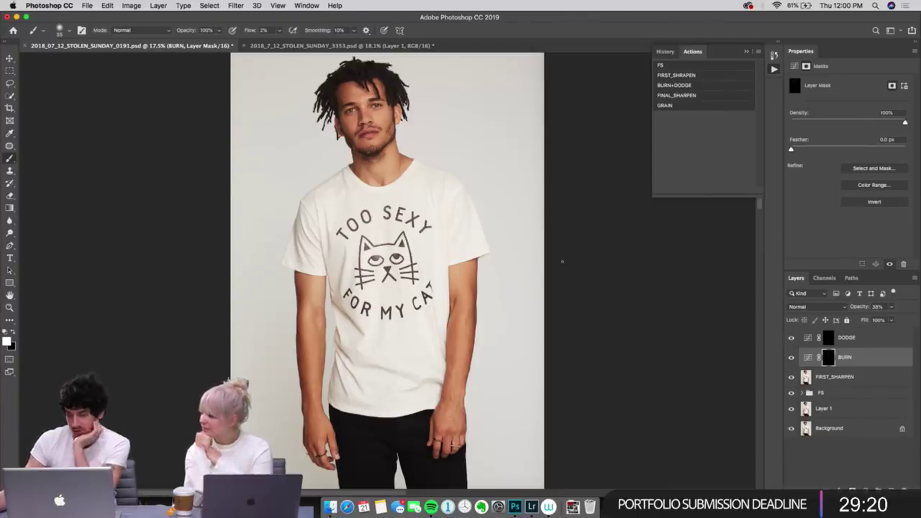
Step: Close the second photo without saving and reselect the DODGE layer
click(244, 45)
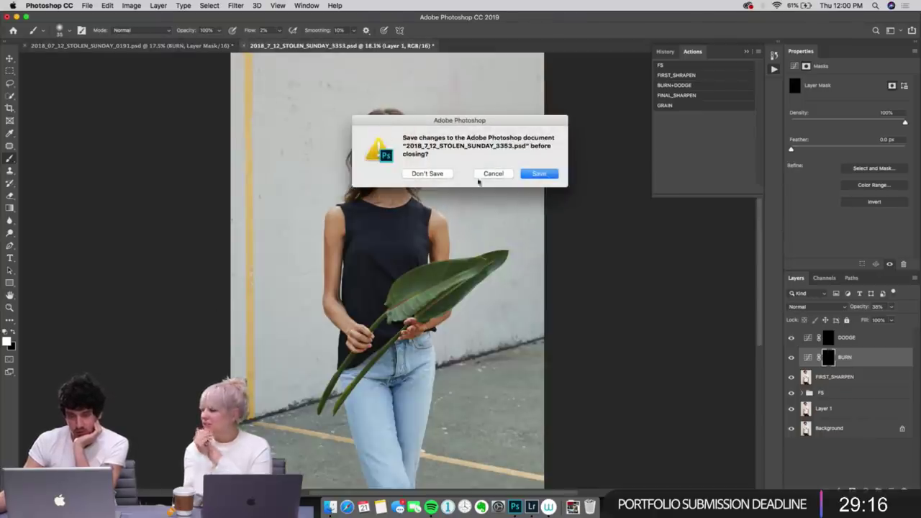
click(425, 172)
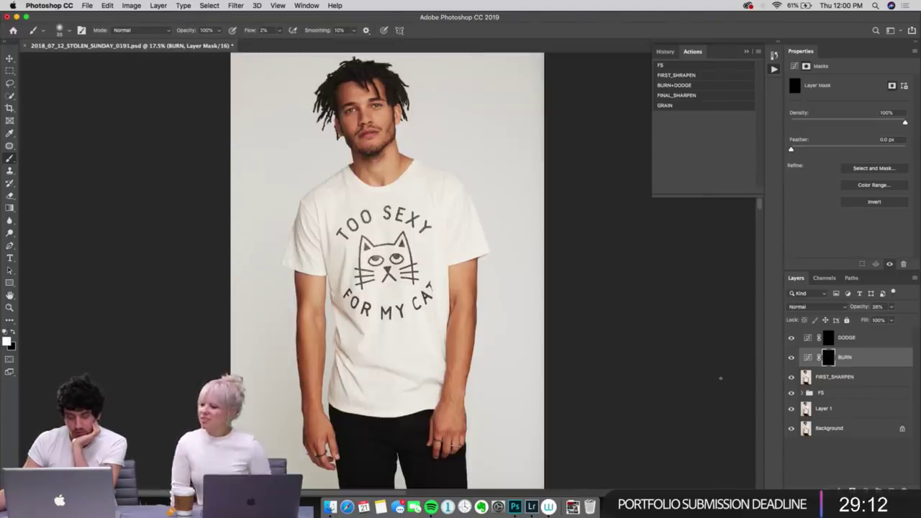
click(891, 342)
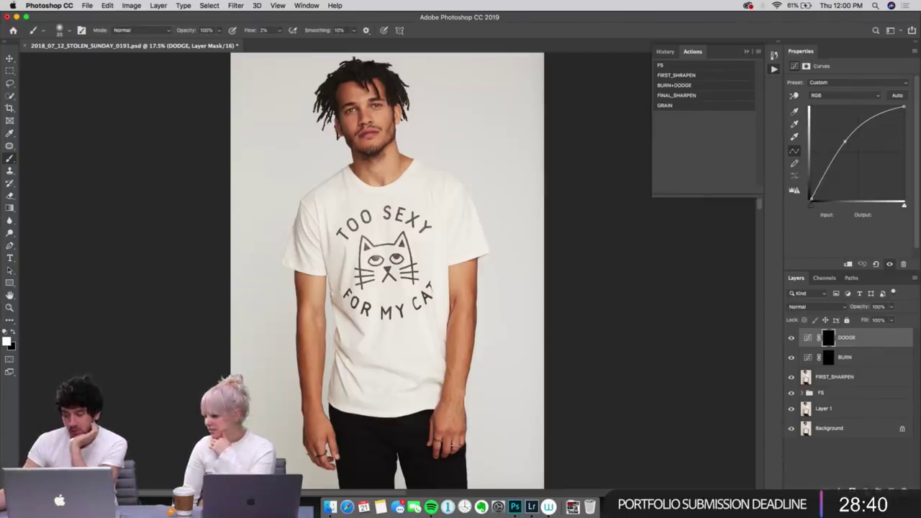
Step: Add a Curves adjustment layer above DODGE and zoom in on the face
click(865, 489)
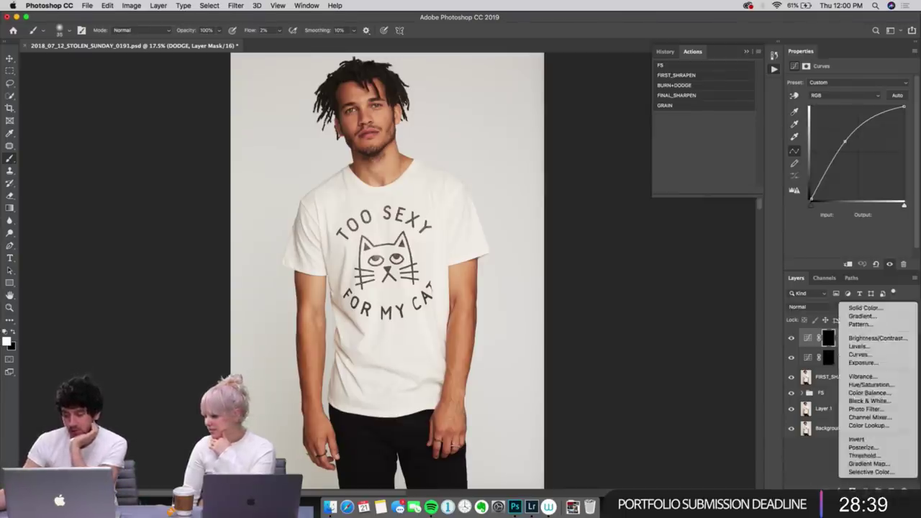
click(898, 355)
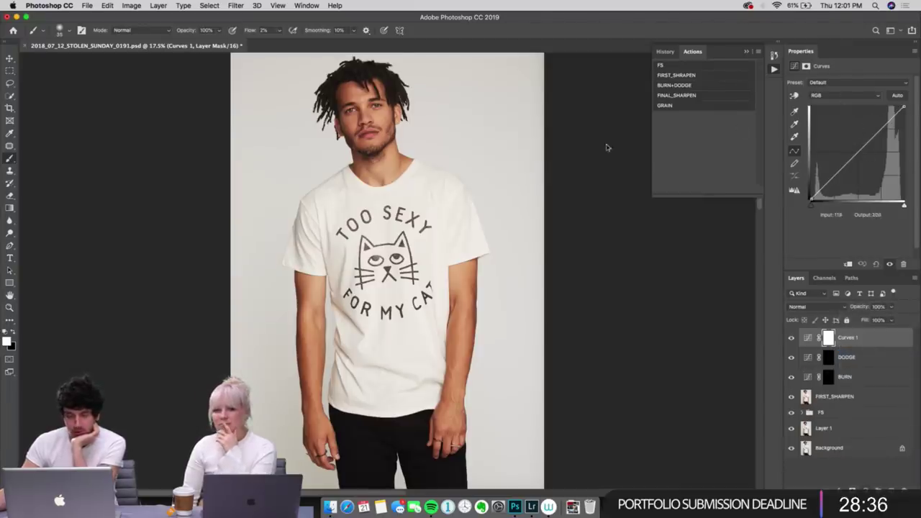
key(super+equal)
key(super+equal)
key(super+equal)
key(super+equal)
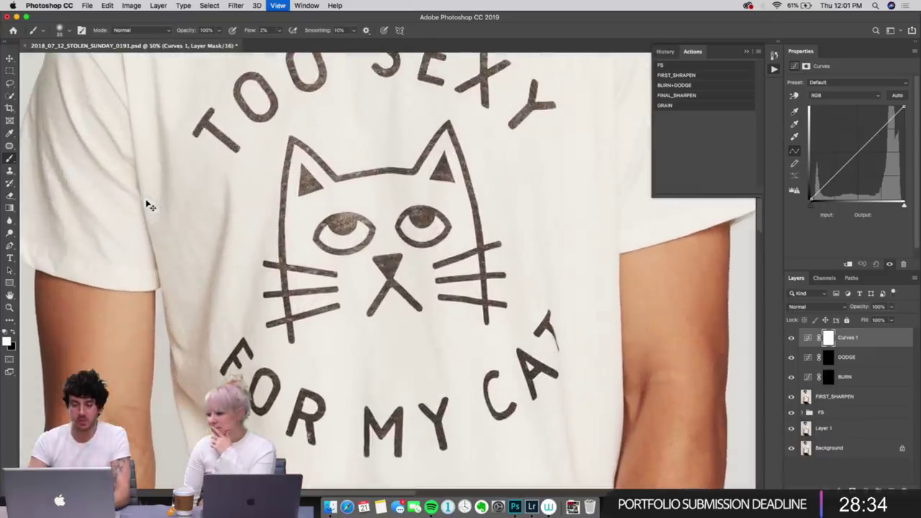
scroll(351, 122, up, 10)
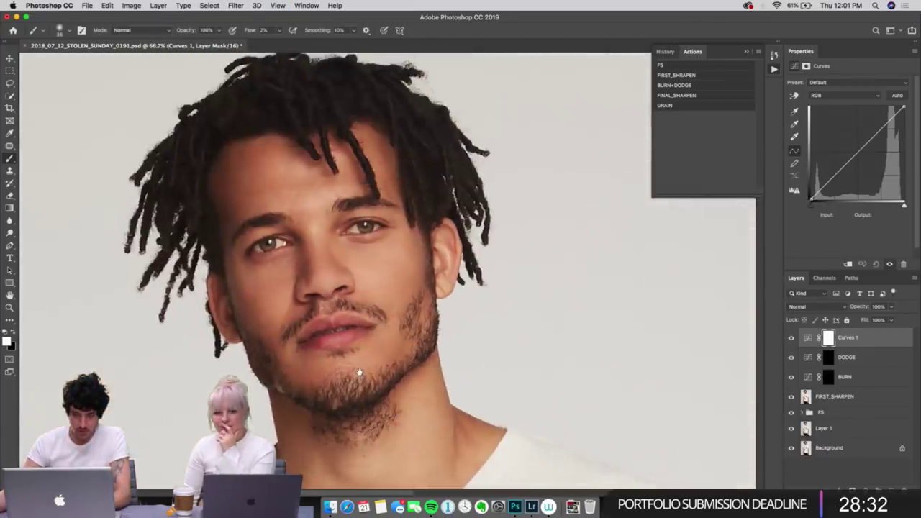
key(super+equal)
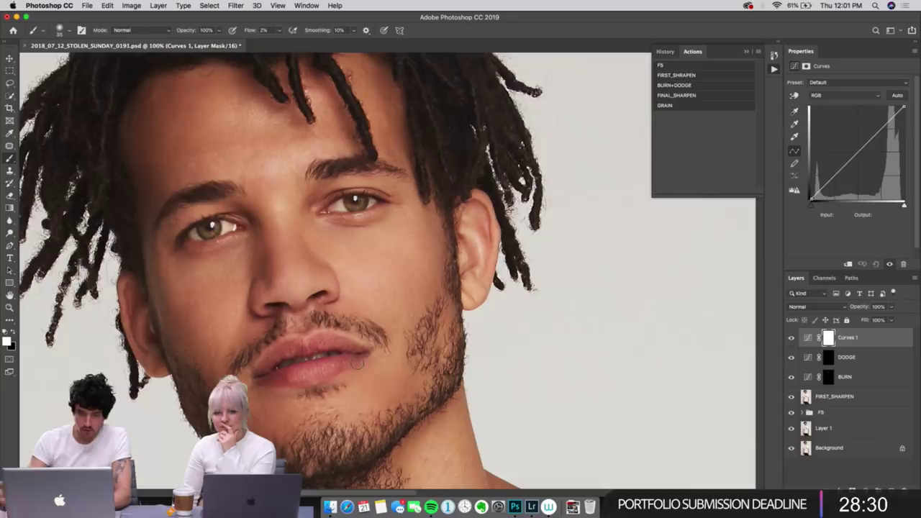
Step: Pull the RGB curve down through the midtones to input 173, output 94
scroll(343, 268, left, 3)
scroll(343, 268, up, 1)
scroll(343, 262, down, 2)
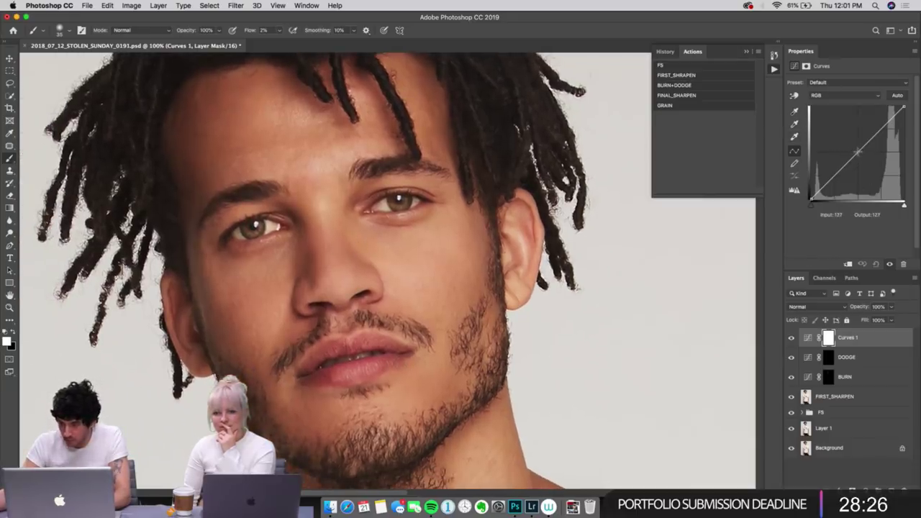
drag(857, 152, 874, 175)
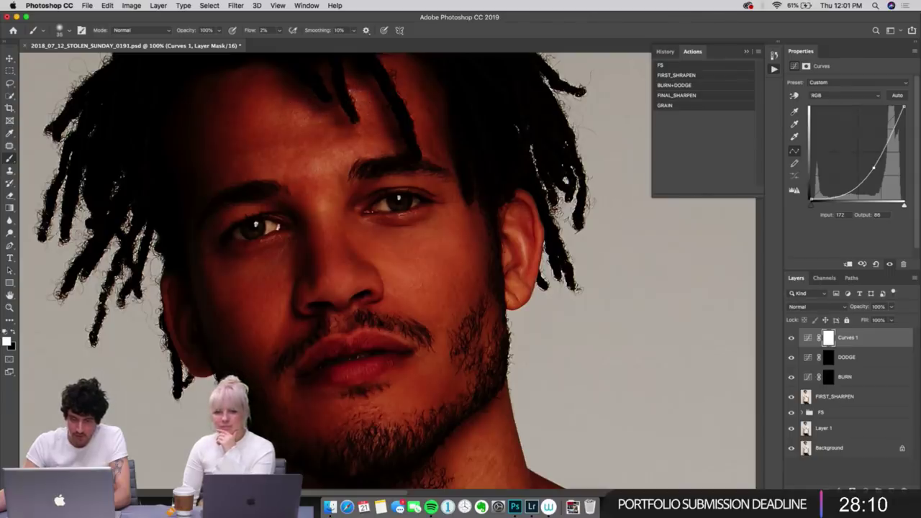
drag(875, 169, 874, 166)
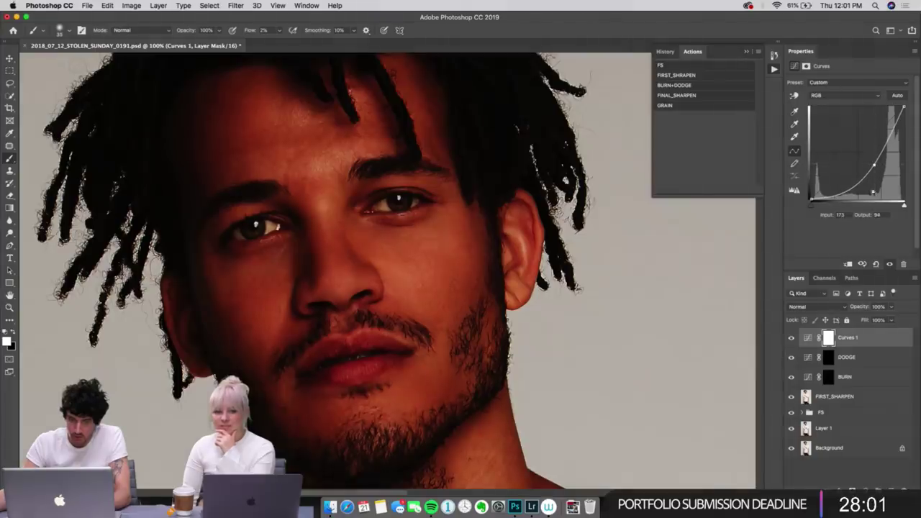
Step: Apply the image into the Curves 1 mask with Multiply blending
click(131, 5)
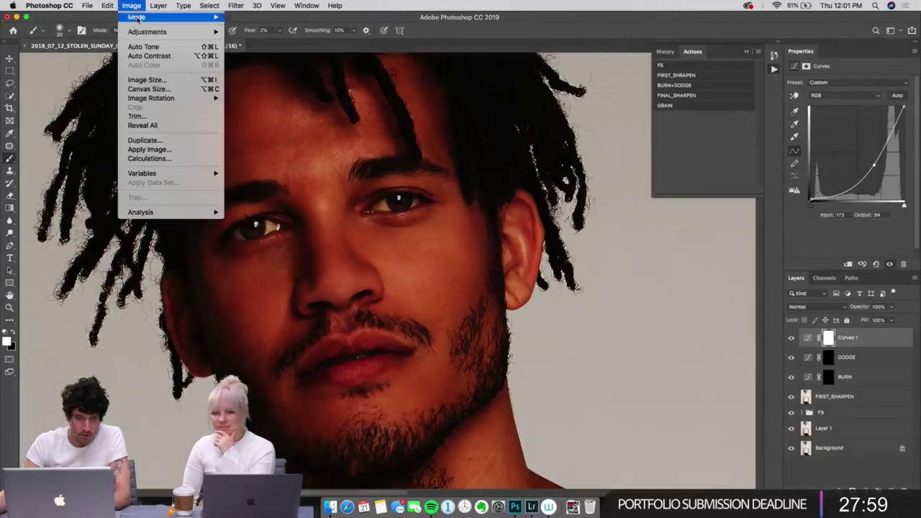
click(149, 149)
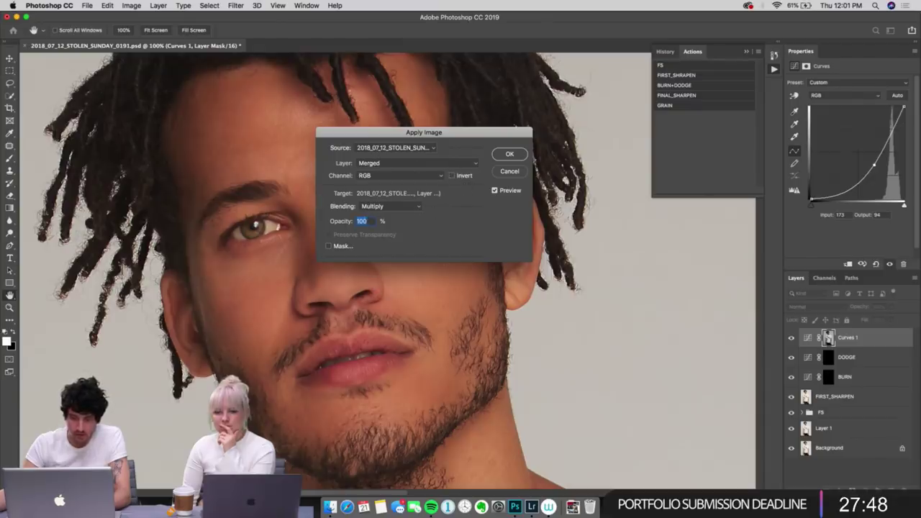
click(509, 155)
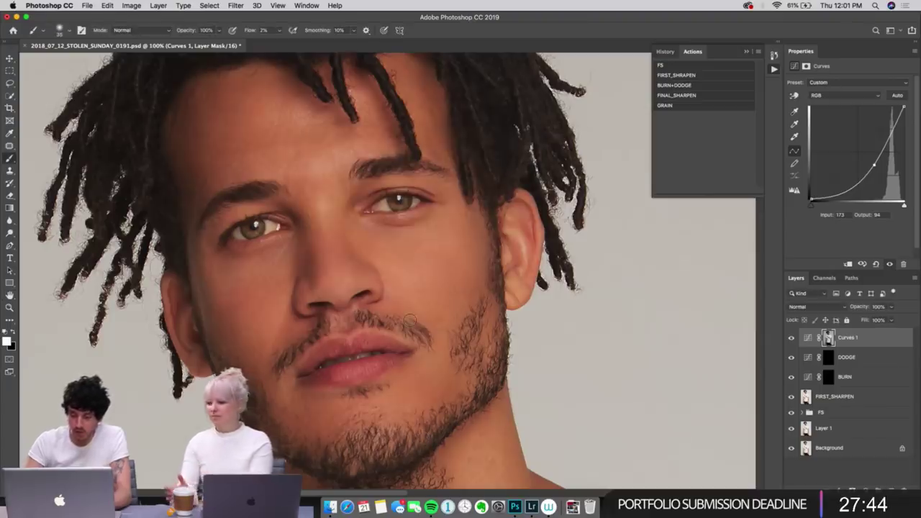
Step: Compare Curves 1 on and off at 100%, then place it in a new Group 1
key(super+minus)
key(super+minus)
key(super+minus)
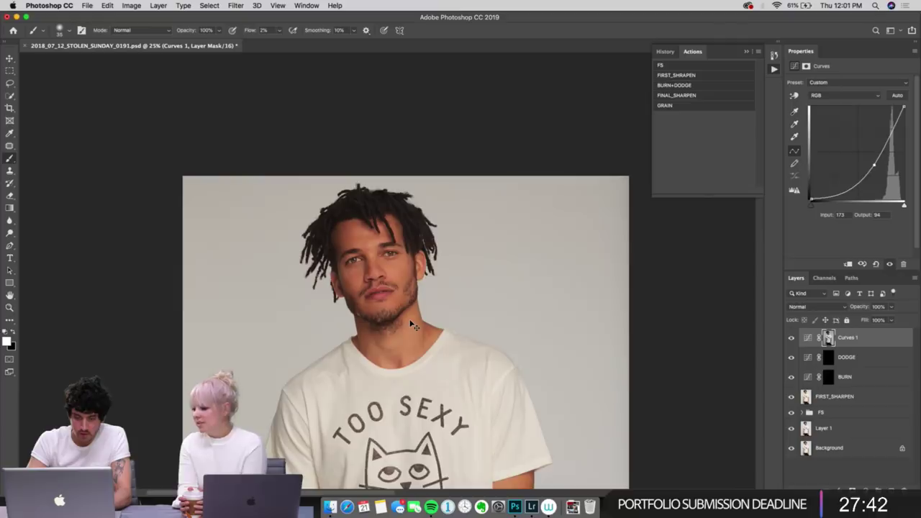
key(super+plus)
key(super+1)
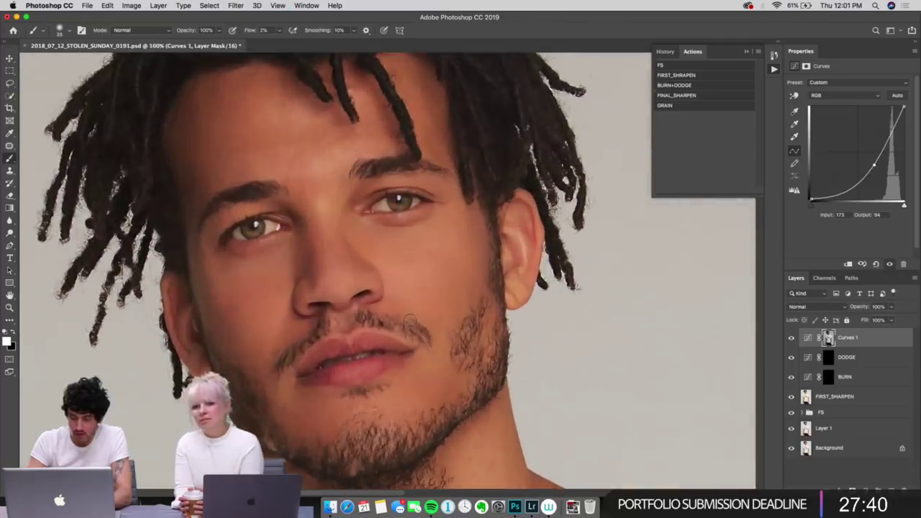
key(super+comma)
key(super+comma)
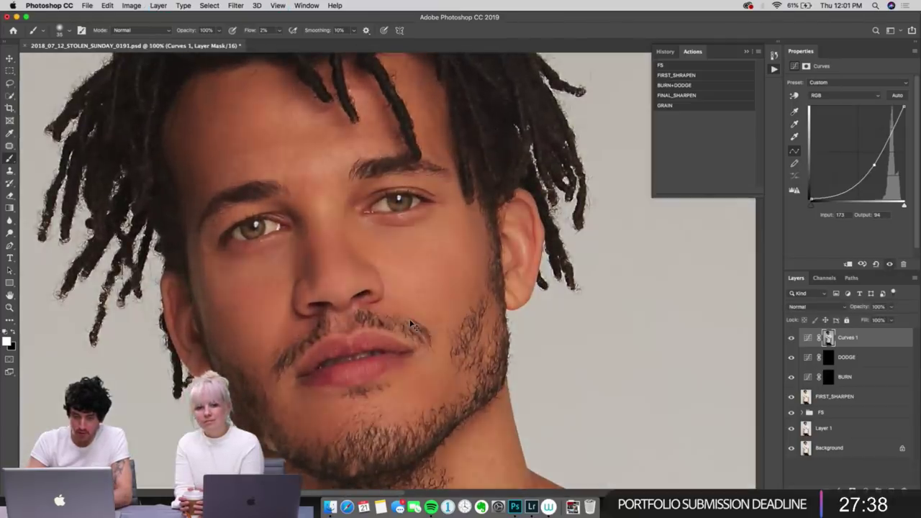
key(super+comma)
key(super+comma)
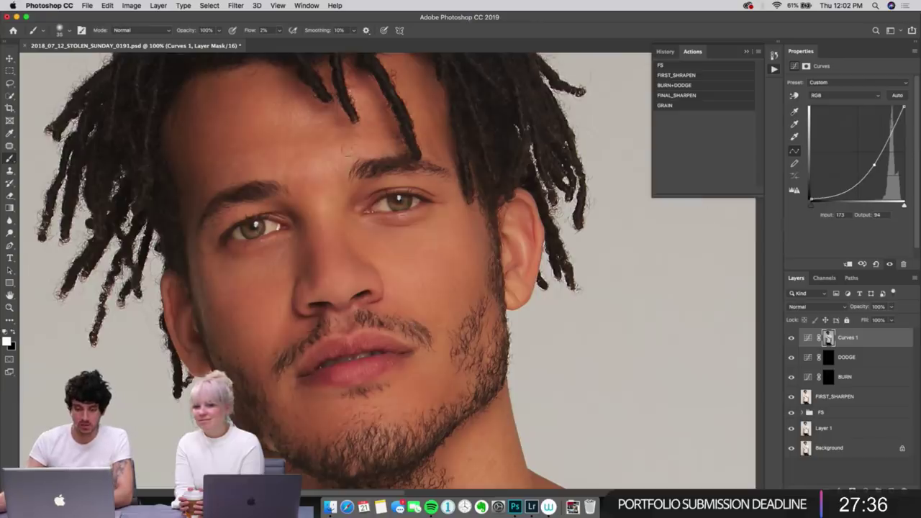
key(super+comma)
key(super+comma)
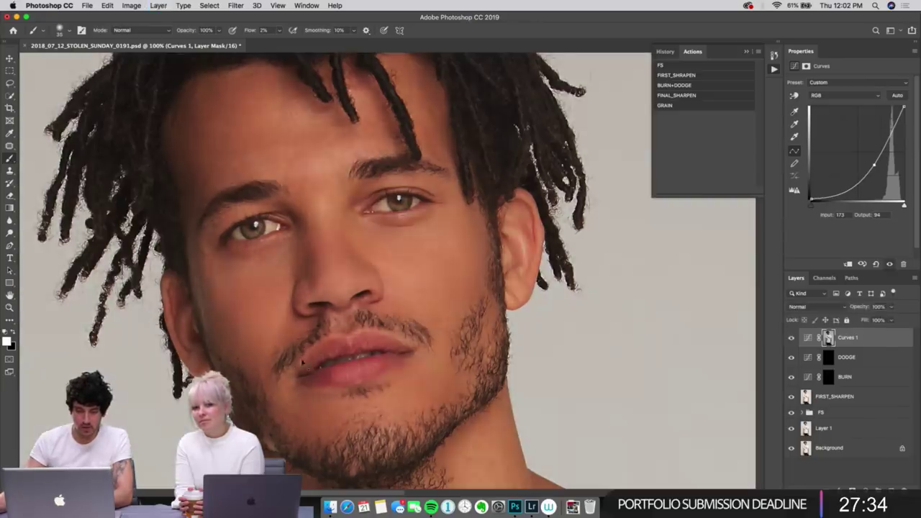
key(super+comma)
key(super+comma)
key(super+comma)
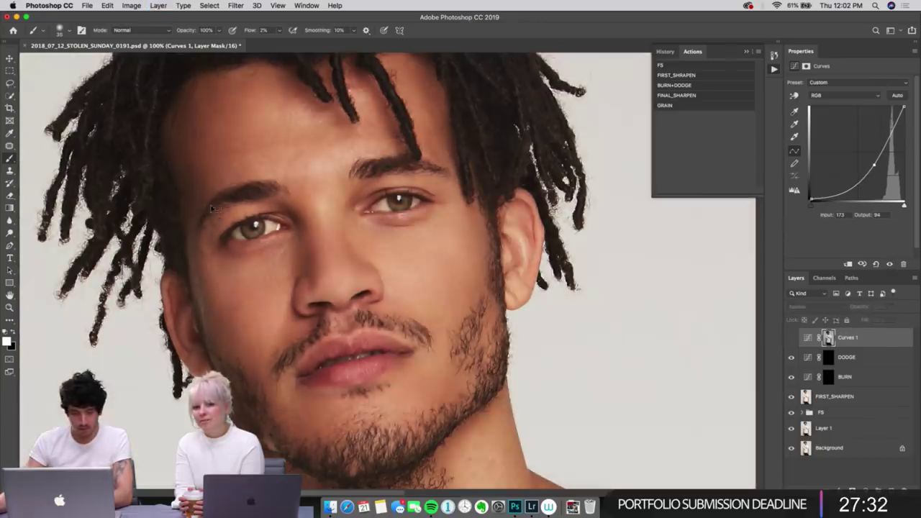
key(super+comma)
key(super+comma)
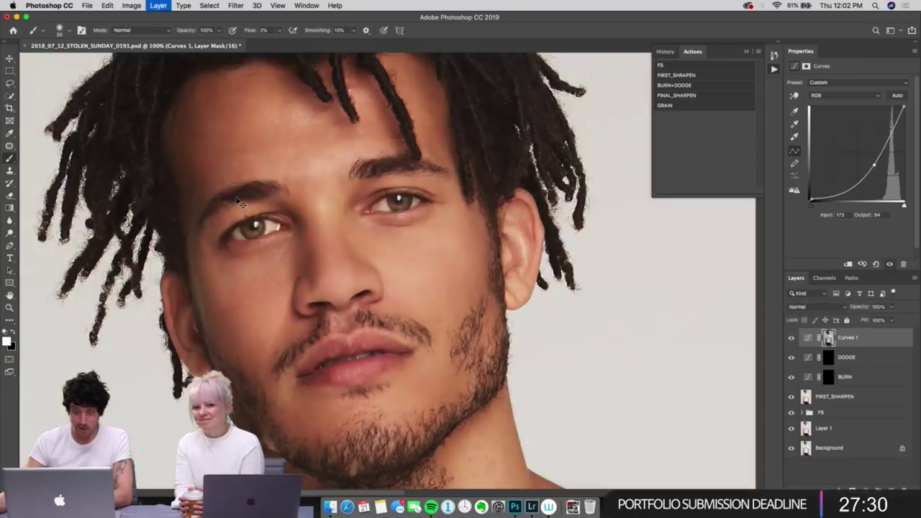
key(super+comma)
key(super+comma)
key(super+comma)
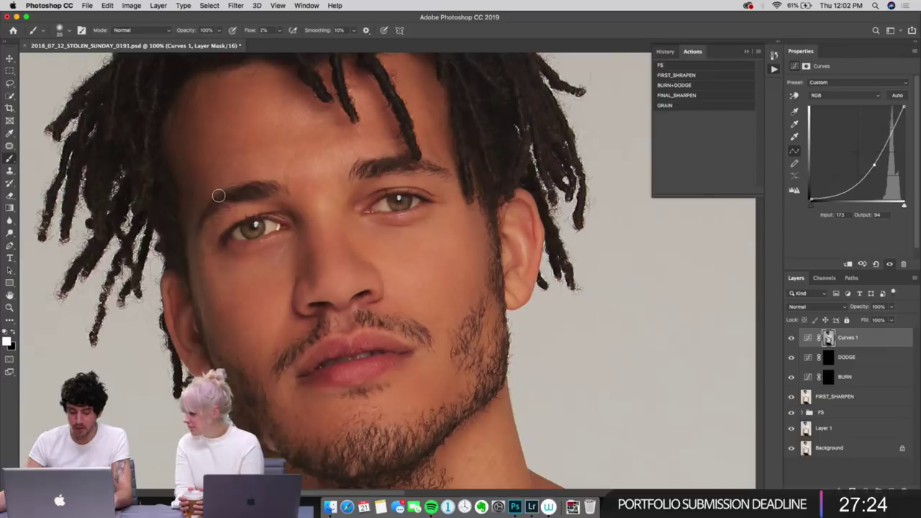
key(super+g)
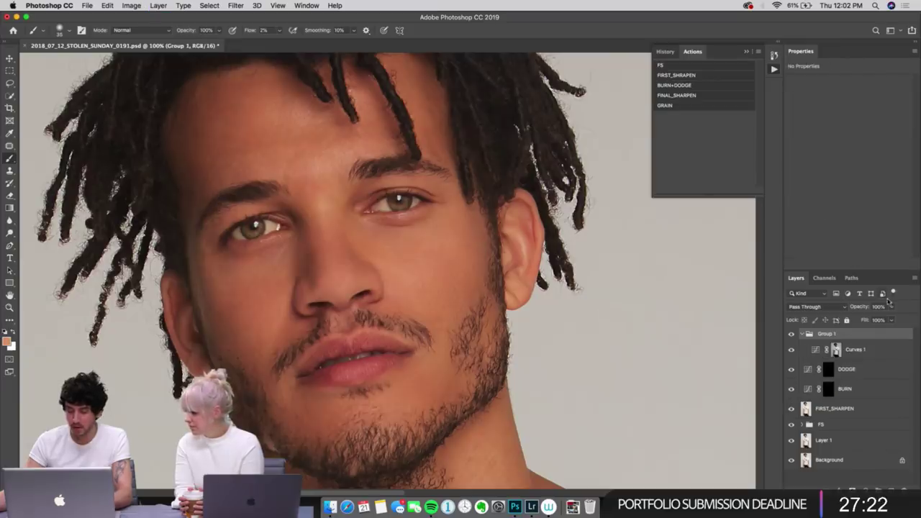
double_click(826, 335)
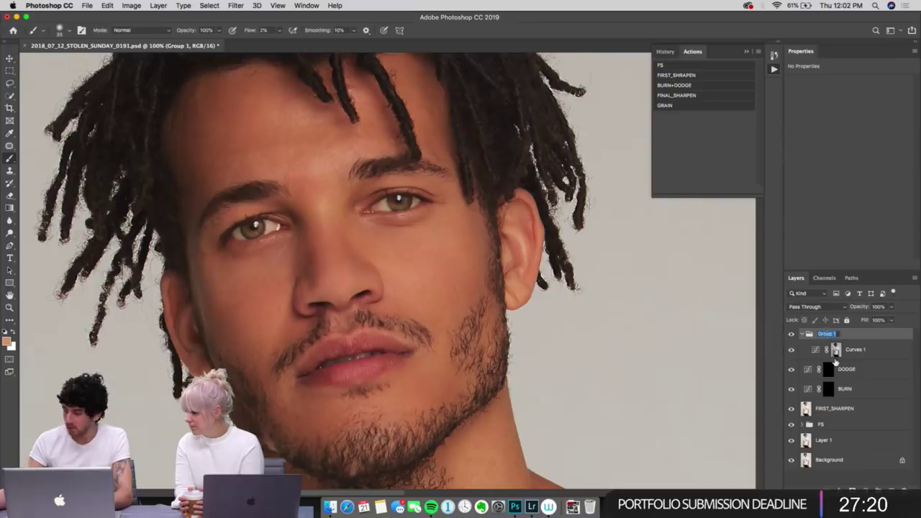
Step: Name the group HIGHLIGHTS and give it an inverted, all-black layer mask
text(HIGH)
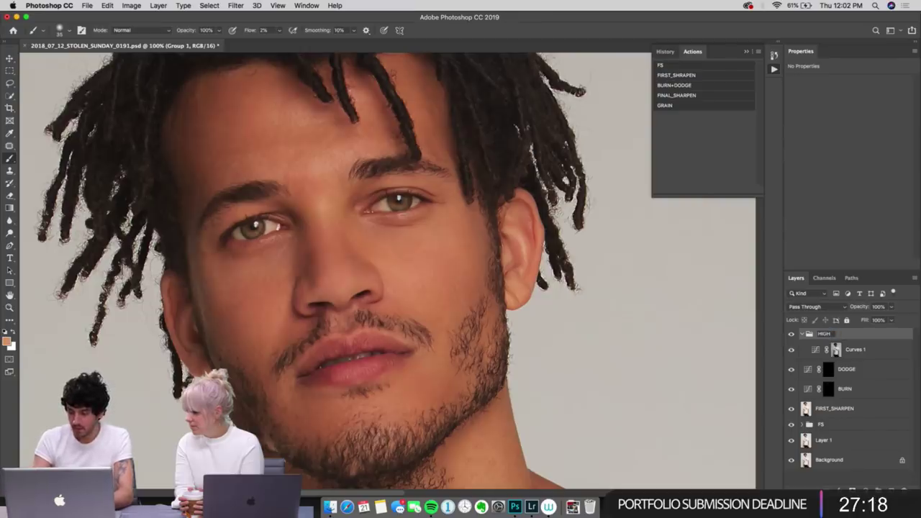
text(LIGHTS)
key(Return)
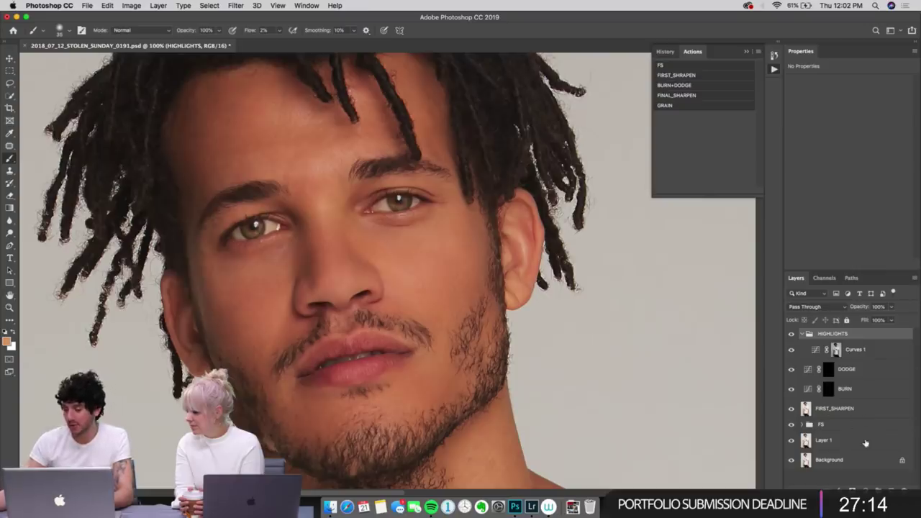
click(863, 490)
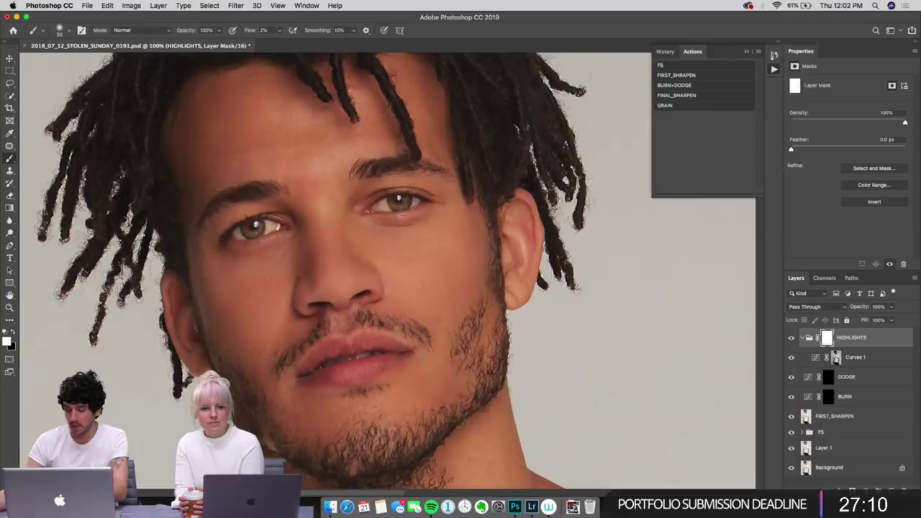
key(ctrl+i)
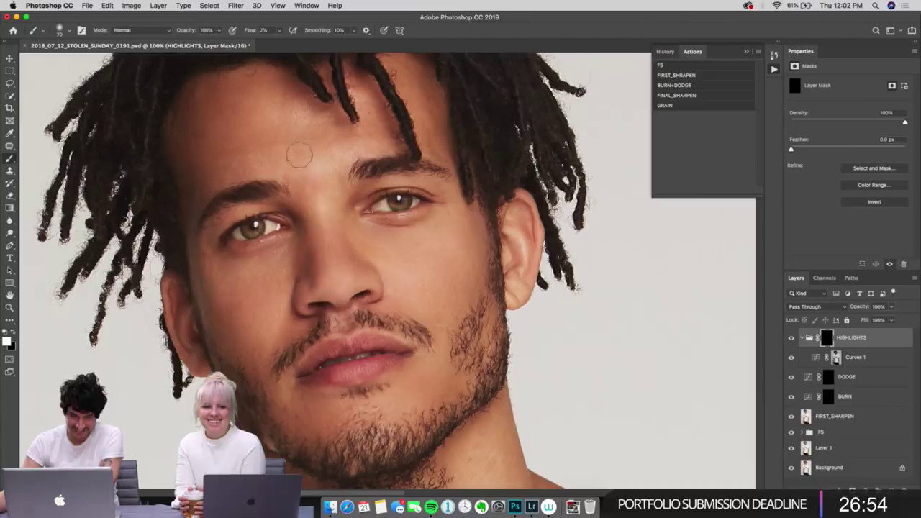
key(bracketright)
key(bracketright)
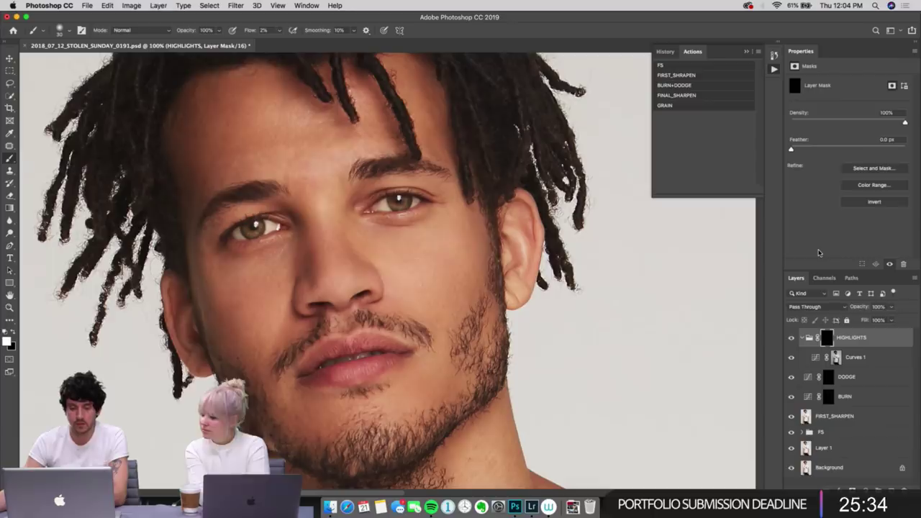
Step: Toggle the HIGHLIGHTS group on and off to compare its effect
key(super+comma)
key(super+comma)
key(super+comma)
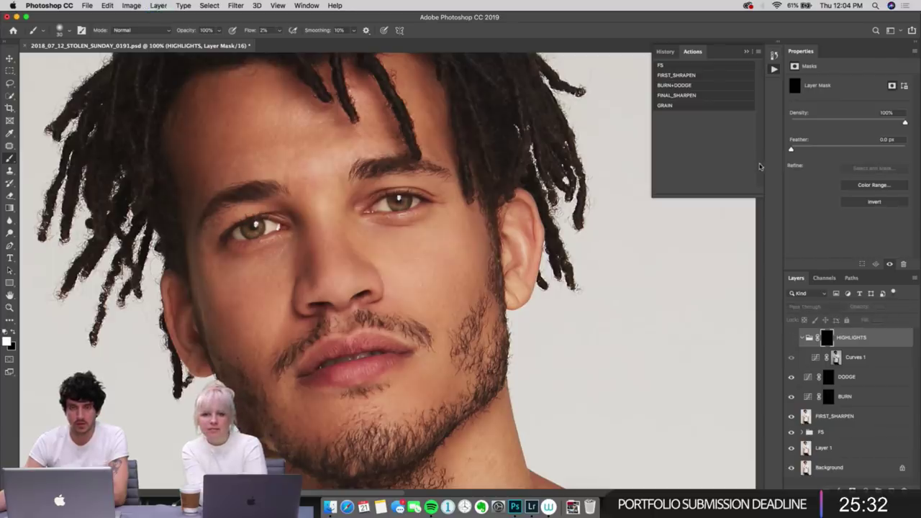
key(super+comma)
key(super+comma)
key(super+comma)
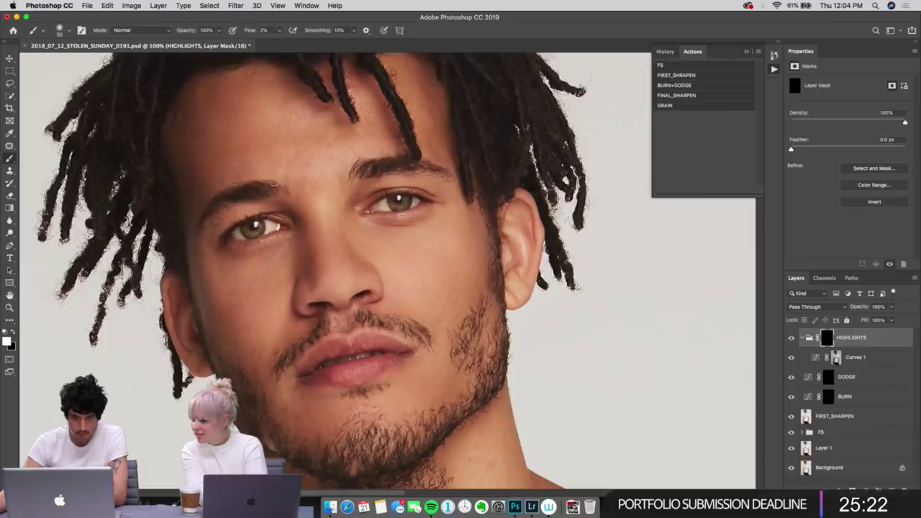
key(super+shift+n)
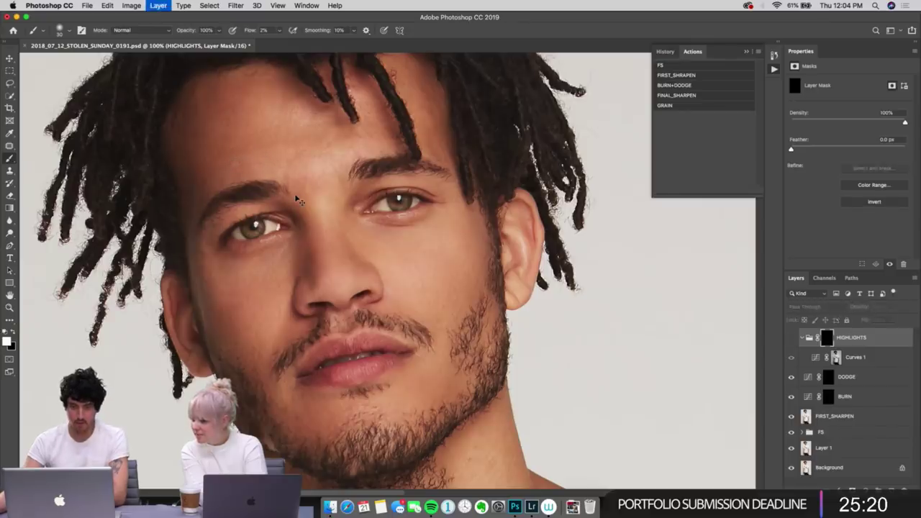
key(super+comma)
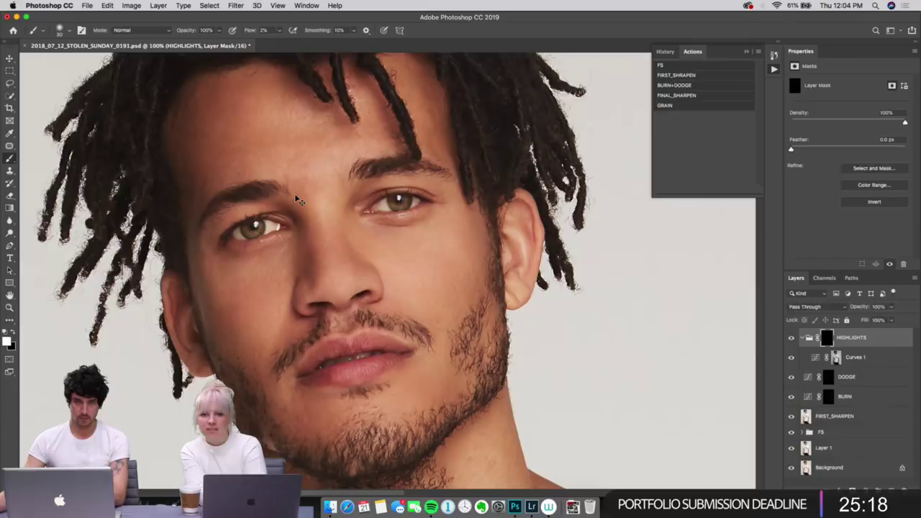
key(super+comma)
key(super+comma)
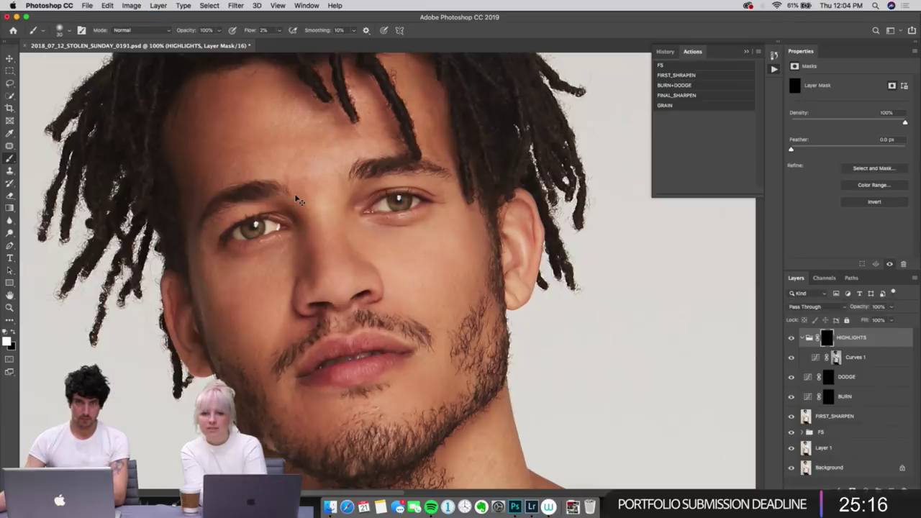
key(super+comma)
key(super+comma)
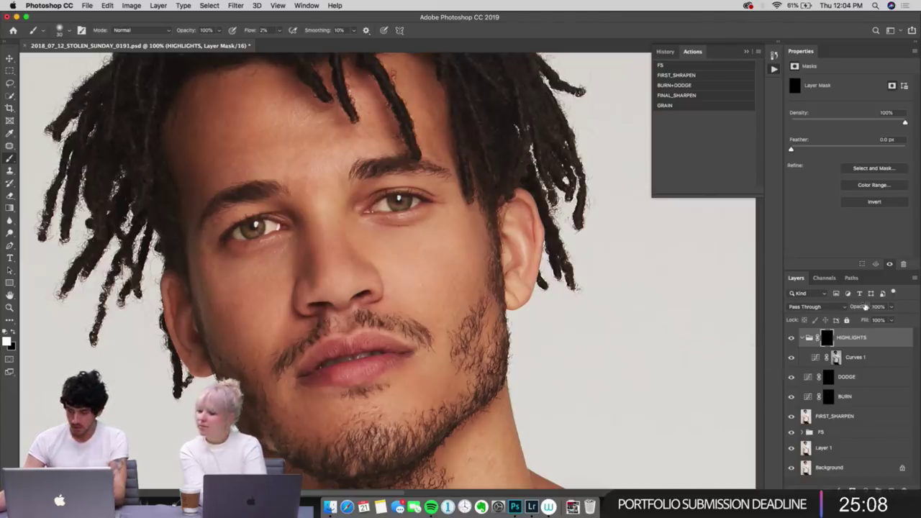
Step: Lower HIGHLIGHTS opacity to 41% and compare the portrait with and without it
drag(860, 309, 853, 310)
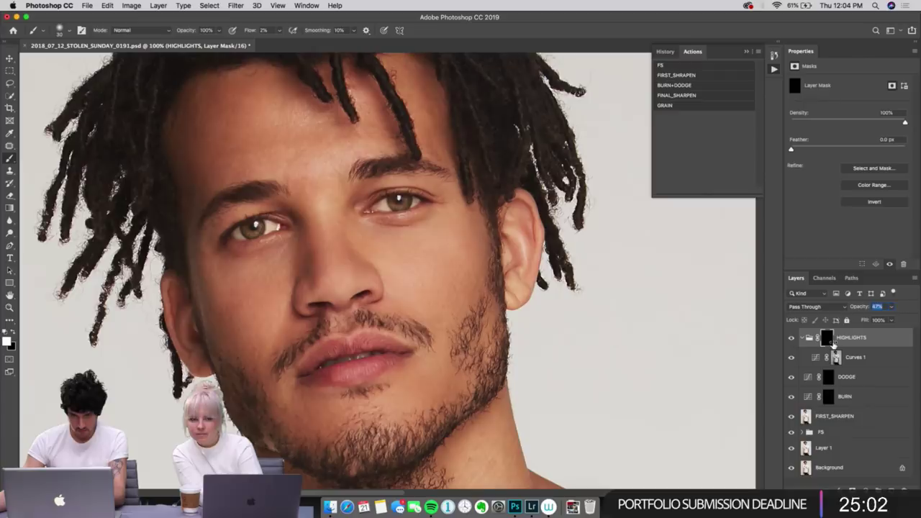
key(super+comma)
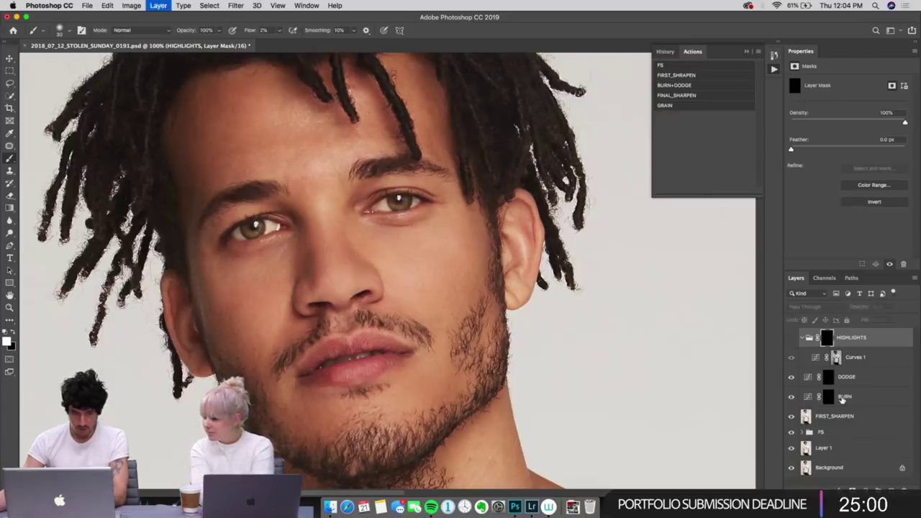
key(super+comma)
key(super+comma)
key(super+comma)
key(super+comma)
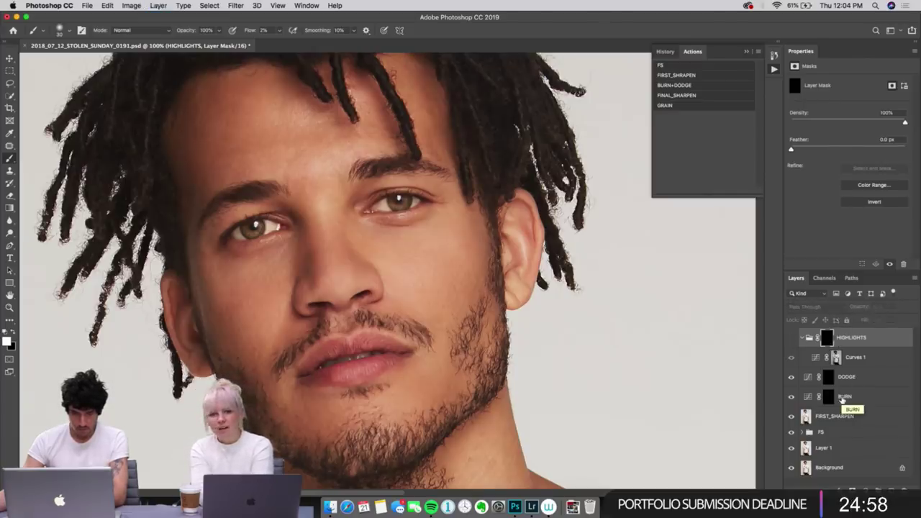
key(super+comma)
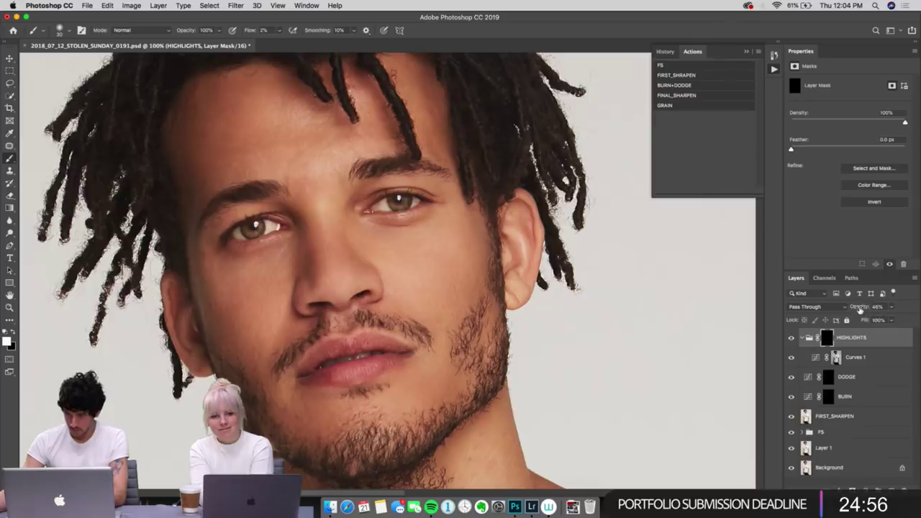
key(super+comma)
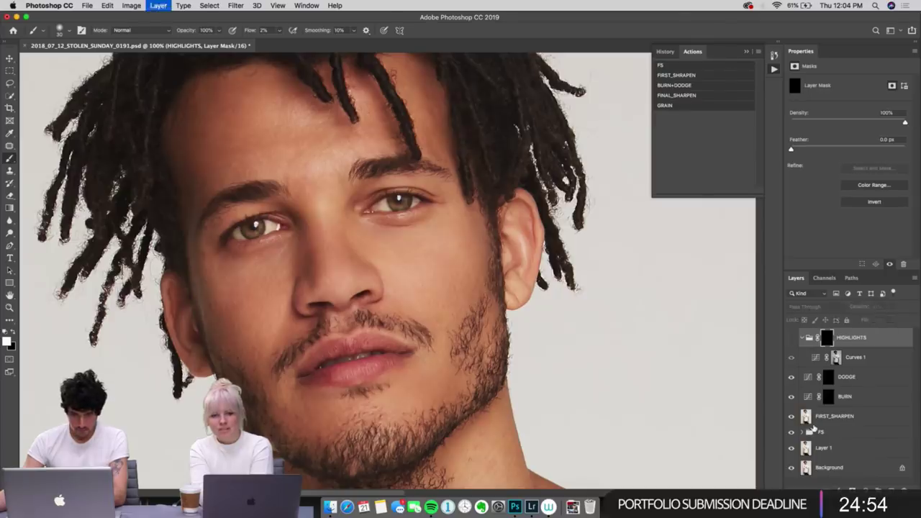
key(super+comma)
key(super+comma)
key(super+comma)
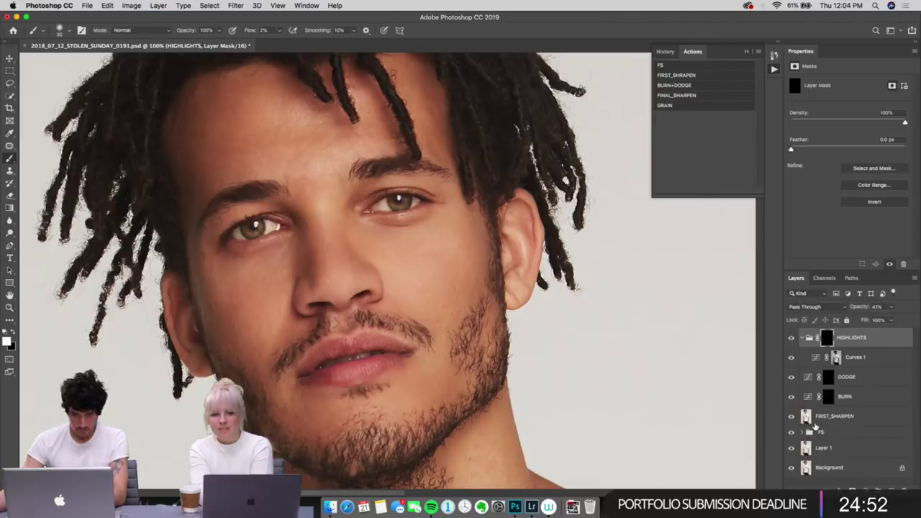
key(super+comma)
key(super+comma)
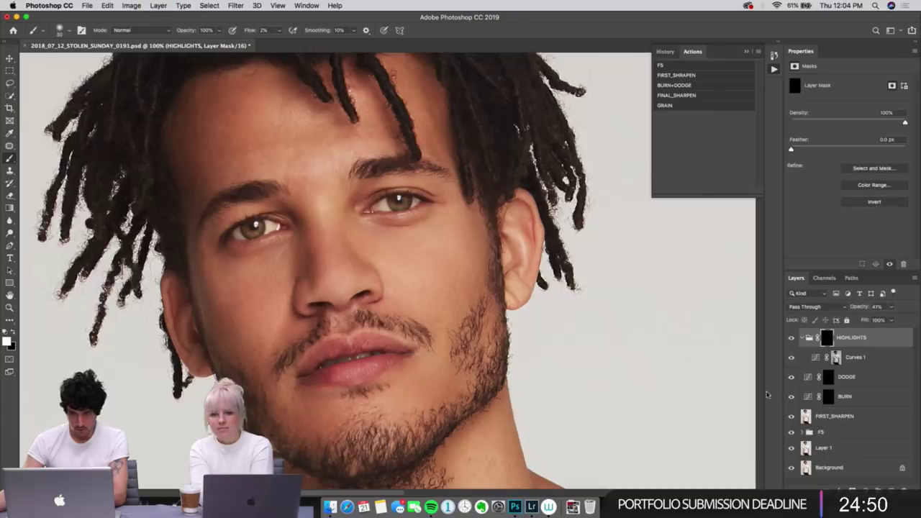
key(super+comma)
key(super+comma)
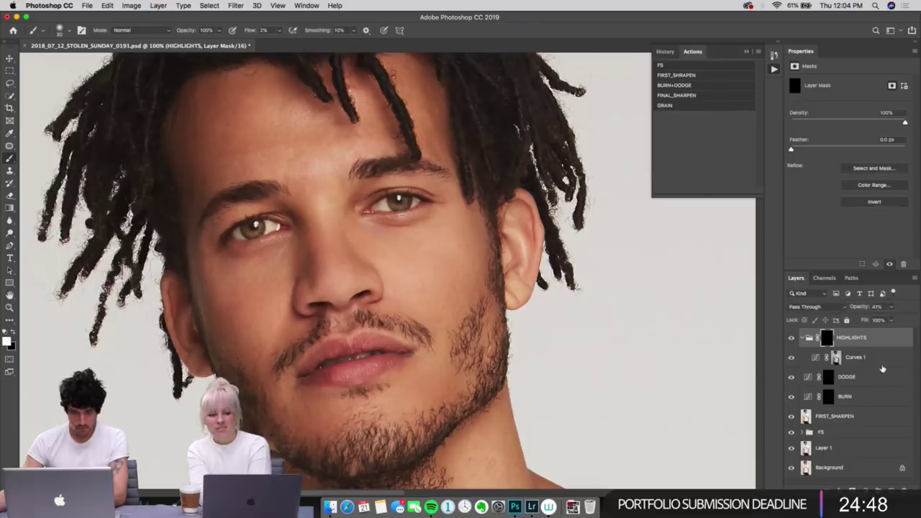
key(super+comma)
key(super+comma)
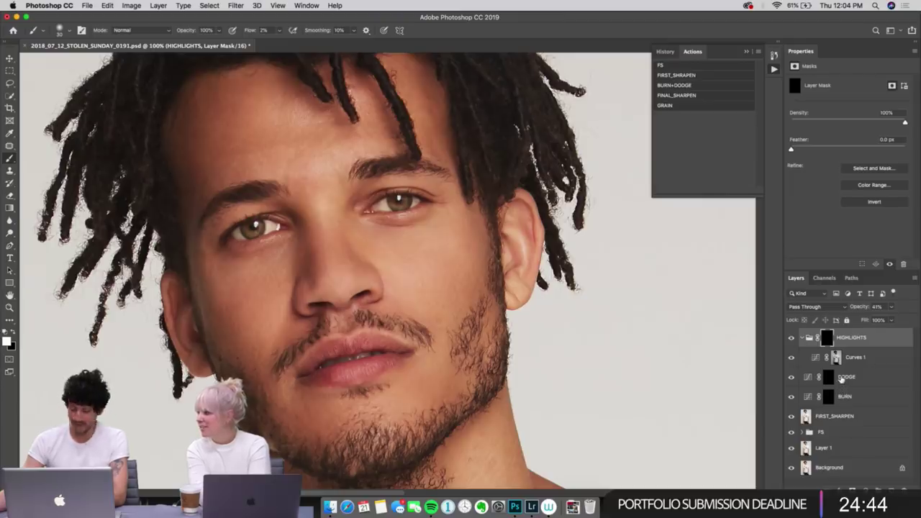
key(super+comma)
key(super+comma)
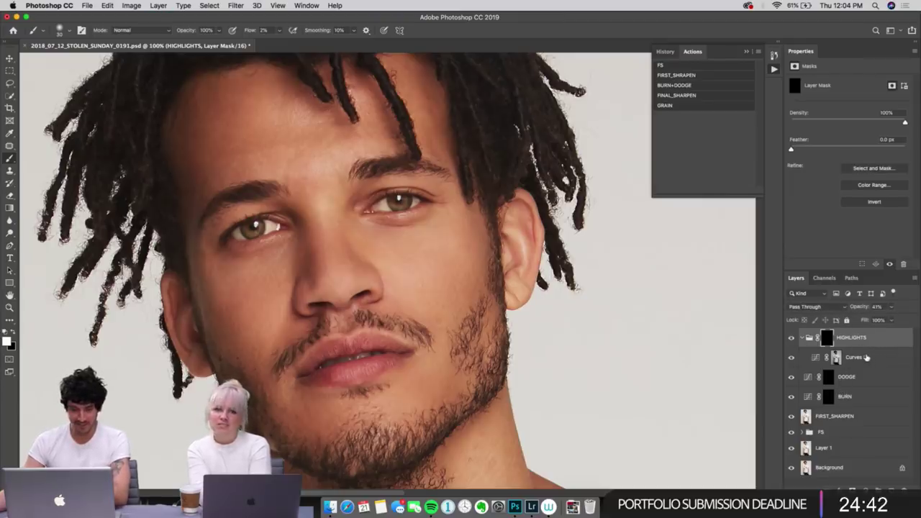
key(super+comma)
key(super+comma)
key(super+comma)
key(super+comma)
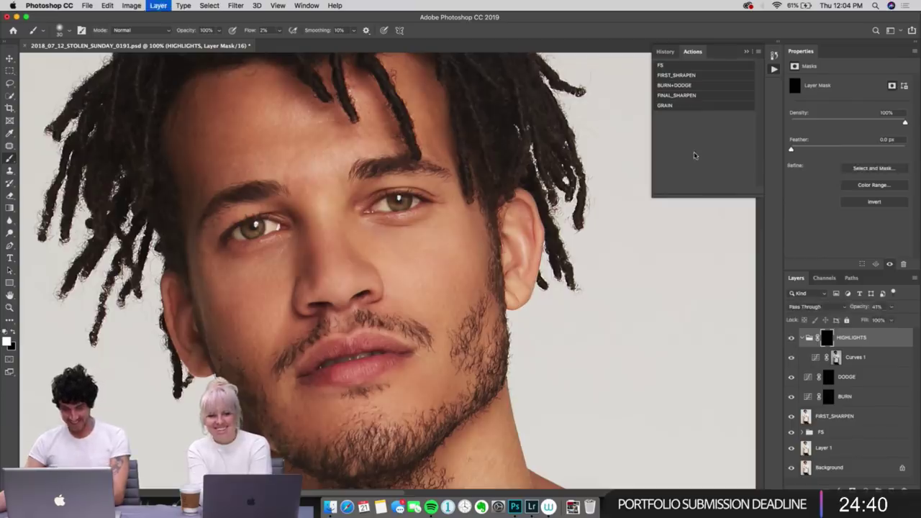
key(super+comma)
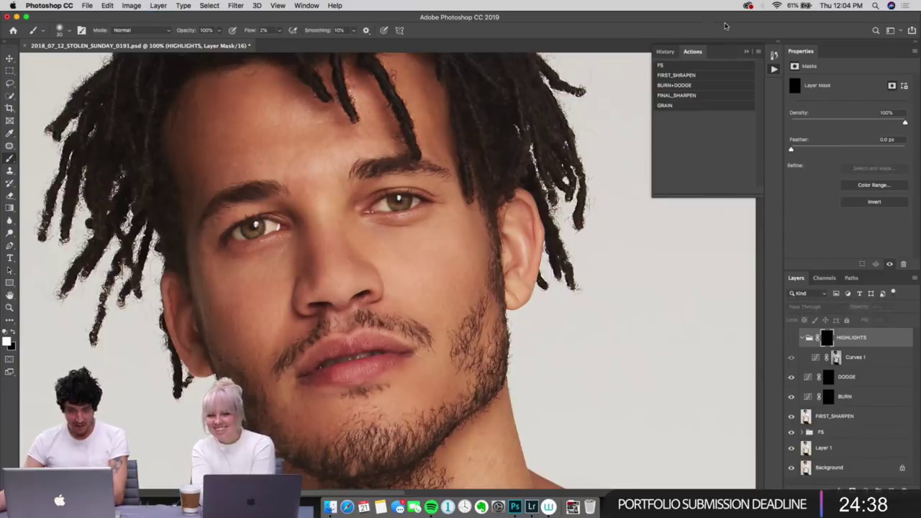
key(super+comma)
key(super+comma)
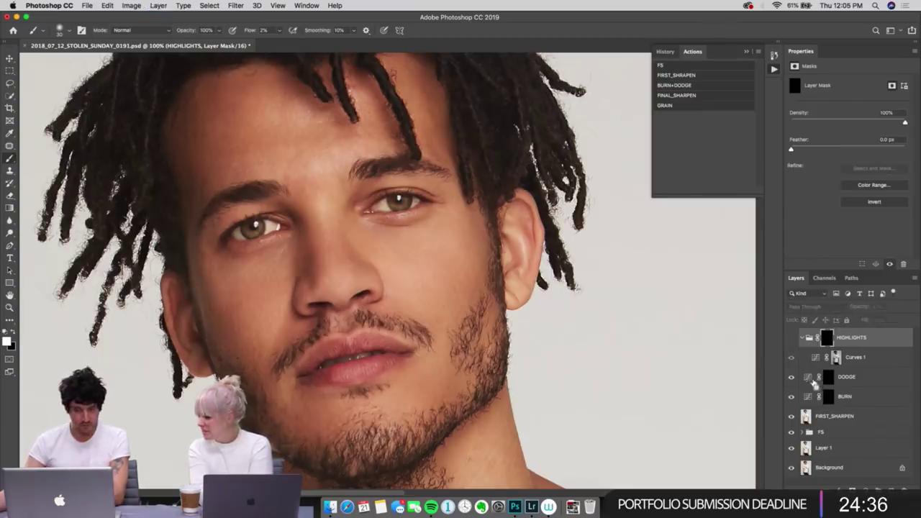
key(super+comma)
key(super+comma)
key(super+comma)
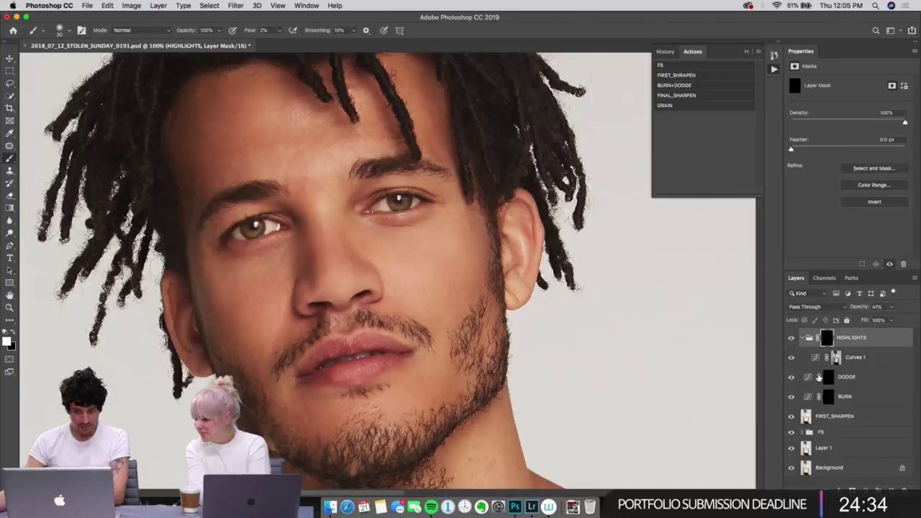
key(super+minus)
key(super+minus)
key(super+minus)
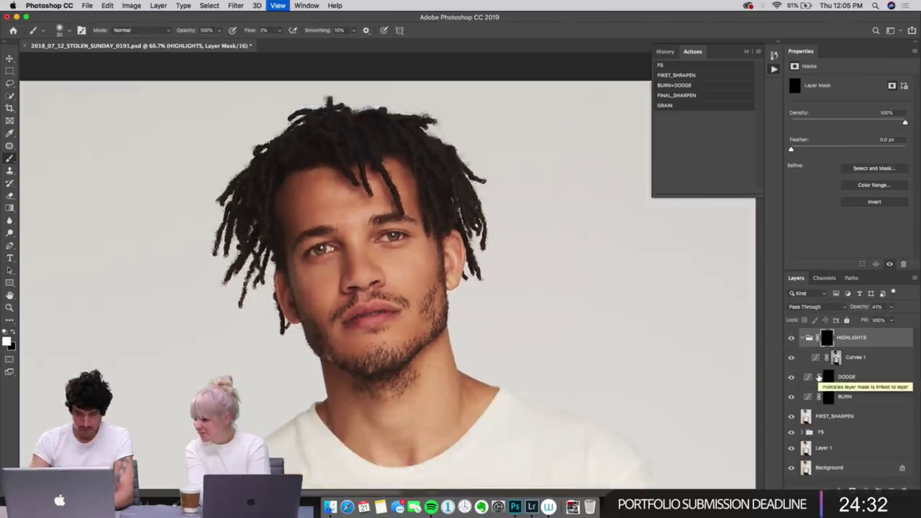
Step: Zoom out to 16.7% so the full portrait fits the window
key(super+minus)
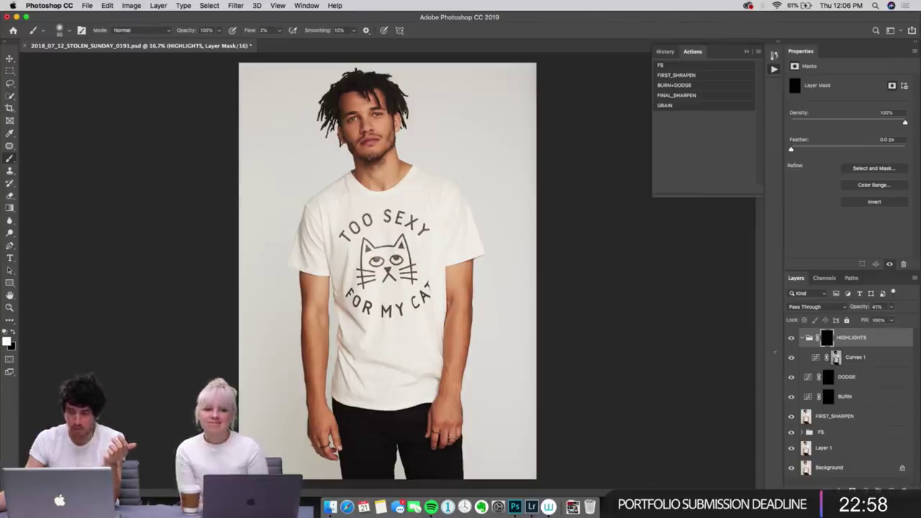
Step: Add a Levels adjustment inside the group, then delete it as misplaced
right_click(836, 467)
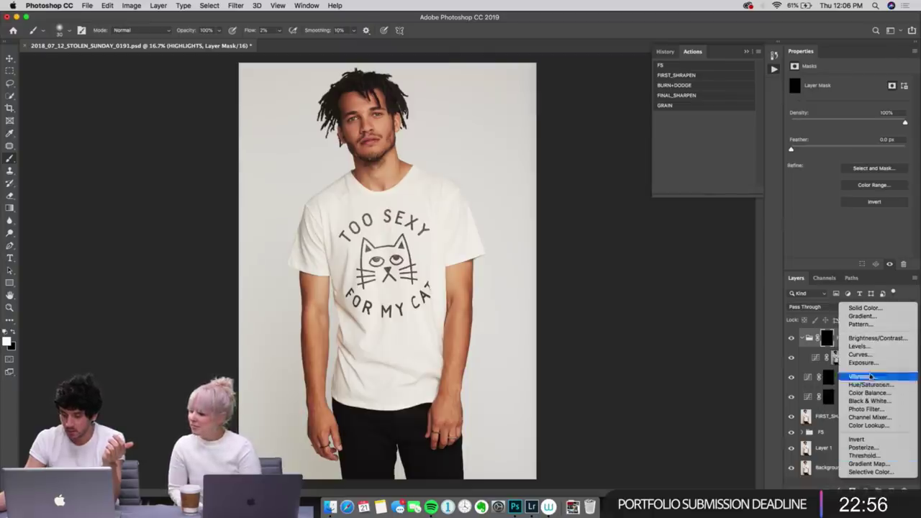
click(870, 348)
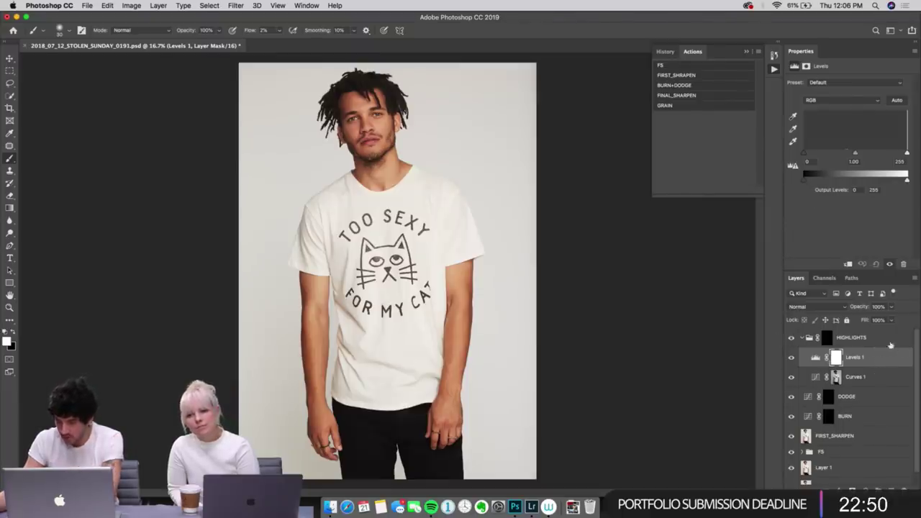
key(Delete)
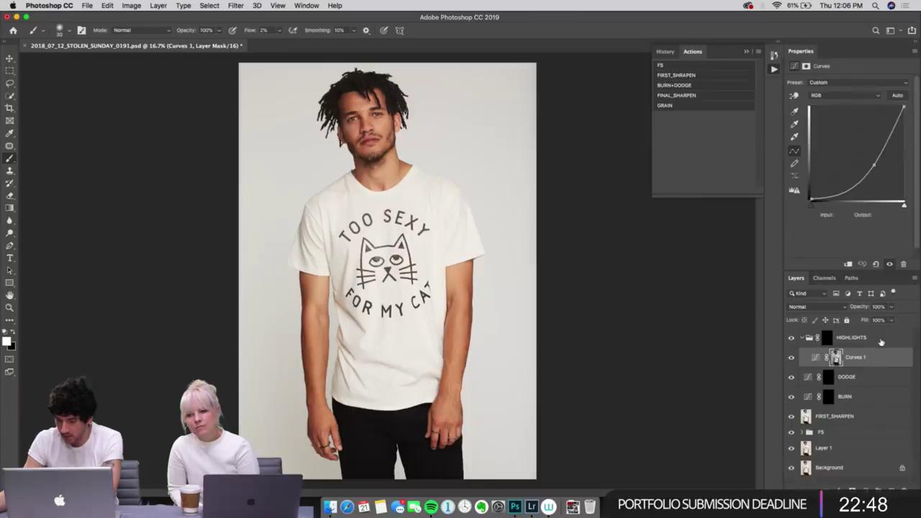
Step: Collapse HIGHLIGHTS and add a Levels adjustment layer at the top of the stack
click(811, 339)
click(801, 338)
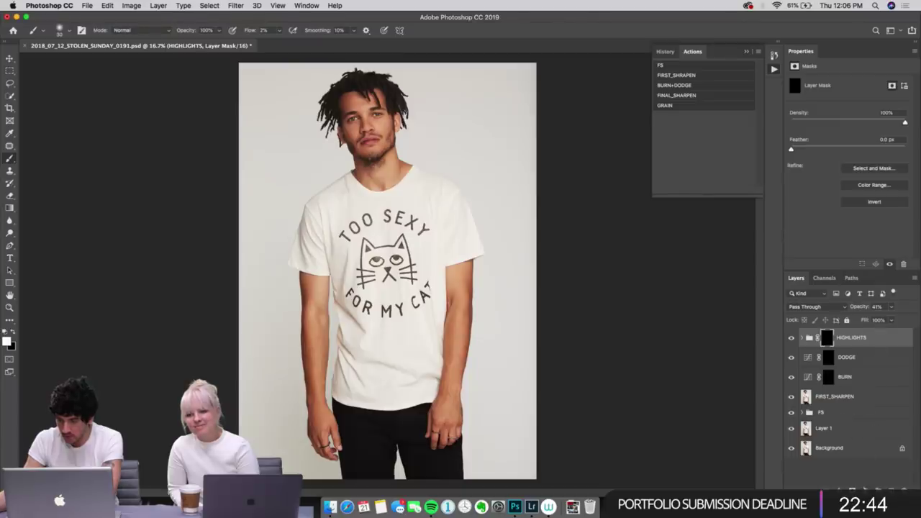
click(875, 489)
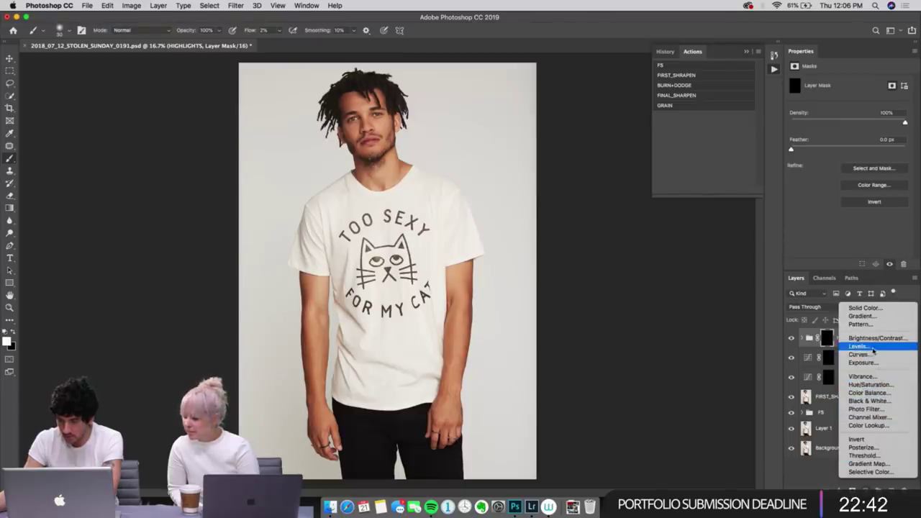
click(872, 348)
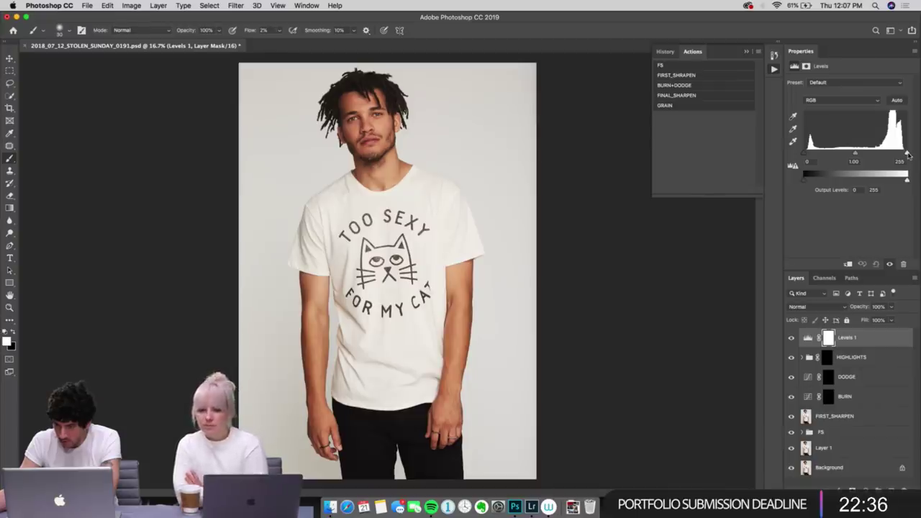
Step: Lower the Levels white input to 249 and toggle Levels 1 to compare
drag(907, 154, 905, 155)
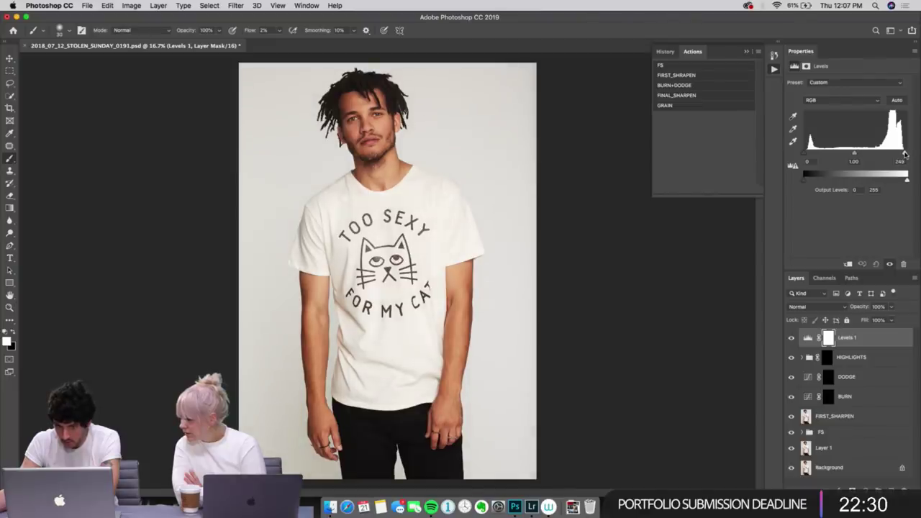
key(super+comma)
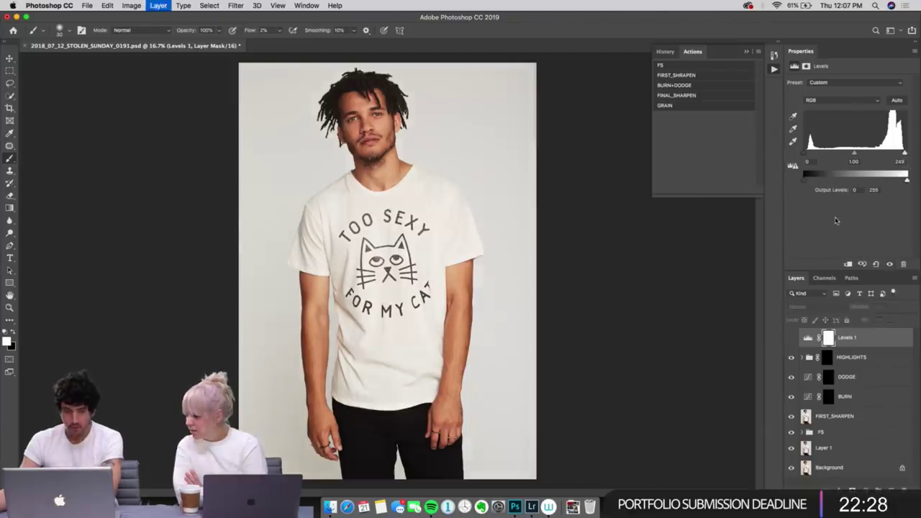
key(super+comma)
key(super+comma)
key(super+comma)
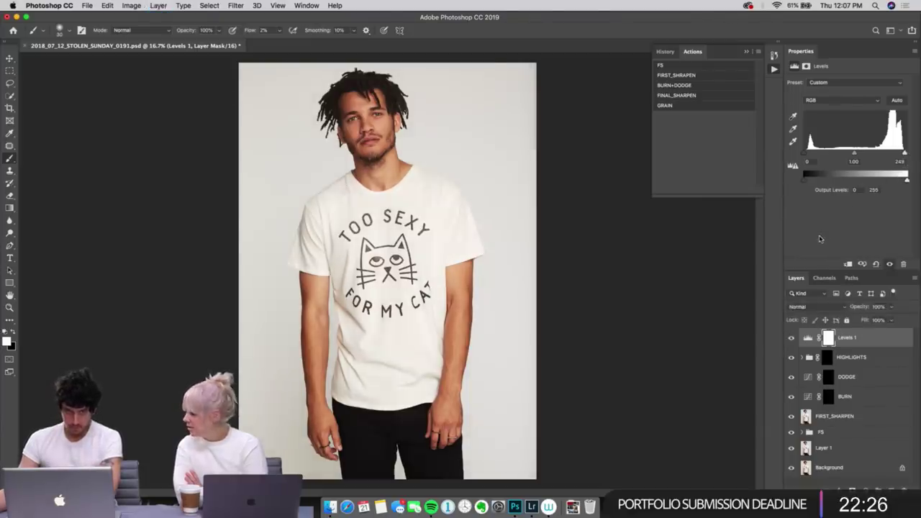
key(super+comma)
key(super+comma)
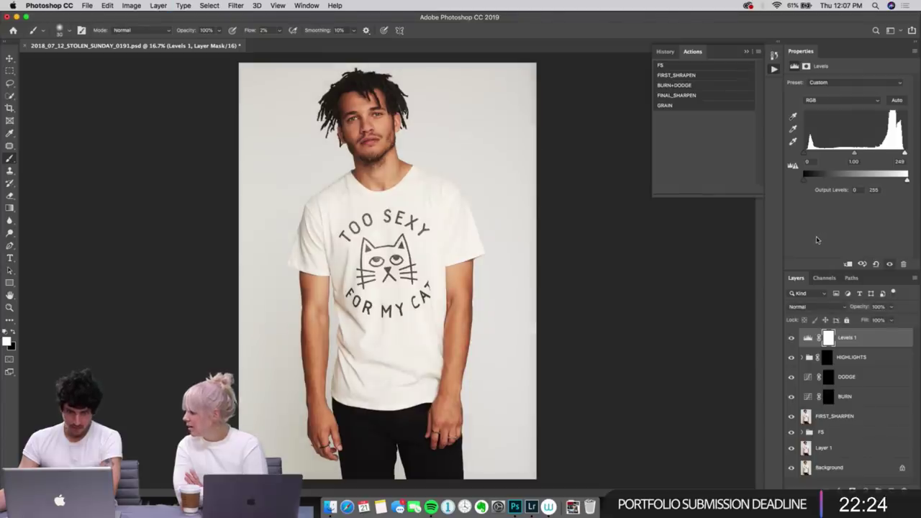
key(super+comma)
key(super+comma)
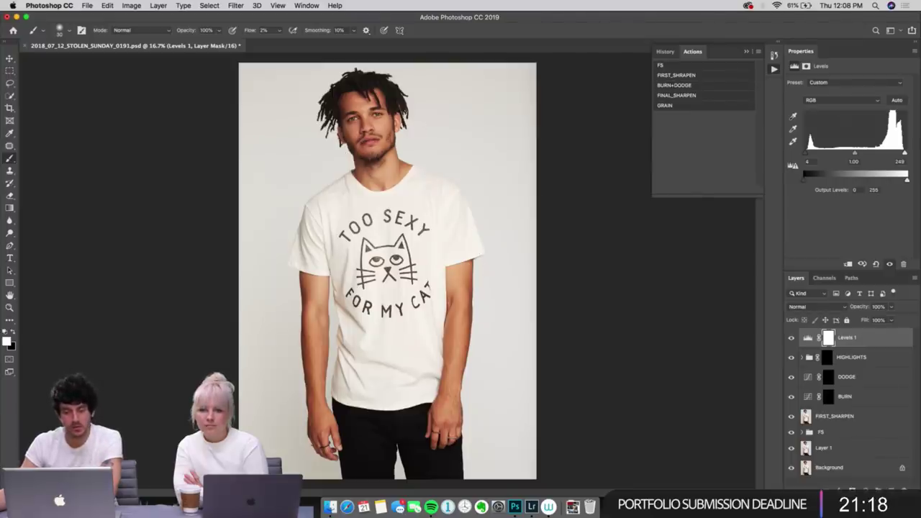
Step: Paint on the BURN mask to darken a small patch on the neck
click(829, 396)
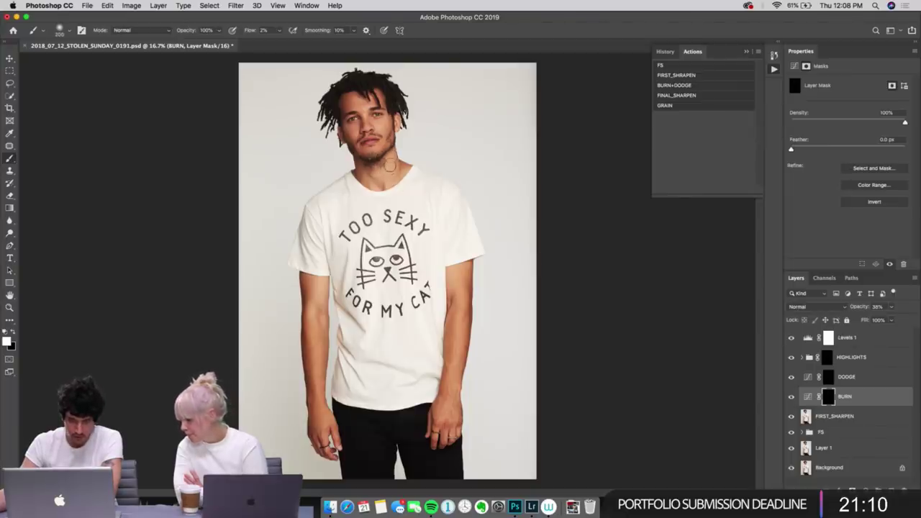
drag(379, 175, 379, 171)
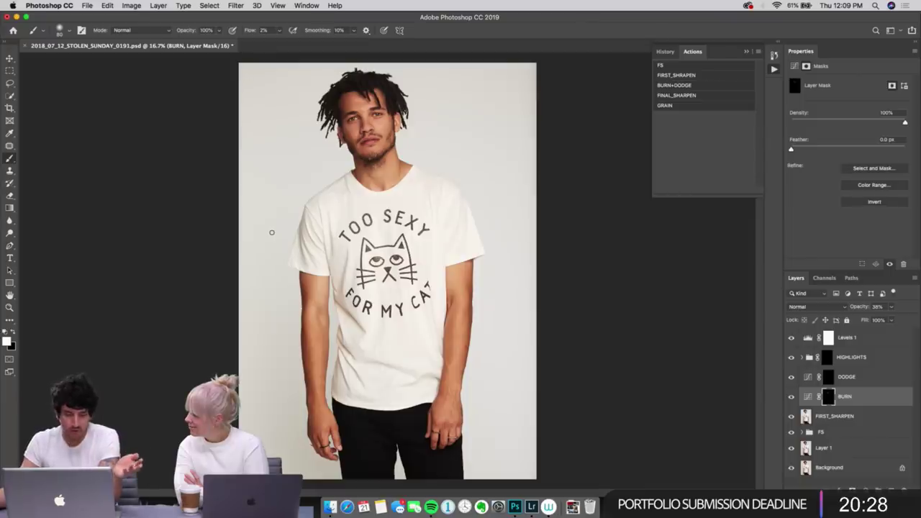
Step: Open the BURN layer's blend-mode list and dismiss it, leaving Normal
click(828, 306)
scroll(812, 400, down, 2)
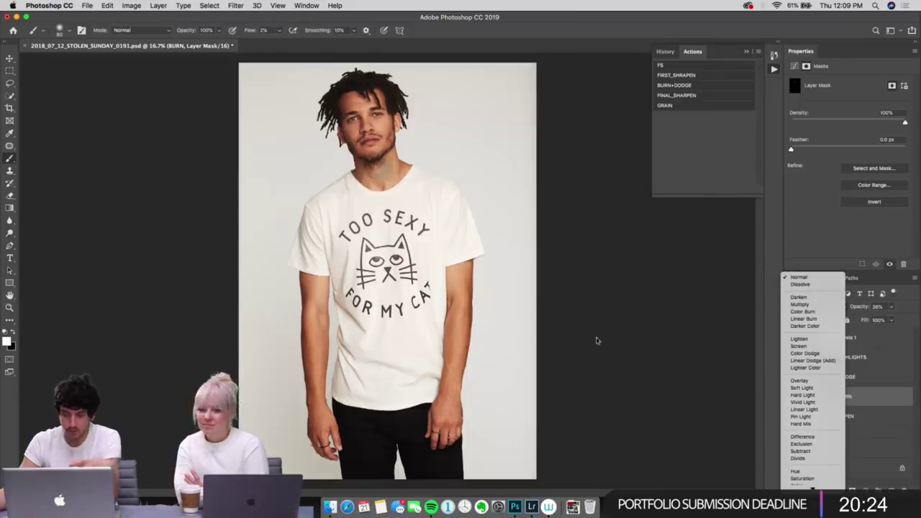
click(546, 341)
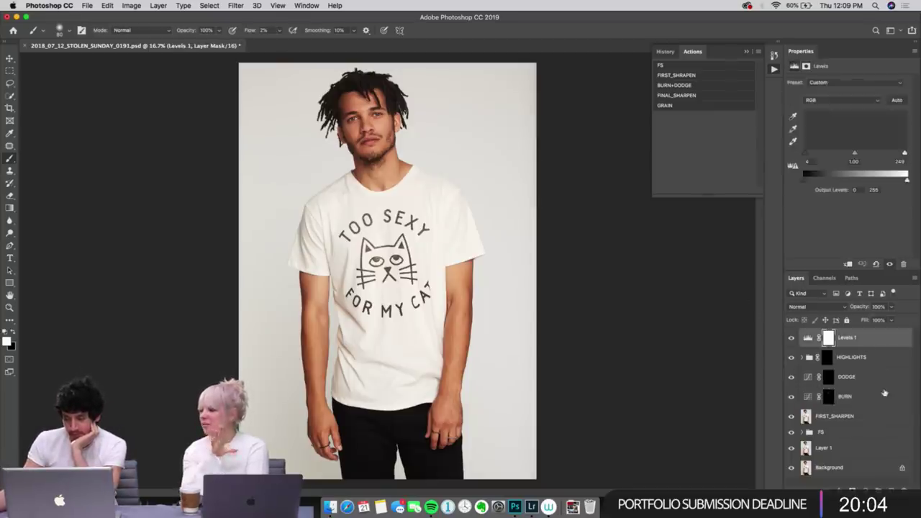
Step: Add a Curves adjustment layer (Curves 2) above Levels 1
click(869, 338)
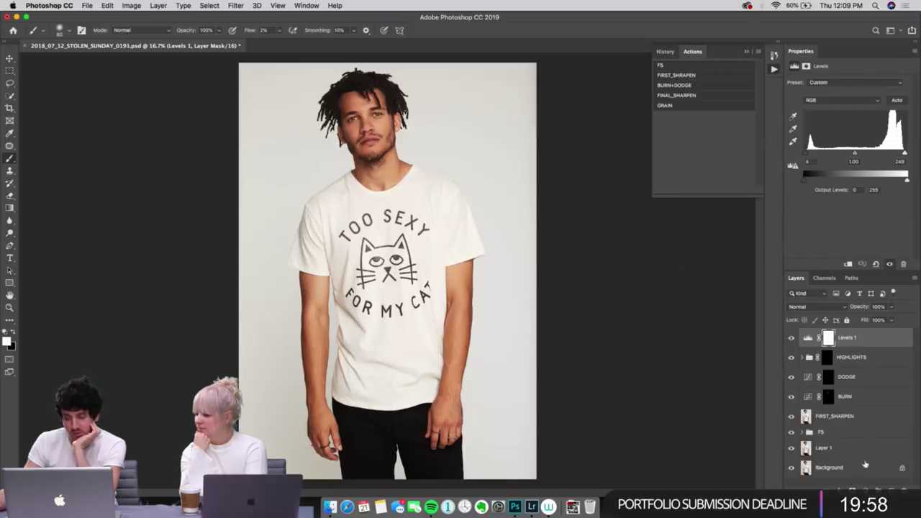
click(864, 490)
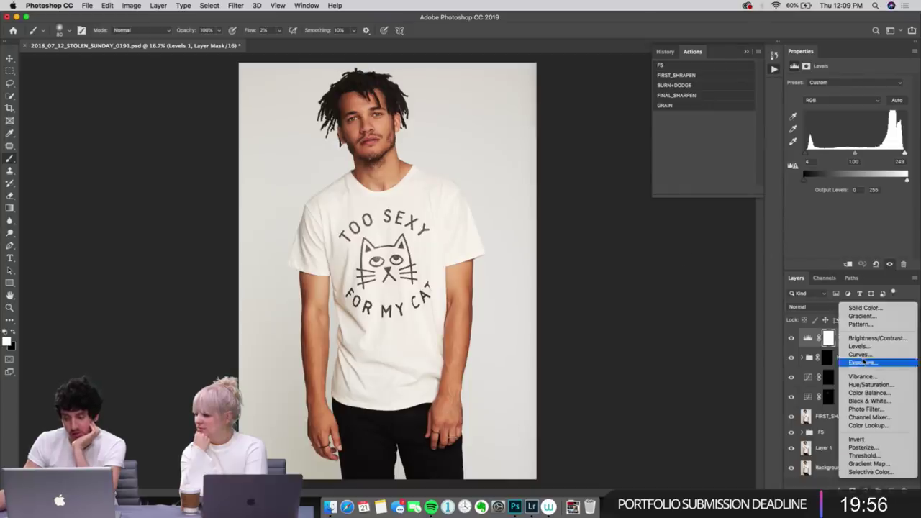
key(Escape)
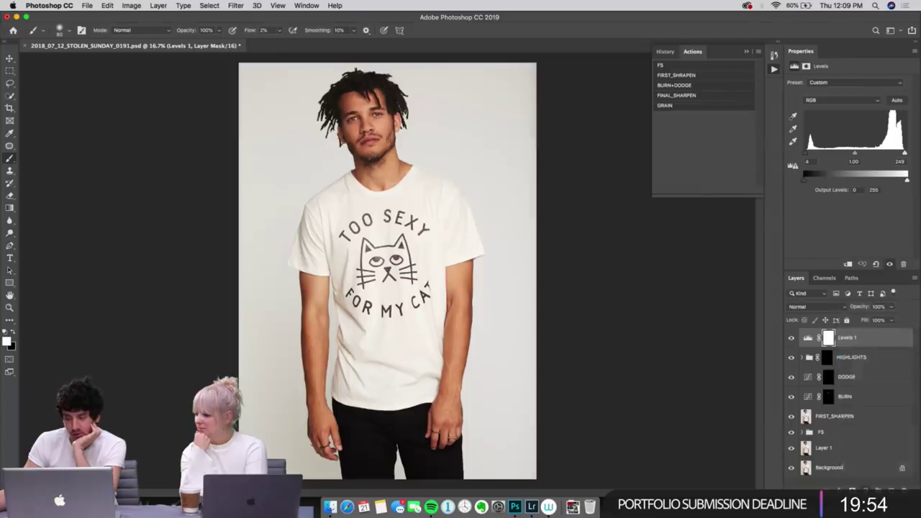
drag(828, 337, 832, 369)
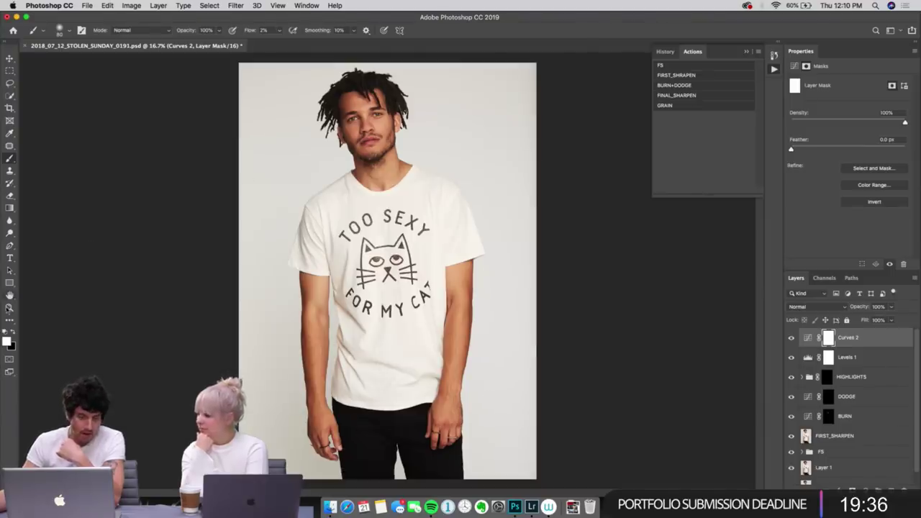
Step: Zoom in on the model's face and pick the Brush tool
click(9, 307)
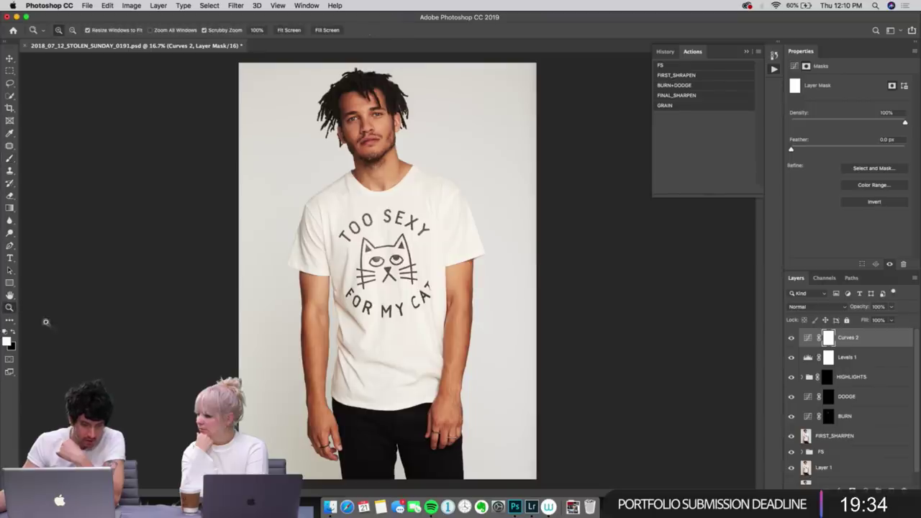
drag(340, 95, 398, 238)
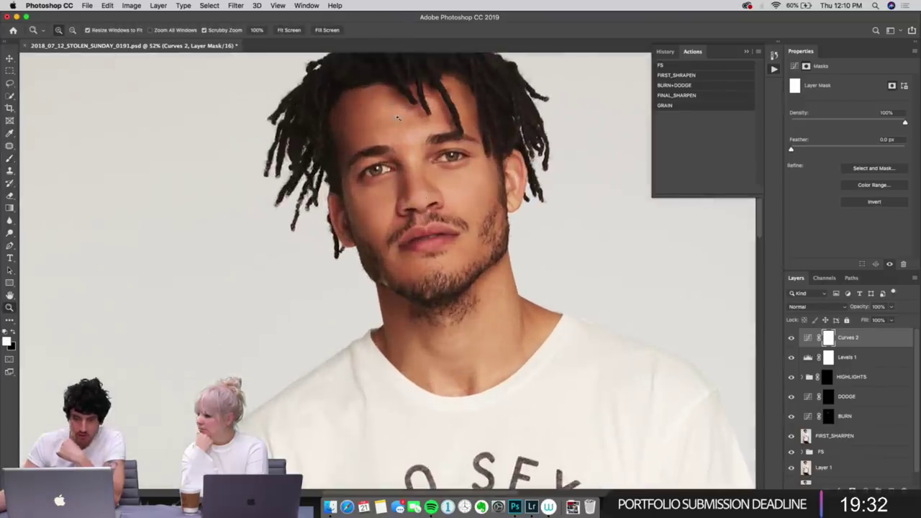
key(b)
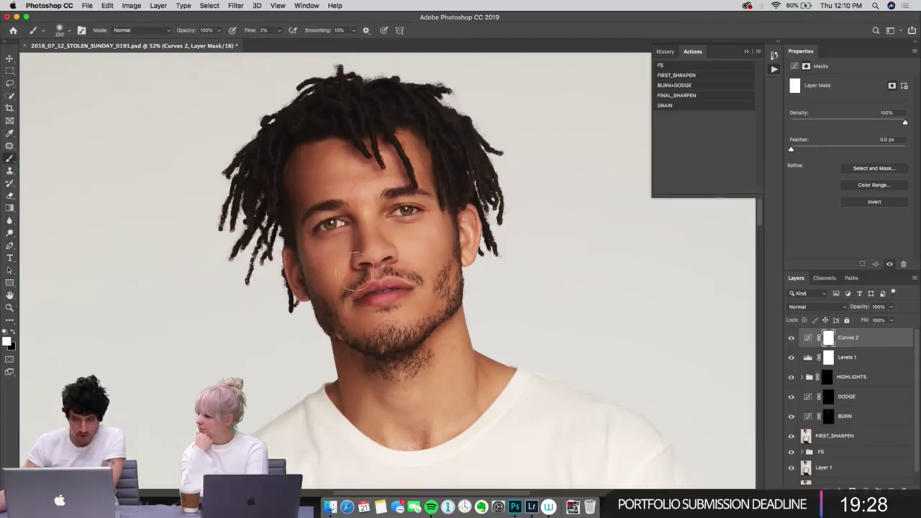
Step: Paint the face out of the Curves 2 mask with a 600 px black brush, showing the red overlay
key(bracketright)
key(bracketright)
key(bracketright)
key(bracketright)
key(bracketright)
key(bracketright)
key(bracketright)
key(bracketright)
key(bracketright)
key(bracketright)
key(bracketright)
key(bracketright)
key(bracketleft)
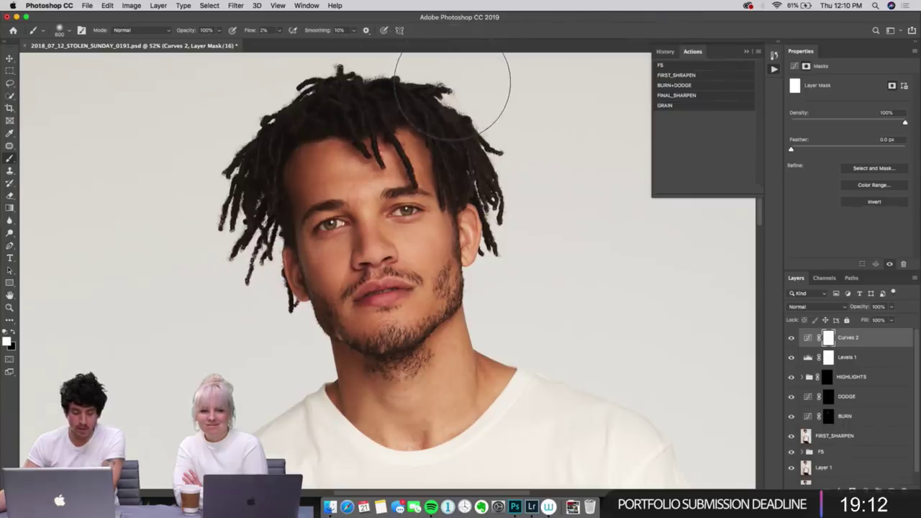
key(x)
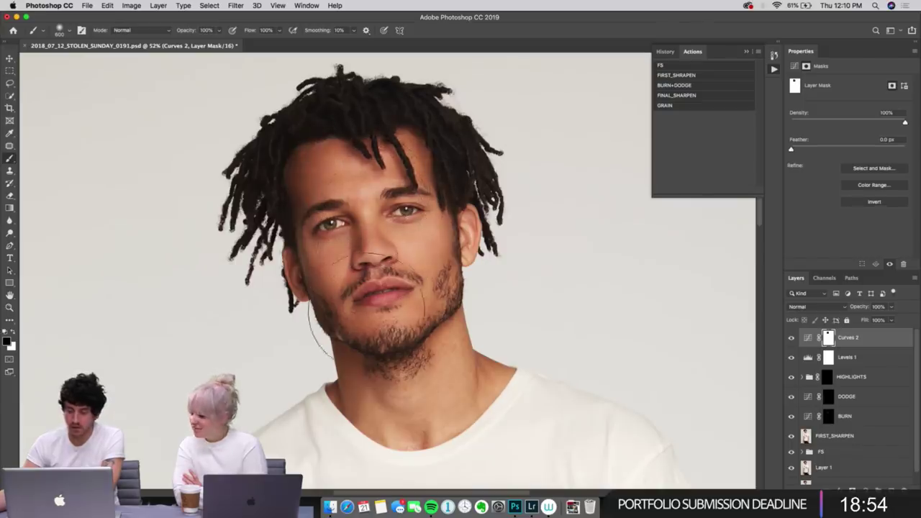
key(backslash)
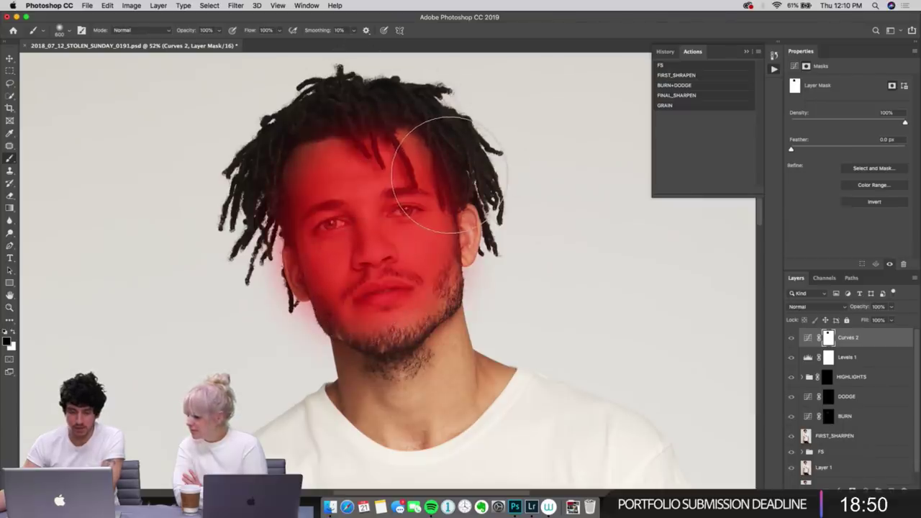
Step: Extend the Curves 2 mask over the jaw, hairline, hair, neck, collar and right shoulder
key(bracketleft)
key(bracketleft)
key(bracketleft)
key(bracketleft)
key(bracketleft)
key(bracketleft)
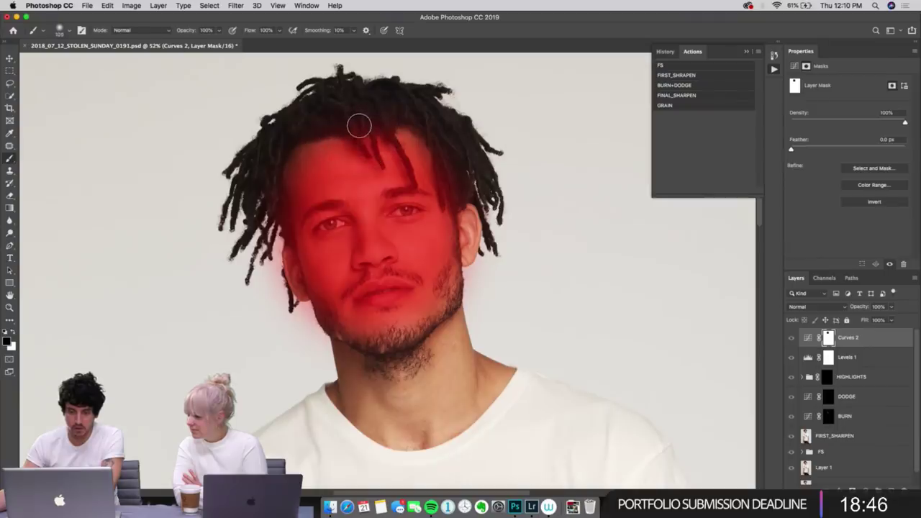
key(bracketright)
key(bracketright)
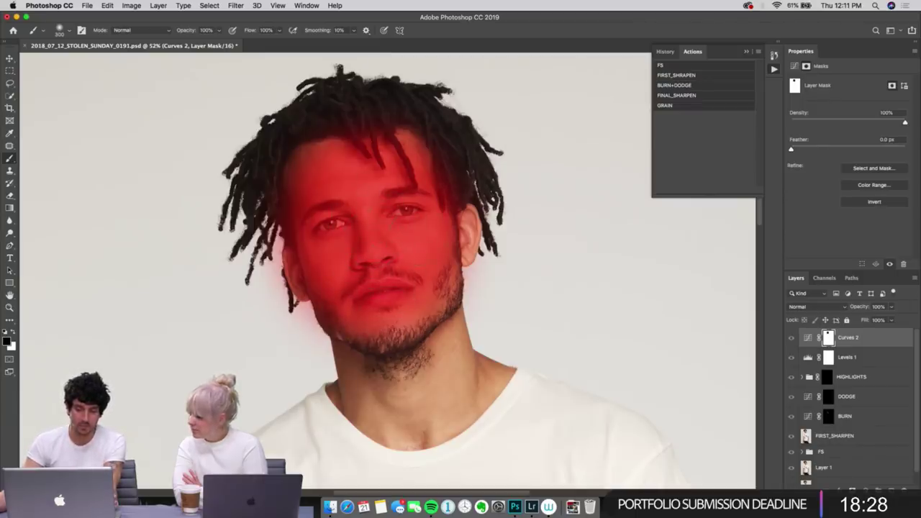
mouse_move(392, 237)
mouse_down()
mouse_move(432, 338)
mouse_move(425, 276)
mouse_up()
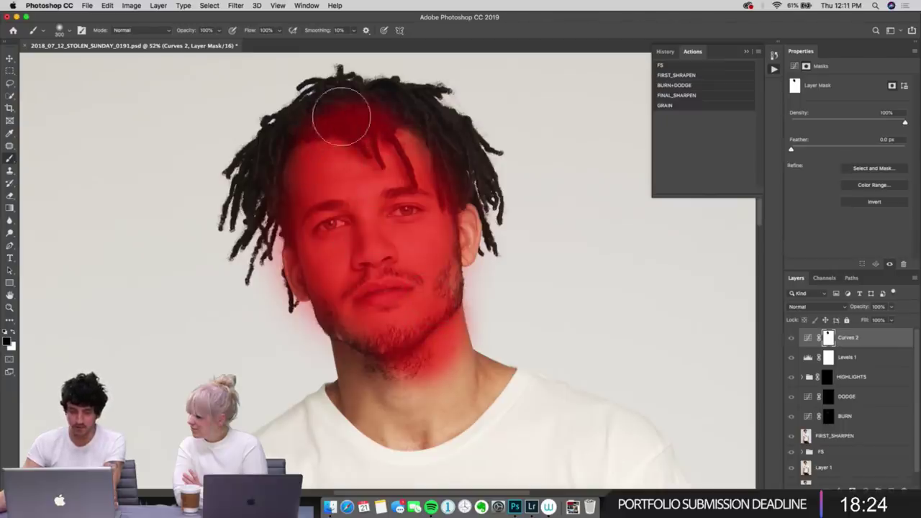
mouse_move(319, 111)
mouse_down()
mouse_move(305, 161)
mouse_move(313, 139)
mouse_move(283, 163)
mouse_move(328, 121)
mouse_move(323, 113)
mouse_move(358, 111)
mouse_move(369, 114)
mouse_move(368, 146)
mouse_move(414, 184)
mouse_move(408, 116)
mouse_move(372, 127)
mouse_move(388, 116)
mouse_move(340, 115)
mouse_move(376, 103)
mouse_move(336, 132)
mouse_up()
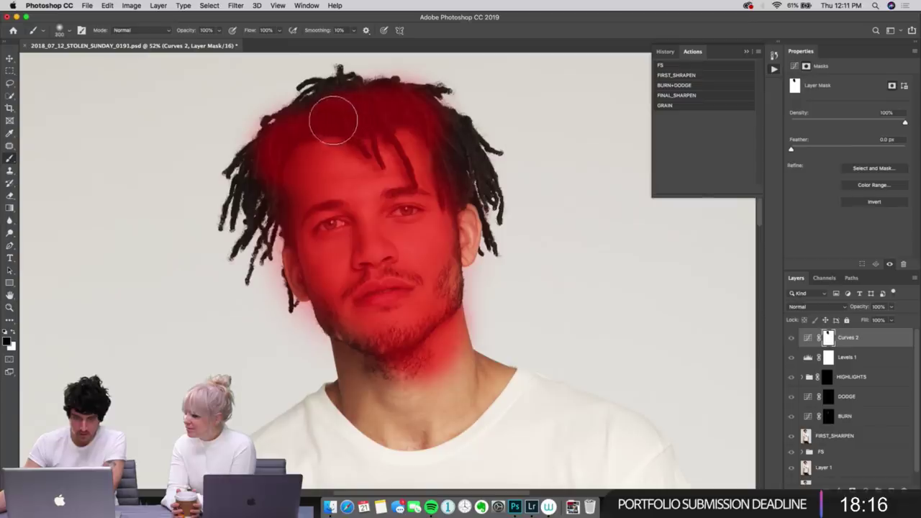
key(bracketleft)
key(bracketleft)
key(bracketleft)
key(bracketleft)
key(bracketleft)
key(bracketleft)
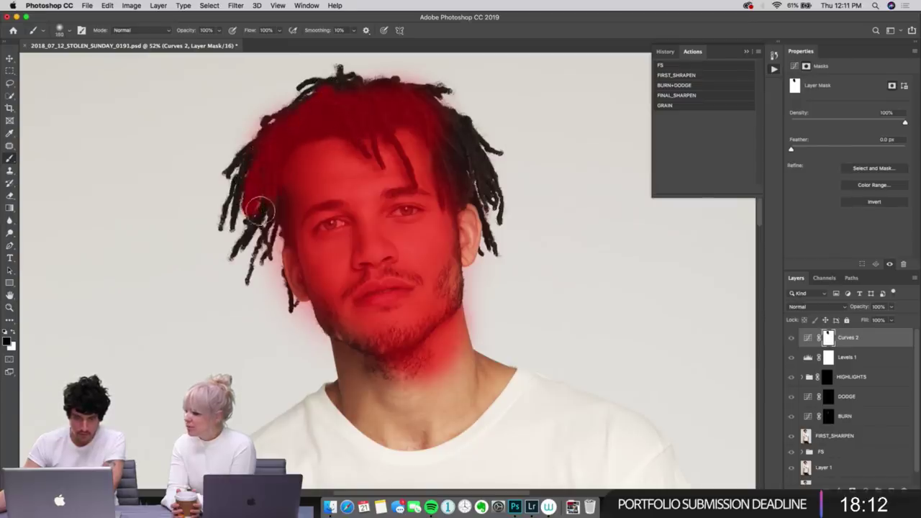
mouse_move(260, 208)
mouse_down()
mouse_move(254, 219)
mouse_move(270, 199)
mouse_up()
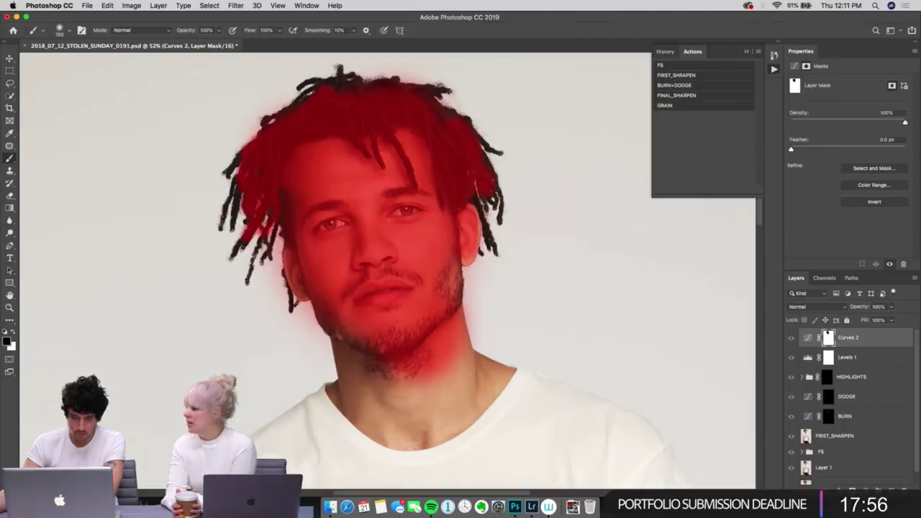
mouse_move(392, 374)
mouse_down()
mouse_move(406, 432)
mouse_move(378, 392)
mouse_up()
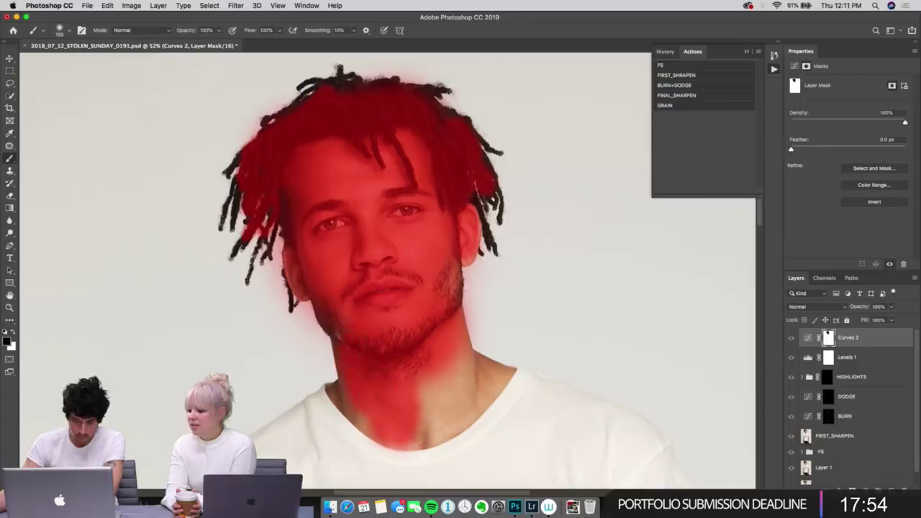
mouse_move(372, 451)
mouse_down()
mouse_move(403, 468)
mouse_move(460, 446)
mouse_move(485, 425)
mouse_move(496, 407)
mouse_move(435, 385)
mouse_move(455, 365)
mouse_up()
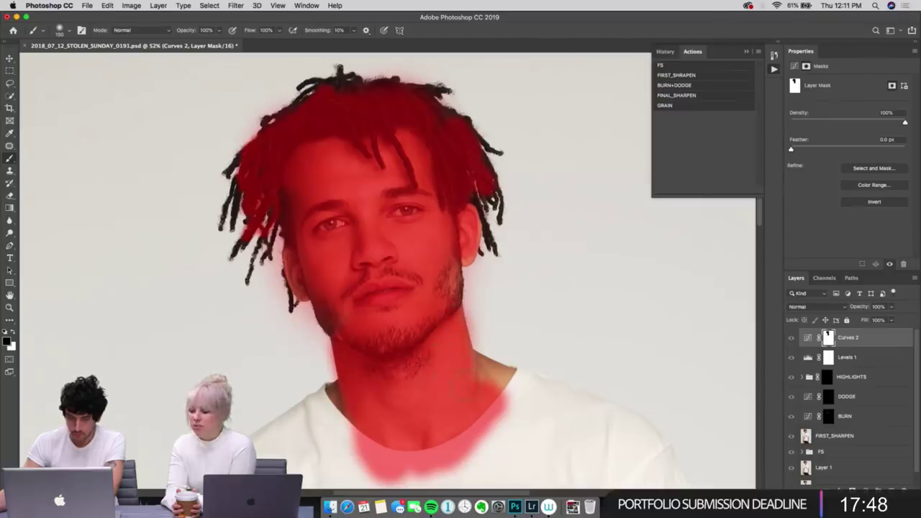
mouse_move(504, 394)
mouse_down()
mouse_move(498, 360)
mouse_move(528, 399)
mouse_move(520, 417)
mouse_up()
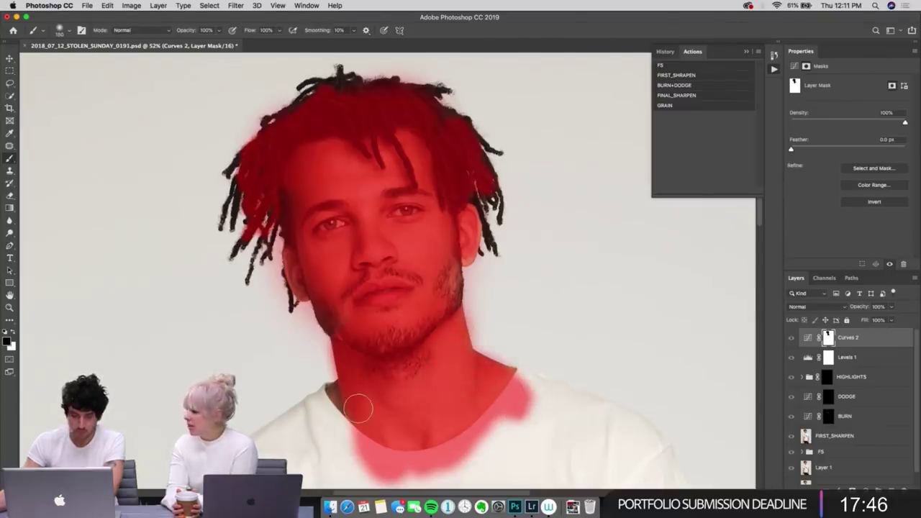
scroll(327, 446, left, 10)
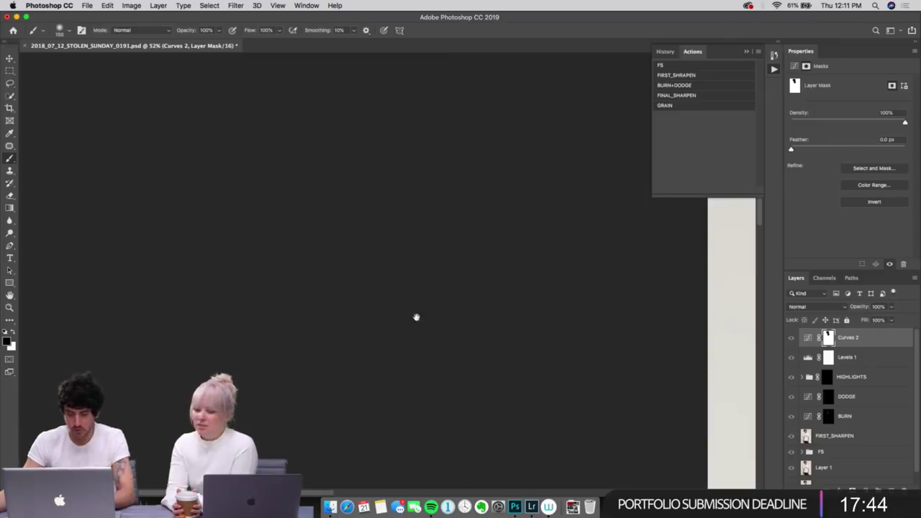
Step: Mask the left shoulder, left sleeve and the shirt below TOO across the cat's ear
scroll(350, 328, right, 10)
scroll(456, 118, up, 5)
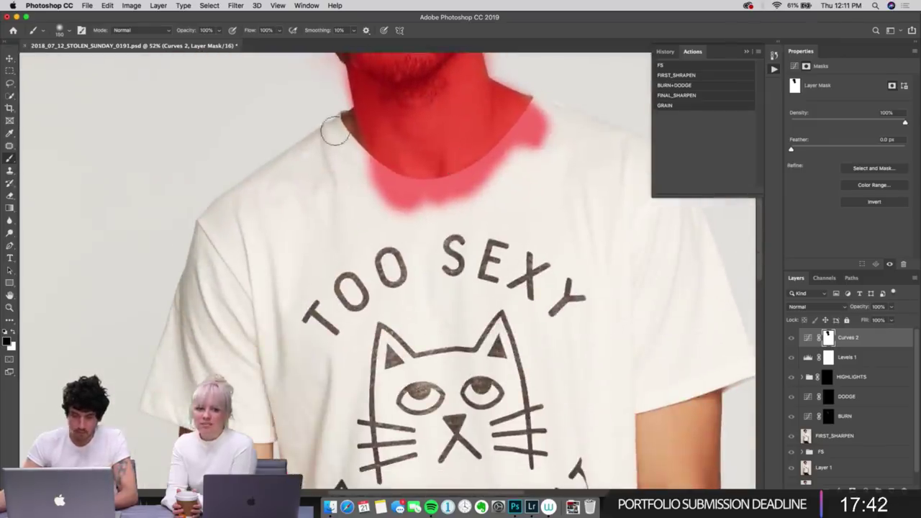
mouse_move(337, 132)
mouse_down()
mouse_move(335, 161)
mouse_move(287, 204)
mouse_move(339, 152)
mouse_move(227, 227)
mouse_move(277, 187)
mouse_move(255, 196)
mouse_move(223, 225)
mouse_move(319, 149)
mouse_move(299, 173)
mouse_move(298, 257)
mouse_move(385, 198)
mouse_move(326, 256)
mouse_move(336, 292)
mouse_move(471, 200)
mouse_move(473, 225)
mouse_move(414, 348)
mouse_move(325, 286)
mouse_move(345, 209)
mouse_move(254, 292)
mouse_move(252, 260)
mouse_move(210, 272)
mouse_move(212, 226)
mouse_move(203, 308)
mouse_move(177, 338)
mouse_up()
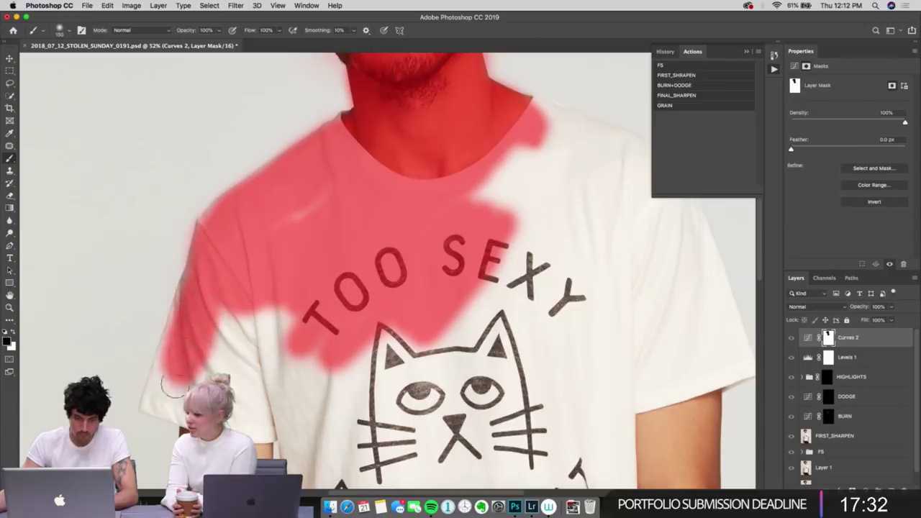
mouse_move(169, 405)
mouse_down()
mouse_move(273, 431)
mouse_move(277, 338)
mouse_move(219, 323)
mouse_up()
mouse_move(302, 216)
mouse_down()
mouse_move(277, 313)
mouse_move(287, 338)
mouse_move(345, 366)
mouse_move(492, 306)
mouse_move(461, 384)
mouse_move(561, 374)
mouse_move(616, 380)
mouse_move(554, 415)
mouse_move(418, 461)
mouse_move(346, 374)
mouse_move(305, 432)
mouse_move(291, 387)
mouse_move(309, 468)
mouse_move(392, 425)
mouse_move(338, 468)
mouse_move(518, 464)
mouse_move(611, 450)
mouse_move(605, 387)
mouse_move(631, 483)
mouse_up()
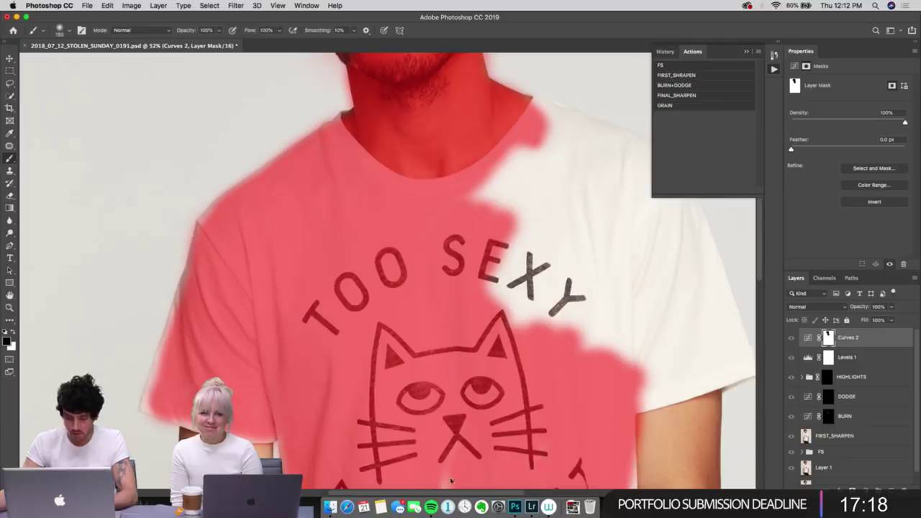
Step: Mask the shirt beside SEXY, the right shoulder and the white sleeve edge
scroll(384, 431, down, 5)
scroll(384, 432, right, 4)
mouse_move(418, 225)
mouse_down()
mouse_move(395, 235)
mouse_move(339, 226)
mouse_move(400, 120)
mouse_move(351, 210)
mouse_move(303, 214)
mouse_move(336, 142)
mouse_move(259, 193)
mouse_move(221, 172)
mouse_move(325, 334)
mouse_move(336, 304)
mouse_up()
mouse_move(380, 273)
mouse_down()
mouse_move(419, 274)
mouse_move(396, 258)
mouse_move(374, 287)
mouse_move(381, 280)
mouse_move(358, 244)
mouse_move(322, 223)
mouse_move(310, 245)
mouse_move(295, 212)
mouse_move(253, 228)
mouse_move(275, 264)
mouse_move(259, 260)
mouse_move(196, 372)
mouse_move(221, 282)
mouse_move(304, 293)
mouse_move(321, 277)
mouse_move(297, 390)
mouse_move(371, 319)
mouse_move(347, 309)
mouse_move(313, 266)
mouse_move(362, 280)
mouse_up()
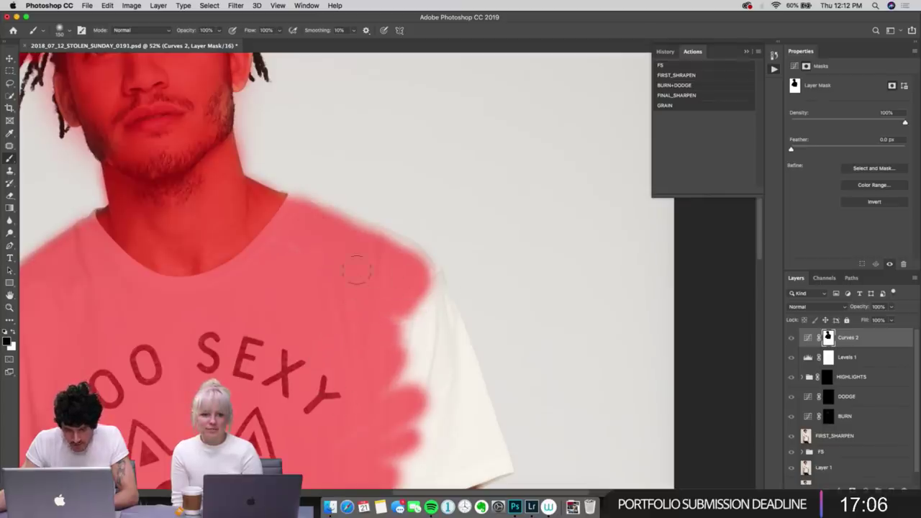
drag(397, 244, 349, 228)
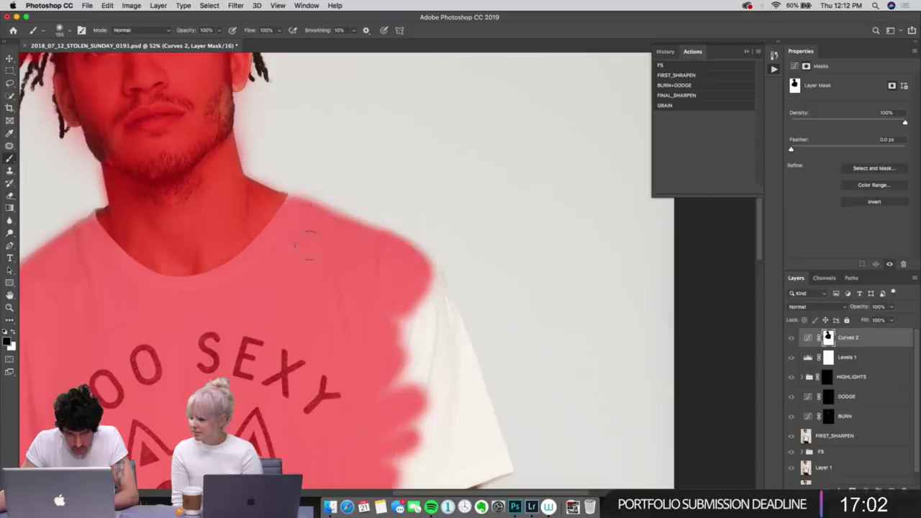
mouse_move(430, 289)
mouse_down()
mouse_move(452, 356)
mouse_move(438, 308)
mouse_move(435, 315)
mouse_move(457, 371)
mouse_move(447, 319)
mouse_move(490, 450)
mouse_move(435, 369)
mouse_move(409, 300)
mouse_move(392, 323)
mouse_up()
Step: Mask the upper right sleeve, the right arm and both sides of the lower shirt
scroll(456, 199, down, 10)
scroll(456, 199, left, 4)
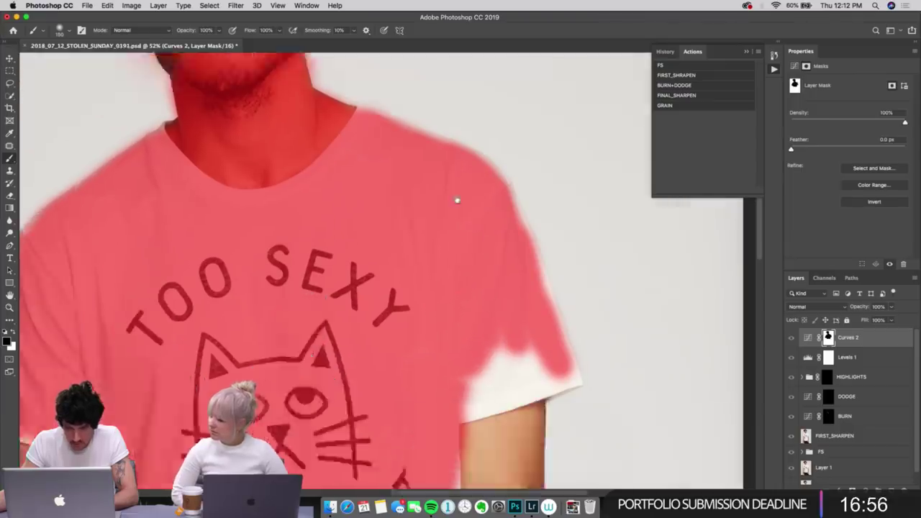
mouse_move(578, 210)
mouse_down()
mouse_move(557, 223)
mouse_move(565, 226)
mouse_move(536, 227)
mouse_move(577, 217)
mouse_move(575, 188)
mouse_move(502, 199)
mouse_up()
drag(584, 209, 594, 214)
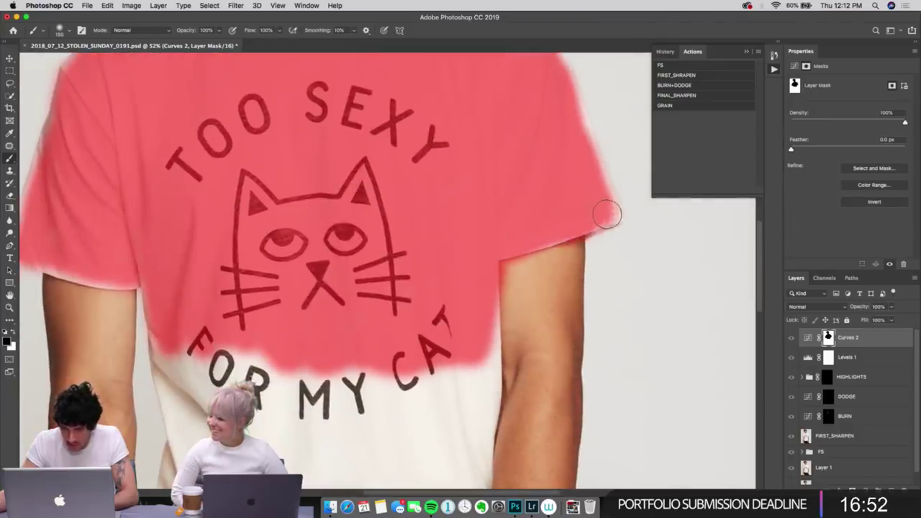
mouse_move(497, 262)
mouse_down()
mouse_move(507, 410)
mouse_move(536, 256)
mouse_move(553, 442)
mouse_move(538, 448)
mouse_move(568, 259)
mouse_move(575, 309)
mouse_move(584, 252)
mouse_move(546, 464)
mouse_up()
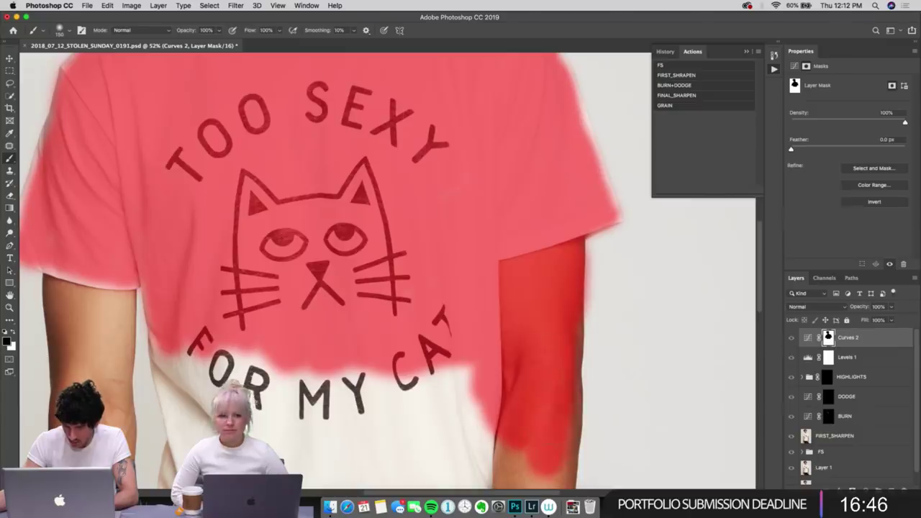
scroll(521, 451, down, 5)
mouse_move(489, 189)
mouse_down()
mouse_move(460, 324)
mouse_move(438, 206)
mouse_move(403, 345)
mouse_move(357, 360)
mouse_move(309, 288)
mouse_move(273, 302)
mouse_move(251, 326)
mouse_move(226, 206)
mouse_move(148, 439)
mouse_move(137, 324)
mouse_move(149, 298)
mouse_move(119, 316)
mouse_move(117, 332)
mouse_up()
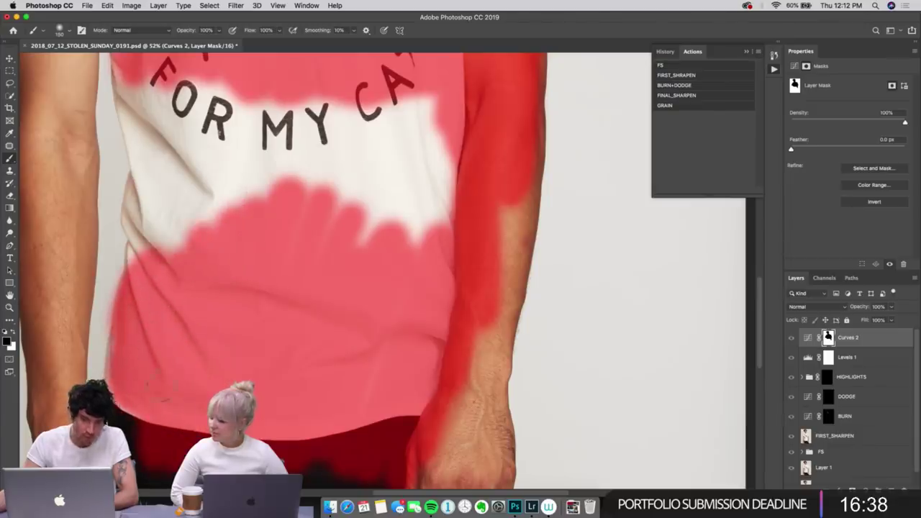
mouse_move(146, 246)
mouse_down()
mouse_move(138, 216)
mouse_move(148, 204)
mouse_move(135, 210)
mouse_move(151, 122)
mouse_move(130, 86)
mouse_move(180, 135)
mouse_move(163, 213)
mouse_move(161, 179)
mouse_move(240, 69)
mouse_move(245, 138)
mouse_move(280, 177)
mouse_move(258, 257)
mouse_move(197, 268)
mouse_move(374, 69)
mouse_move(362, 210)
mouse_move(327, 295)
mouse_move(351, 286)
mouse_move(391, 231)
mouse_move(437, 141)
mouse_move(438, 223)
mouse_move(392, 136)
mouse_up()
Step: Paint the Curves 2 mask over the right arm, wrist and right hand
mouse_move(513, 209)
mouse_down()
mouse_move(508, 295)
mouse_move(524, 205)
mouse_up()
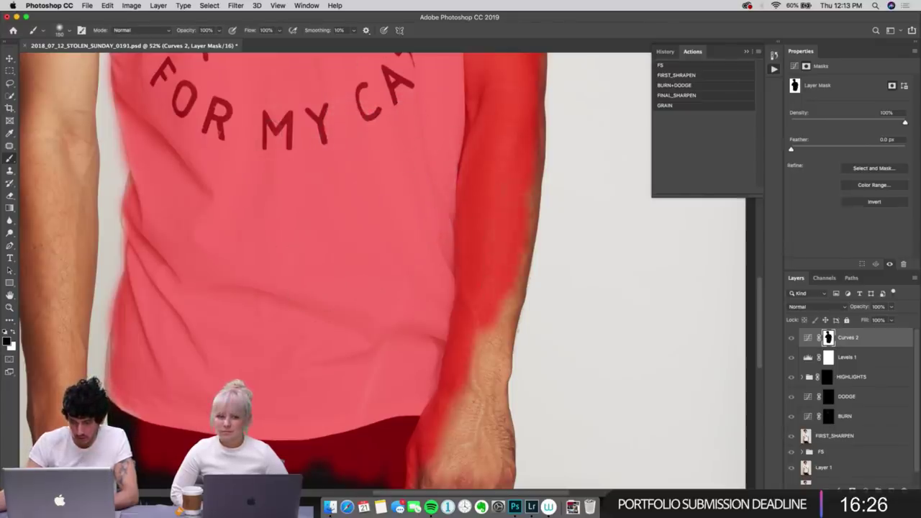
mouse_move(516, 248)
mouse_down()
mouse_move(507, 338)
mouse_move(485, 403)
mouse_move(470, 417)
mouse_move(456, 153)
mouse_move(426, 356)
mouse_move(394, 377)
mouse_move(346, 370)
mouse_move(325, 231)
mouse_move(331, 327)
mouse_up()
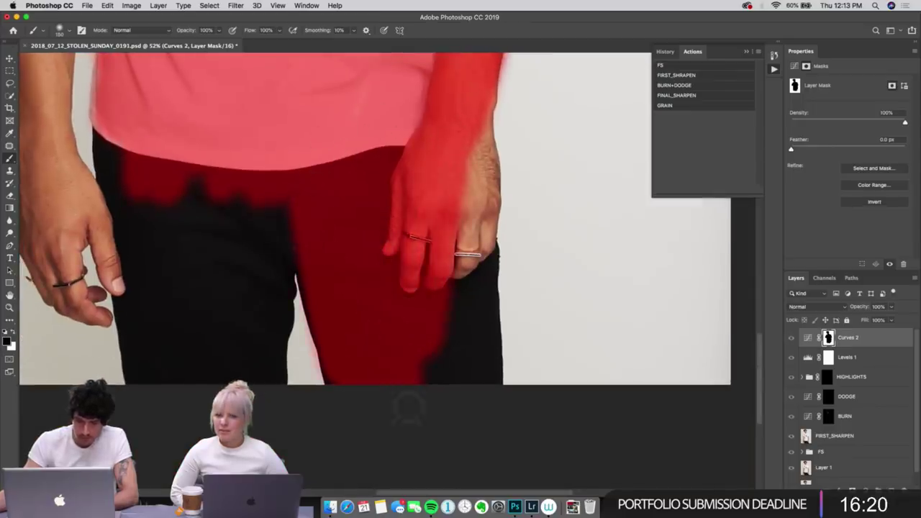
mouse_move(446, 252)
mouse_down()
mouse_move(446, 374)
mouse_move(468, 187)
mouse_move(483, 360)
mouse_up()
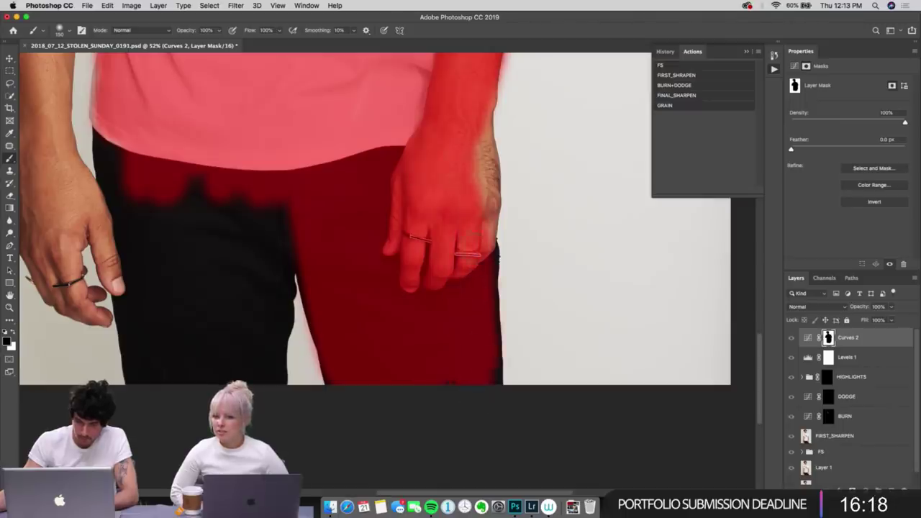
mouse_move(501, 324)
mouse_down()
mouse_move(481, 194)
mouse_move(497, 228)
mouse_move(495, 133)
mouse_up()
Step: Cover the middle of the trousers and the left trouser leg with the mask
mouse_move(230, 228)
mouse_down()
mouse_move(212, 381)
mouse_move(219, 236)
mouse_move(273, 222)
mouse_move(280, 360)
mouse_move(279, 245)
mouse_up()
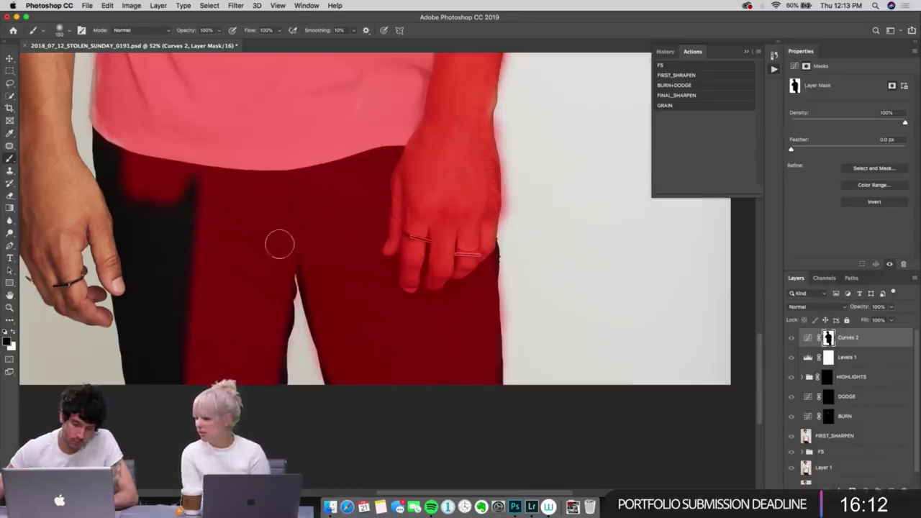
mouse_move(217, 277)
mouse_down()
mouse_move(187, 417)
mouse_move(162, 351)
mouse_move(162, 365)
mouse_move(126, 195)
mouse_move(130, 173)
mouse_move(118, 154)
mouse_move(114, 179)
mouse_move(108, 141)
mouse_move(177, 114)
mouse_up()
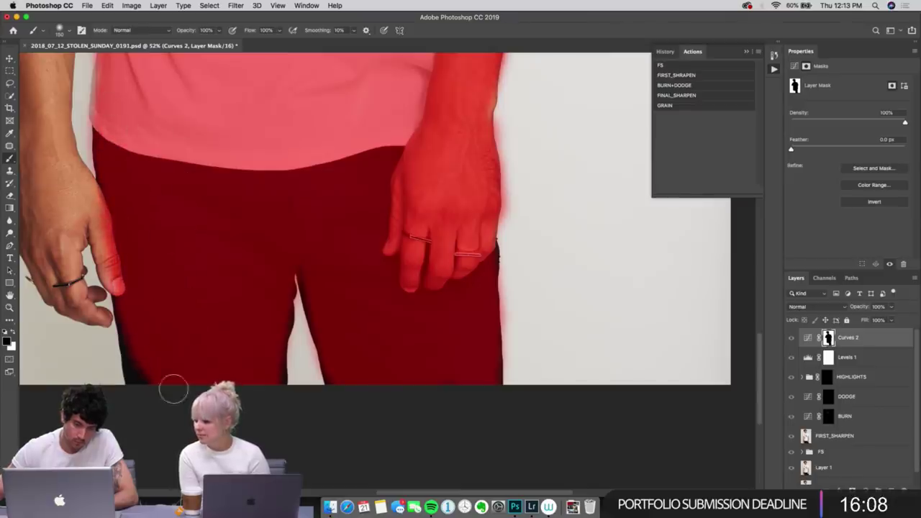
scroll(208, 283, up, 5)
scroll(208, 283, left, 3)
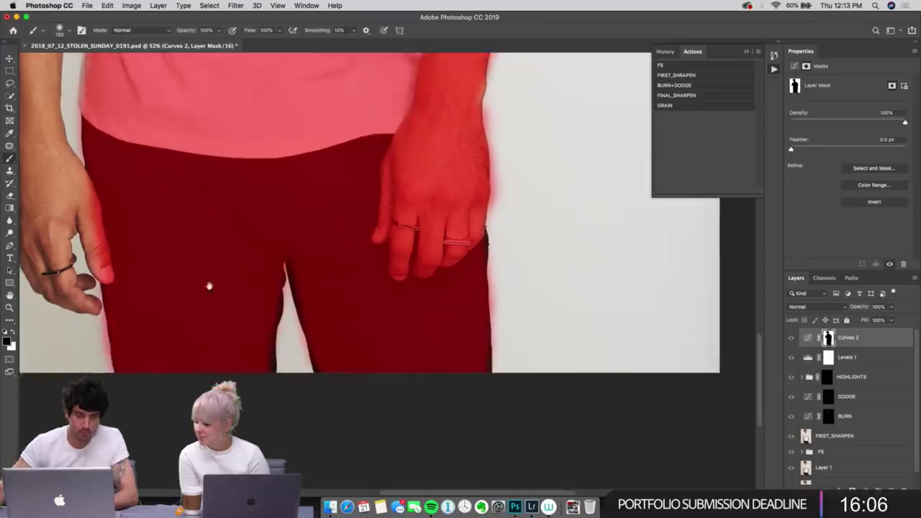
drag(178, 88, 160, 245)
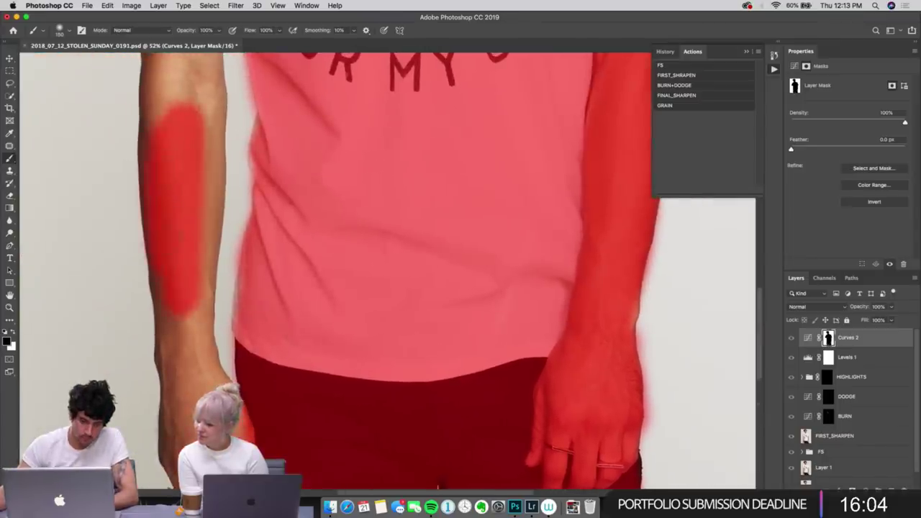
mouse_move(159, 130)
mouse_down()
mouse_move(180, 83)
mouse_move(189, 108)
mouse_up()
Step: Mask the left forearm, the left hand's outer edge, fingertips and thumb
scroll(181, 259, up, 5)
mouse_move(186, 308)
mouse_down()
mouse_move(170, 331)
mouse_move(160, 213)
mouse_move(141, 229)
mouse_up()
mouse_move(214, 295)
mouse_down()
mouse_move(219, 197)
mouse_move(220, 338)
mouse_move(227, 331)
mouse_up()
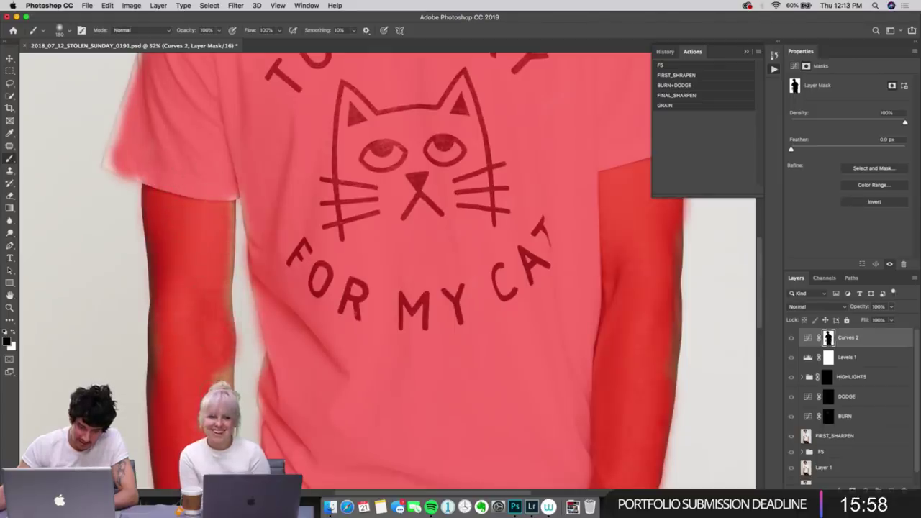
scroll(403, 274, down, 10)
mouse_move(223, 165)
mouse_down()
mouse_move(209, 317)
mouse_move(179, 346)
mouse_move(164, 266)
mouse_move(220, 338)
mouse_up()
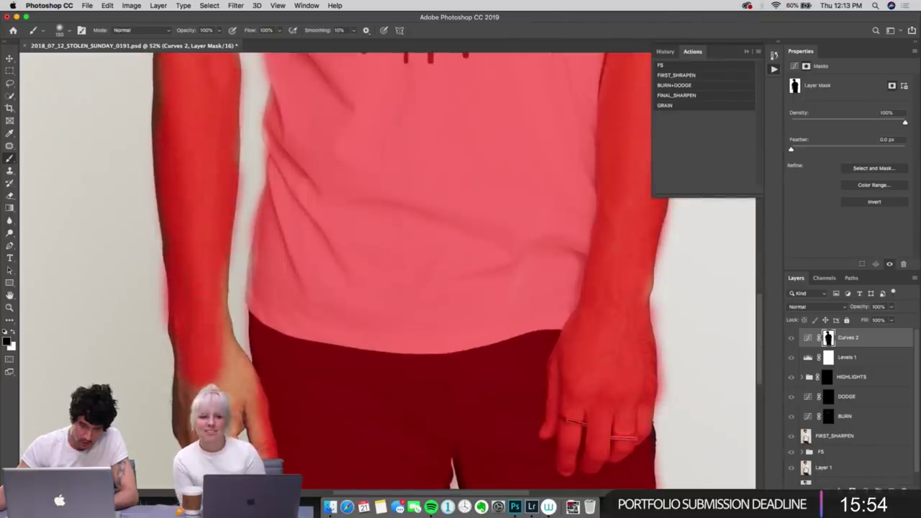
scroll(180, 199, down, 8)
drag(198, 191, 176, 270)
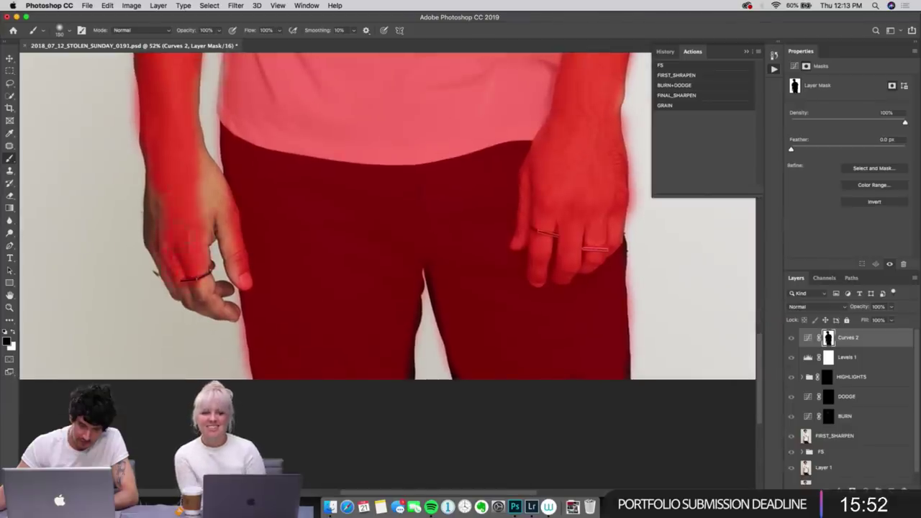
mouse_move(141, 220)
mouse_down()
mouse_move(155, 272)
mouse_move(216, 316)
mouse_move(229, 296)
mouse_move(213, 270)
mouse_move(202, 126)
mouse_up()
drag(222, 190, 235, 277)
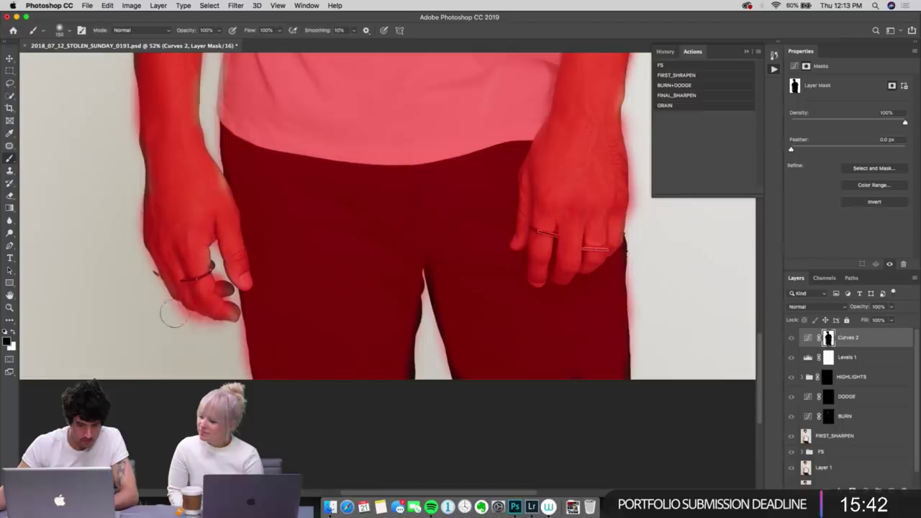
Step: Extend the Curves 2 mask along the shirt's lower-left edge to join the arm
key(x)
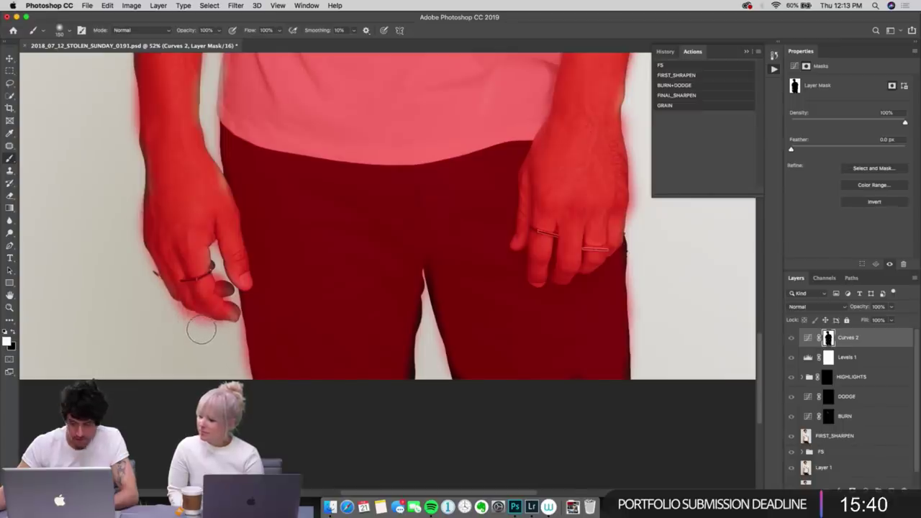
key(bracketleft)
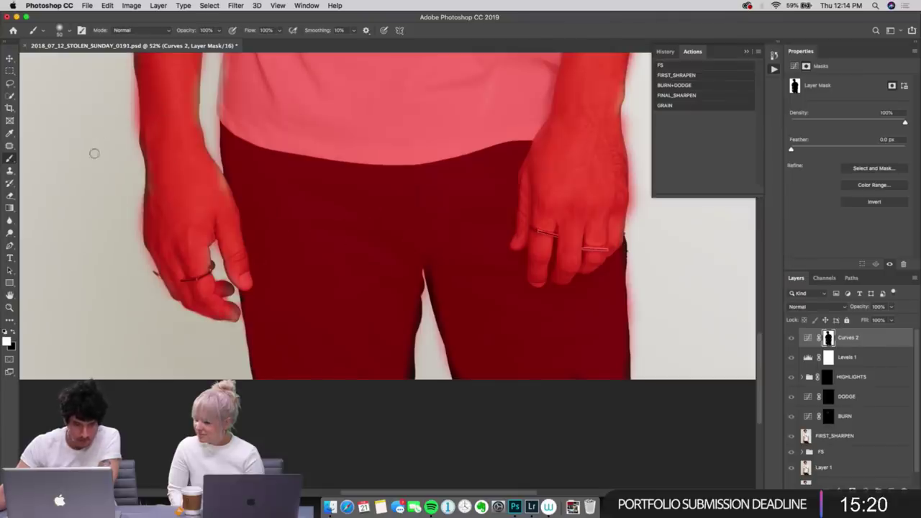
scroll(128, 276, up, 1)
scroll(128, 276, up, 5)
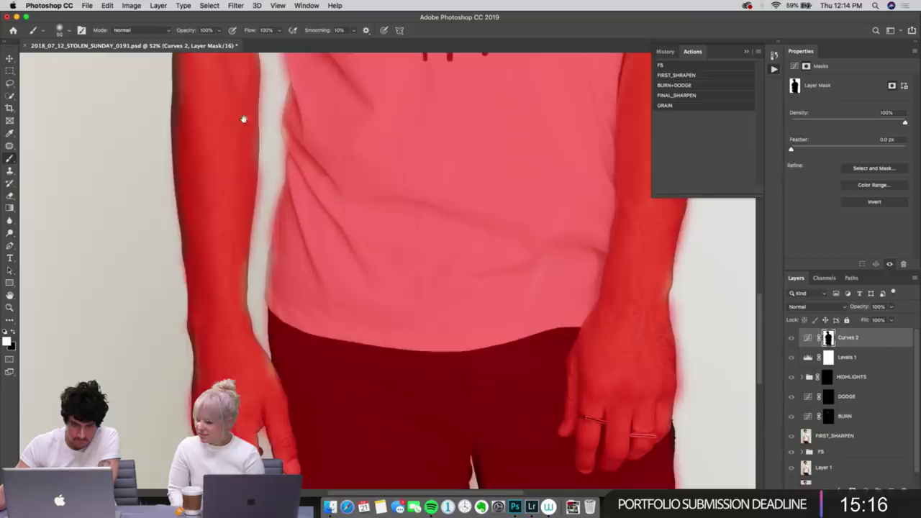
scroll(233, 125, up, 1)
scroll(233, 125, down, 1)
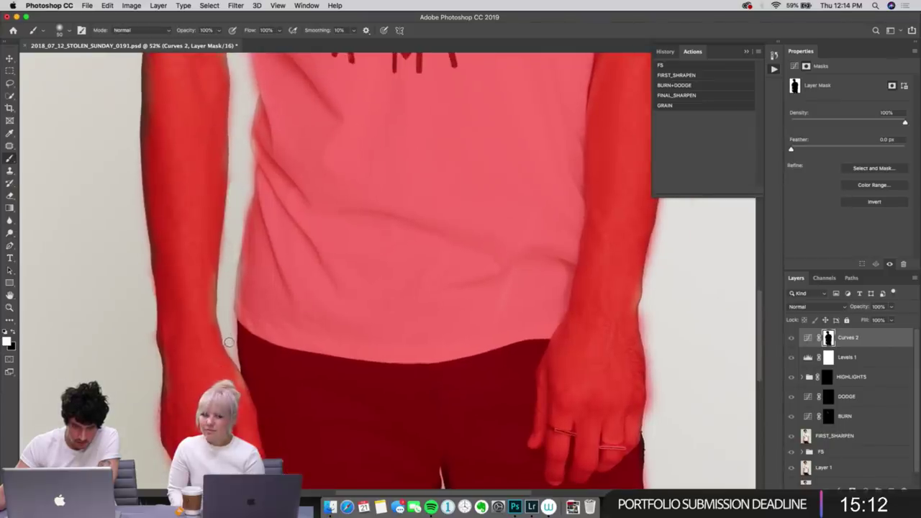
drag(243, 139, 213, 333)
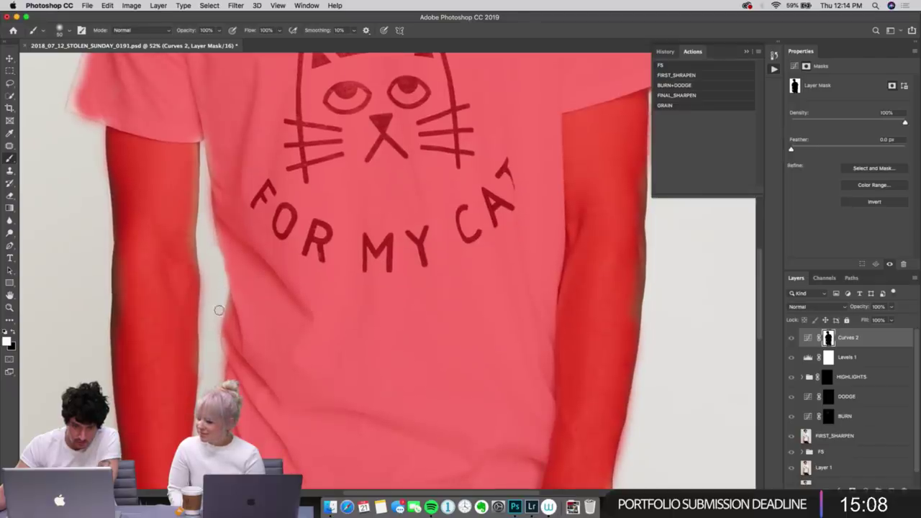
scroll(134, 155, left, 5)
scroll(134, 155, up, 3)
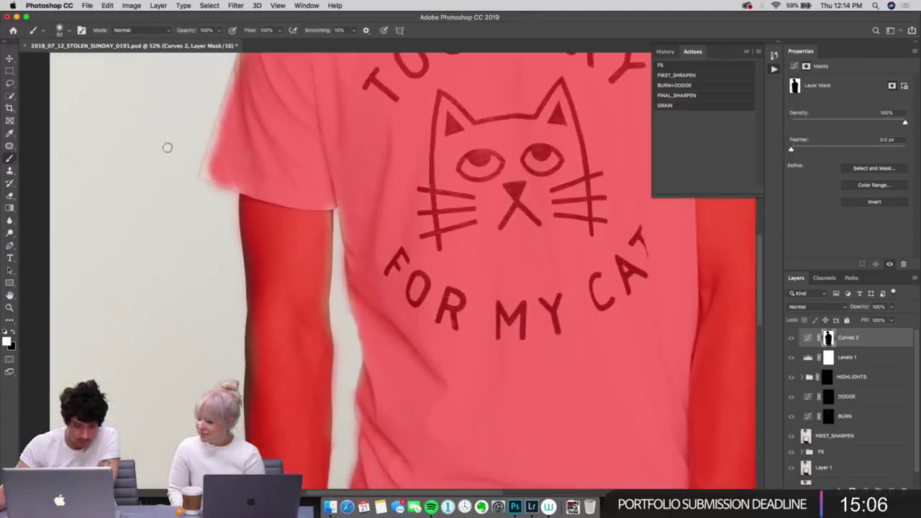
drag(204, 171, 234, 62)
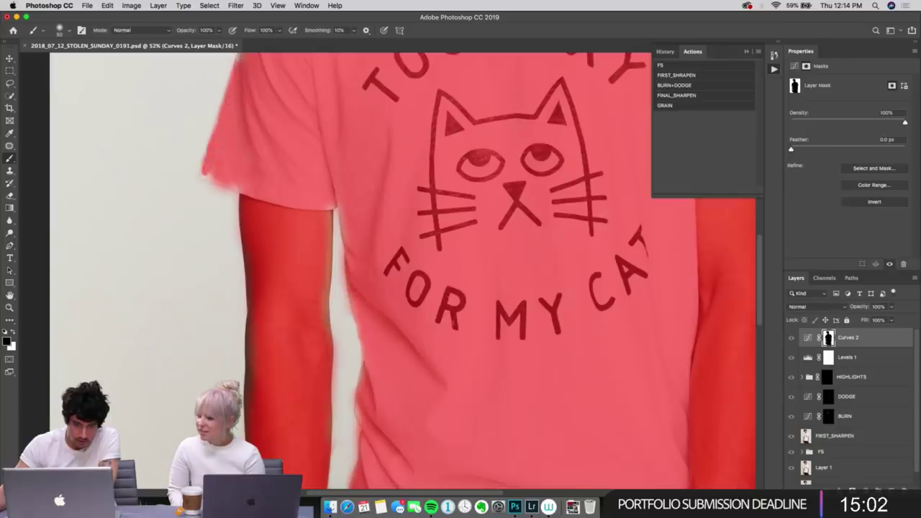
mouse_move(230, 185)
mouse_down()
mouse_move(200, 172)
mouse_move(230, 199)
mouse_up()
Step: Touch up the mask edges along the arm and the shirt's left edge
key(x)
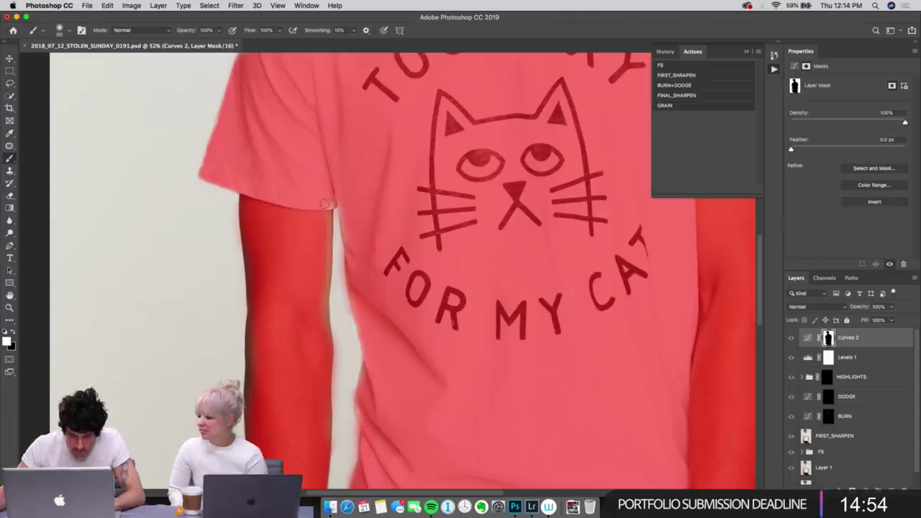
key(z)
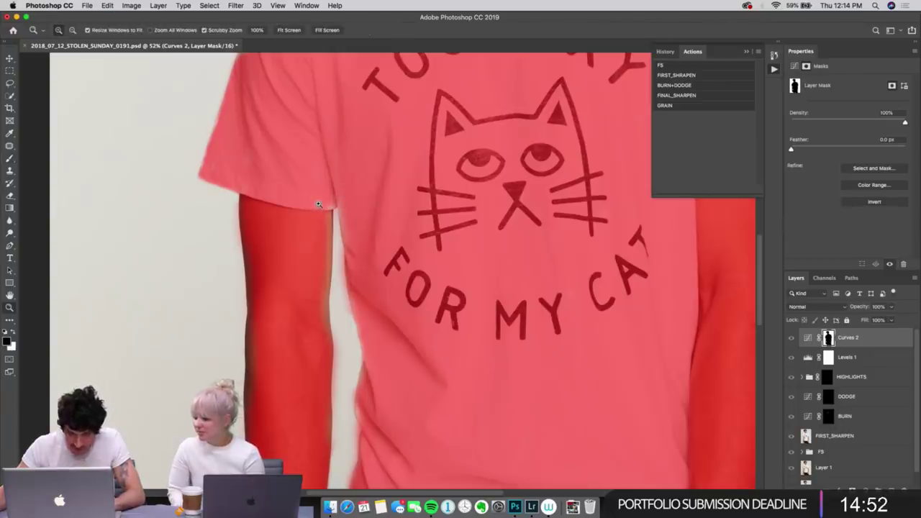
key(b)
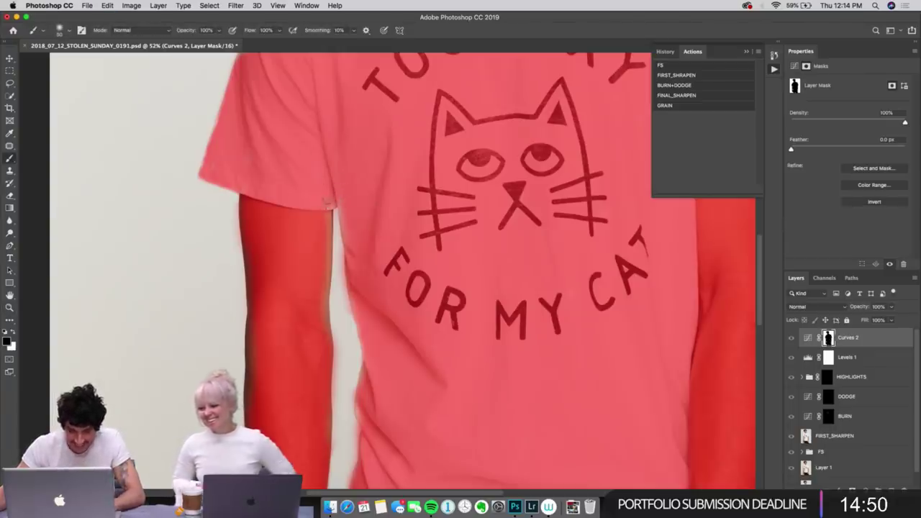
drag(330, 219, 330, 254)
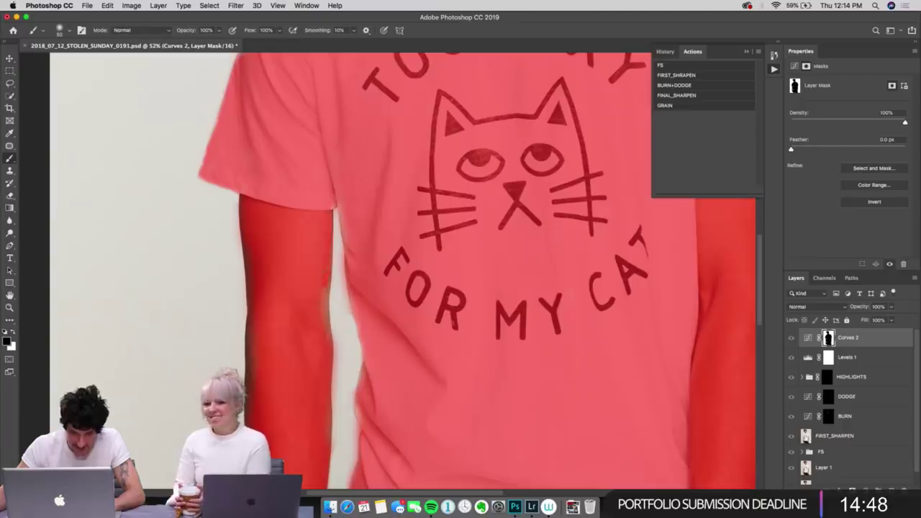
scroll(324, 298, up, 5)
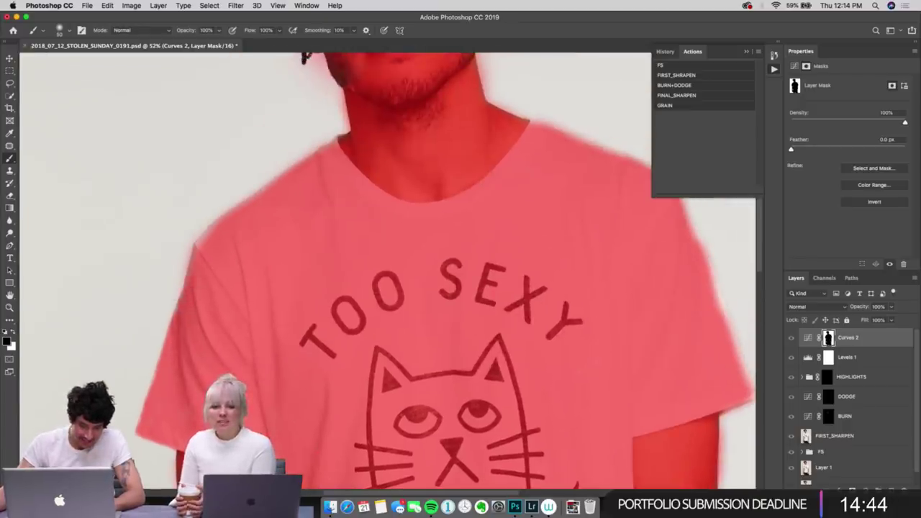
drag(177, 315, 190, 264)
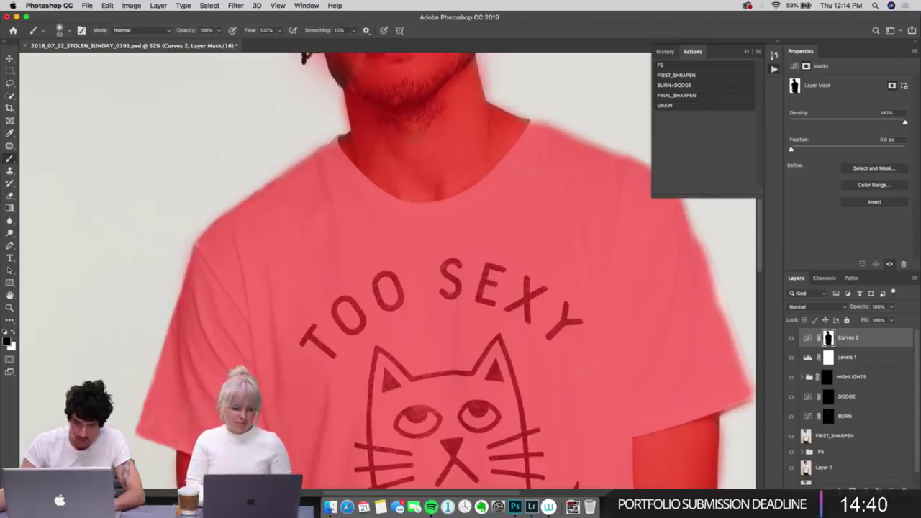
scroll(407, 194, up, 5)
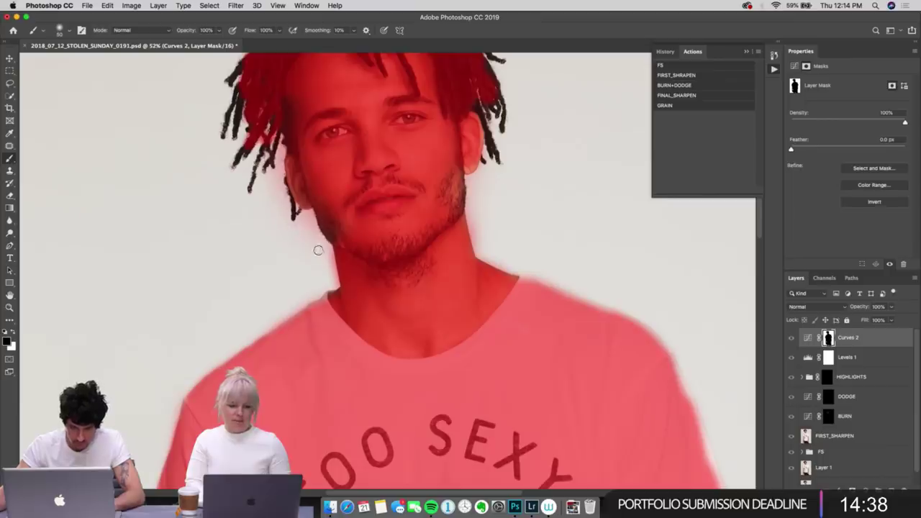
key(x)
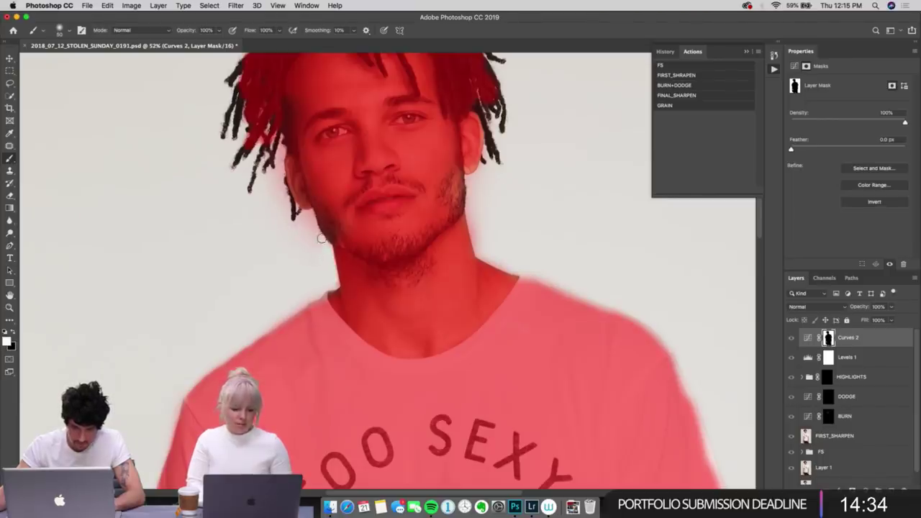
scroll(283, 213, right, 10)
scroll(376, 199, down, 9)
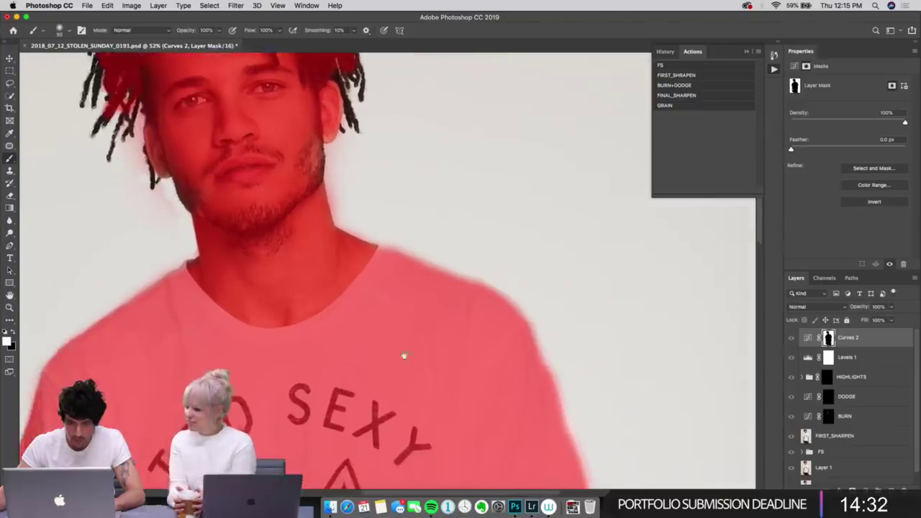
scroll(337, 207, down, 10)
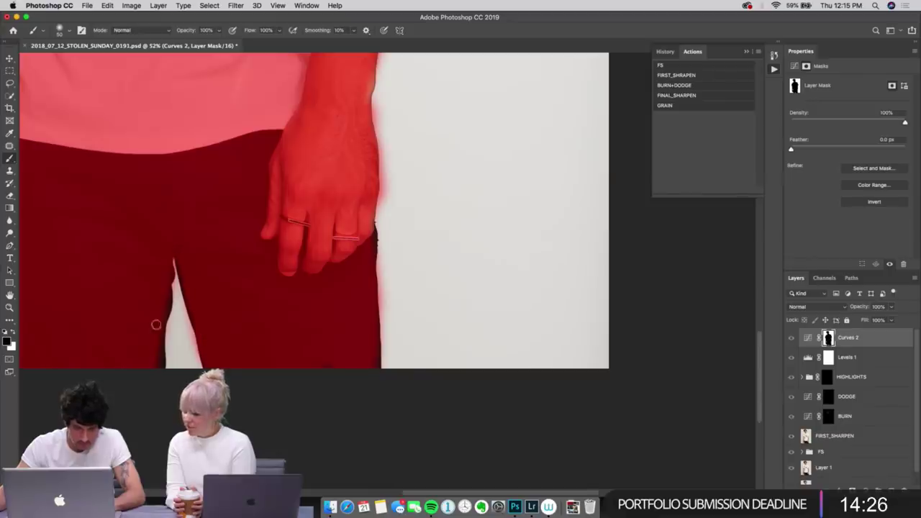
Step: Save the file, fit the image to the window and hide the red mask overlay
key(super+s)
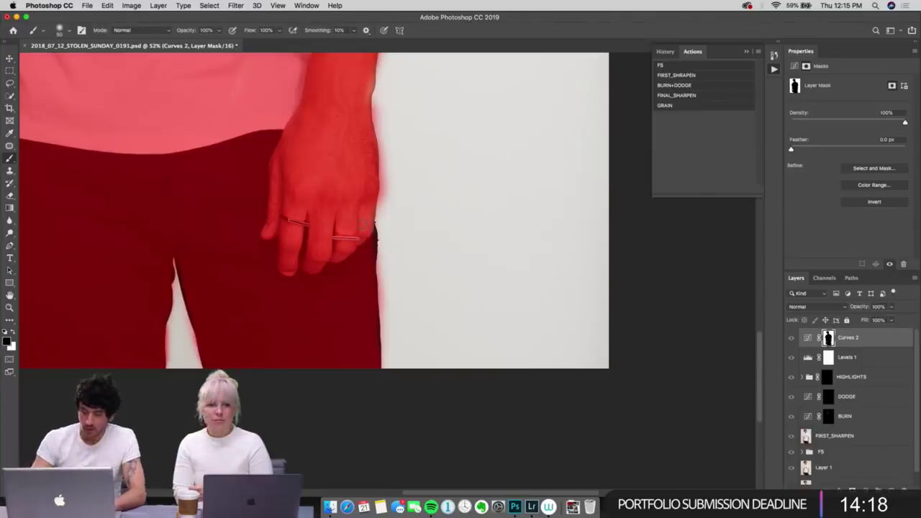
key(super+0)
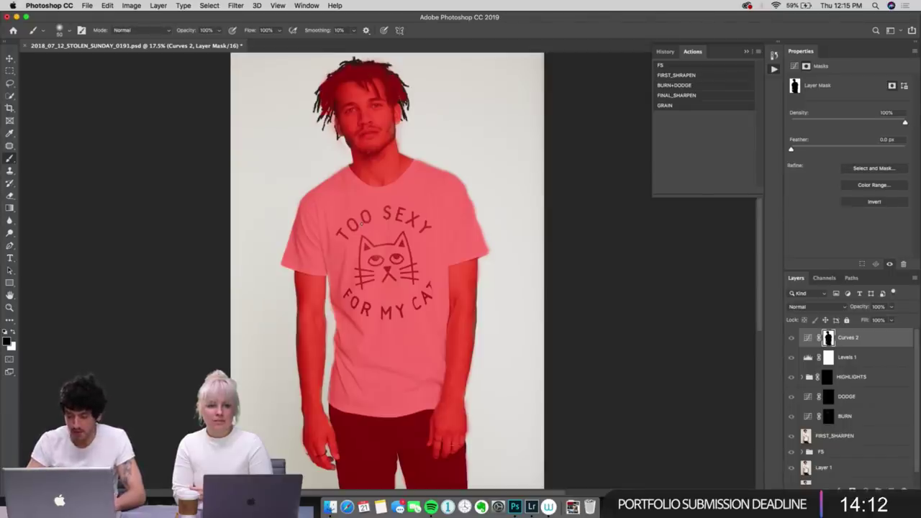
key(backslash)
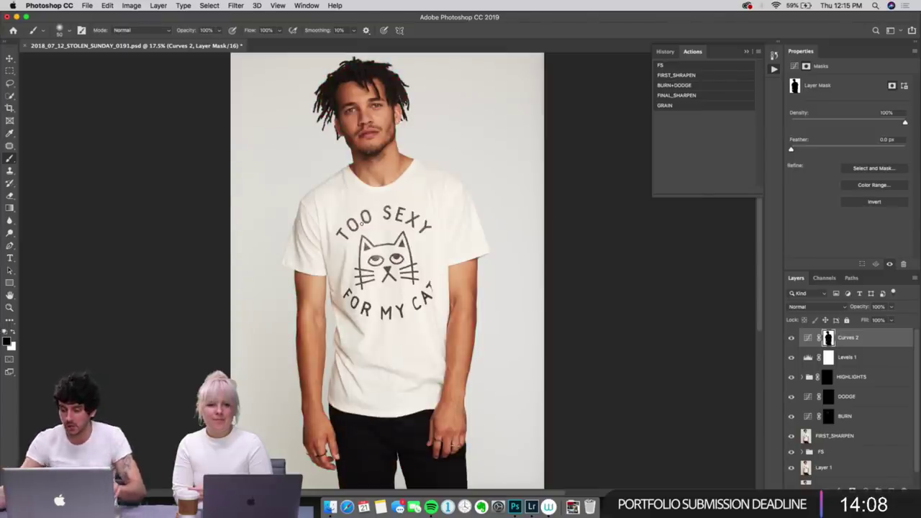
Step: Raise a midtone point on the Curves 2 RGB curve to about Input 91, Output 144
click(810, 338)
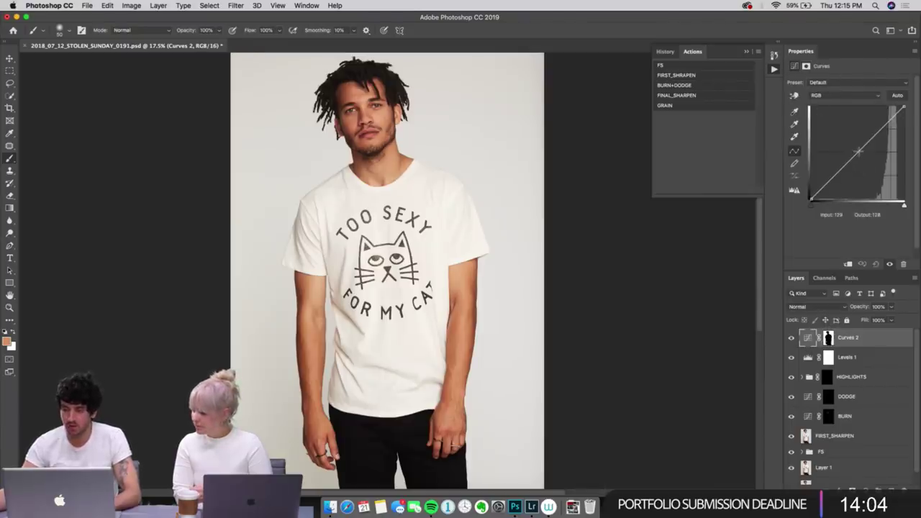
drag(858, 151, 825, 134)
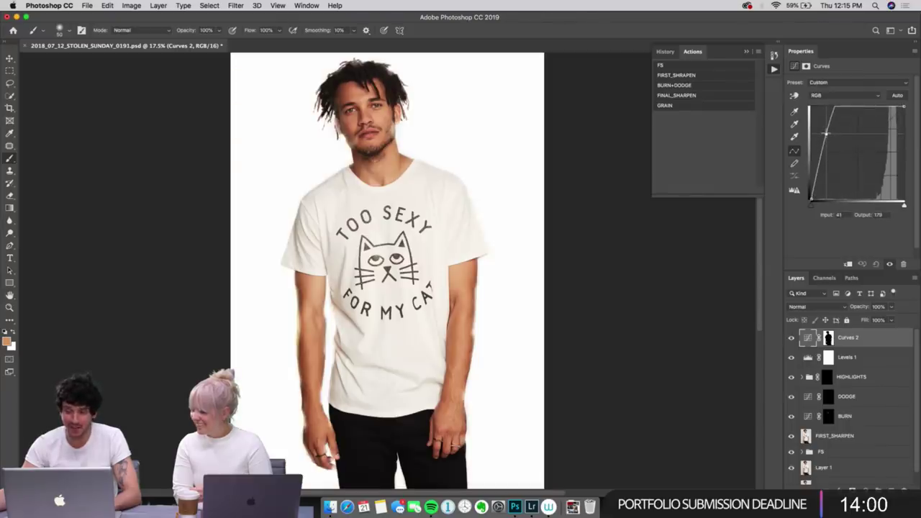
drag(826, 134, 827, 134)
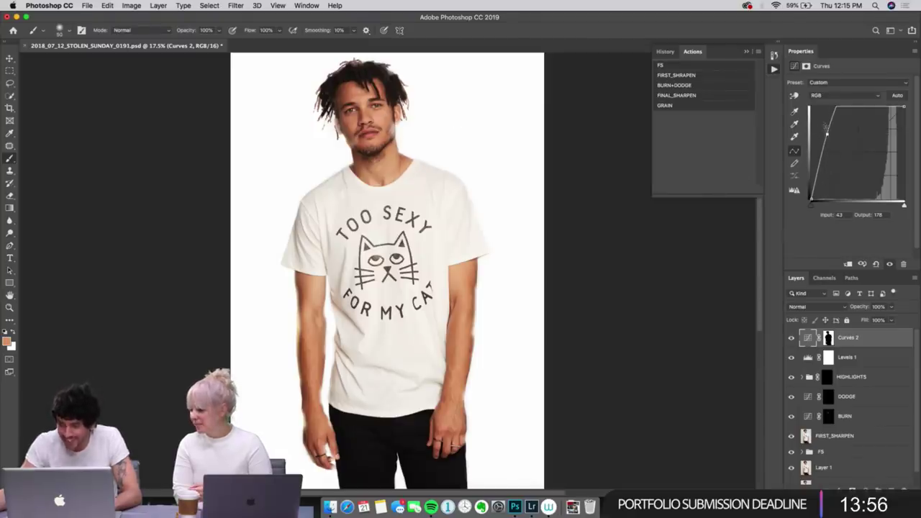
drag(826, 134, 841, 147)
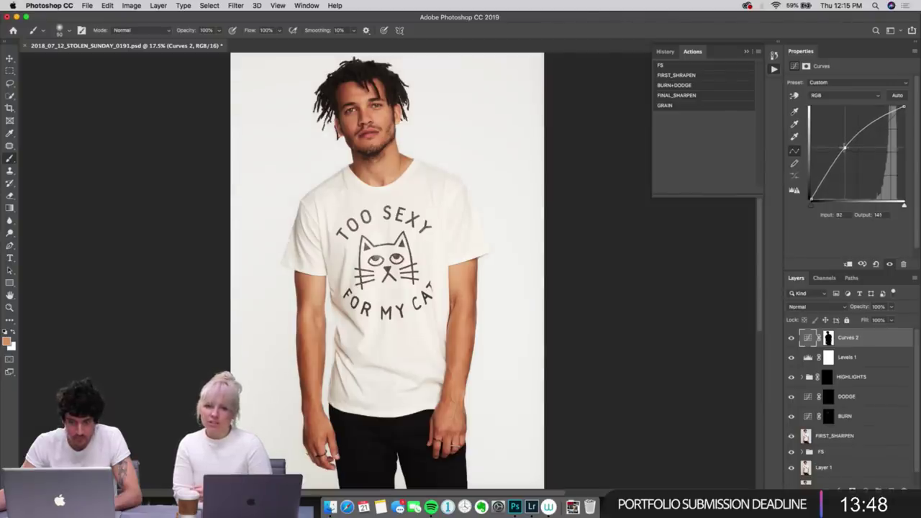
drag(845, 148, 848, 149)
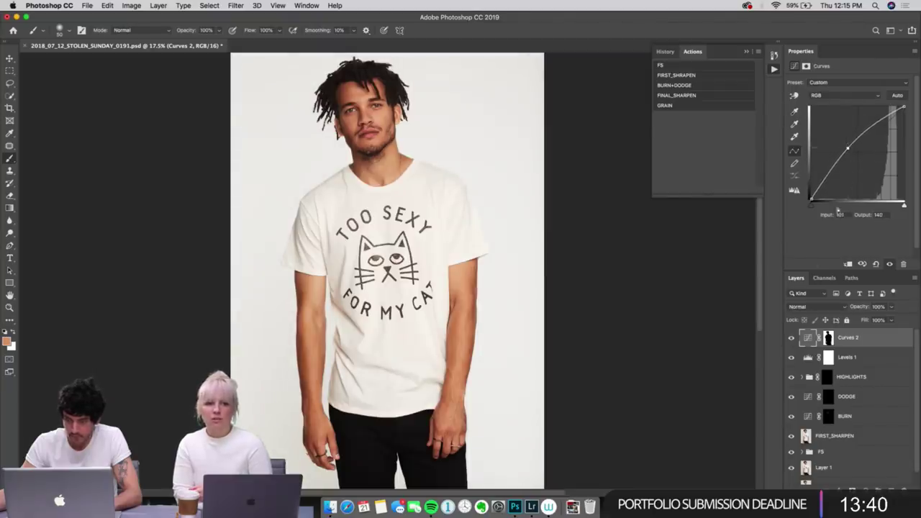
key(backslash)
key(backslash)
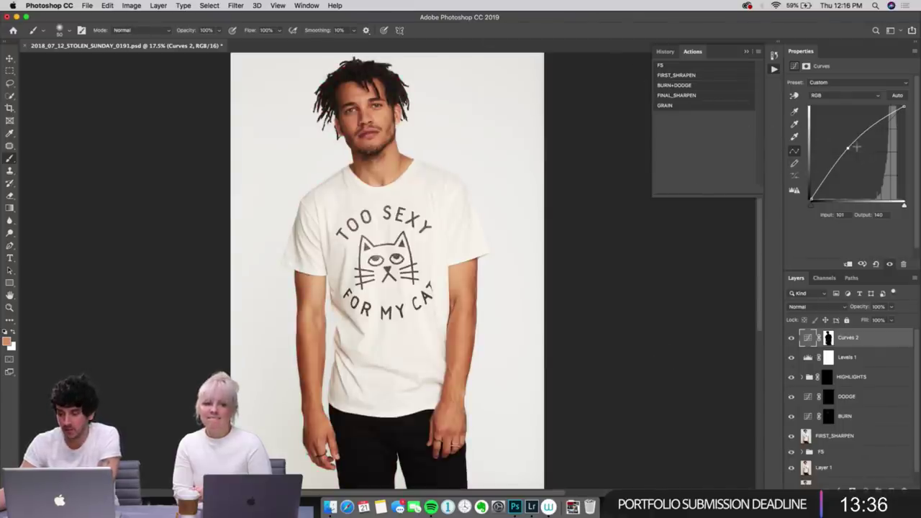
drag(847, 147, 848, 144)
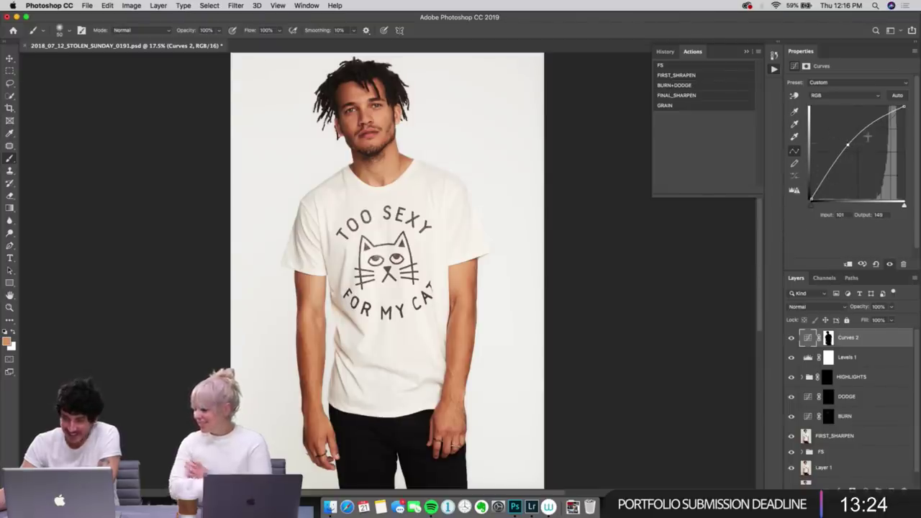
drag(848, 146, 846, 145)
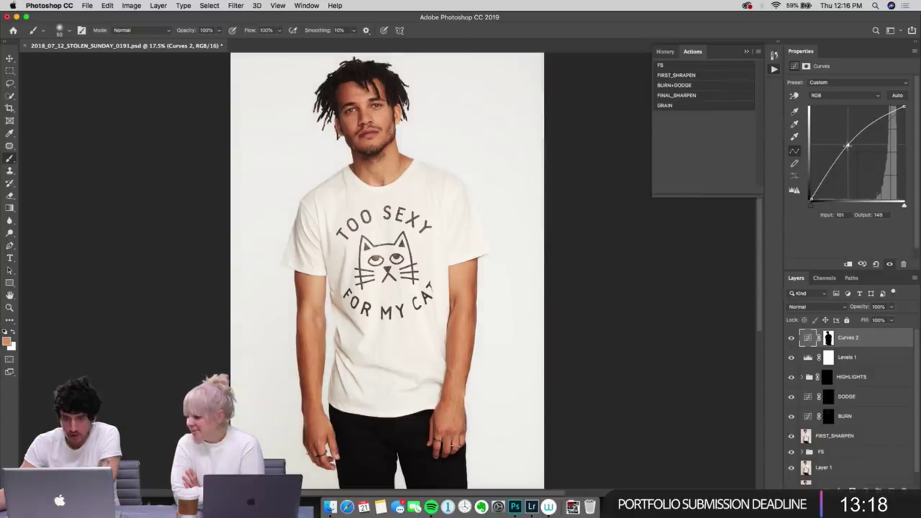
drag(847, 145, 848, 146)
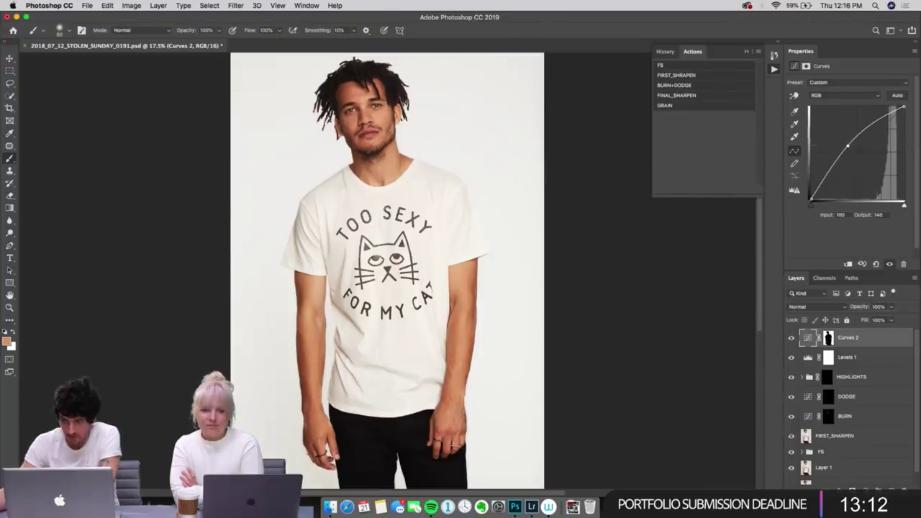
drag(849, 144, 847, 146)
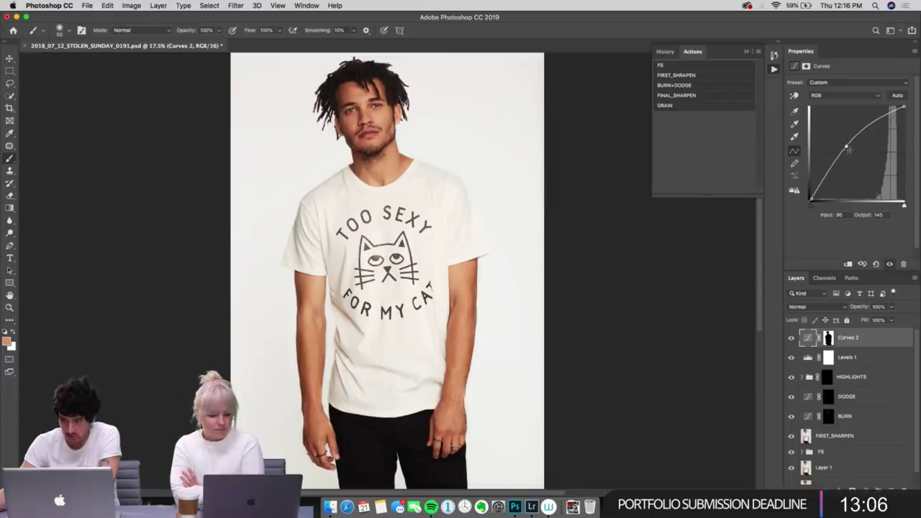
drag(847, 147, 844, 146)
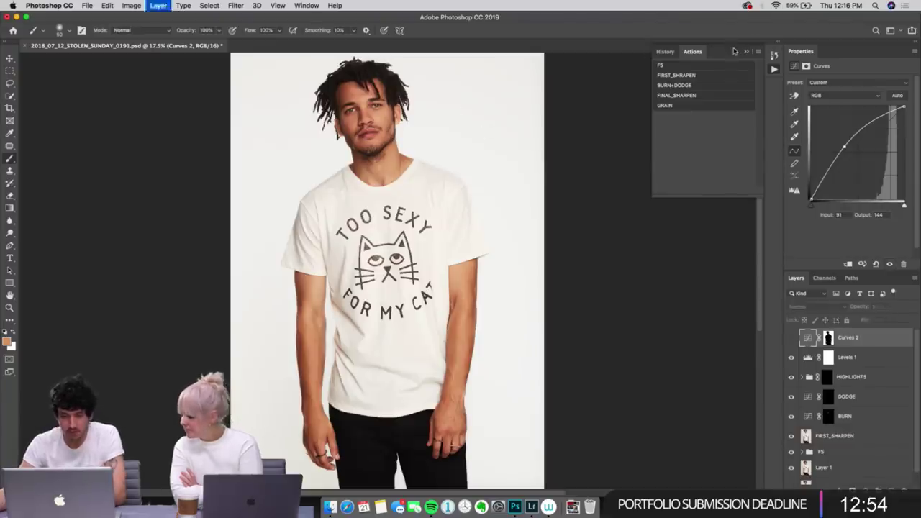
Step: Compare Curves 2 on and off and move its point to Input 102, Output 141
key(super+comma)
key(super+comma)
key(super+comma)
key(super+comma)
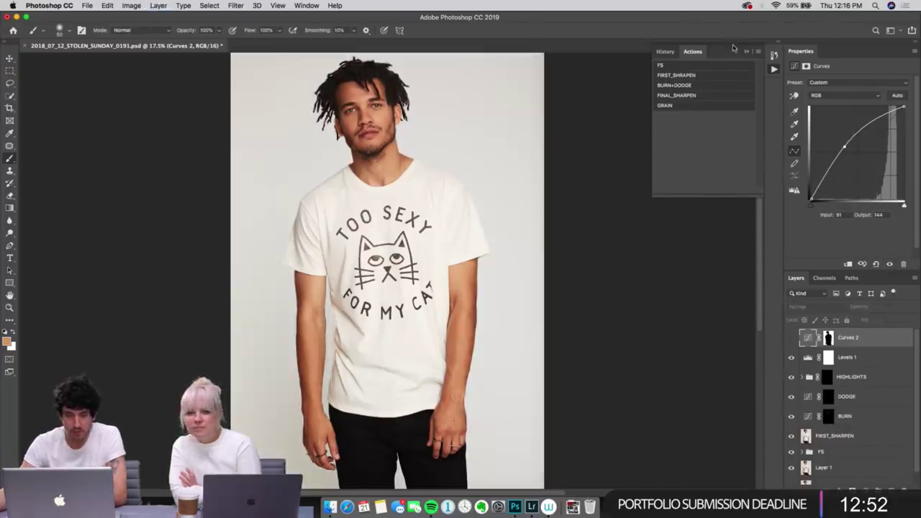
key(super+comma)
key(super+comma)
key(super+comma)
key(super+comma)
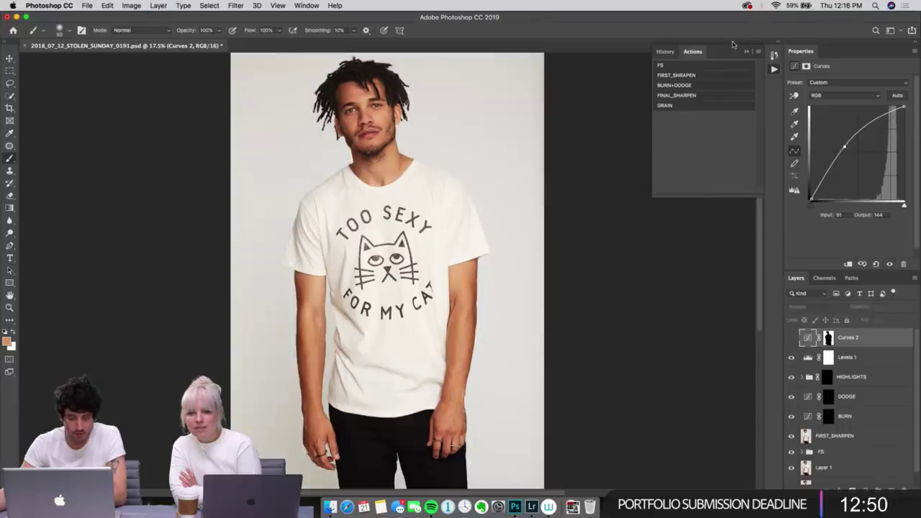
key(super+comma)
key(super+comma)
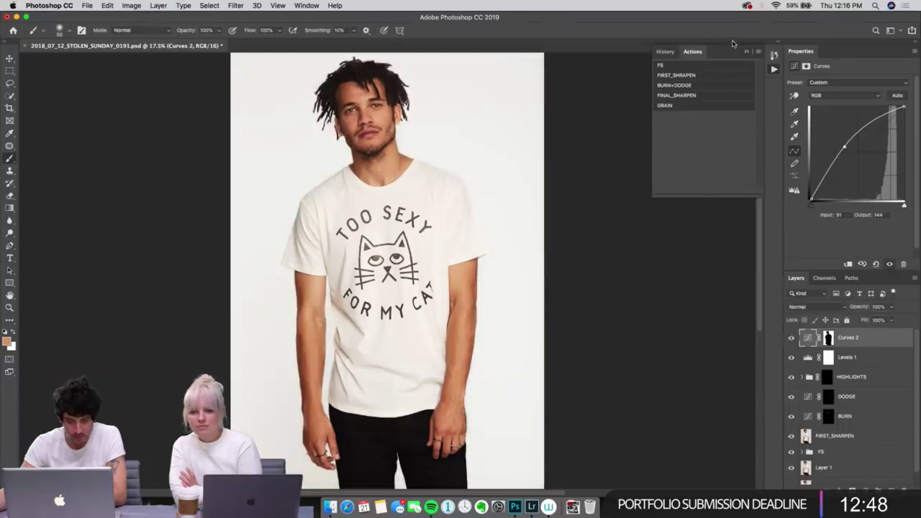
key(super+comma)
key(super+comma)
key(super+comma)
key(super+comma)
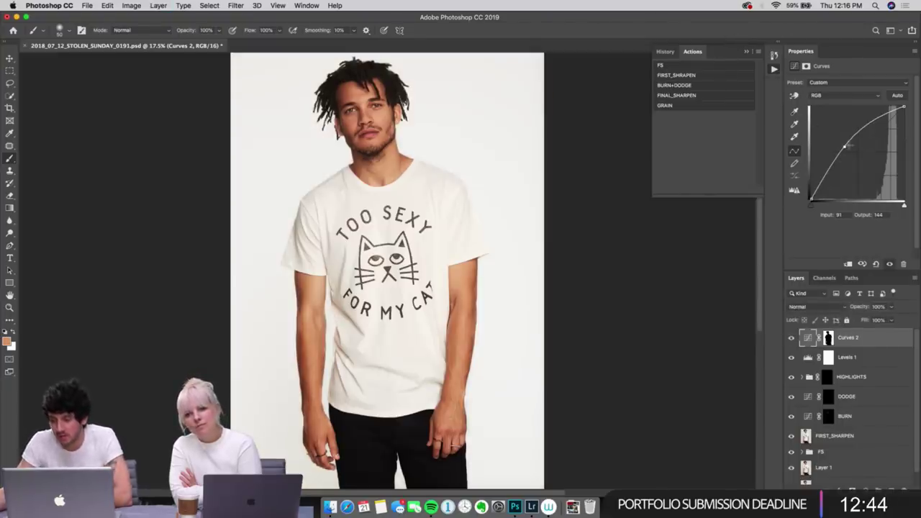
drag(844, 147, 850, 148)
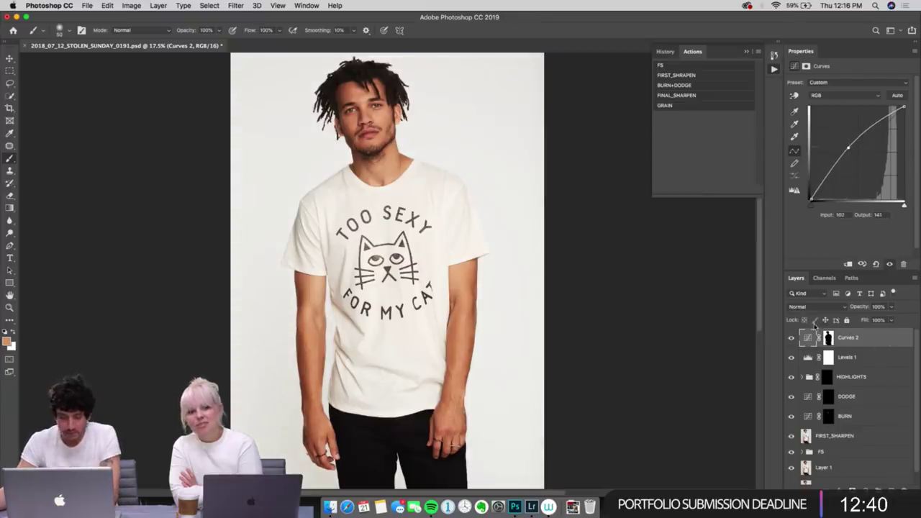
key(super+comma)
key(super+comma)
key(super+comma)
key(super+comma)
key(super+comma)
key(super+comma)
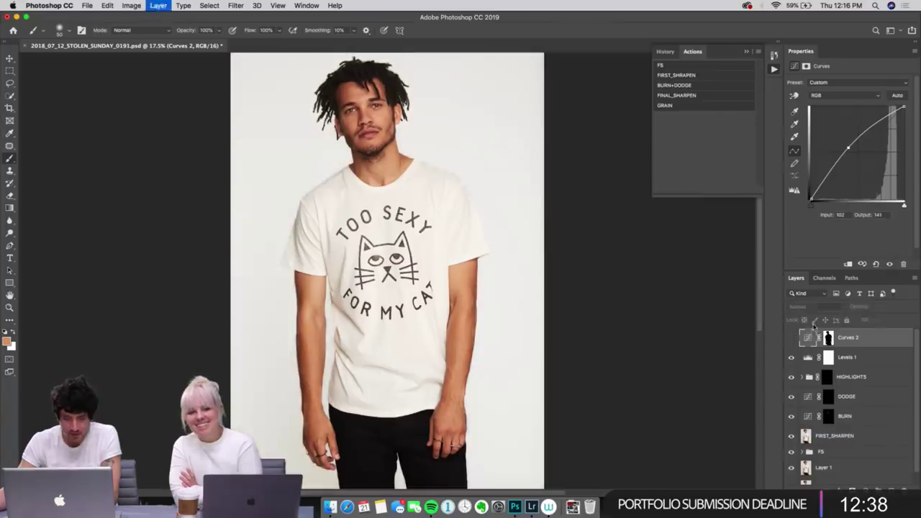
Step: Zoom in on the face and paint the Curves 2 mask around the ear
click(828, 338)
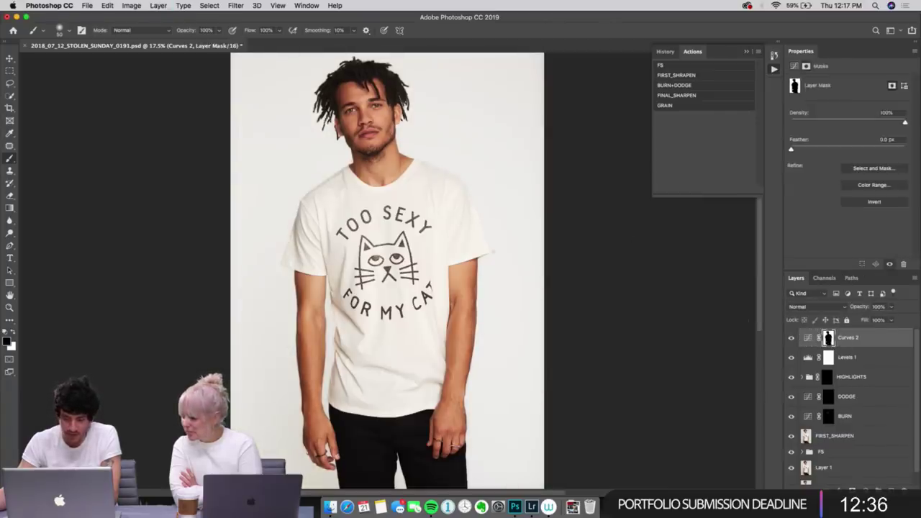
click(9, 307)
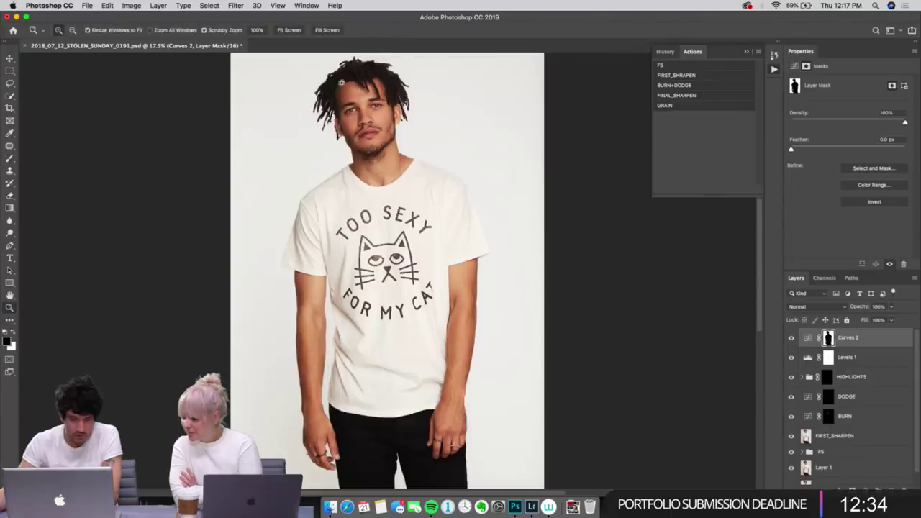
drag(330, 120, 759, 256)
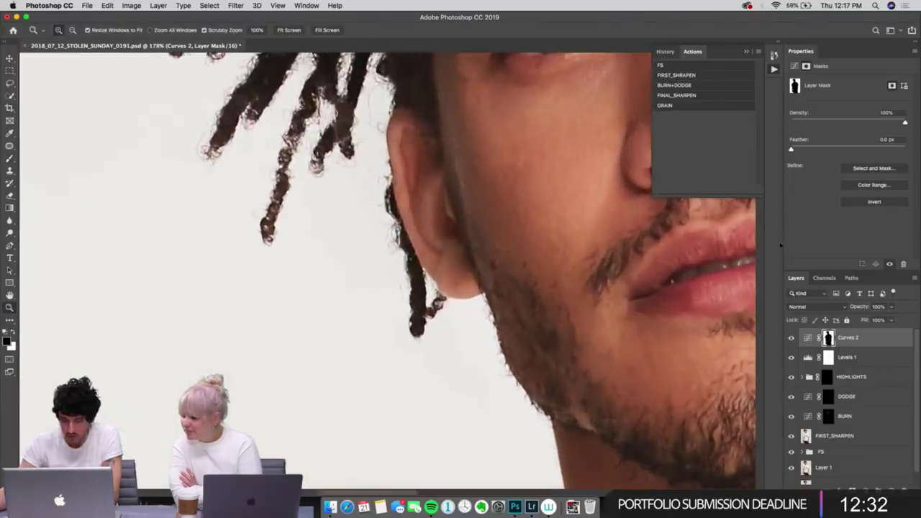
key(super+comma)
key(super+comma)
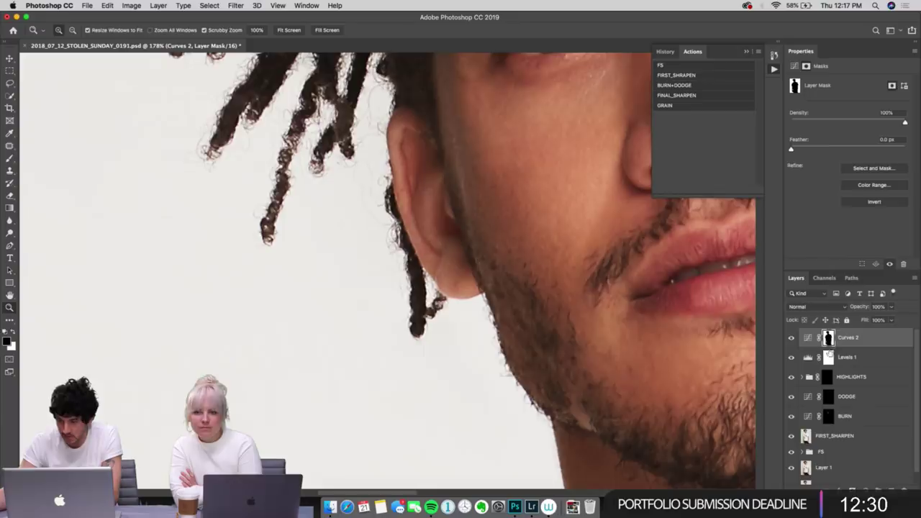
key(b)
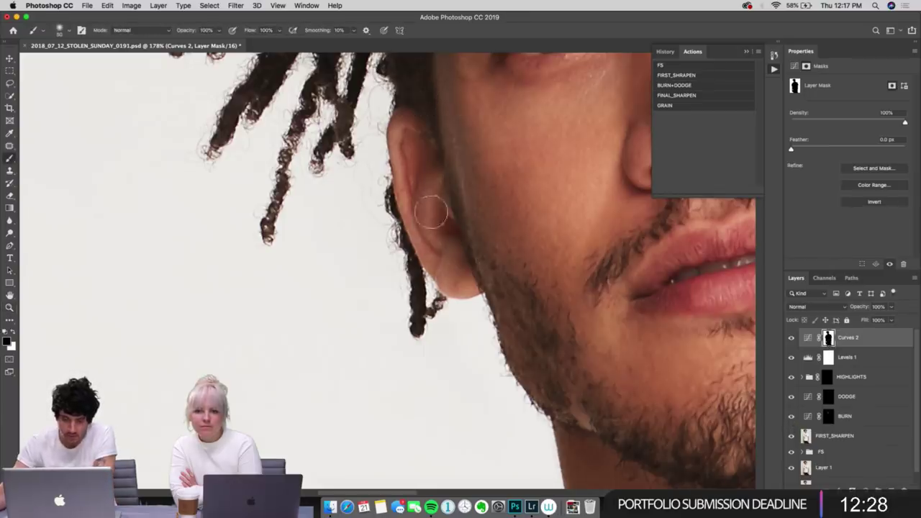
mouse_move(425, 179)
mouse_down()
mouse_move(418, 200)
mouse_move(460, 274)
mouse_move(480, 281)
mouse_move(480, 175)
mouse_move(300, 149)
mouse_move(382, 437)
mouse_up()
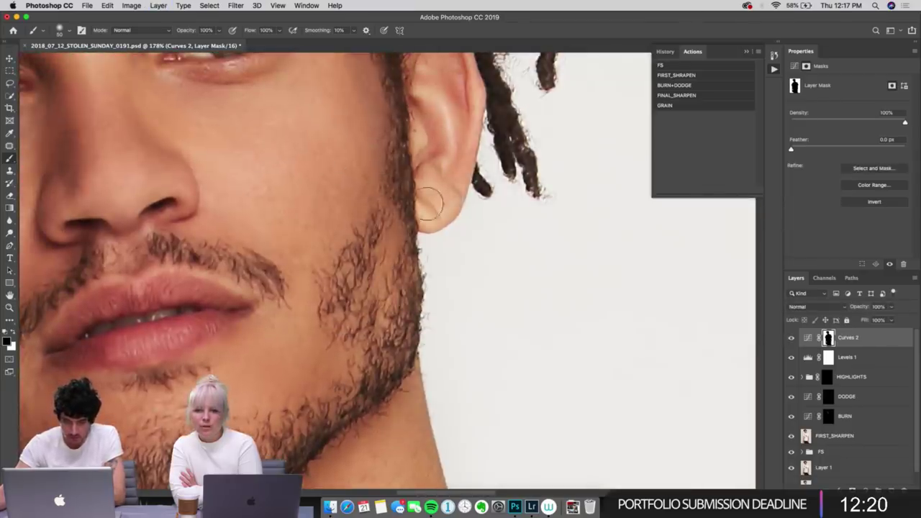
drag(446, 133, 421, 299)
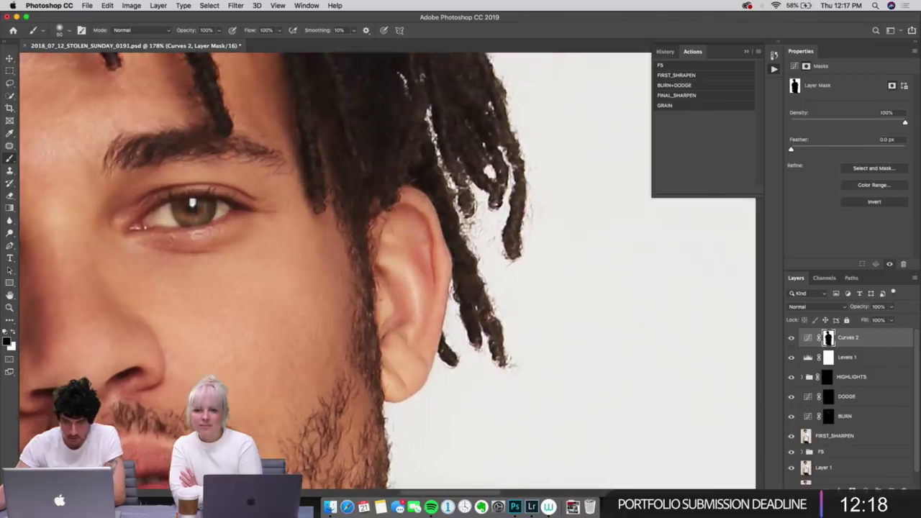
Step: Compare the hair and jaw with and without the Curves 2 brightening
drag(401, 112, 424, 337)
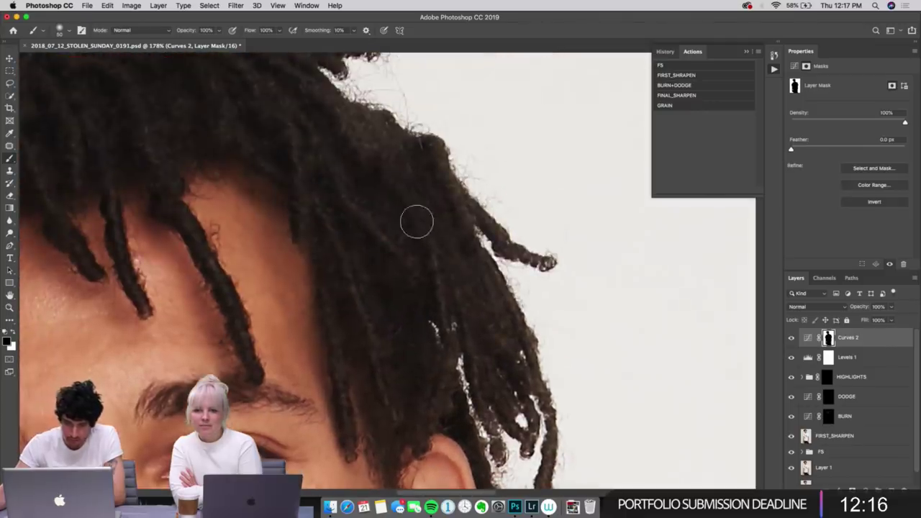
drag(310, 185, 471, 395)
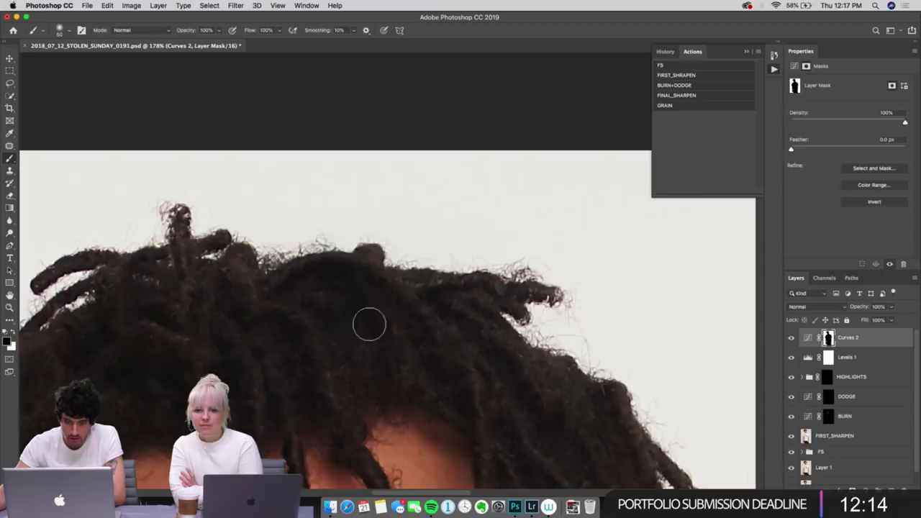
drag(253, 346, 479, 269)
key(super+comma)
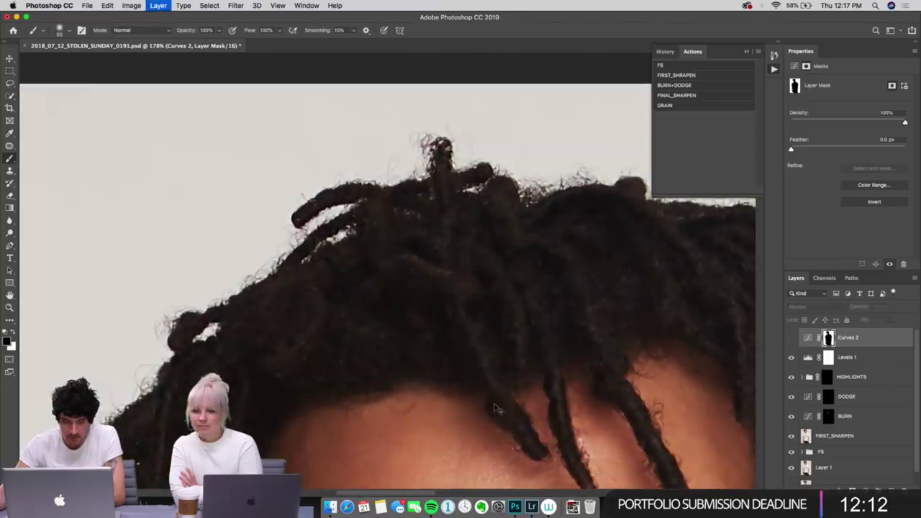
key(super+comma)
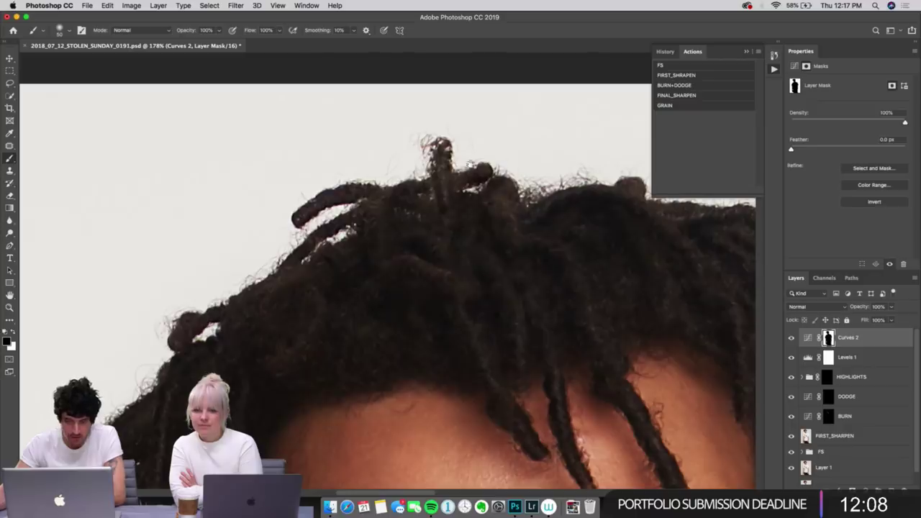
scroll(483, 333, down, 10)
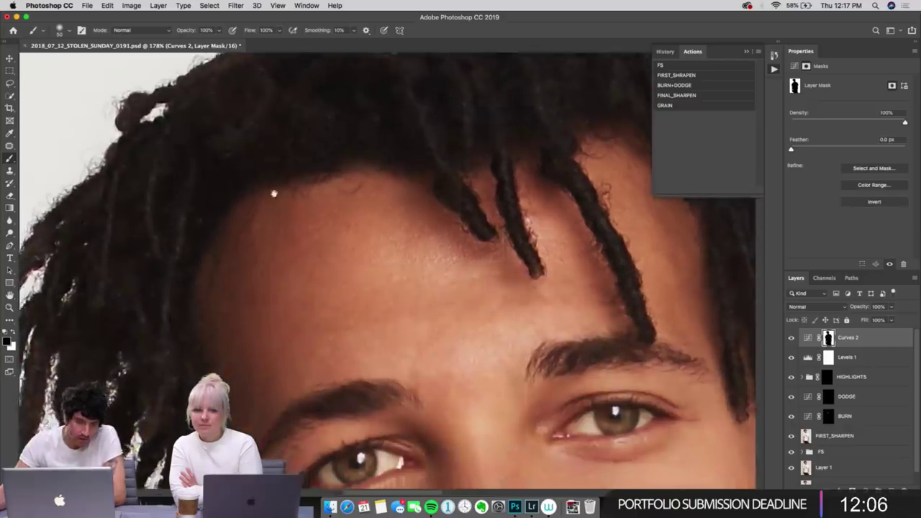
scroll(273, 191, down, 3)
scroll(350, 204, down, 5)
scroll(350, 204, right, 5)
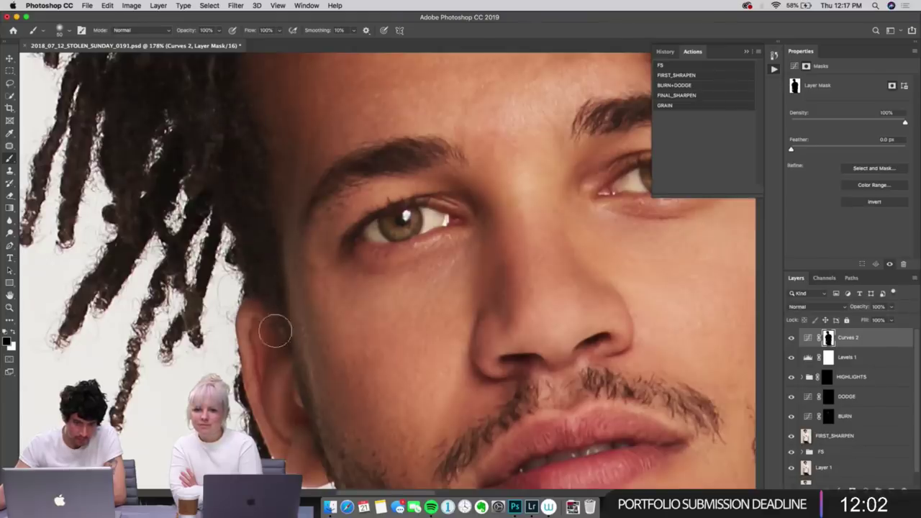
scroll(267, 329, down, 5)
scroll(267, 329, right, 2)
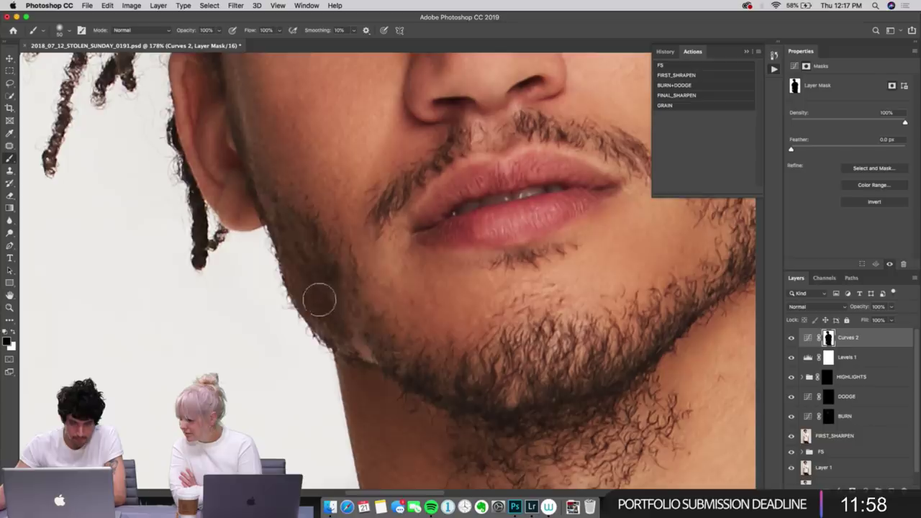
key(super+alt+g)
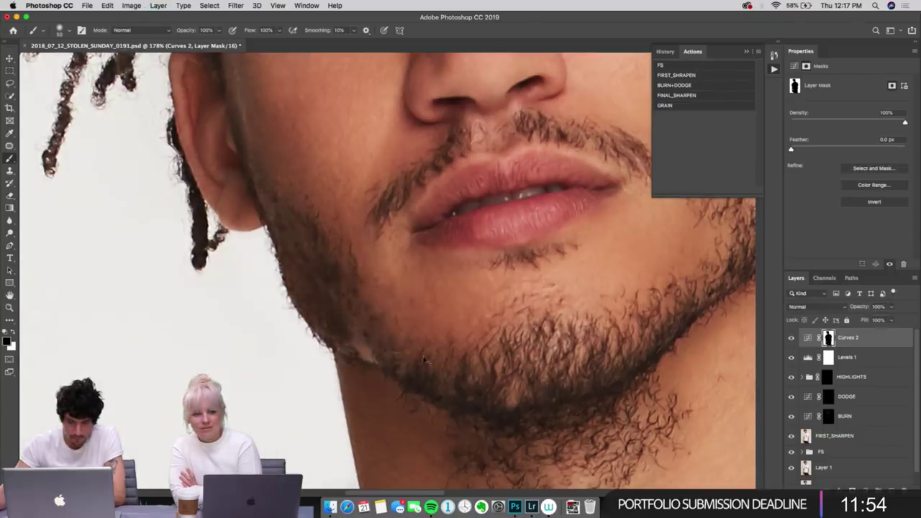
key(super+alt+g)
key(super+alt+g)
key(super+alt+g)
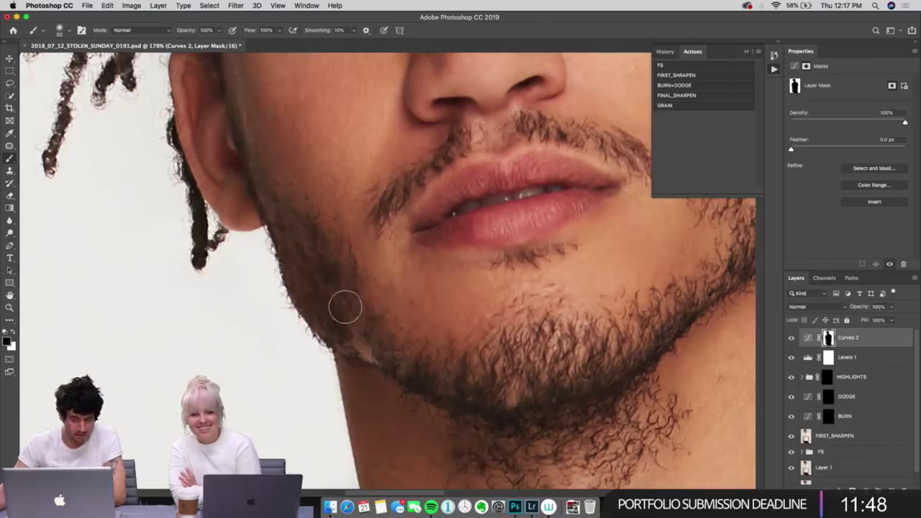
scroll(360, 380, down, 6)
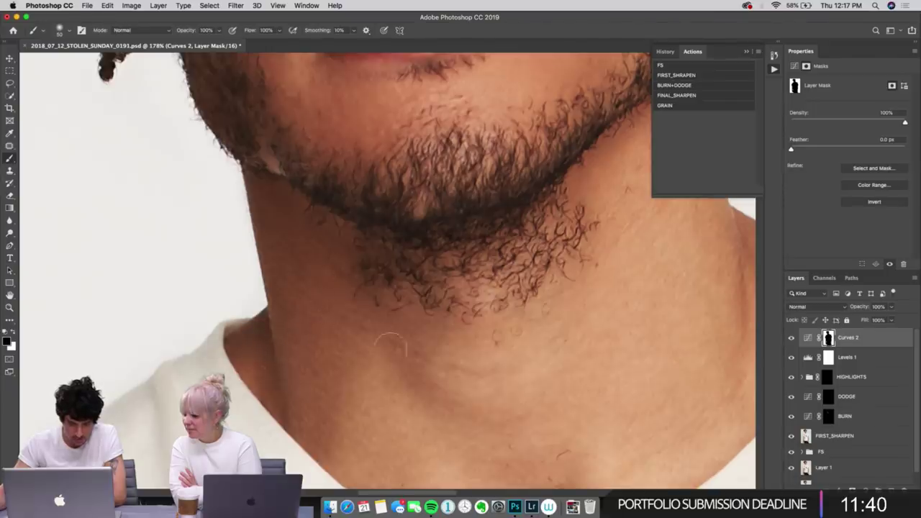
Step: Compare the shirt collar with Curves 2 off and on, leave it on, and fit the photo
drag(294, 382, 453, 154)
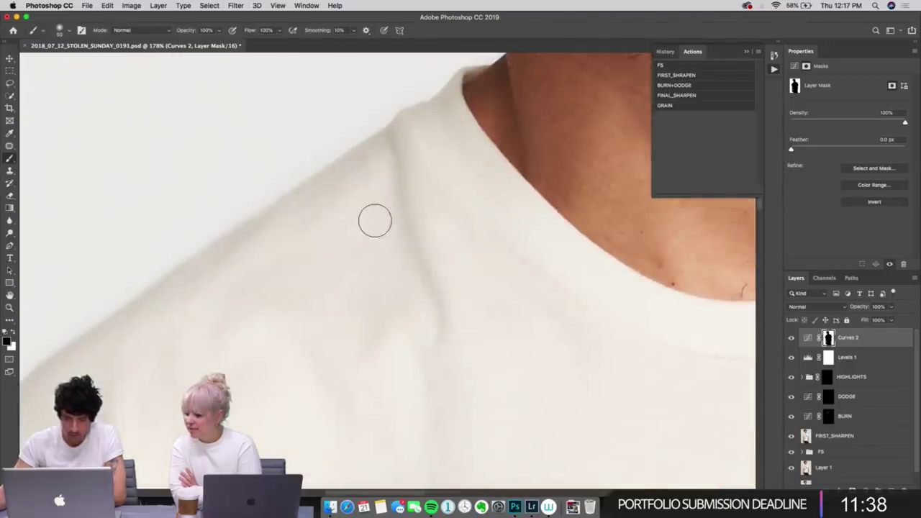
key(super+comma)
key(super+comma)
key(super+comma)
key(super+comma)
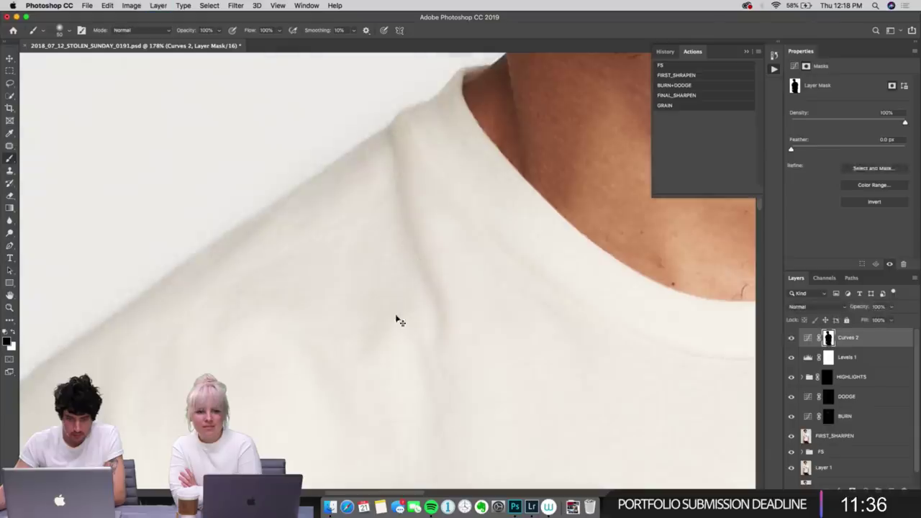
key(super+comma)
key(super+comma)
key(super+comma)
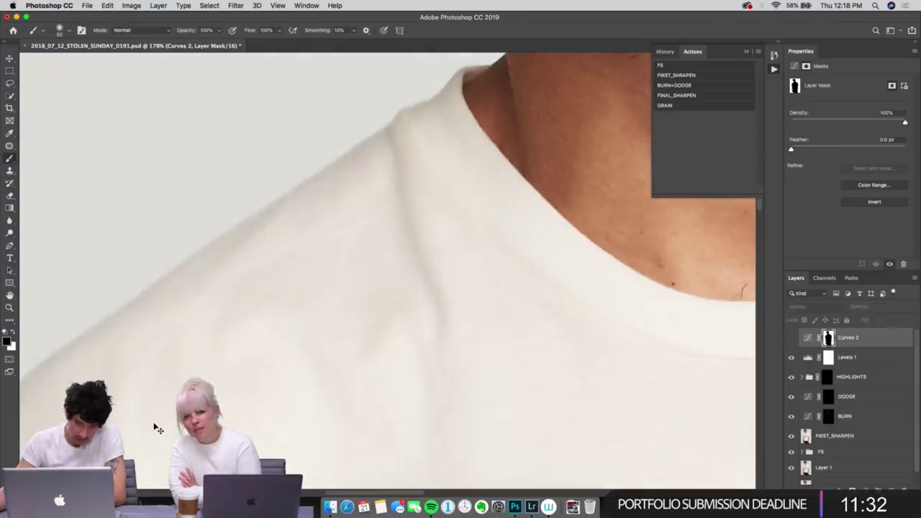
key(super+comma)
key(super+comma)
key(super+comma)
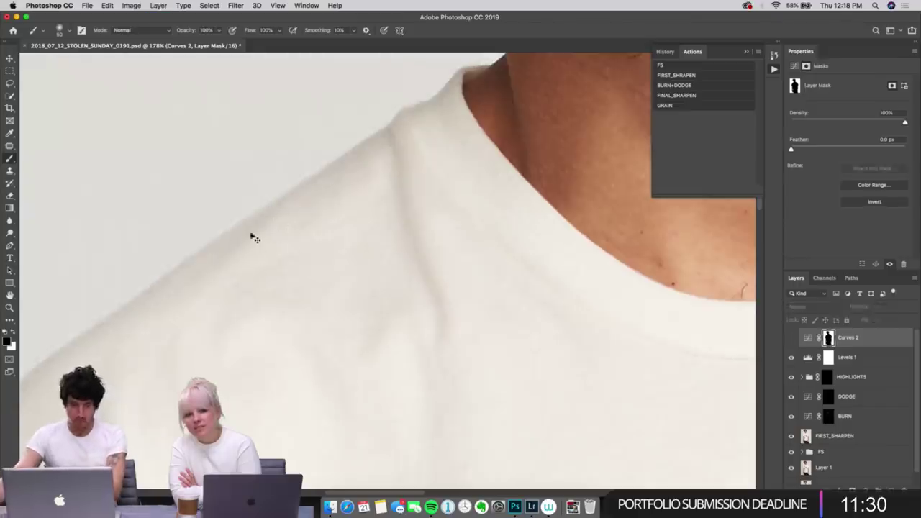
key(super+comma)
key(super+comma)
key(super+comma)
key(super+comma)
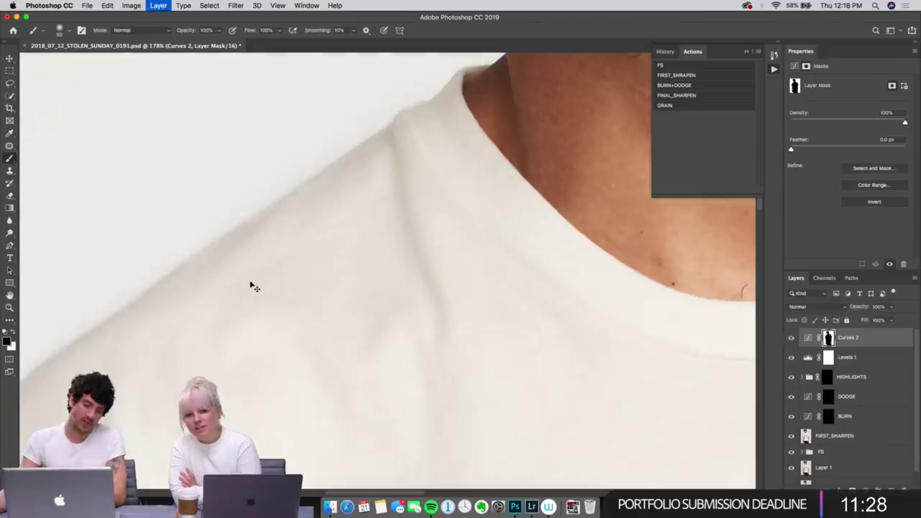
key(super+comma)
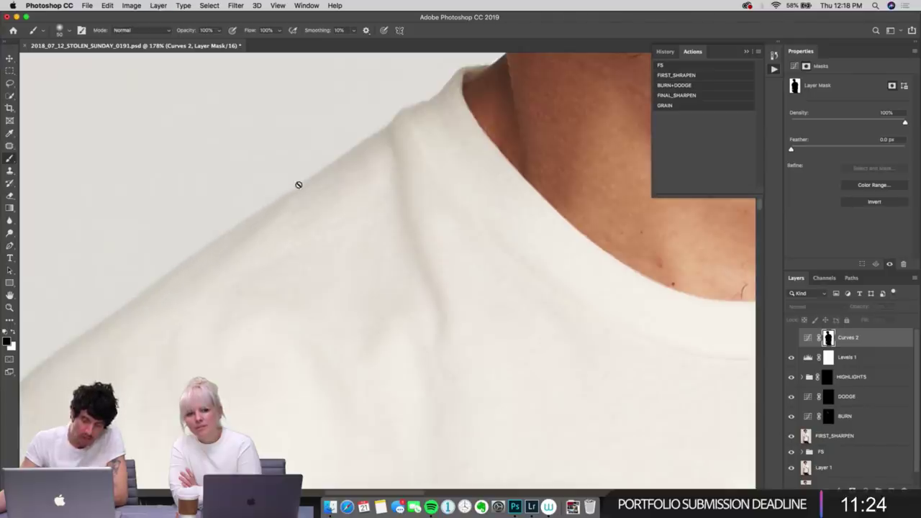
key(super+comma)
key(super+comma)
key(super+comma)
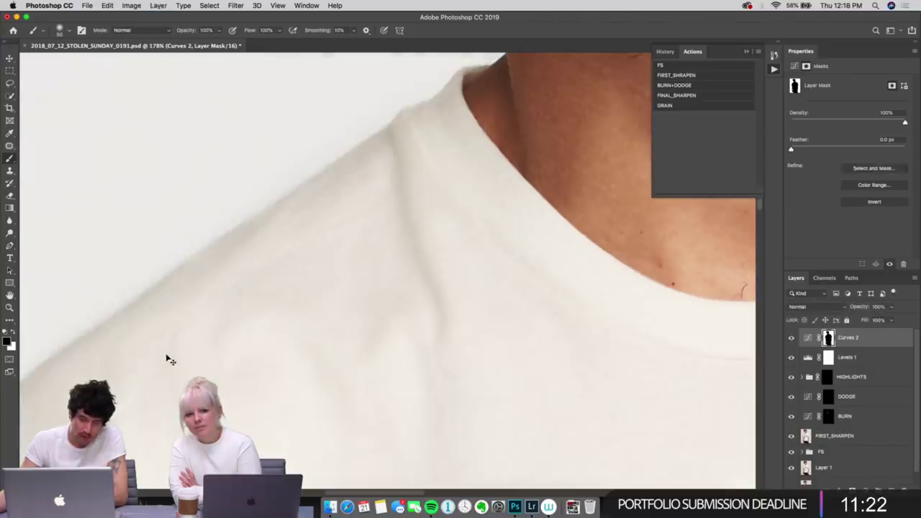
key(super+comma)
key(super+comma)
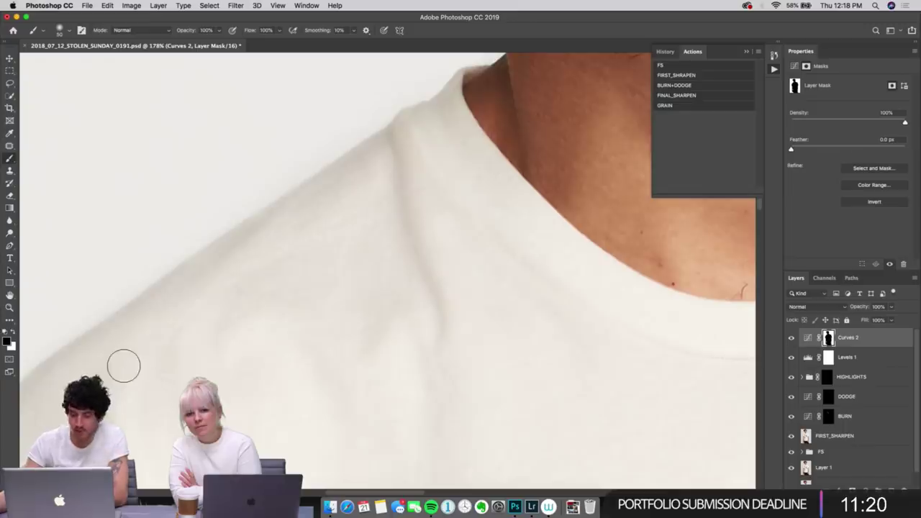
key(super+0)
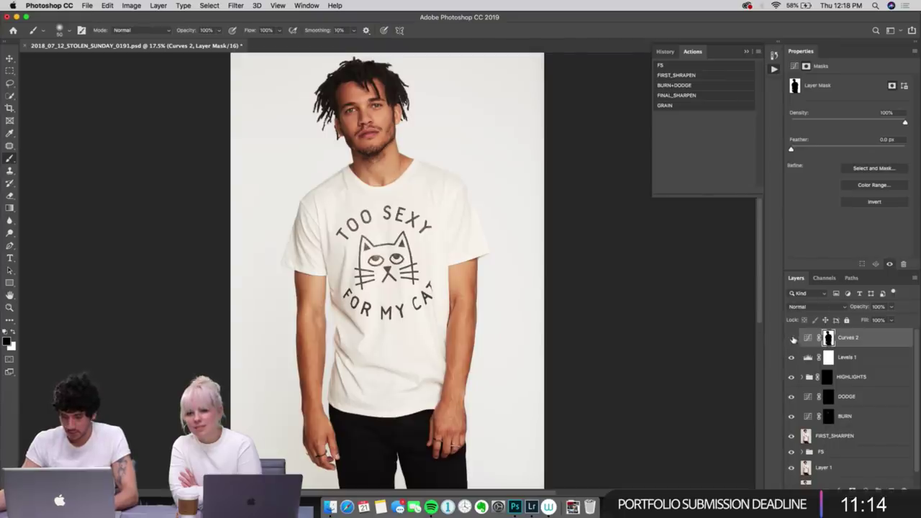
Step: Toggle Curves 2 off and on to judge its effect, leaving it visible
click(792, 339)
key(super+comma)
key(super+comma)
key(super+comma)
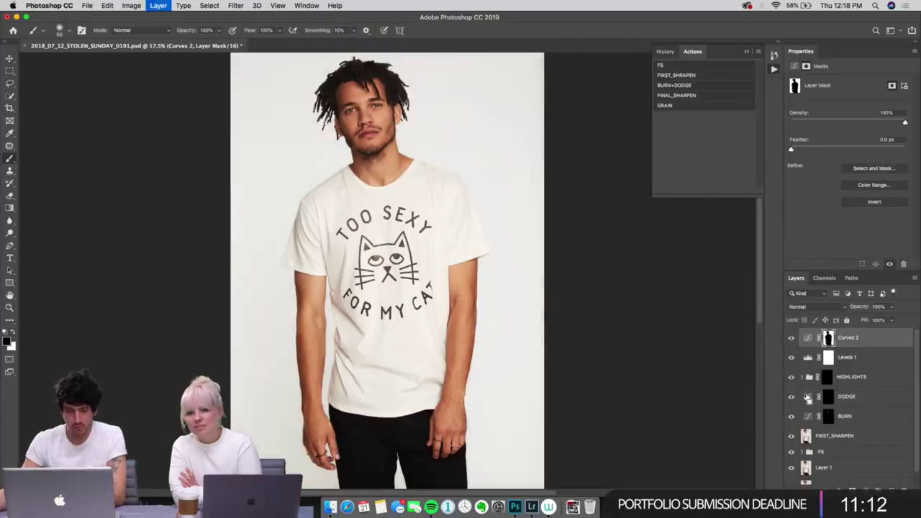
key(super+comma)
key(super+comma)
key(super+comma)
key(super+comma)
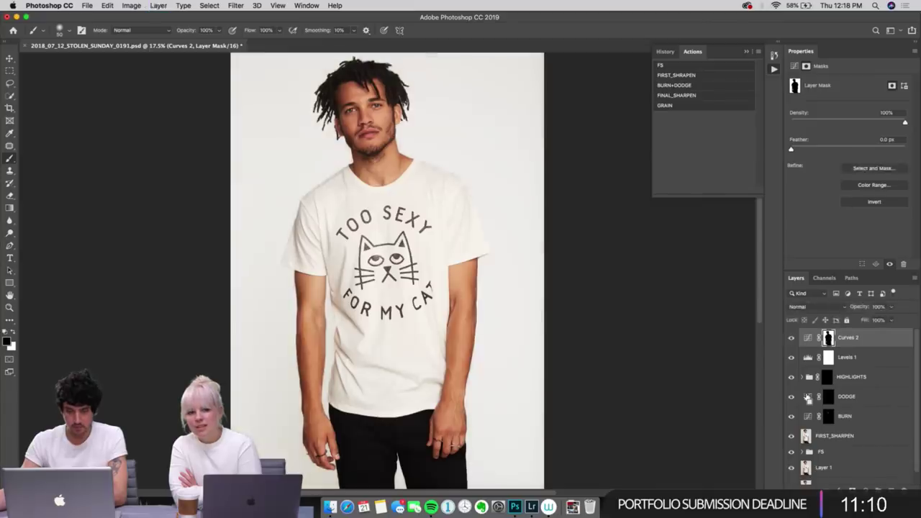
key(super+comma)
key(super+comma)
key(super+comma)
key(super+comma)
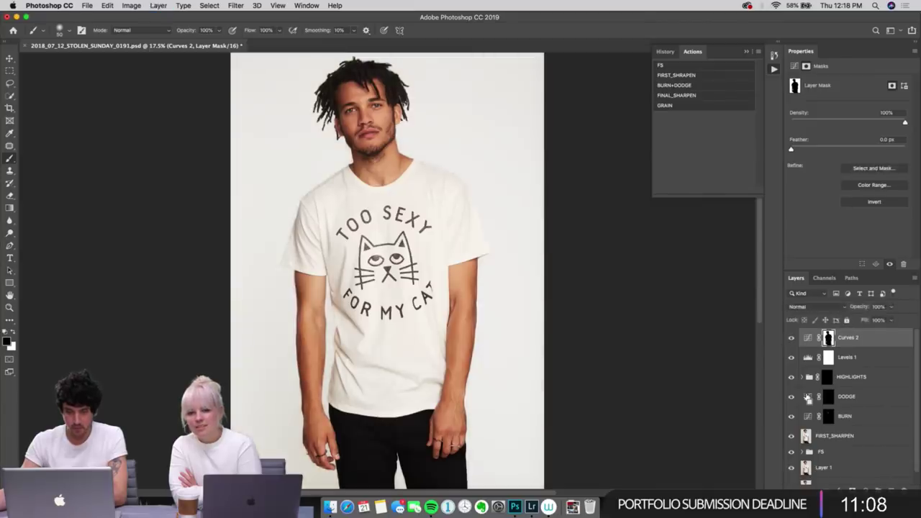
key(super+comma)
key(super+comma)
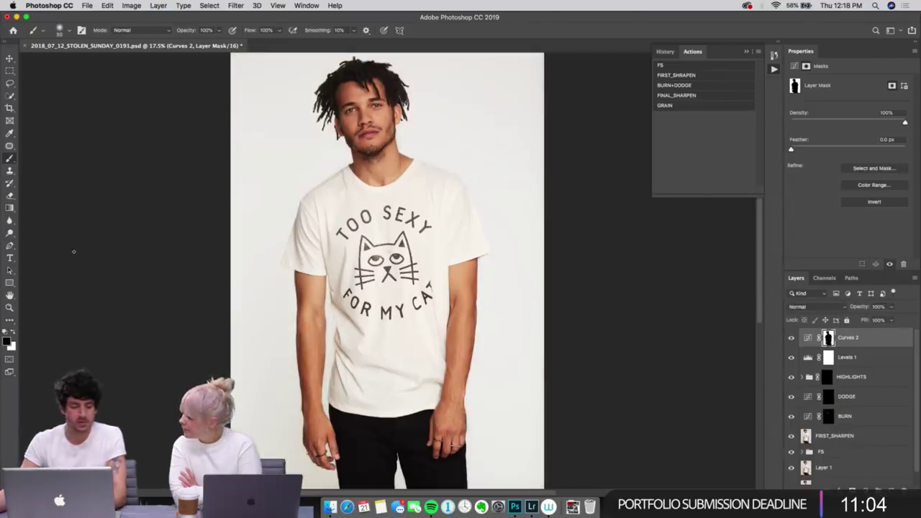
Step: Zoom in on the man's face and open the new adjustment layer list
click(10, 308)
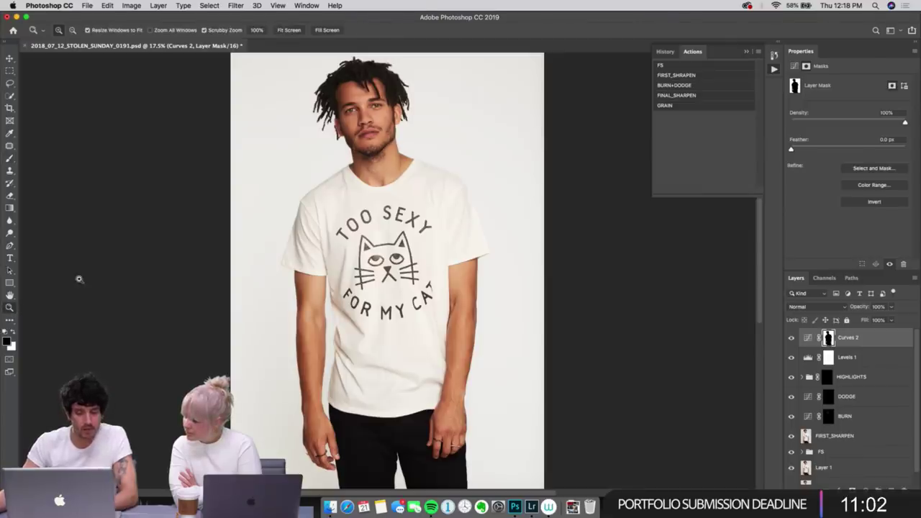
drag(352, 123, 447, 117)
scroll(447, 117, up, 5)
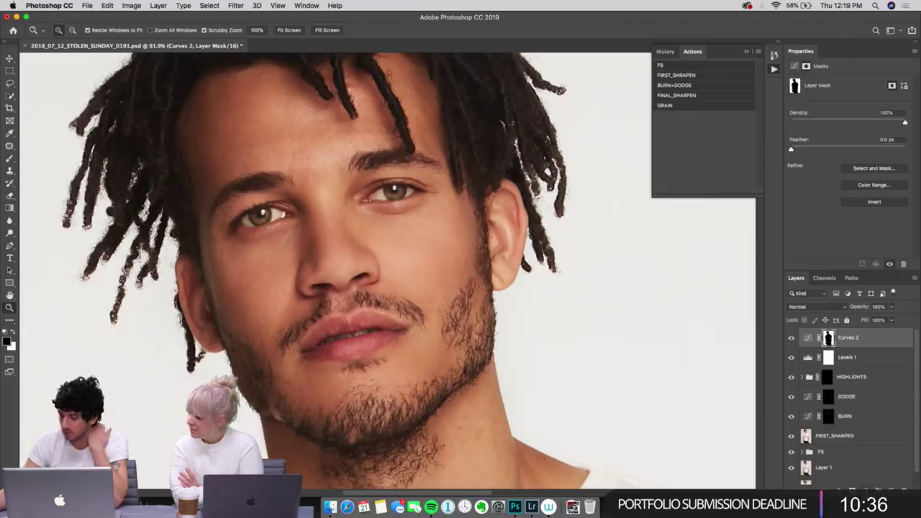
click(875, 487)
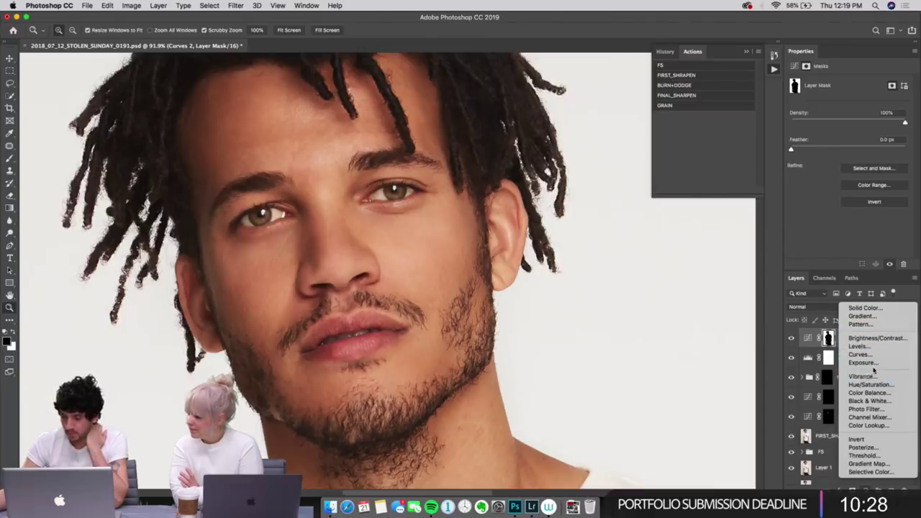
Step: Add a Hue/Saturation adjustment layer and target its Reds range
click(881, 386)
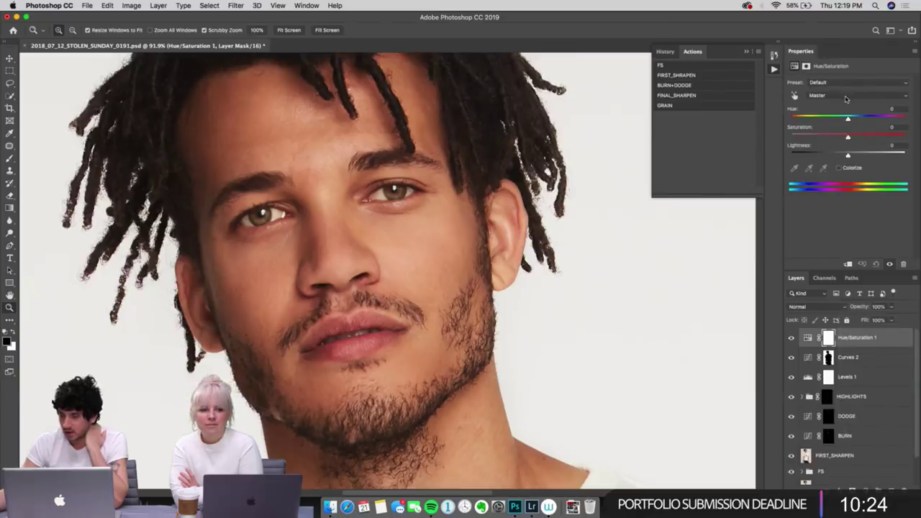
click(846, 96)
click(839, 95)
click(835, 97)
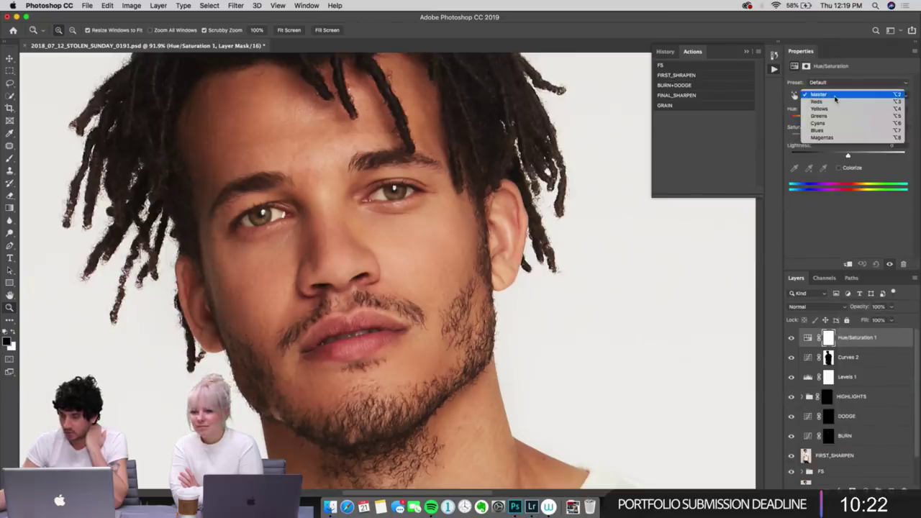
click(831, 105)
click(833, 98)
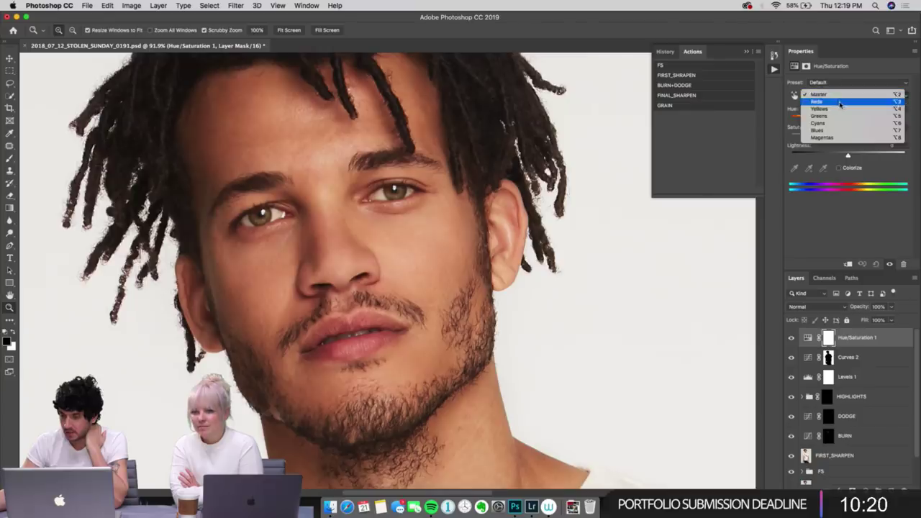
click(838, 127)
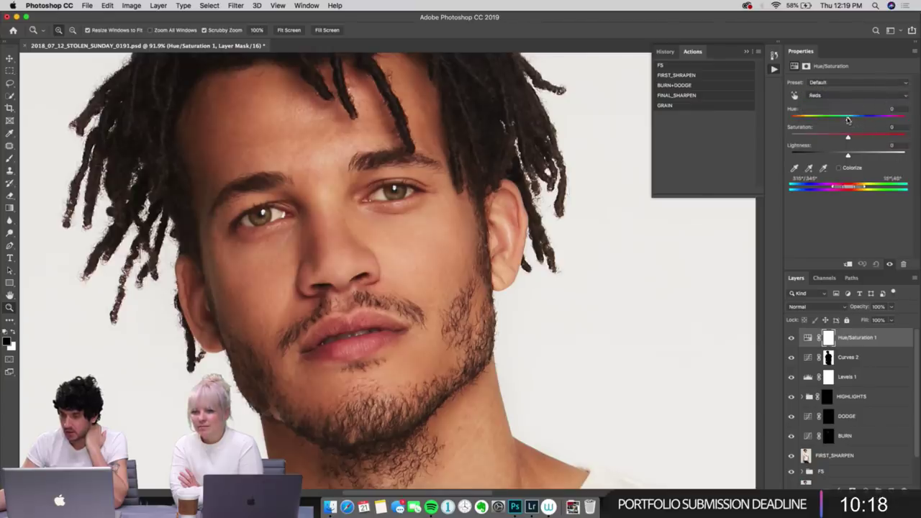
Step: Shift the Reds hue and colour-range sliders, then reset Saturation and Hue to 0
drag(882, 119, 880, 136)
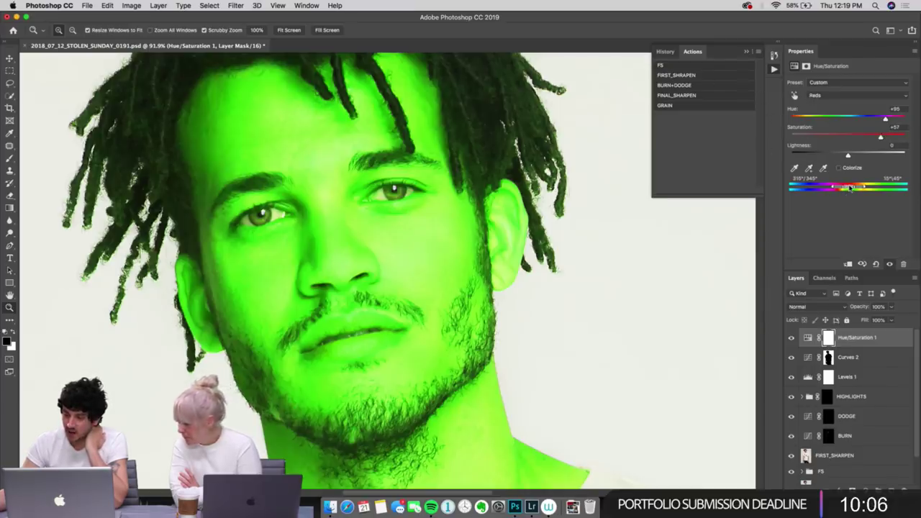
drag(850, 188, 844, 191)
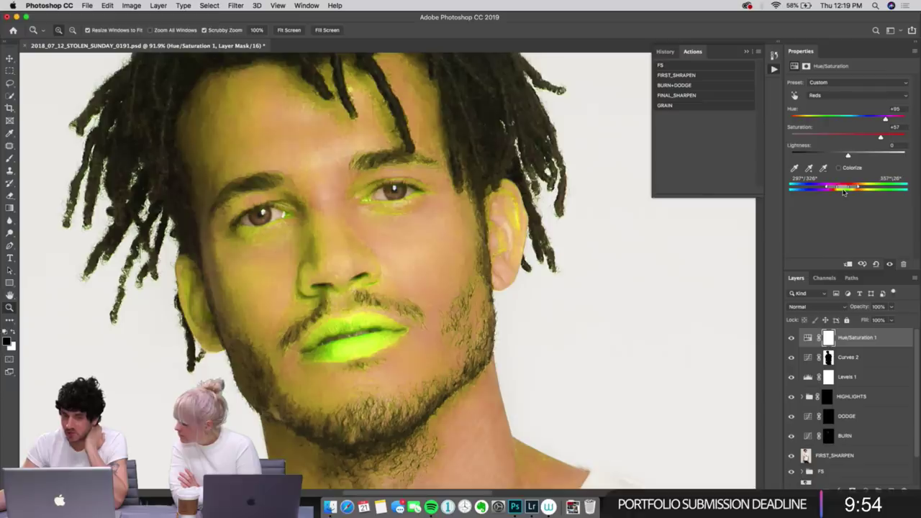
drag(843, 192, 844, 191)
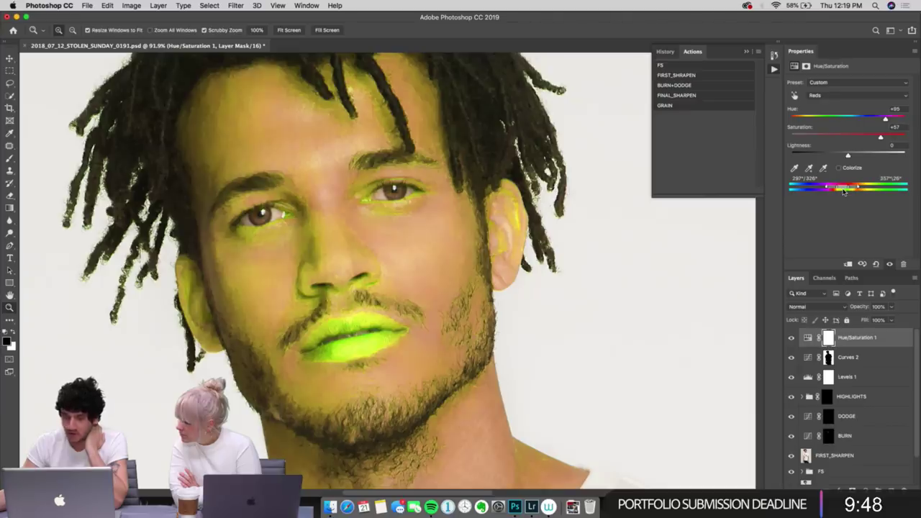
drag(844, 191, 851, 192)
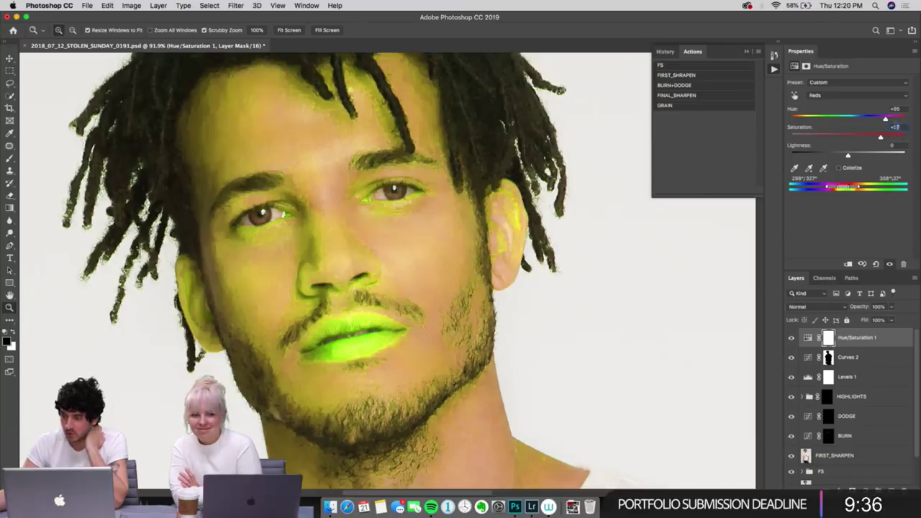
text(0)
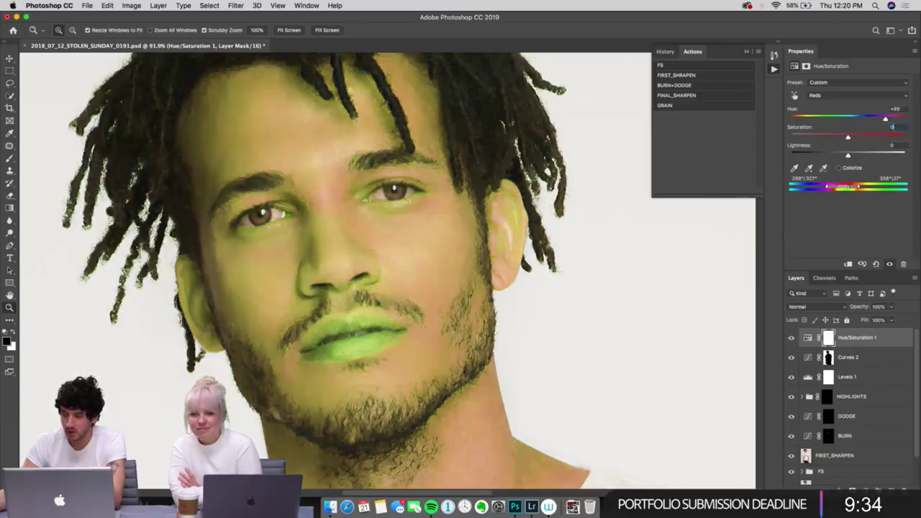
key(shift+Tab)
text(0)
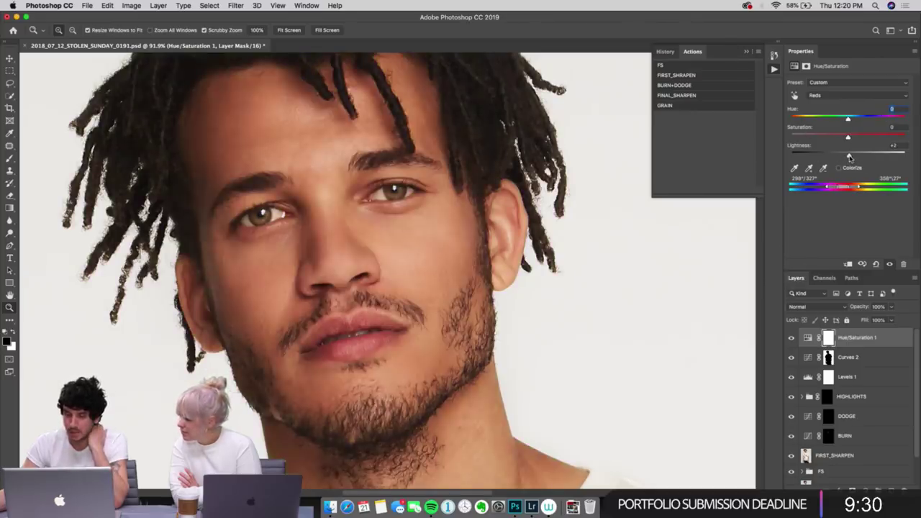
Step: Preview Reds Lightness at +100, then pull it back and settle at +16
drag(855, 157, 905, 156)
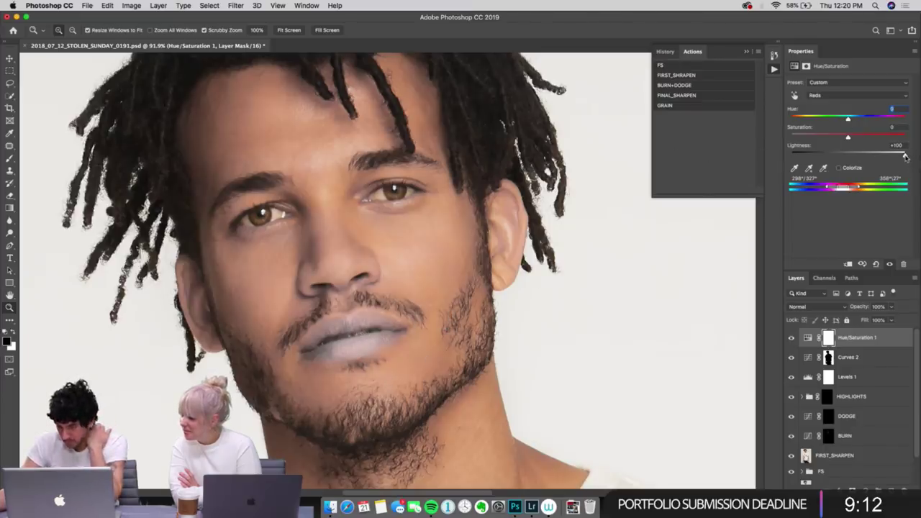
drag(905, 157, 856, 156)
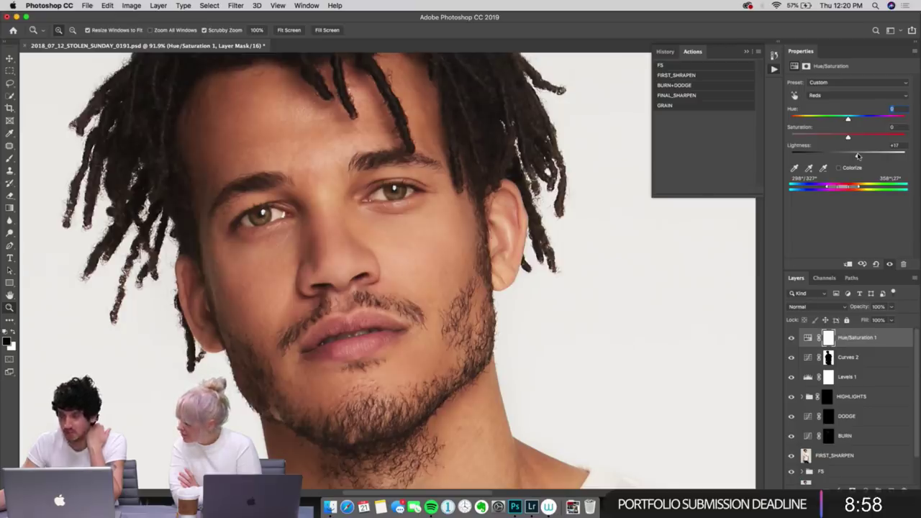
drag(858, 156, 857, 156)
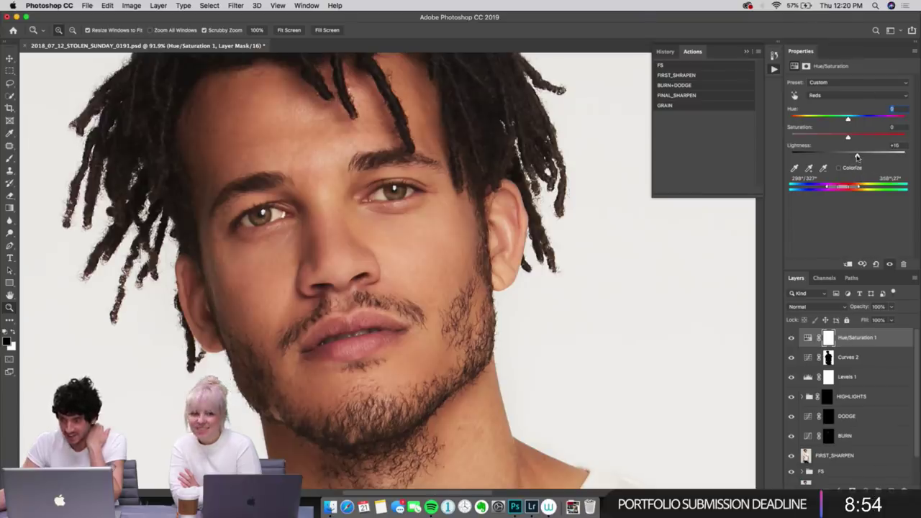
drag(857, 156, 859, 156)
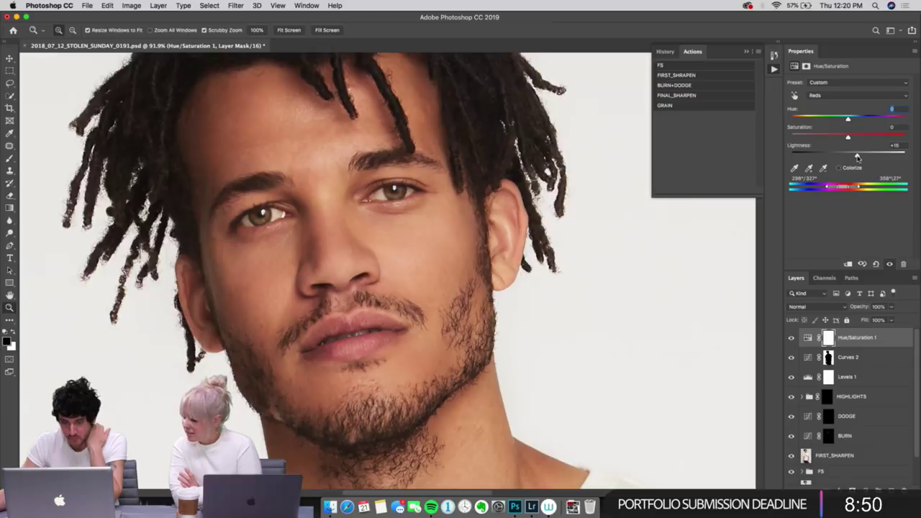
drag(858, 156, 857, 156)
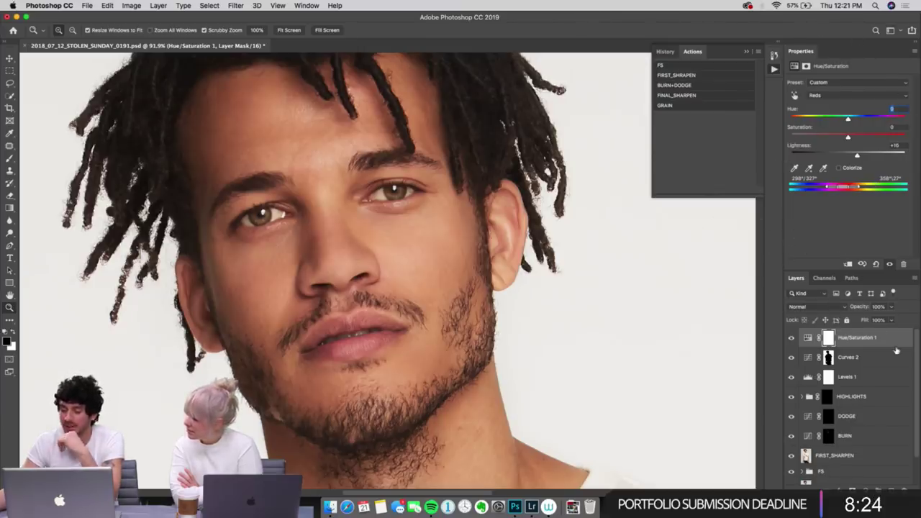
Step: On the Hue/Saturation mask, show the red overlay and brush in the forehead, cheek and lips
click(829, 337)
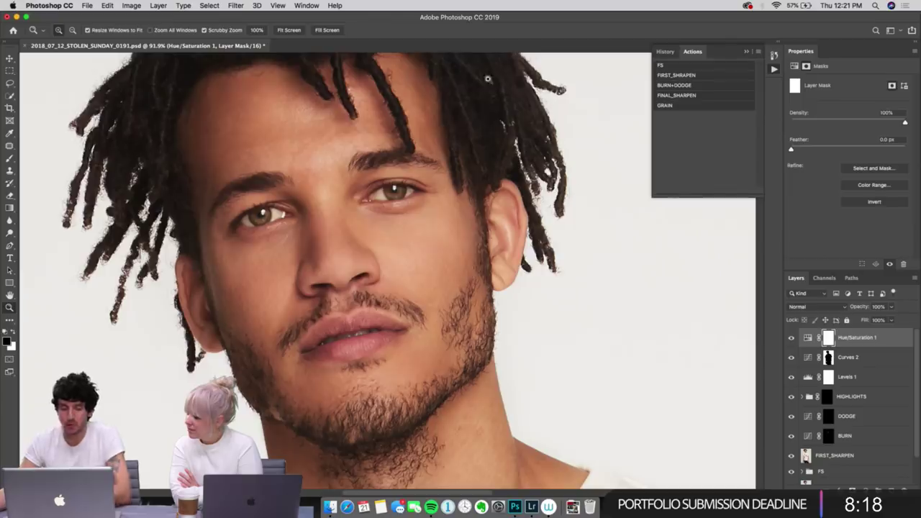
key(b)
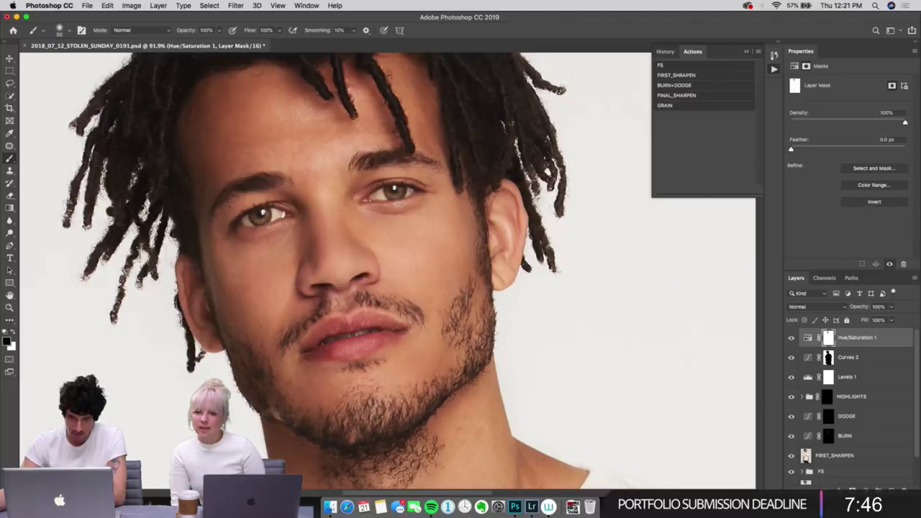
key(backslash)
mouse_move(291, 291)
mouse_down()
mouse_move(363, 253)
mouse_move(284, 259)
mouse_move(292, 237)
mouse_move(282, 248)
mouse_move(229, 252)
mouse_move(214, 230)
mouse_move(241, 193)
mouse_move(266, 184)
mouse_move(202, 169)
mouse_move(187, 155)
mouse_move(227, 106)
mouse_up()
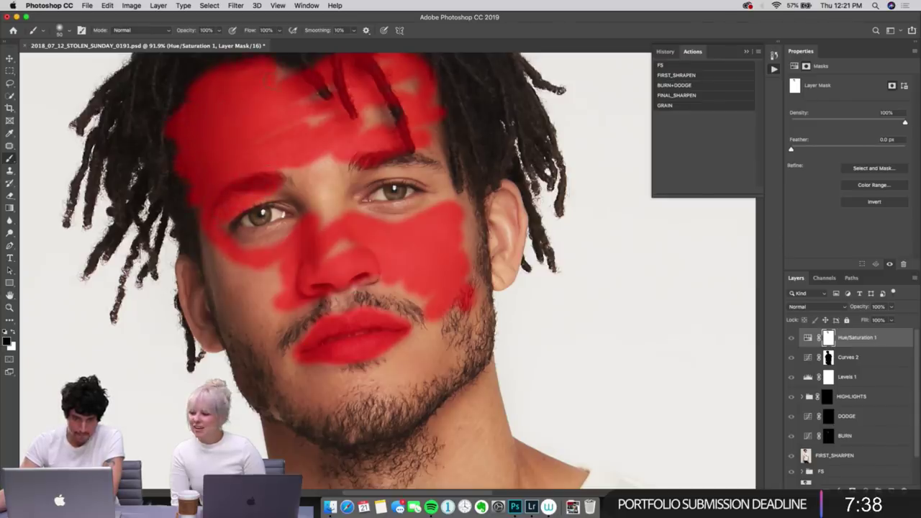
mouse_move(281, 75)
mouse_down()
mouse_move(309, 99)
mouse_move(371, 116)
mouse_move(442, 80)
mouse_move(432, 133)
mouse_move(461, 209)
mouse_move(494, 237)
mouse_move(478, 338)
mouse_move(490, 363)
mouse_move(430, 421)
mouse_move(428, 378)
mouse_move(403, 381)
mouse_move(366, 417)
mouse_move(360, 295)
mouse_move(338, 302)
mouse_move(317, 169)
mouse_move(288, 173)
mouse_move(331, 162)
mouse_up()
Step: Extend the mask over cheeks, jaw, beard, ear and neck, then hide the overlay
mouse_move(353, 237)
mouse_down()
mouse_move(442, 334)
mouse_move(352, 442)
mouse_move(249, 291)
mouse_move(216, 280)
mouse_move(184, 335)
mouse_move(176, 262)
mouse_move(216, 252)
mouse_move(267, 284)
mouse_move(327, 295)
mouse_up()
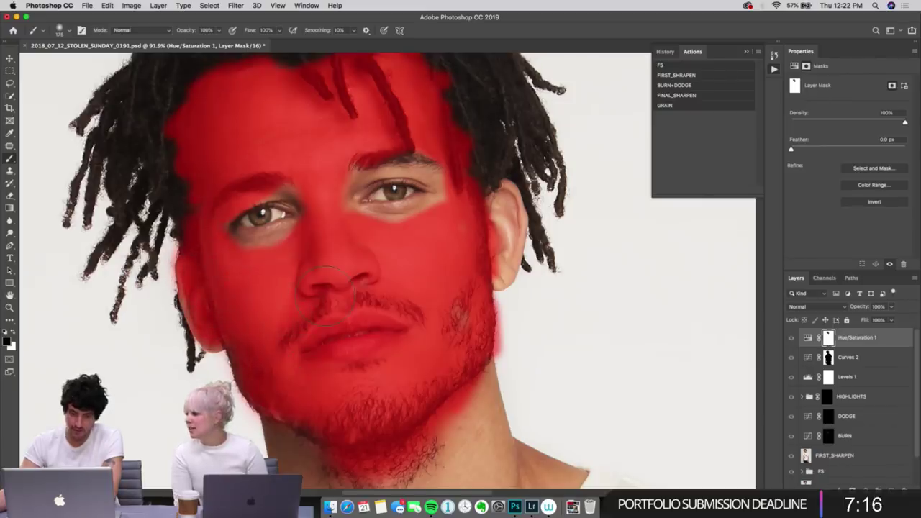
drag(435, 335, 497, 309)
mouse_move(461, 237)
mouse_down()
mouse_move(477, 231)
mouse_move(479, 195)
mouse_move(471, 284)
mouse_up()
scroll(471, 284, down, 5)
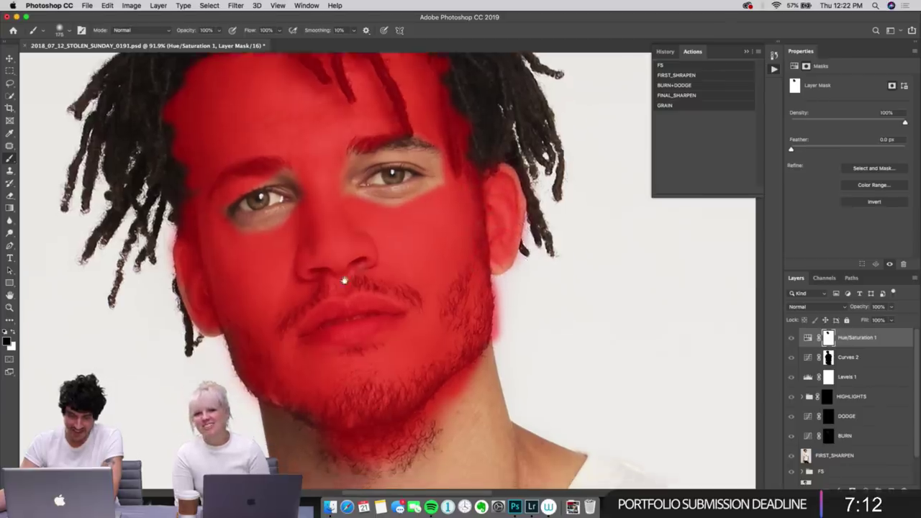
mouse_move(277, 288)
mouse_down()
mouse_move(273, 343)
mouse_move(263, 327)
mouse_move(252, 330)
mouse_move(259, 323)
mouse_move(250, 382)
mouse_move(297, 445)
mouse_move(306, 441)
mouse_move(304, 457)
mouse_move(338, 434)
mouse_move(338, 418)
mouse_move(380, 403)
mouse_move(401, 334)
mouse_move(421, 358)
mouse_move(427, 253)
mouse_move(413, 353)
mouse_move(457, 293)
mouse_move(483, 304)
mouse_move(477, 330)
mouse_move(257, 323)
mouse_up()
scroll(403, 419, up, 4)
scroll(403, 419, up, 3)
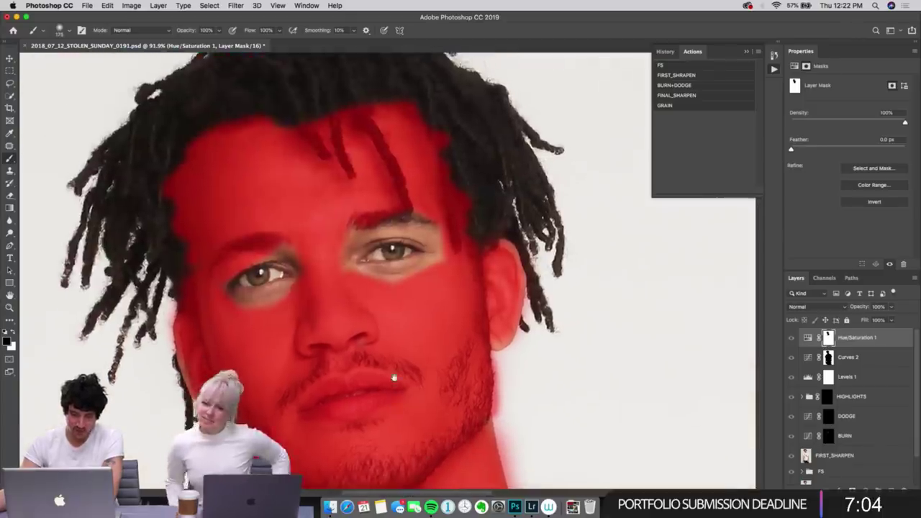
key(backslash)
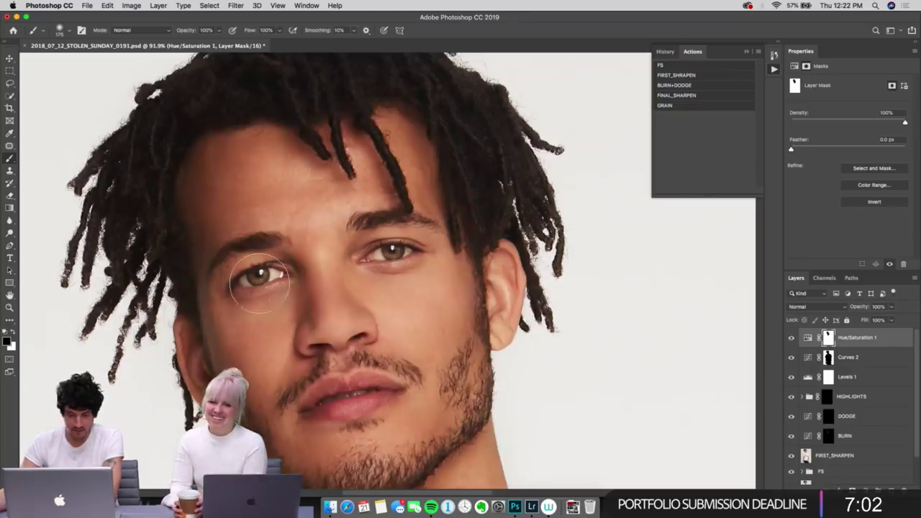
scroll(503, 447, down, 3)
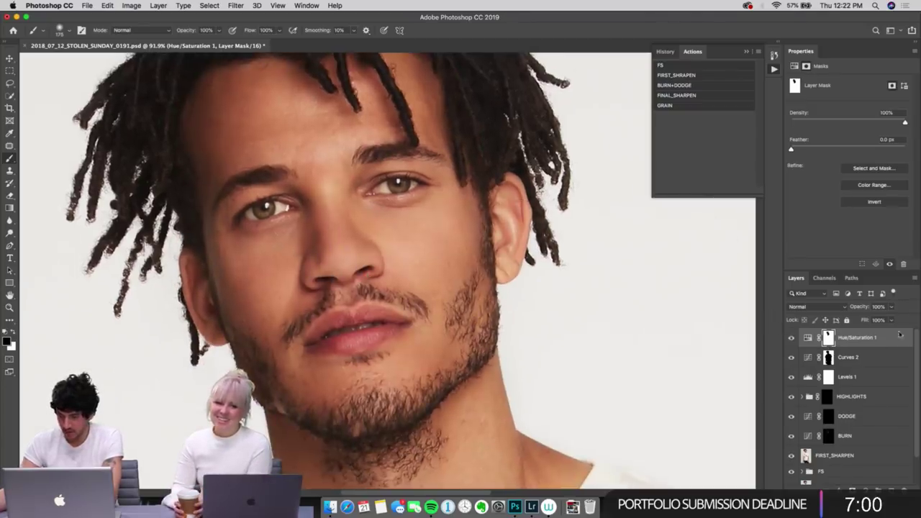
Step: Compare the portrait with the adjustment toggled, then lower Reds Lightness to about +7
key(super+comma)
key(super+comma)
key(super+comma)
key(super+comma)
key(super+comma)
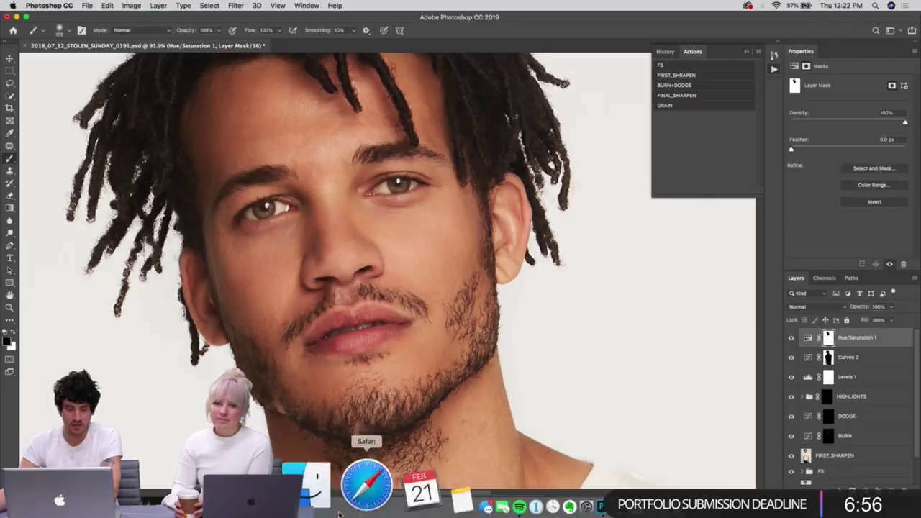
key(super+comma)
key(super+comma)
key(super+comma)
key(super+comma)
key(super+comma)
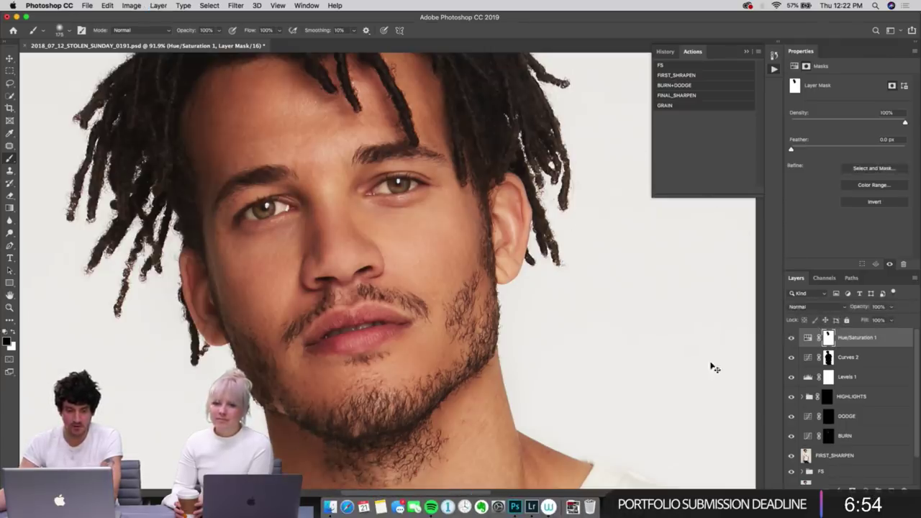
click(808, 338)
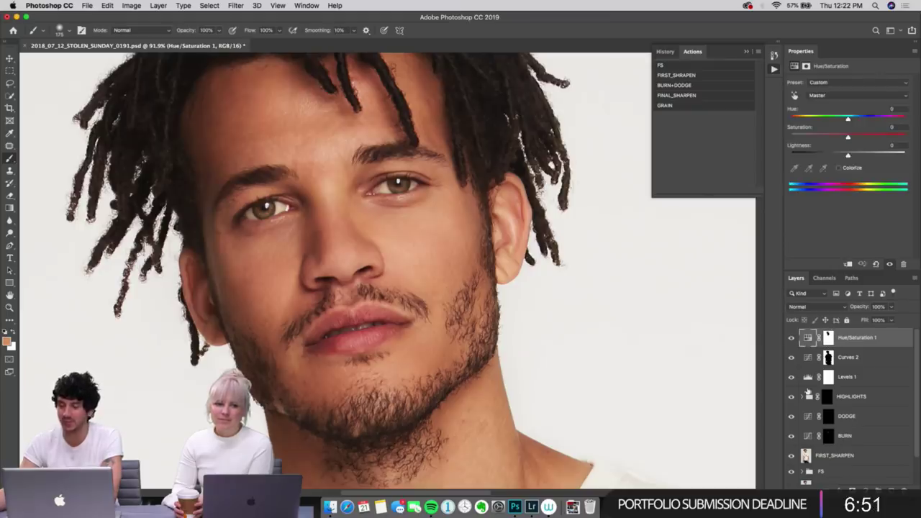
click(829, 96)
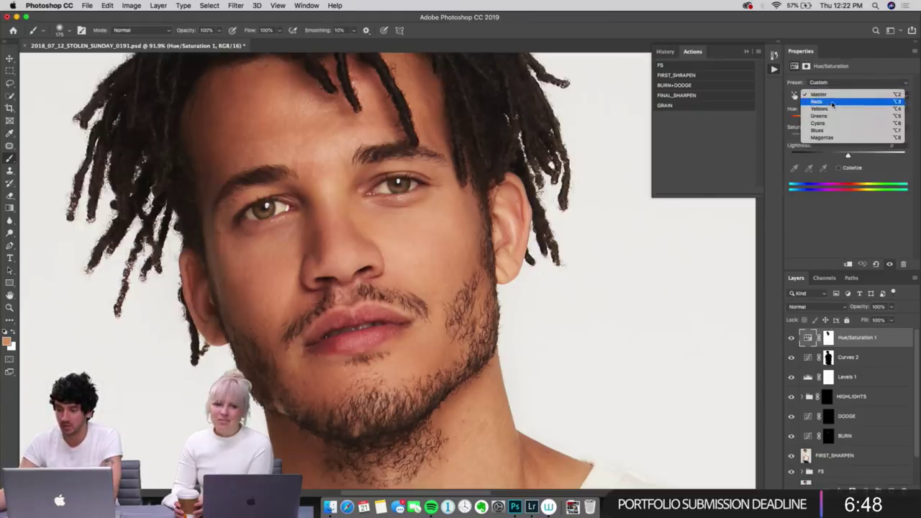
click(820, 105)
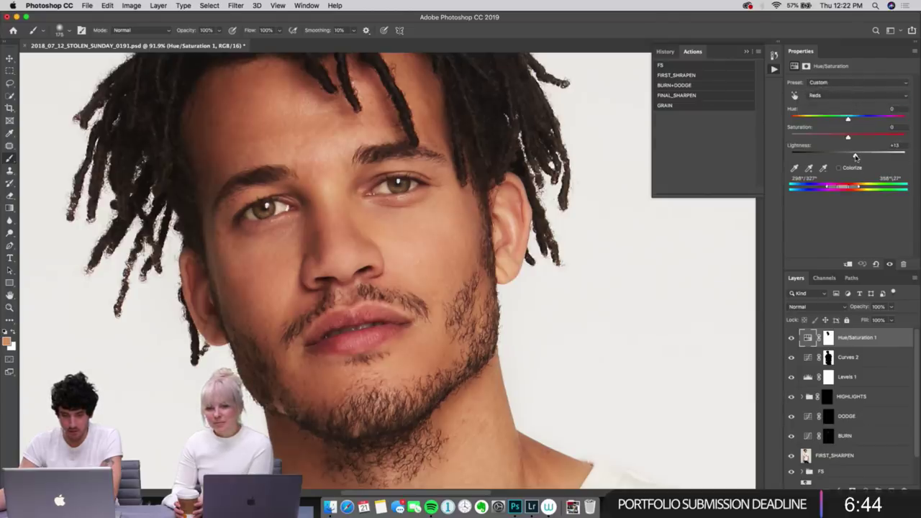
drag(856, 156, 853, 156)
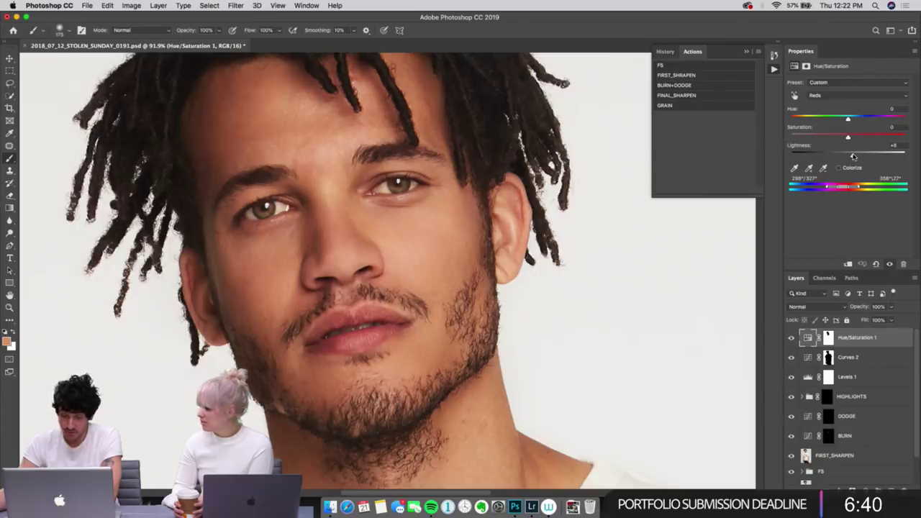
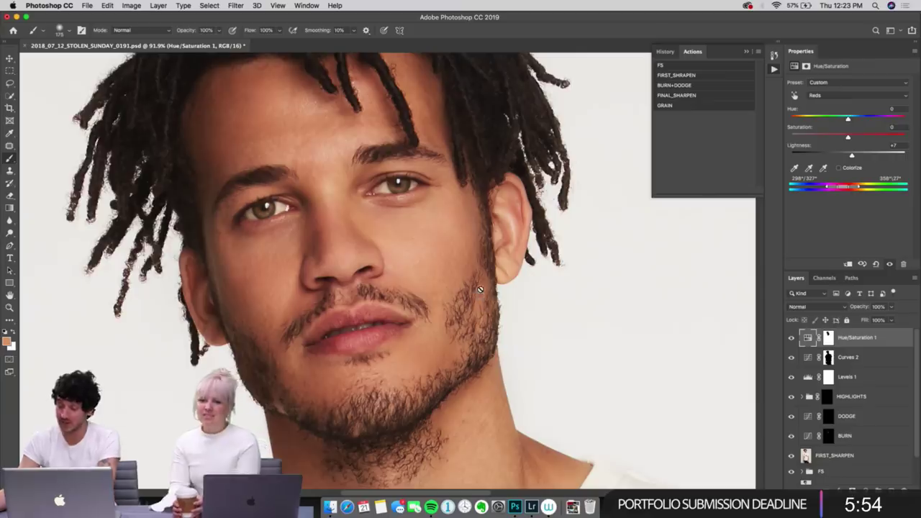
Step: Pan the close-up to recentre the face, then zoom out from 91.9% to 16.7%
drag(435, 347, 424, 305)
drag(370, 113, 366, 187)
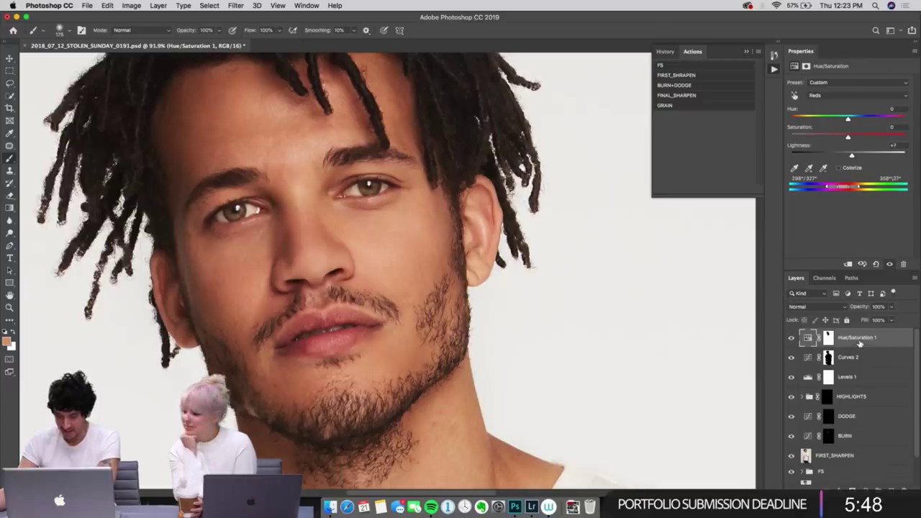
key(super+minus)
key(super+minus)
key(super+minus)
key(super+minus)
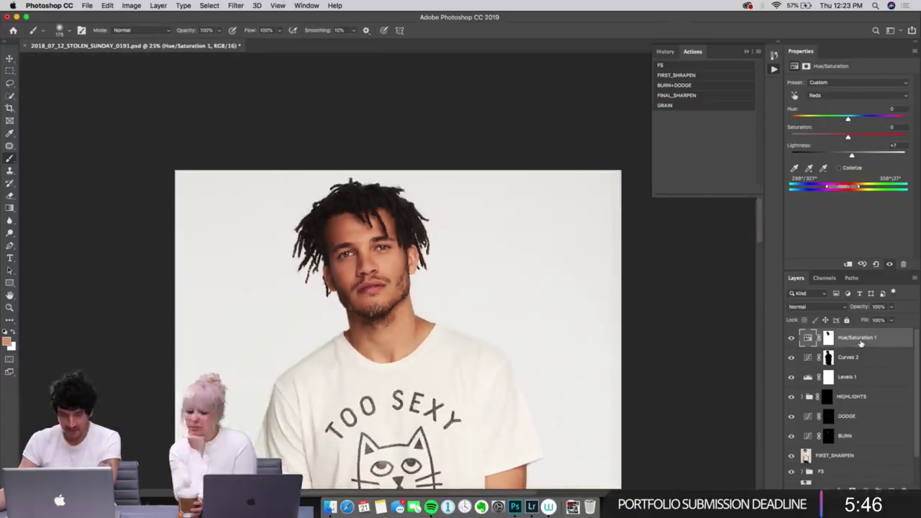
key(super+minus)
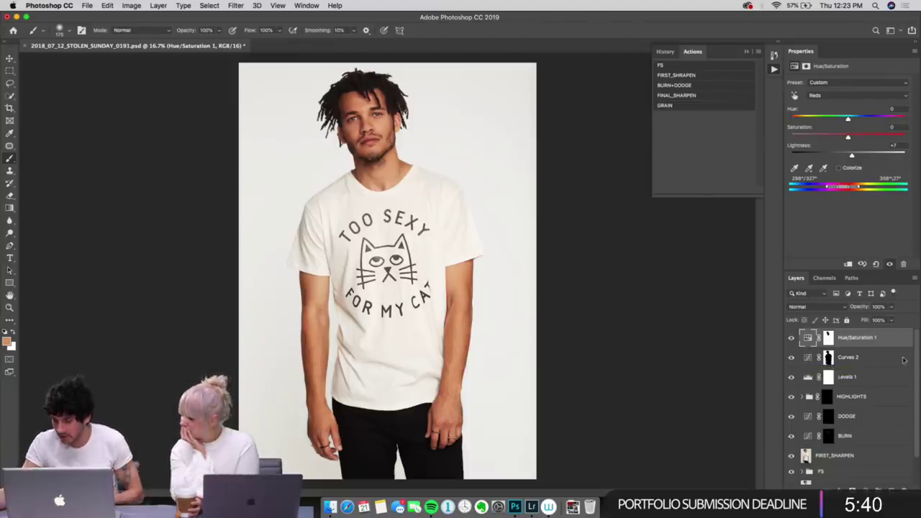
scroll(917, 367, down, 2)
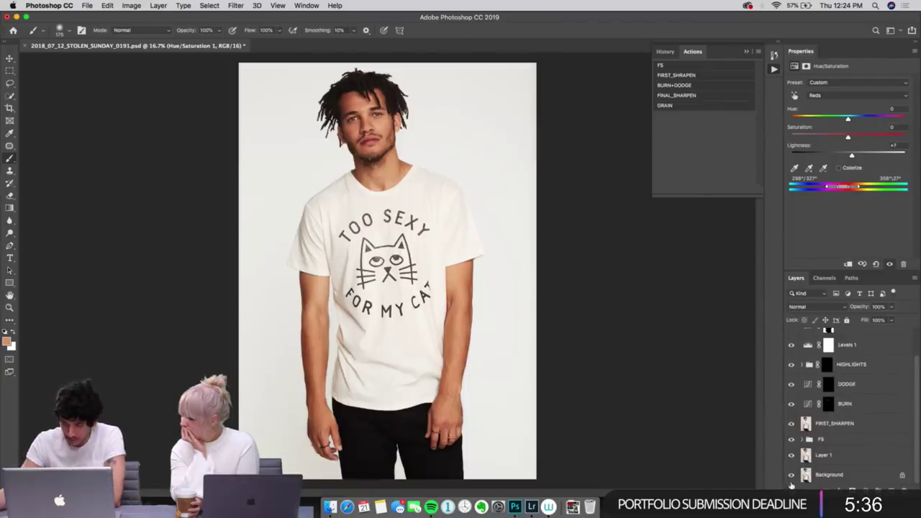
alt+click(791, 475)
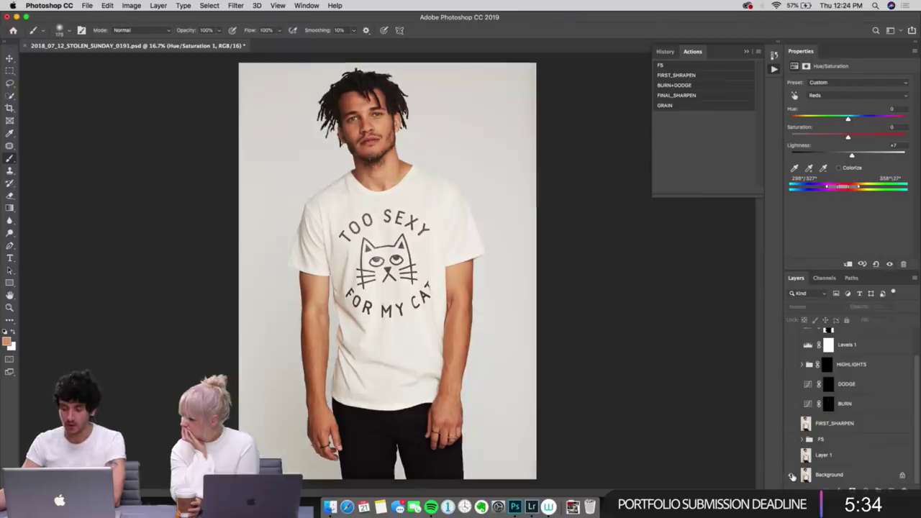
alt+click(792, 475)
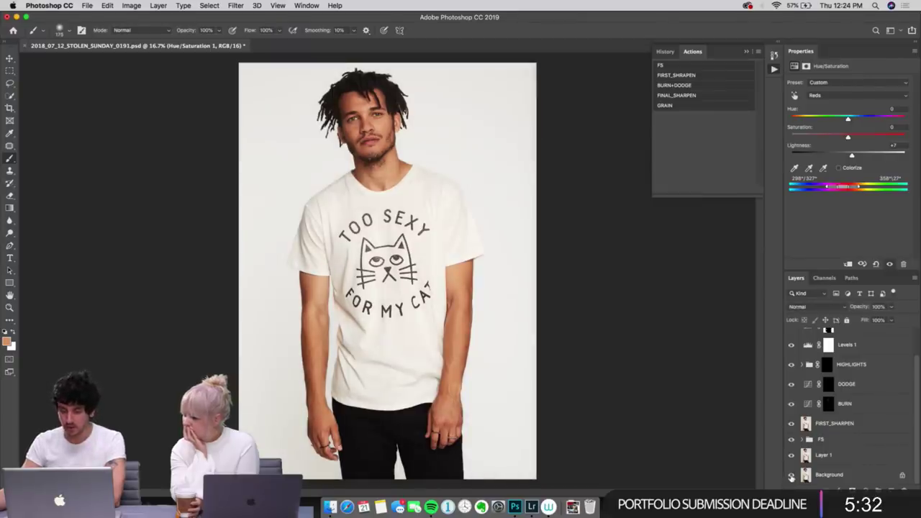
alt+click(792, 476)
alt+click(791, 477)
alt+click(791, 475)
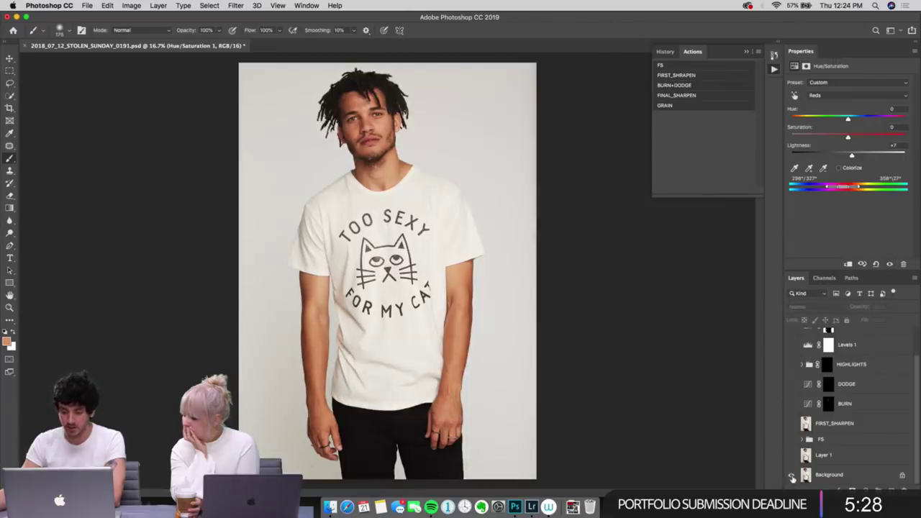
alt+click(791, 477)
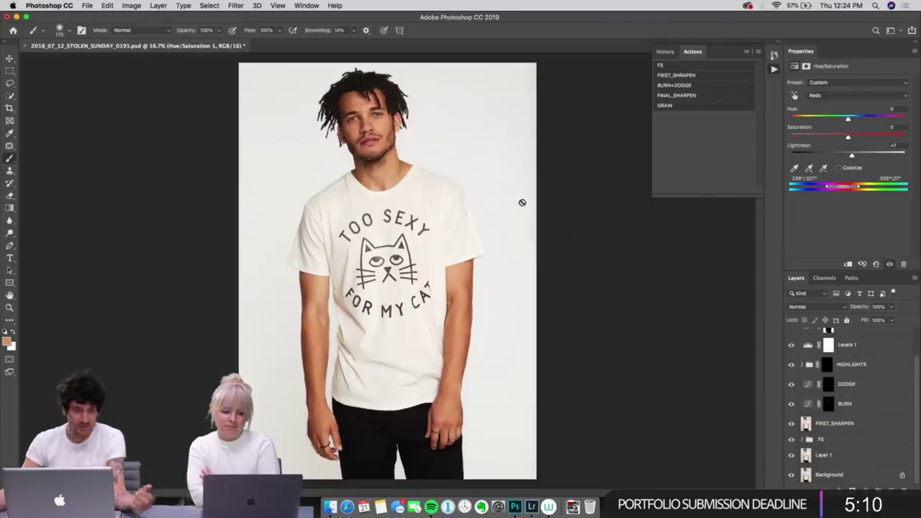
key(c)
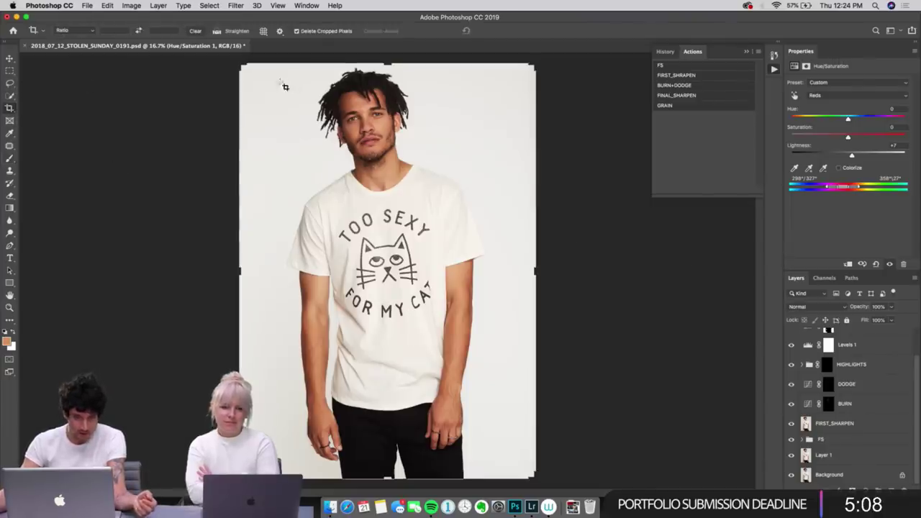
drag(240, 63, 253, 99)
drag(409, 287, 419, 262)
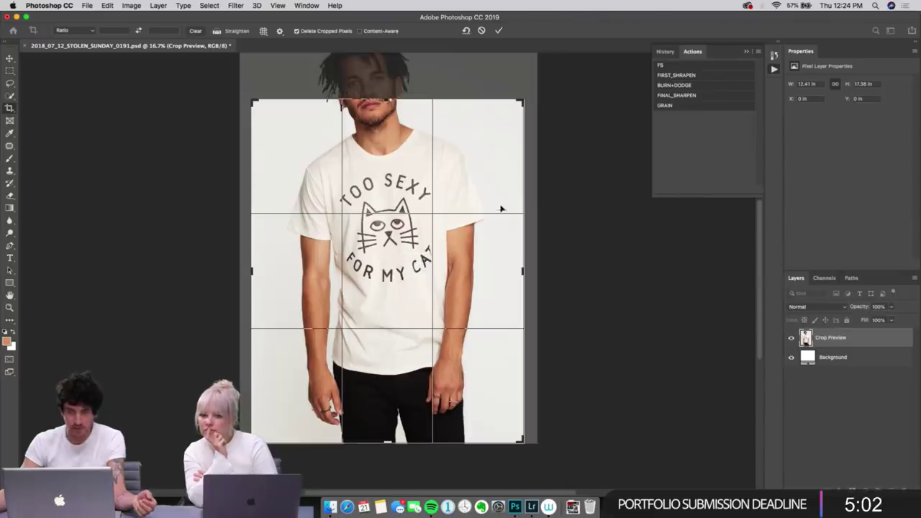
drag(522, 100, 518, 106)
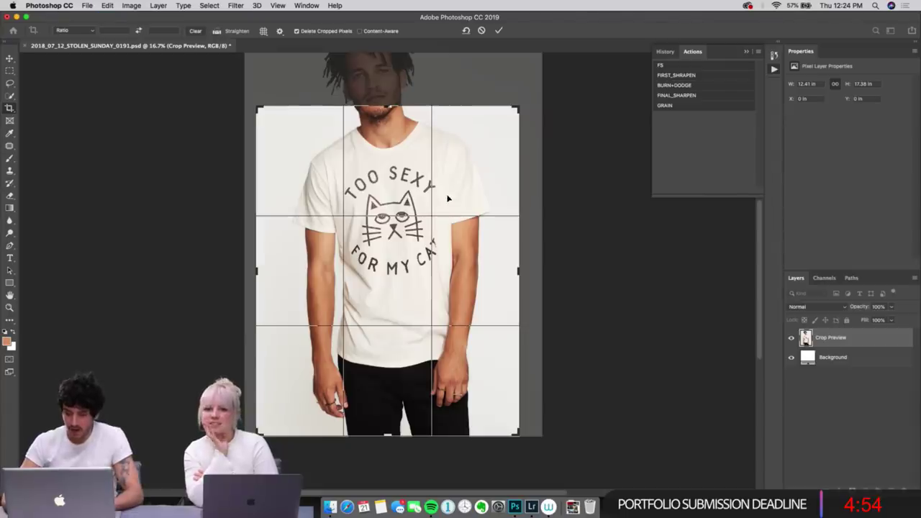
key(F12)
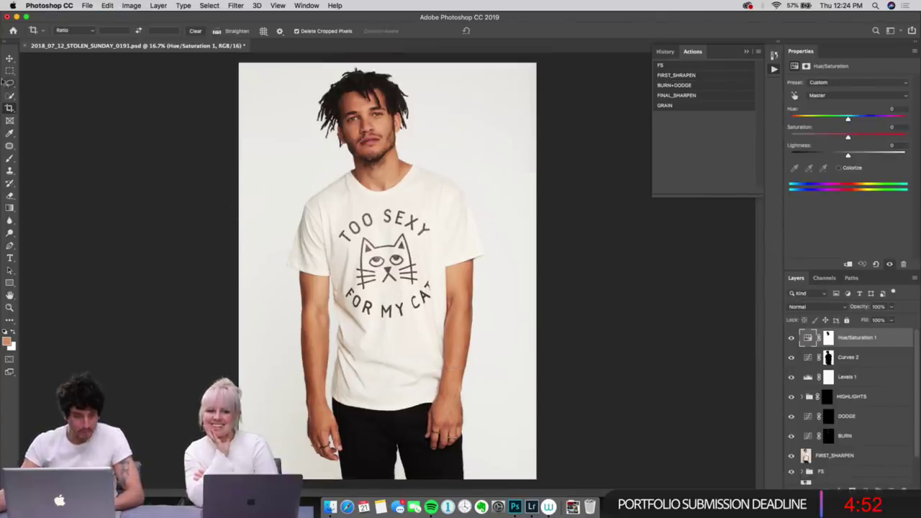
Step: Switch to the Move tool
click(10, 58)
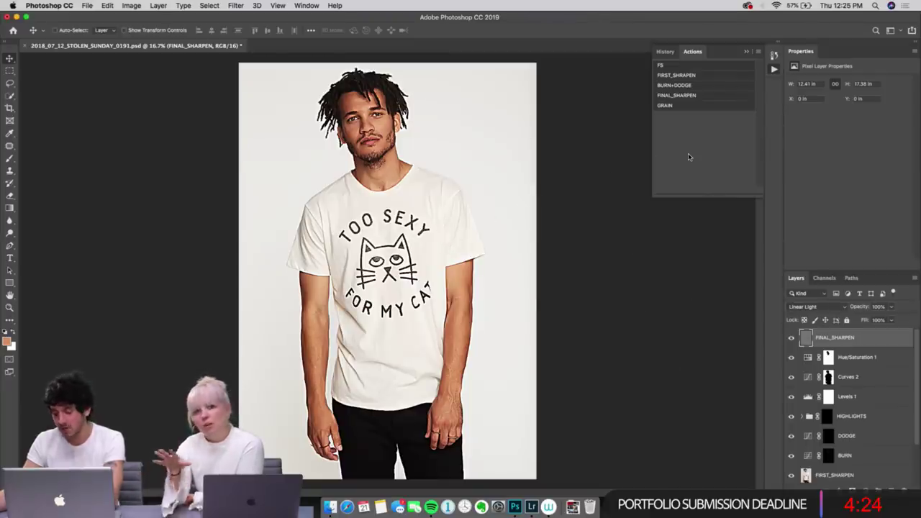
Step: Zoom in on the cat print and lower FINAL_SHARPEN's opacity to 15%
key(super+equal)
key(super+equal)
key(super+equal)
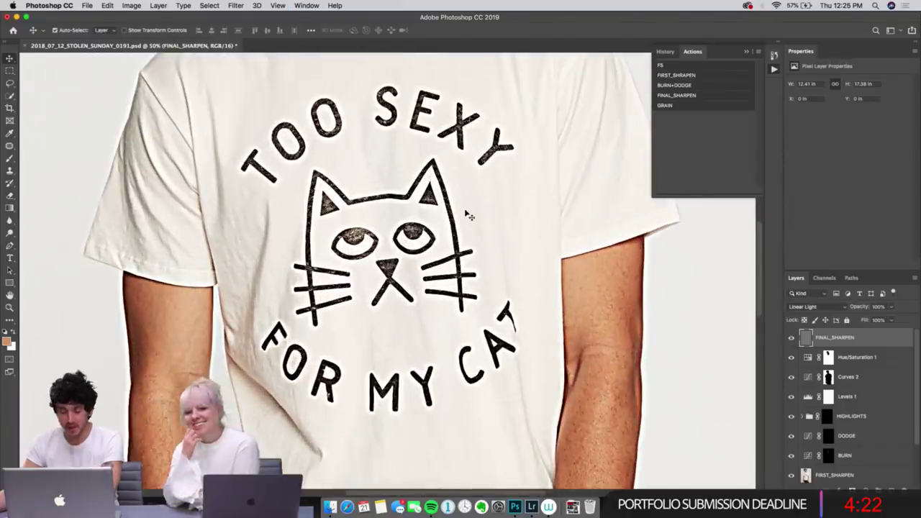
scroll(467, 216, up, 8)
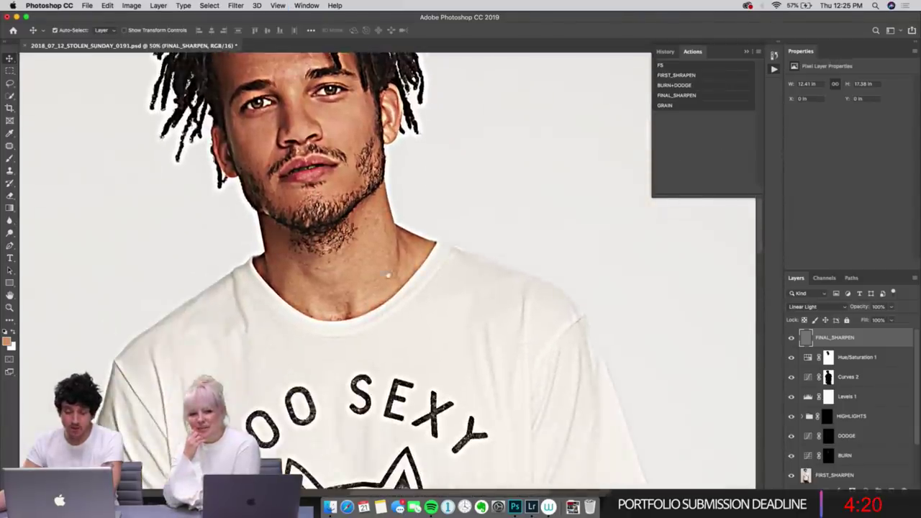
scroll(400, 425, down, 5)
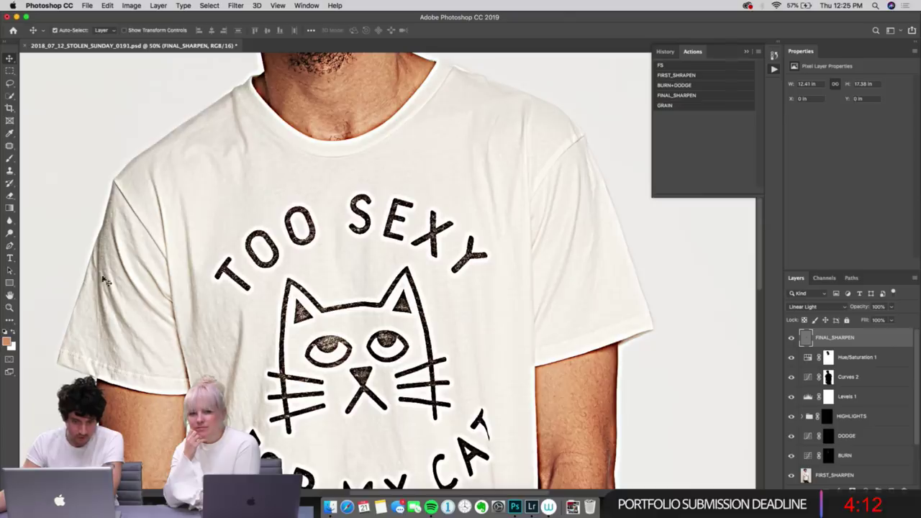
scroll(328, 319, up, 10)
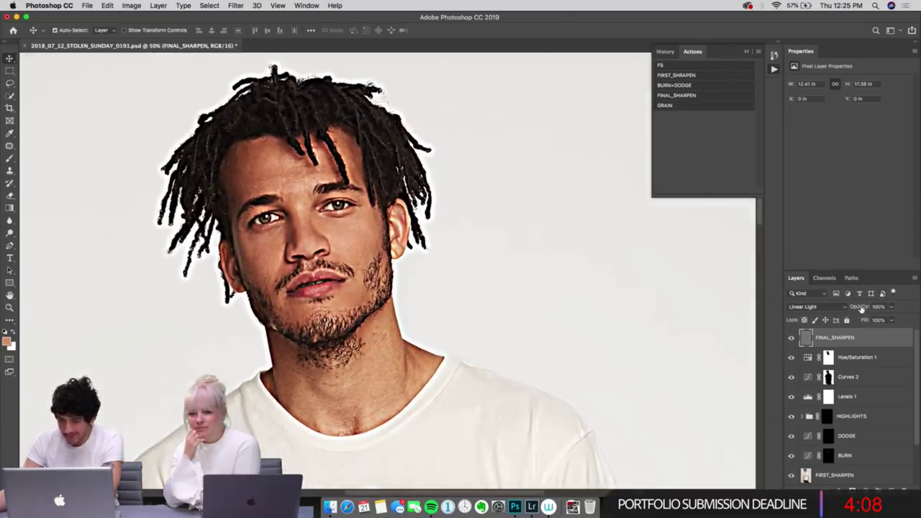
drag(861, 309, 860, 312)
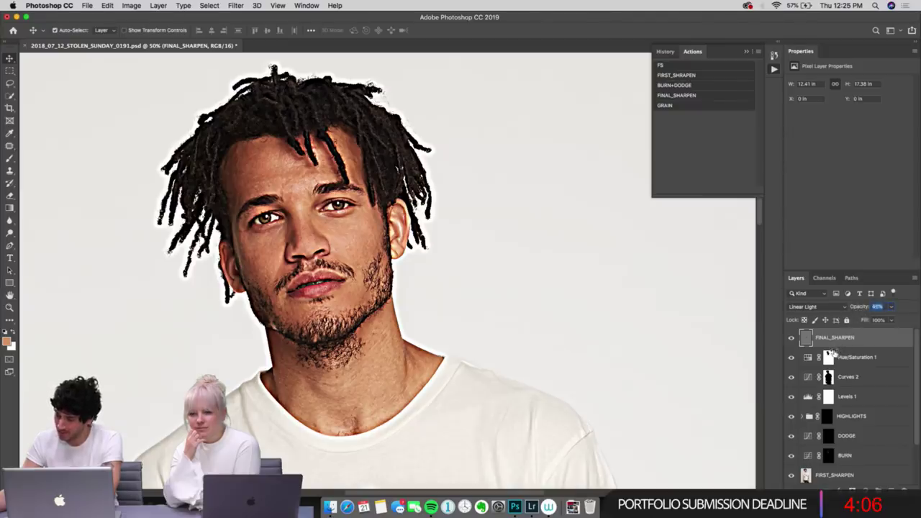
text(15)
key(Return)
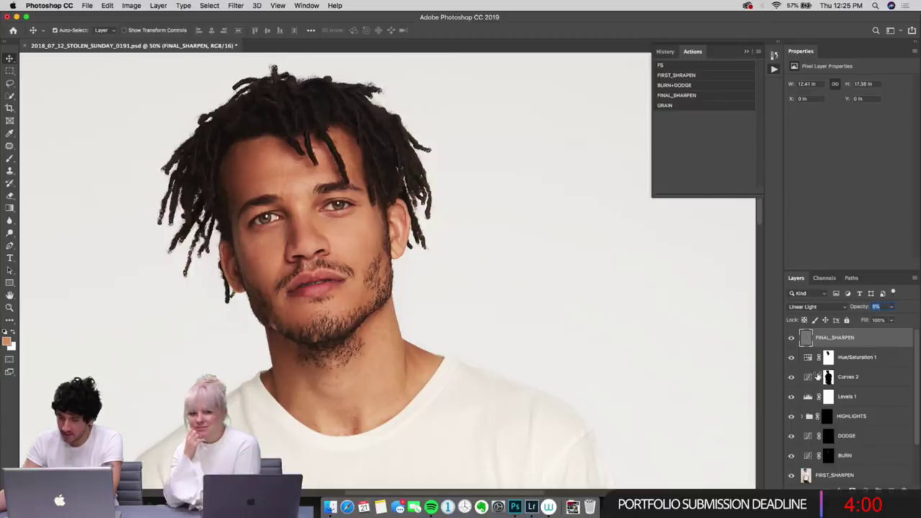
text(15)
key(Return)
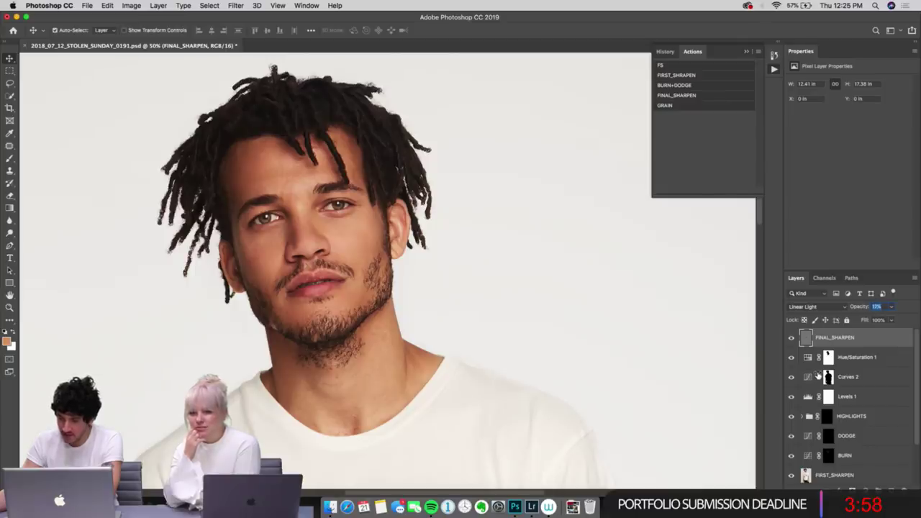
Step: Try 80% opacity on FINAL_SHARPEN, then settle it at 10%
text(80)
key(Return)
text(10)
key(Return)
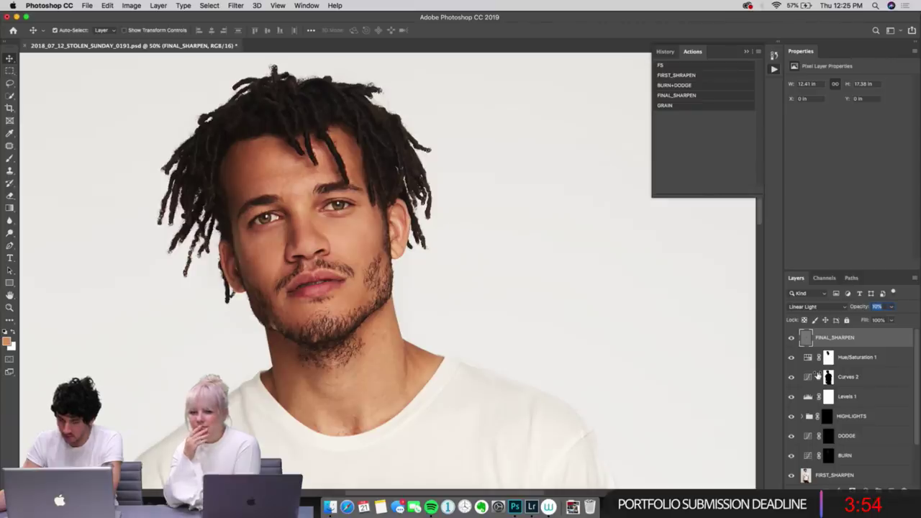
Step: Hide and show FINAL_SHARPEN to compare, then zoom to 200% on the face
key(super+slash)
key(super+slash)
key(super+slash)
key(super+slash)
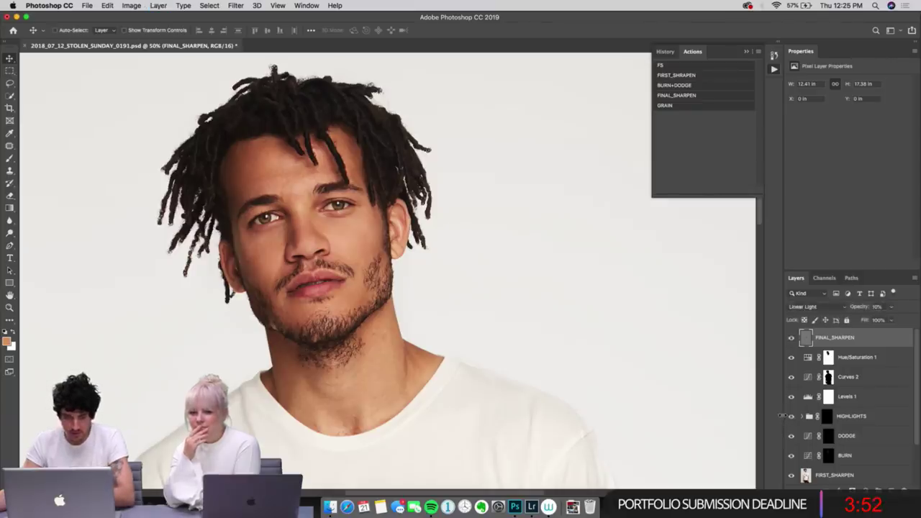
key(super+slash)
key(super+slash)
key(super+slash)
key(super+slash)
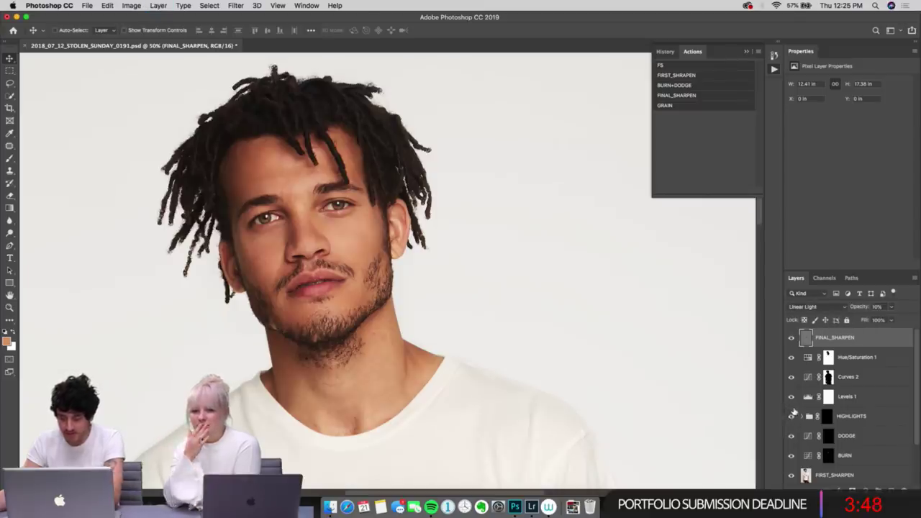
key(super+equal)
key(super+equal)
Step: Pan to the eyes and nose, toggle the 10% sharpening layer to compare, then zoom out
drag(283, 233, 539, 386)
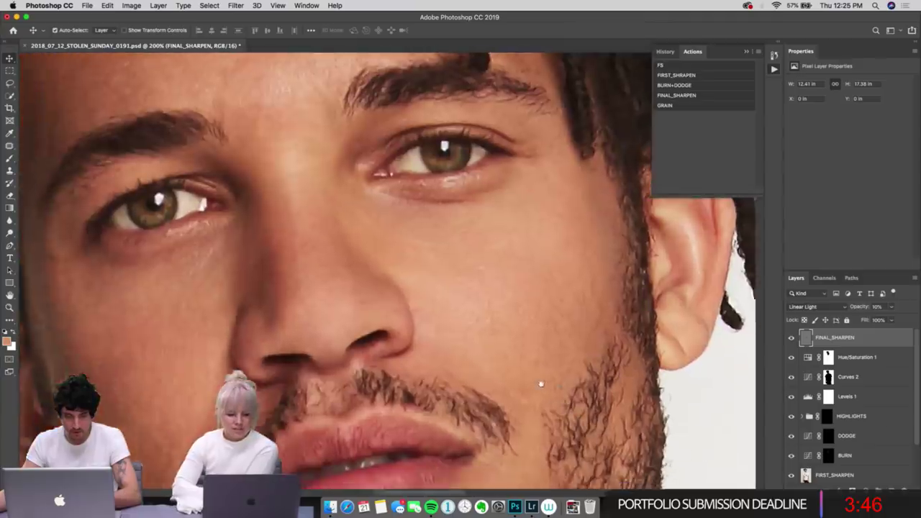
key(super+slash)
key(super+slash)
key(super+slash)
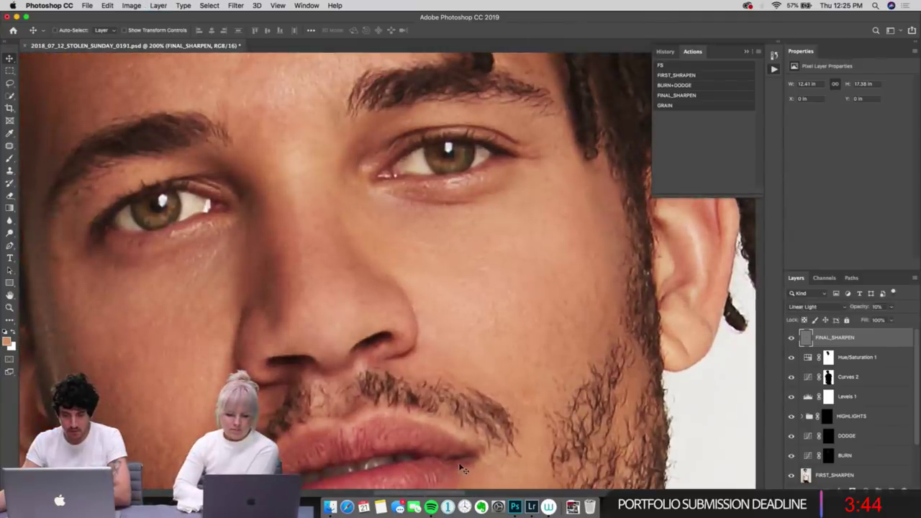
key(super+slash)
key(super+slash)
key(super+slash)
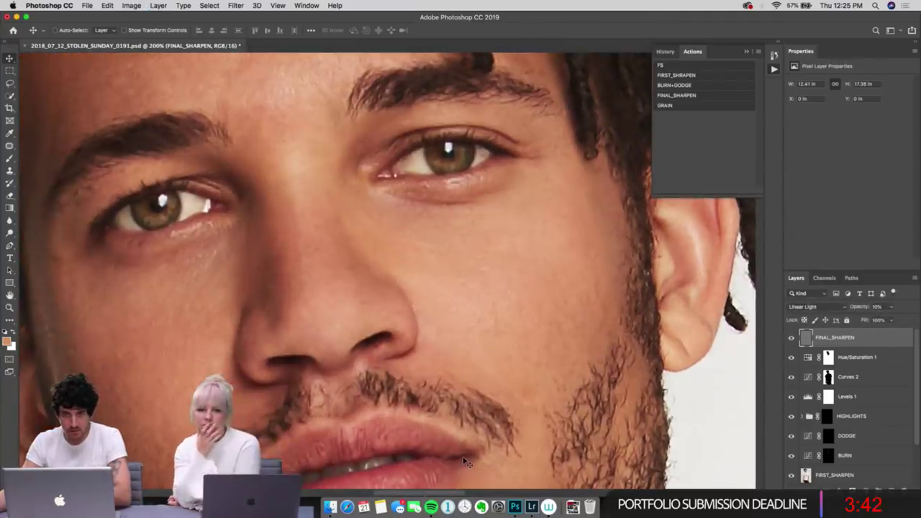
key(super+slash)
key(super+slash)
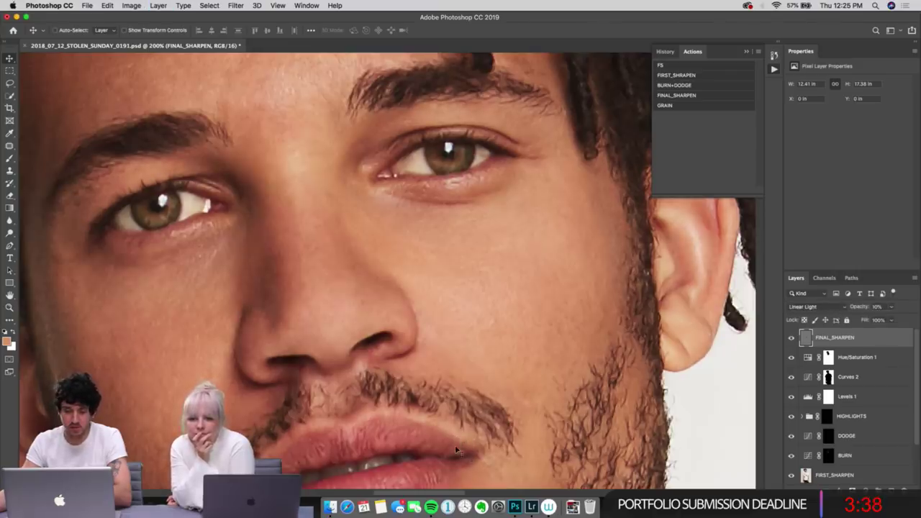
key(super+slash)
key(super+slash)
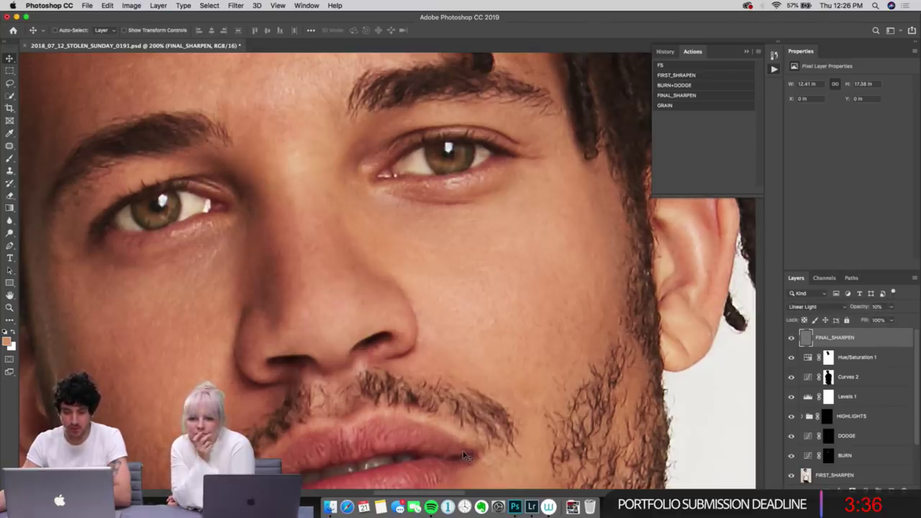
key(super+slash)
key(super+slash)
key(super+h)
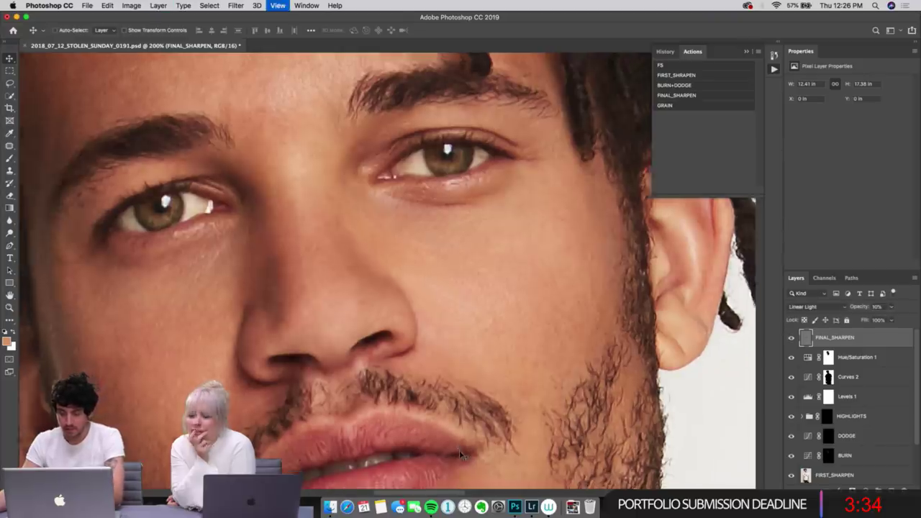
key(super+minus)
key(super+minus)
key(super+minus)
key(super+minus)
key(super+minus)
key(super+minus)
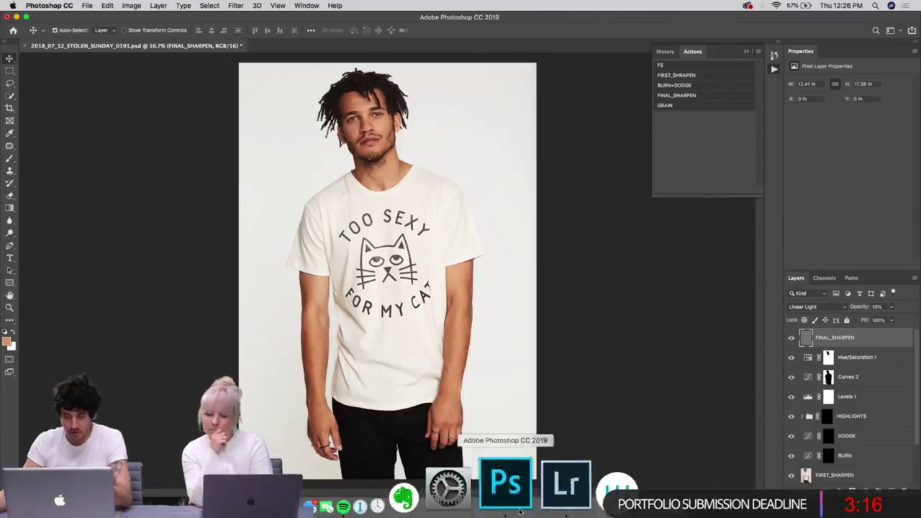
Step: In Lightroom Classic, bring up the white cat-tee photo and flip between it and the black-tee photo
click(539, 487)
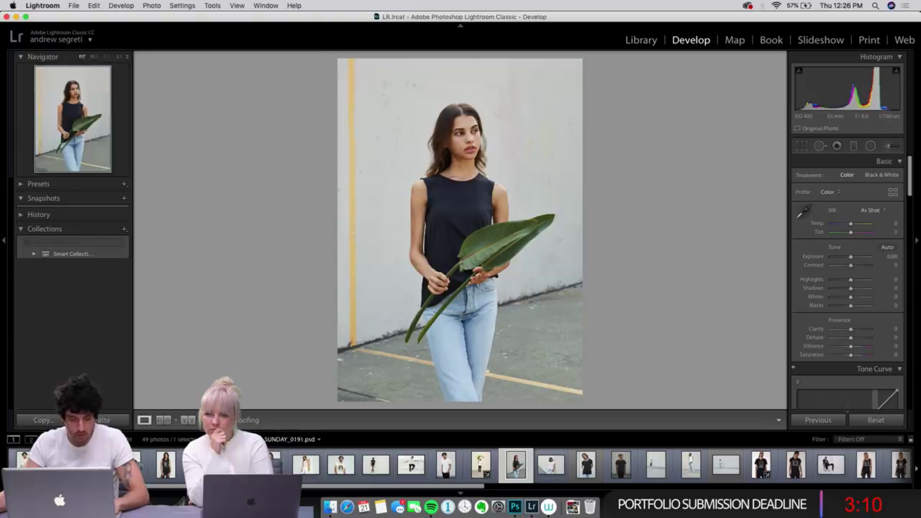
click(24, 464)
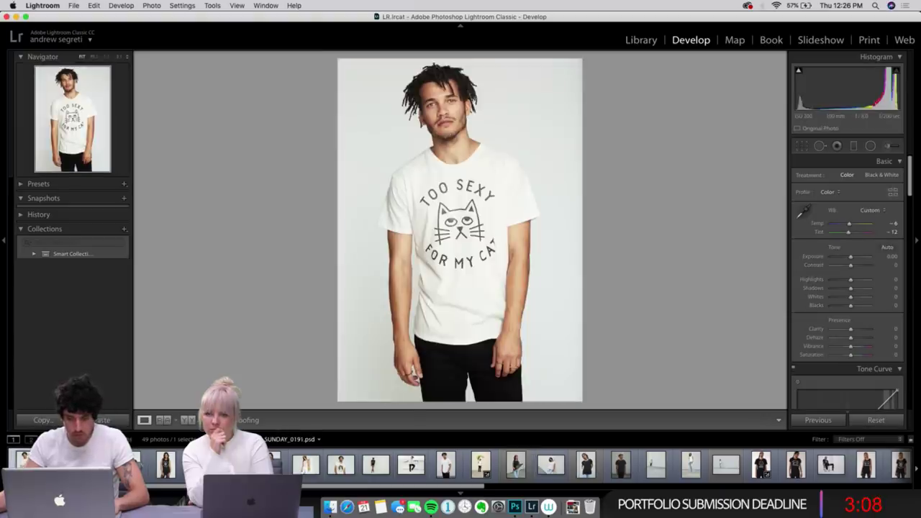
key(Right)
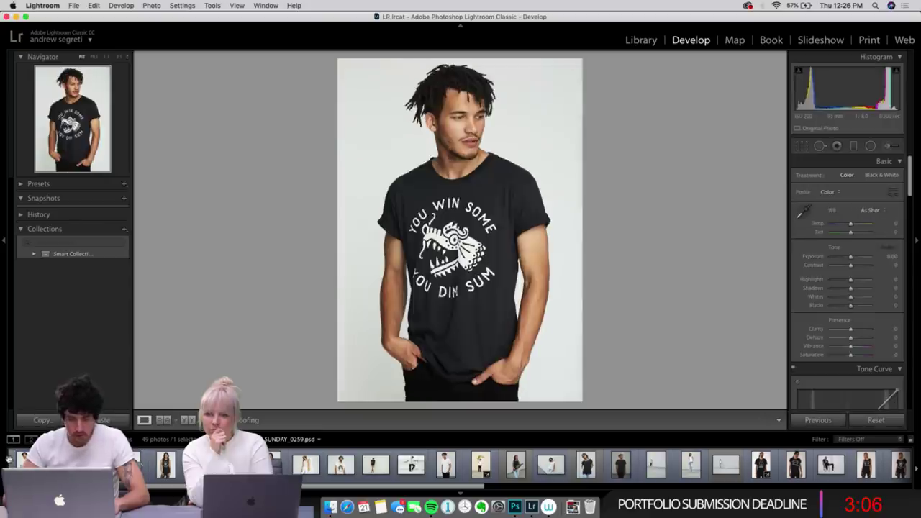
key(Right)
key(Right)
key(Right)
key(Right)
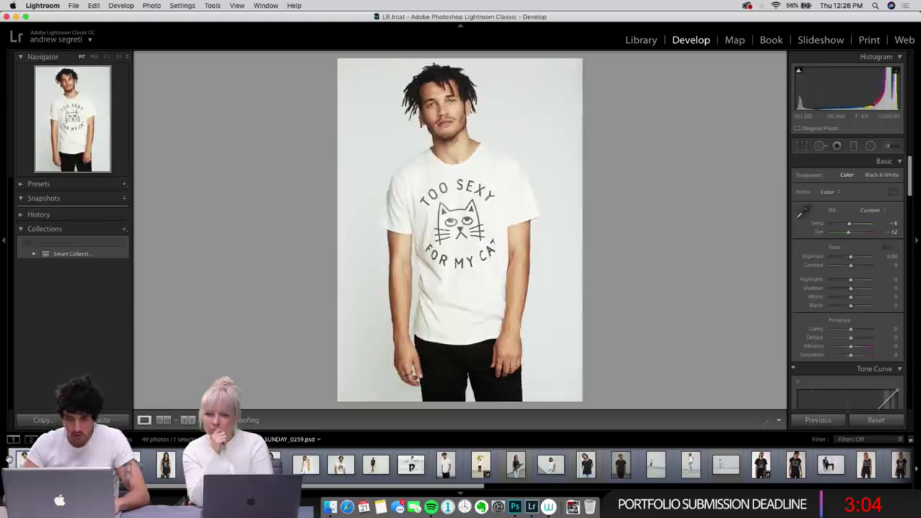
key(Left)
key(Left)
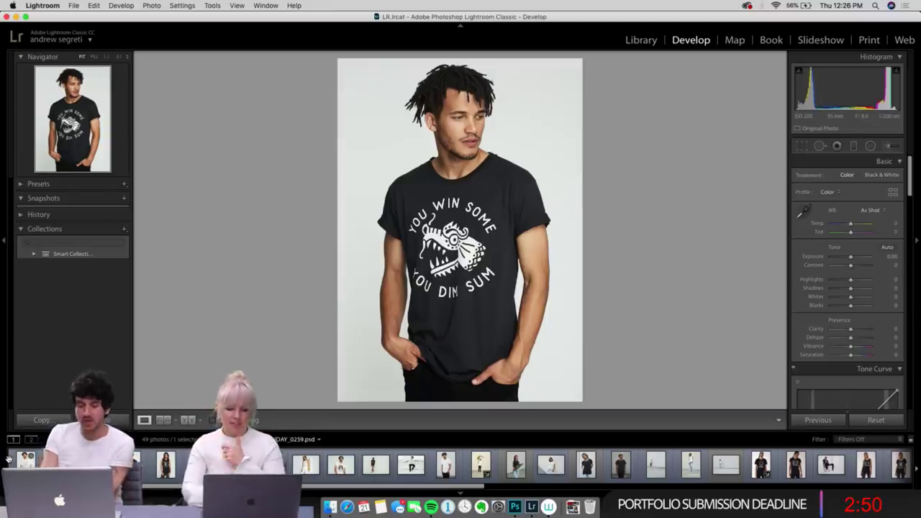
key(Right)
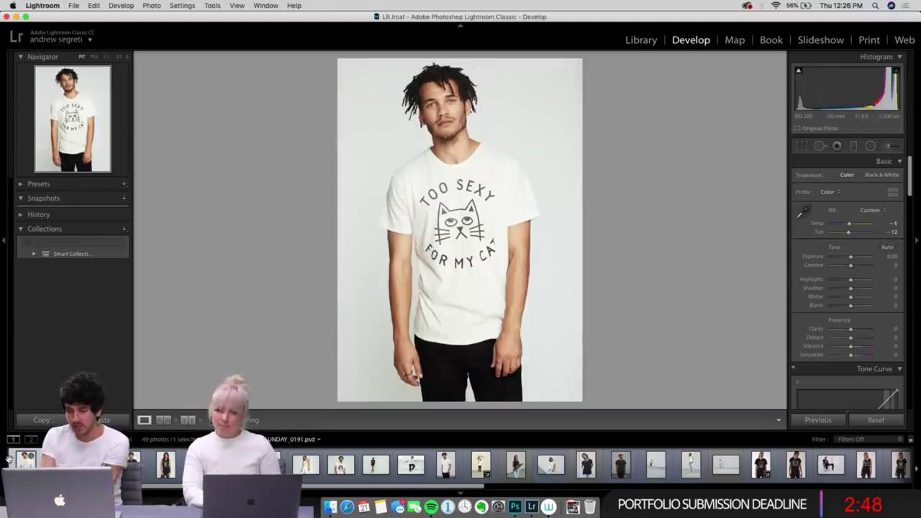
key(Left)
key(Right)
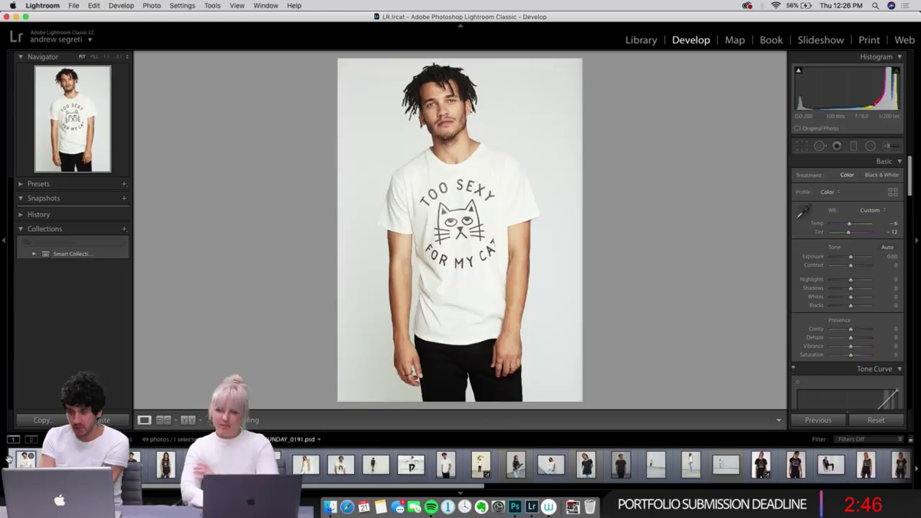
key(Left)
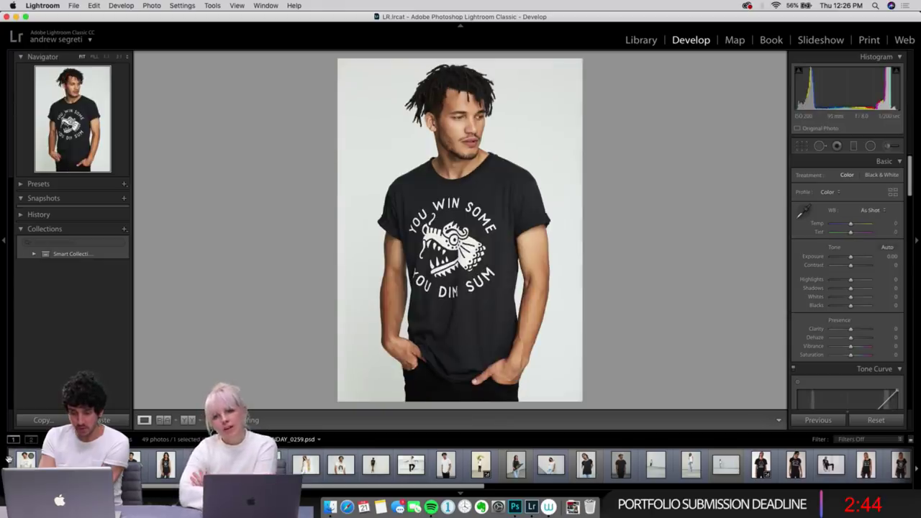
Step: Reset the white Too Sexy For My Cat photo's Temp and Tint to 0
click(8, 457)
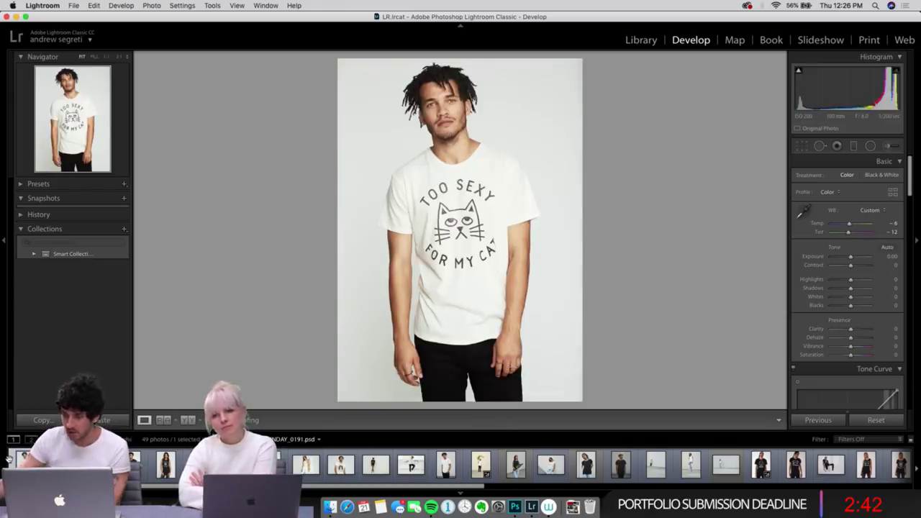
double_click(851, 226)
double_click(848, 234)
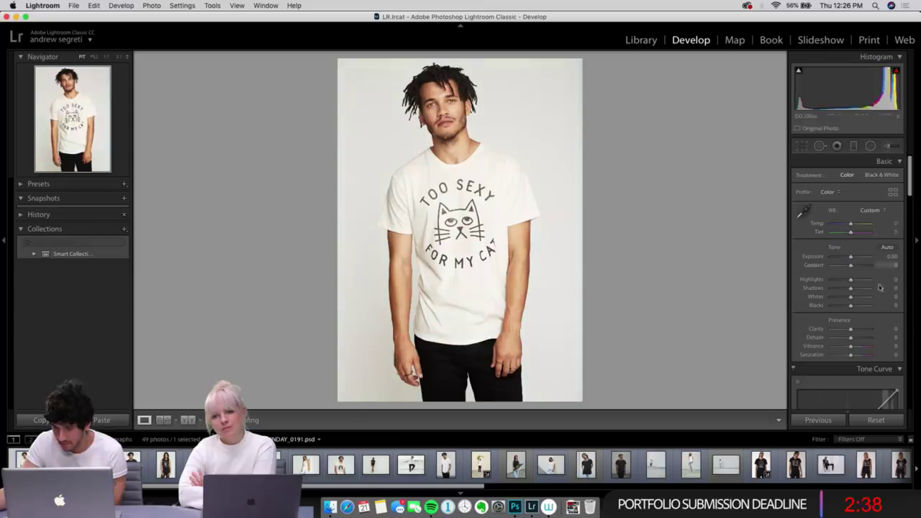
drag(909, 185, 856, 194)
scroll(856, 194, up, 3)
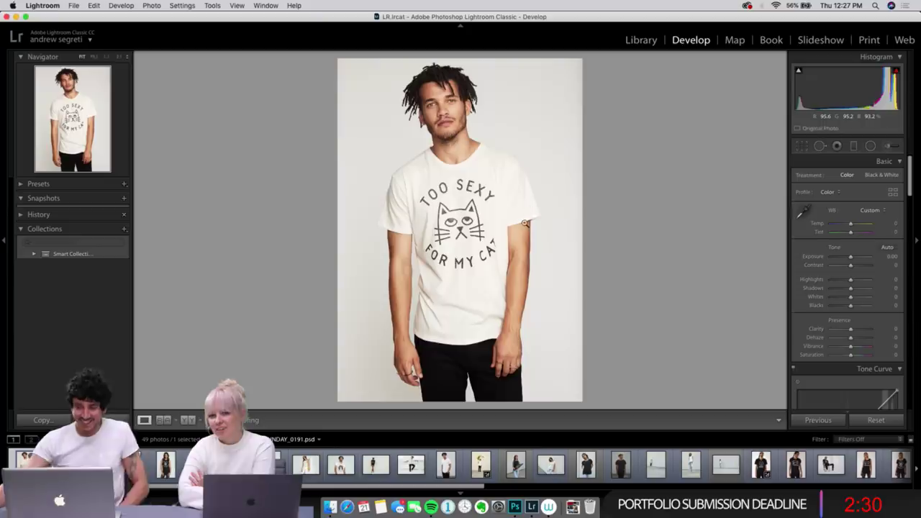
Step: Flip repeatedly between the white and black tee photos to compare the reset edit
key(backslash)
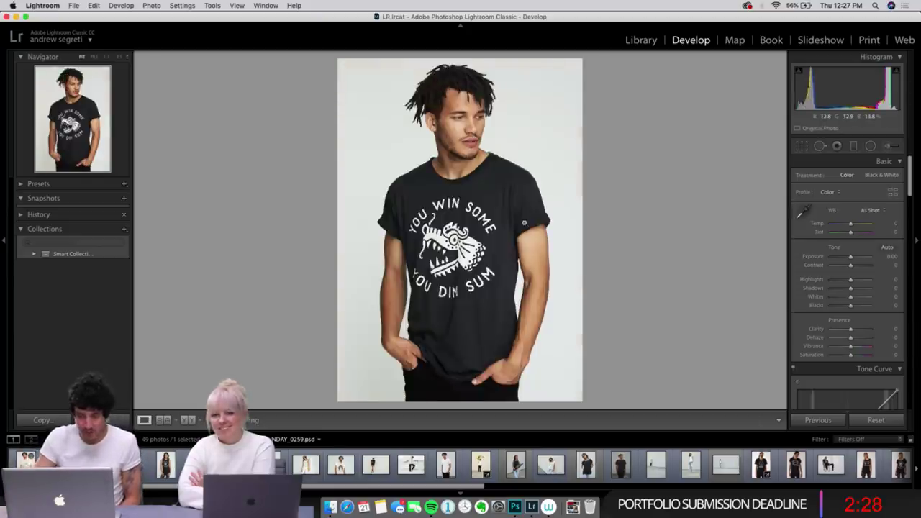
key(backslash)
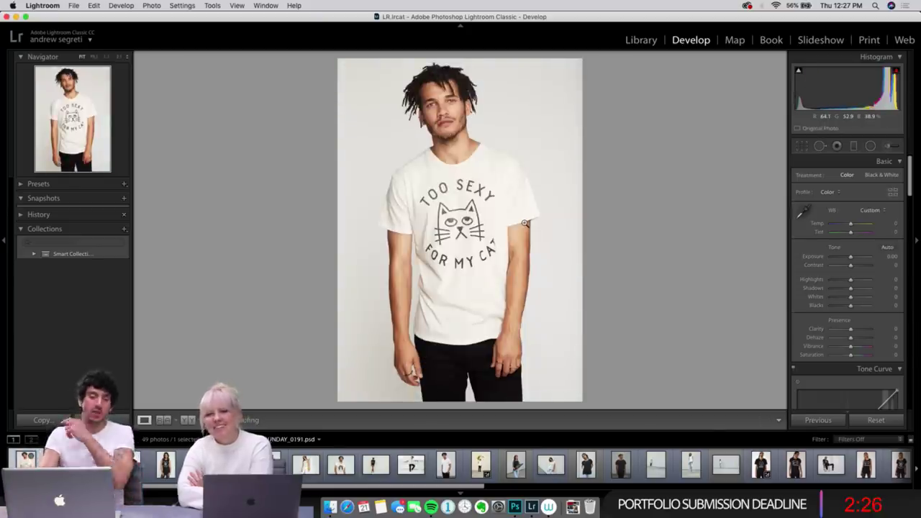
key(backslash)
key(backslash)
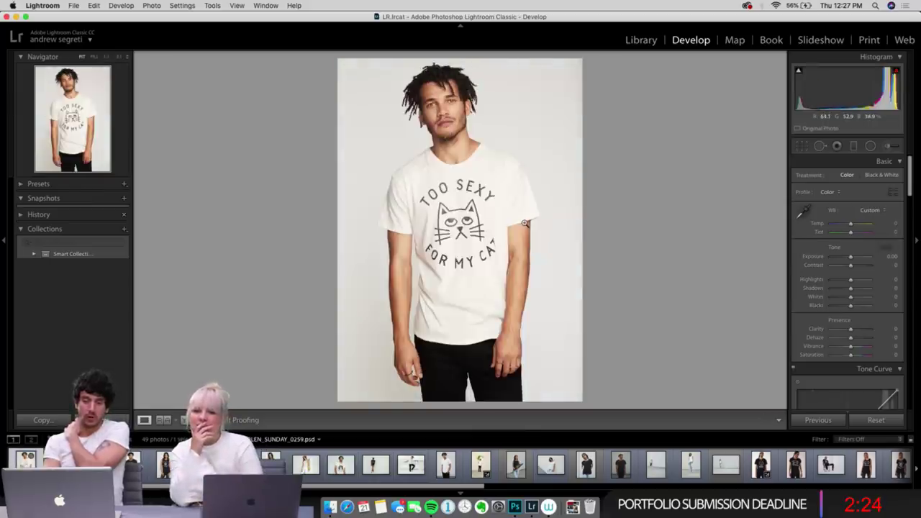
key(backslash)
key(backslash)
key(backslash)
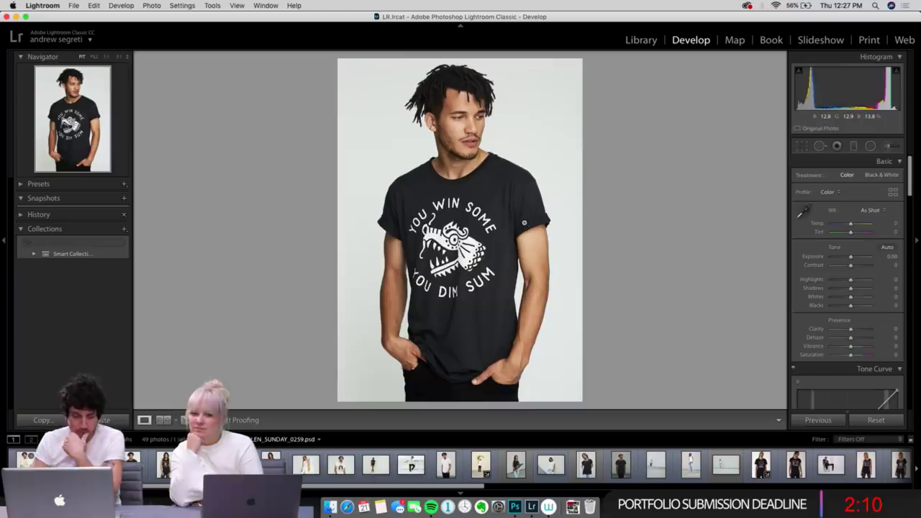
key(Left)
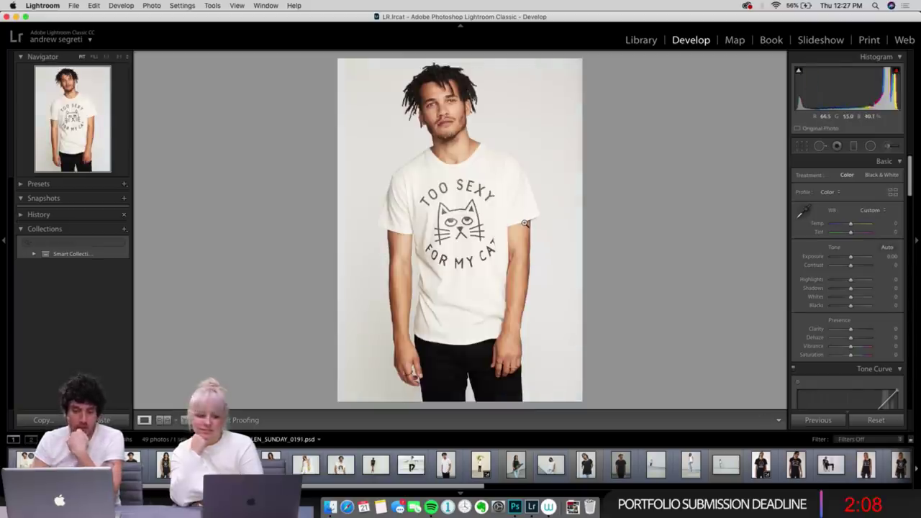
key(Right)
key(Left)
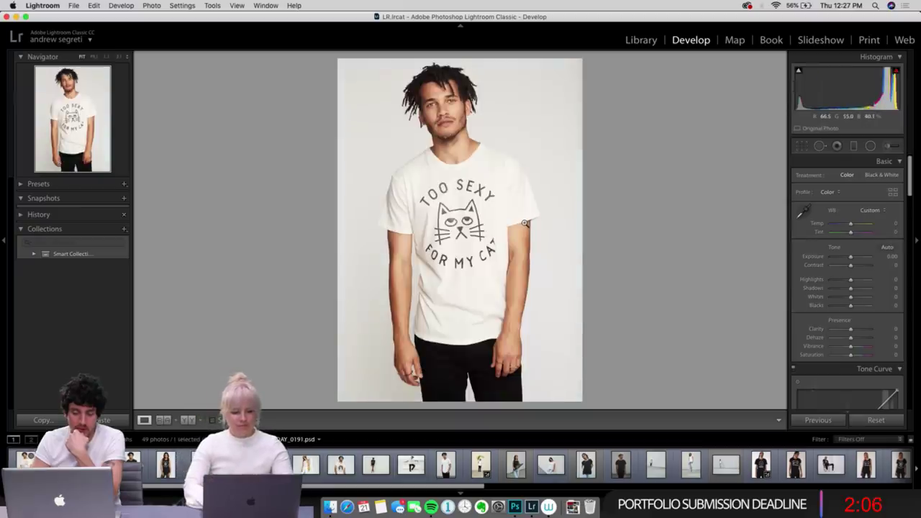
key(Right)
key(Left)
key(Left)
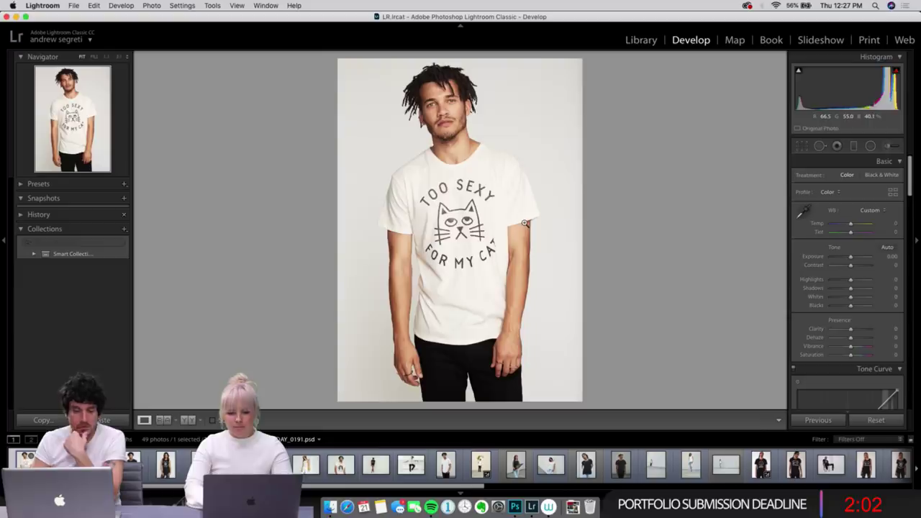
key(Right)
key(Left)
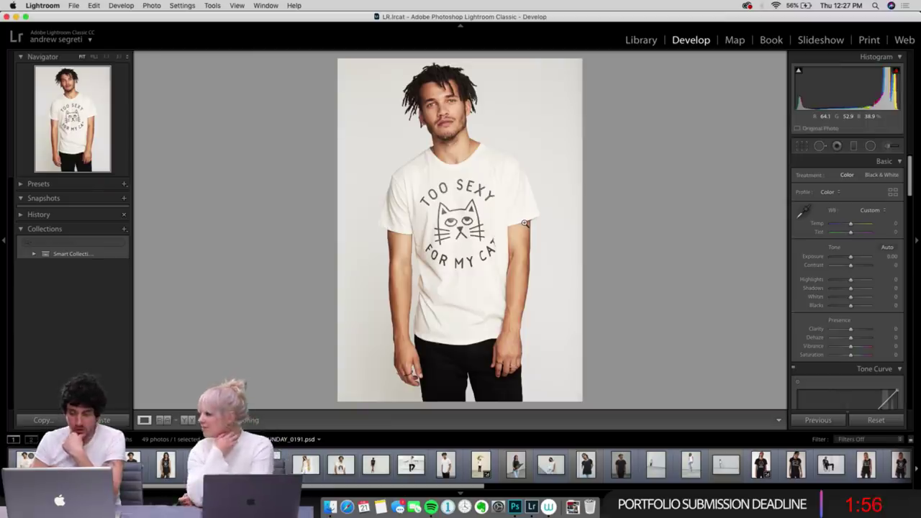
key(Right)
key(Left)
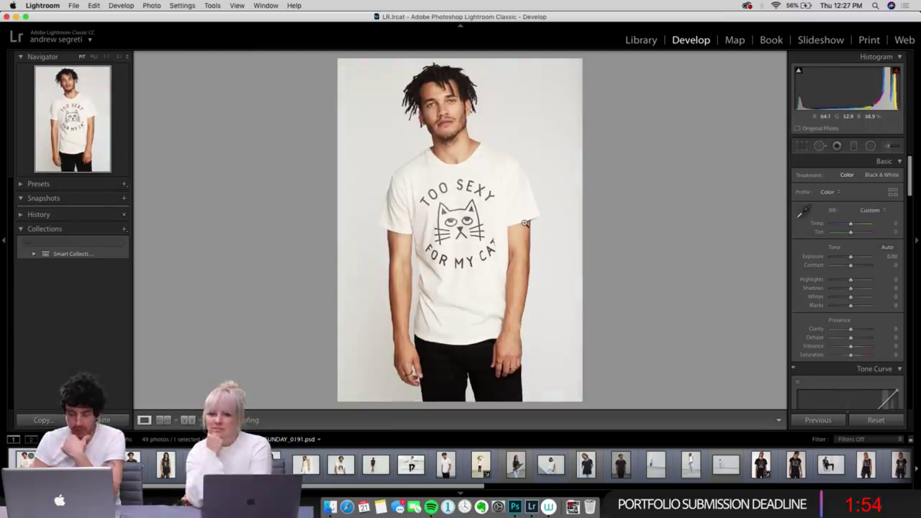
key(Right)
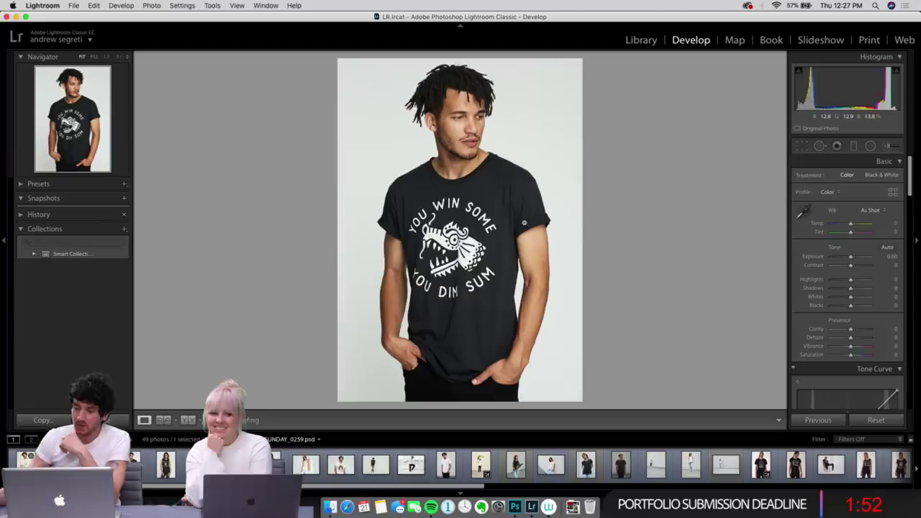
key(Left)
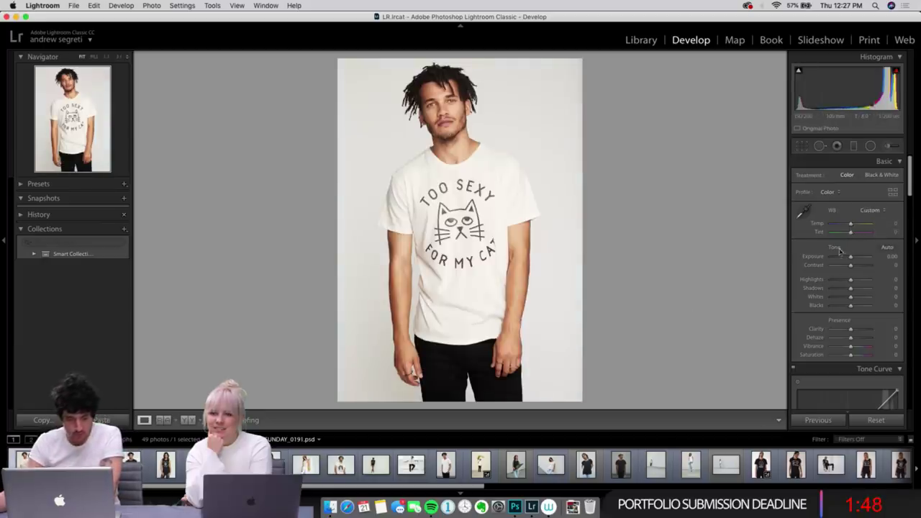
key(Right)
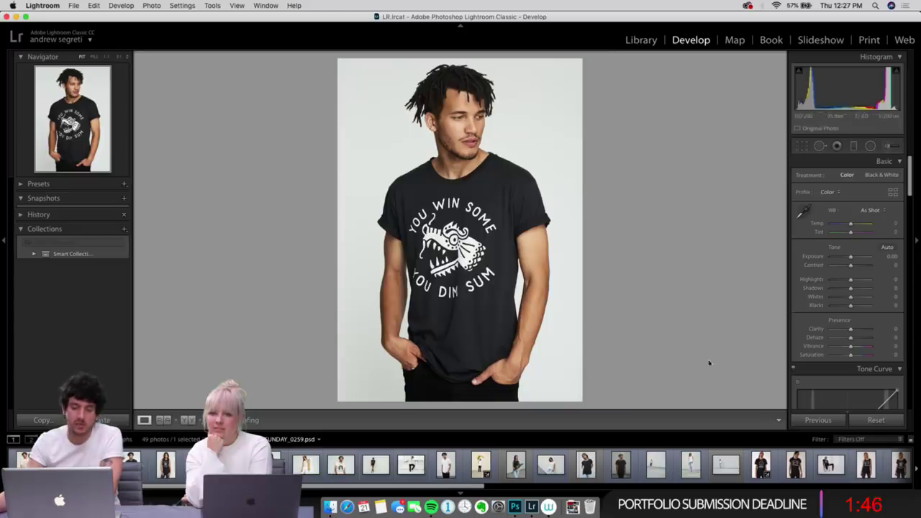
key(Left)
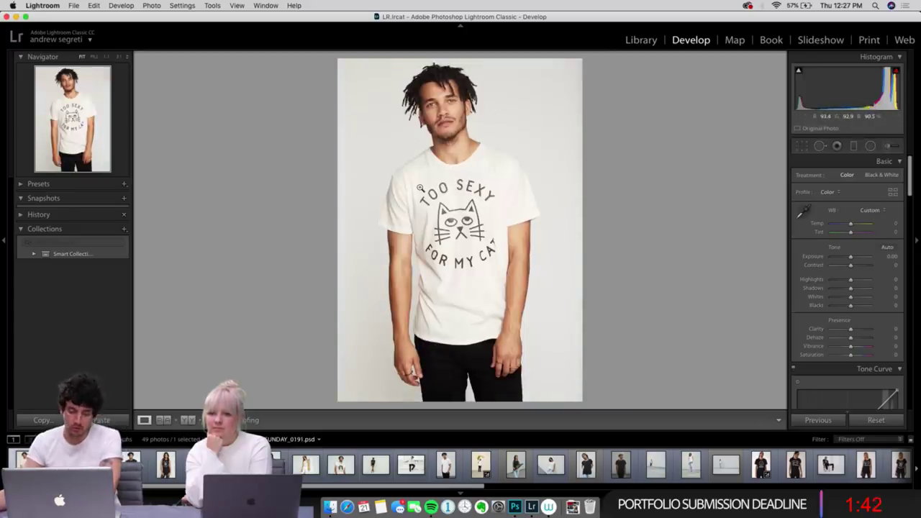
key(Right)
key(Left)
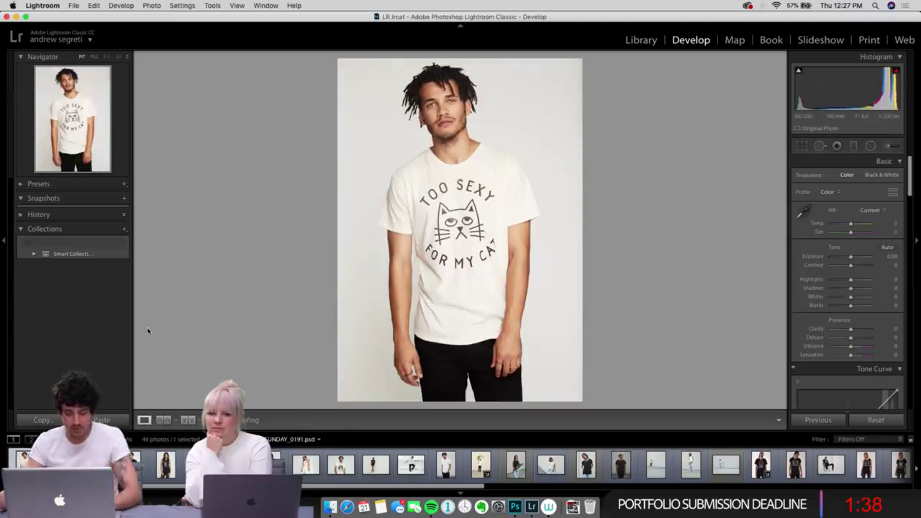
key(backslash)
Step: View both tee photos in Library Compare, make the black tee the main image, and return to Develop
key(e)
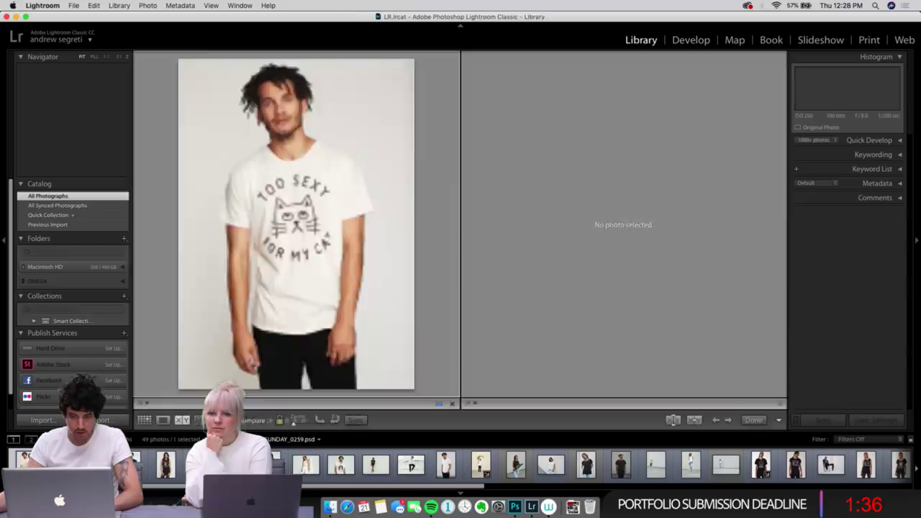
key(Left)
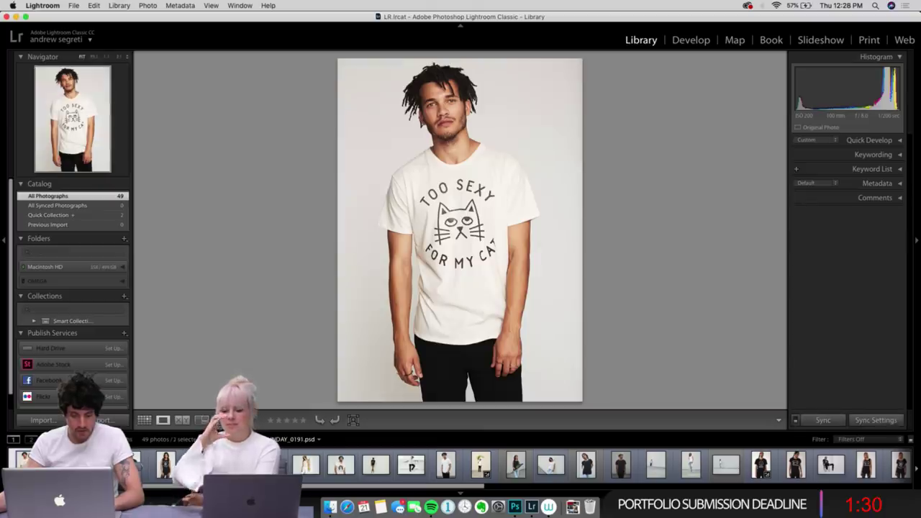
key(c)
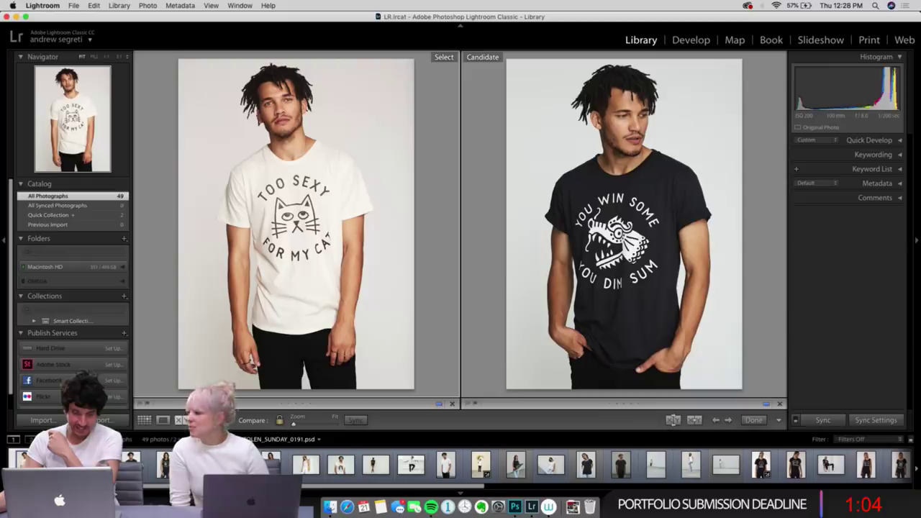
click(672, 419)
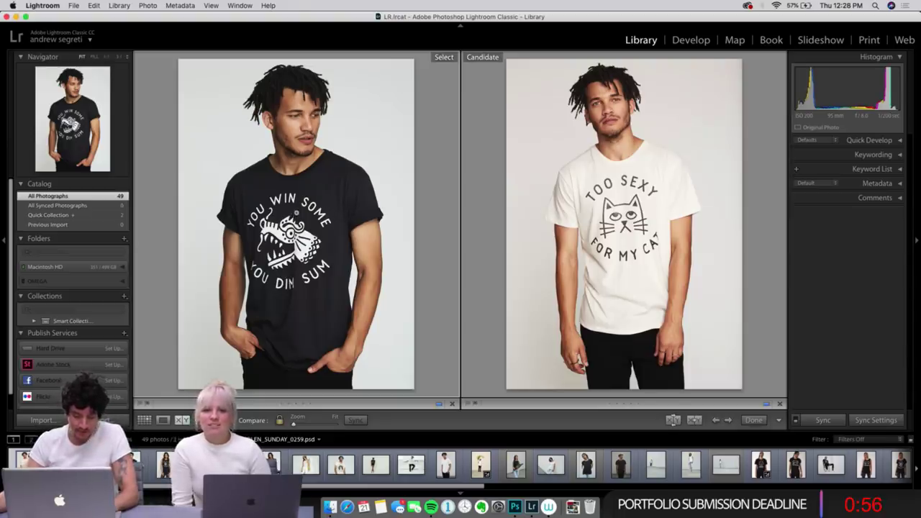
key(d)
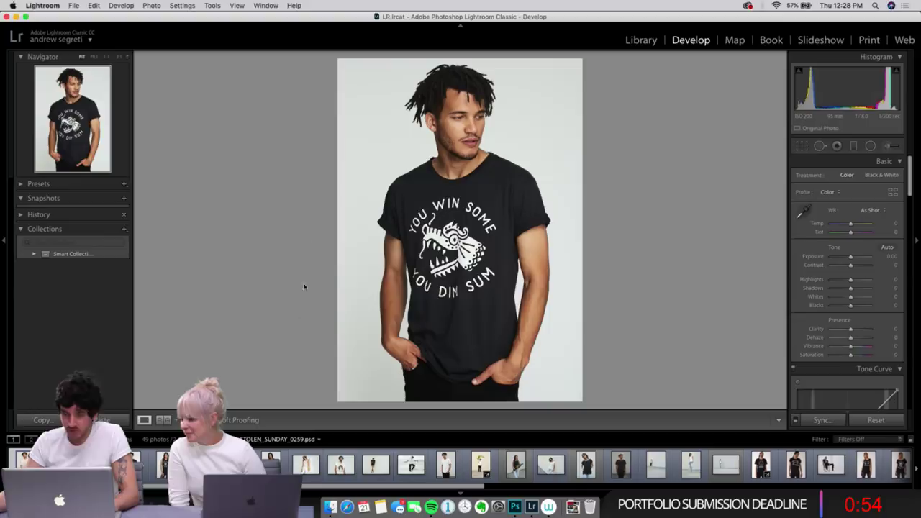
Step: Flip back and forth between the white Too Sexy and black You Win Some tee photos, ending on the black one
key(Right)
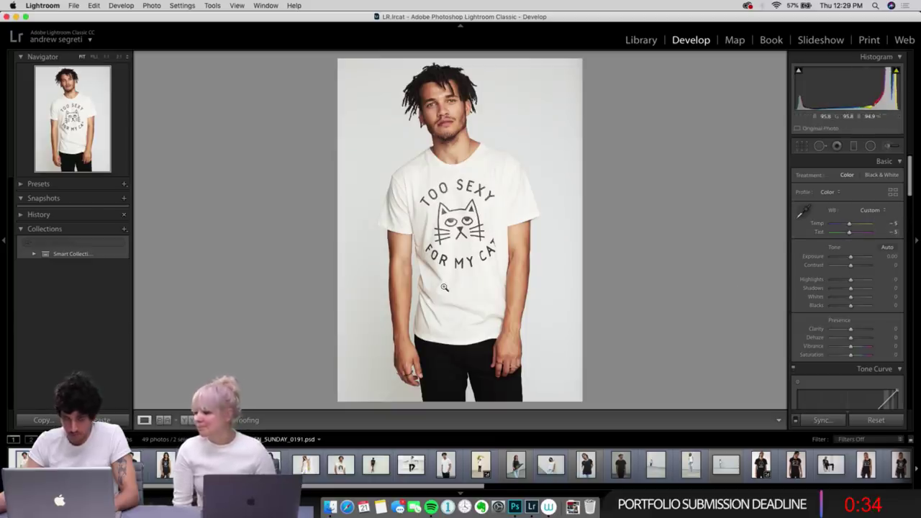
key(Right)
key(Left)
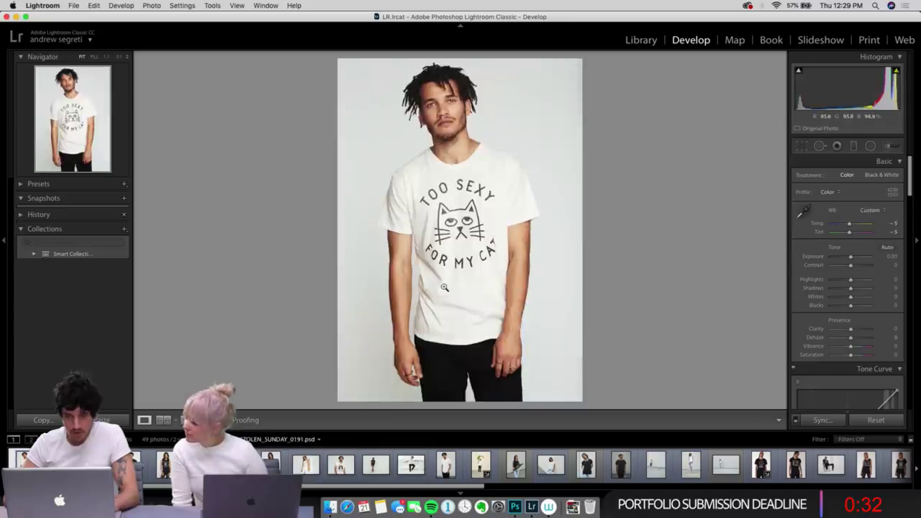
key(Right)
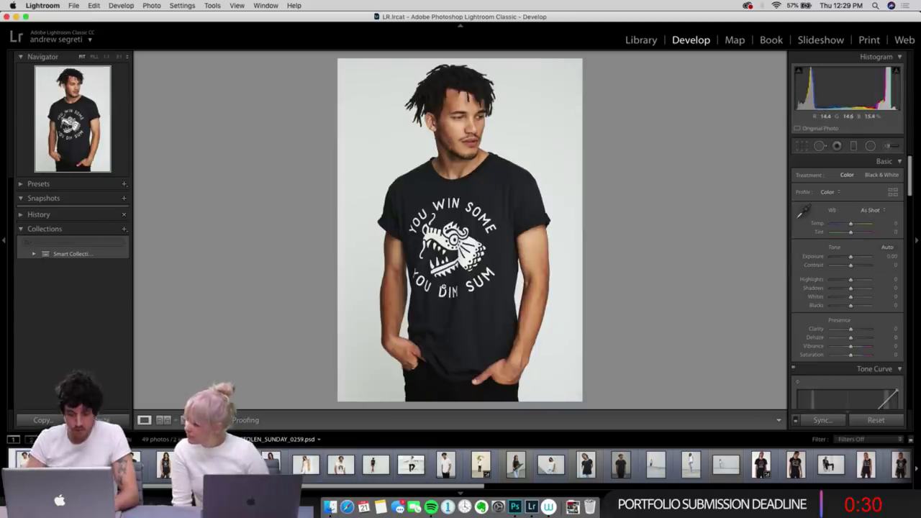
key(Left)
key(Right)
key(Left)
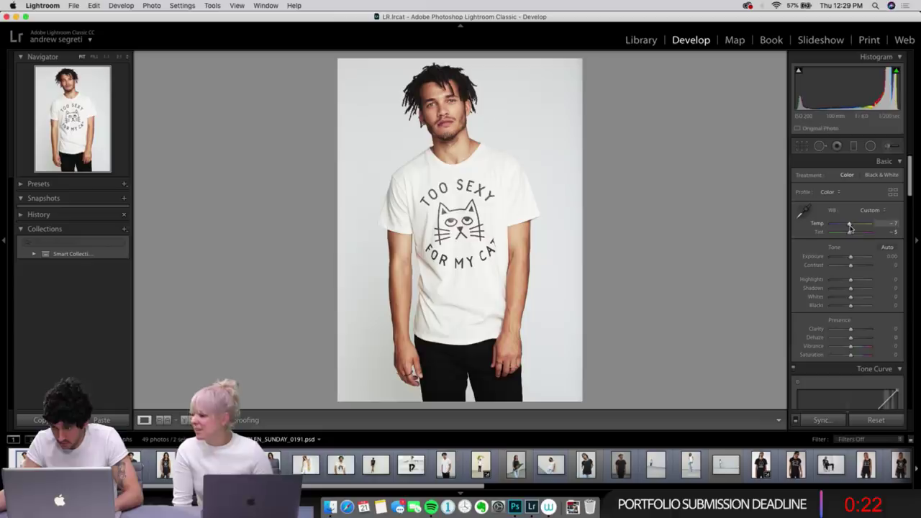
key(Right)
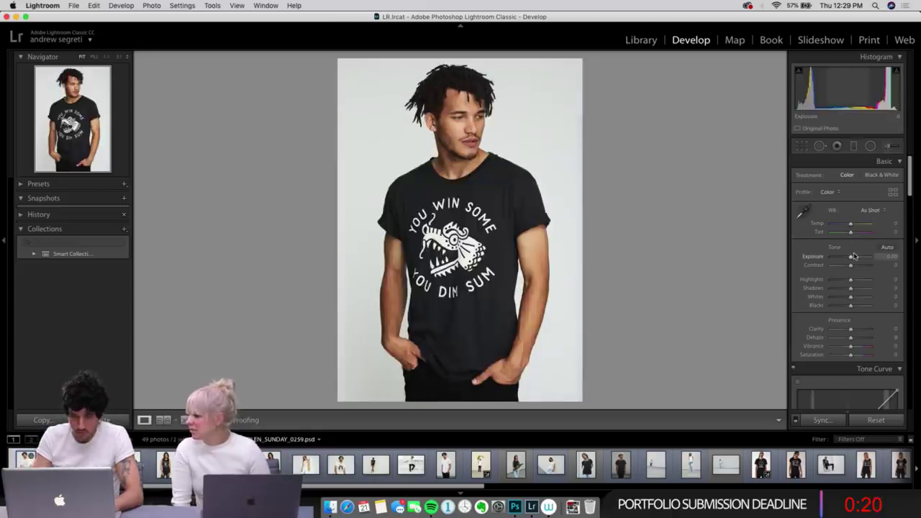
key(Left)
key(Right)
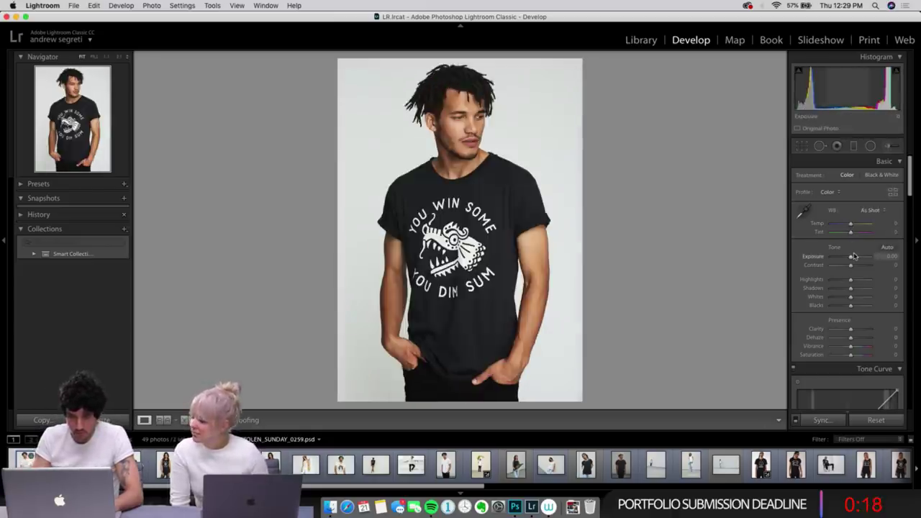
key(Left)
key(Right)
key(Left)
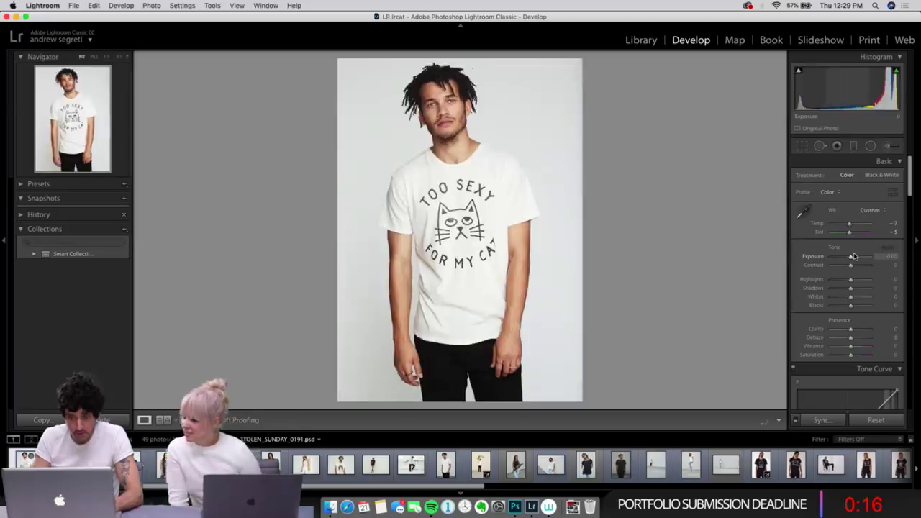
key(Right)
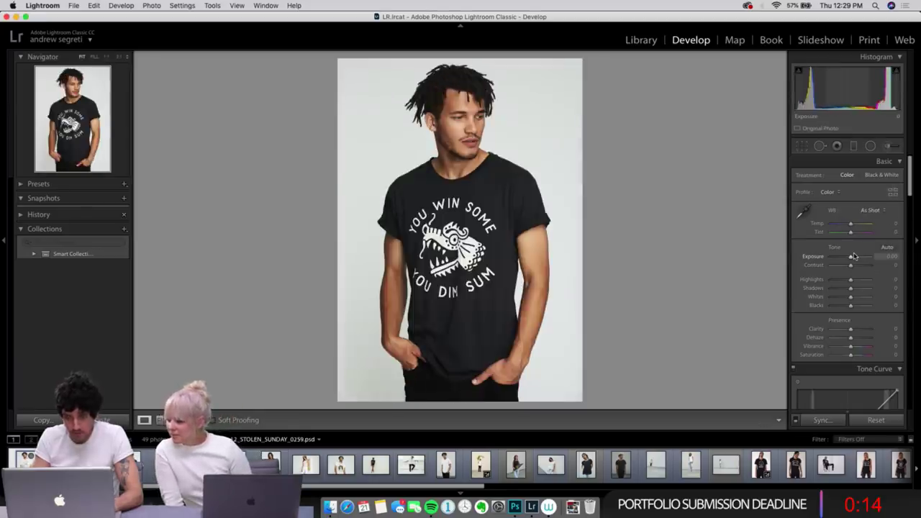
key(Left)
key(Right)
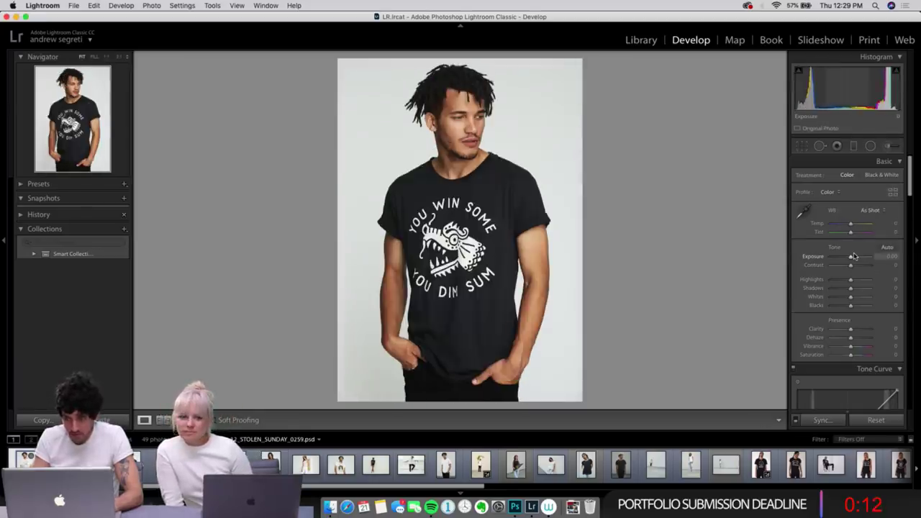
key(Left)
key(Right)
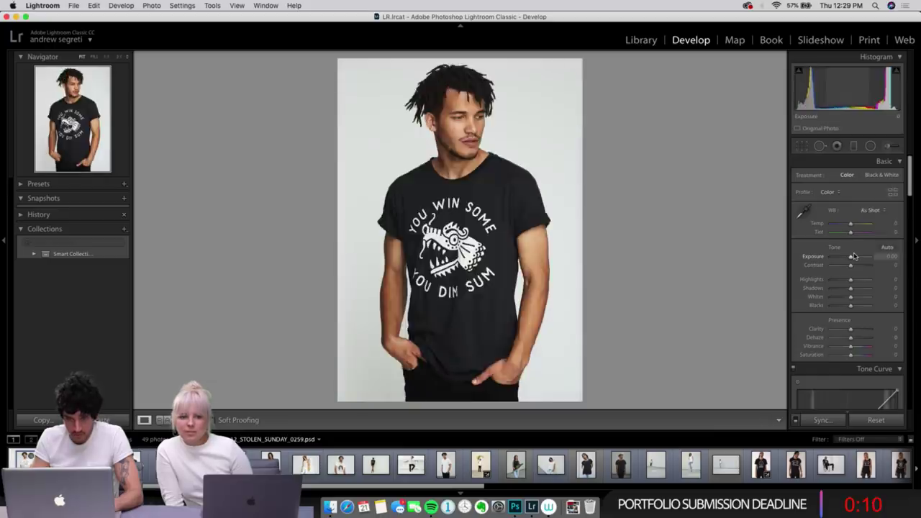
key(Left)
key(Right)
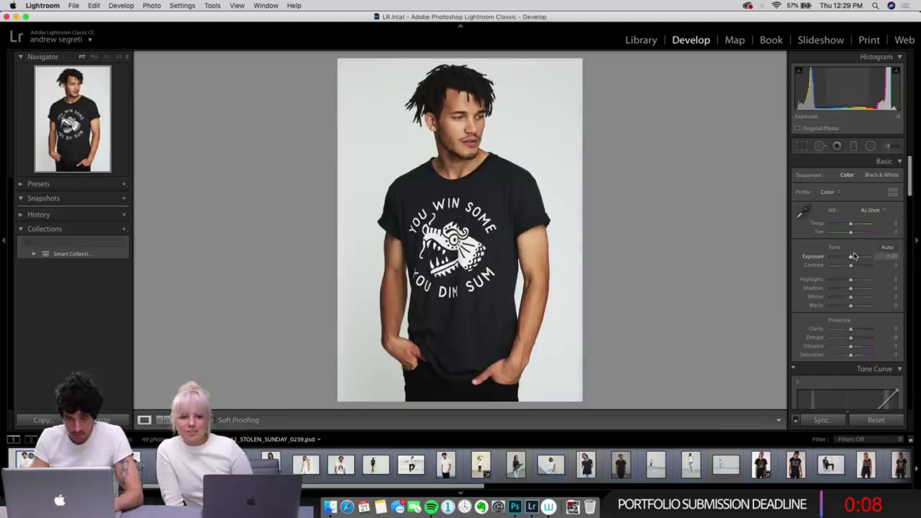
key(Left)
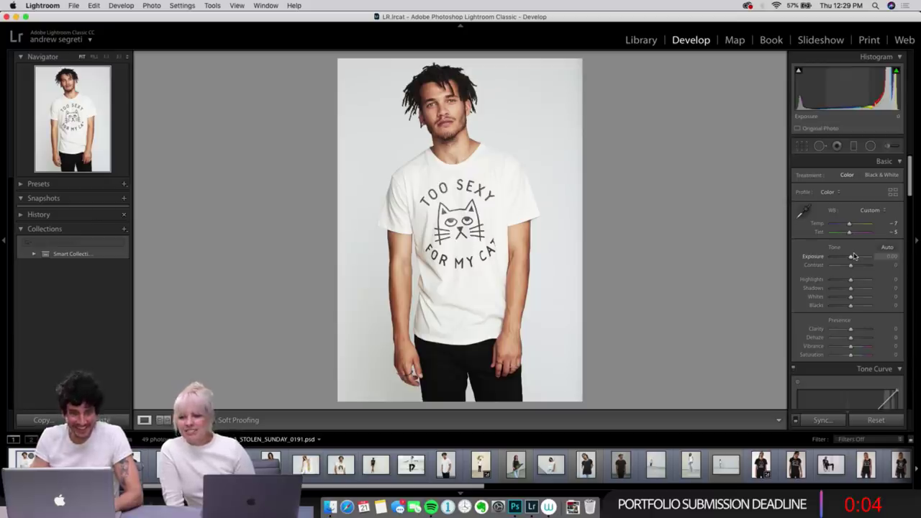
key(Right)
key(Left)
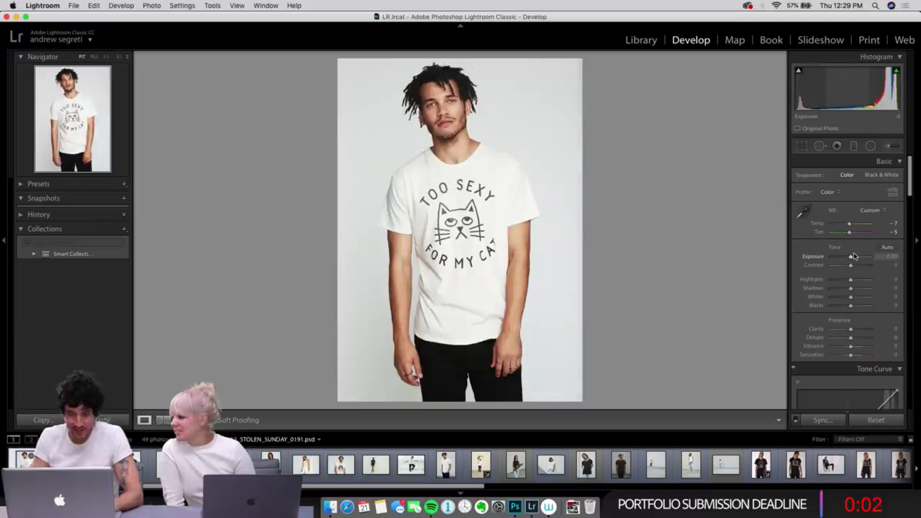
key(Right)
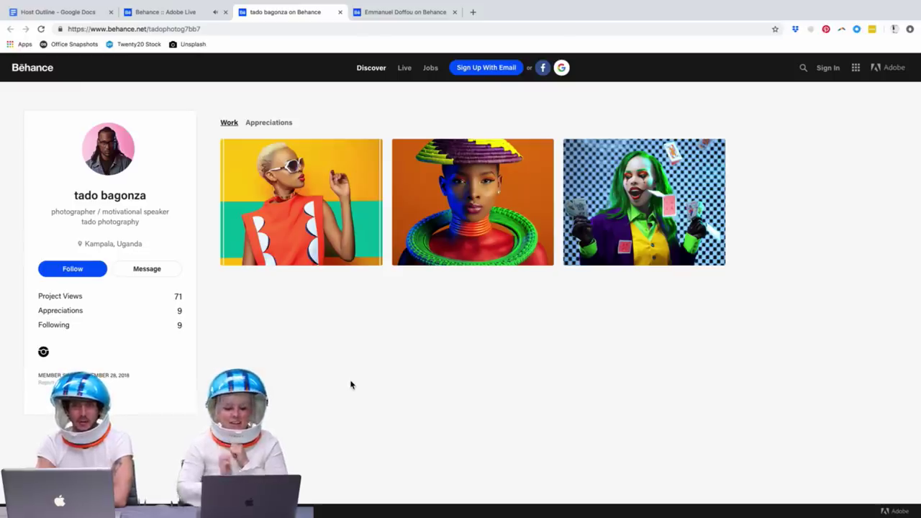
Step: Open the High Fashion Studio Portraits project, scroll through it, and close it
click(293, 205)
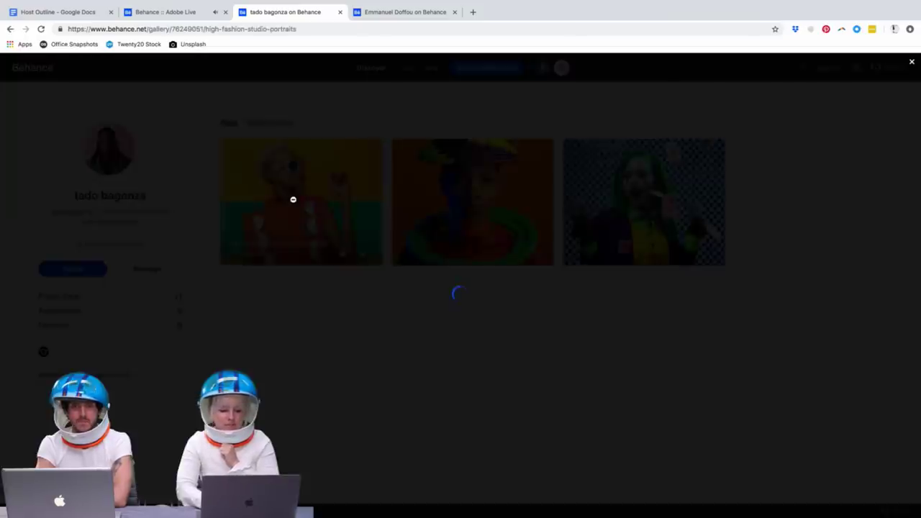
scroll(439, 299, down, 6)
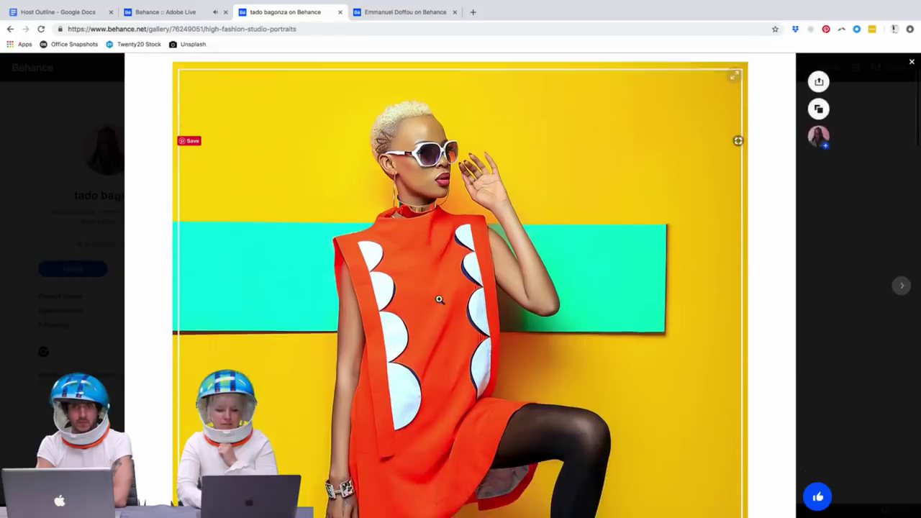
scroll(438, 298, down, 3)
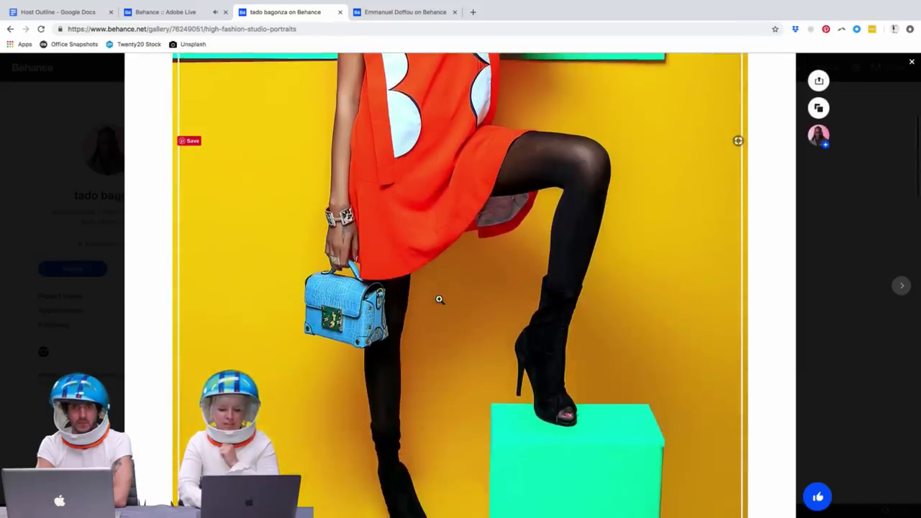
scroll(439, 299, down, 3)
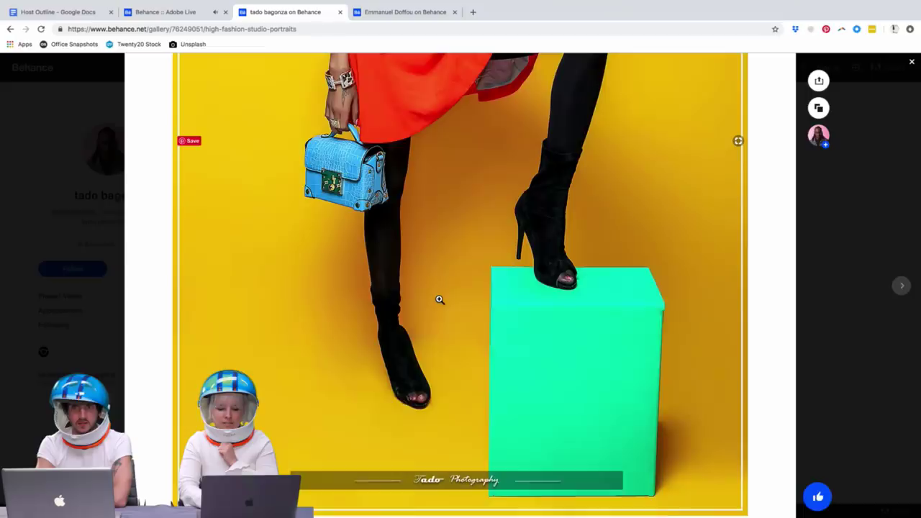
scroll(439, 298, up, 3)
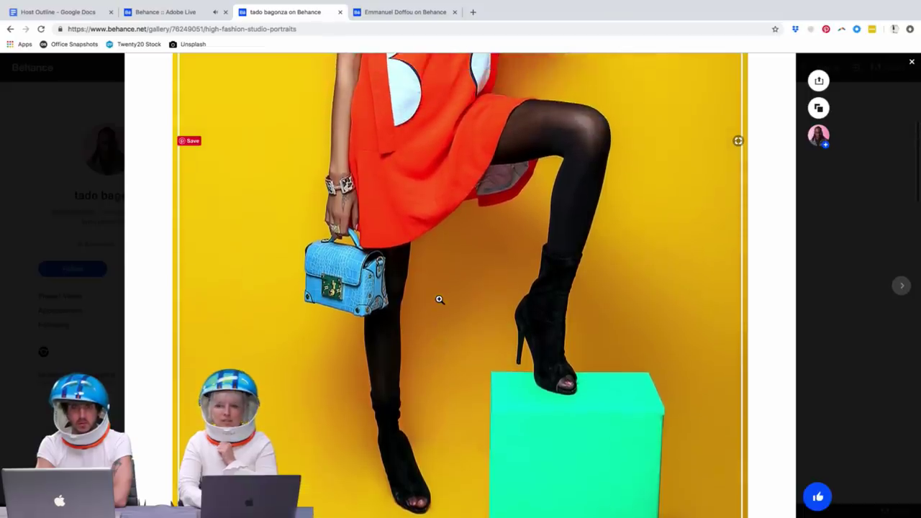
scroll(439, 299, up, 2)
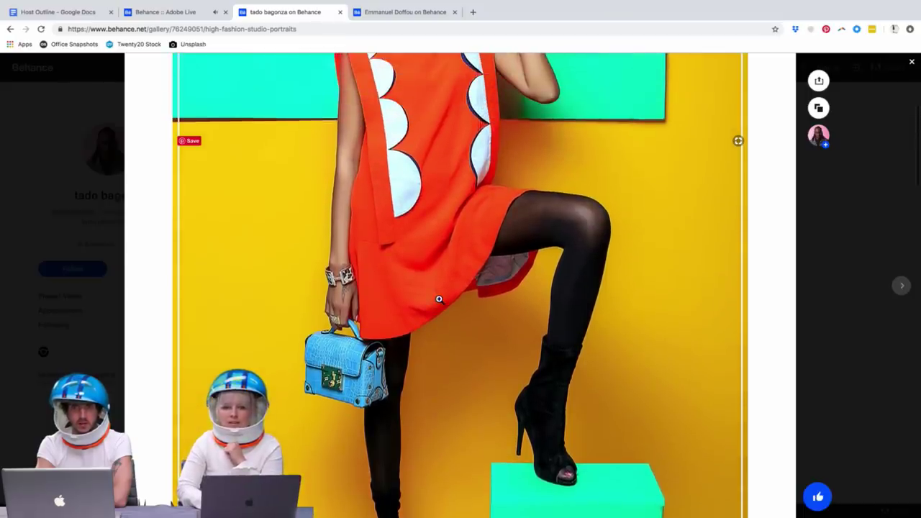
scroll(439, 299, up, 5)
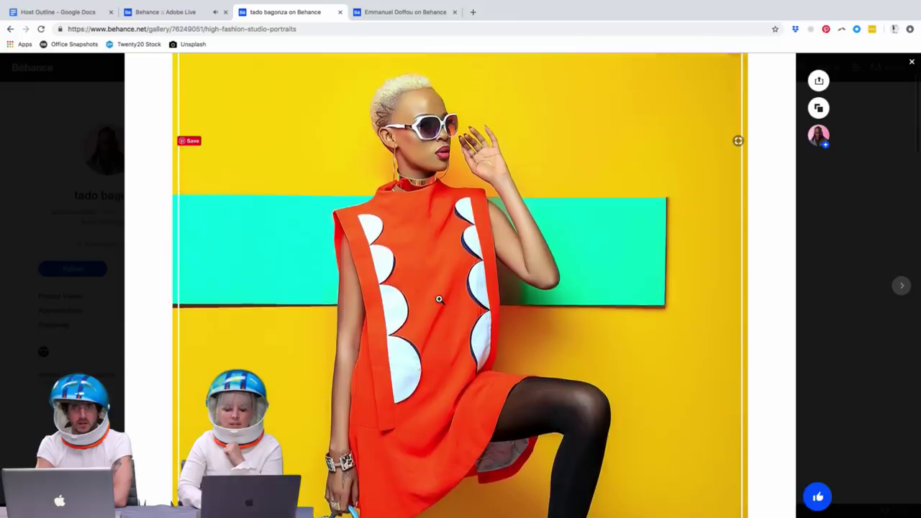
scroll(439, 298, up, 1)
scroll(439, 298, up, 3)
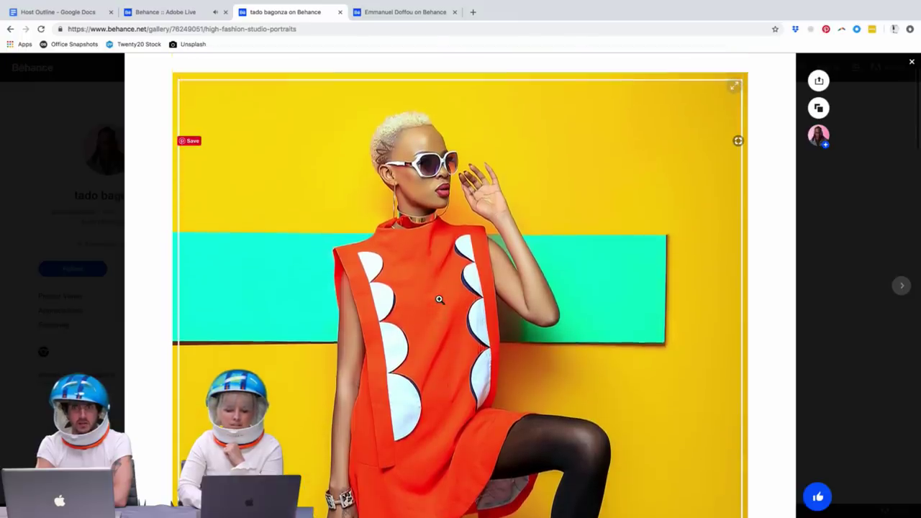
scroll(439, 299, up, 1)
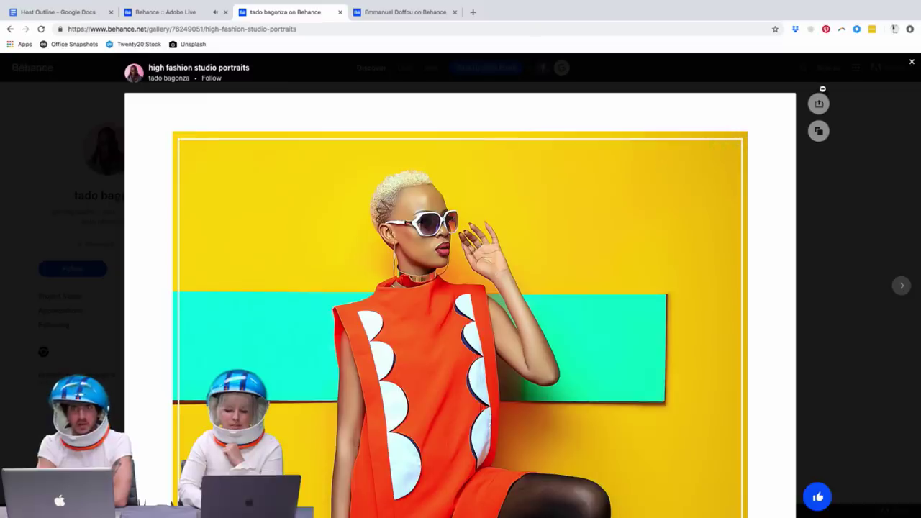
click(911, 65)
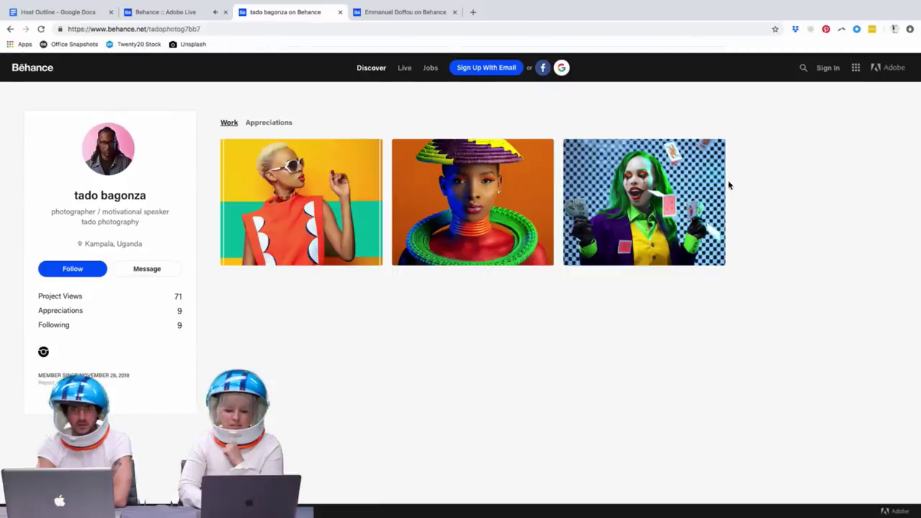
Step: Reopen the project and scroll down through the orange-dress image
click(317, 180)
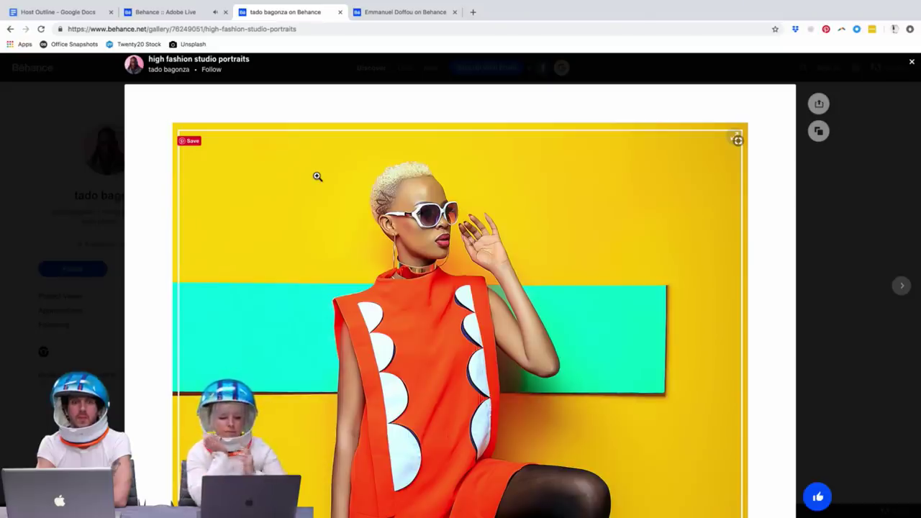
scroll(317, 176, down, 1)
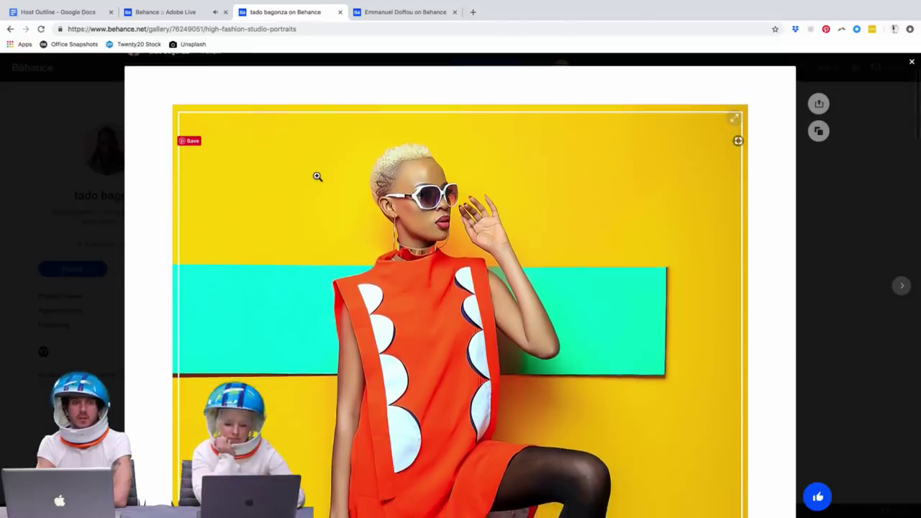
scroll(317, 176, down, 1)
scroll(317, 177, down, 1)
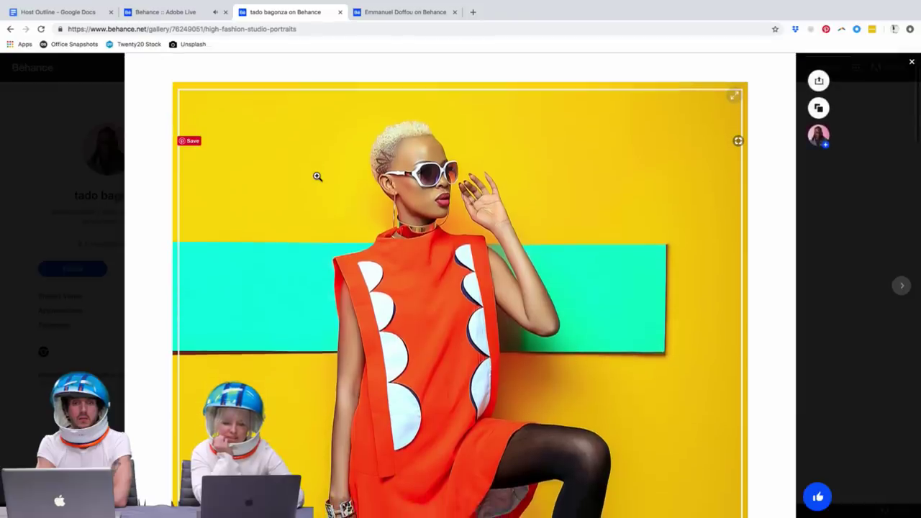
scroll(317, 177, down, 4)
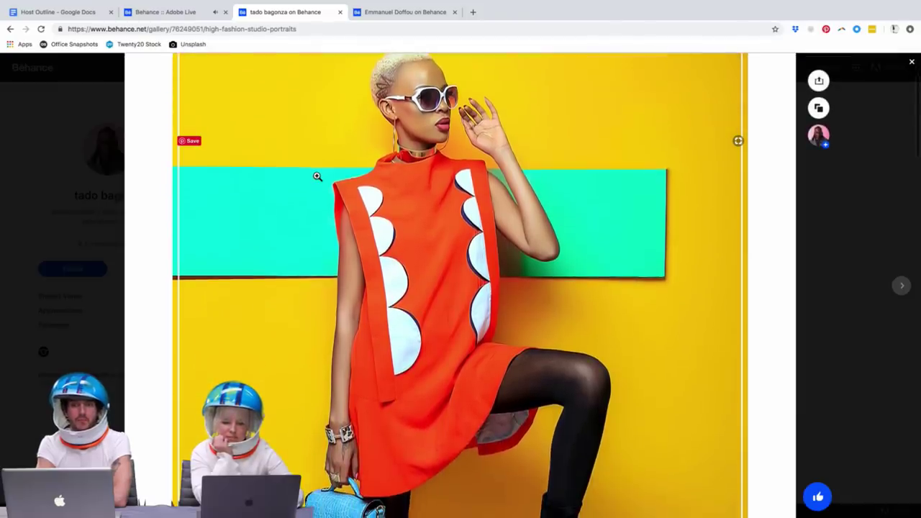
scroll(317, 176, down, 3)
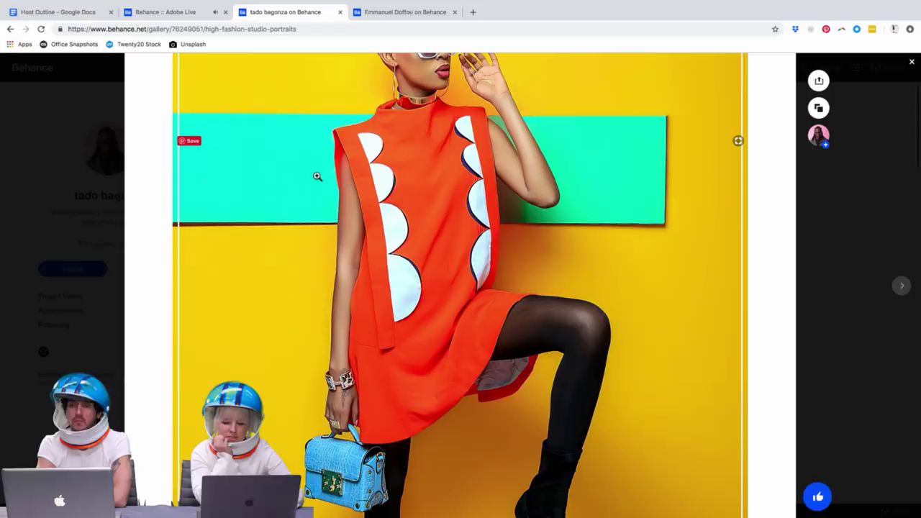
scroll(317, 175, down, 4)
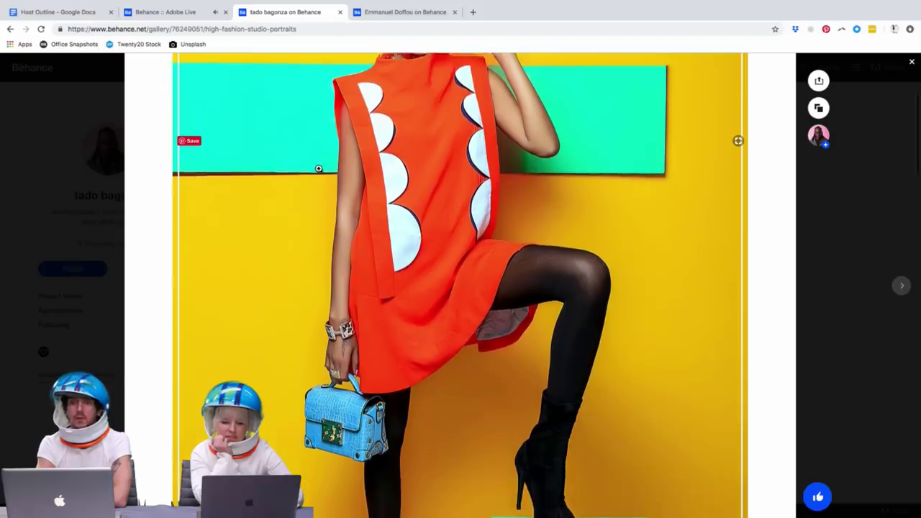
scroll(319, 169, down, 2)
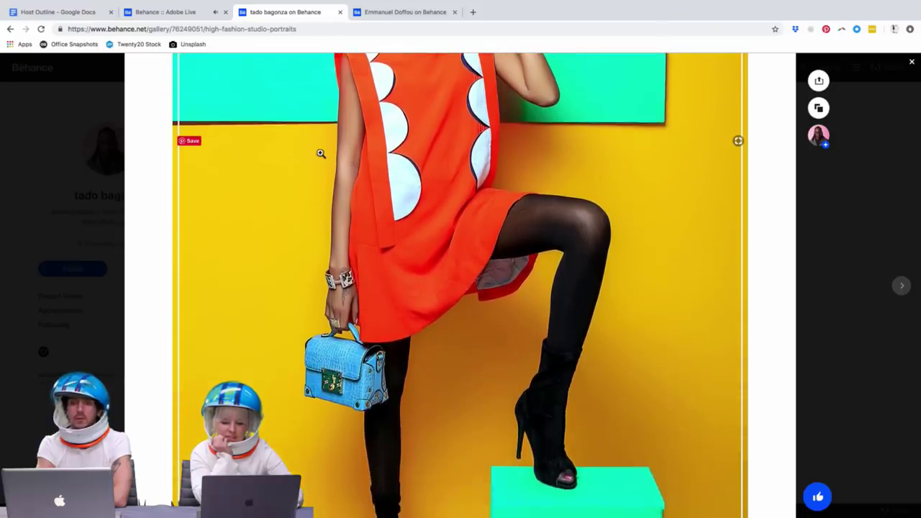
scroll(321, 153, down, 1)
scroll(294, 268, down, 2)
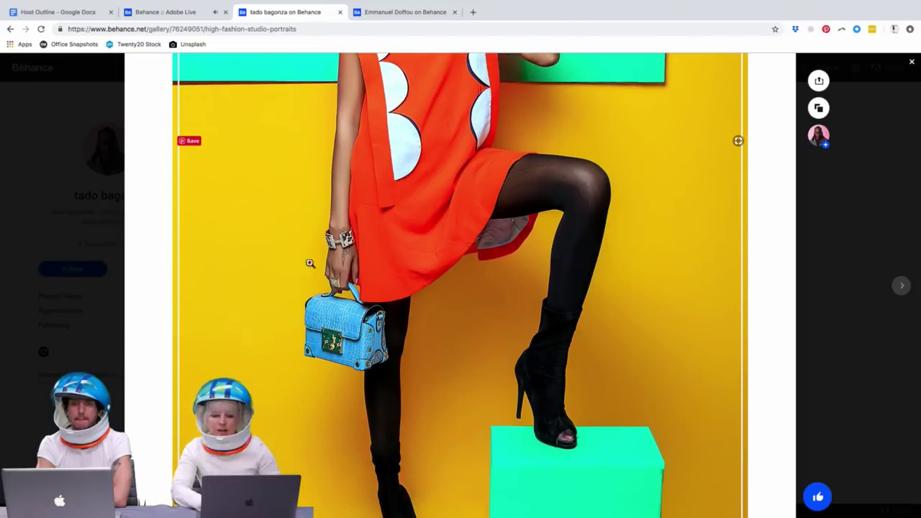
Step: Enlarge the first portrait to full size, then return it to the fitted view
click(432, 232)
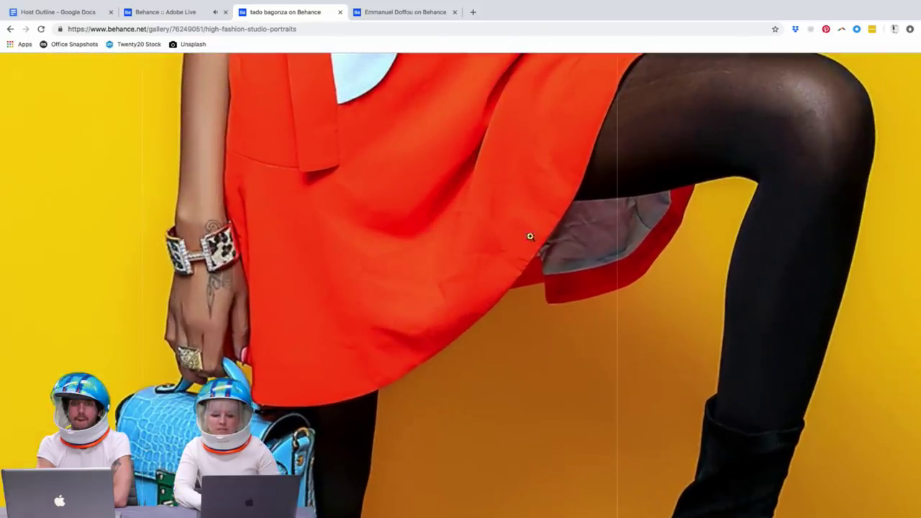
click(624, 206)
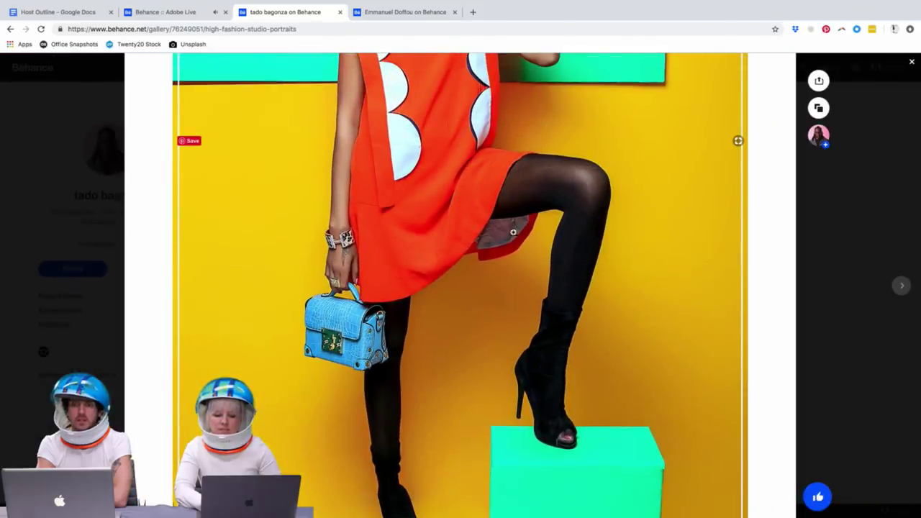
scroll(513, 231, up, 2)
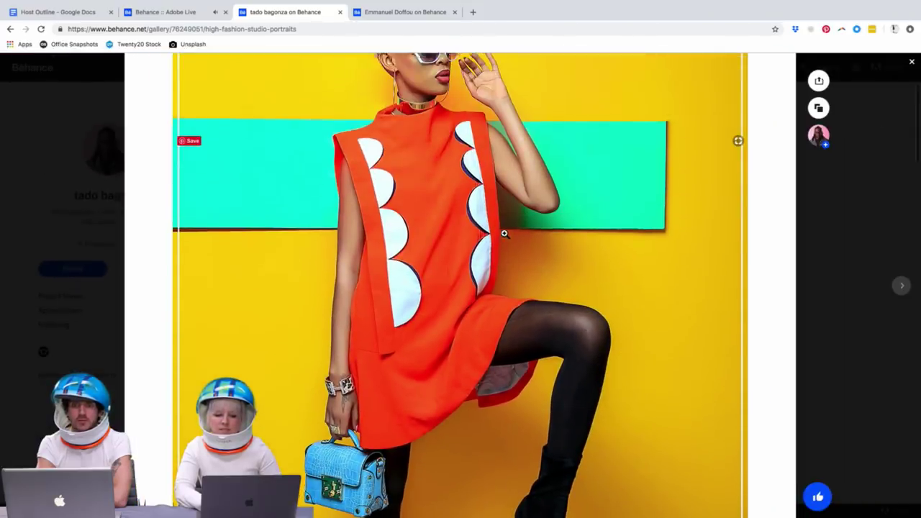
scroll(504, 233, up, 1)
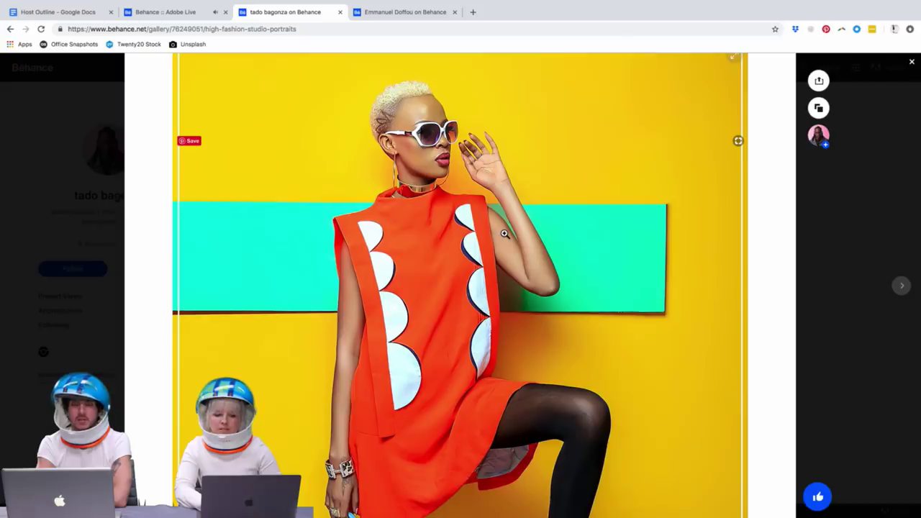
Step: Scroll to the next portrait and enlarge it on the model's face and white sunglasses
scroll(504, 233, down, 2)
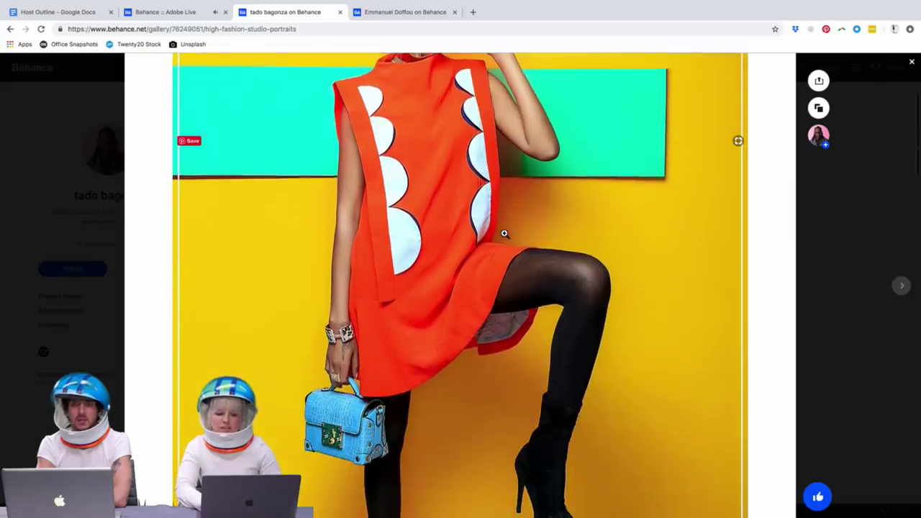
scroll(504, 233, down, 3)
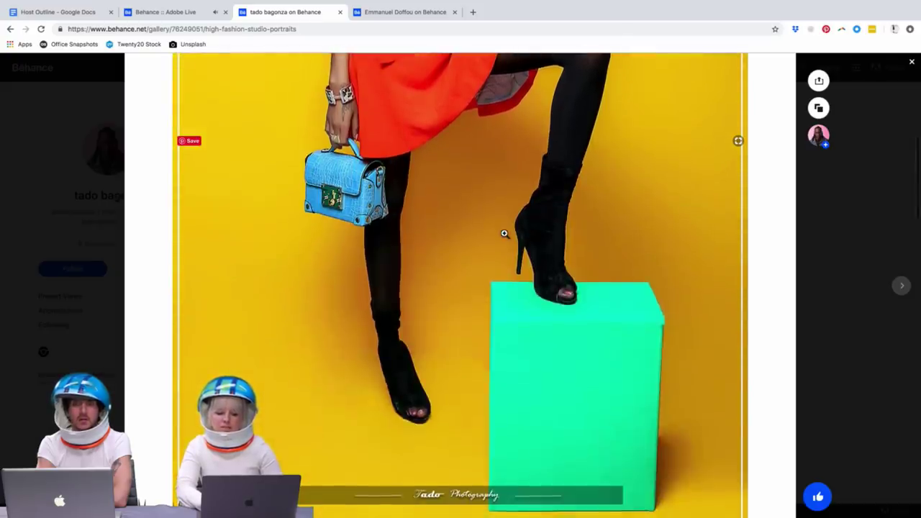
scroll(505, 233, down, 5)
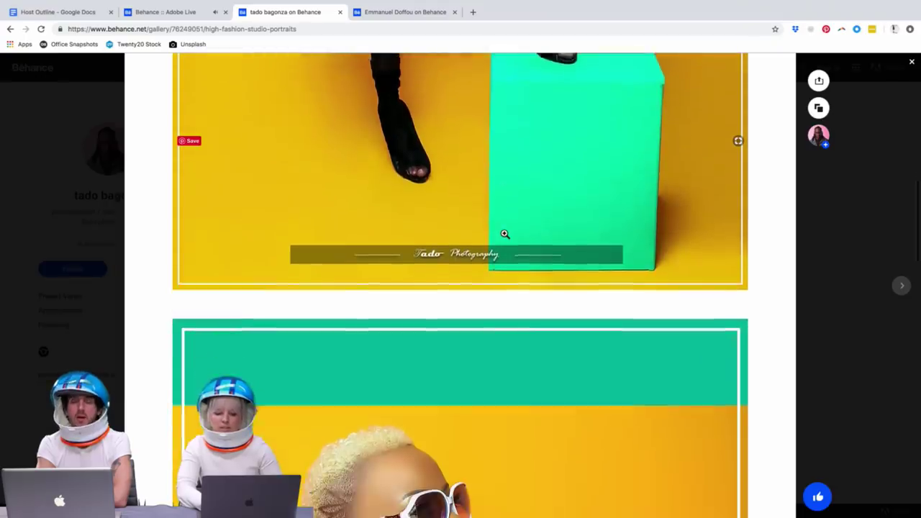
scroll(504, 233, down, 2)
scroll(505, 233, down, 1)
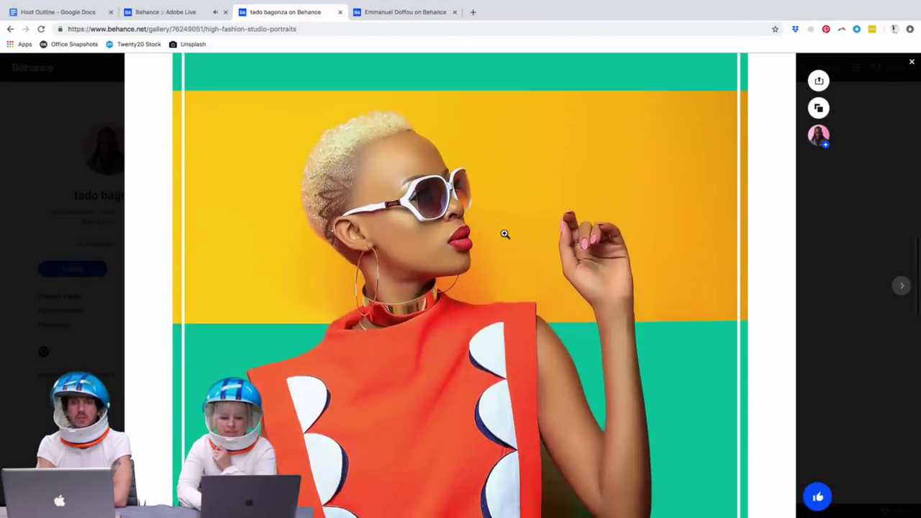
scroll(504, 233, down, 1)
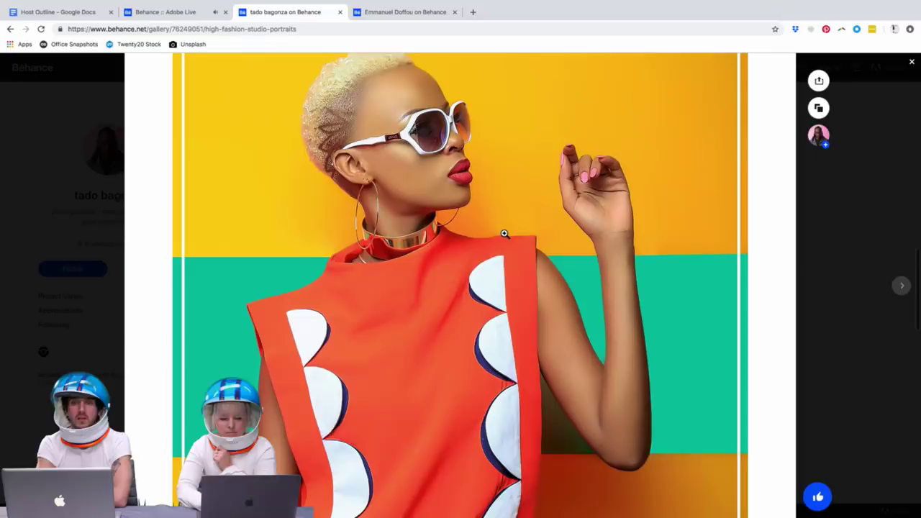
scroll(464, 205, down, 1)
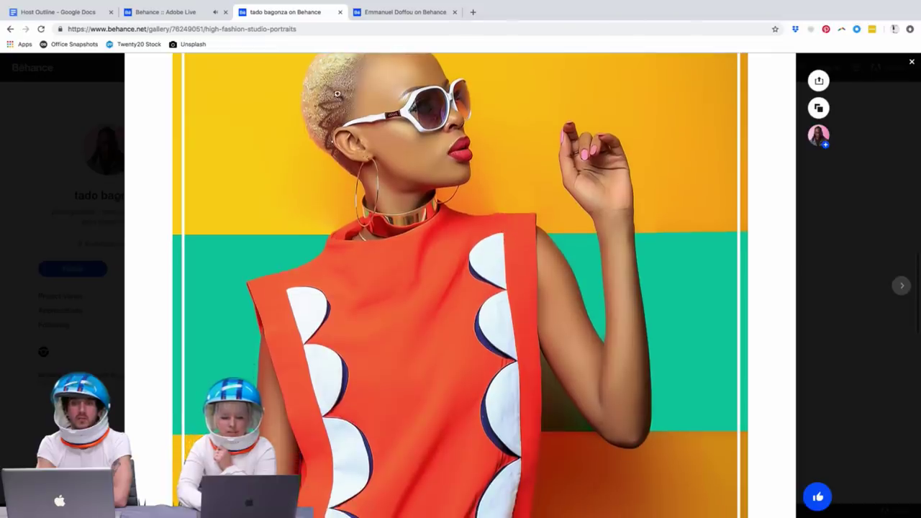
click(310, 143)
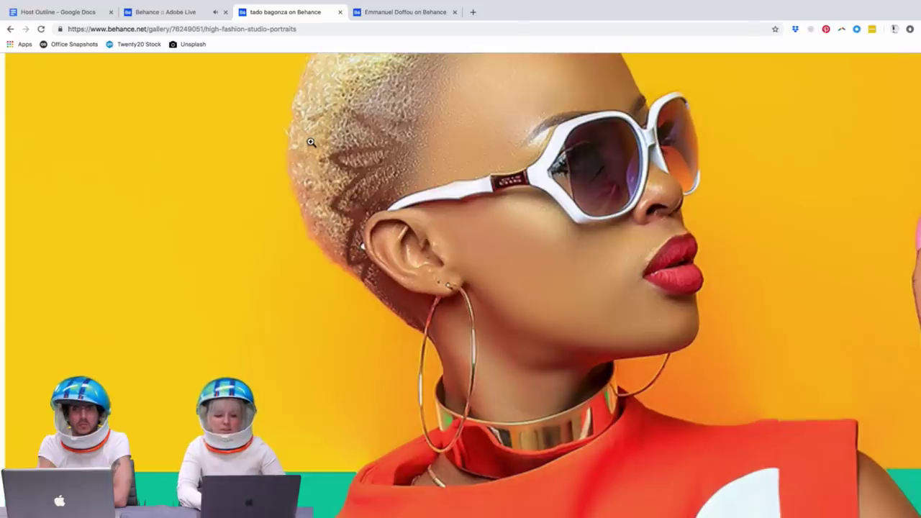
Step: Shrink the sunglasses close-up back to fitted size and scroll through the project images
click(311, 142)
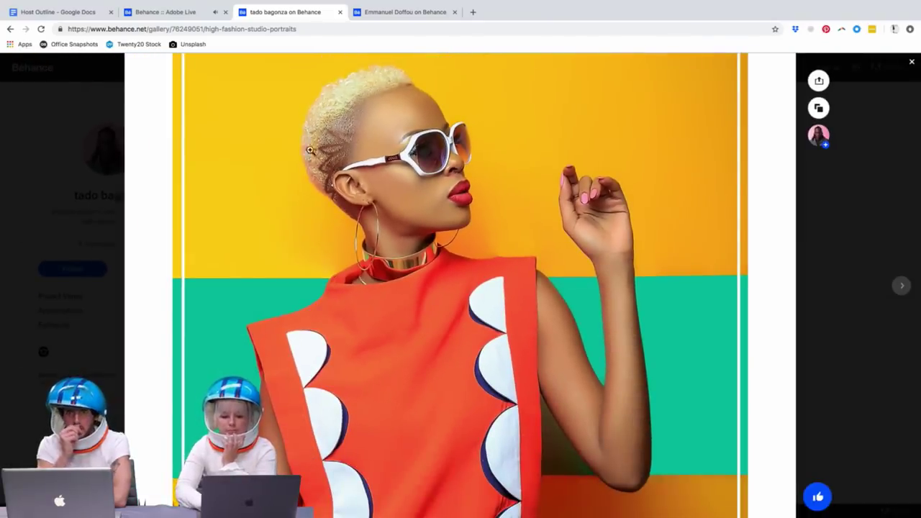
scroll(281, 264, down, 3)
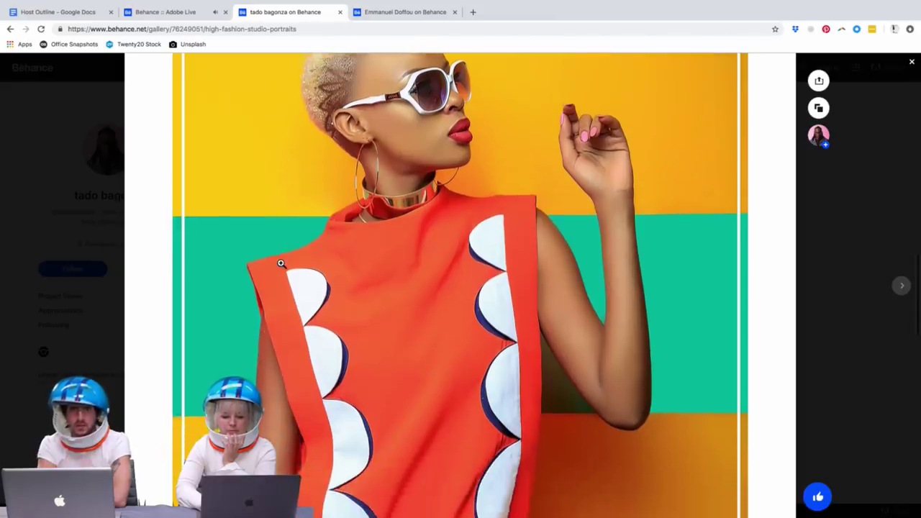
scroll(281, 263, down, 3)
scroll(282, 264, down, 1)
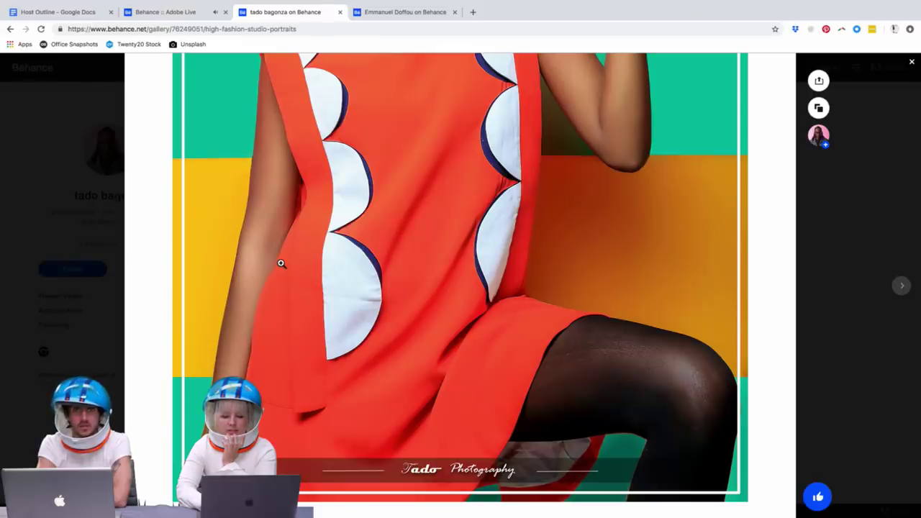
scroll(281, 264, down, 1)
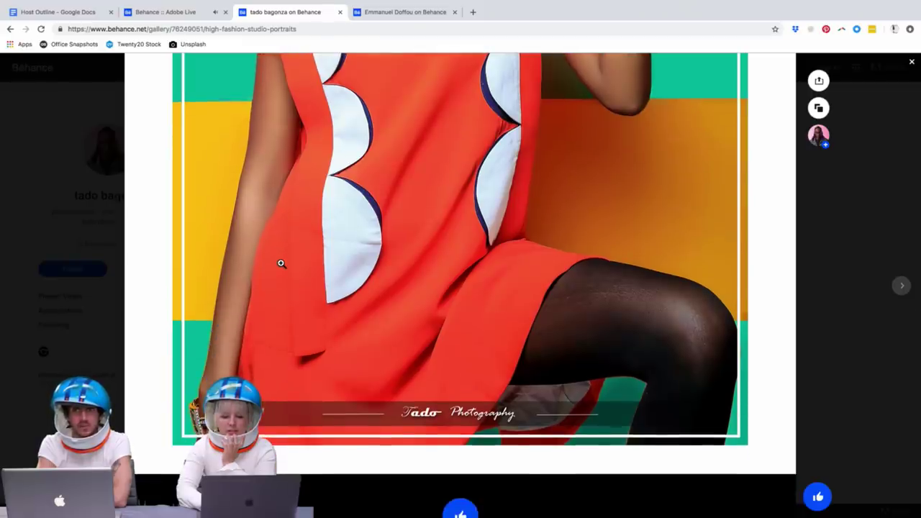
scroll(281, 263, up, 5)
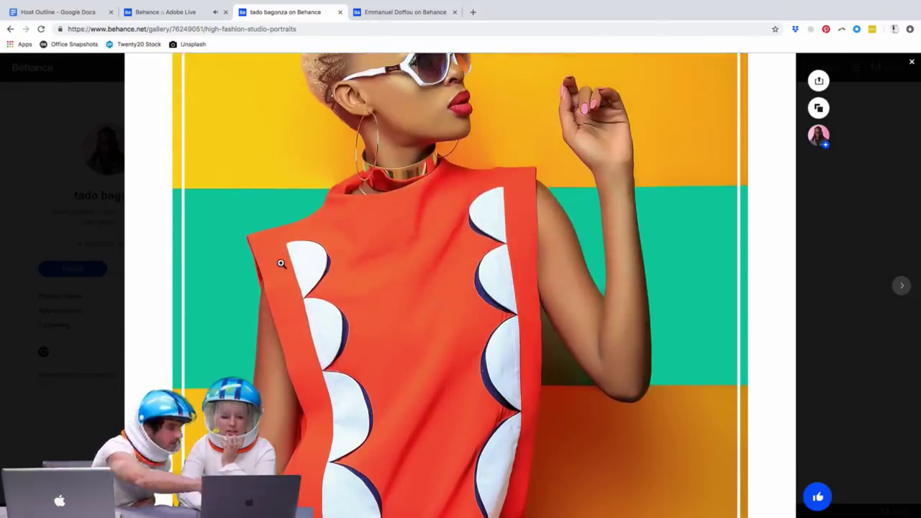
scroll(282, 263, up, 1)
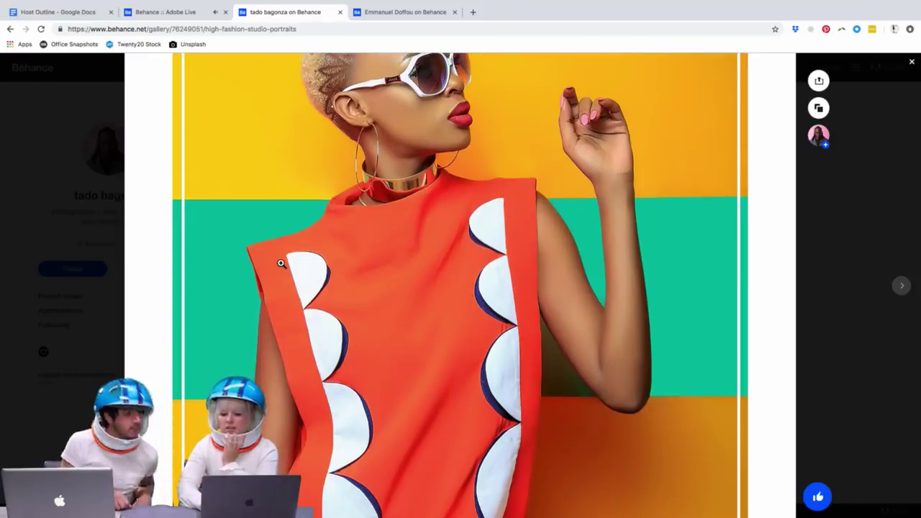
scroll(281, 263, down, 1)
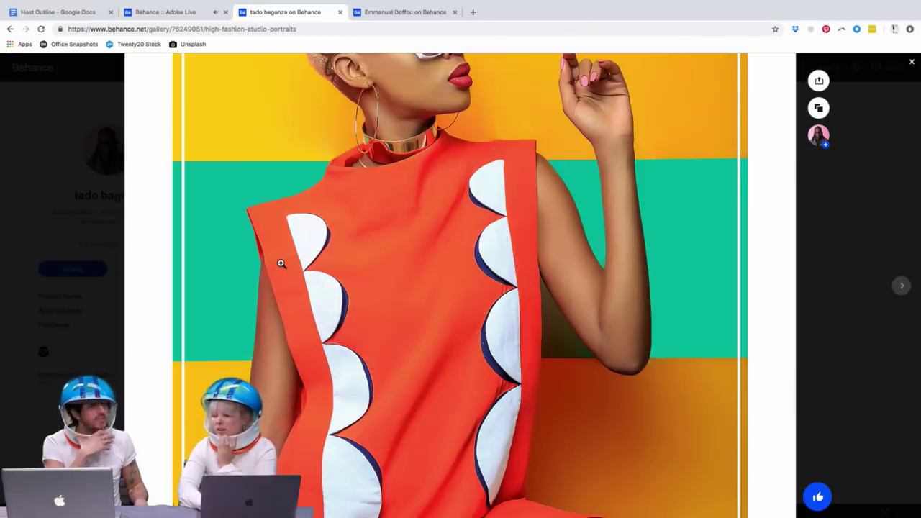
scroll(280, 264, down, 1)
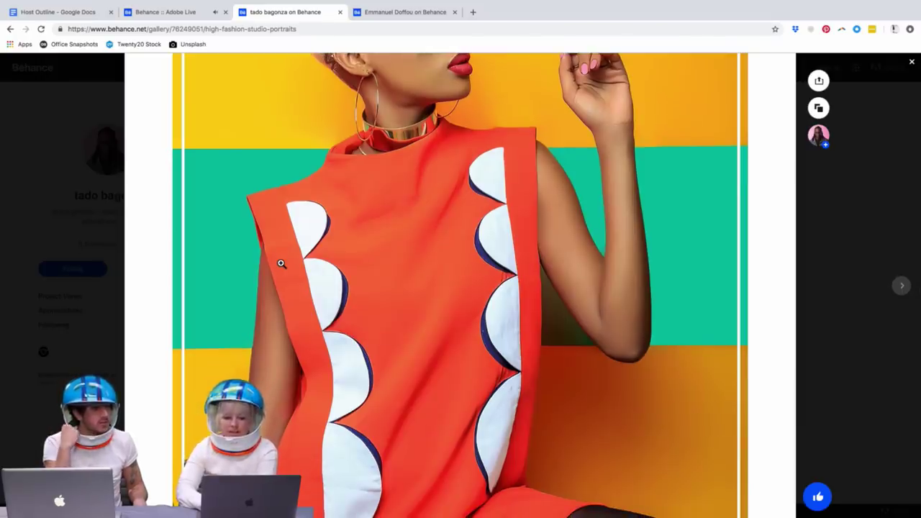
scroll(281, 264, down, 10)
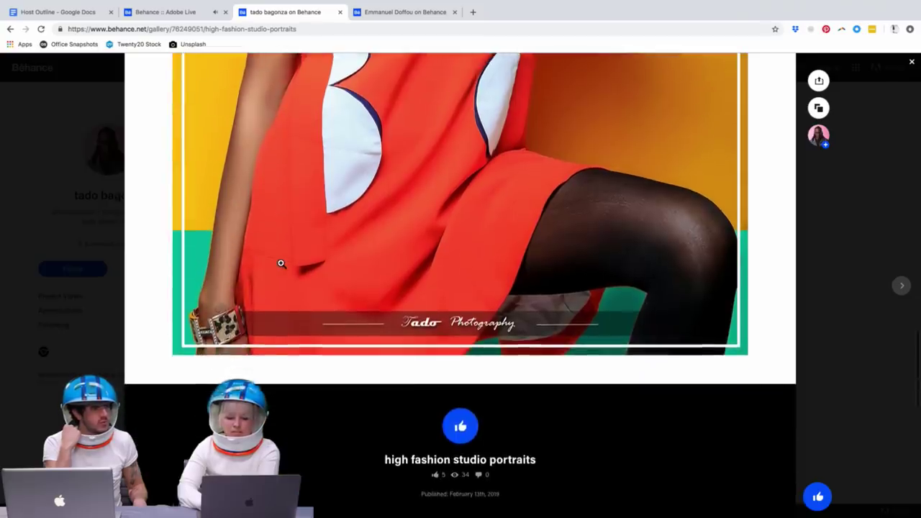
scroll(280, 263, down, 3)
scroll(280, 263, up, 10)
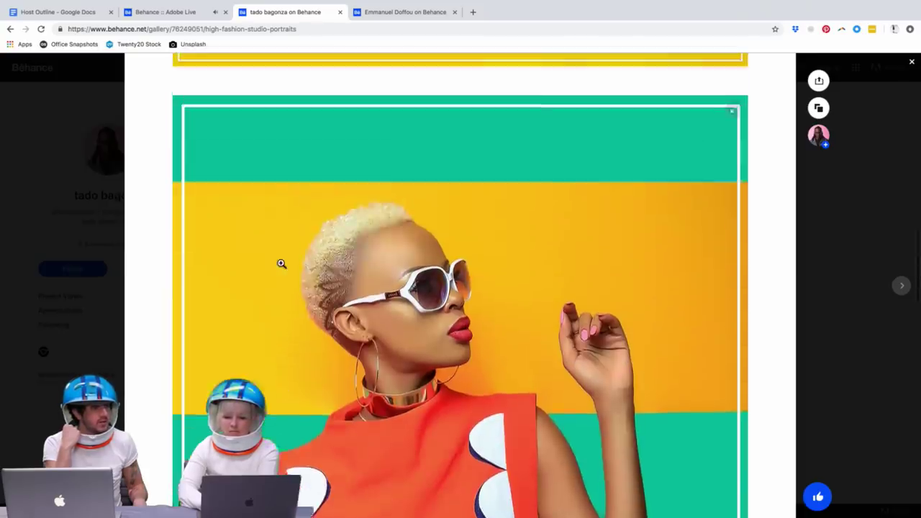
scroll(281, 264, up, 5)
scroll(280, 263, up, 10)
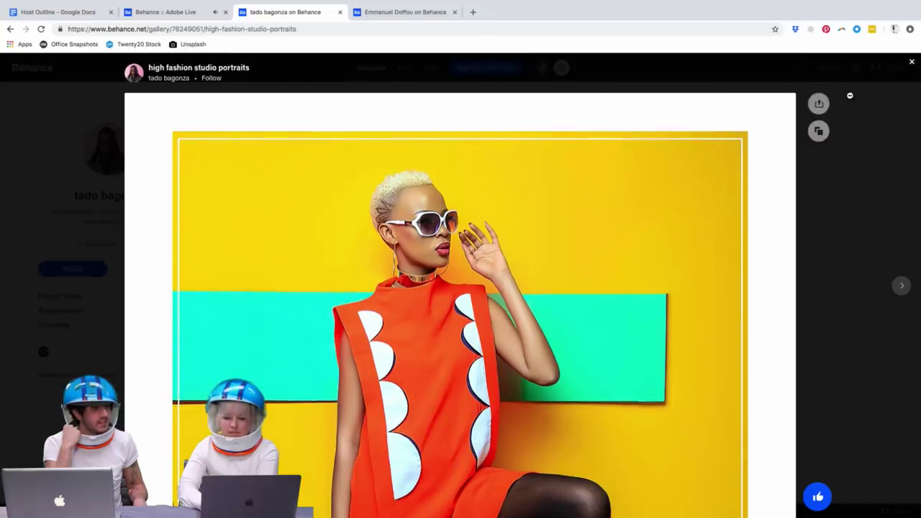
click(911, 64)
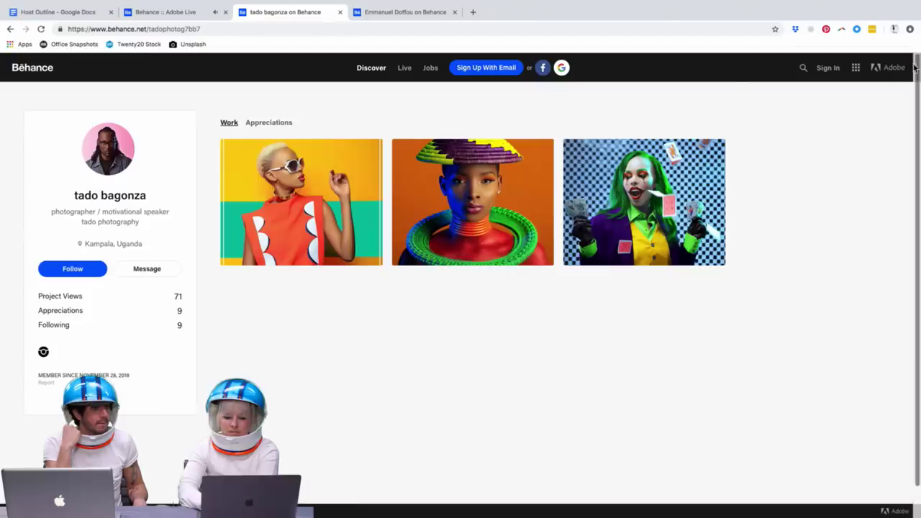
click(493, 177)
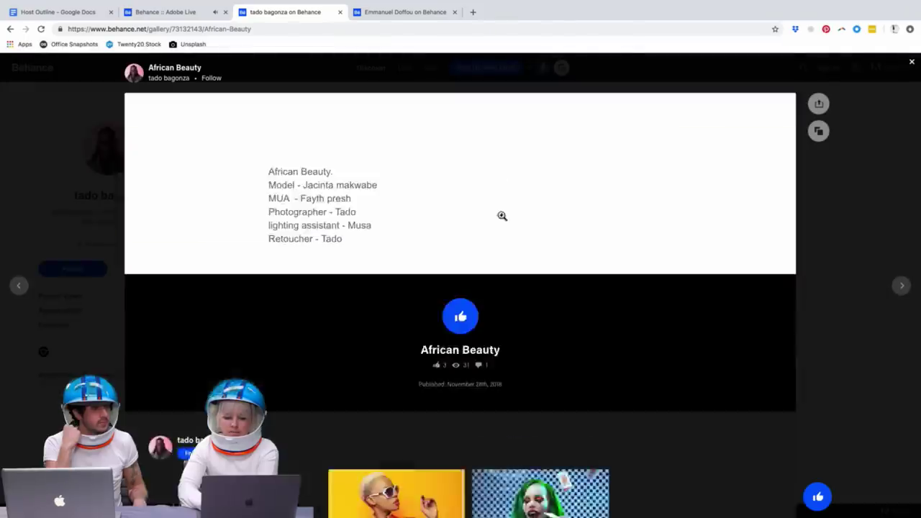
scroll(575, 345, down, 3)
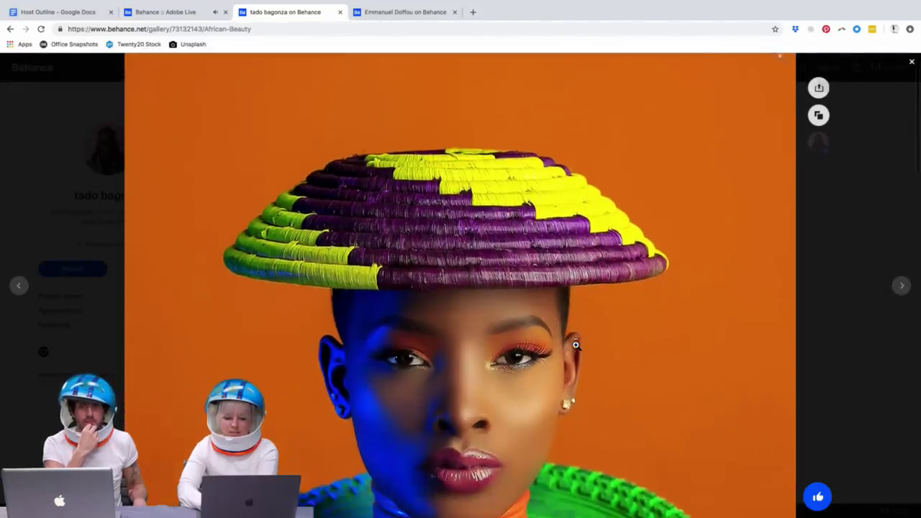
scroll(576, 346, down, 1)
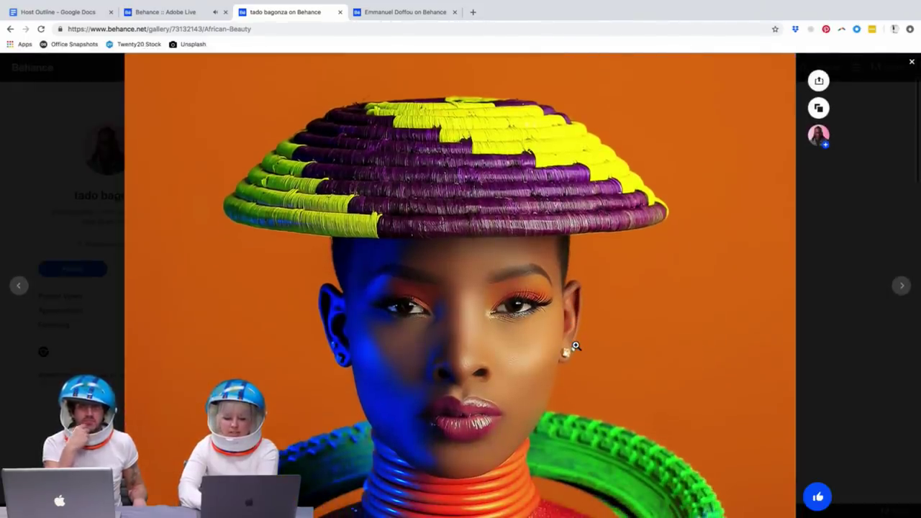
scroll(575, 346, down, 1)
scroll(576, 346, down, 1)
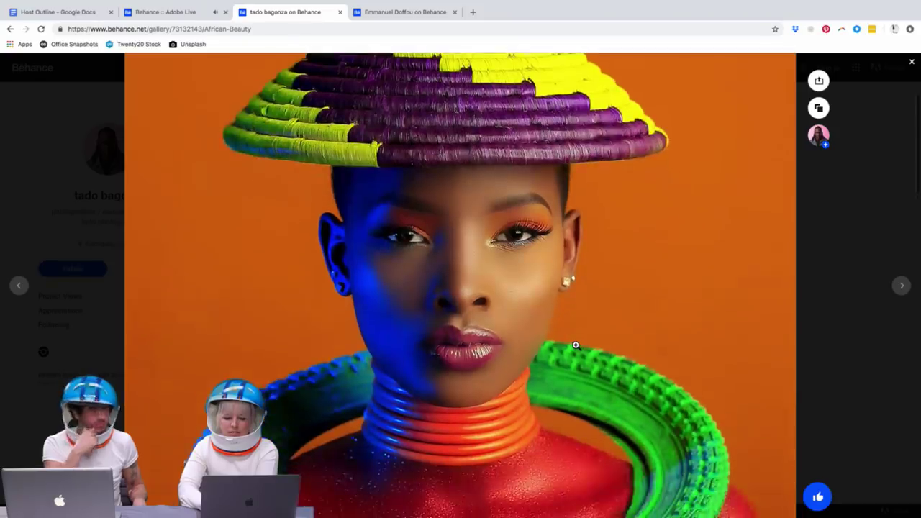
scroll(576, 346, down, 2)
scroll(575, 346, down, 2)
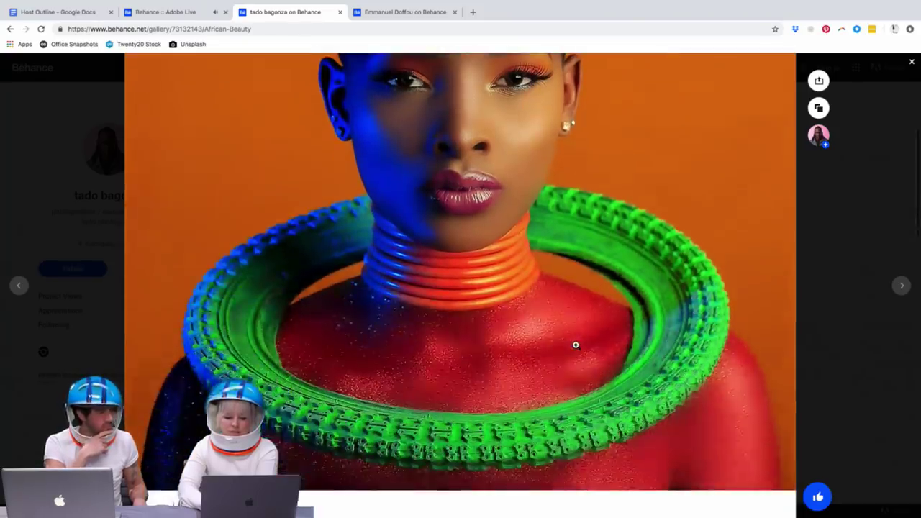
scroll(575, 345, up, 1)
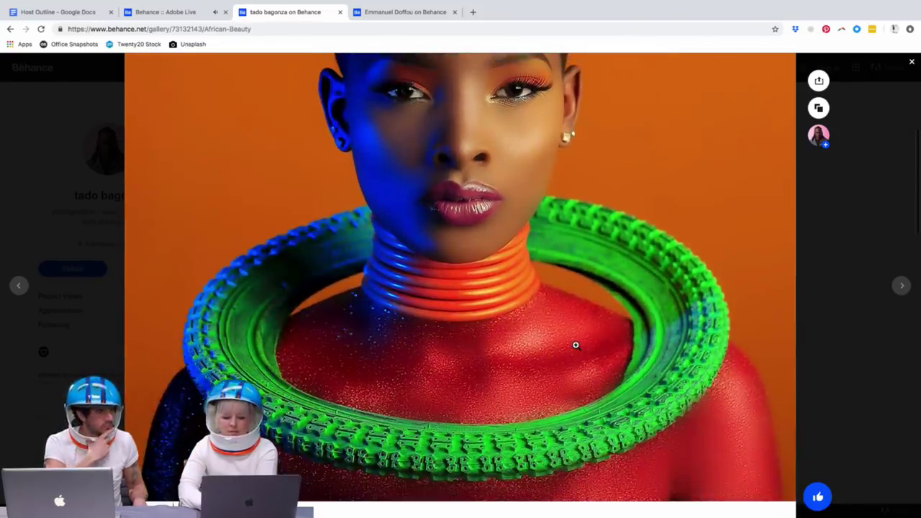
scroll(576, 345, up, 4)
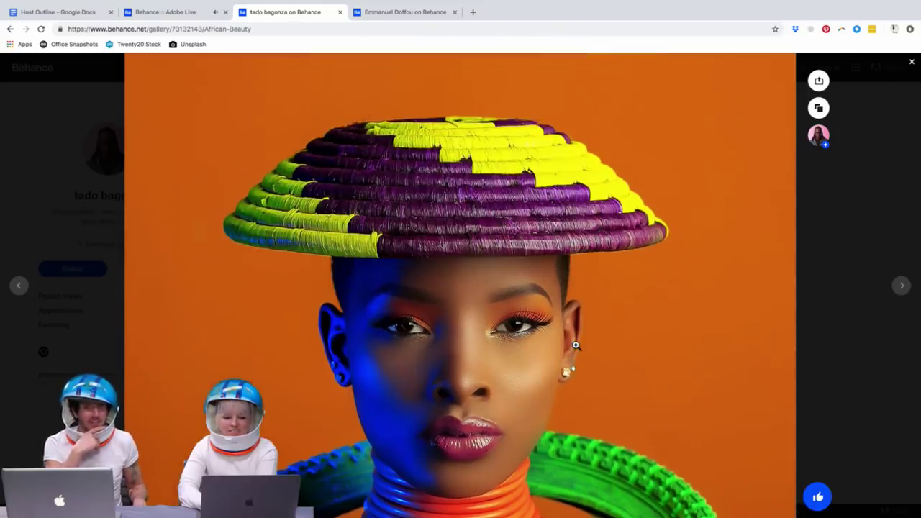
scroll(576, 346, down, 1)
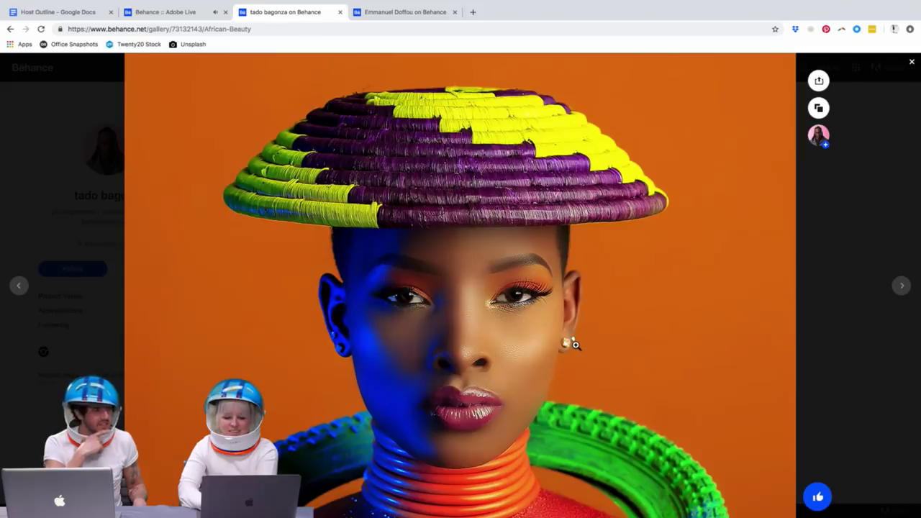
scroll(575, 346, down, 1)
scroll(576, 346, down, 8)
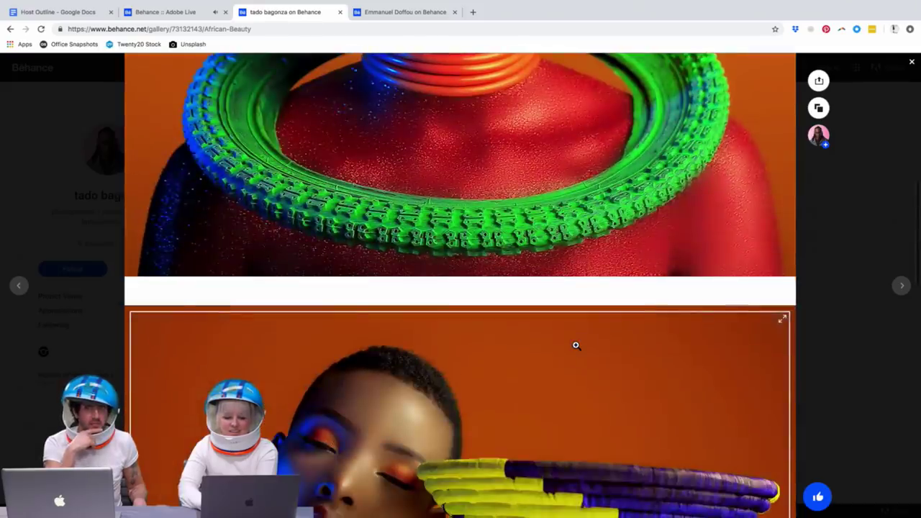
scroll(575, 345, down, 3)
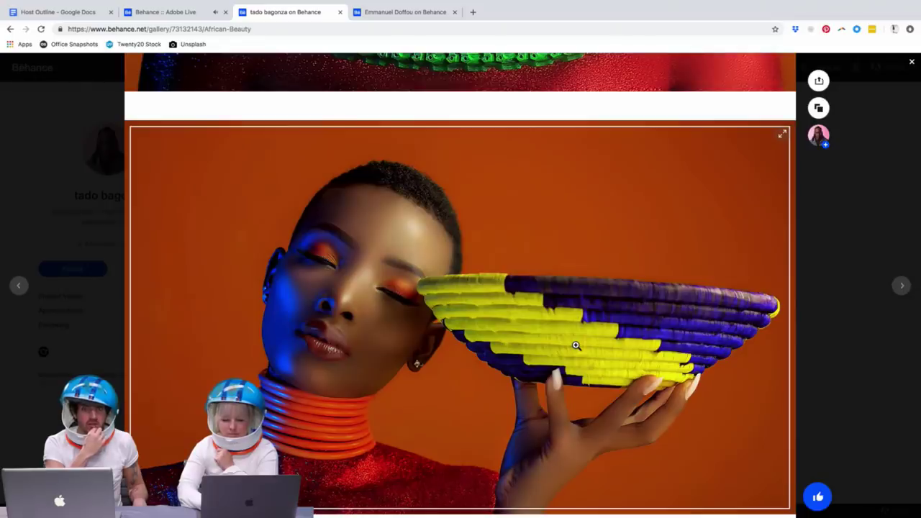
scroll(575, 346, down, 1)
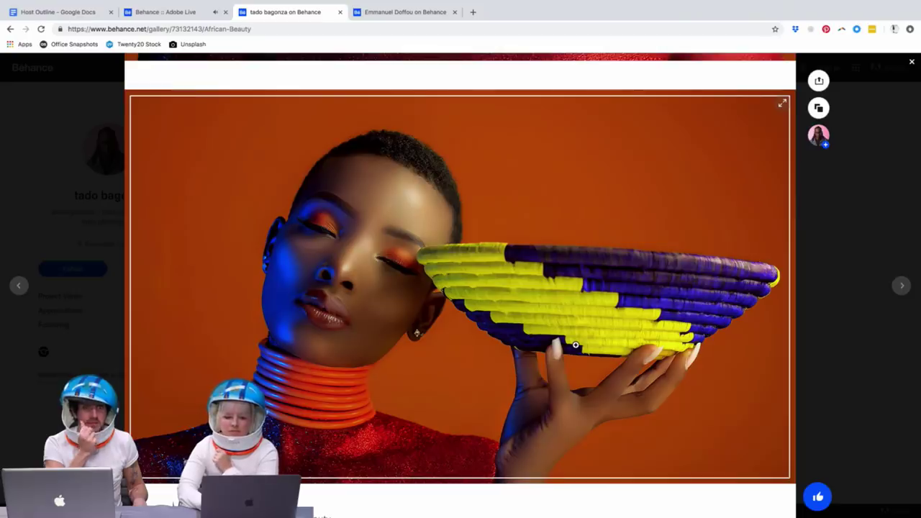
scroll(576, 346, down, 1)
scroll(575, 345, down, 1)
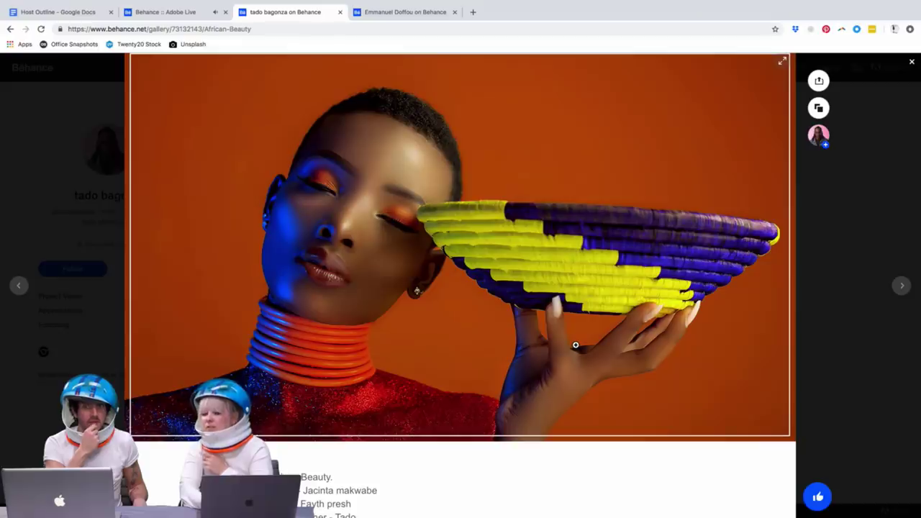
scroll(576, 345, down, 1)
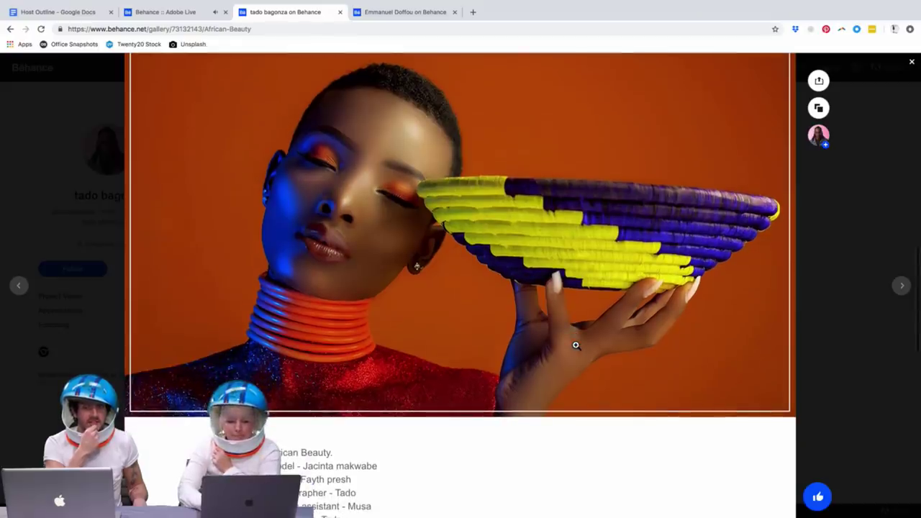
scroll(576, 346, down, 2)
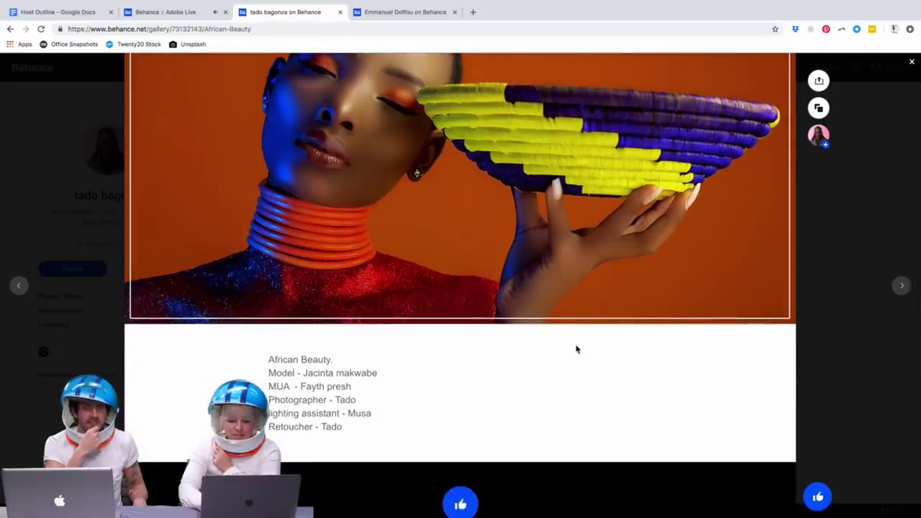
scroll(576, 349, up, 1)
scroll(576, 348, up, 1)
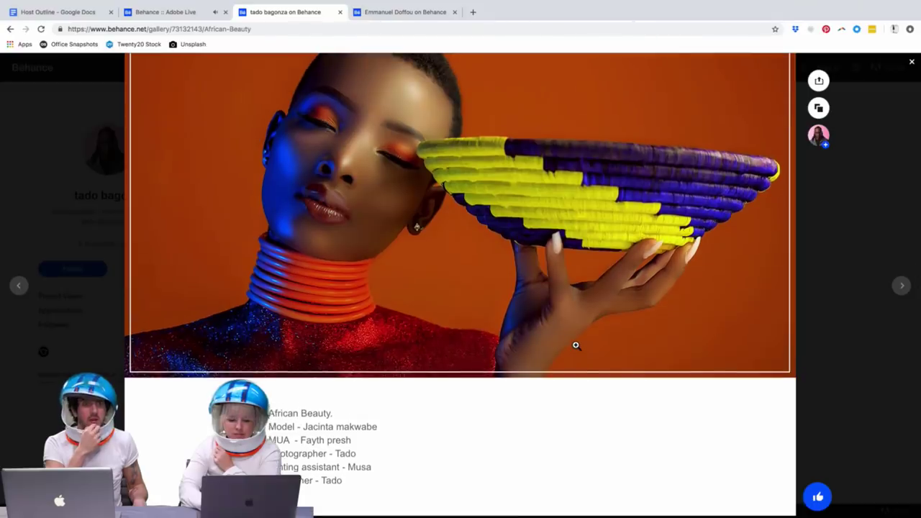
scroll(575, 345, up, 5)
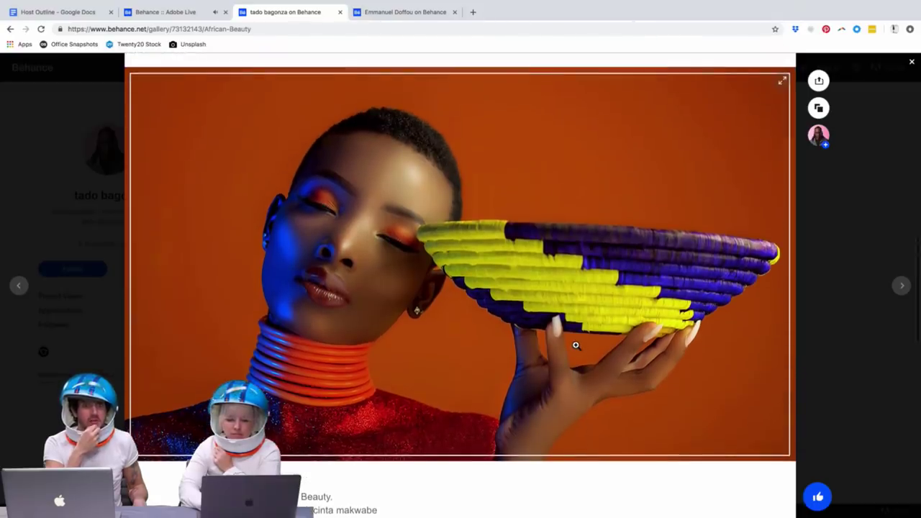
scroll(575, 345, up, 4)
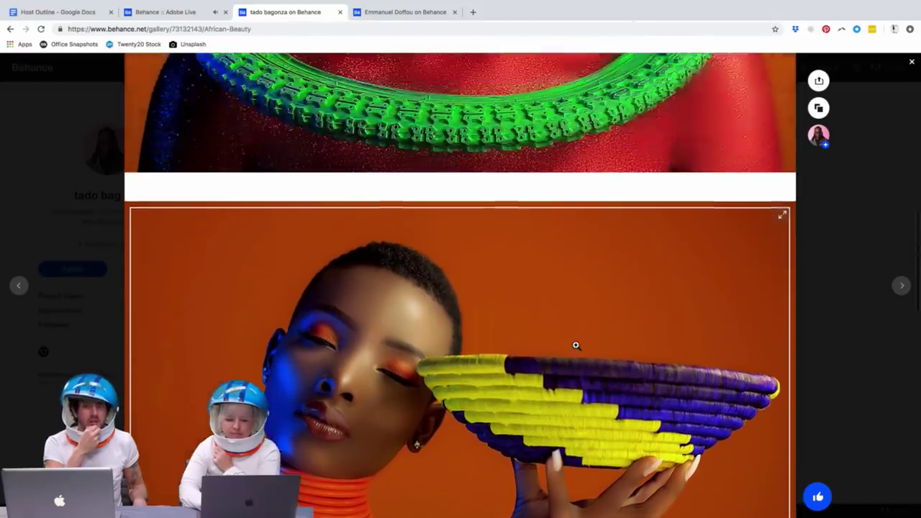
scroll(575, 346, up, 12)
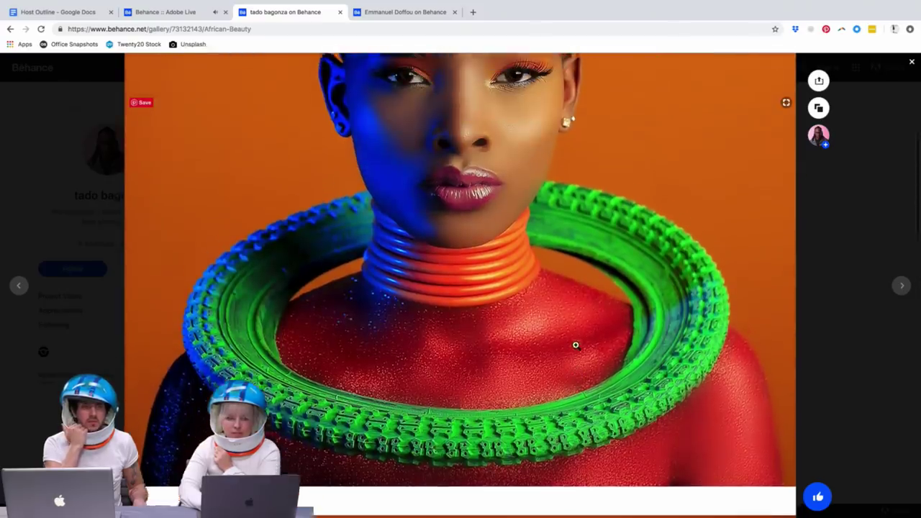
scroll(576, 345, up, 2)
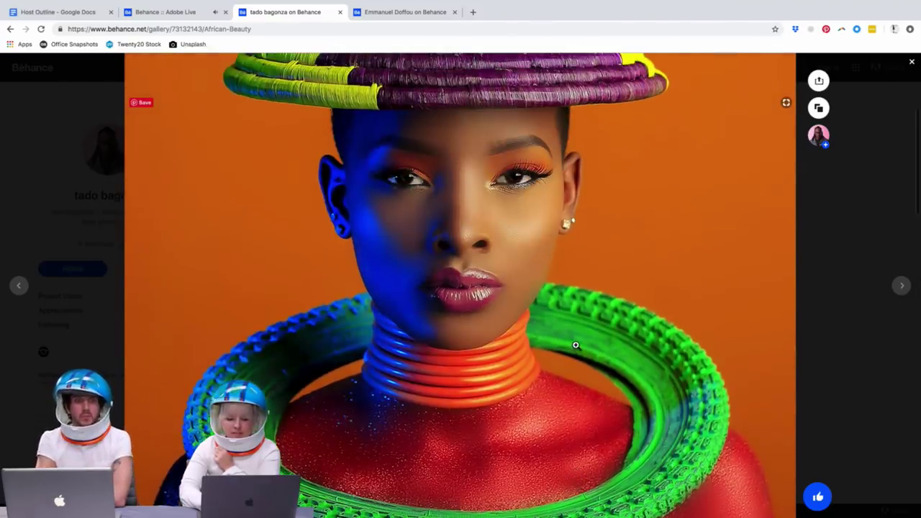
scroll(576, 345, up, 5)
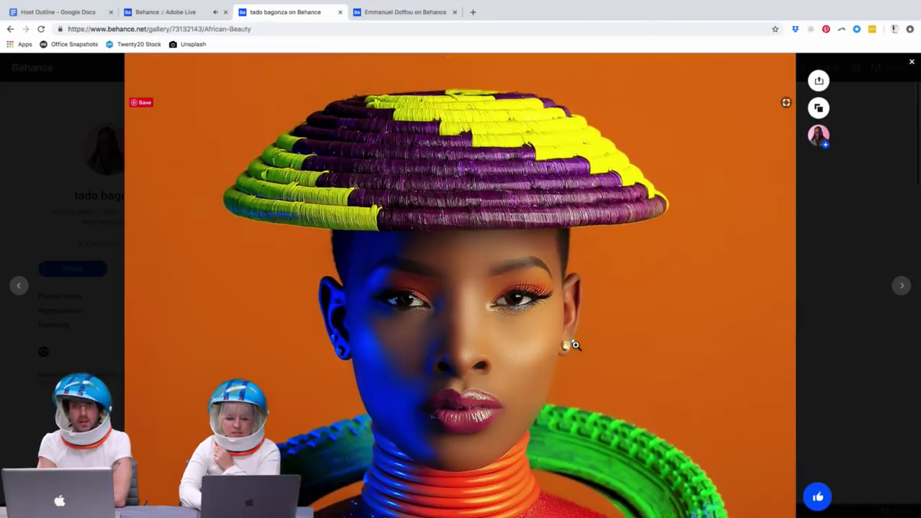
scroll(575, 345, down, 1)
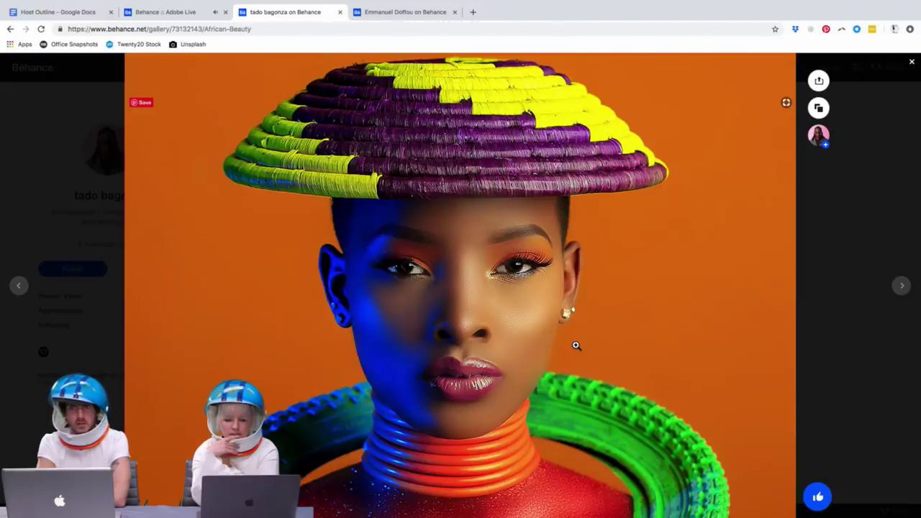
scroll(575, 346, up, 2)
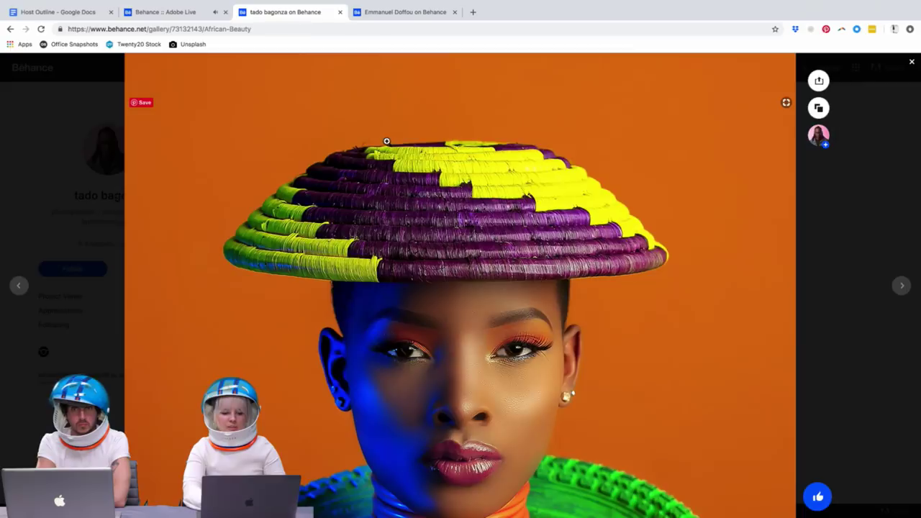
click(388, 141)
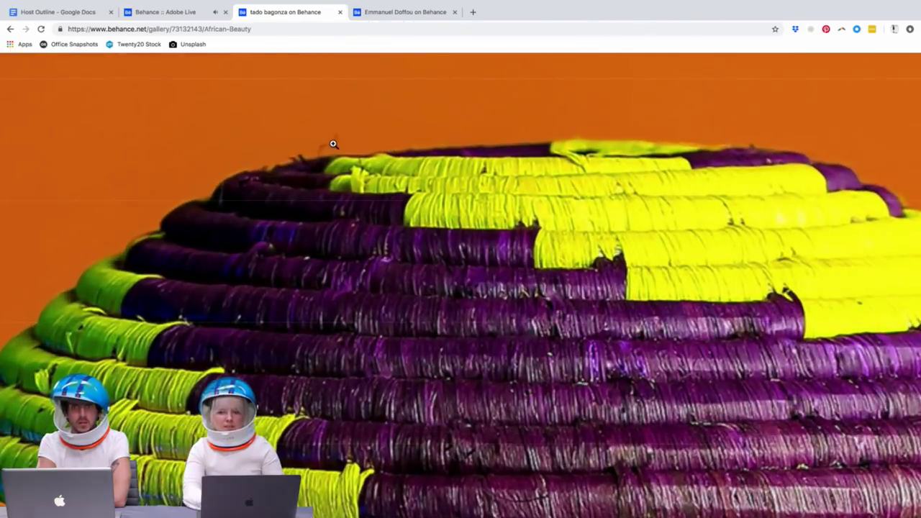
click(334, 144)
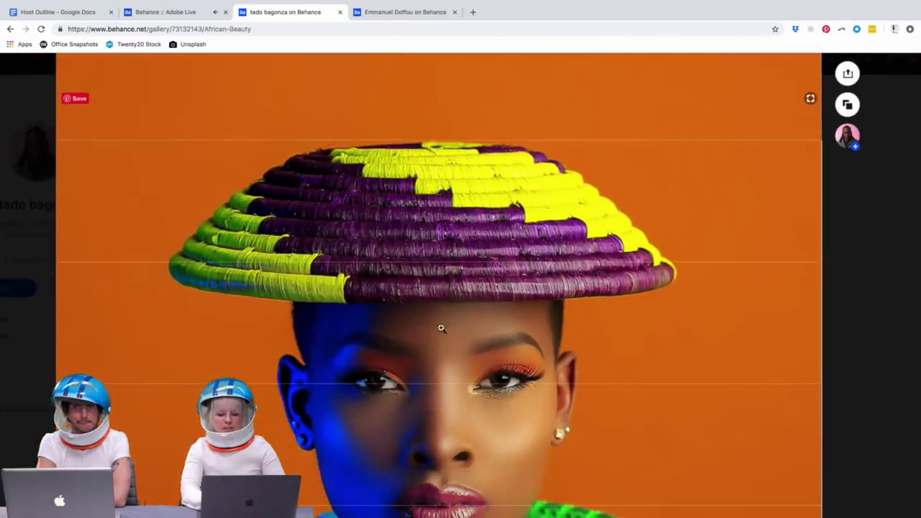
click(527, 394)
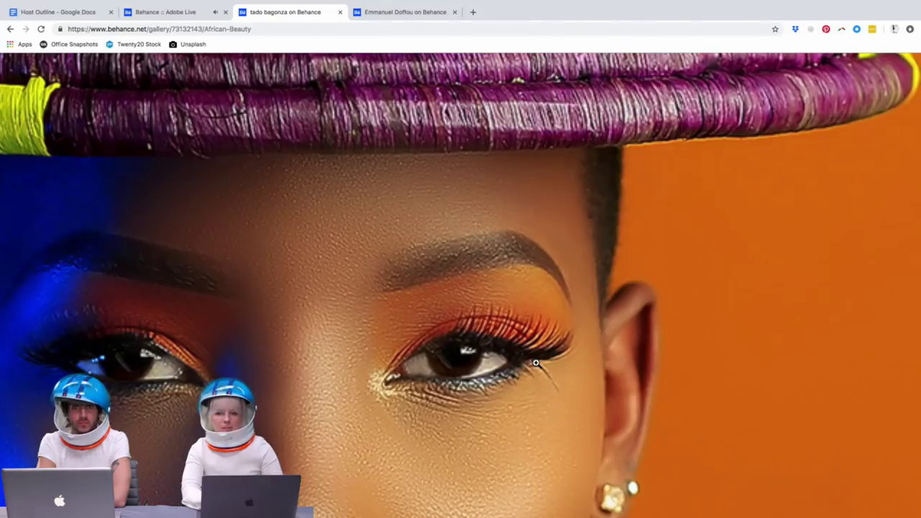
click(536, 362)
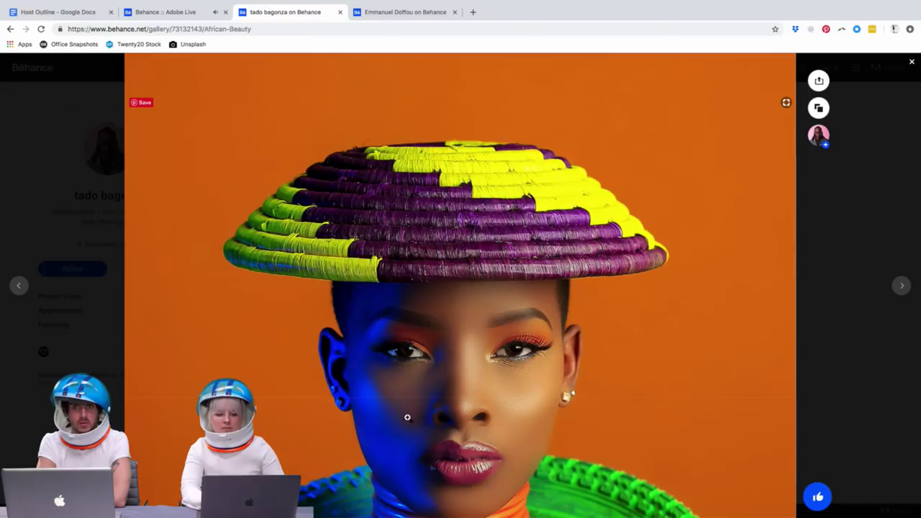
scroll(407, 417, down, 3)
scroll(406, 418, down, 4)
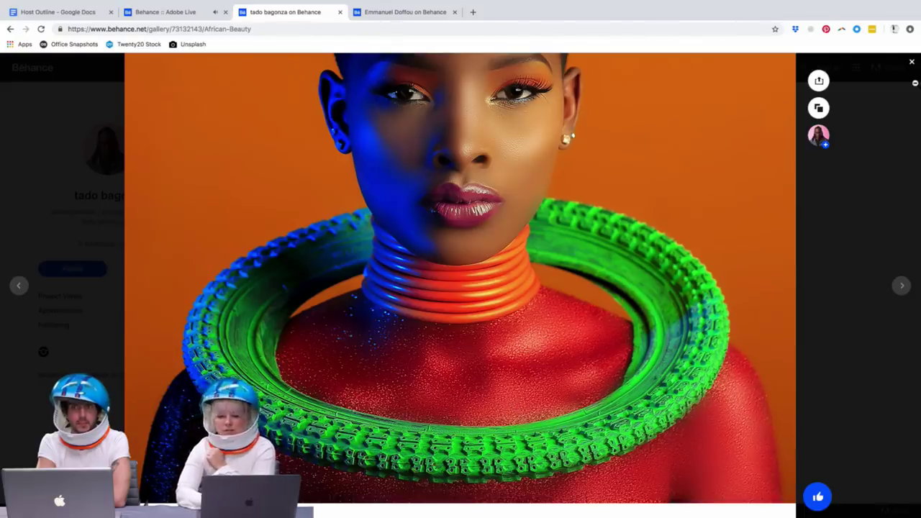
Step: Close the African Beauty project, open The Joker Girl project from the profile, and scroll down it
click(912, 64)
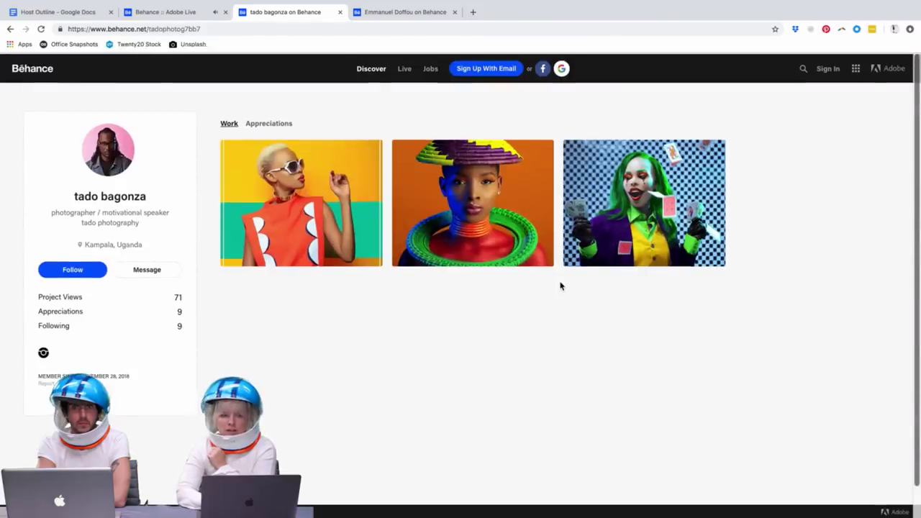
click(603, 168)
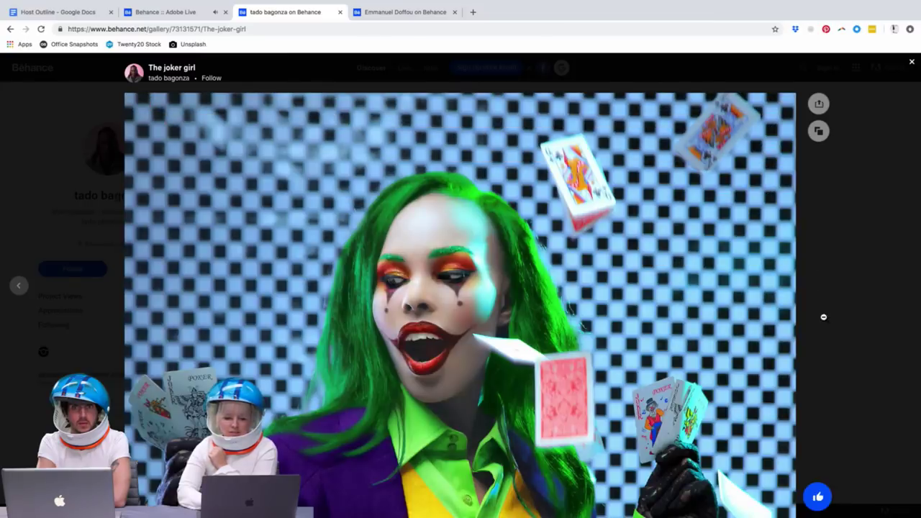
scroll(823, 317, down, 1)
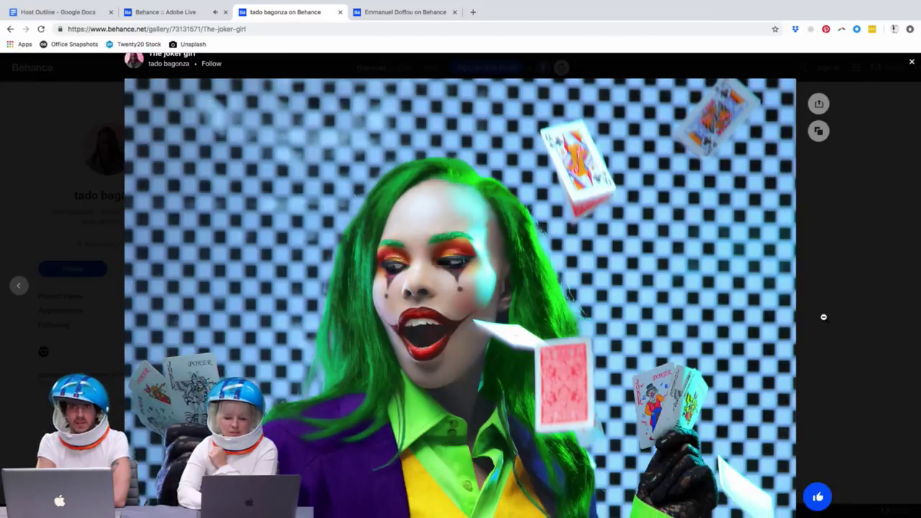
scroll(823, 317, down, 2)
scroll(823, 317, down, 5)
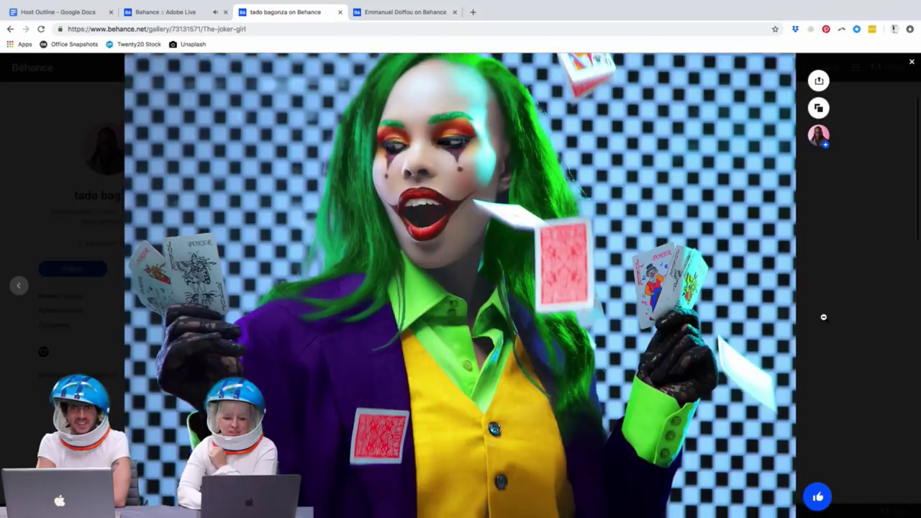
scroll(823, 316, down, 3)
scroll(823, 317, down, 3)
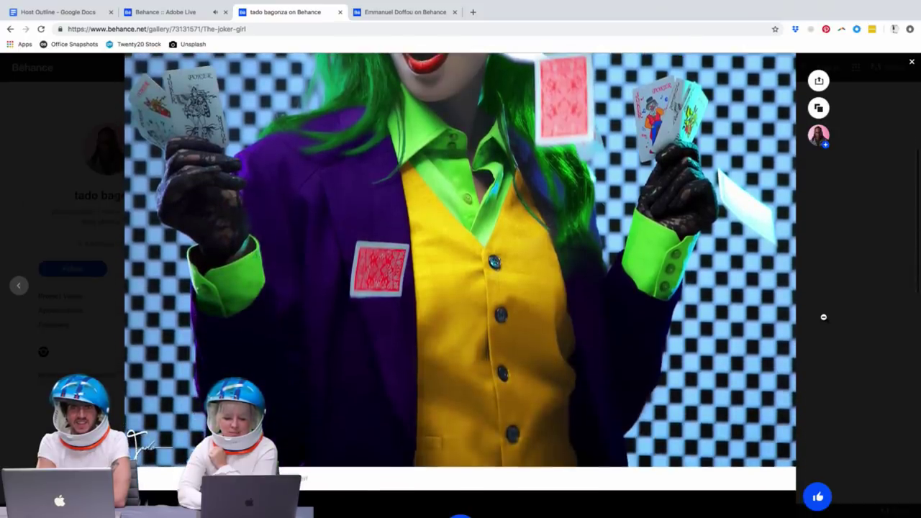
Step: Scroll back up to the green-haired clown model among flying playing cards
scroll(823, 317, up, 1)
scroll(823, 317, up, 5)
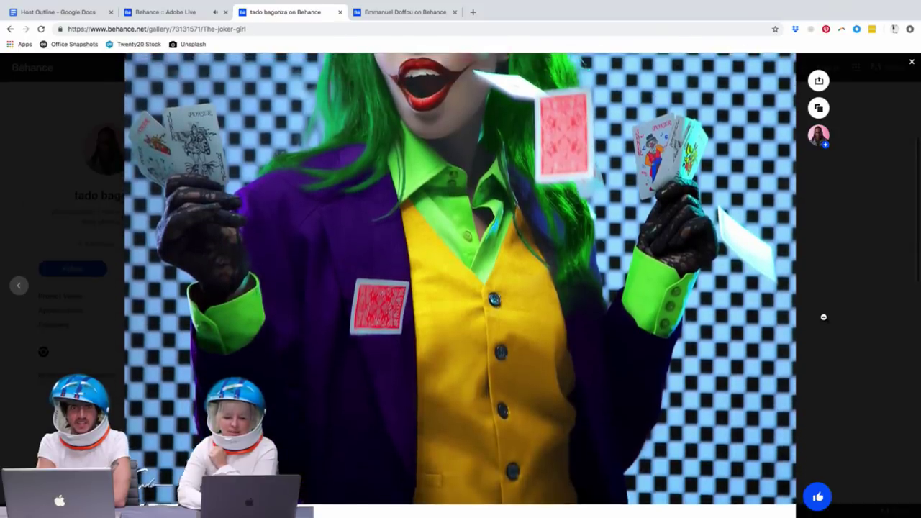
scroll(823, 317, up, 2)
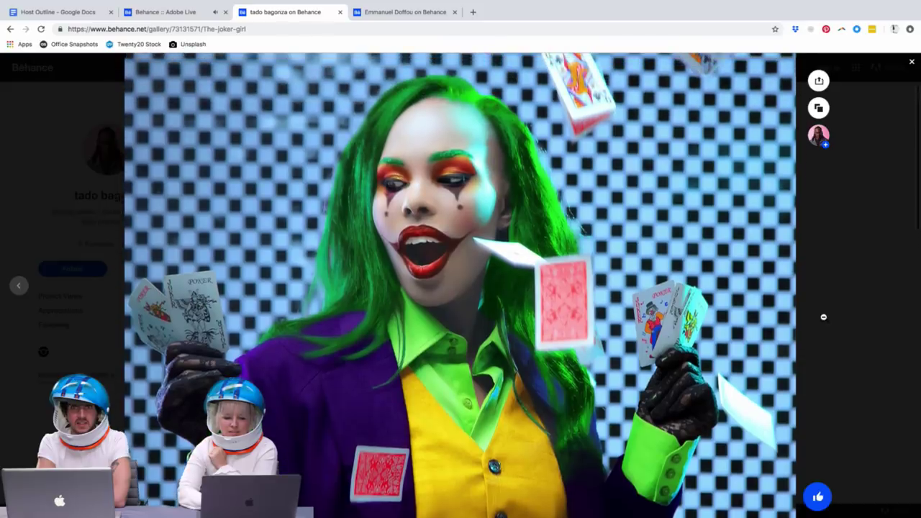
scroll(823, 317, up, 2)
scroll(823, 317, up, 1)
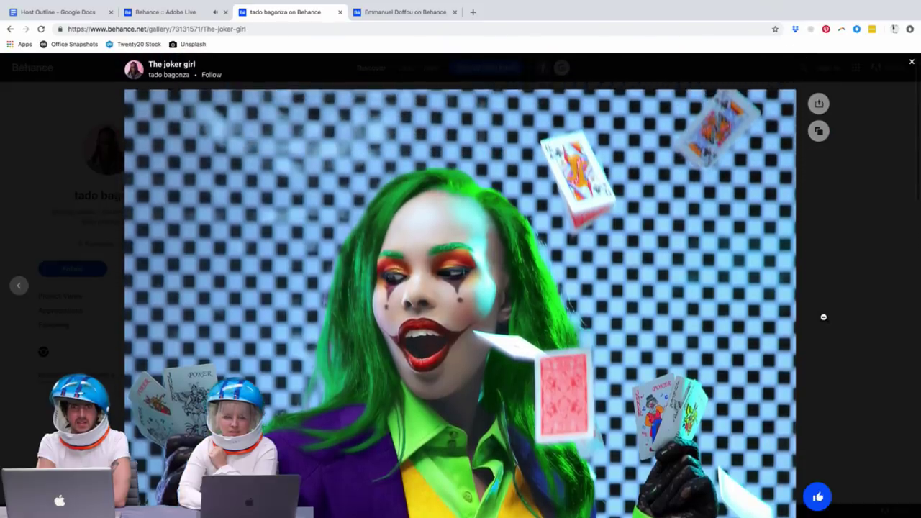
scroll(823, 316, up, 1)
scroll(823, 317, down, 2)
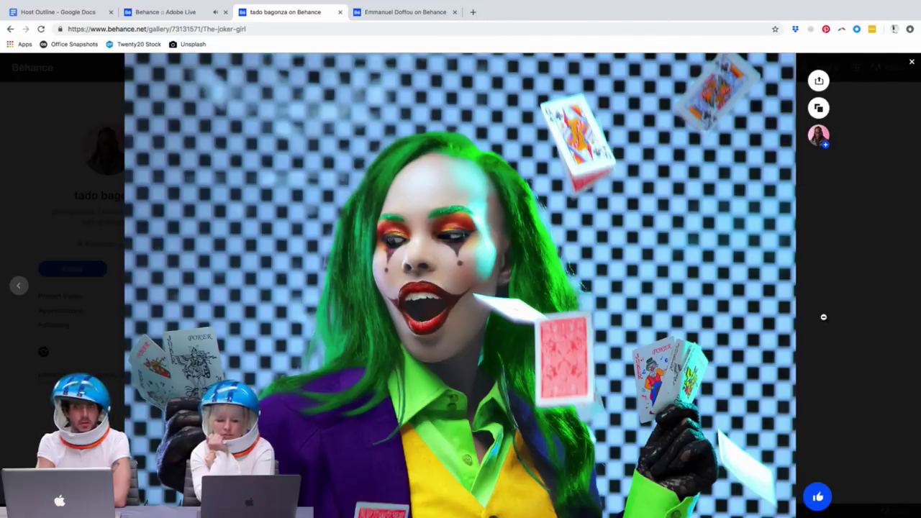
click(440, 293)
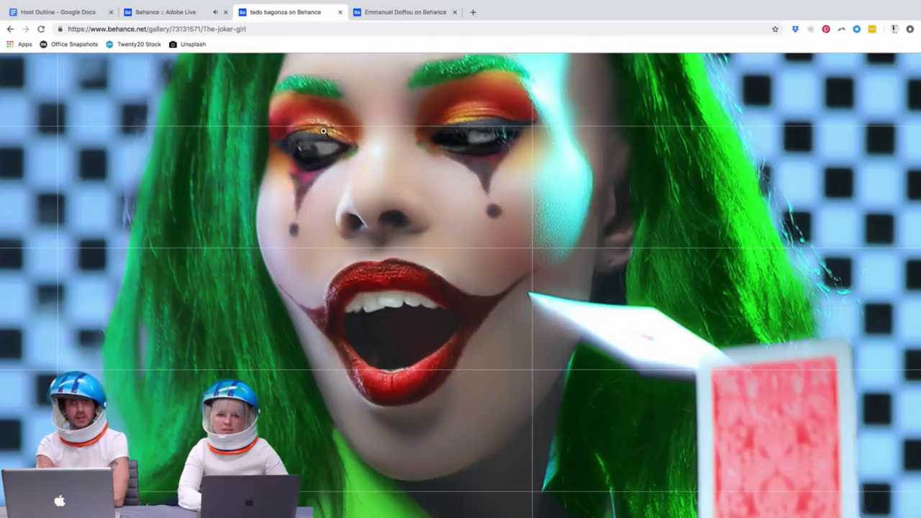
click(315, 257)
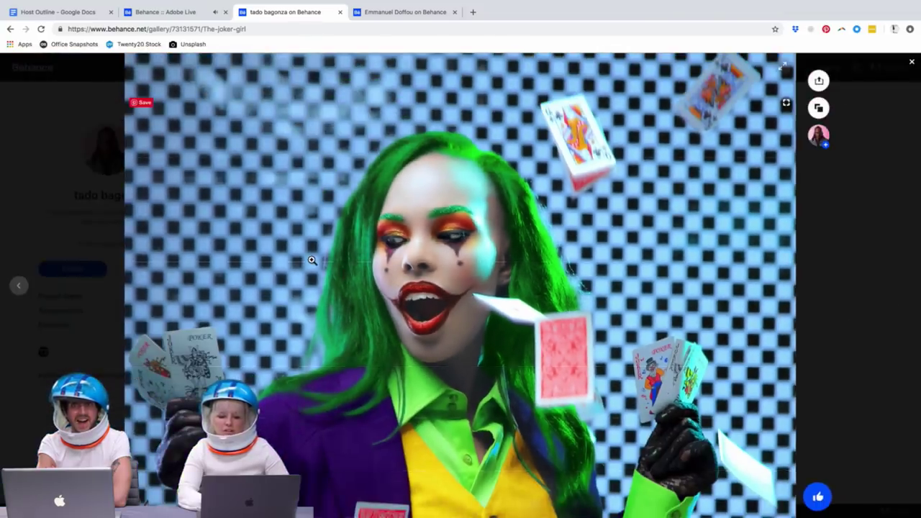
scroll(368, 299, up, 1)
scroll(368, 300, up, 1)
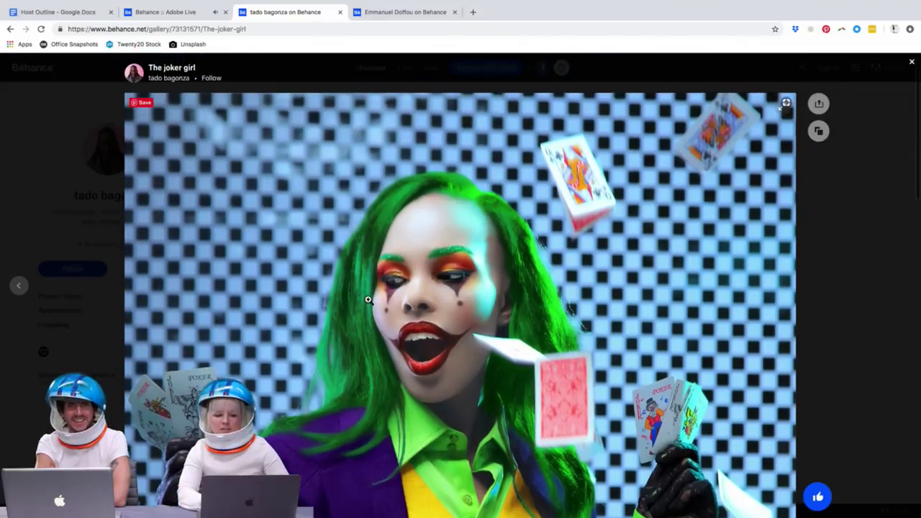
scroll(367, 299, down, 5)
scroll(368, 299, down, 5)
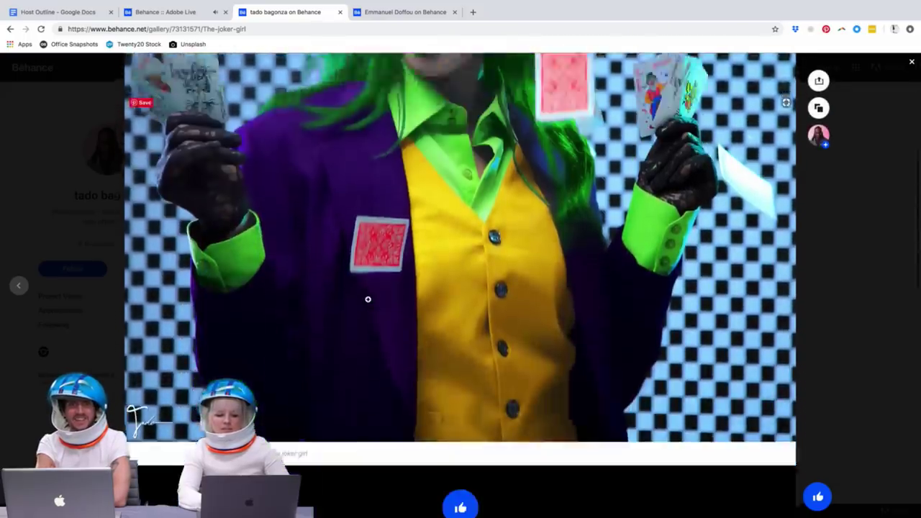
scroll(368, 304, down, 1)
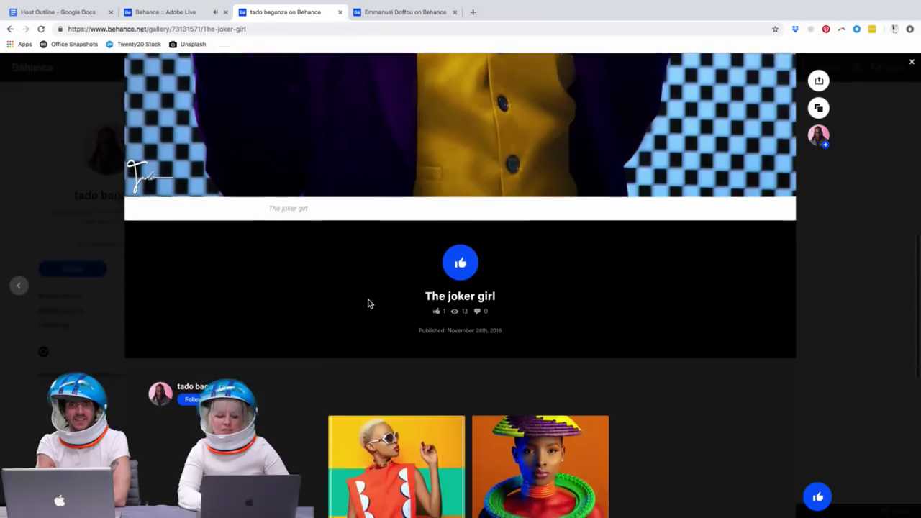
scroll(367, 304, up, 10)
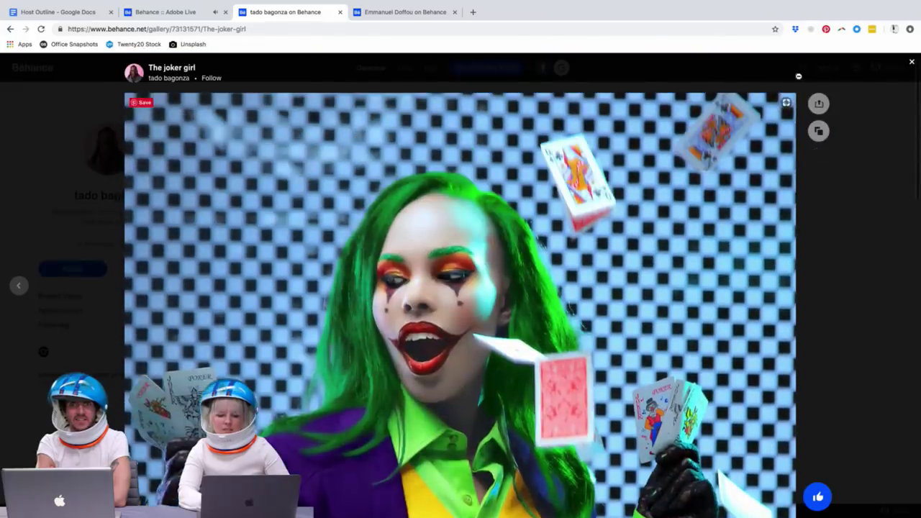
Step: Close The Joker Girl project to return to the photographer's profile with its portrait thumbnails
click(911, 64)
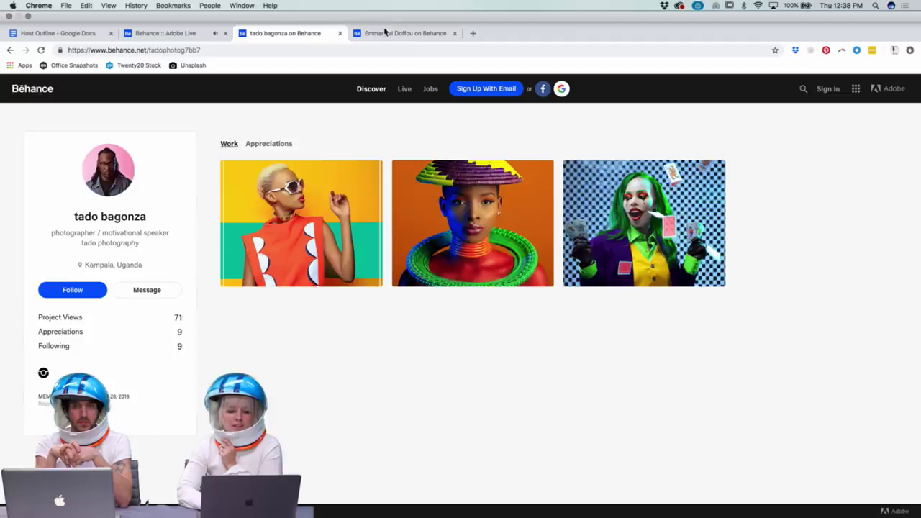
click(385, 33)
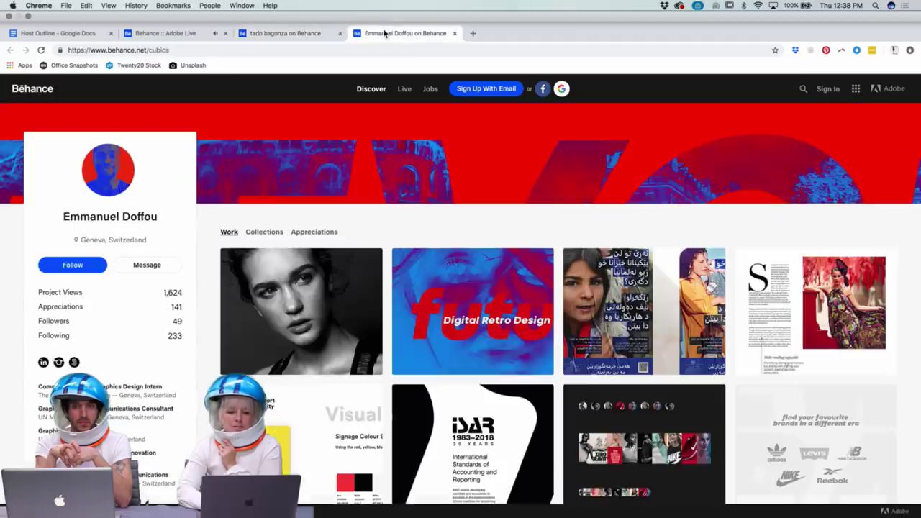
scroll(458, 216, down, 2)
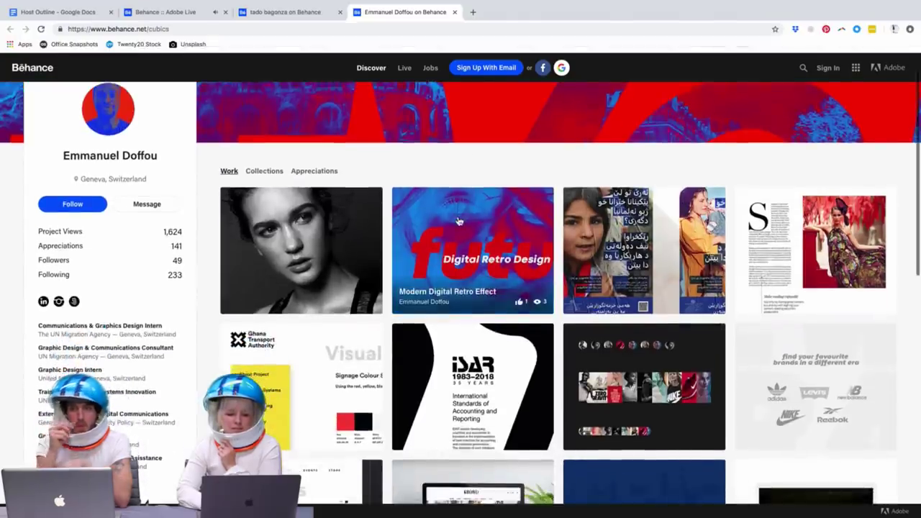
scroll(458, 220, up, 1)
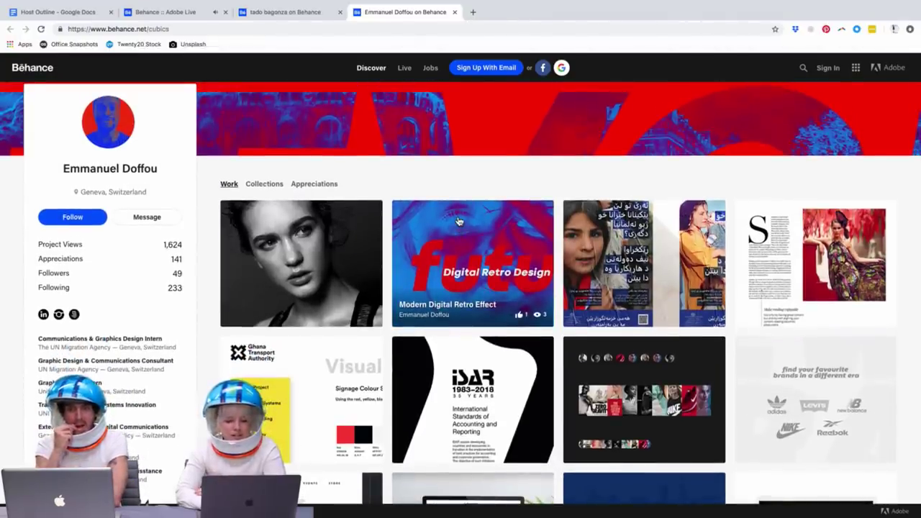
scroll(457, 221, down, 2)
scroll(458, 222, up, 1)
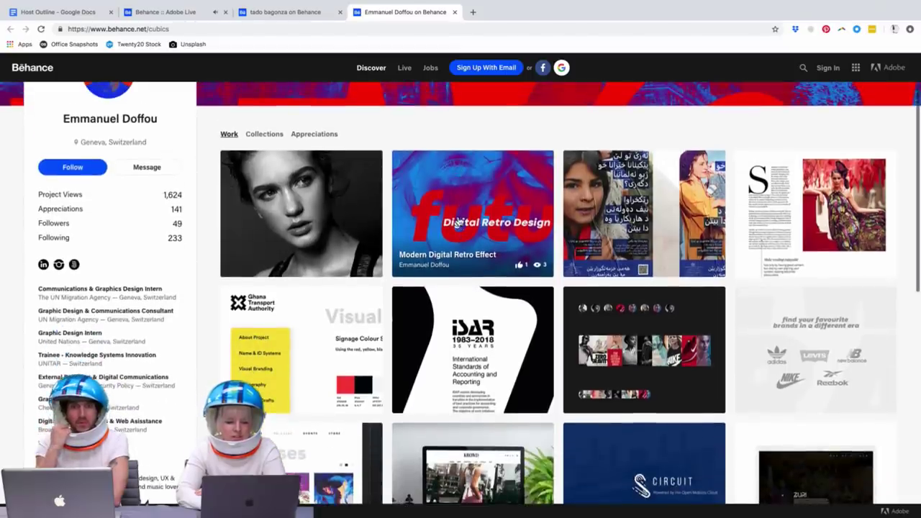
scroll(458, 221, up, 2)
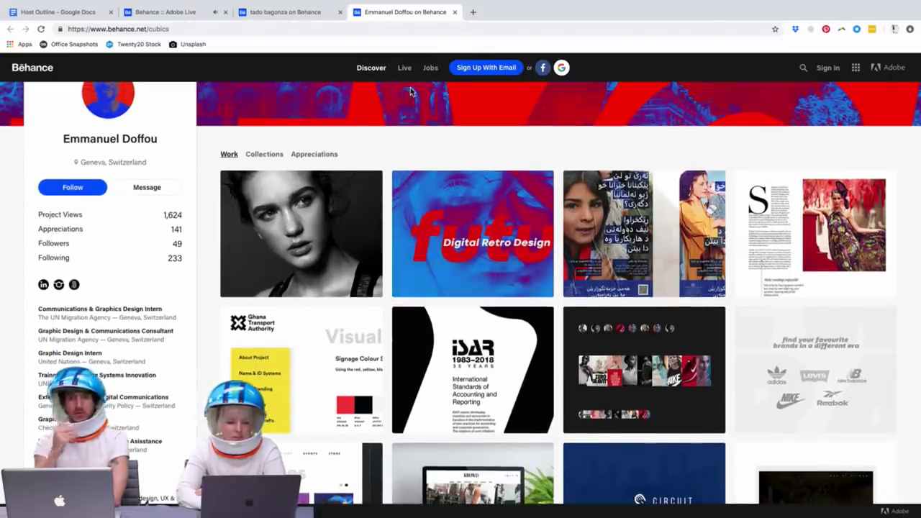
click(300, 14)
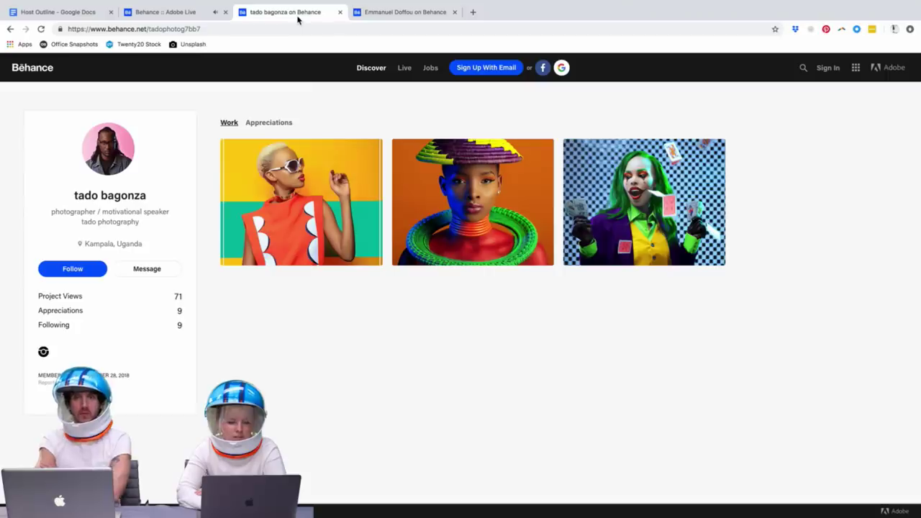
click(283, 125)
click(229, 123)
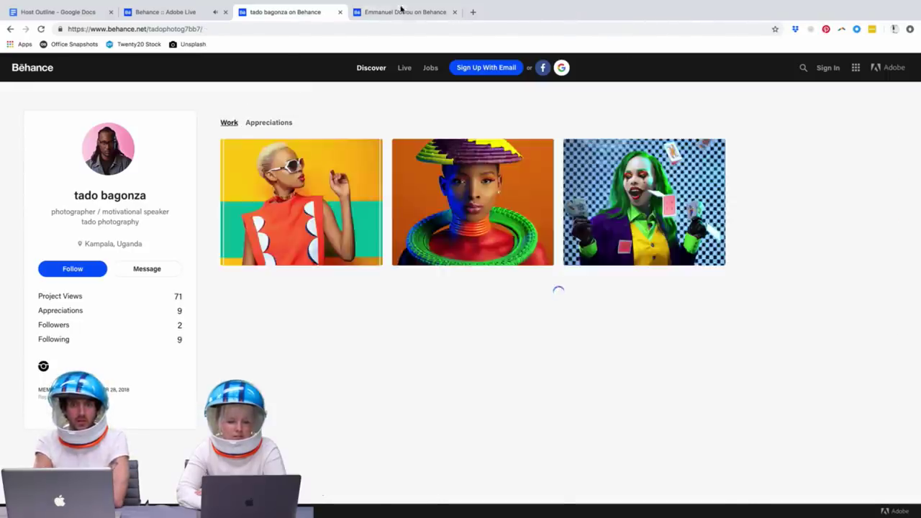
click(407, 12)
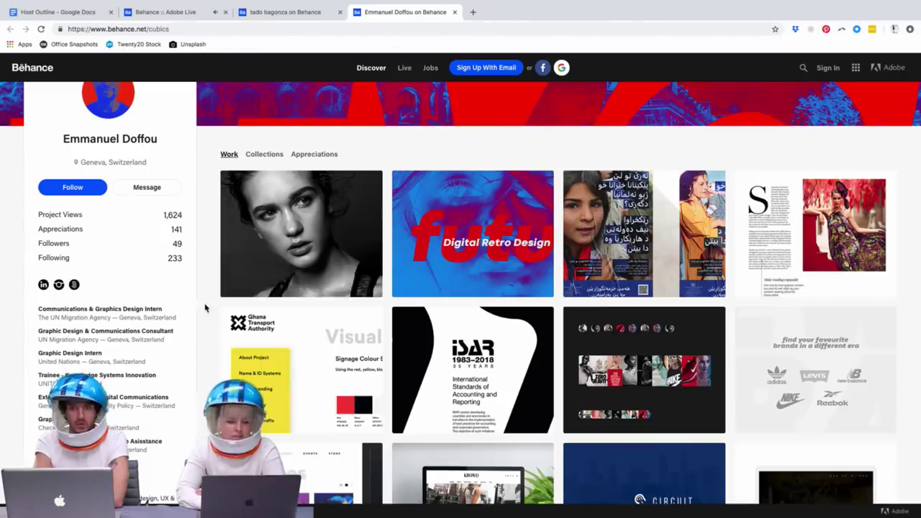
scroll(210, 334, down, 1)
scroll(211, 334, down, 1)
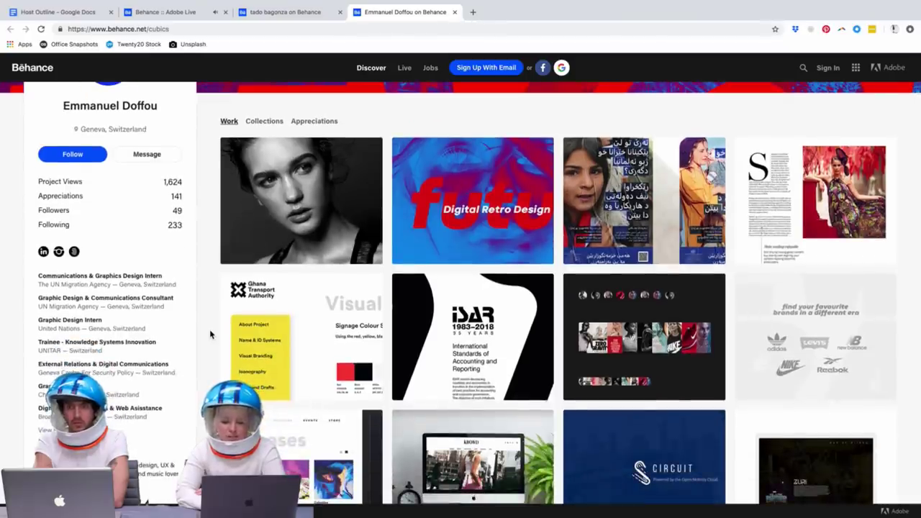
scroll(211, 334, down, 1)
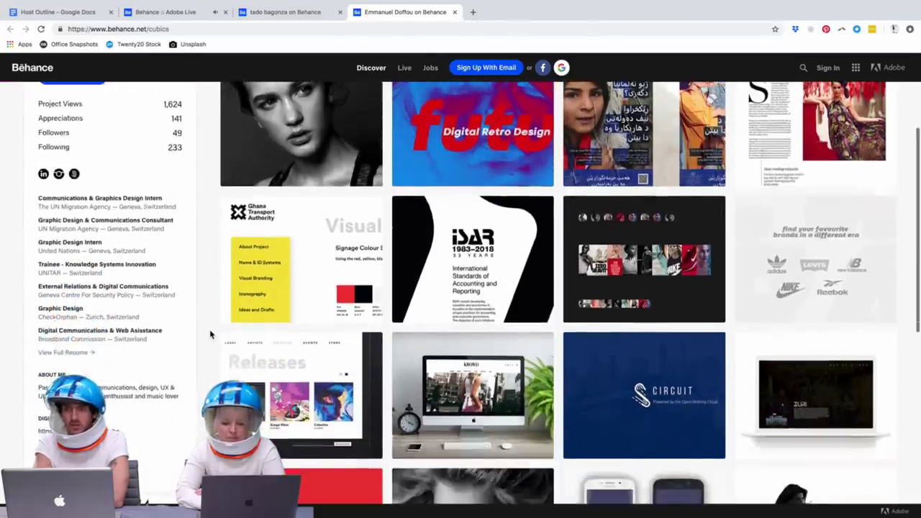
scroll(211, 334, down, 2)
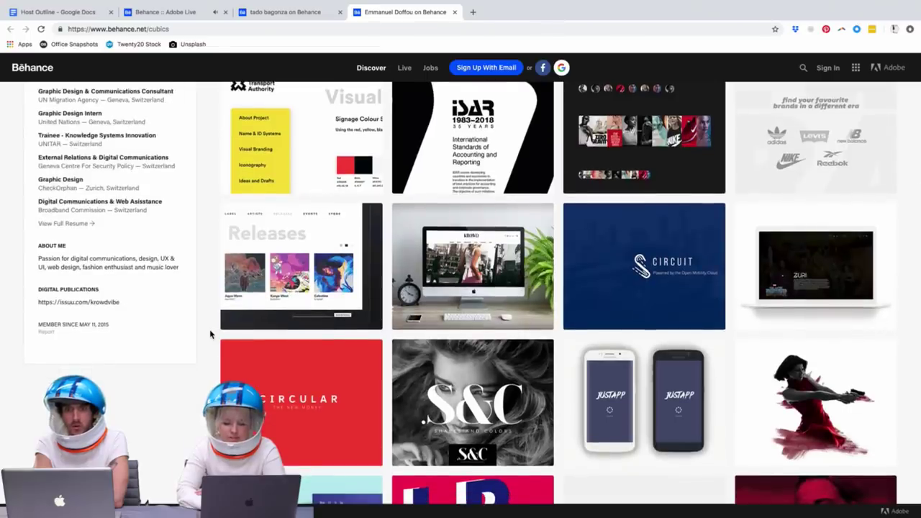
scroll(211, 334, up, 3)
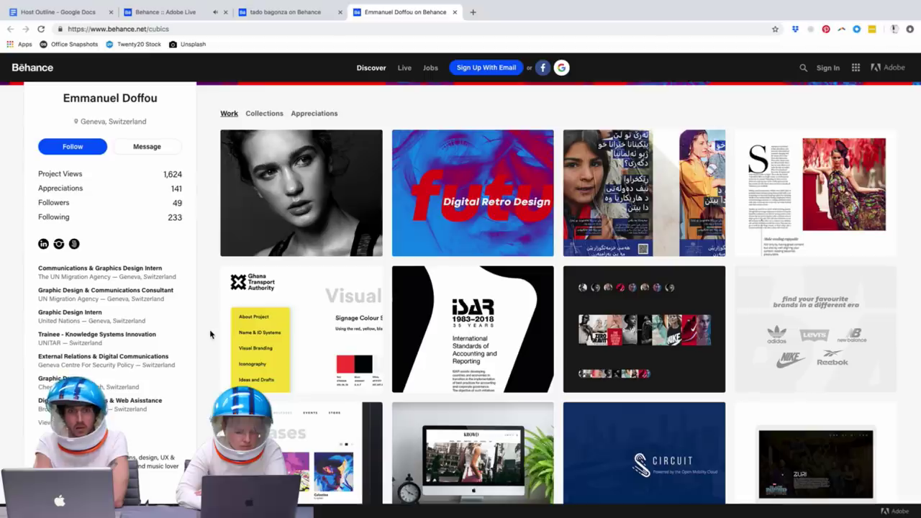
scroll(211, 334, down, 1)
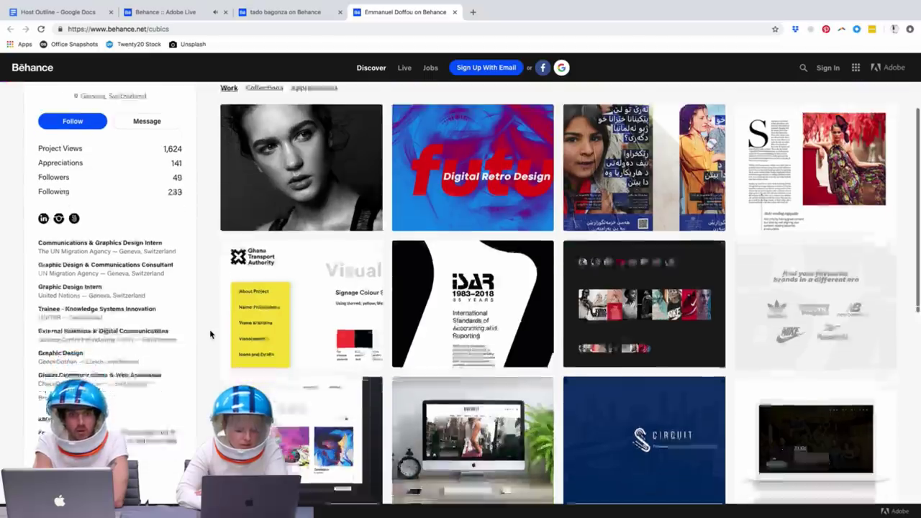
scroll(209, 328, up, 2)
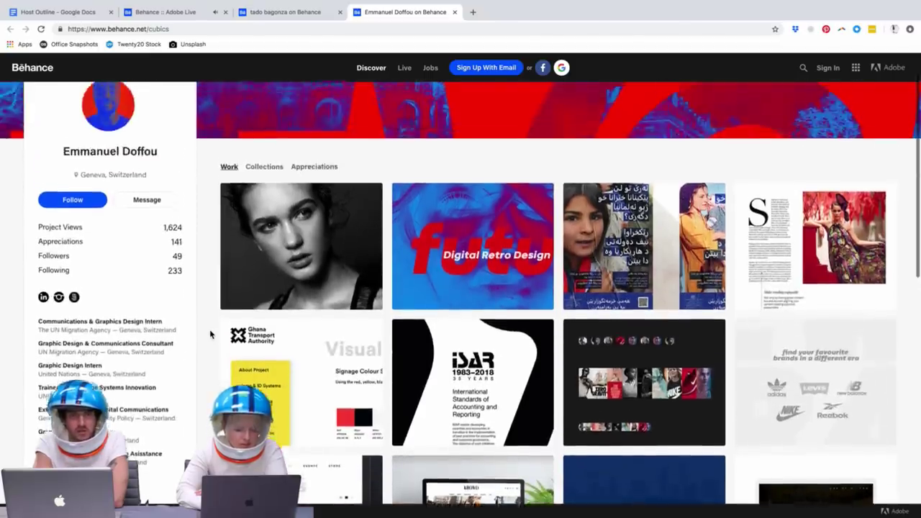
scroll(210, 334, down, 2)
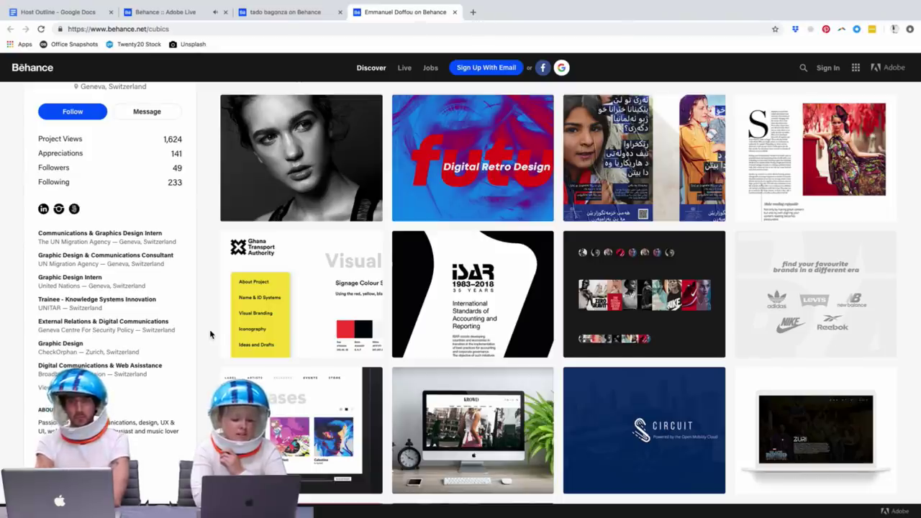
scroll(210, 334, up, 1)
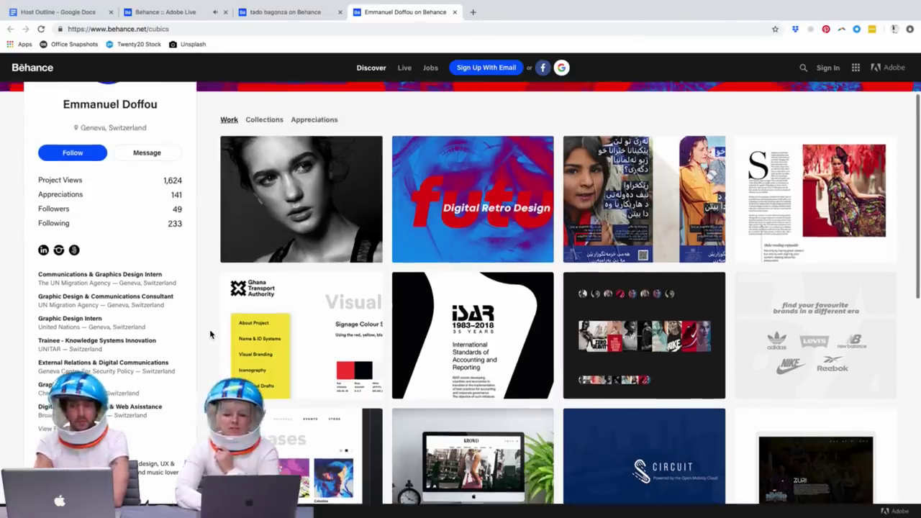
scroll(210, 334, down, 1)
scroll(210, 334, down, 1)
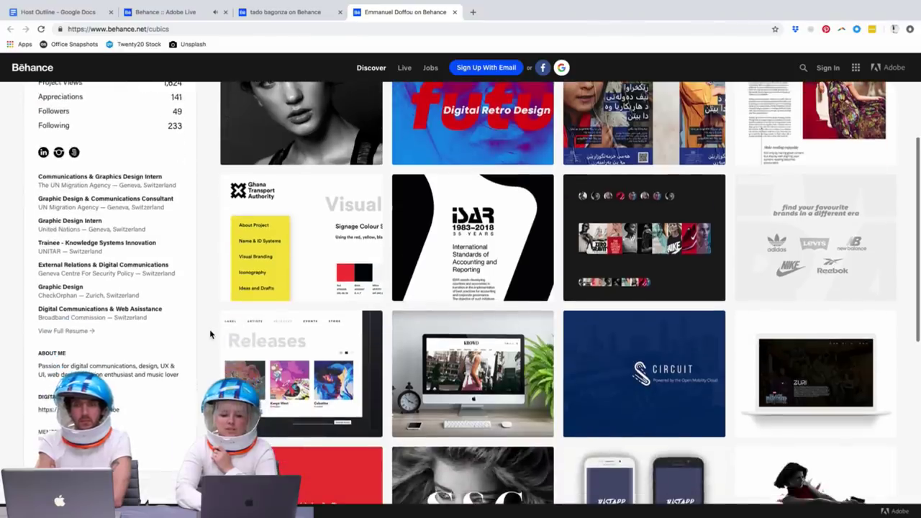
scroll(210, 334, down, 1)
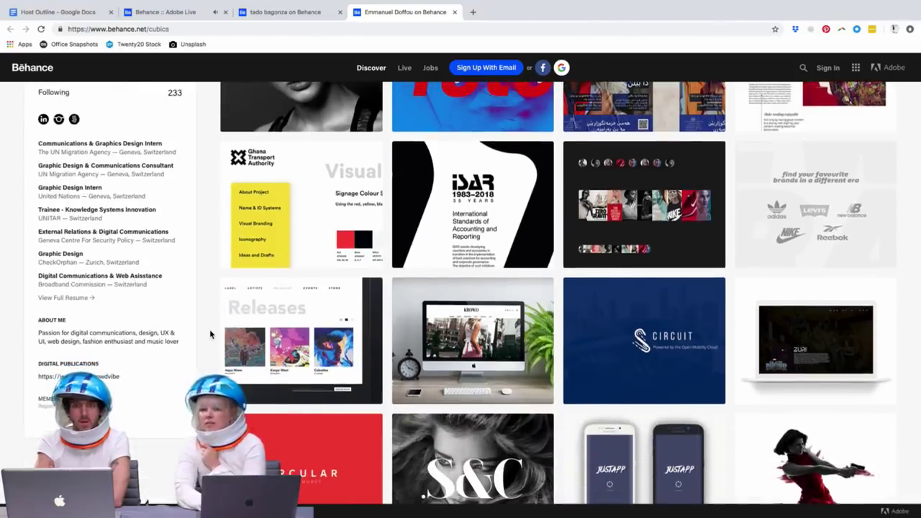
scroll(210, 333, down, 1)
scroll(210, 334, down, 2)
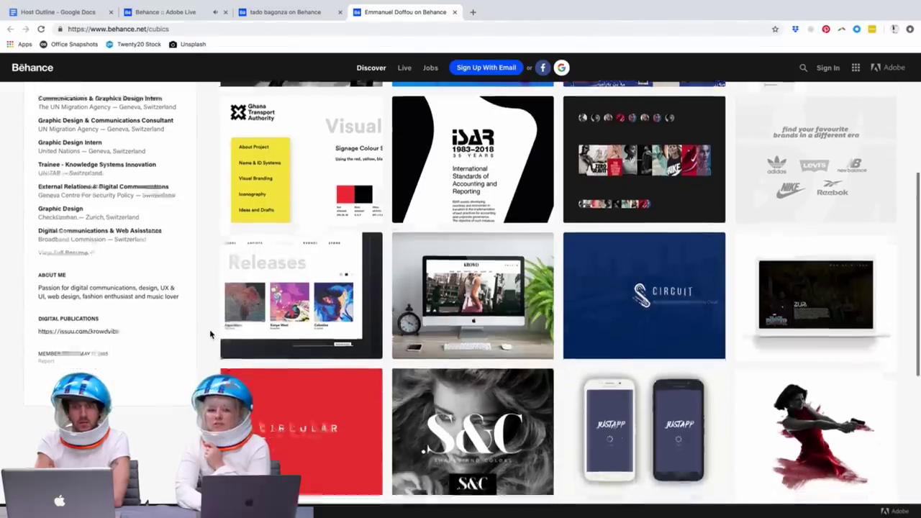
scroll(210, 334, up, 7)
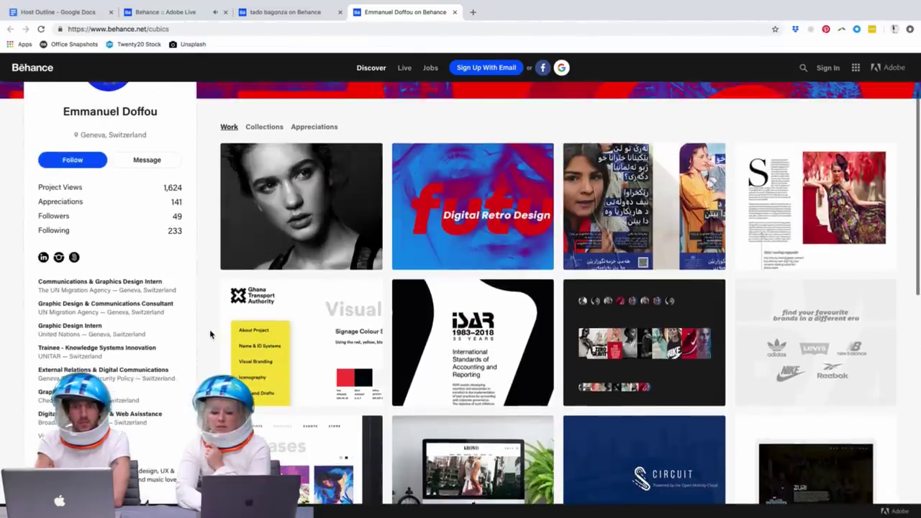
Step: Open the Lera Retouching project and scroll down through its colour portrait
click(301, 182)
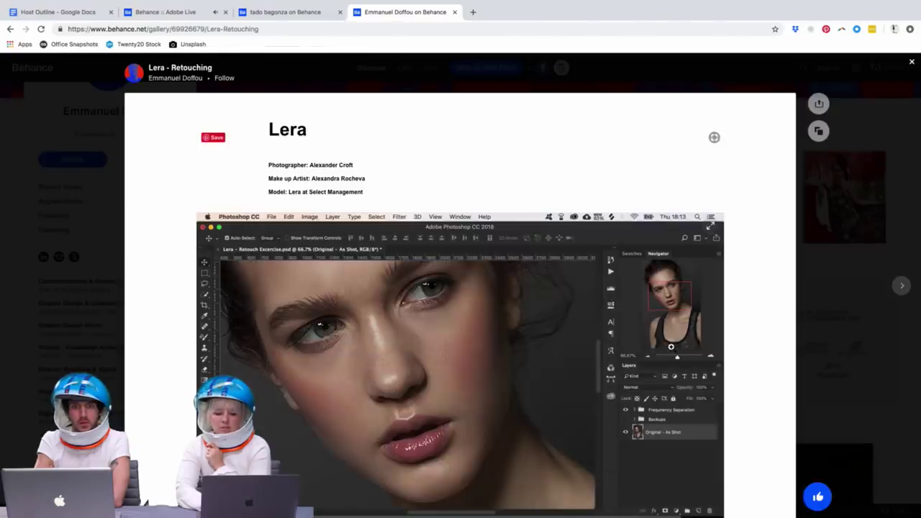
scroll(460, 287, down, 1)
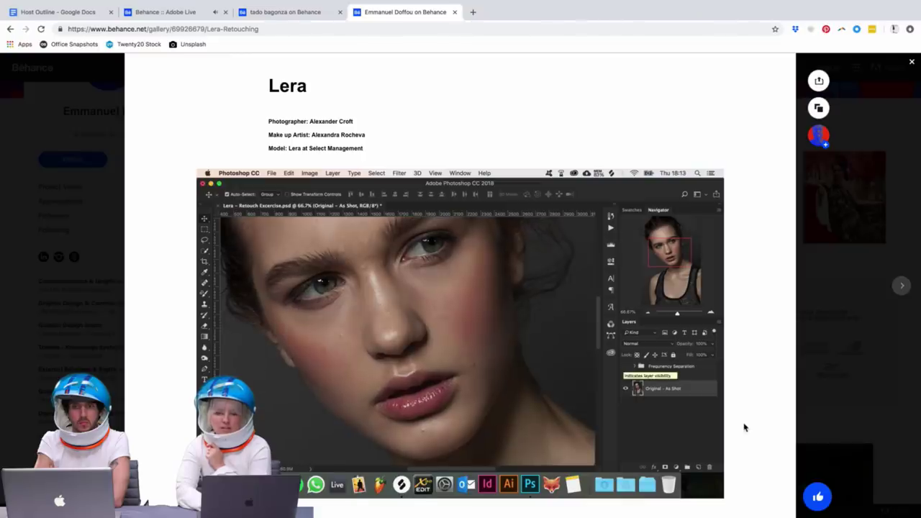
scroll(744, 427, down, 1)
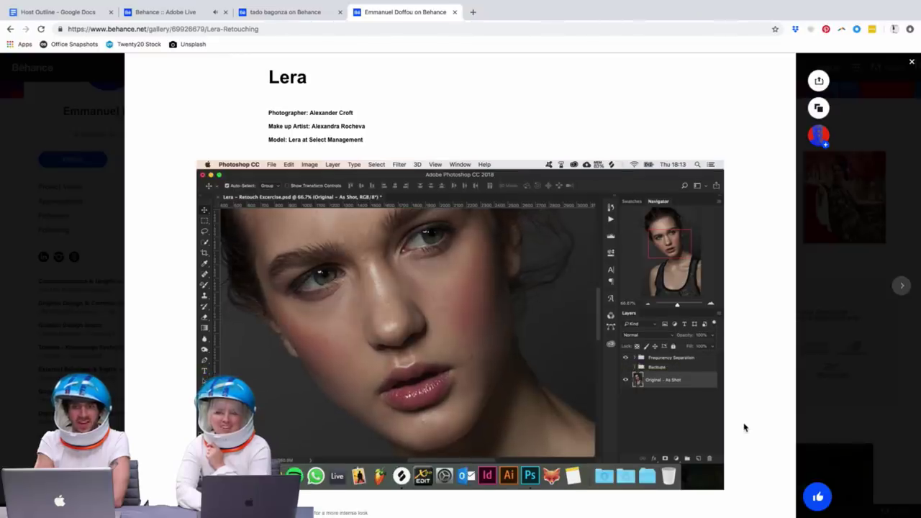
scroll(744, 428, down, 1)
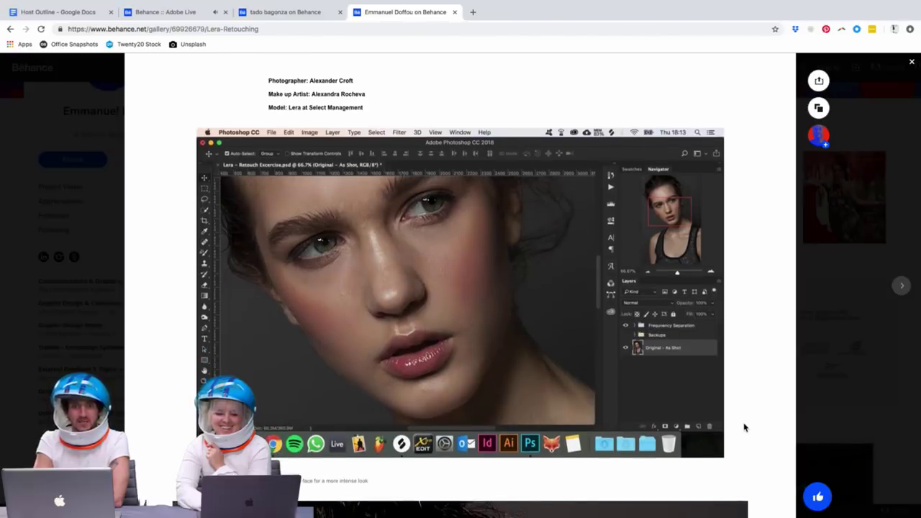
scroll(745, 427, down, 3)
scroll(743, 423, down, 2)
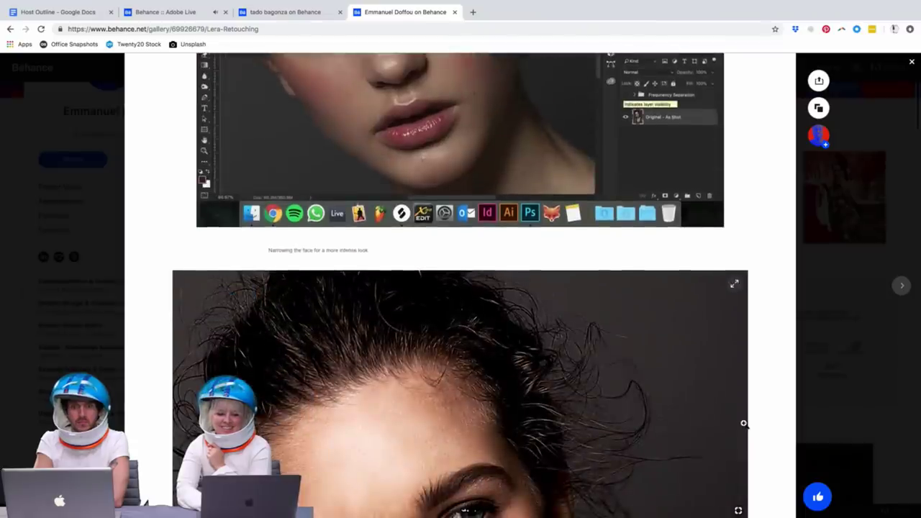
scroll(743, 423, down, 5)
scroll(743, 423, down, 2)
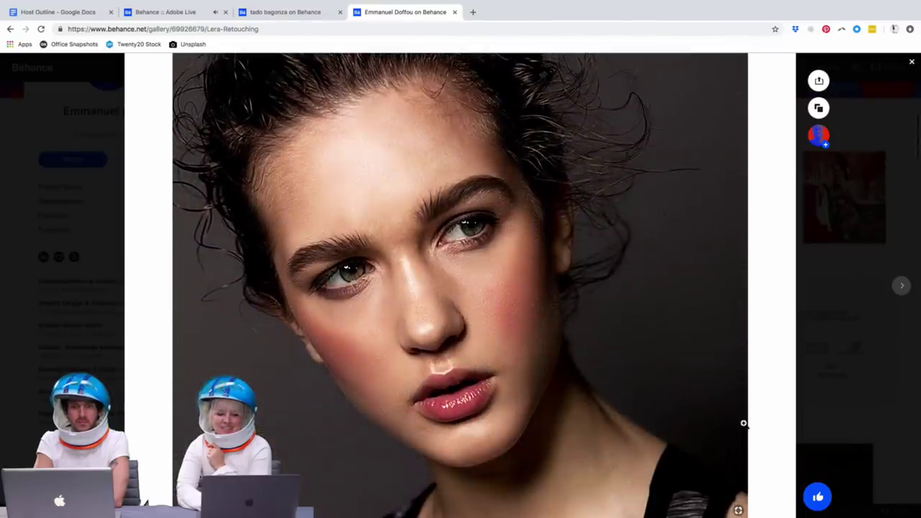
scroll(743, 423, down, 1)
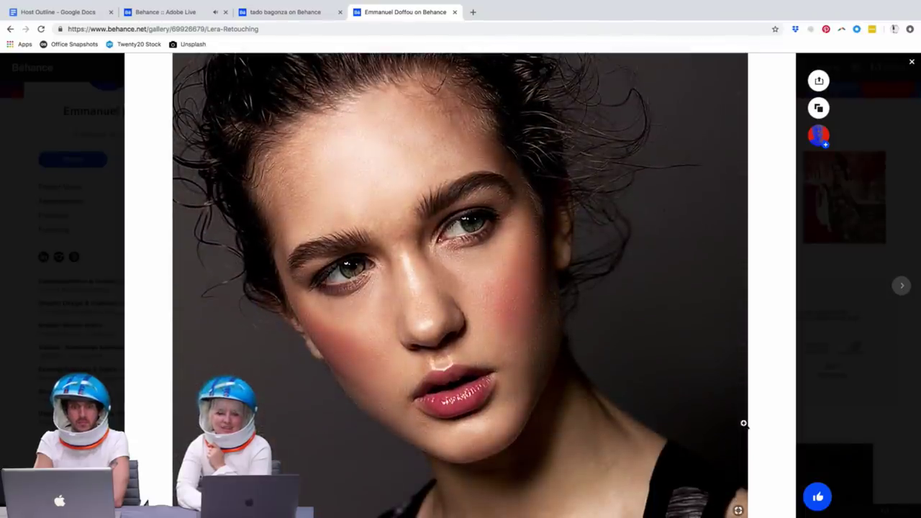
scroll(743, 423, down, 1)
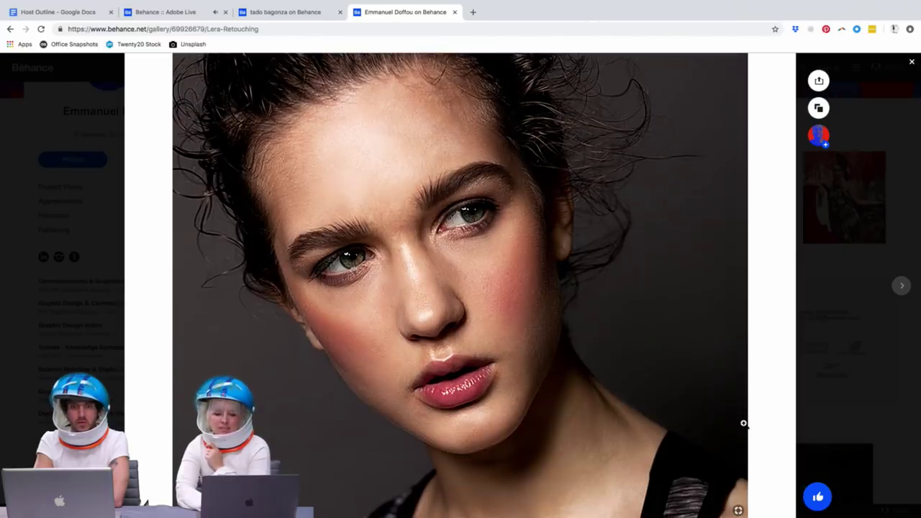
Step: Keep scrolling past the colour portrait until the black-and-white version begins beneath it
scroll(650, 313, up, 3)
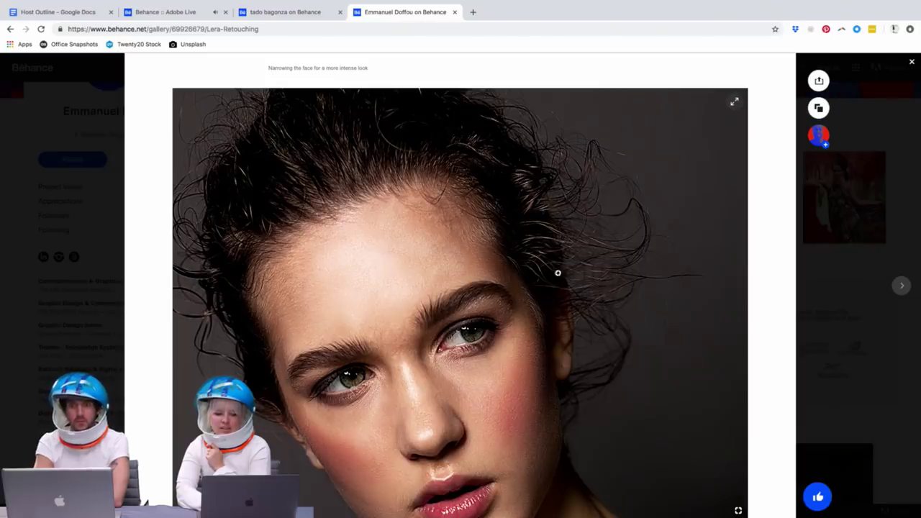
scroll(437, 387, down, 1)
scroll(437, 387, down, 2)
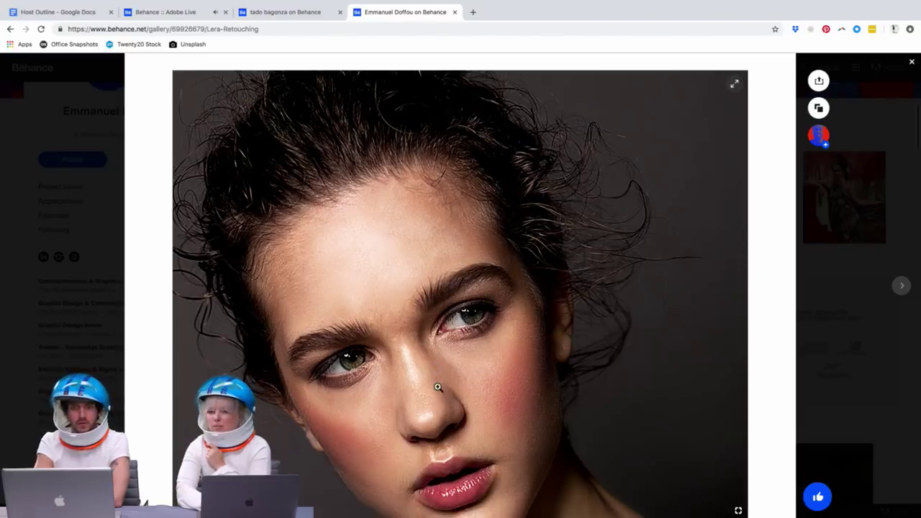
scroll(438, 387, down, 1)
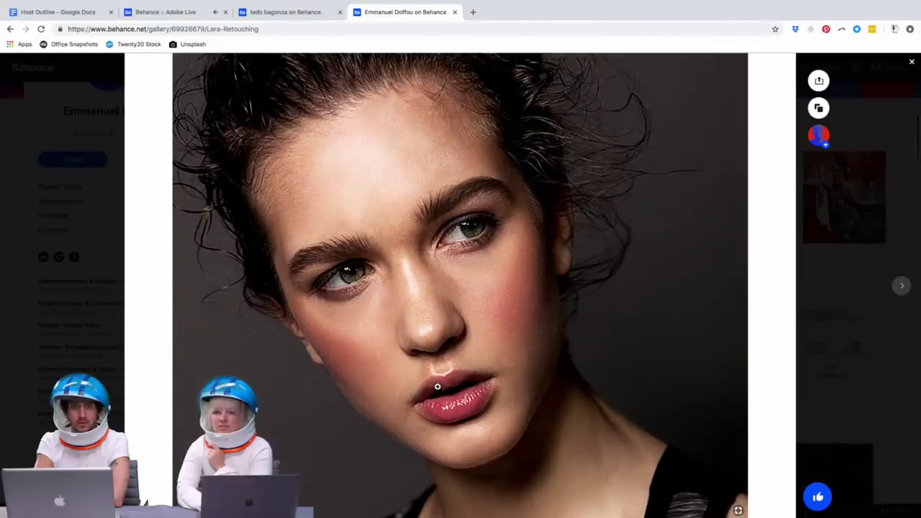
scroll(437, 387, down, 1)
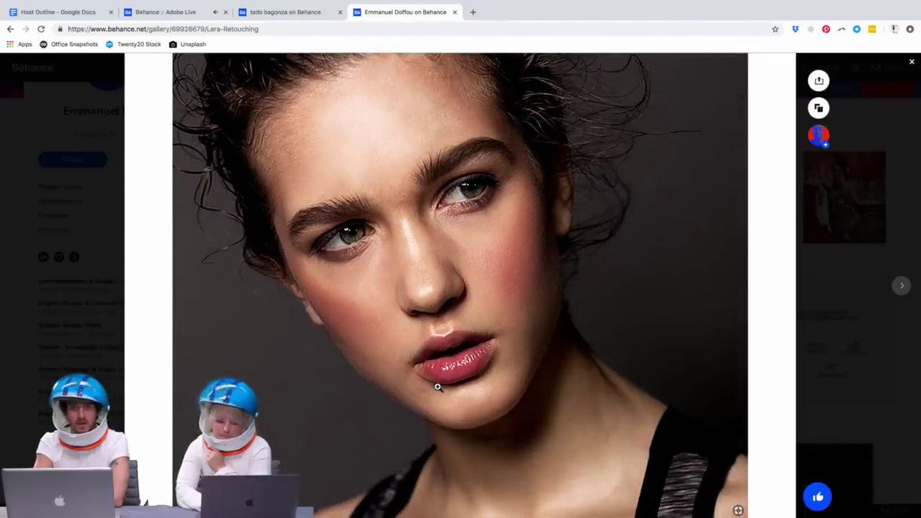
scroll(438, 387, down, 3)
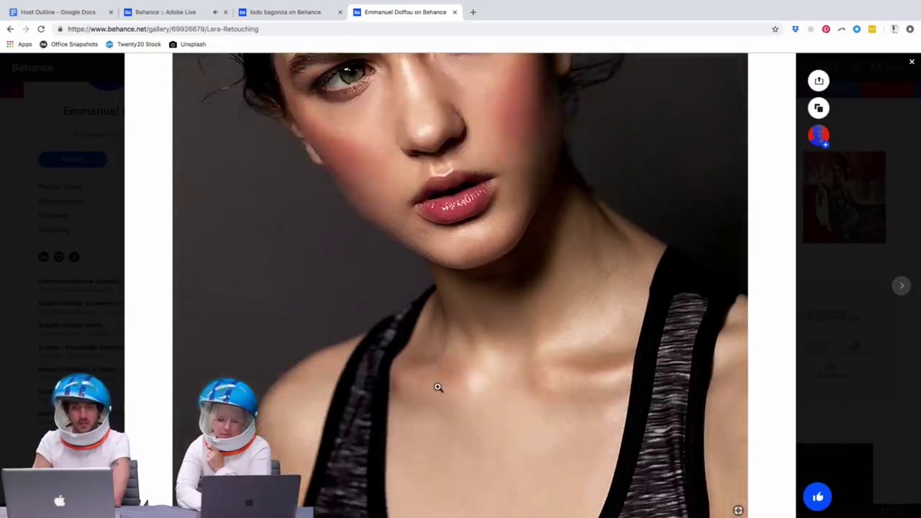
scroll(438, 387, down, 3)
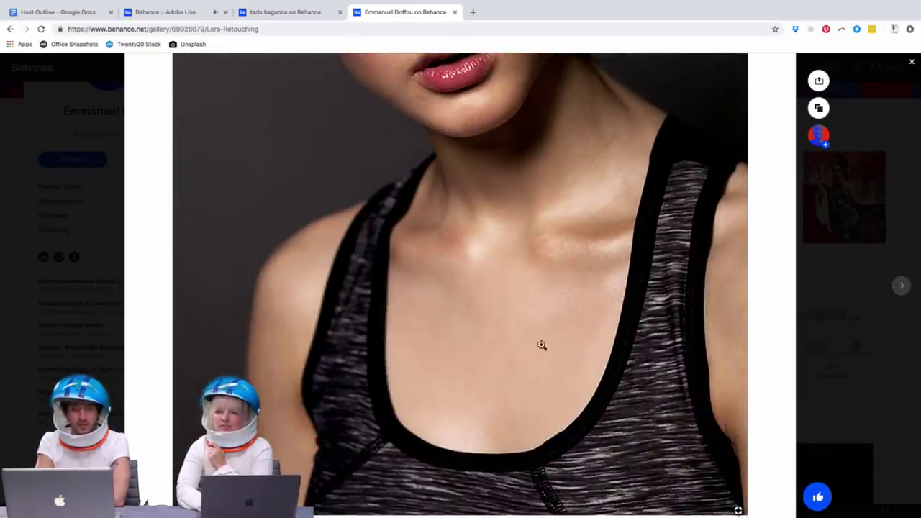
scroll(443, 410, down, 3)
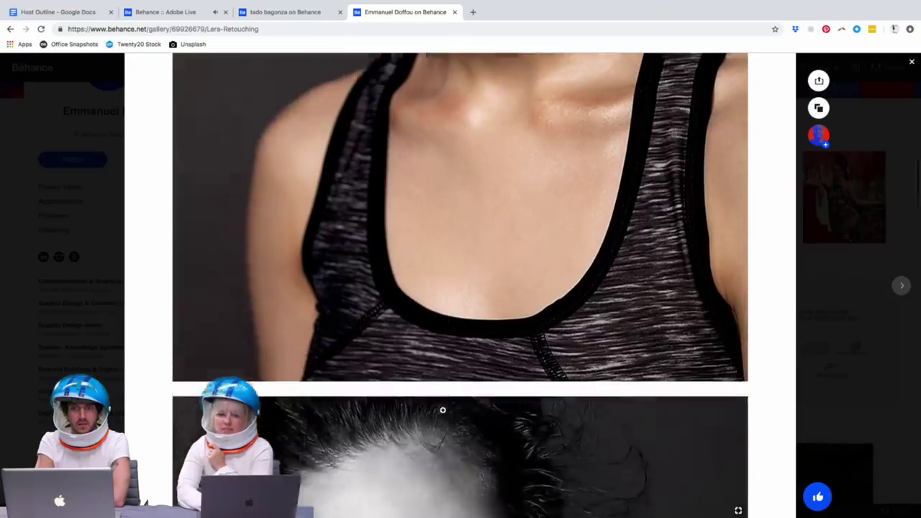
scroll(442, 410, down, 2)
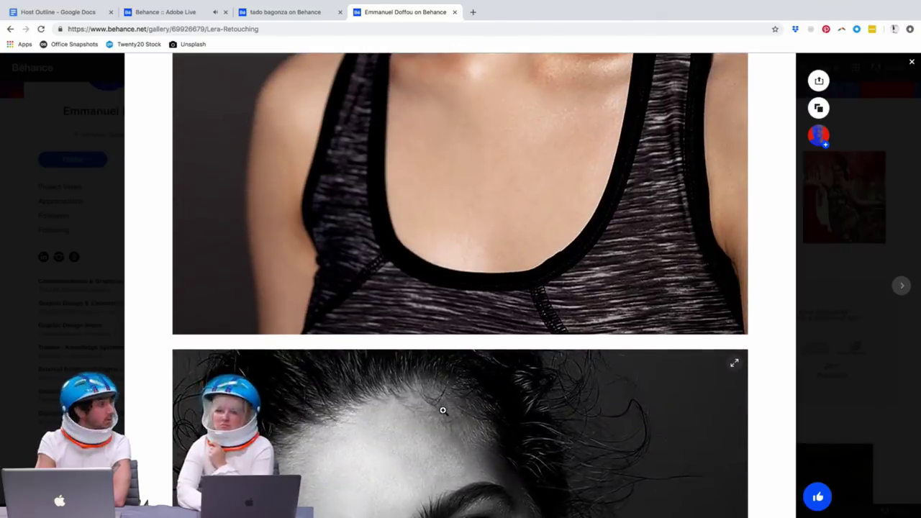
Step: Compare the colour and black-and-white Lera portraits, settling on the black-and-white face with loose curls
scroll(443, 410, down, 5)
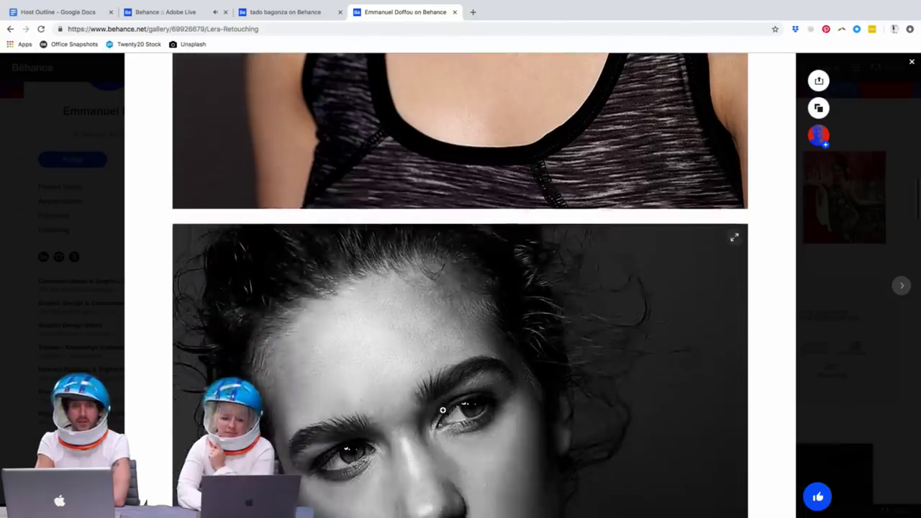
scroll(442, 410, up, 12)
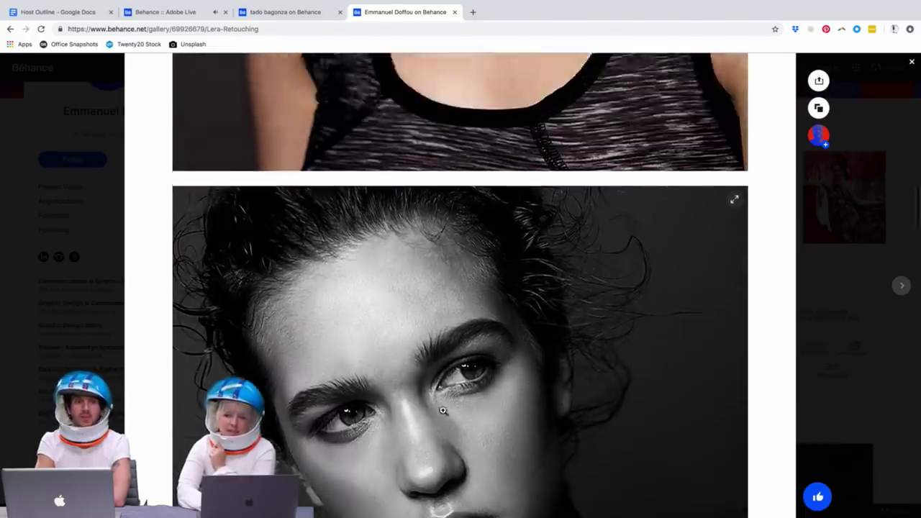
scroll(443, 410, down, 10)
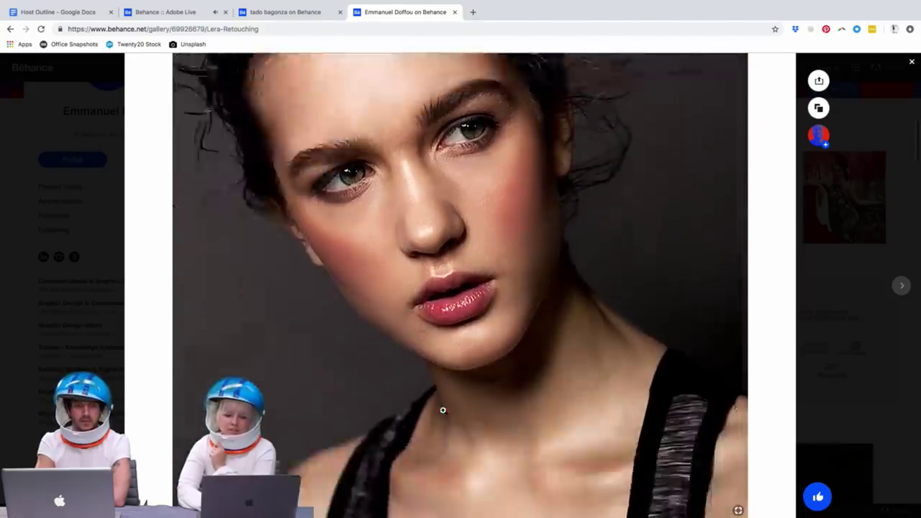
scroll(443, 410, down, 4)
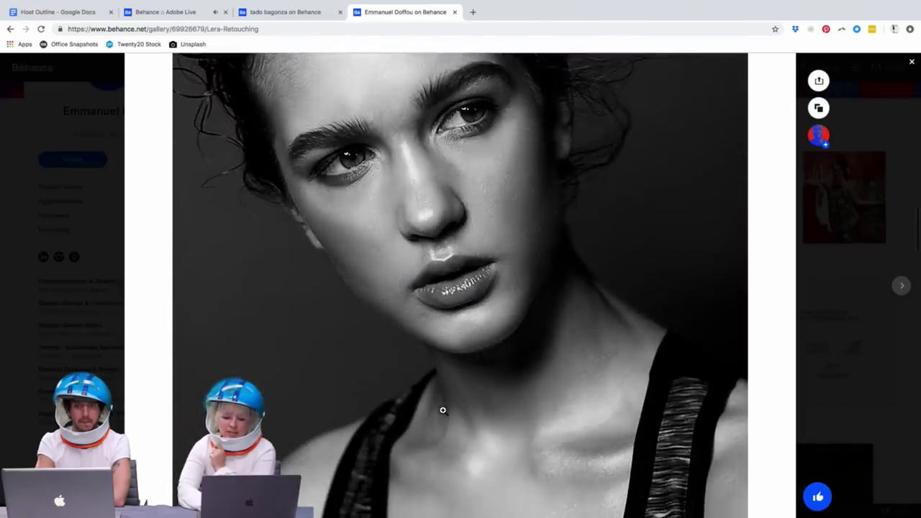
scroll(443, 410, up, 1)
scroll(443, 410, up, 5)
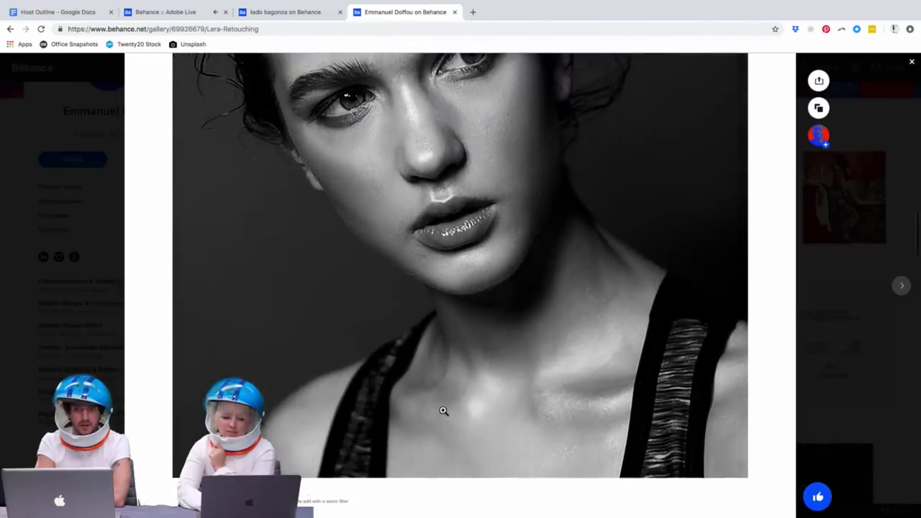
scroll(443, 410, up, 10)
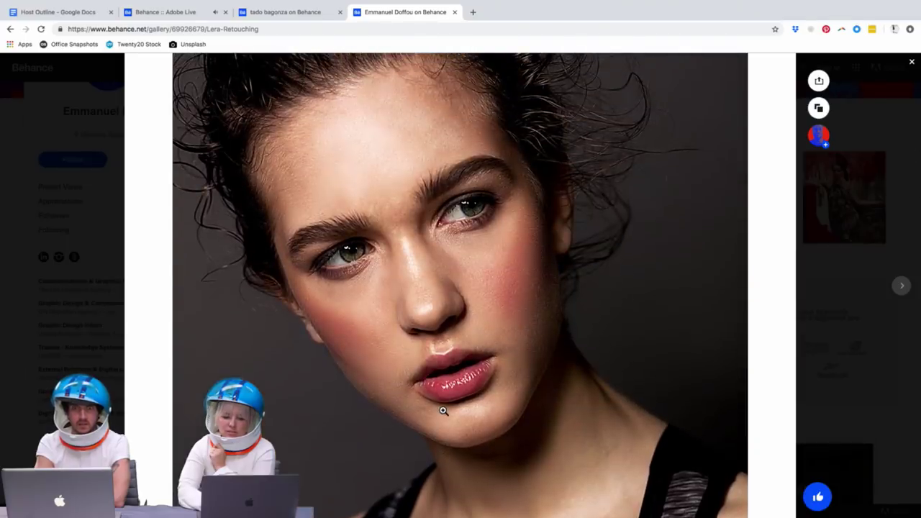
scroll(442, 410, down, 10)
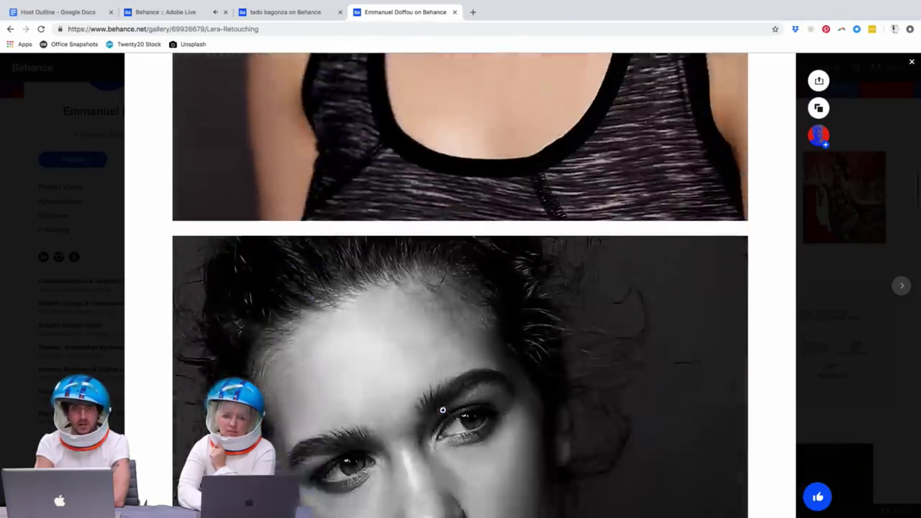
scroll(443, 410, down, 2)
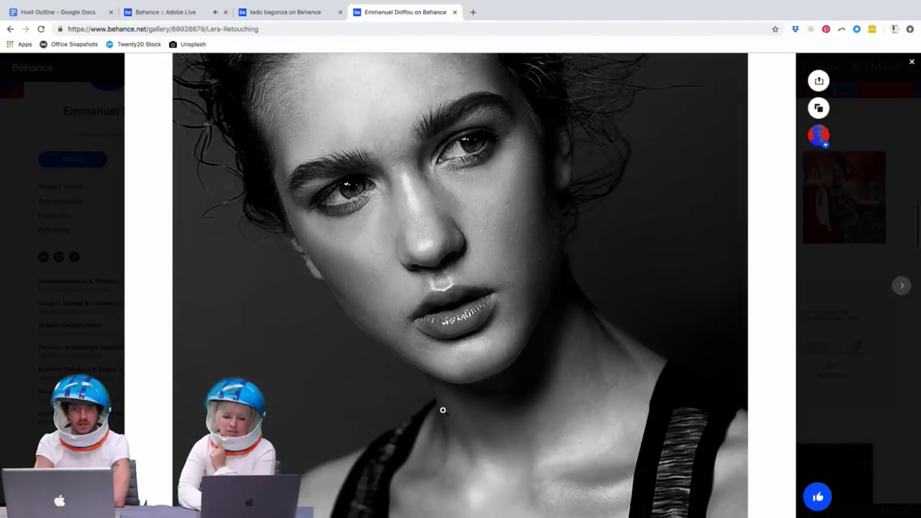
scroll(443, 410, down, 1)
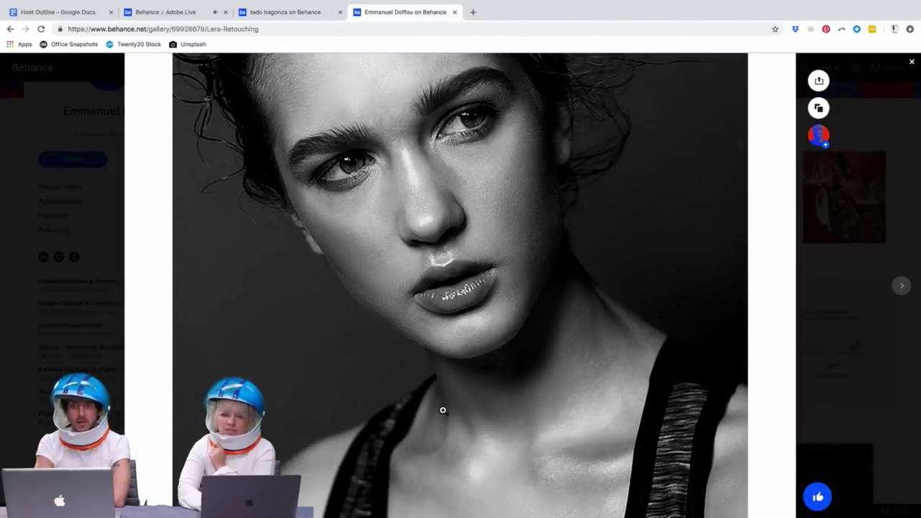
scroll(443, 410, down, 3)
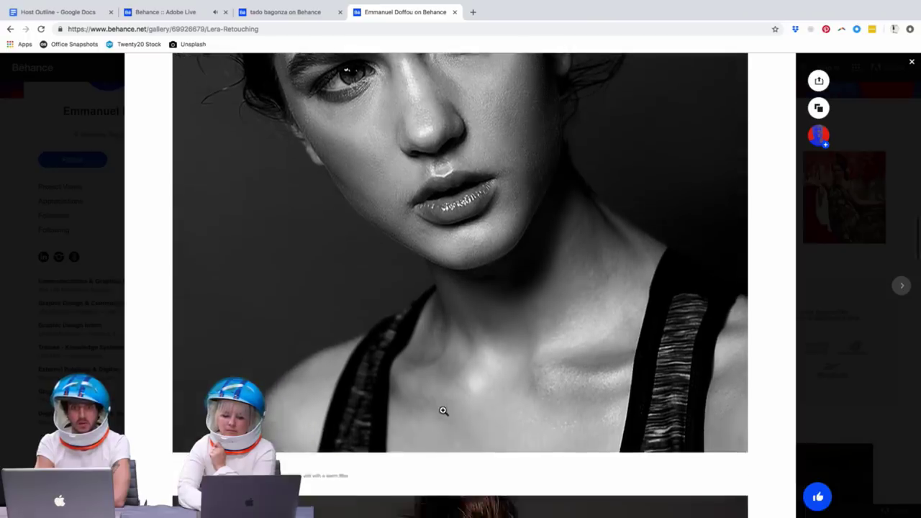
scroll(442, 410, up, 4)
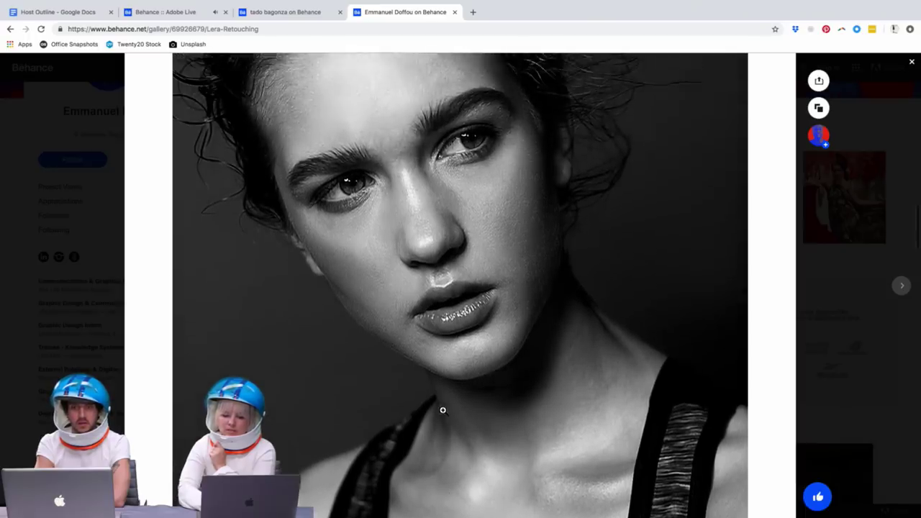
scroll(442, 410, up, 3)
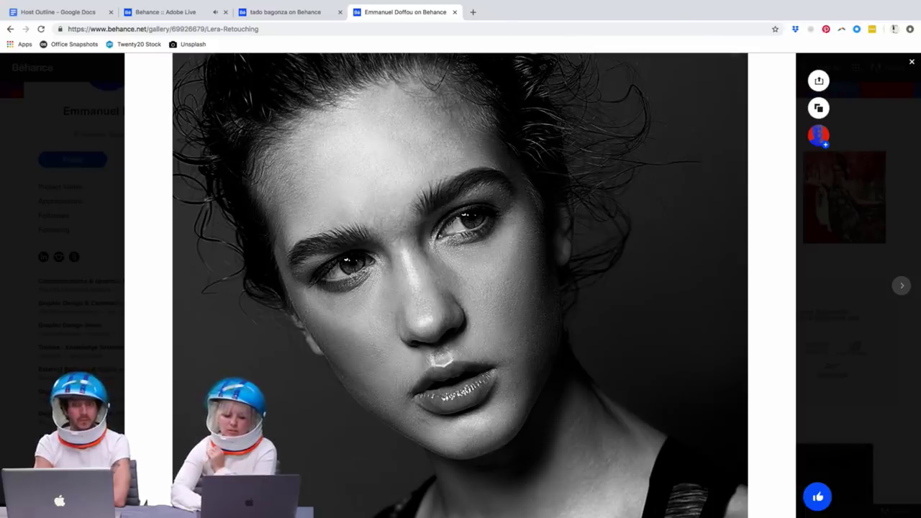
Step: Scroll through the rest of the Lera Retouching project
scroll(461, 287, down, 5)
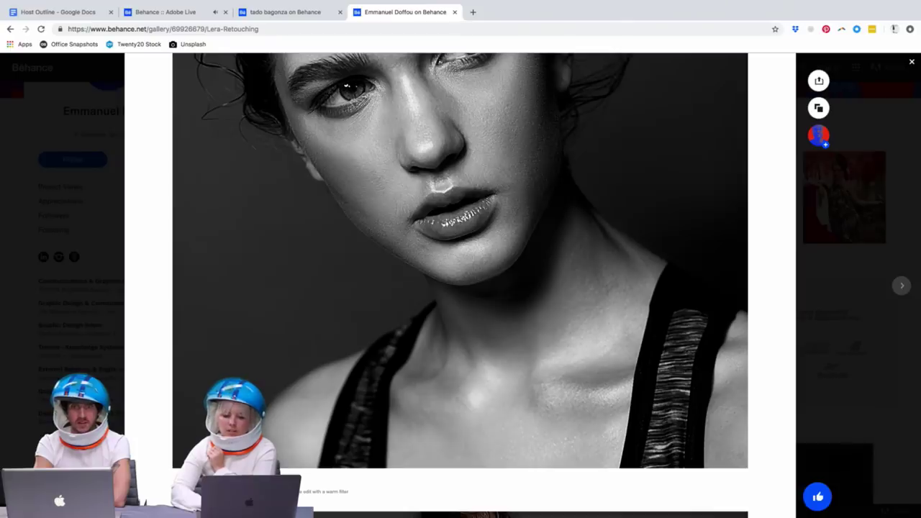
scroll(461, 288, down, 2)
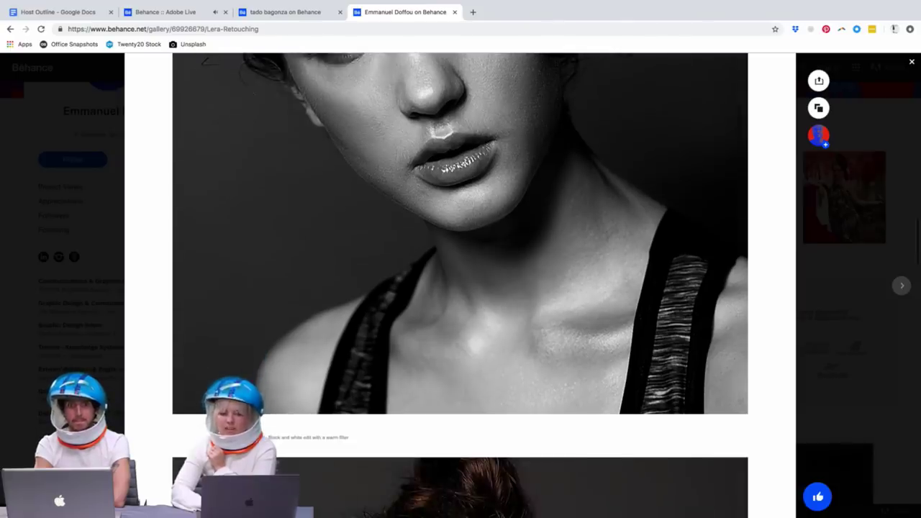
scroll(461, 288, down, 6)
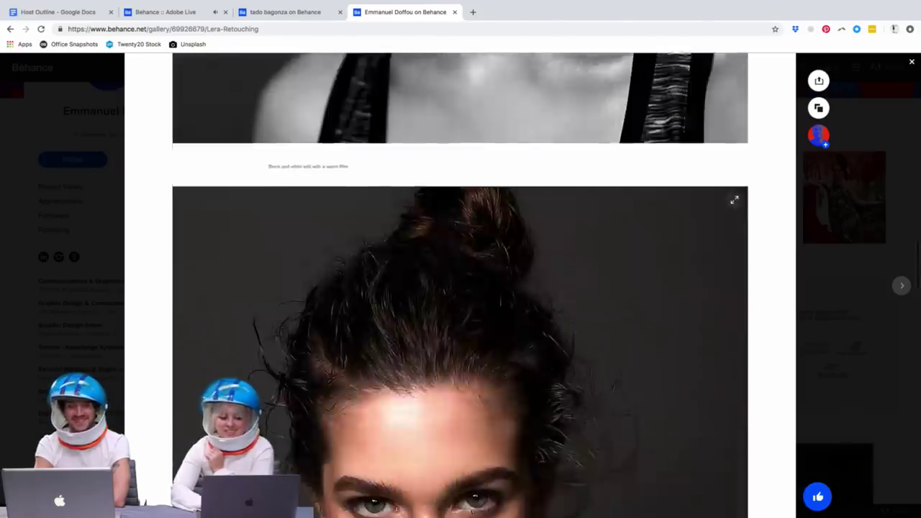
scroll(461, 288, down, 2)
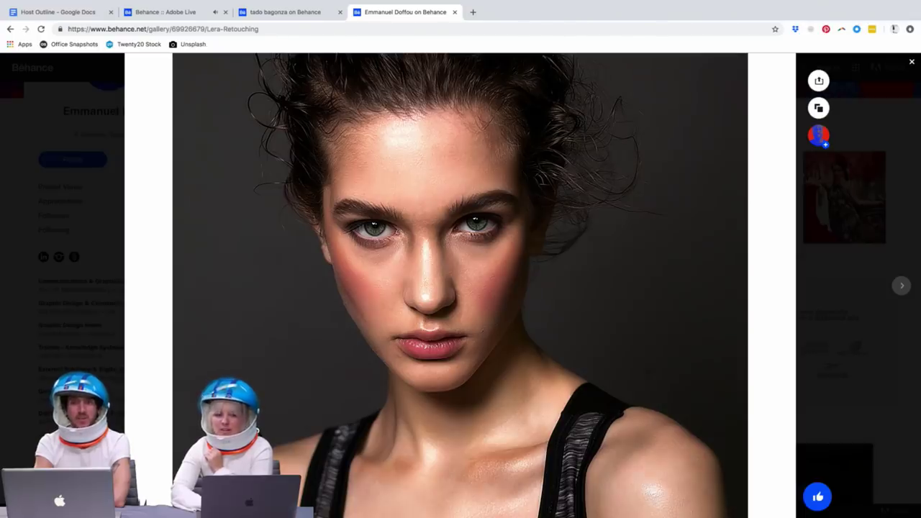
scroll(461, 288, down, 2)
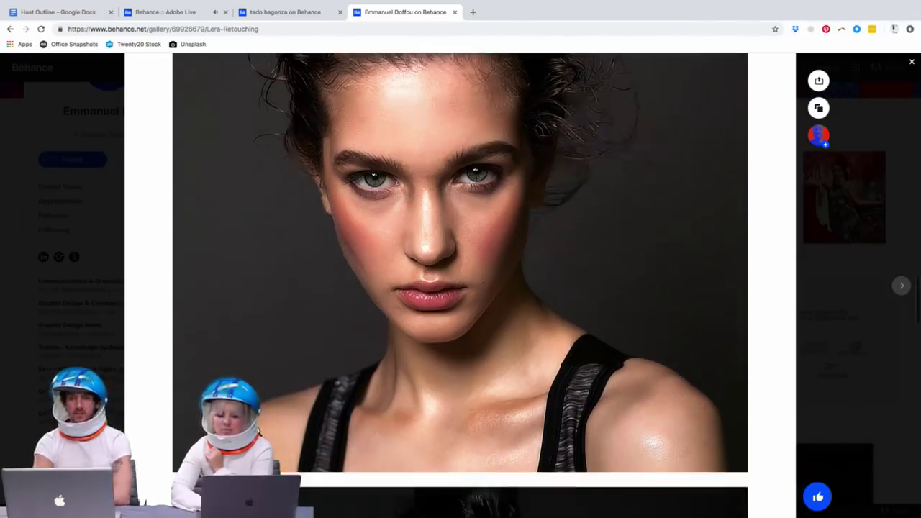
scroll(460, 287, up, 1)
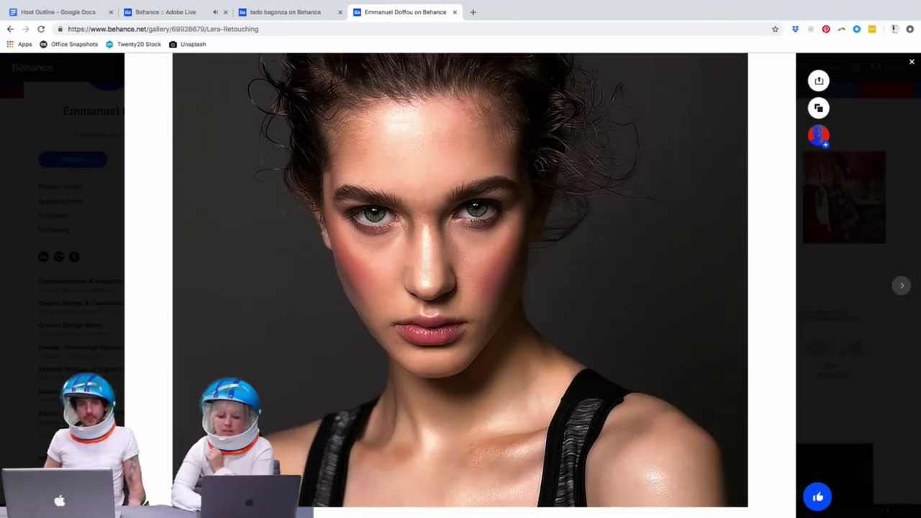
scroll(460, 288, down, 10)
scroll(460, 287, up, 3)
Step: Close the Lera Retouching project to return to the profile's project grid
scroll(460, 288, up, 8)
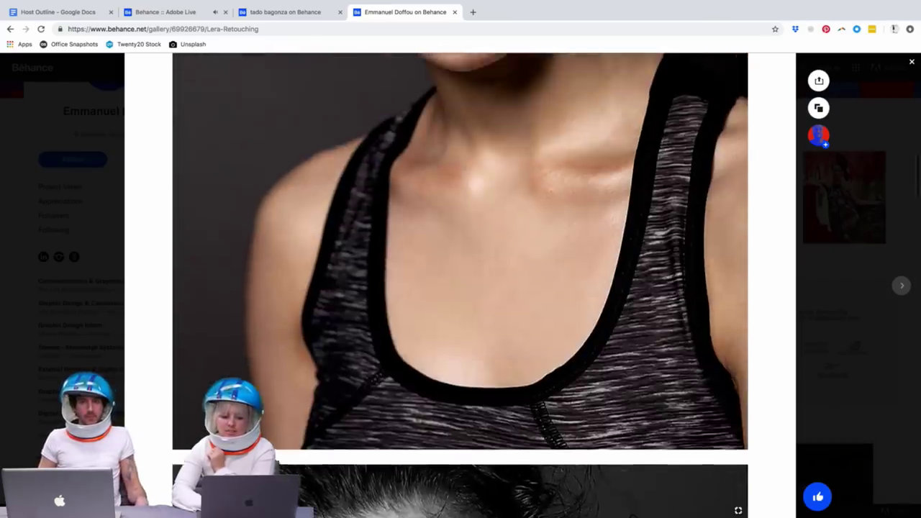
scroll(461, 288, up, 5)
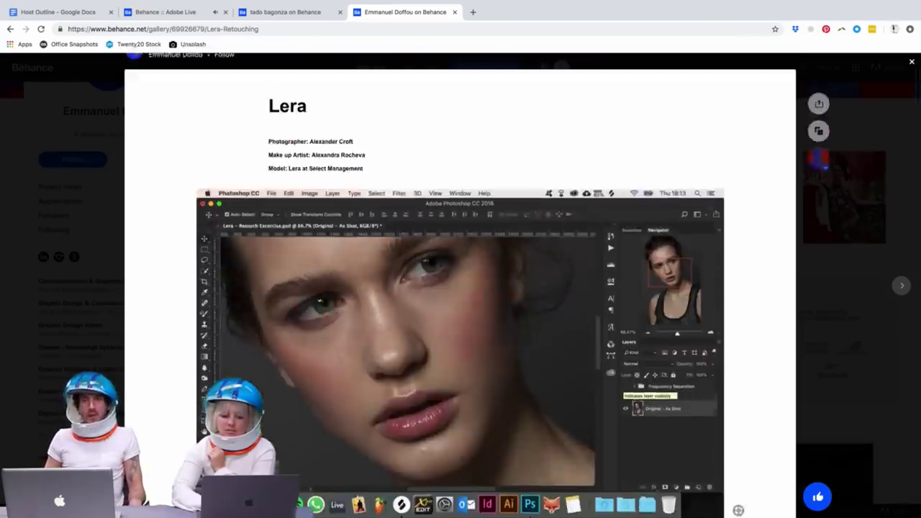
scroll(460, 288, down, 12)
scroll(460, 288, down, 10)
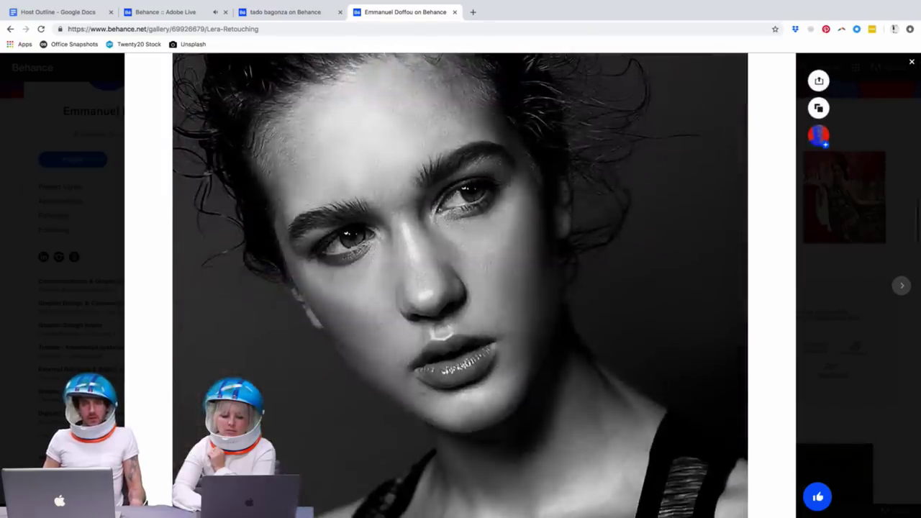
scroll(461, 288, down, 15)
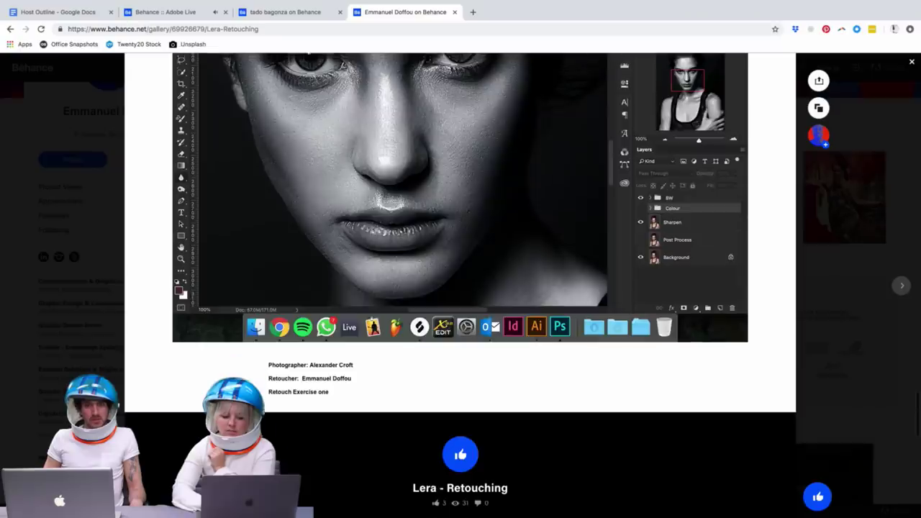
scroll(460, 288, up, 10)
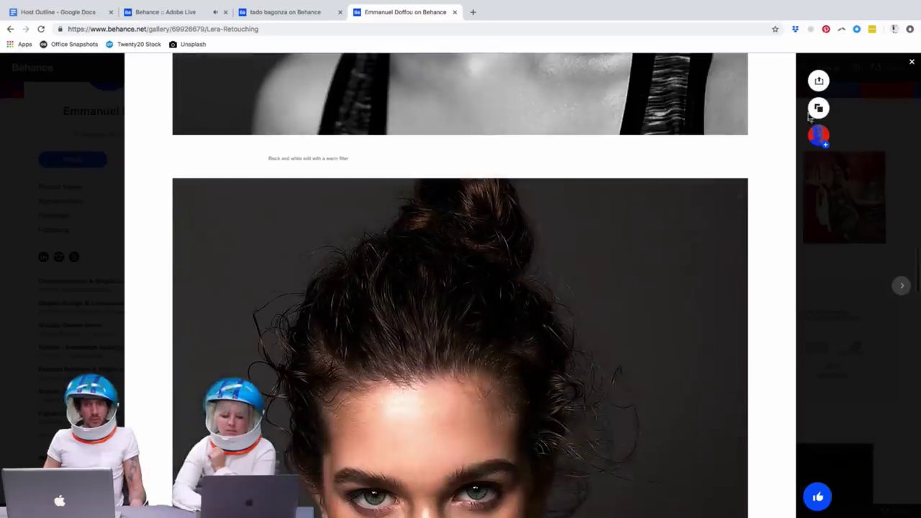
click(911, 63)
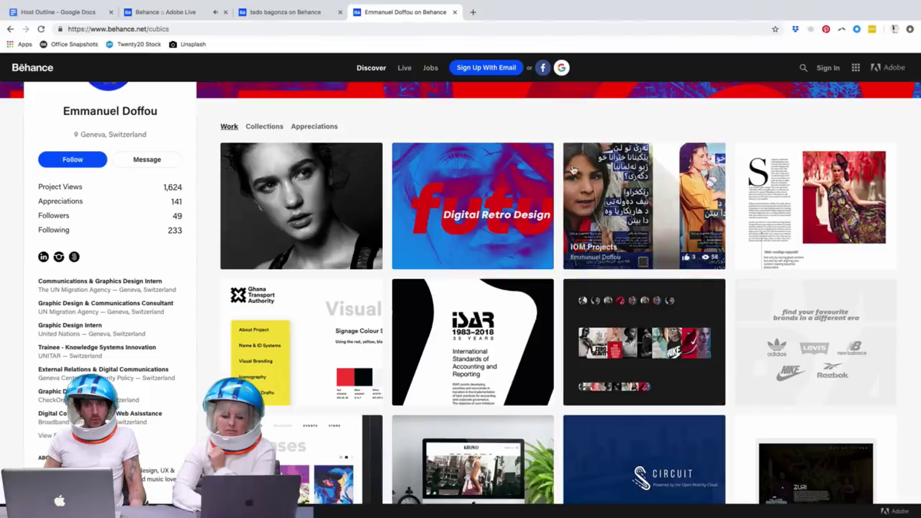
Step: Open the Digital Retro Design project and scroll past its orange-and-blue portrait to the Photoshop screenshots
click(479, 165)
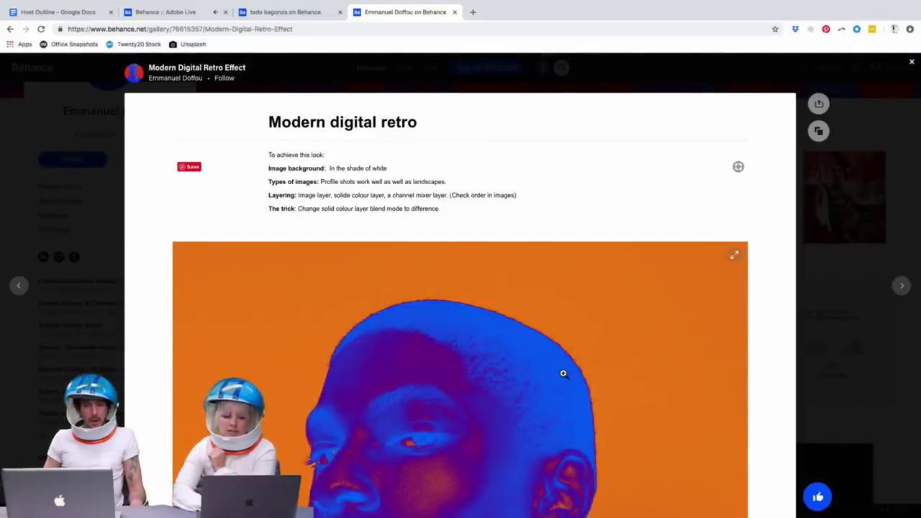
scroll(563, 373, down, 1)
scroll(563, 374, down, 5)
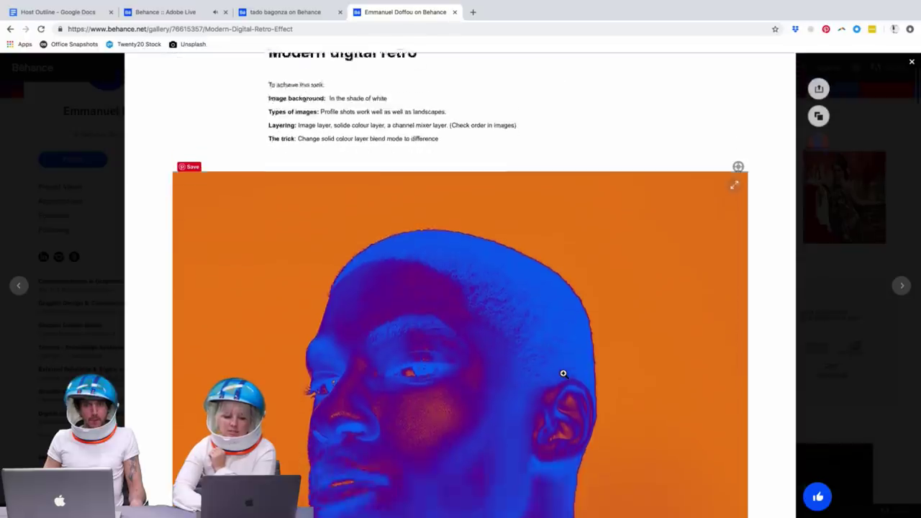
scroll(563, 374, down, 4)
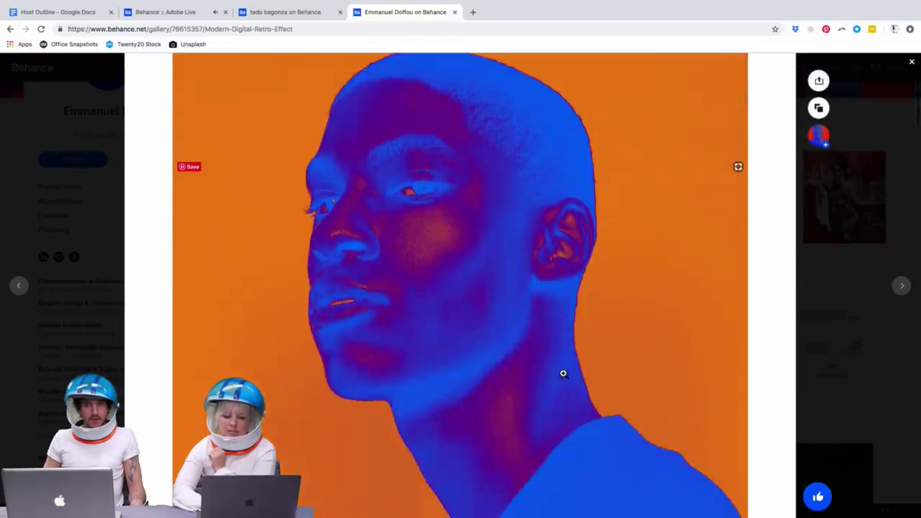
scroll(563, 373, down, 4)
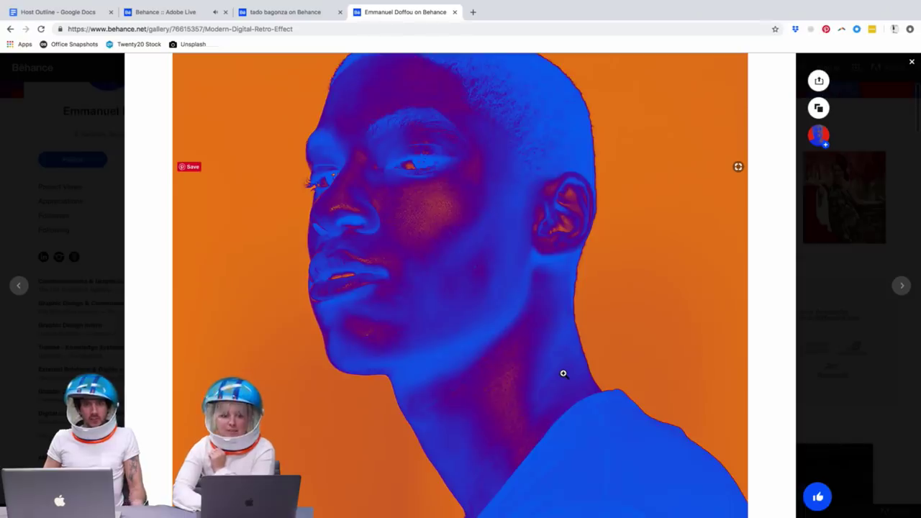
scroll(564, 374, down, 5)
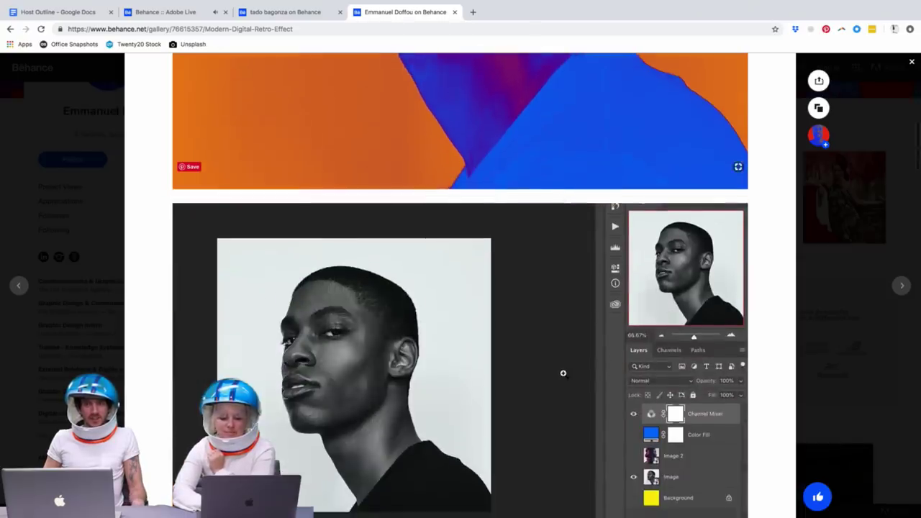
scroll(563, 374, down, 2)
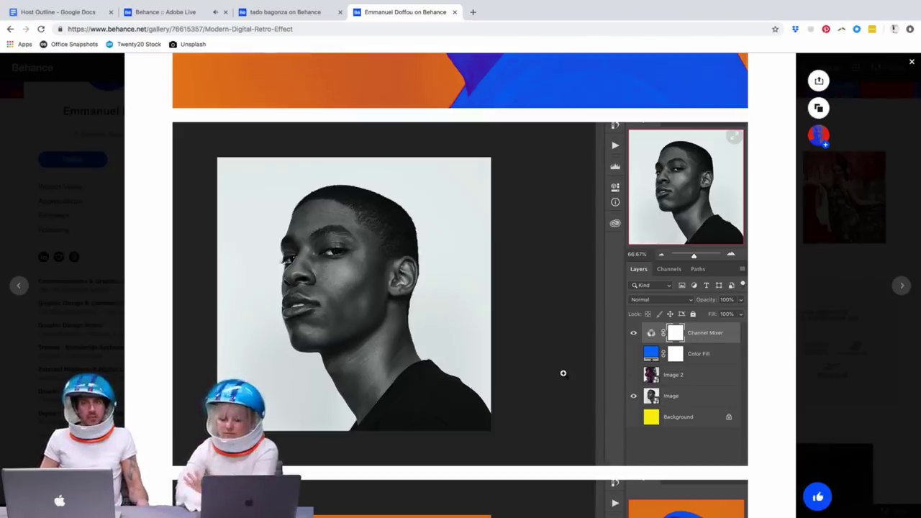
scroll(563, 373, down, 5)
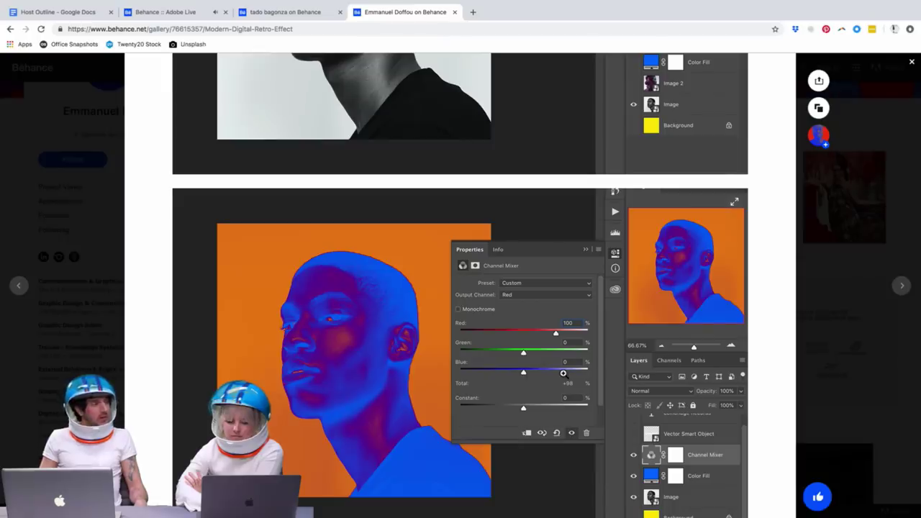
scroll(563, 373, down, 15)
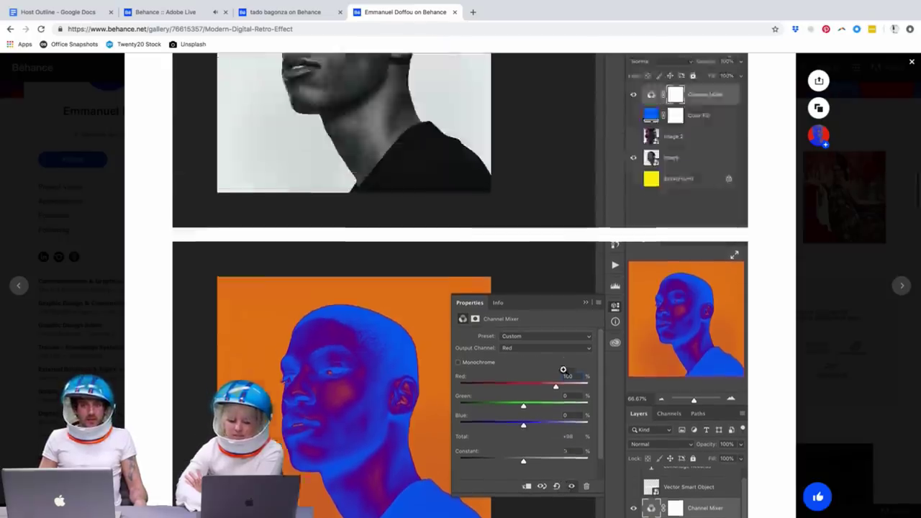
scroll(563, 369, down, 4)
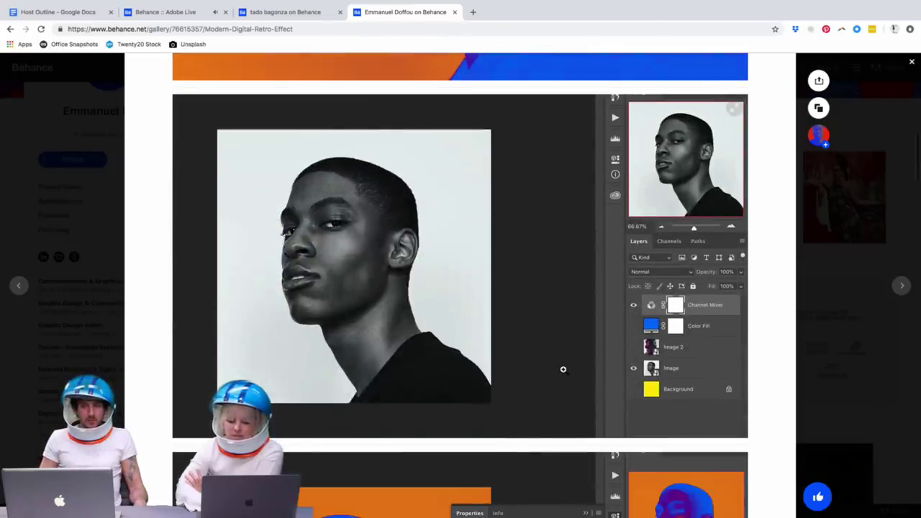
scroll(563, 369, down, 1)
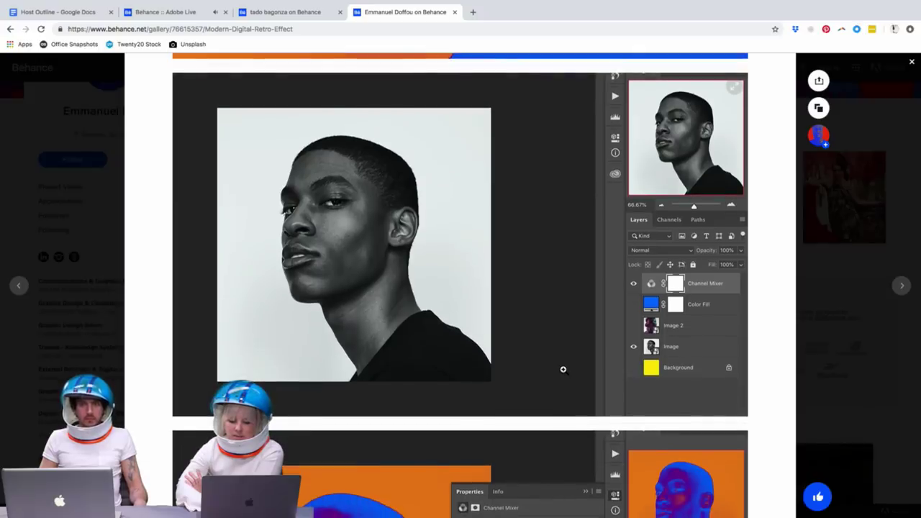
scroll(564, 369, down, 3)
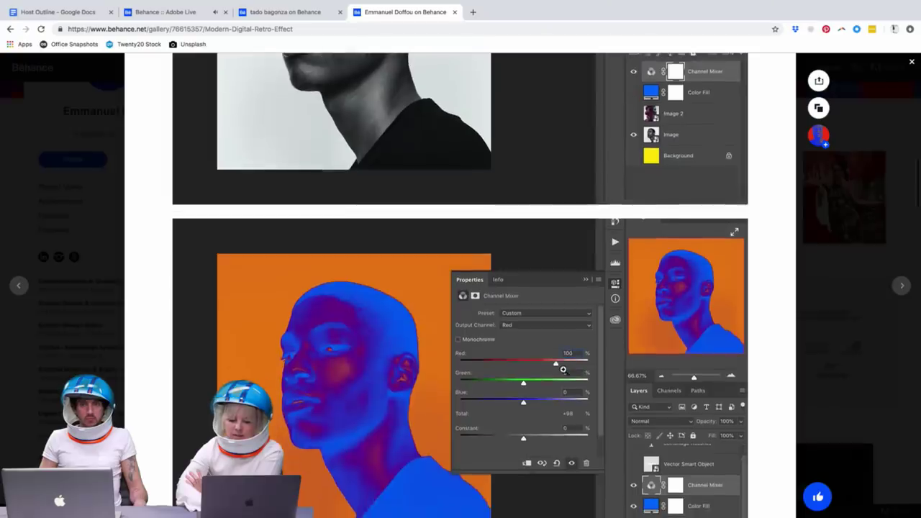
scroll(563, 369, down, 1)
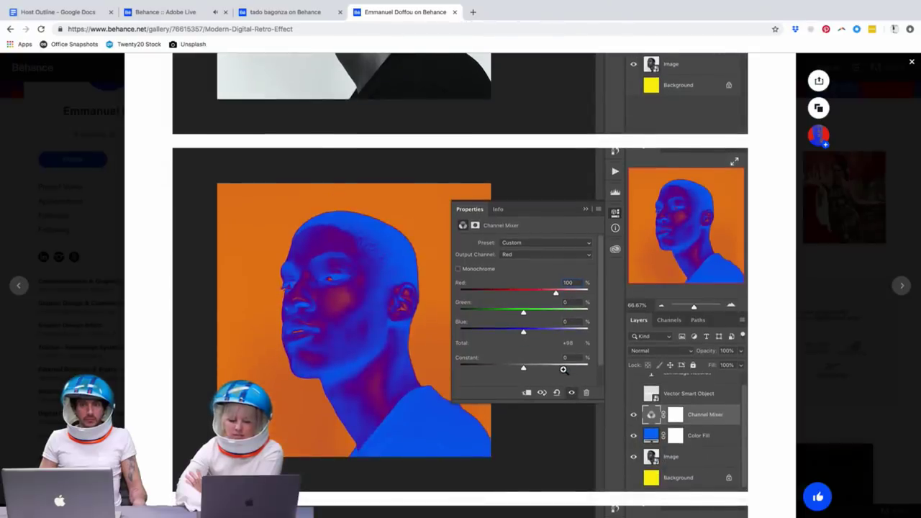
scroll(563, 369, down, 3)
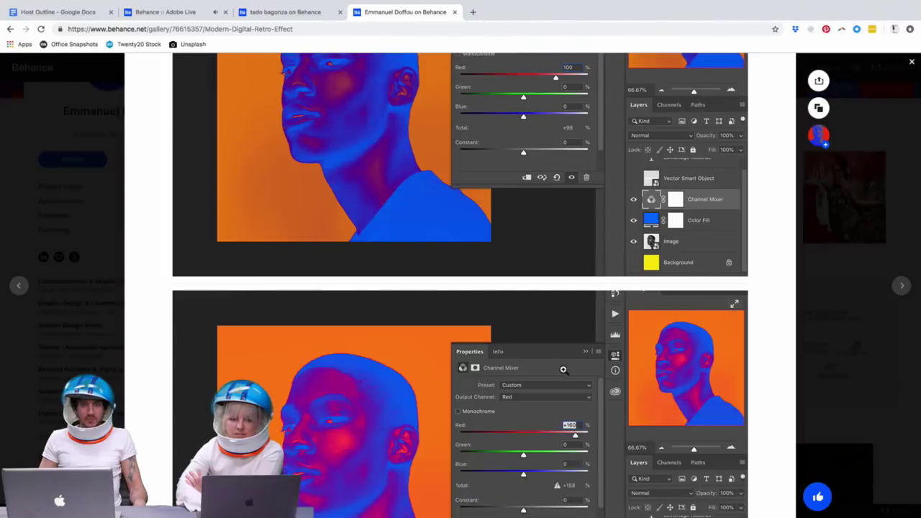
scroll(563, 369, down, 2)
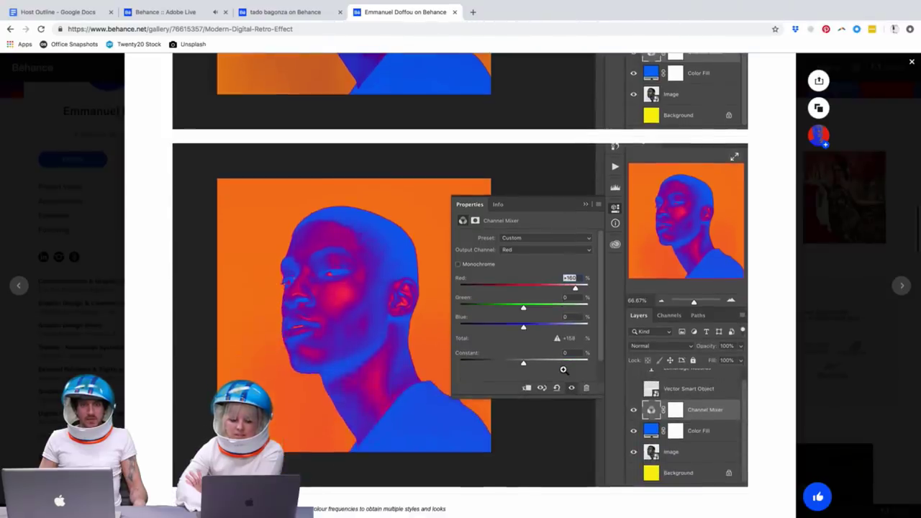
scroll(563, 369, down, 3)
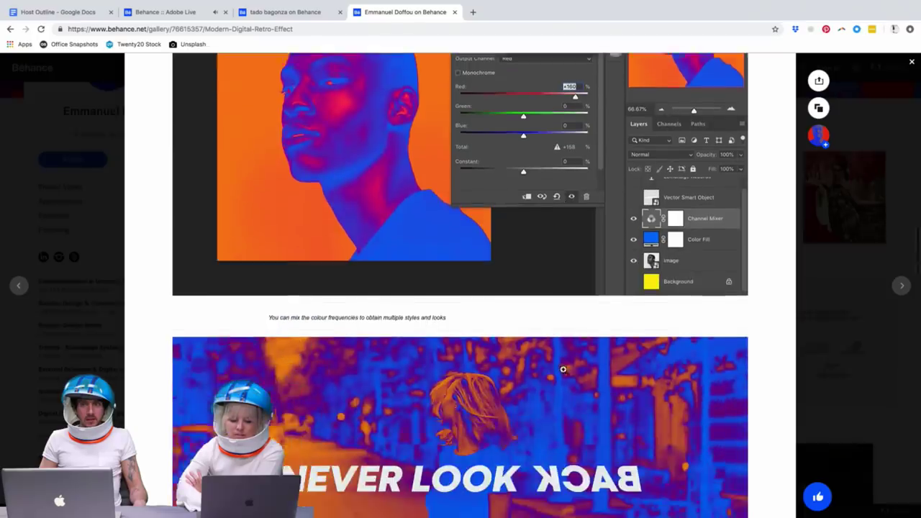
Step: Scroll down past the red LA REVOLUTION poster and play the embedded Channel Mixer video
scroll(563, 369, down, 2)
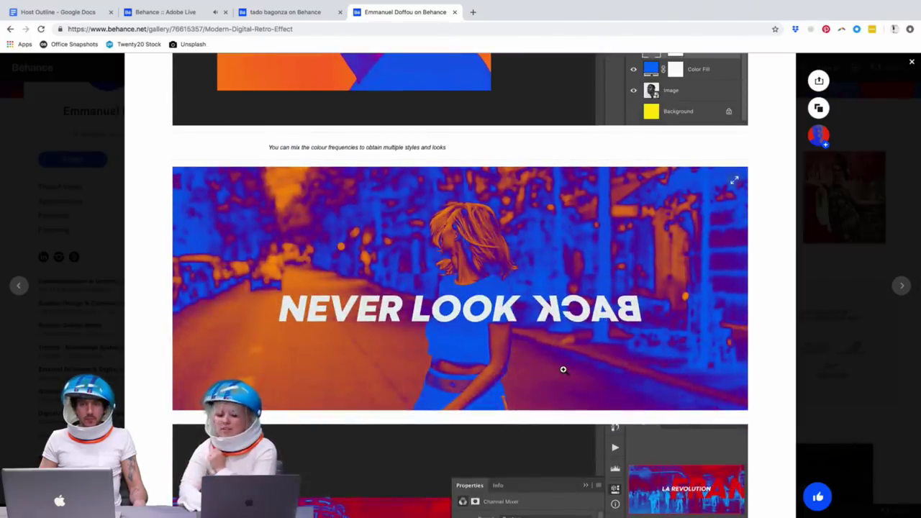
scroll(564, 369, down, 1)
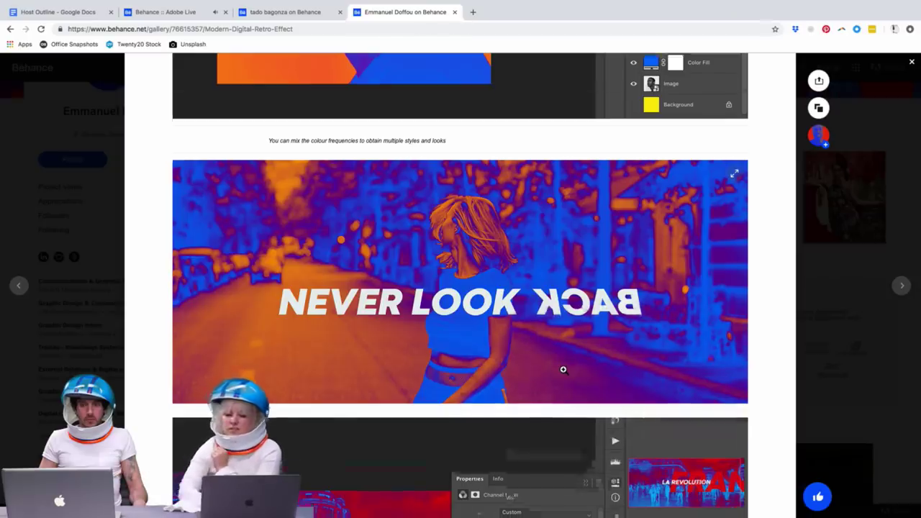
scroll(563, 369, down, 3)
scroll(564, 369, down, 2)
scroll(564, 369, up, 1)
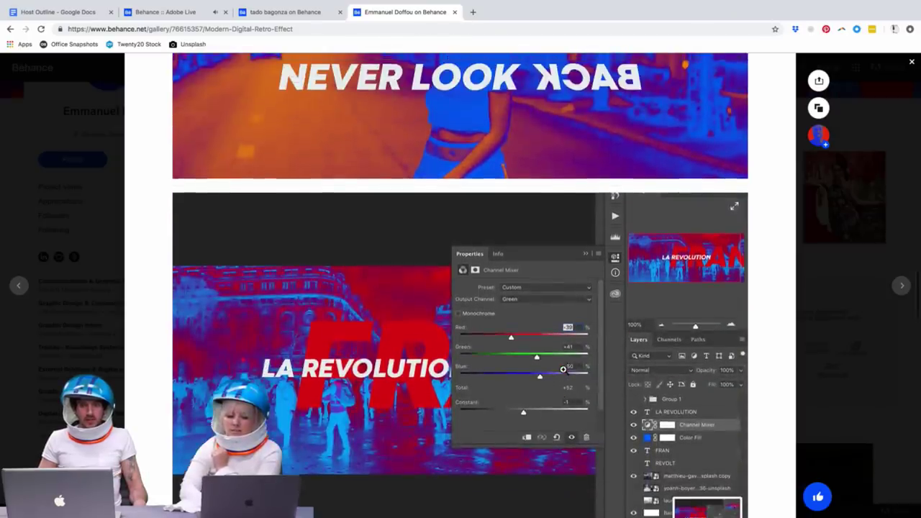
scroll(563, 369, up, 1)
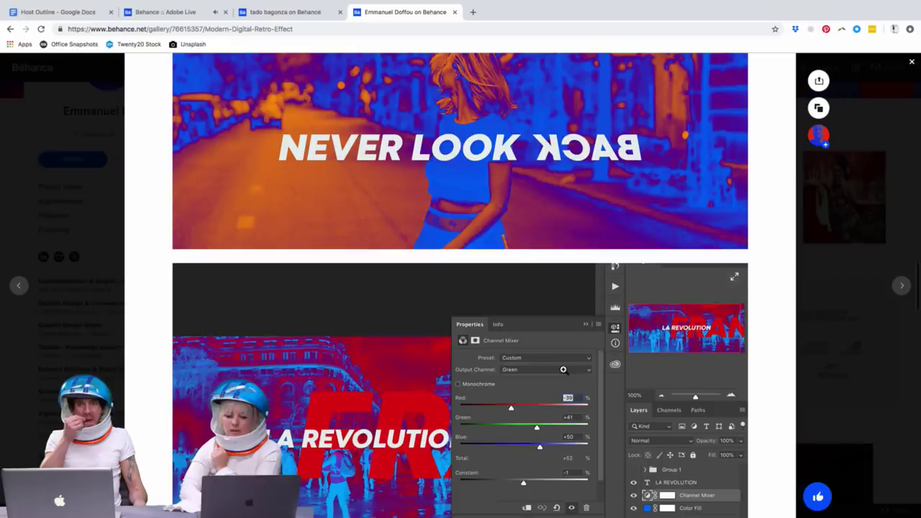
scroll(563, 369, up, 1)
scroll(564, 369, up, 1)
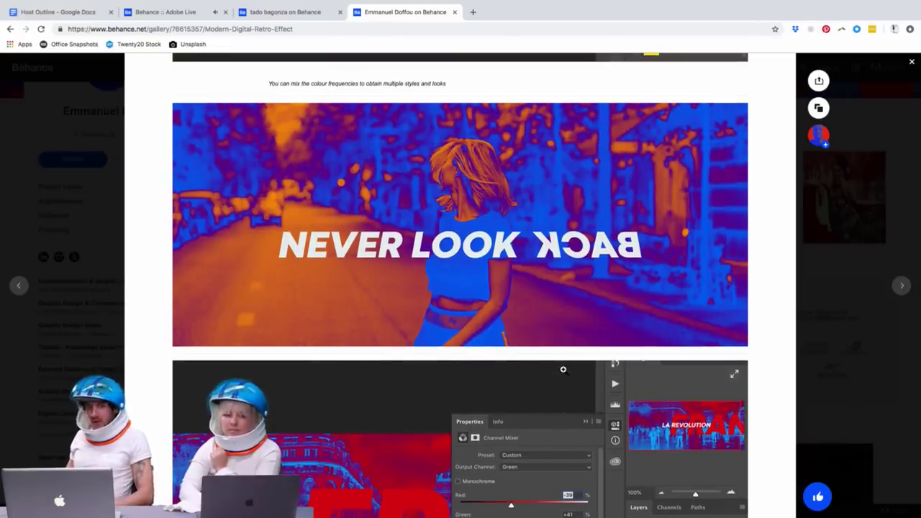
scroll(564, 369, down, 3)
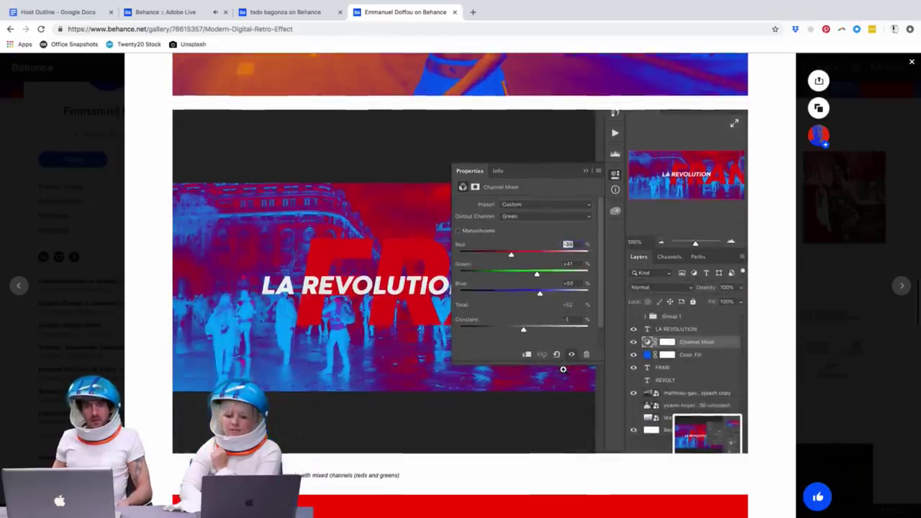
scroll(563, 369, down, 3)
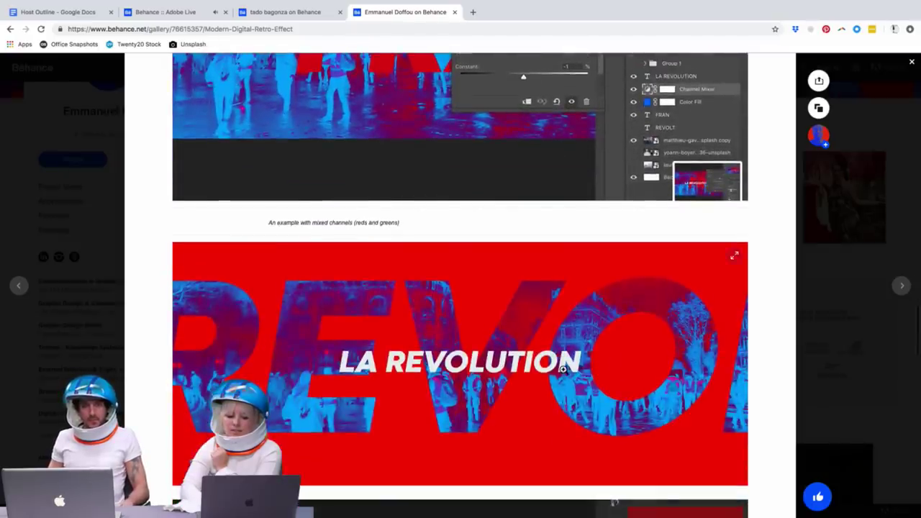
scroll(563, 369, down, 1)
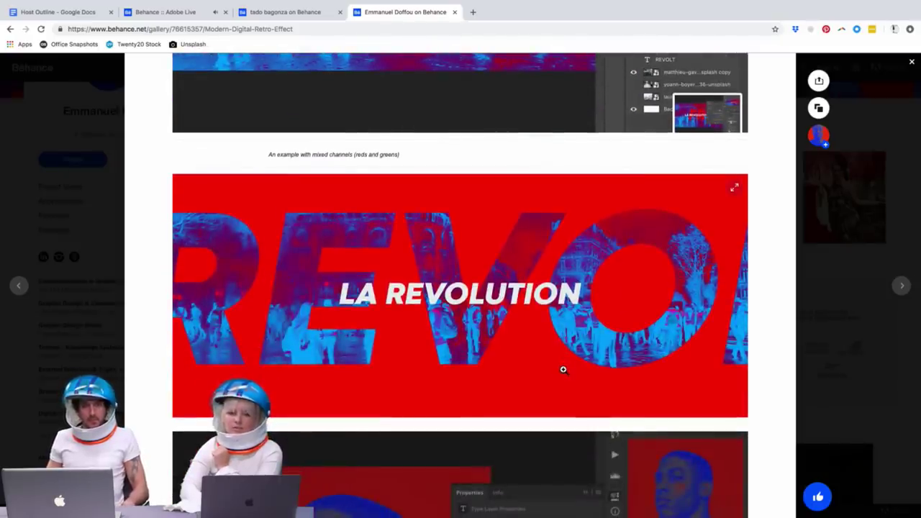
scroll(563, 369, down, 4)
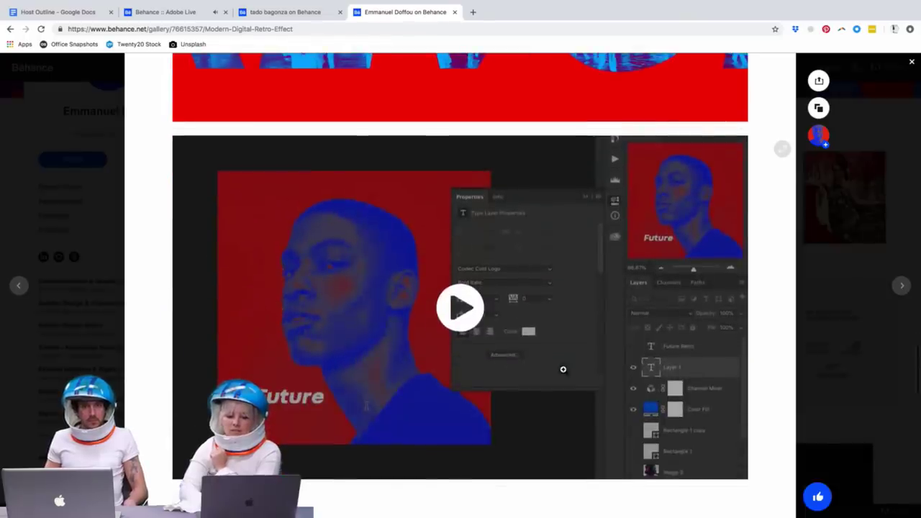
click(459, 313)
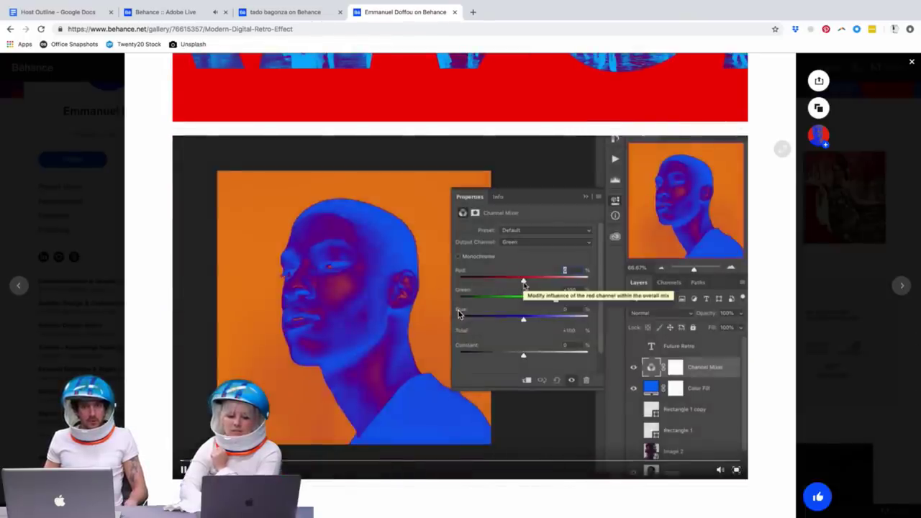
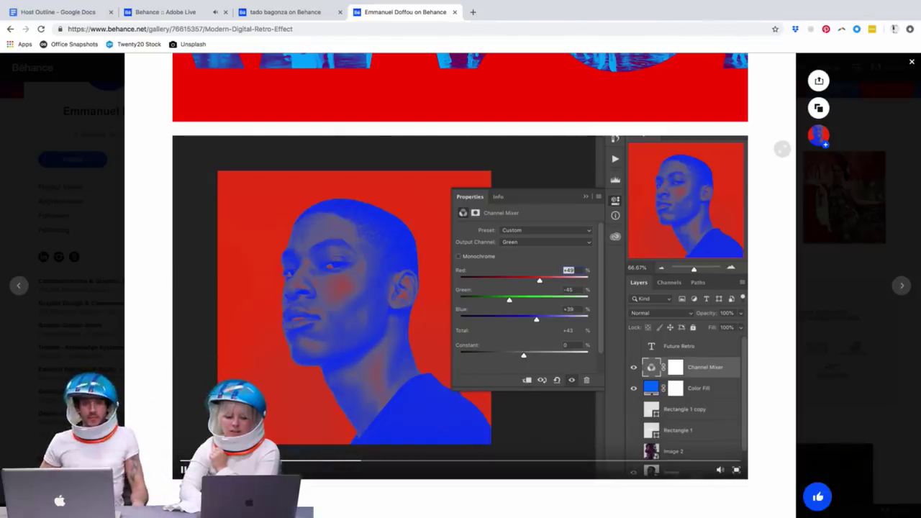
Step: Return to the top of the Modern Digital Retro Effect project and close its lightbox
scroll(298, 351, up, 10)
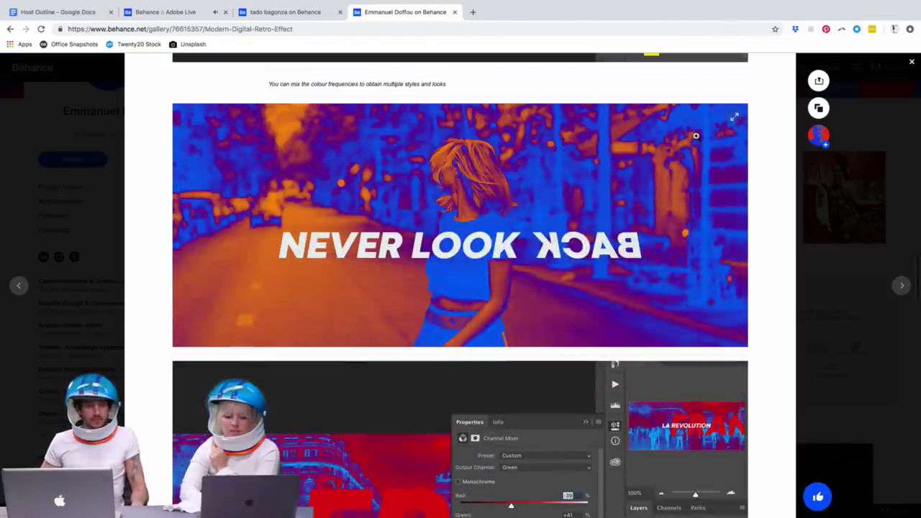
scroll(436, 231, up, 5)
scroll(436, 231, up, 5)
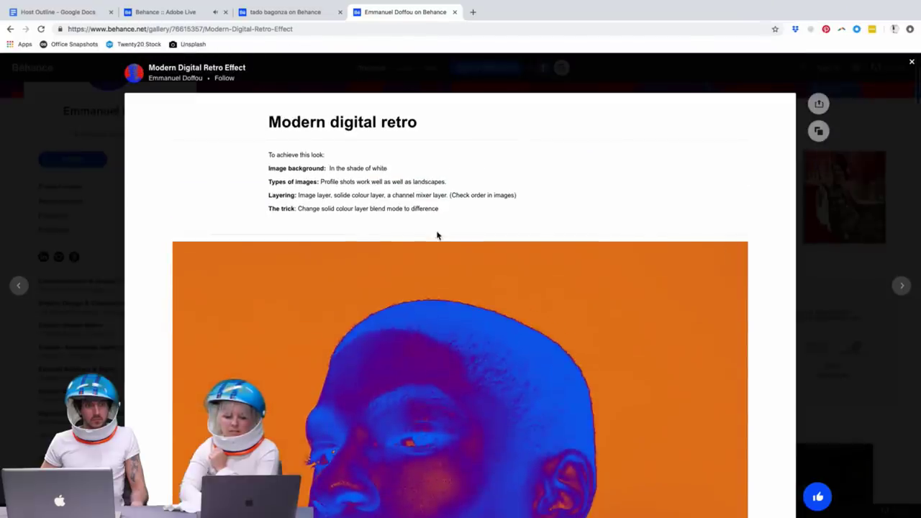
click(912, 62)
click(690, 190)
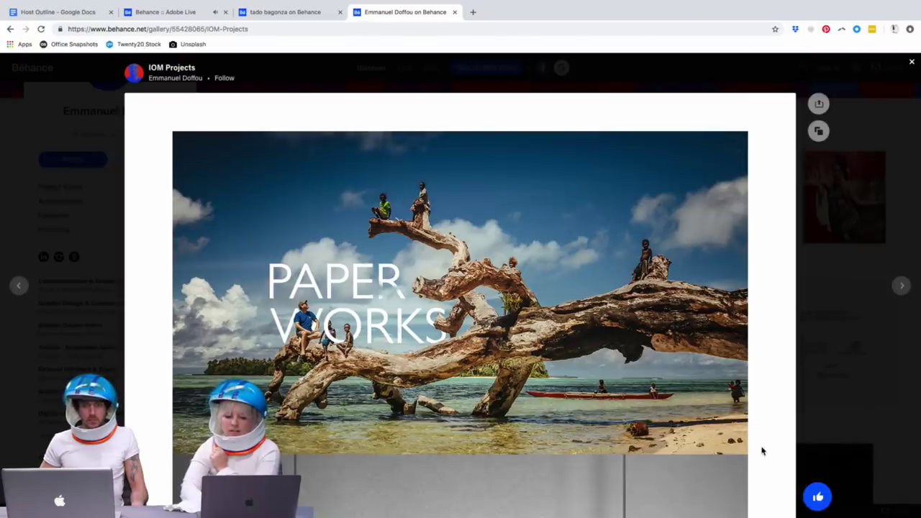
scroll(762, 451, down, 5)
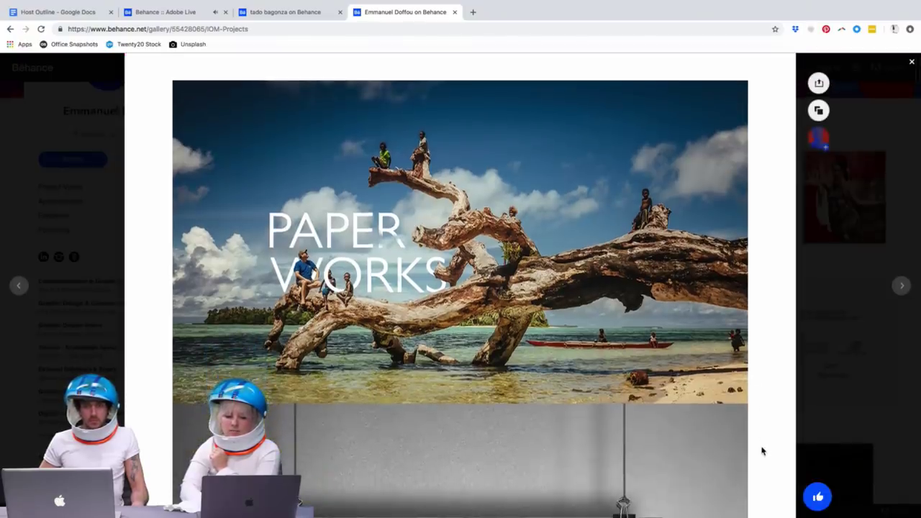
scroll(762, 451, down, 5)
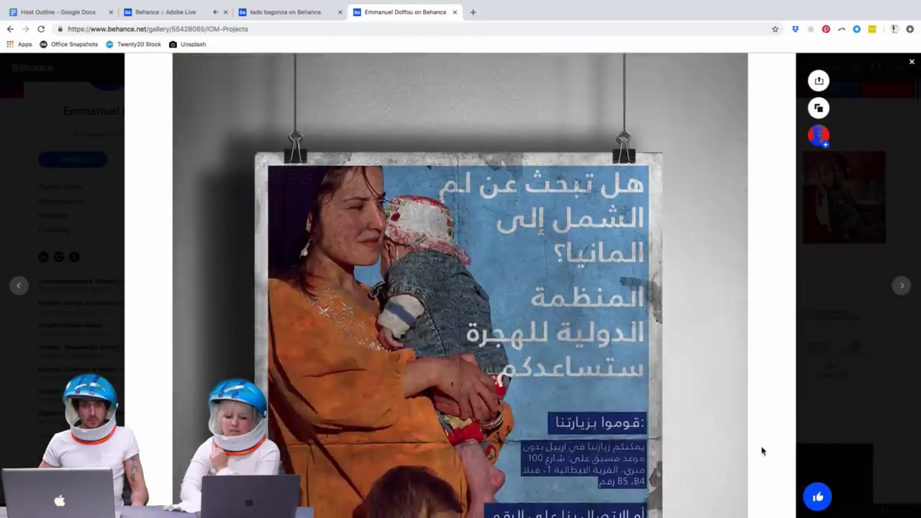
scroll(762, 451, down, 2)
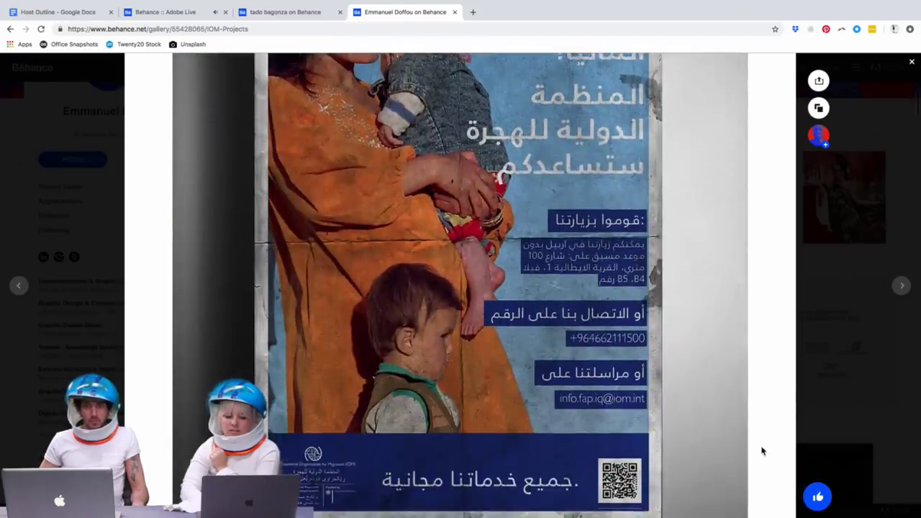
scroll(761, 451, down, 2)
scroll(762, 451, down, 5)
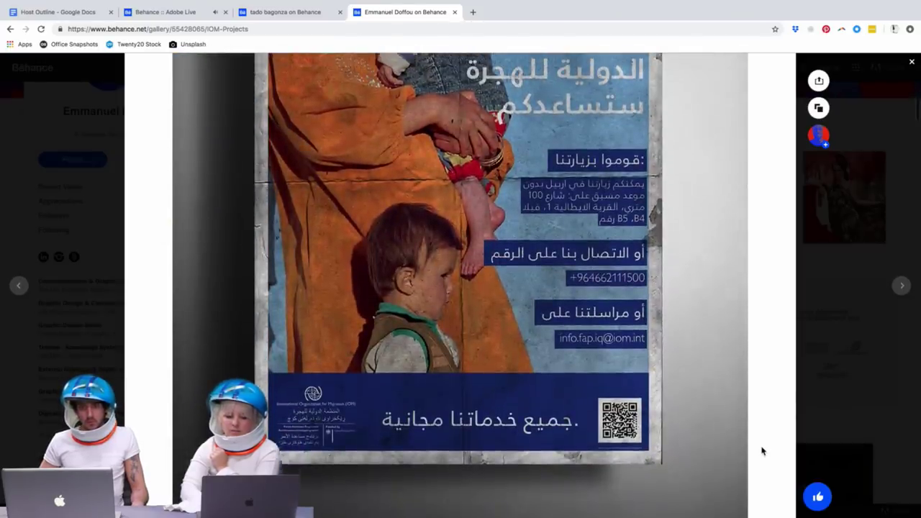
scroll(762, 451, down, 2)
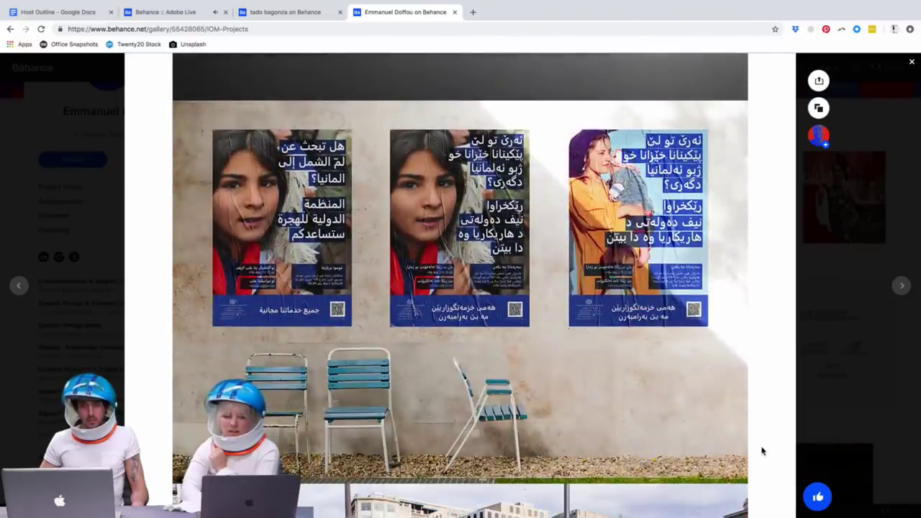
scroll(762, 451, down, 1)
scroll(762, 451, down, 3)
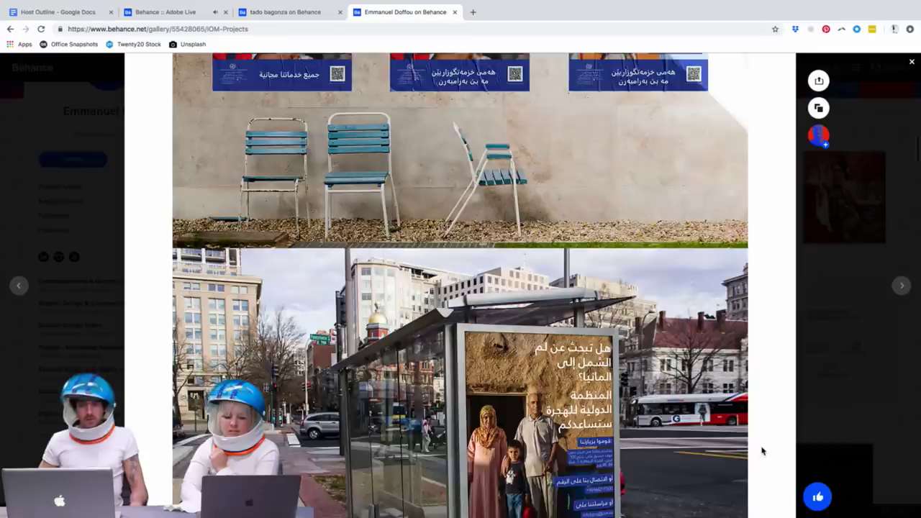
scroll(762, 451, down, 1)
scroll(762, 451, down, 2)
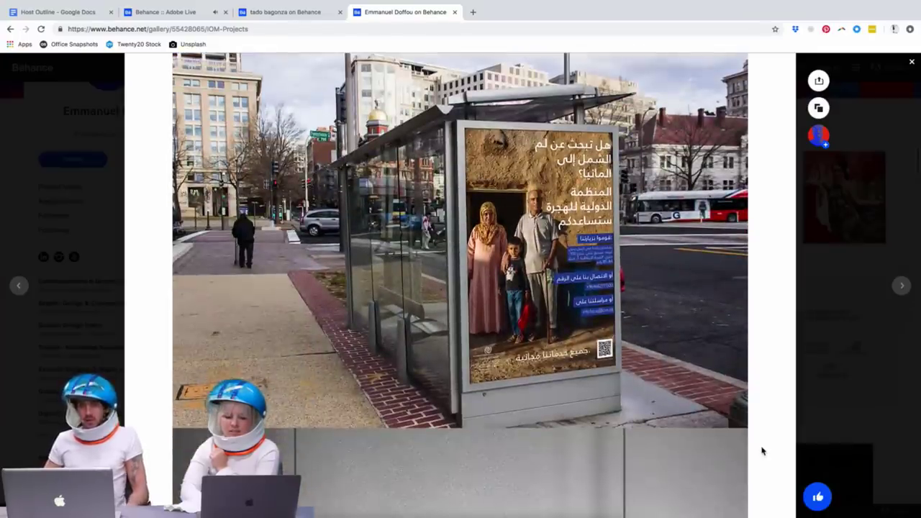
scroll(762, 451, down, 8)
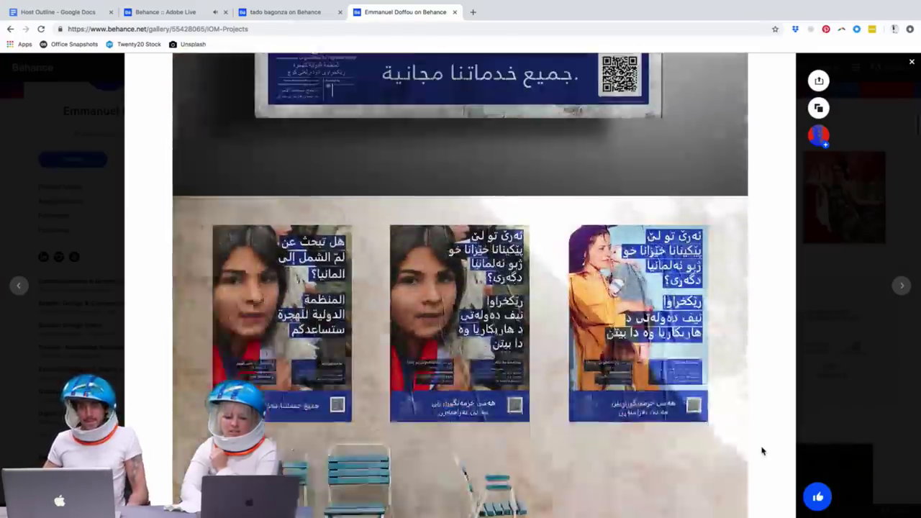
scroll(516, 400, down, 1)
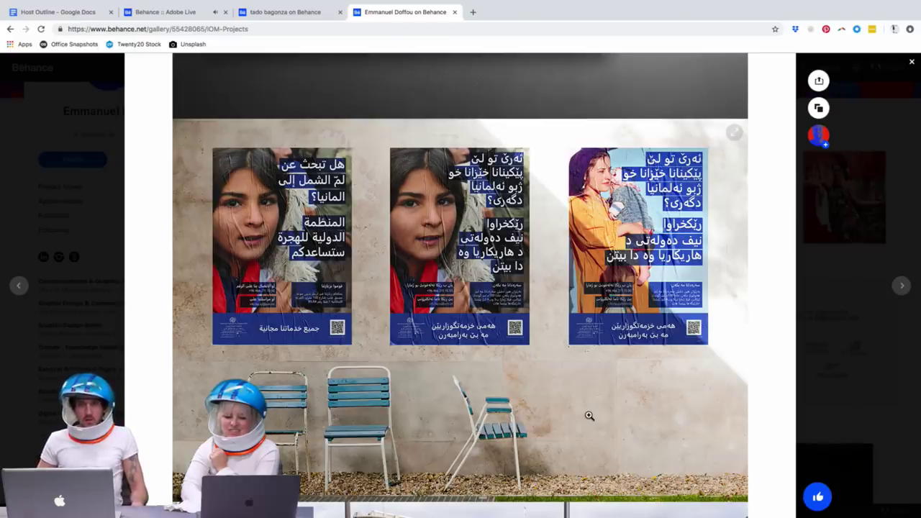
scroll(588, 415, down, 10)
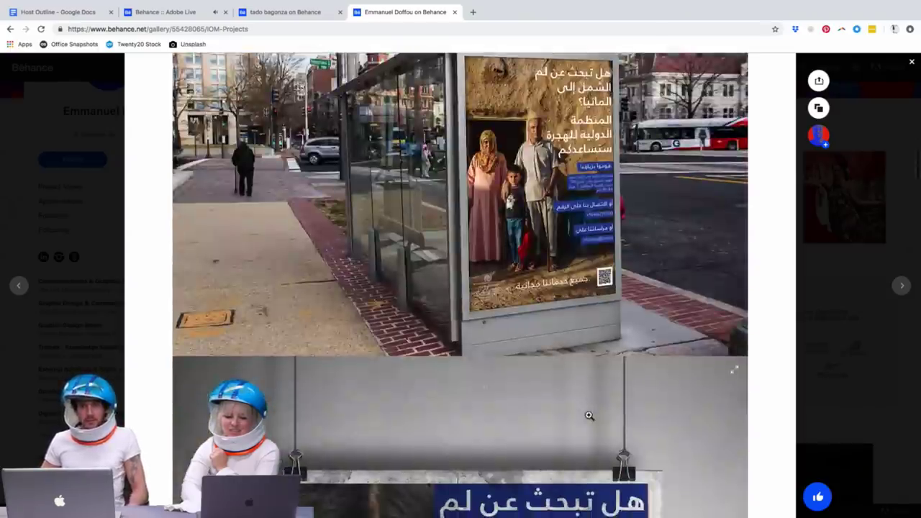
scroll(588, 415, down, 7)
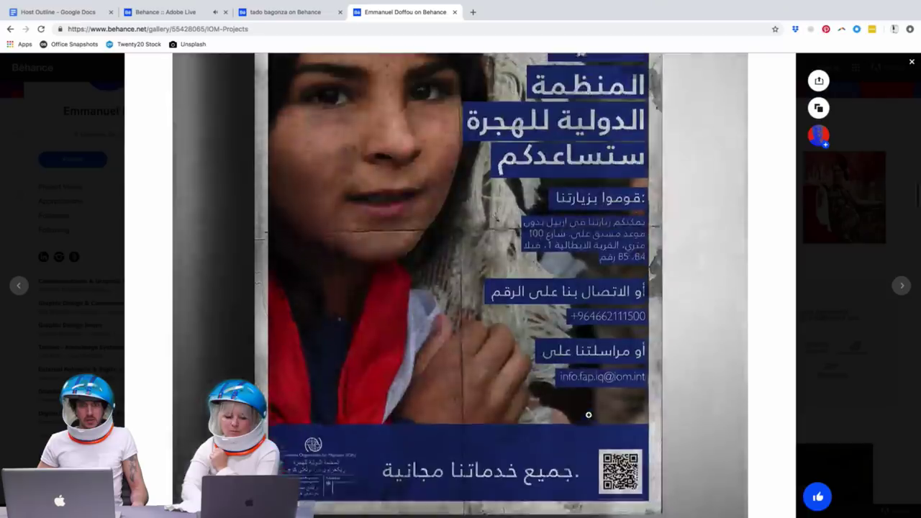
scroll(589, 415, down, 5)
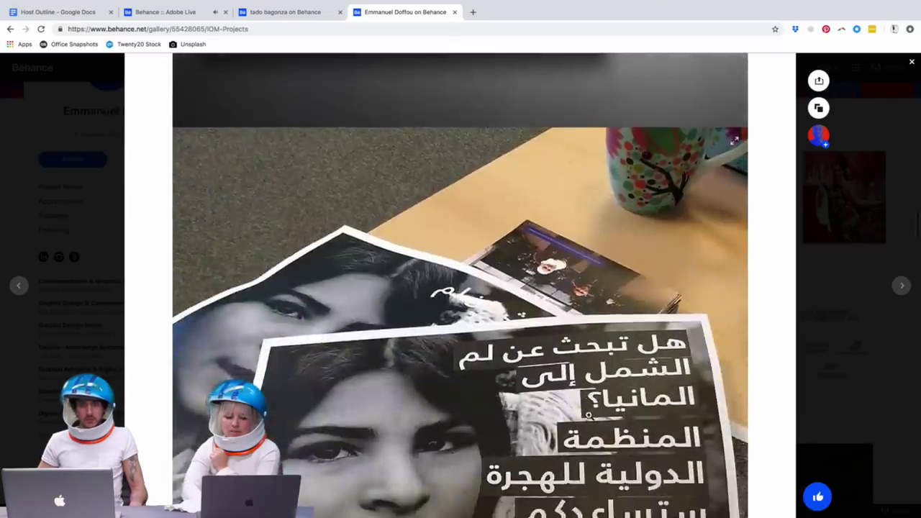
scroll(588, 415, down, 6)
scroll(588, 415, down, 3)
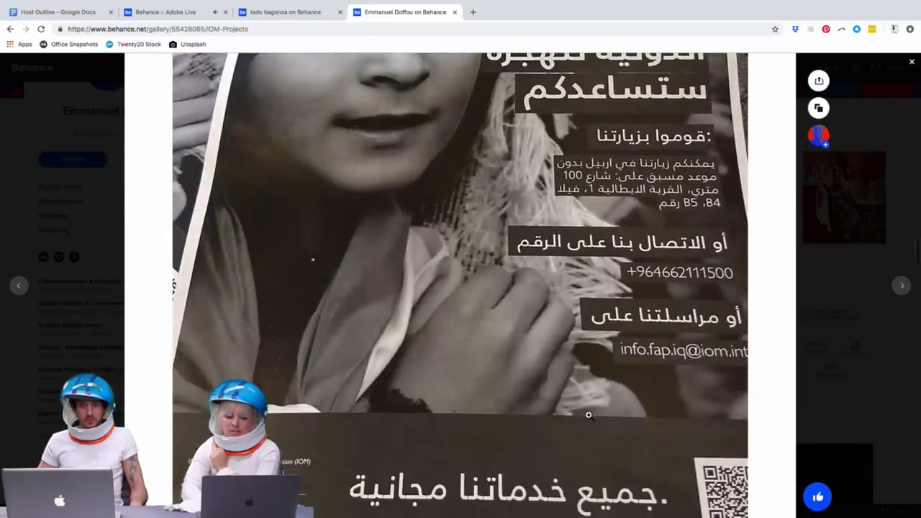
scroll(588, 415, up, 2)
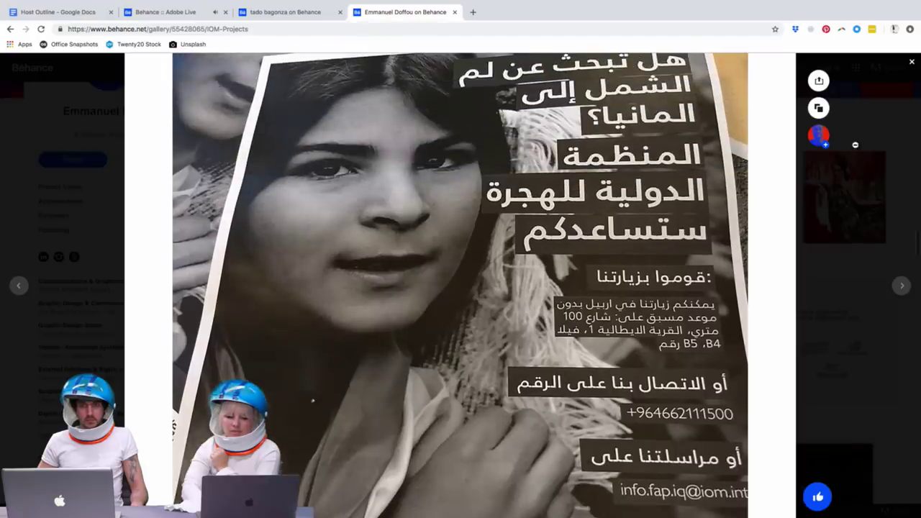
click(912, 65)
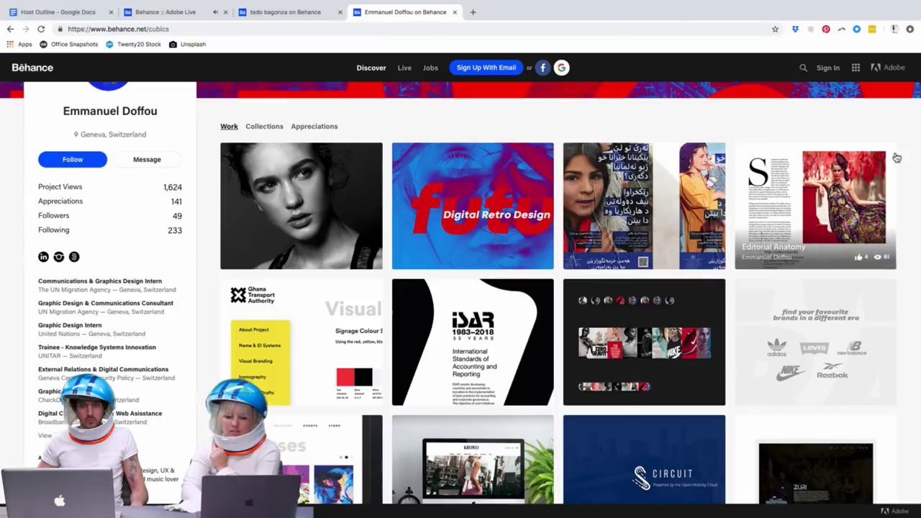
Step: Open the Editorial Anatomy project and scroll down through its advertising section
click(812, 171)
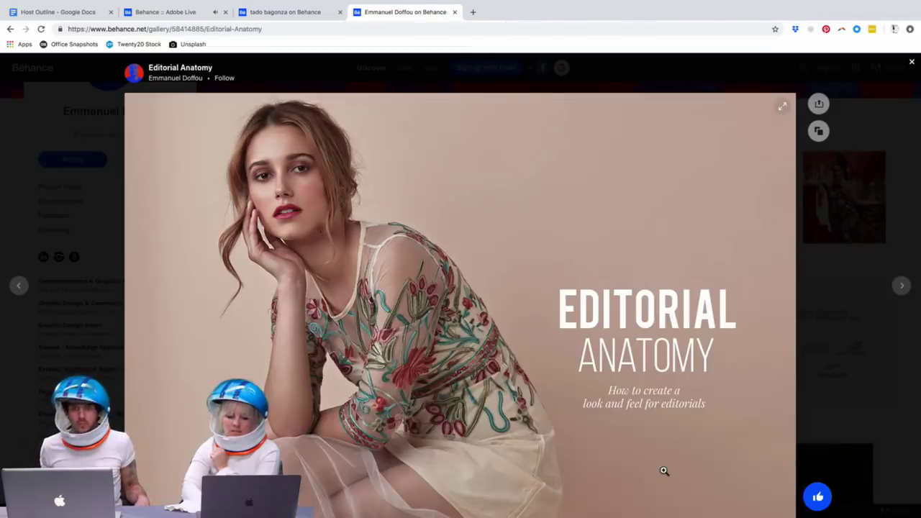
scroll(664, 470, down, 1)
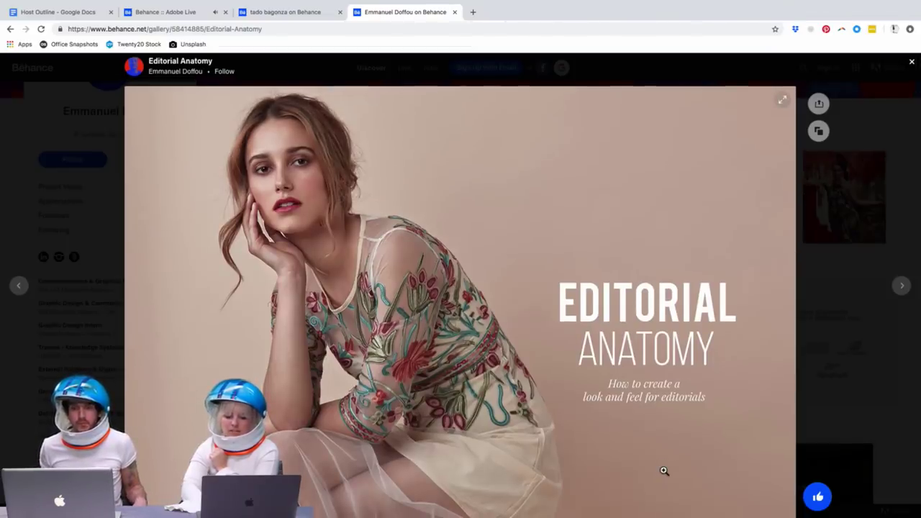
scroll(664, 471, down, 5)
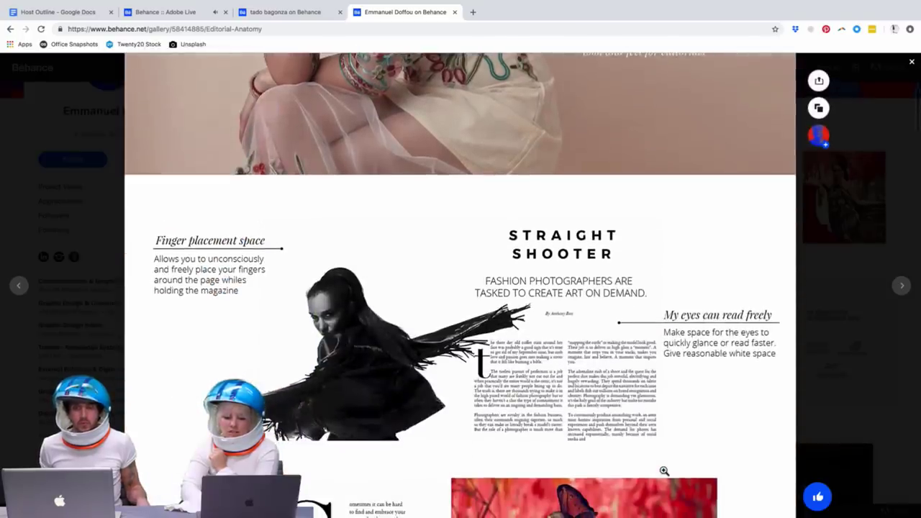
scroll(664, 471, down, 2)
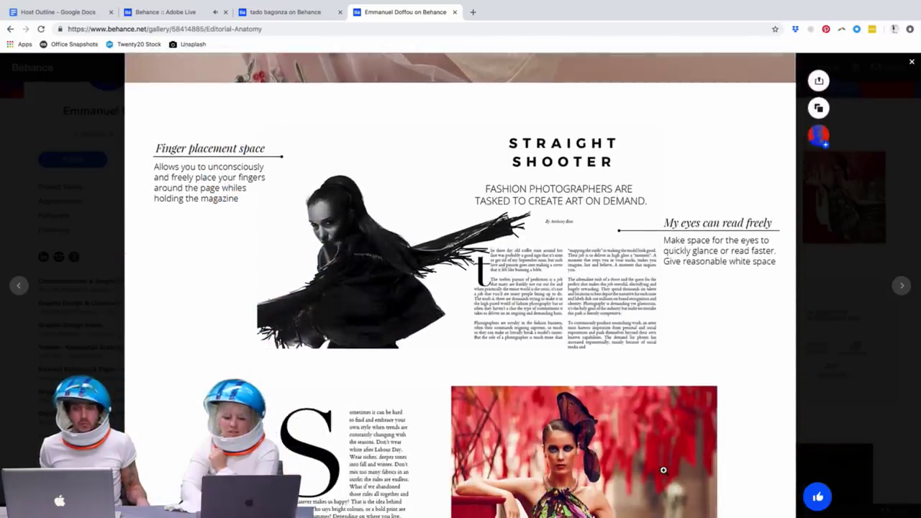
scroll(663, 471, down, 1)
scroll(663, 471, down, 2)
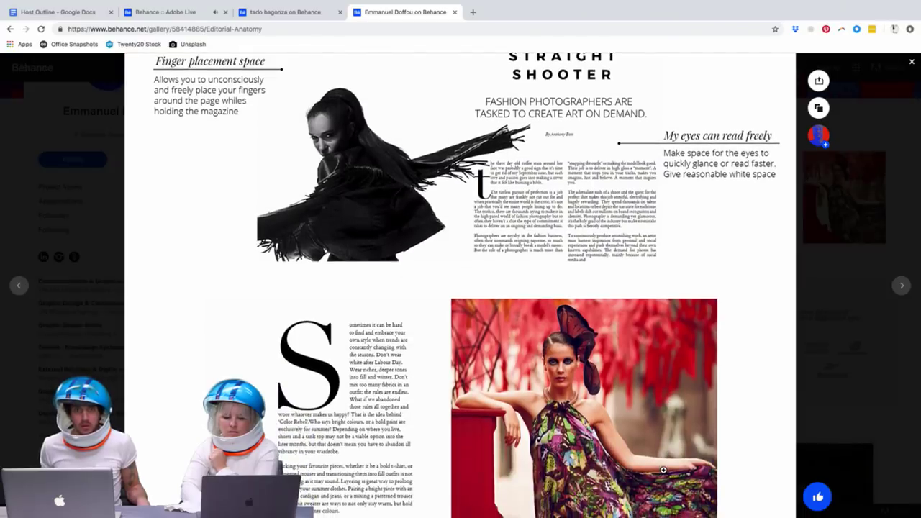
scroll(664, 471, down, 1)
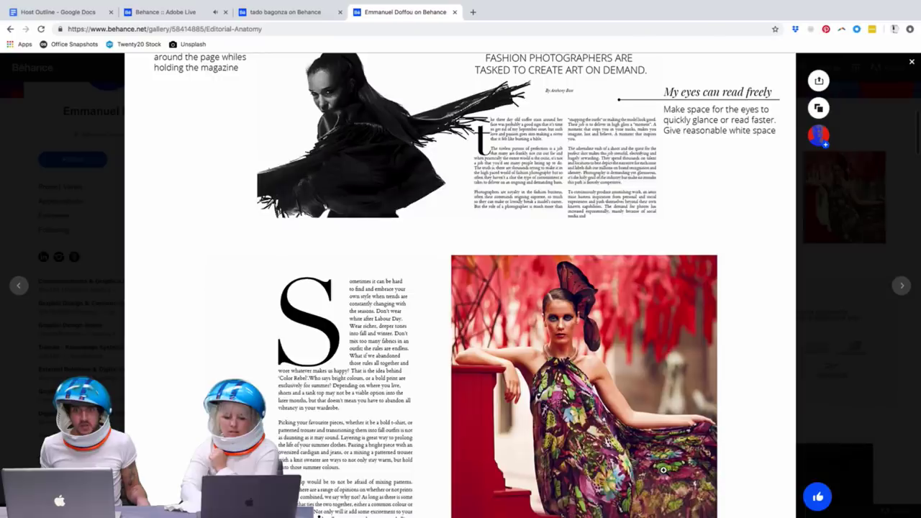
scroll(664, 471, down, 2)
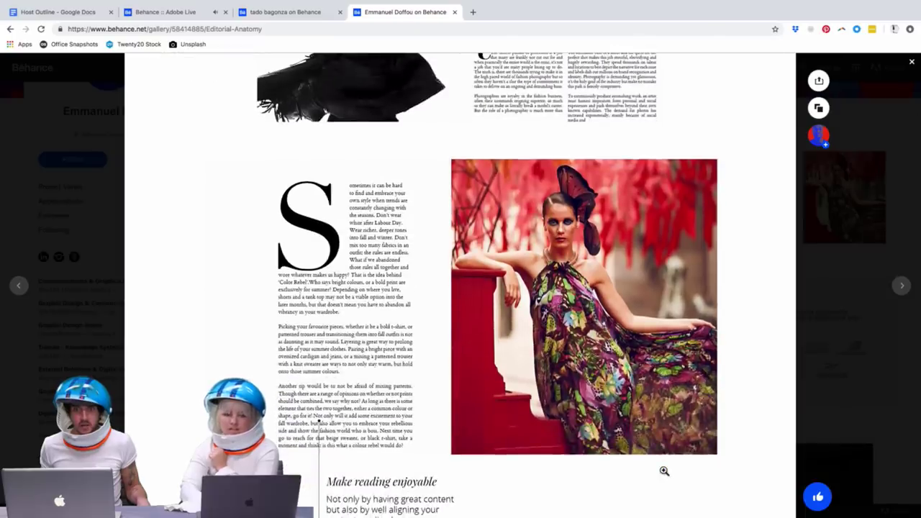
scroll(664, 470, down, 1)
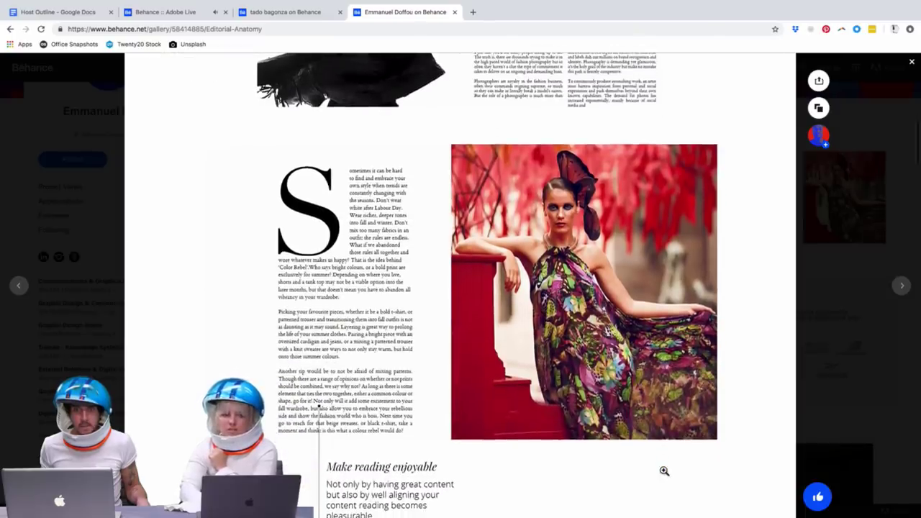
scroll(663, 470, down, 2)
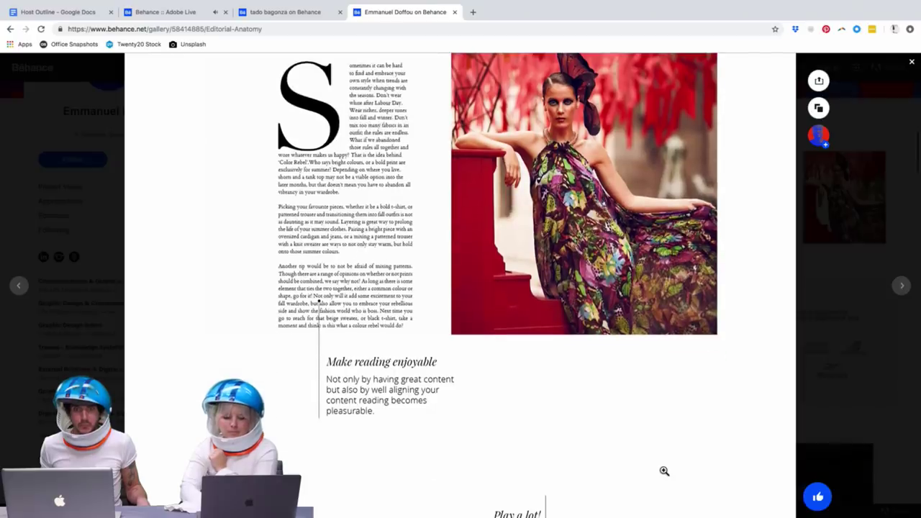
scroll(663, 471, down, 3)
Step: Continue down past the Calvin Klein ad to the 8IGHT, CONTENTS and INDEX spreads
scroll(663, 470, up, 8)
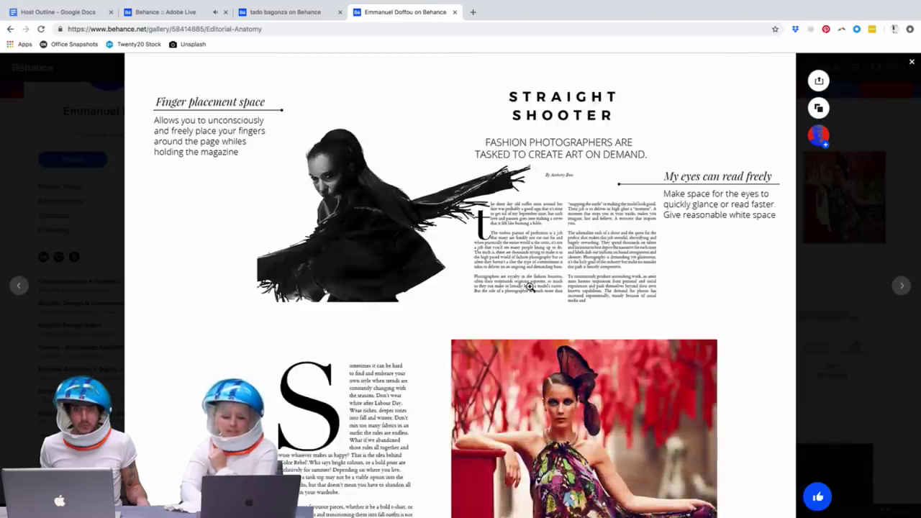
scroll(407, 303, down, 6)
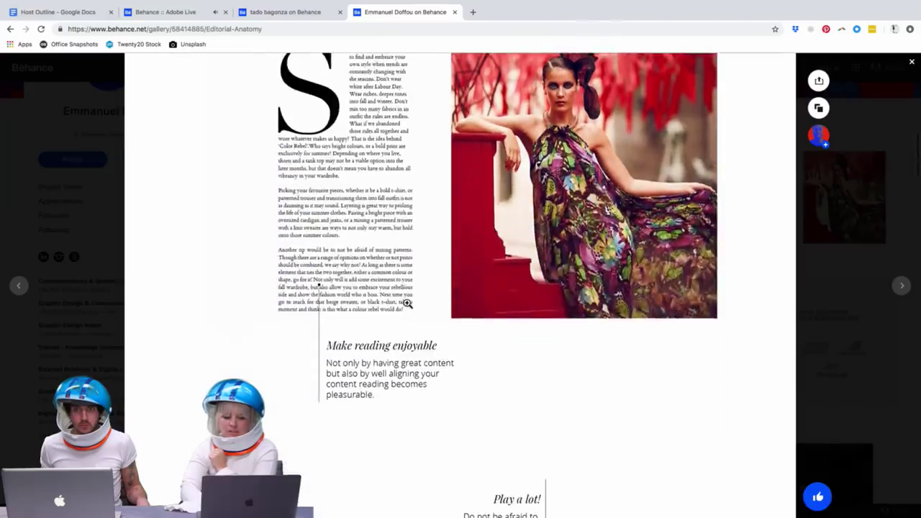
scroll(407, 304, down, 3)
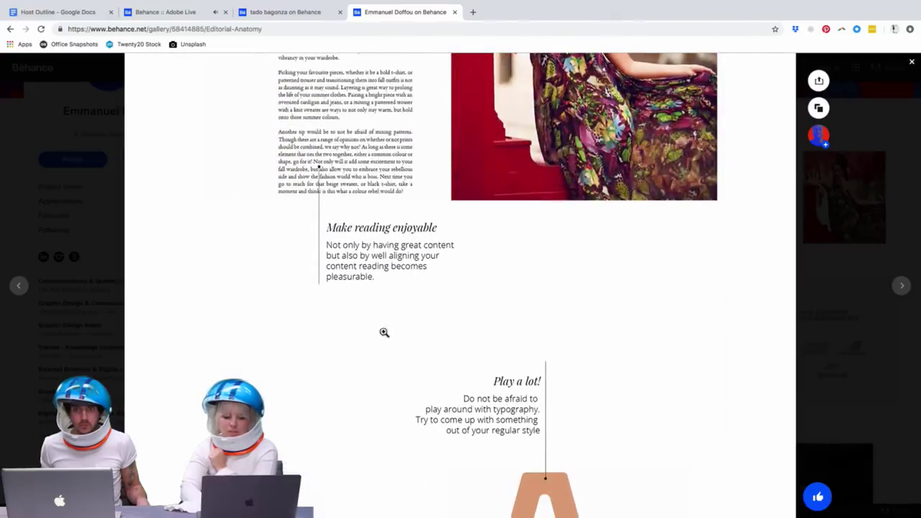
scroll(403, 400, down, 6)
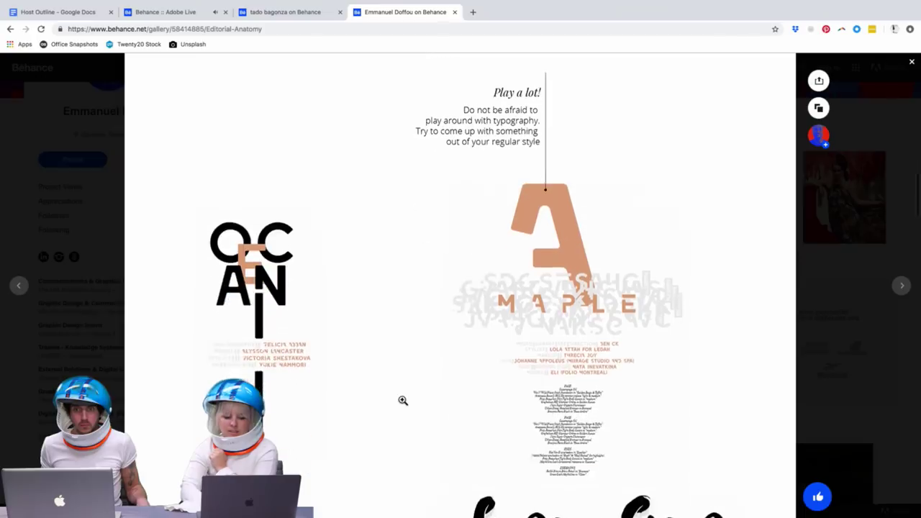
scroll(403, 400, down, 1)
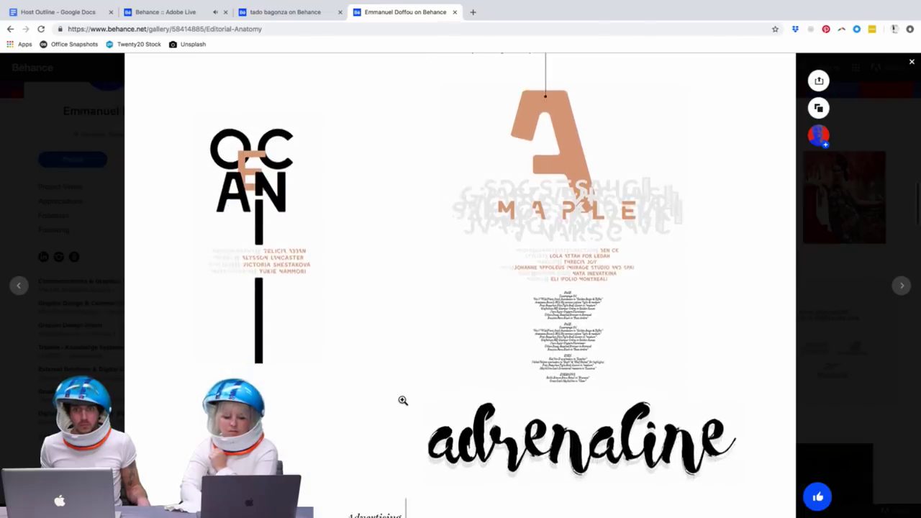
scroll(403, 400, down, 3)
scroll(402, 400, down, 5)
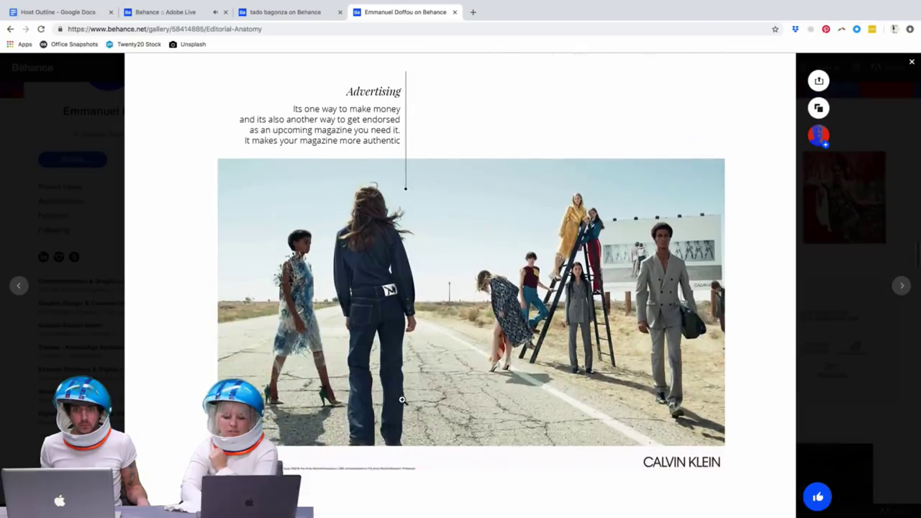
scroll(403, 400, down, 1)
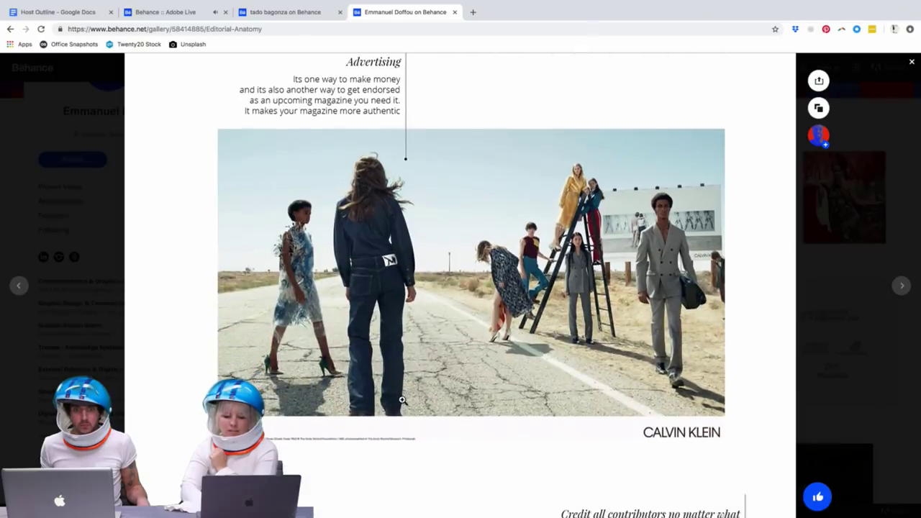
scroll(402, 400, down, 1)
scroll(402, 400, down, 7)
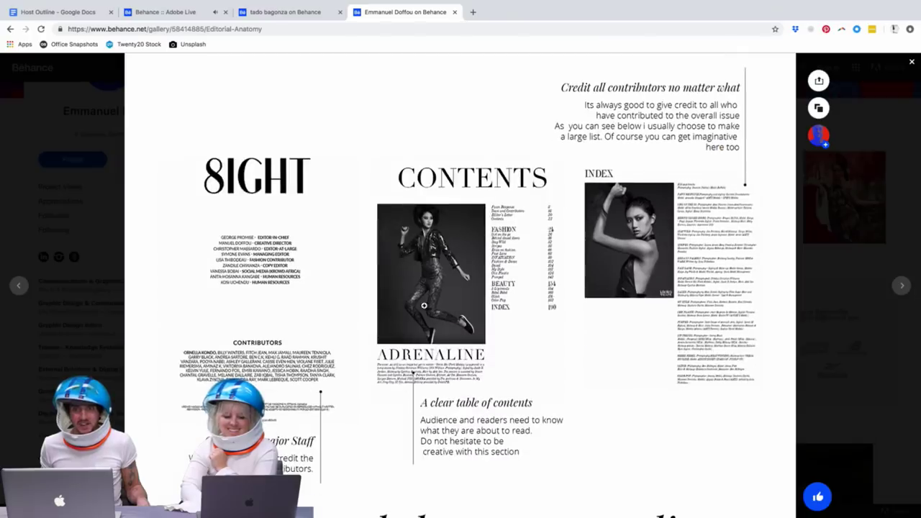
Step: Enlarge the CONTENTS spread, zoom into it, then return it to fitted size
click(424, 305)
click(417, 312)
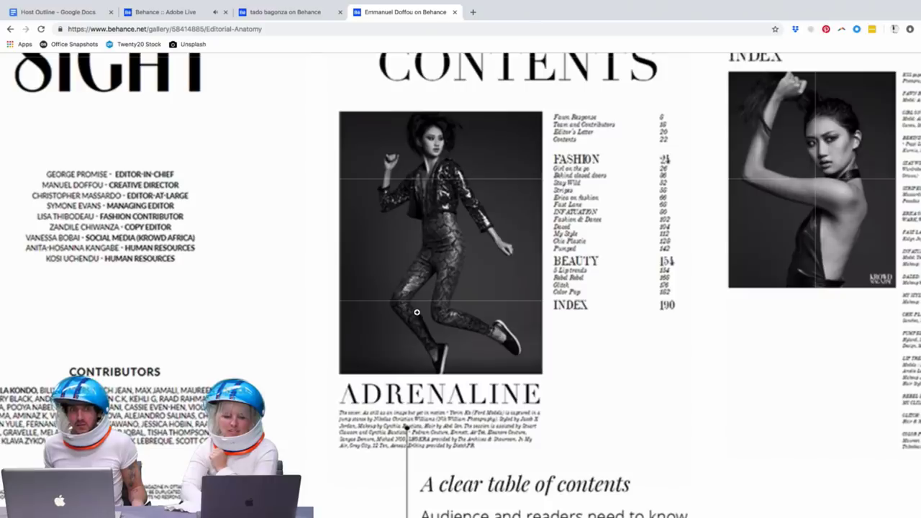
click(417, 311)
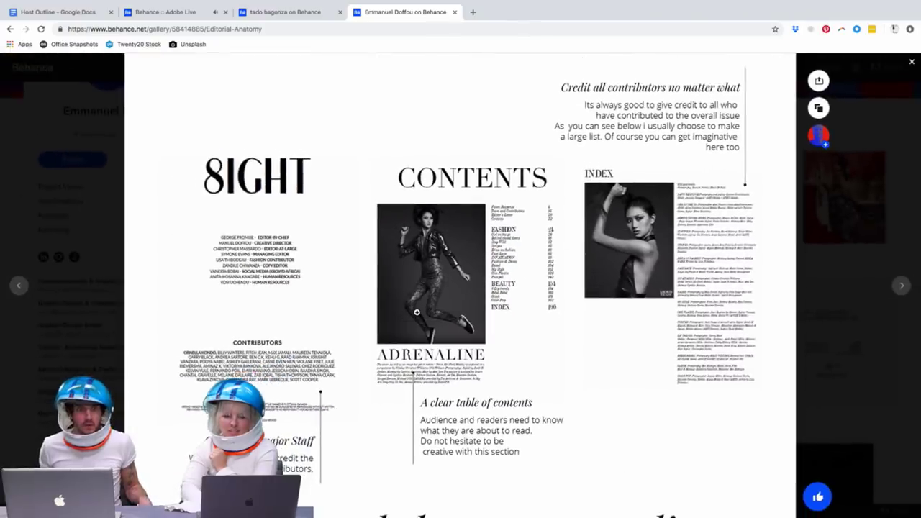
Step: Scroll through the magazine-cover grid to the project's closing description and footer
scroll(416, 312, down, 5)
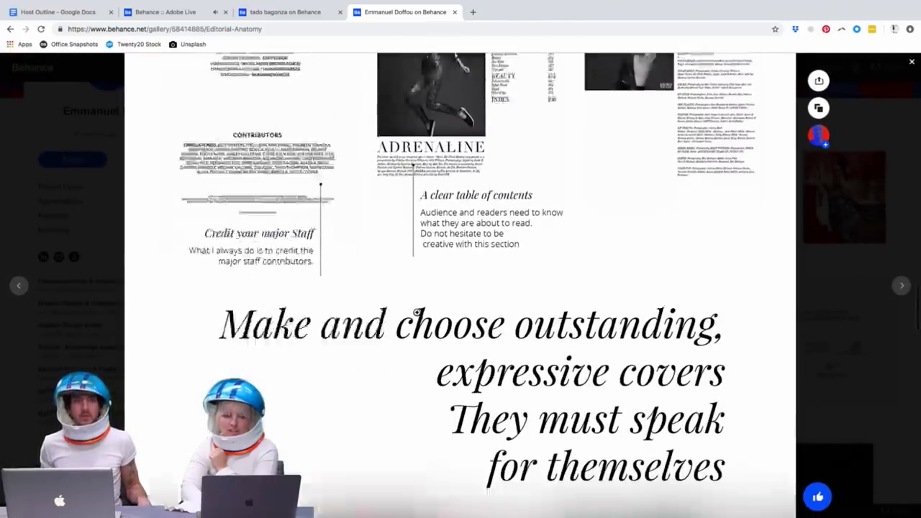
scroll(417, 313, down, 2)
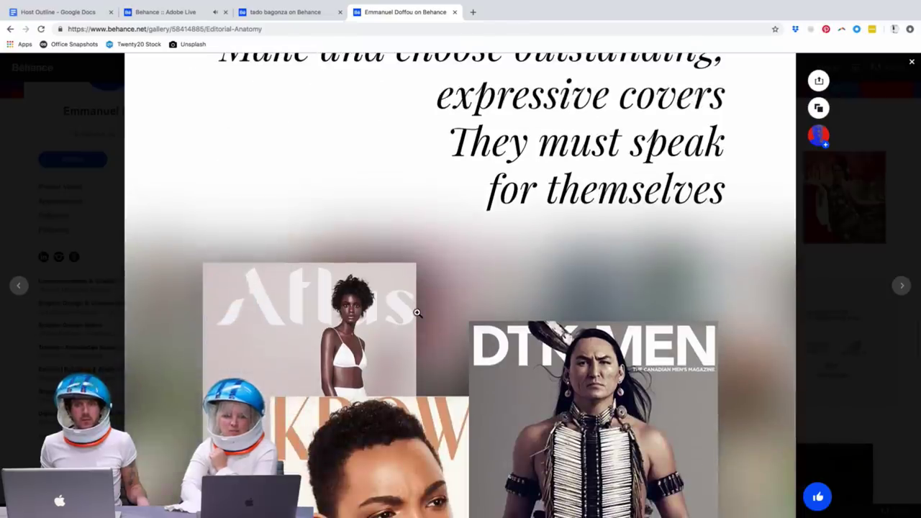
scroll(417, 311, down, 2)
scroll(417, 312, down, 2)
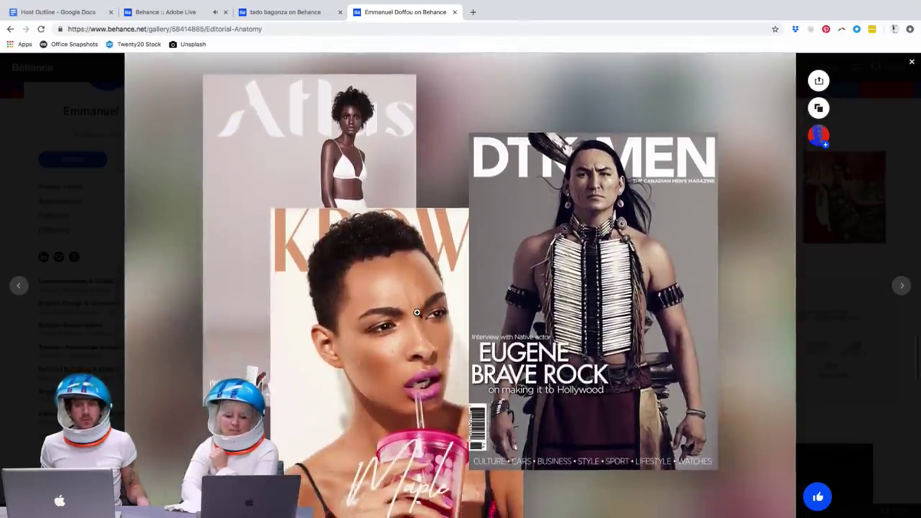
scroll(416, 311, down, 2)
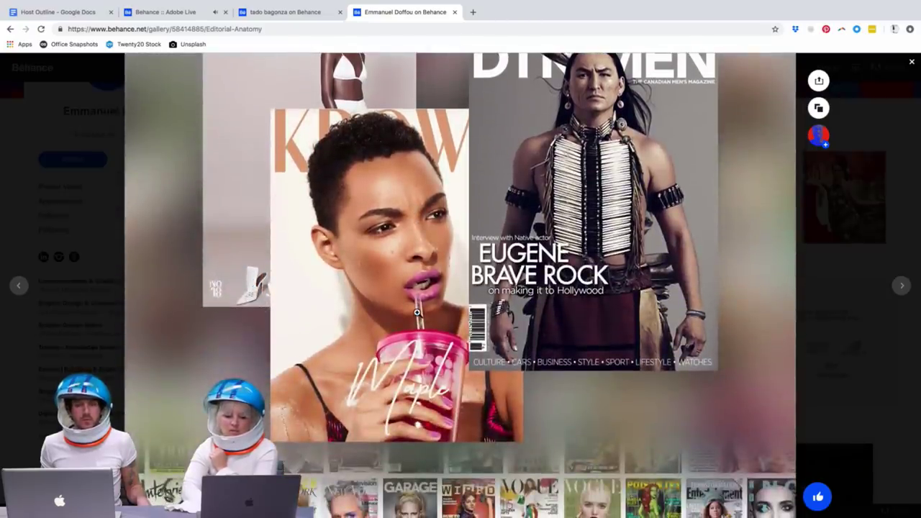
scroll(416, 313, down, 8)
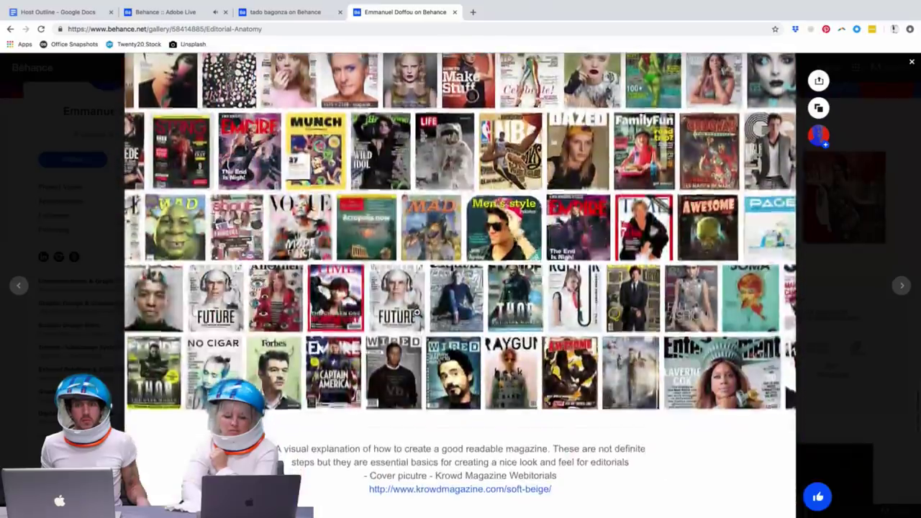
scroll(417, 312, down, 4)
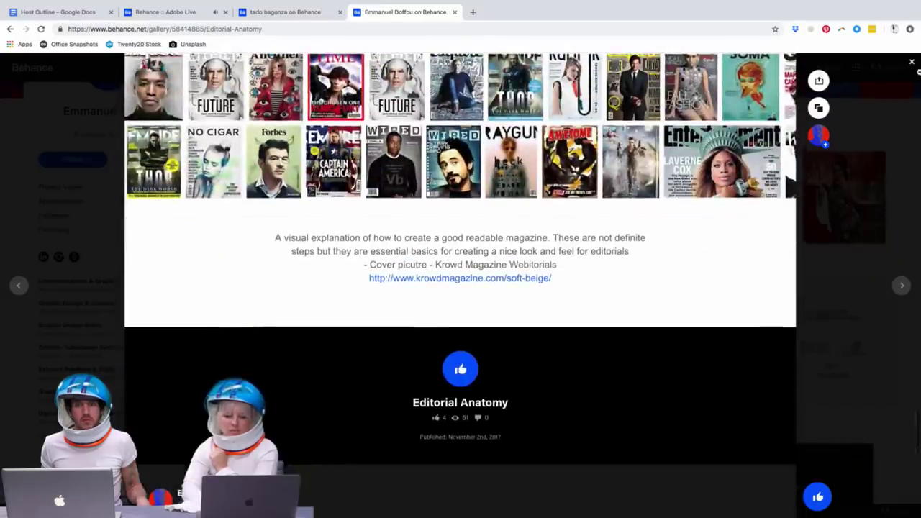
Step: Close the Editorial Anatomy lightbox and browse the profile's work grid to the final projects
click(912, 65)
scroll(792, 171, down, 3)
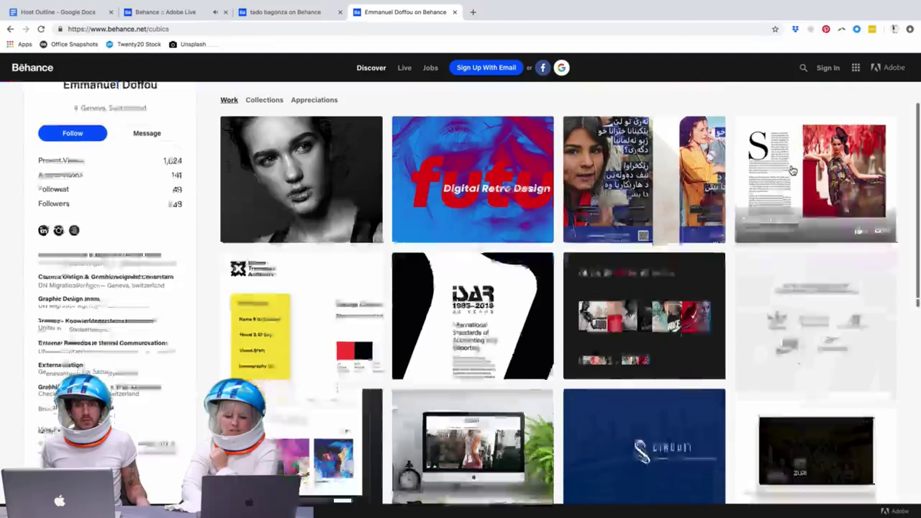
scroll(792, 180, down, 2)
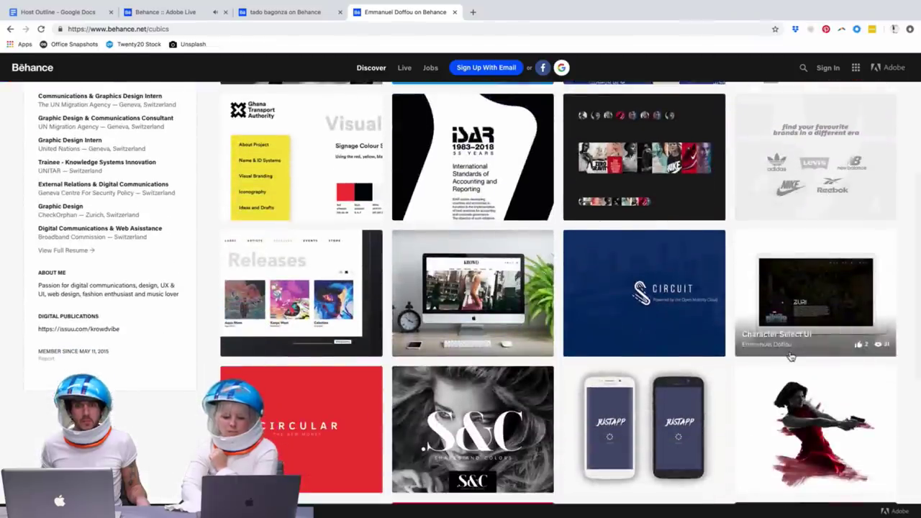
scroll(610, 418, down, 1)
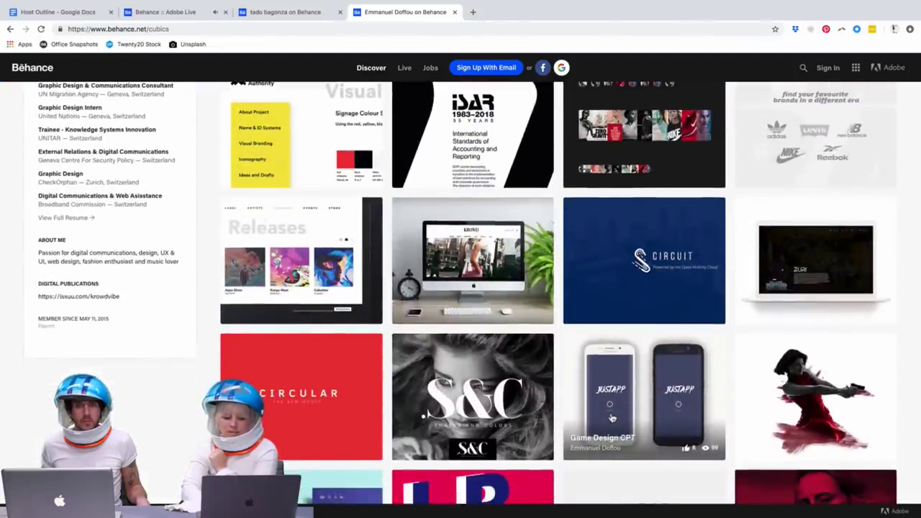
scroll(586, 309, down, 4)
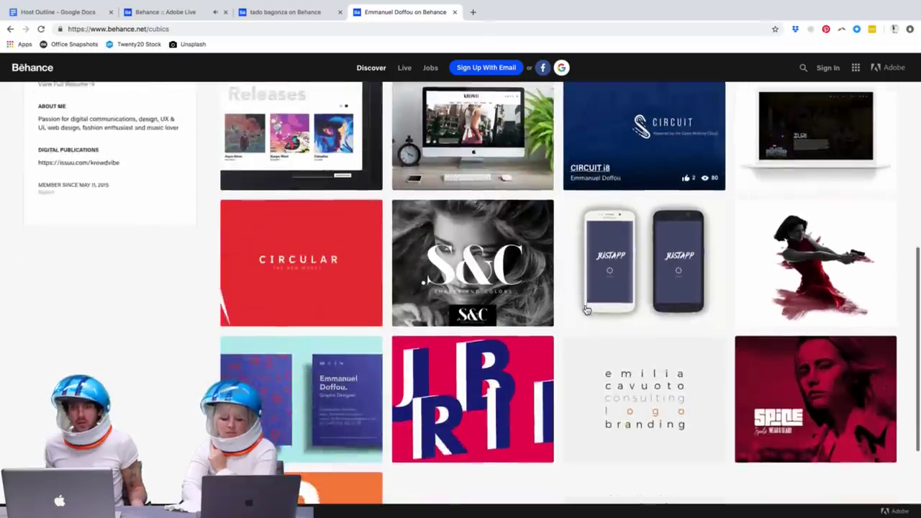
scroll(586, 309, up, 3)
scroll(587, 310, down, 4)
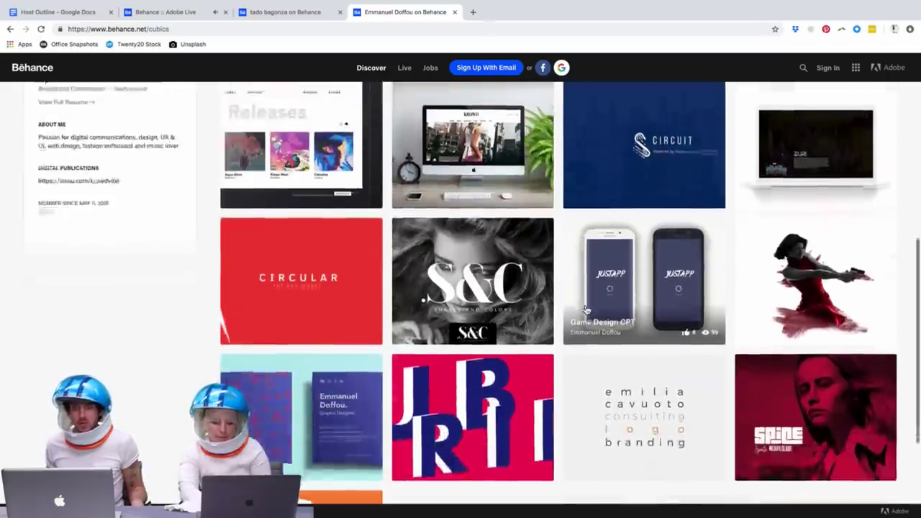
scroll(586, 310, down, 3)
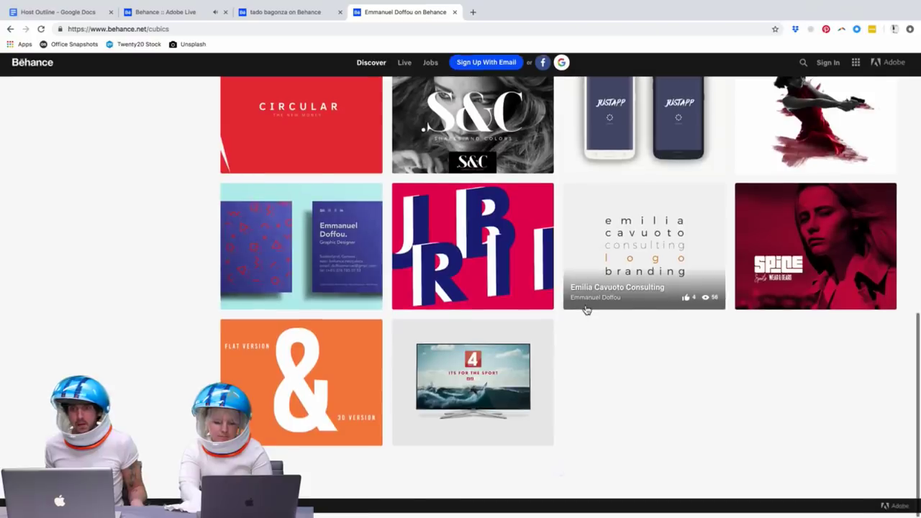
scroll(586, 309, up, 5)
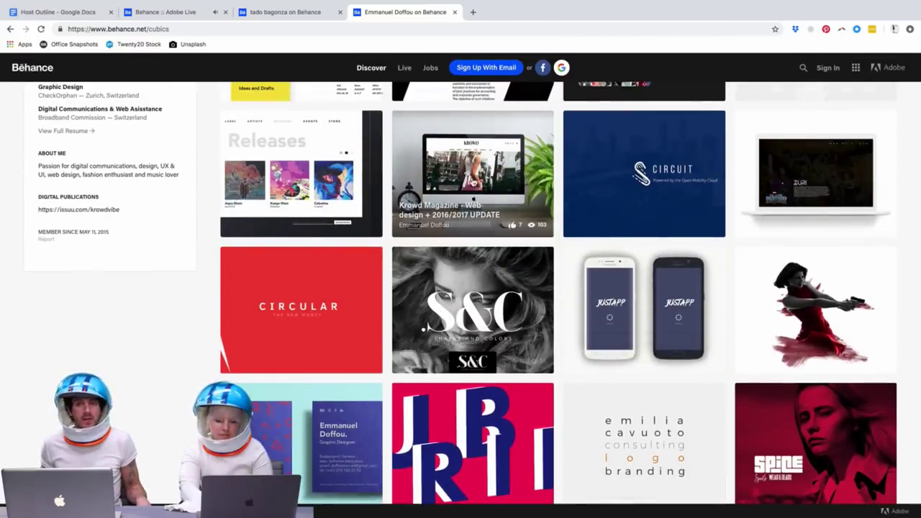
click(470, 159)
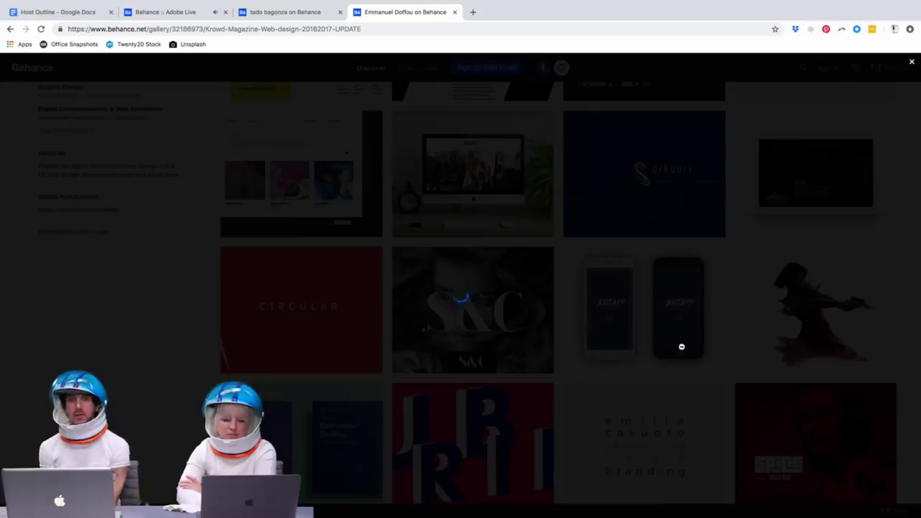
scroll(682, 347, down, 1)
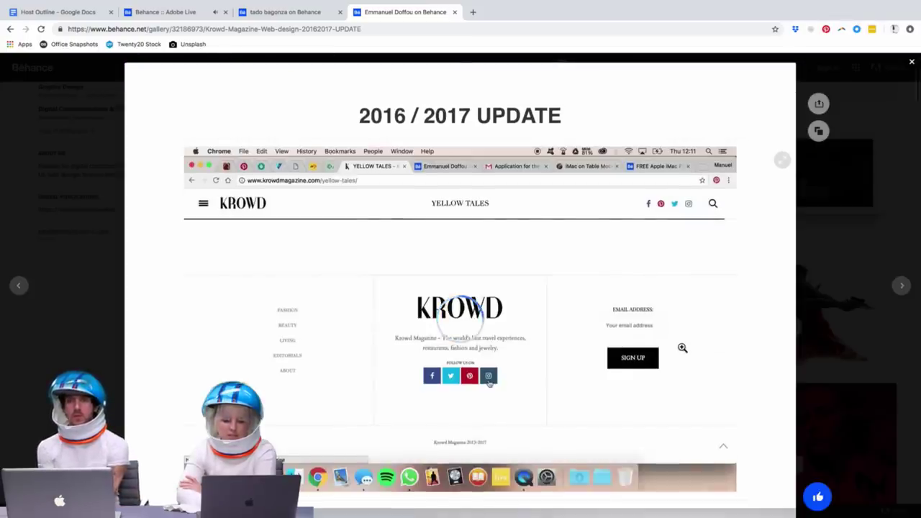
scroll(682, 348, down, 10)
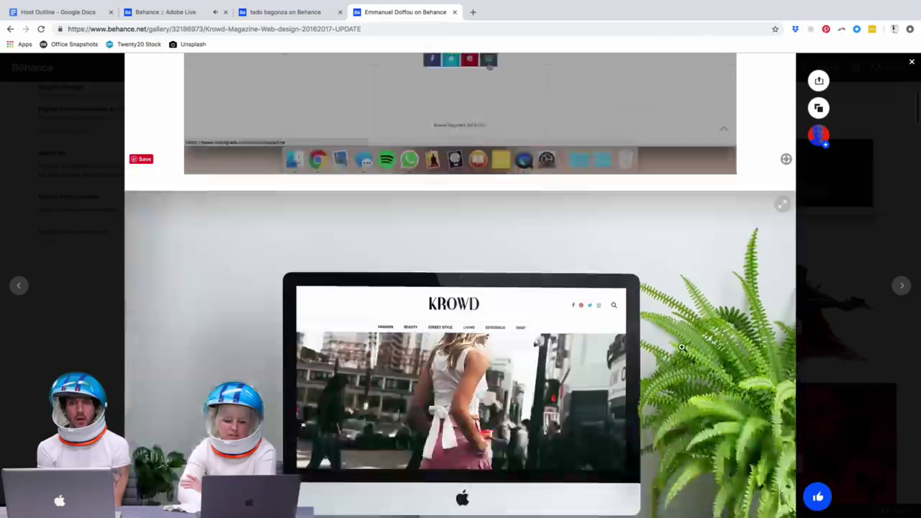
scroll(682, 348, down, 16)
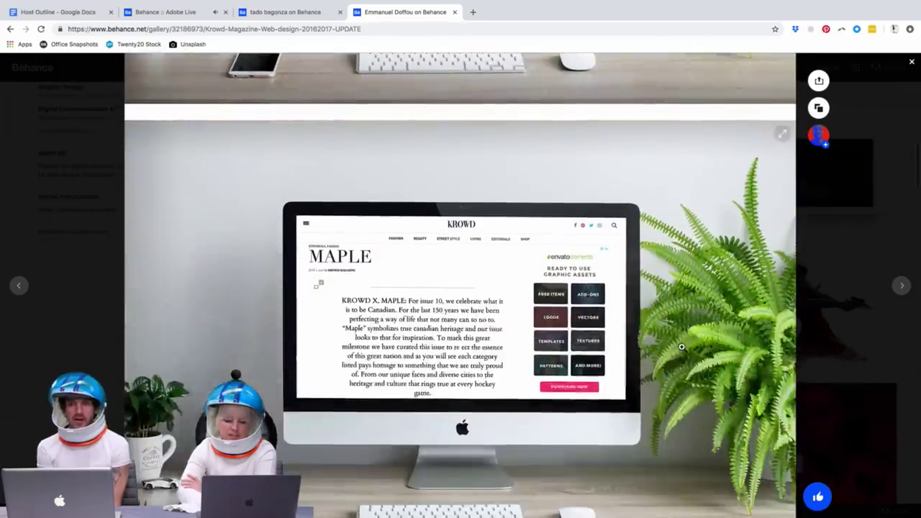
scroll(681, 347, down, 7)
scroll(681, 347, down, 7)
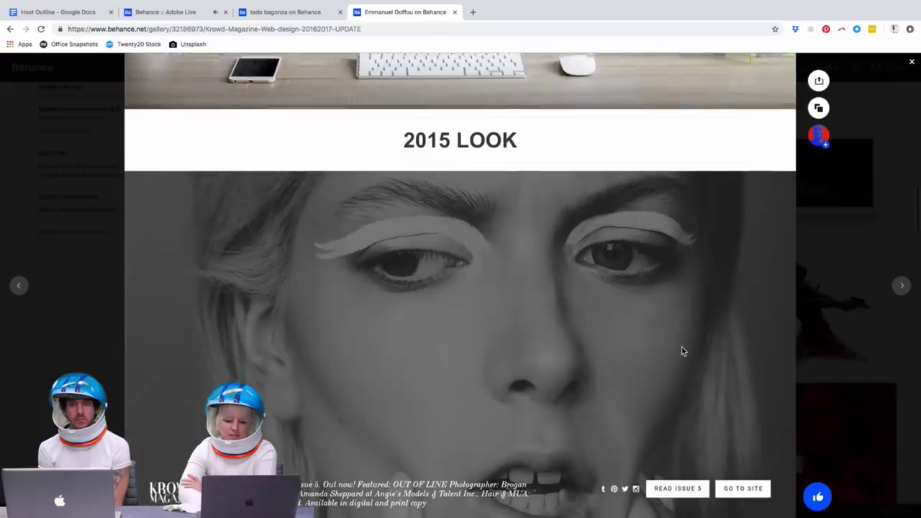
scroll(682, 347, down, 4)
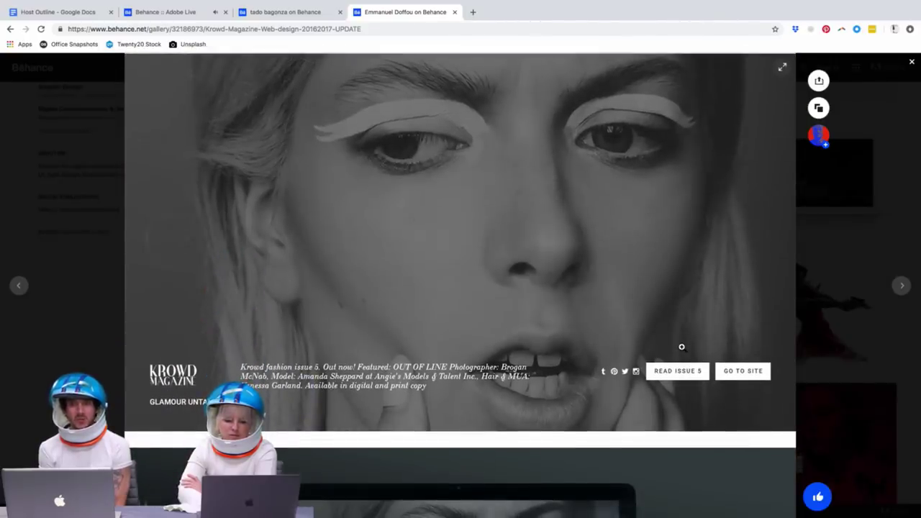
scroll(681, 347, down, 10)
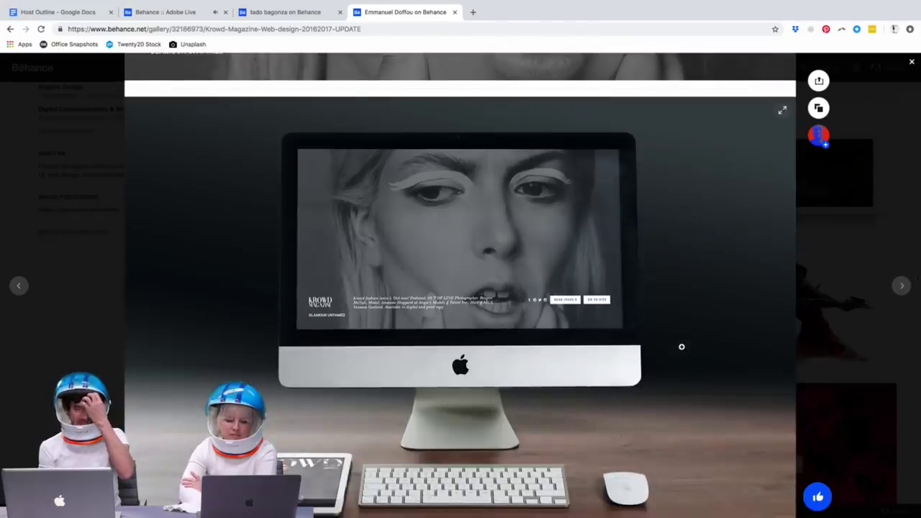
scroll(681, 347, down, 2)
scroll(682, 347, down, 12)
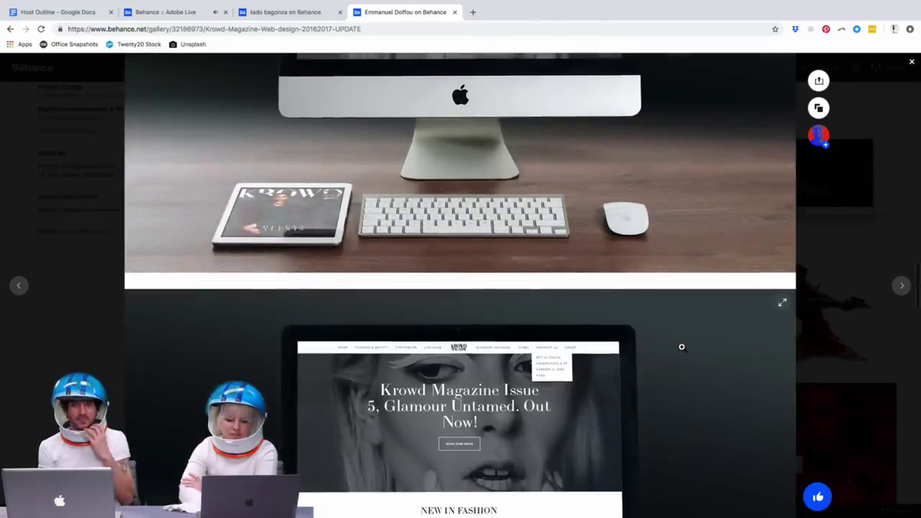
scroll(682, 346, down, 12)
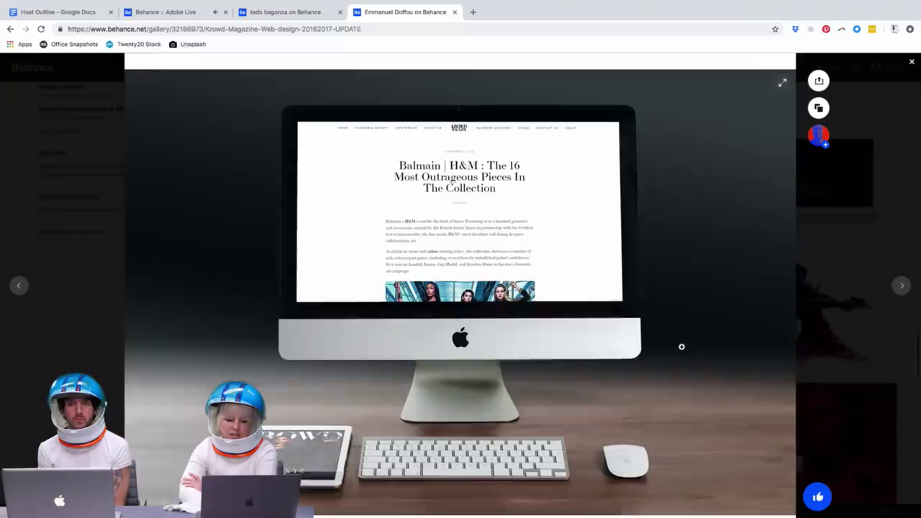
scroll(681, 347, down, 6)
scroll(682, 347, down, 10)
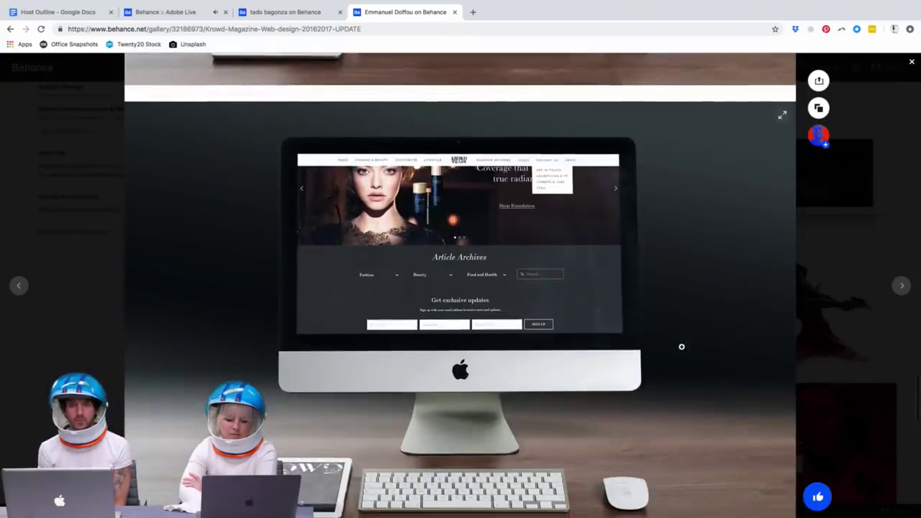
scroll(682, 352, down, 6)
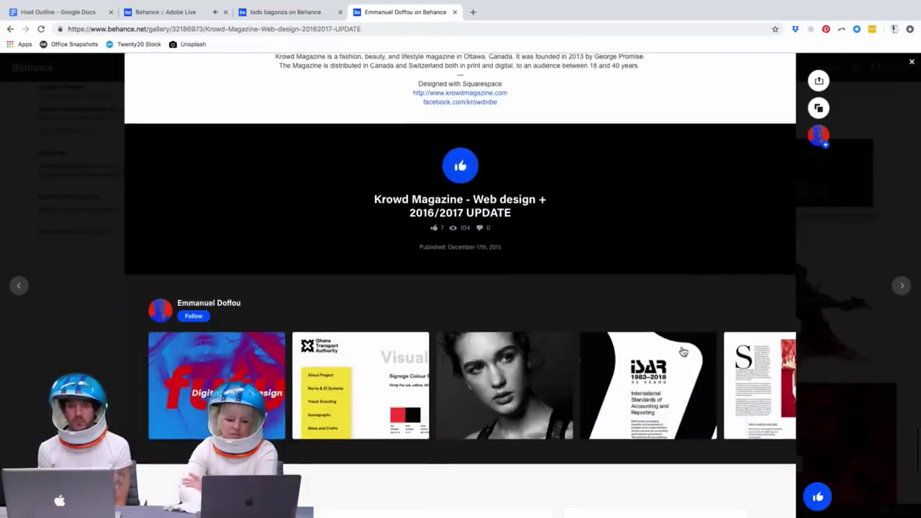
scroll(682, 351, down, 7)
scroll(682, 351, down, 3)
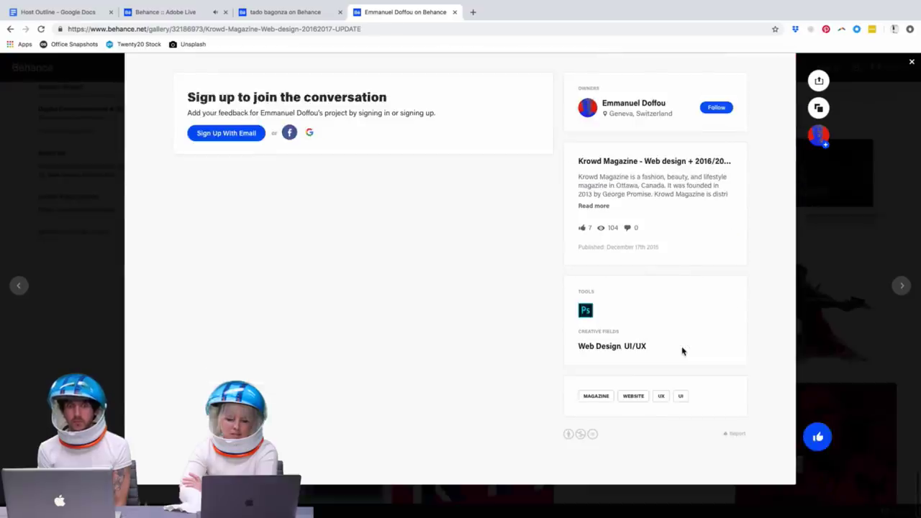
Step: Close the Krowd Magazine overlay and browse the designer's full work grid
click(912, 65)
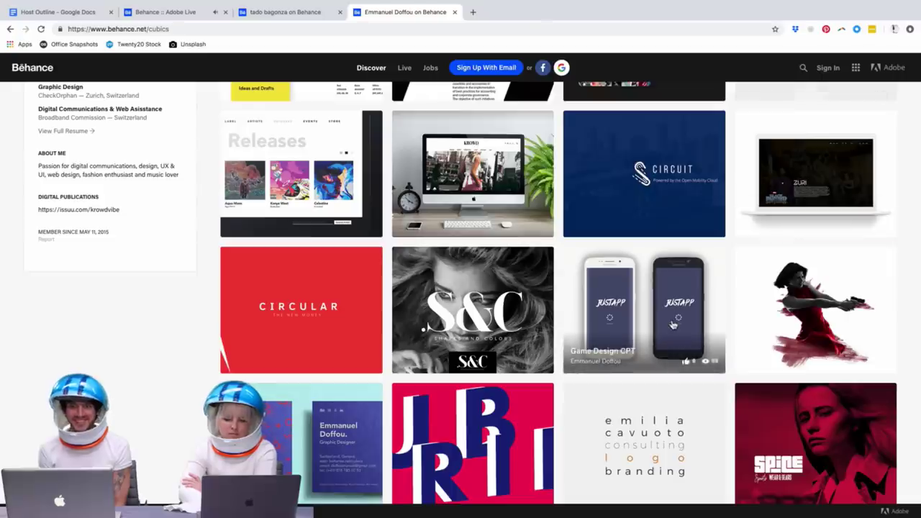
scroll(673, 325, down, 2)
scroll(672, 325, down, 1)
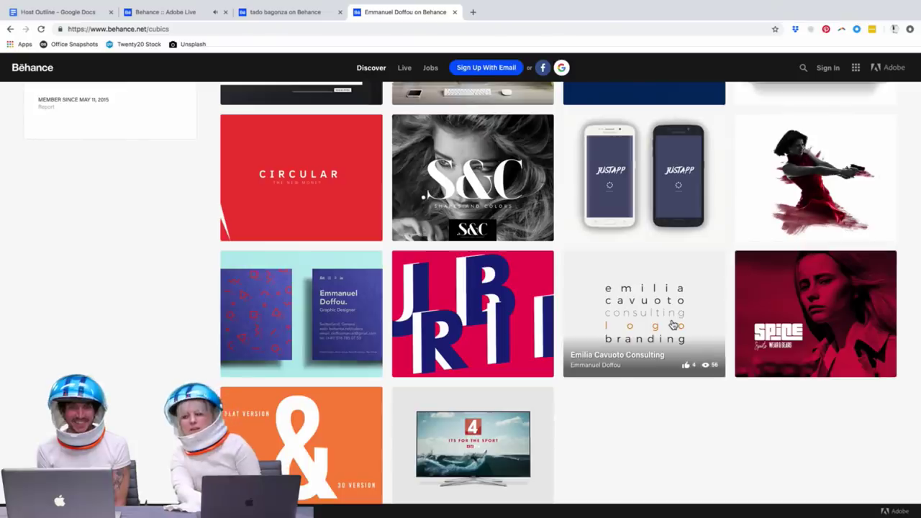
scroll(673, 325, down, 2)
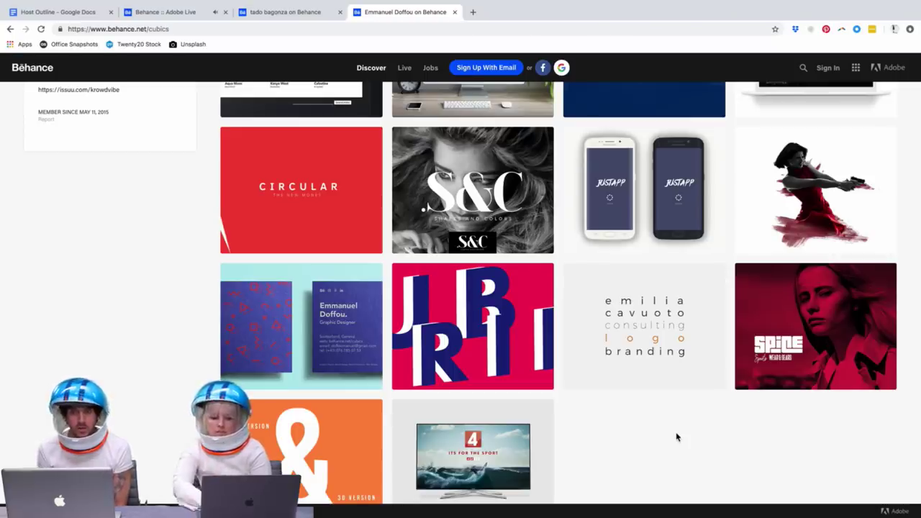
scroll(676, 437, up, 3)
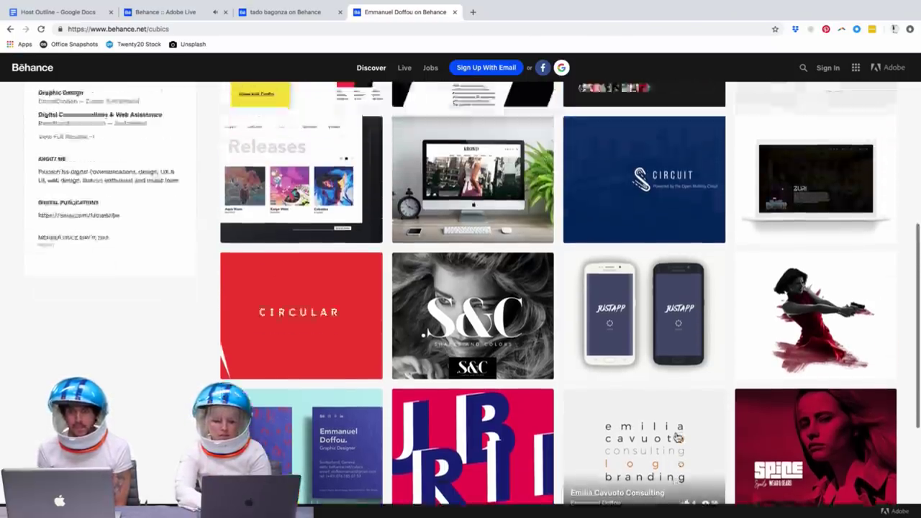
scroll(676, 437, down, 1)
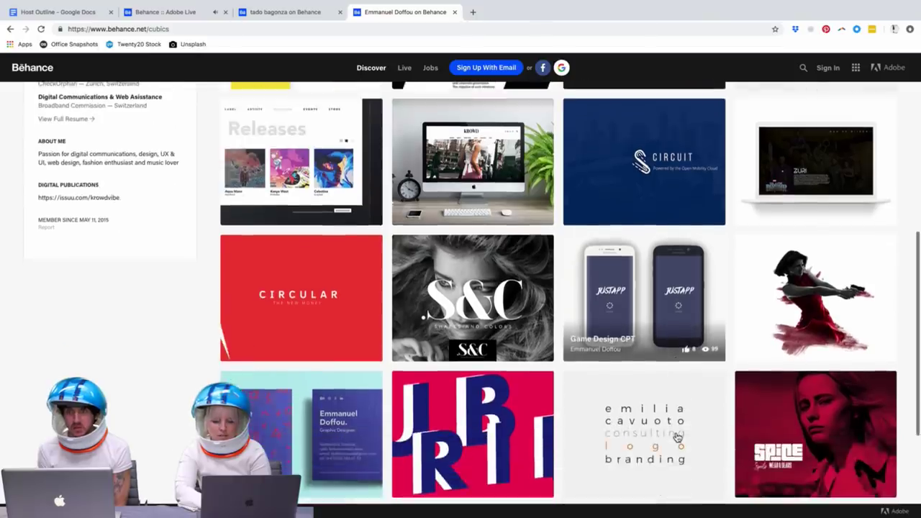
scroll(676, 436, down, 3)
scroll(676, 436, up, 6)
scroll(677, 437, up, 1)
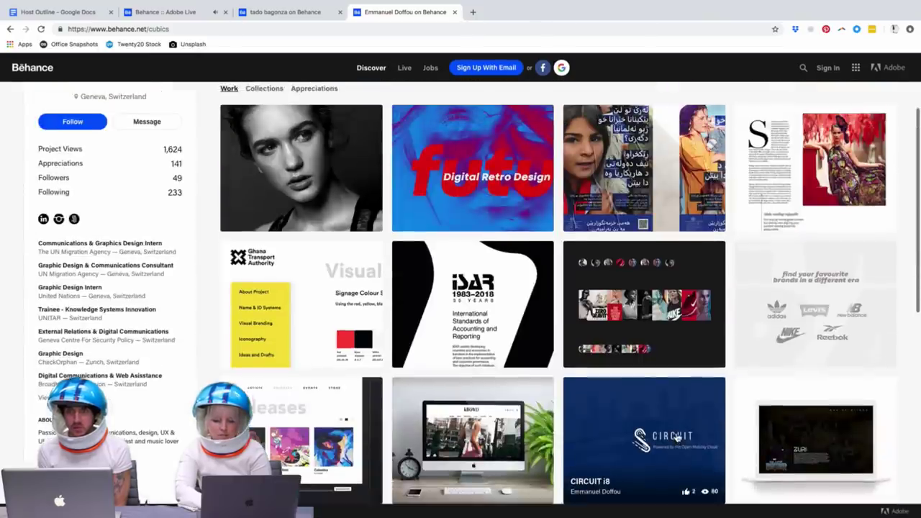
scroll(676, 437, down, 2)
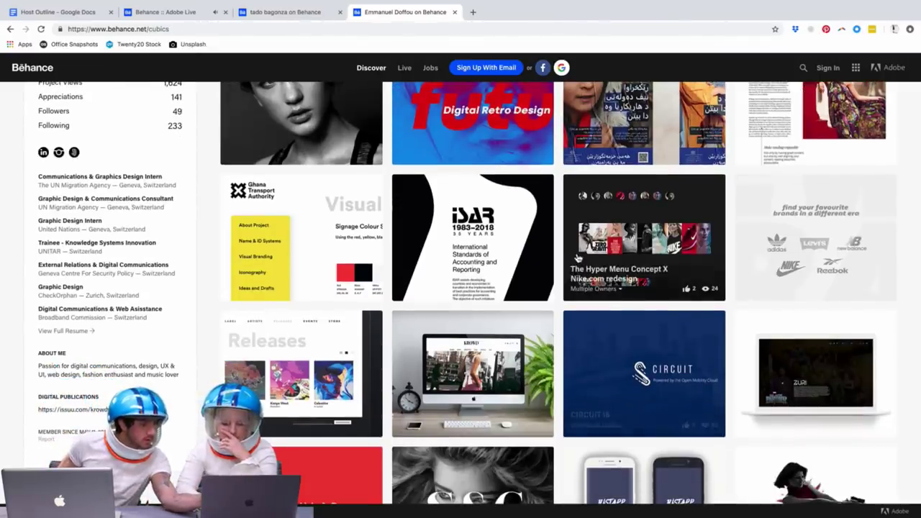
Step: Open the ISAR 35 Years Logo Concepts project, browse to its footer, and return to its title
click(509, 251)
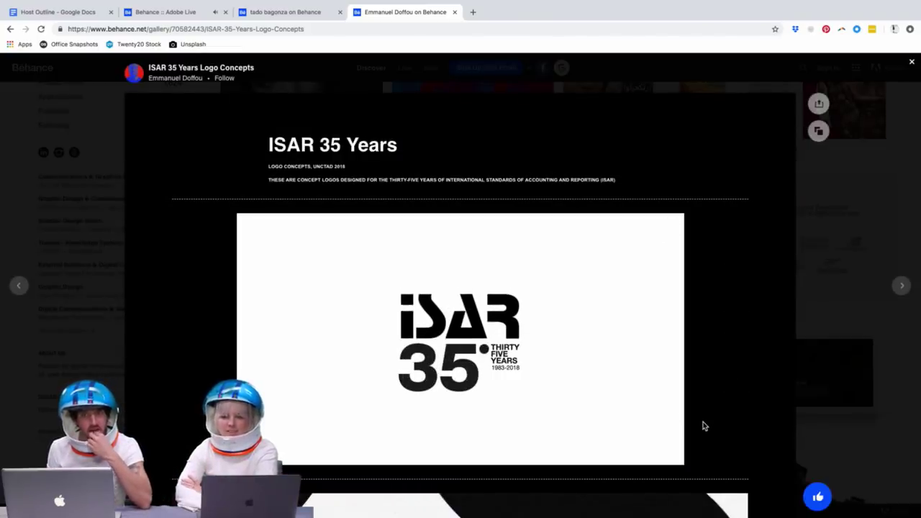
scroll(703, 425, down, 1)
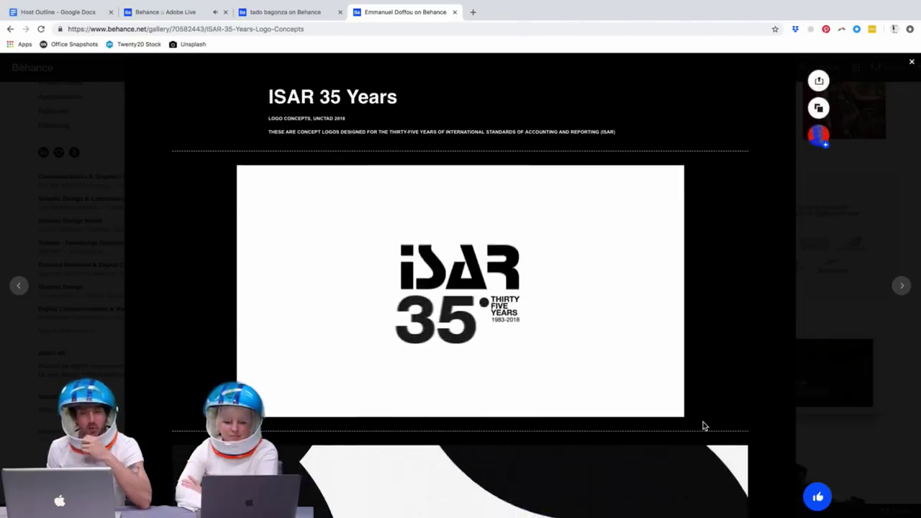
scroll(703, 425, down, 3)
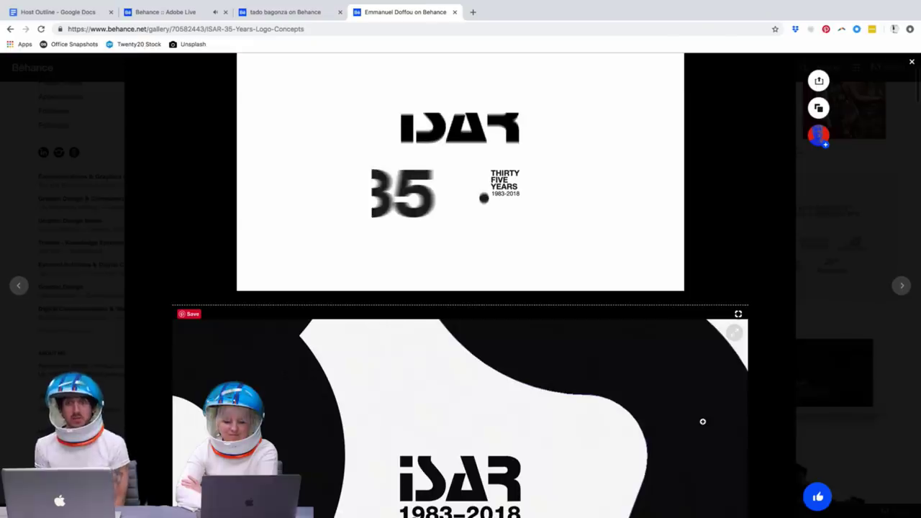
scroll(703, 421, down, 5)
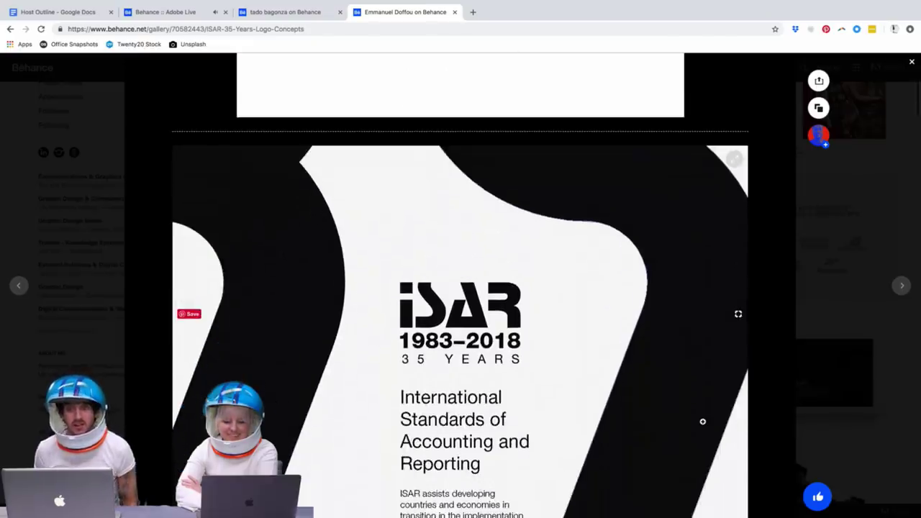
scroll(703, 422, down, 2)
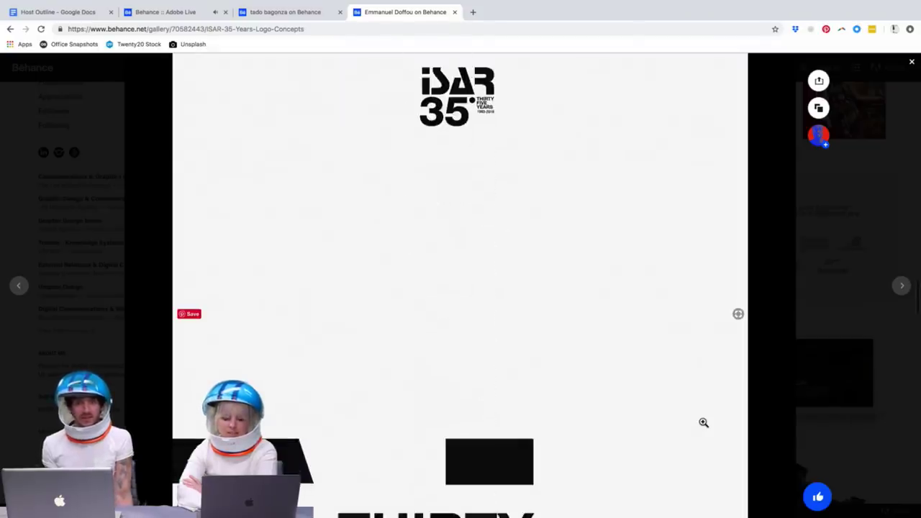
scroll(703, 422, down, 5)
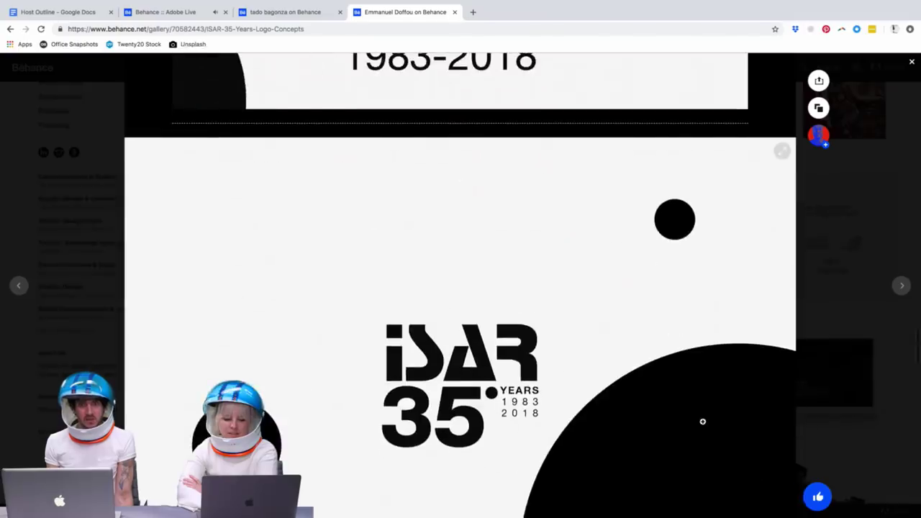
scroll(703, 422, down, 5)
scroll(703, 422, down, 5)
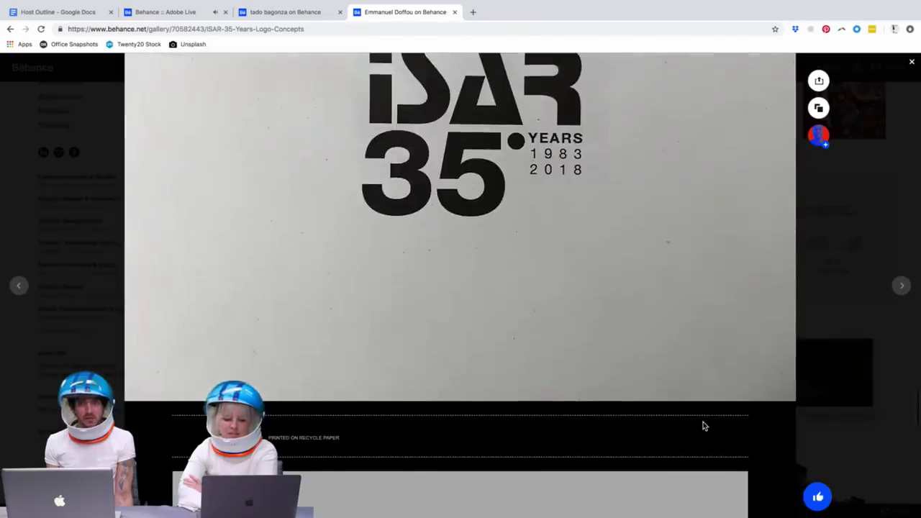
scroll(704, 426, down, 4)
scroll(703, 426, down, 4)
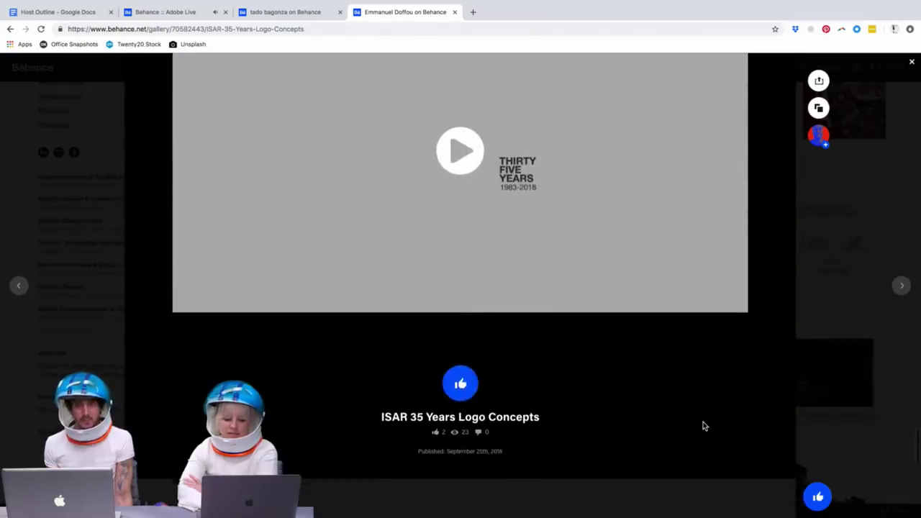
scroll(703, 426, up, 15)
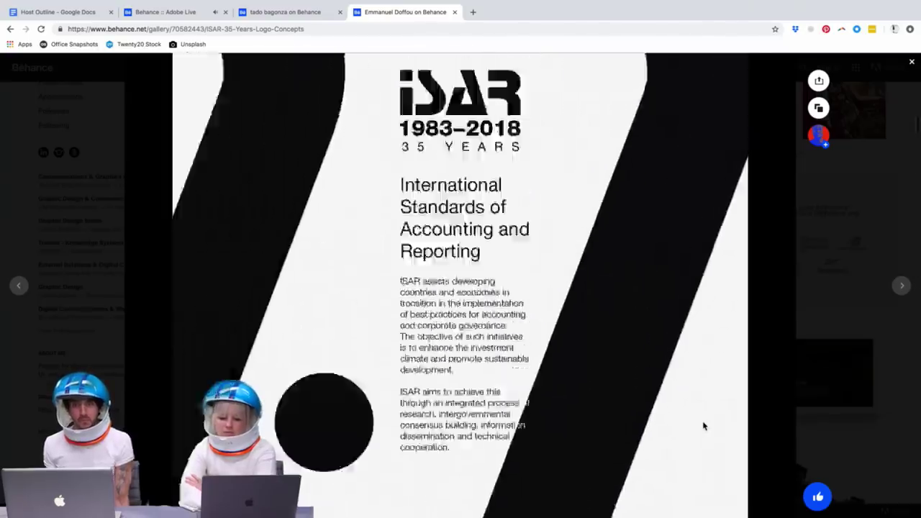
scroll(702, 426, up, 10)
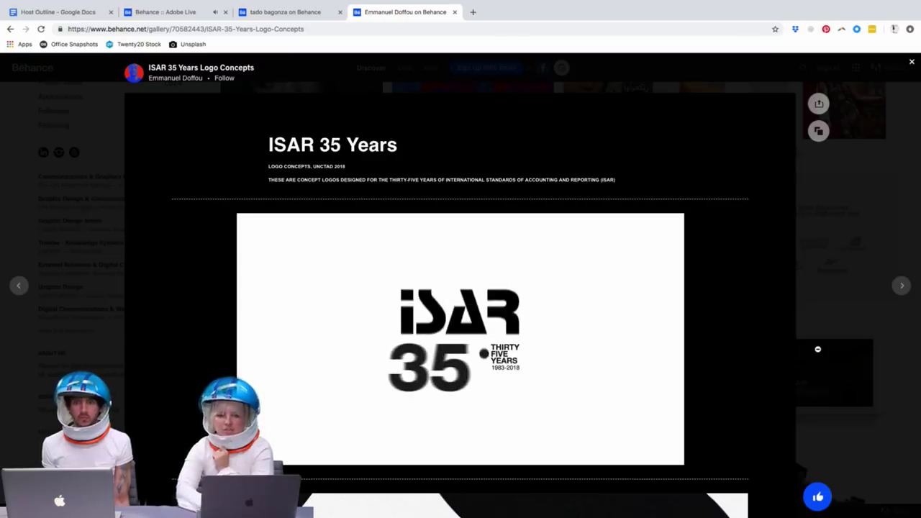
Step: Close the ISAR project overlay and scroll the profile page back up
click(910, 62)
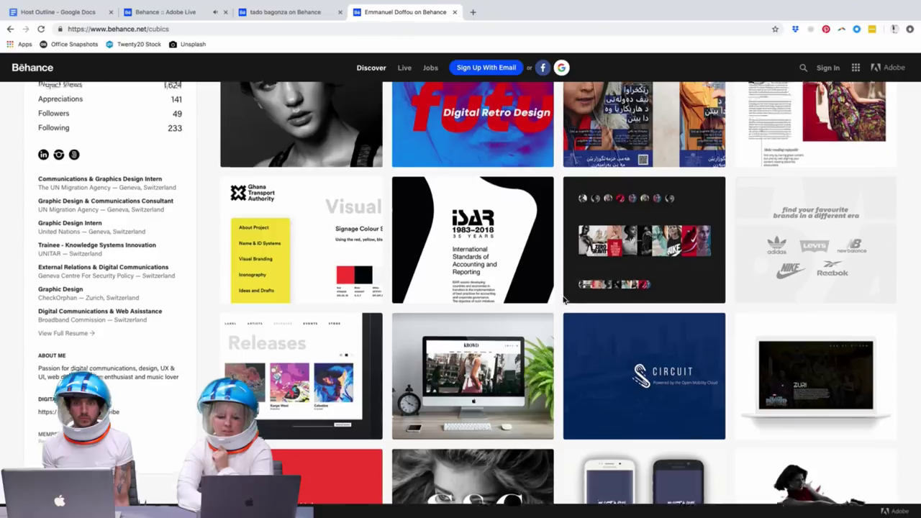
scroll(565, 300, up, 3)
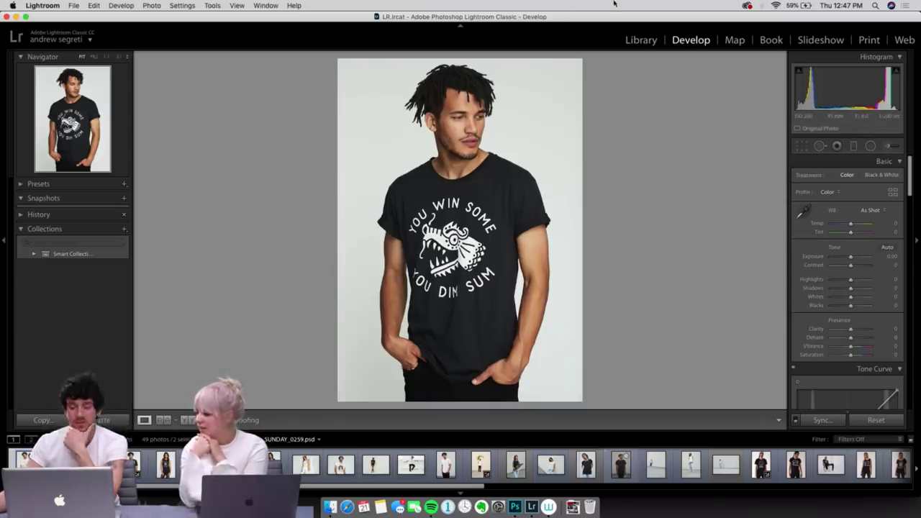
key(Right)
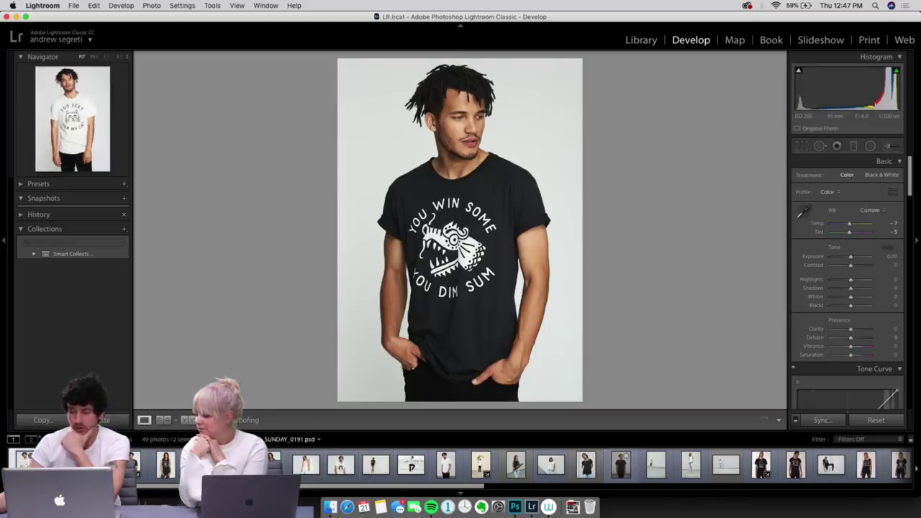
key(Left)
key(Right)
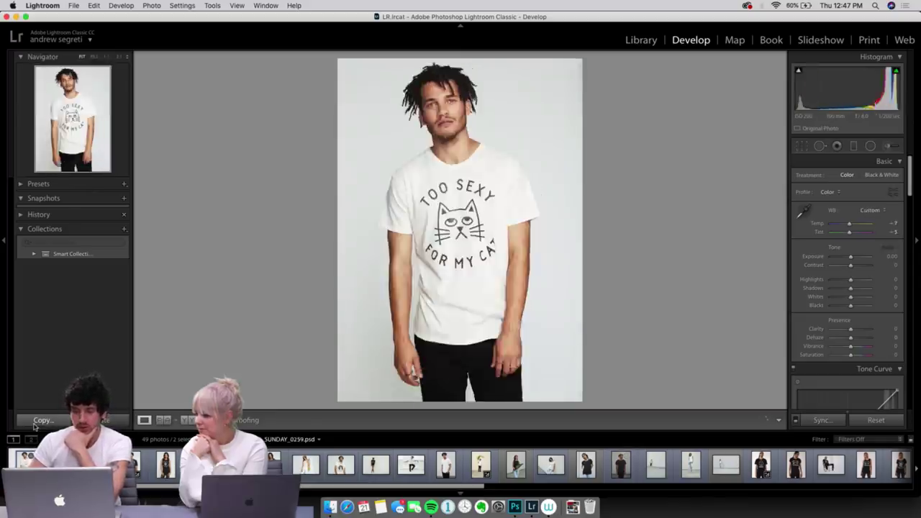
key(Left)
key(Right)
key(Left)
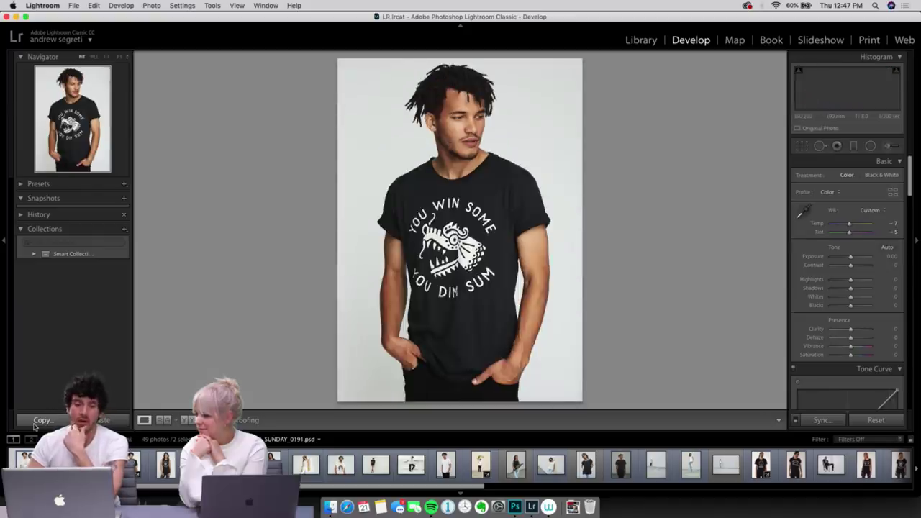
key(Right)
key(Left)
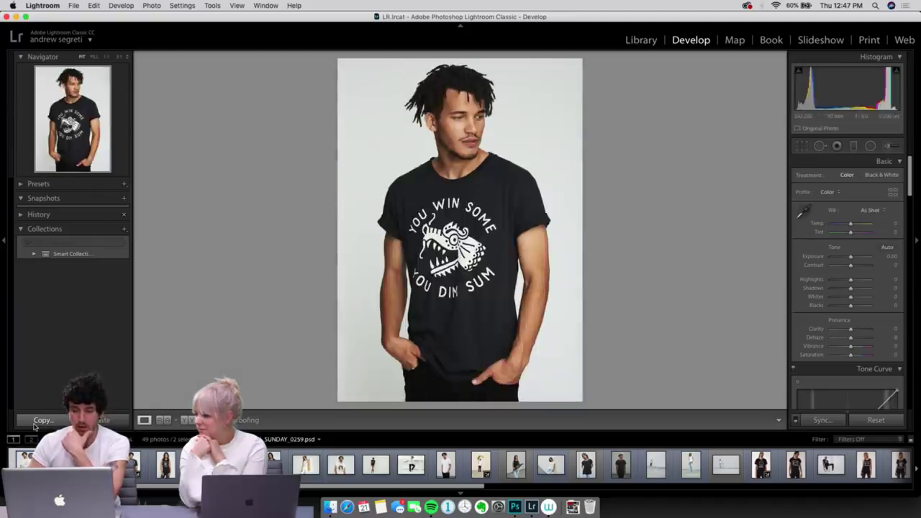
key(Right)
key(Left)
key(Right)
key(Left)
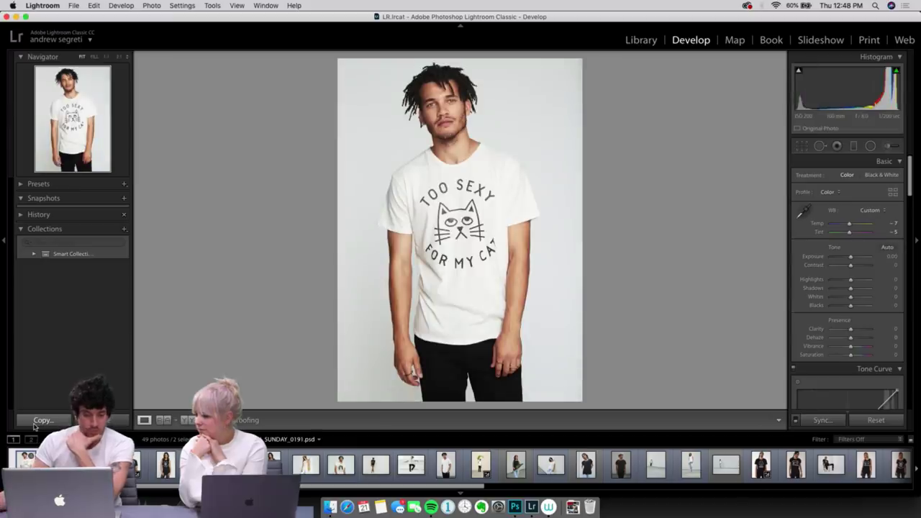
key(Right)
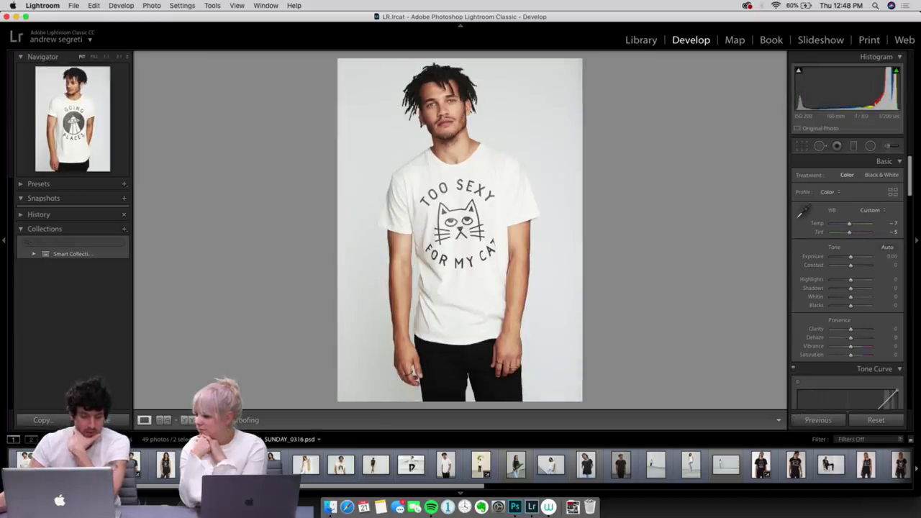
key(Right)
key(Right)
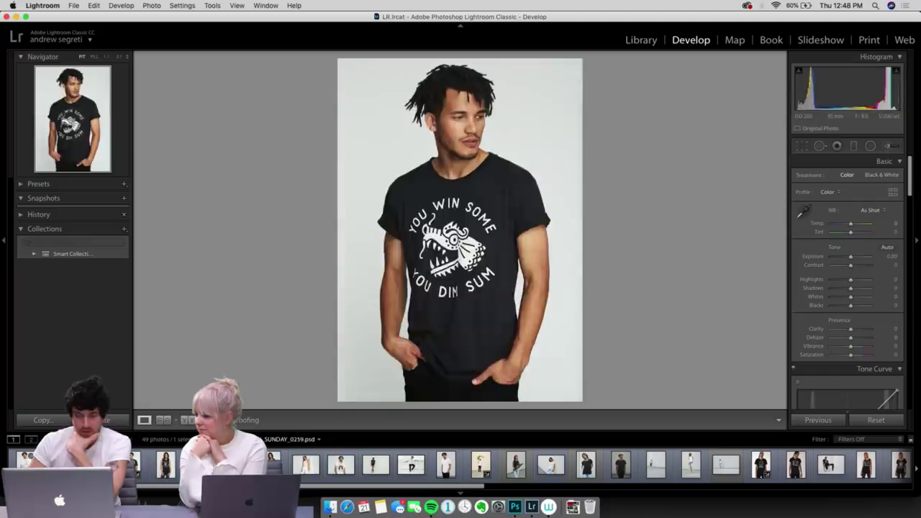
key(Right)
key(Right)
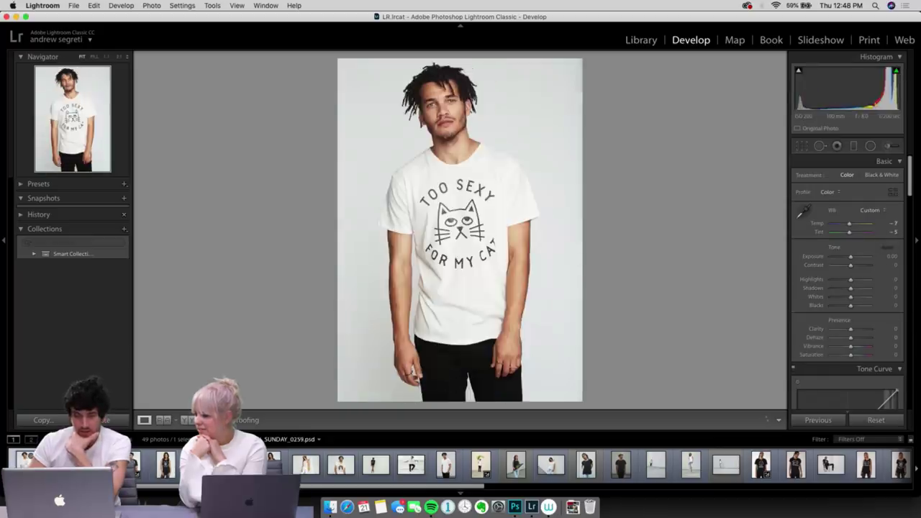
key(Right)
key(Right)
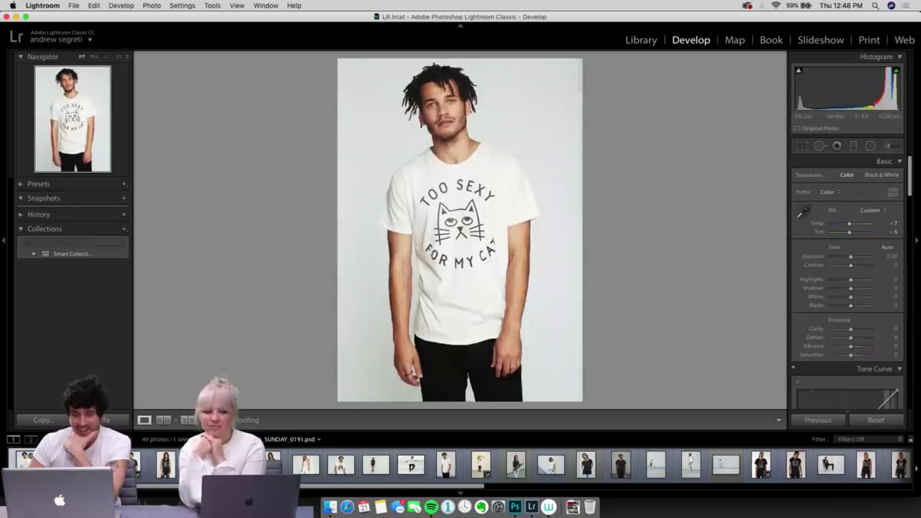
key(Right)
key(Right)
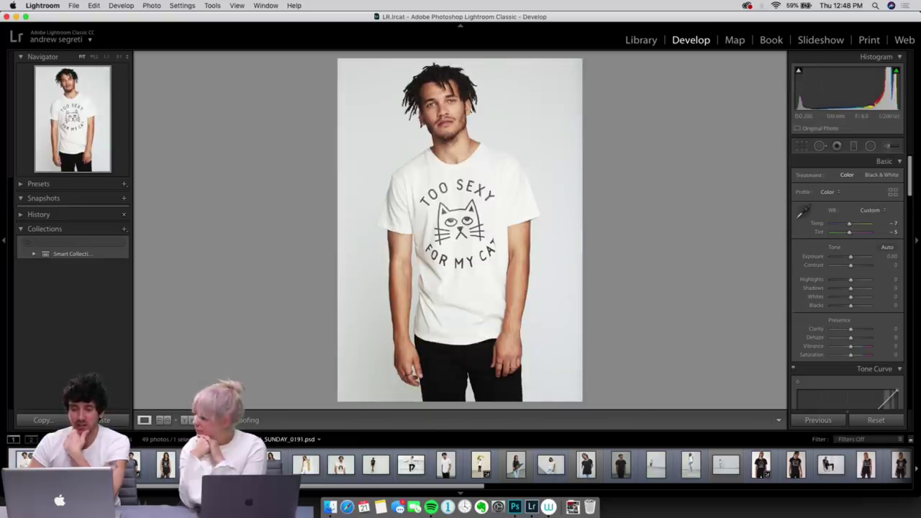
key(Right)
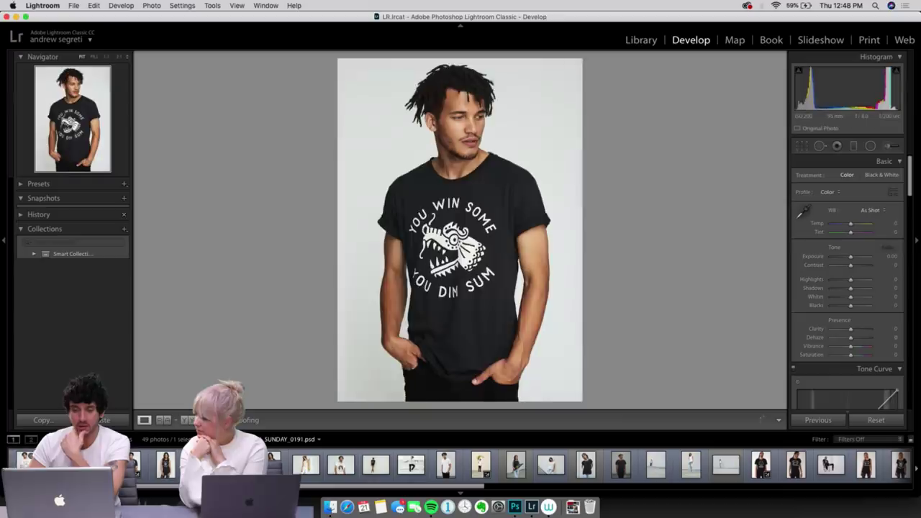
key(Left)
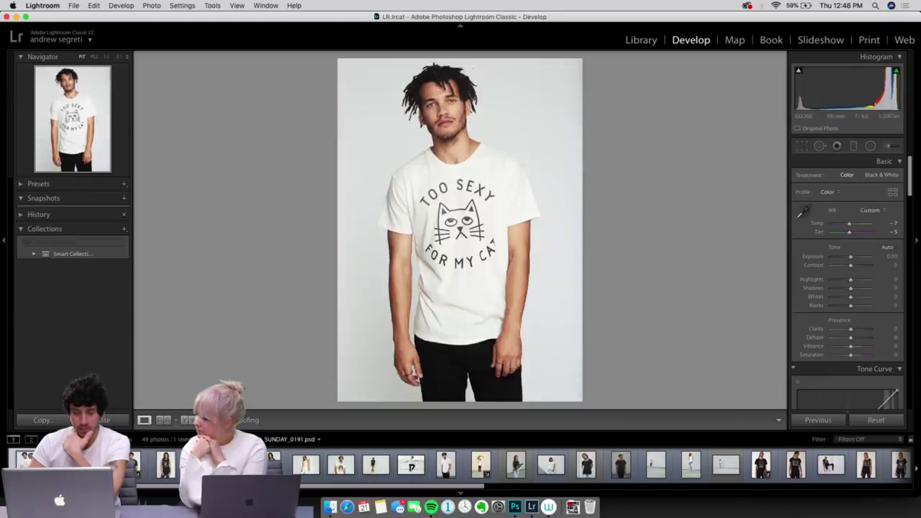
key(Right)
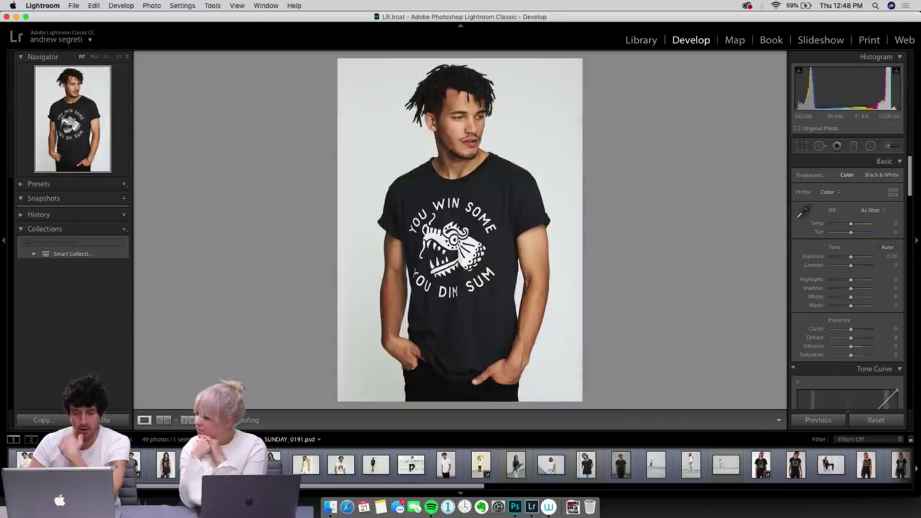
key(Left)
key(Right)
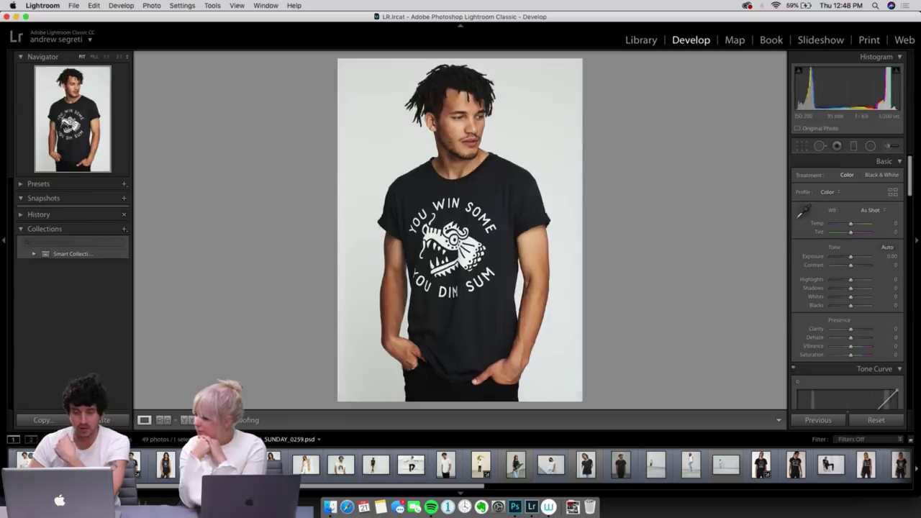
key(Left)
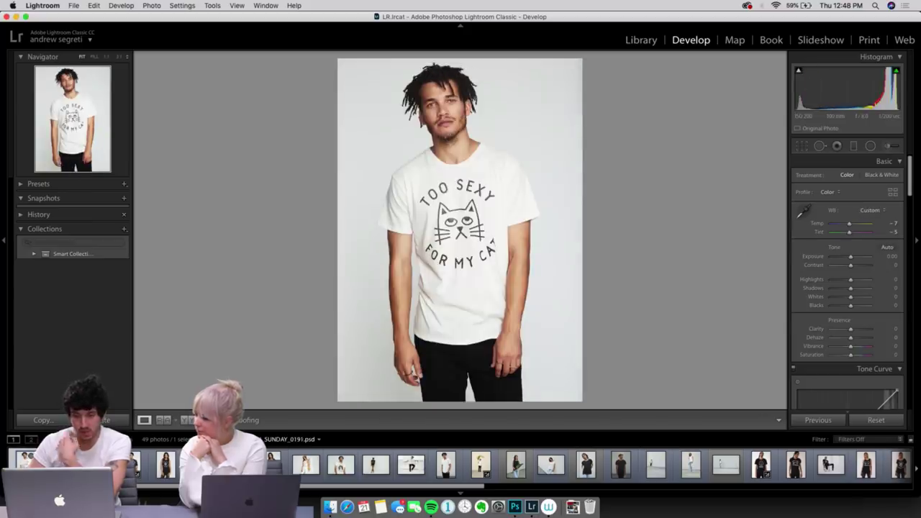
key(Right)
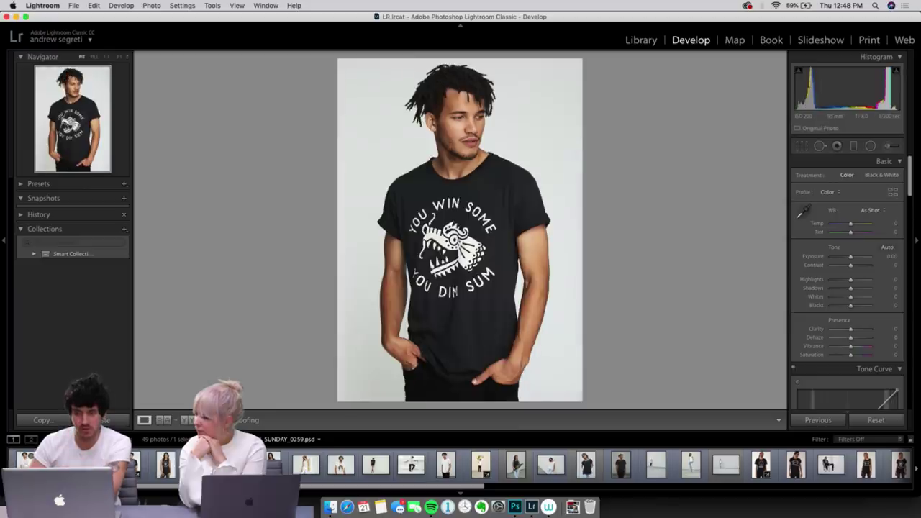
key(Left)
key(Right)
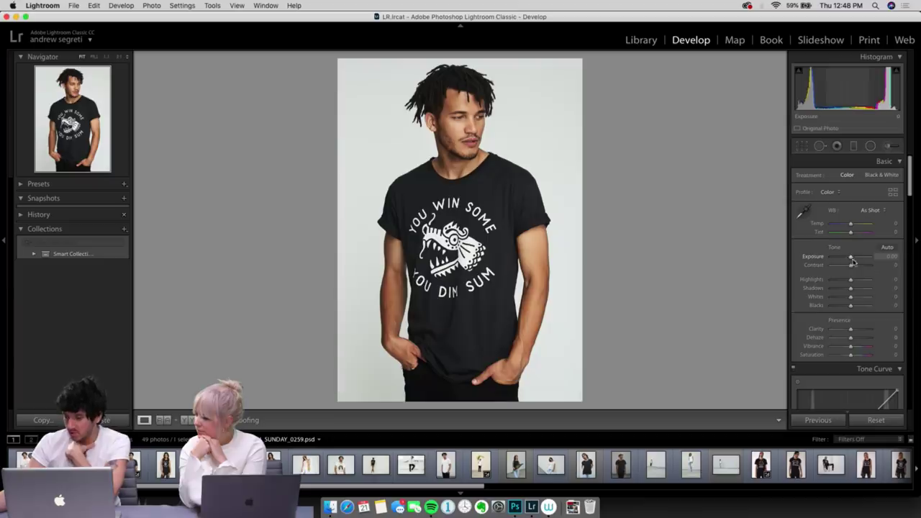
Step: Brighten the 'You Win Some You Dim Sum' portrait to Exposure +0.25
drag(852, 260, 851, 282)
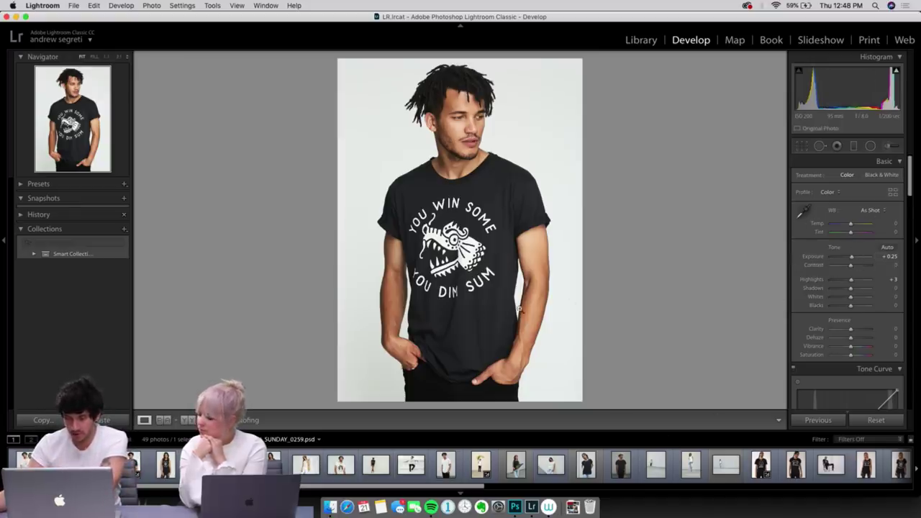
key(Right)
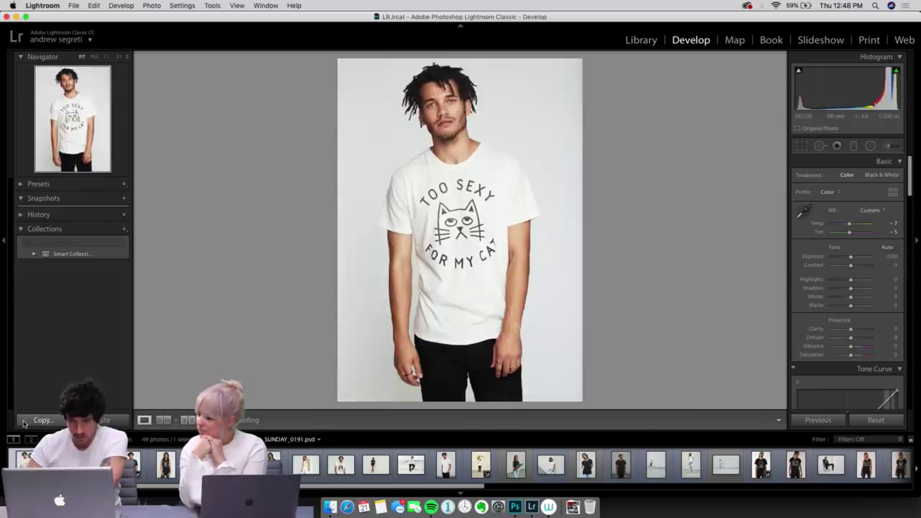
key(Left)
key(Right)
key(Left)
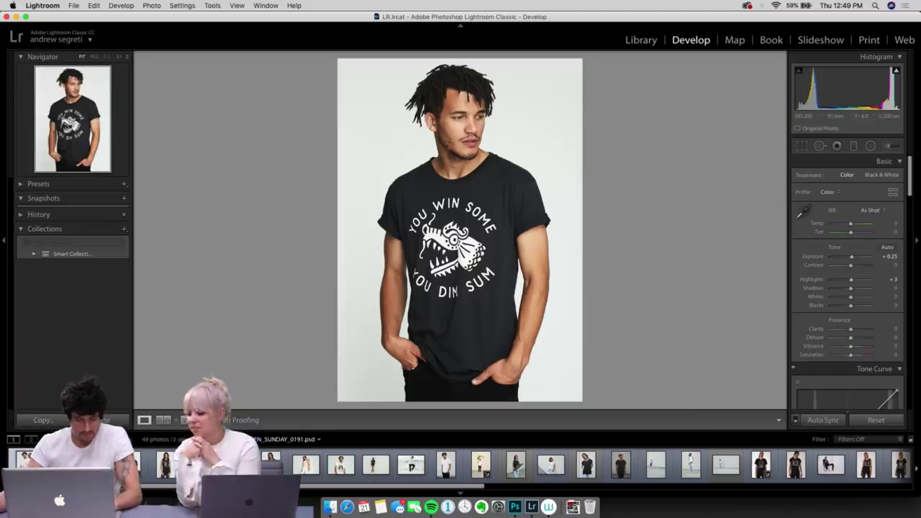
key(c)
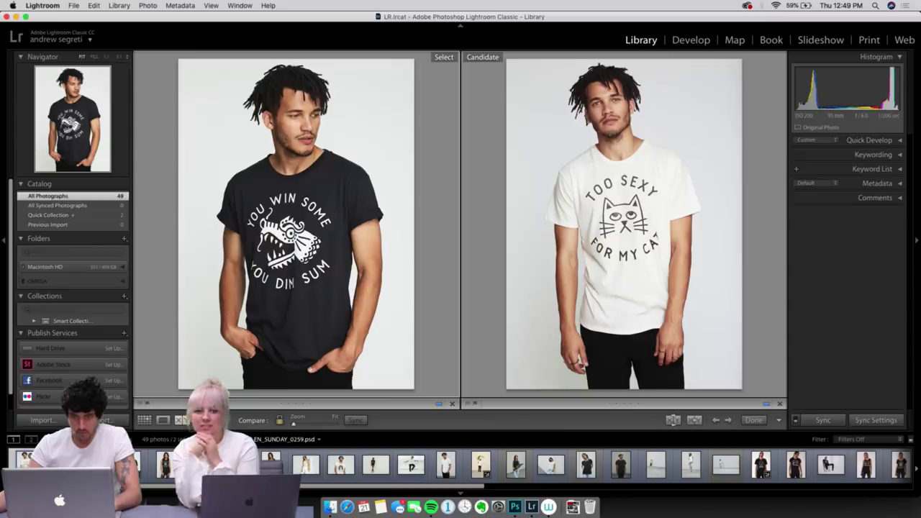
key(e)
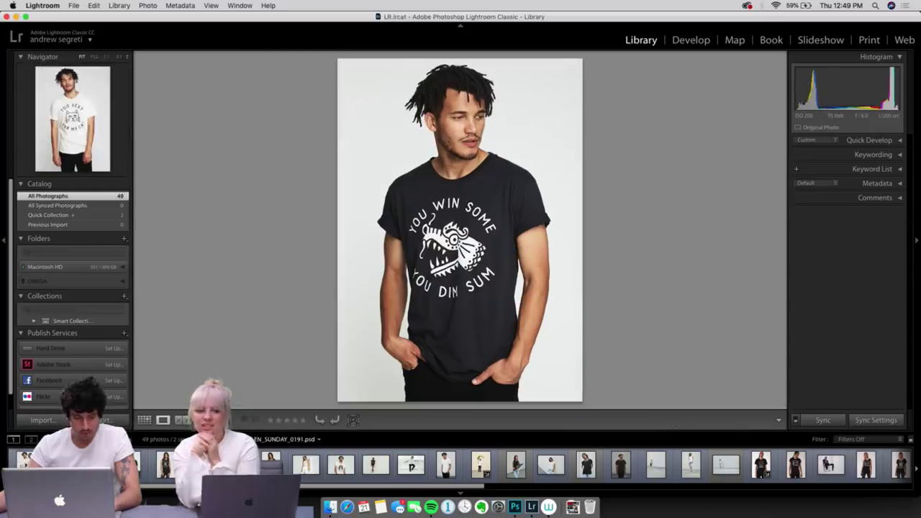
click(26, 464)
key(d)
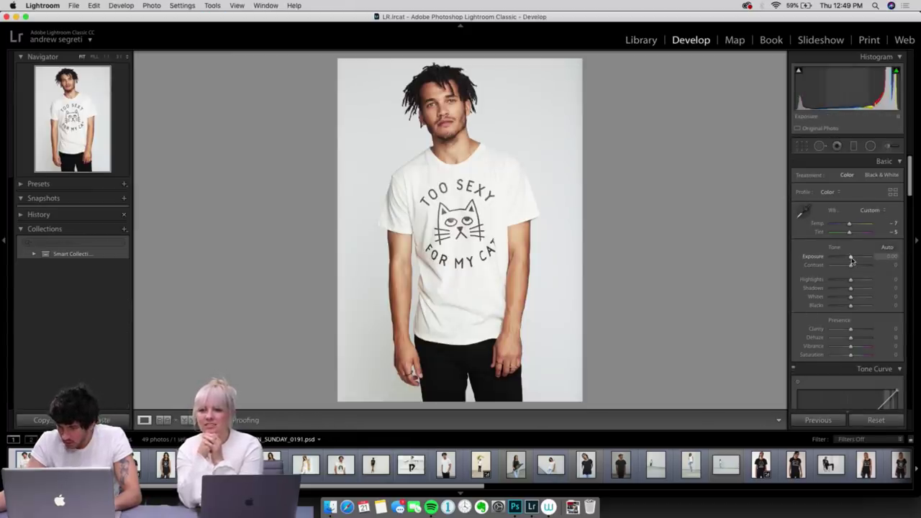
Step: Nudge the 'Too Sexy For My Cat' portrait's exposure, then compare it with the black-shirt shot
drag(851, 260, 850, 260)
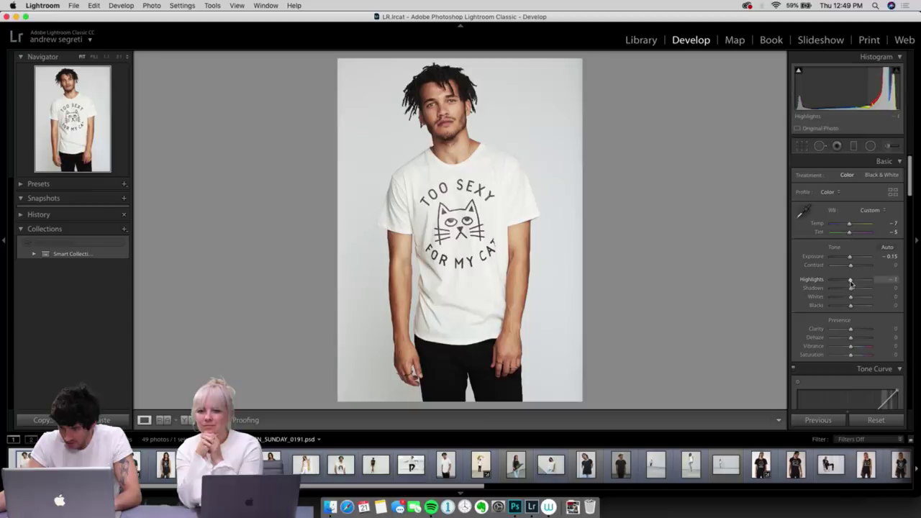
key(Right)
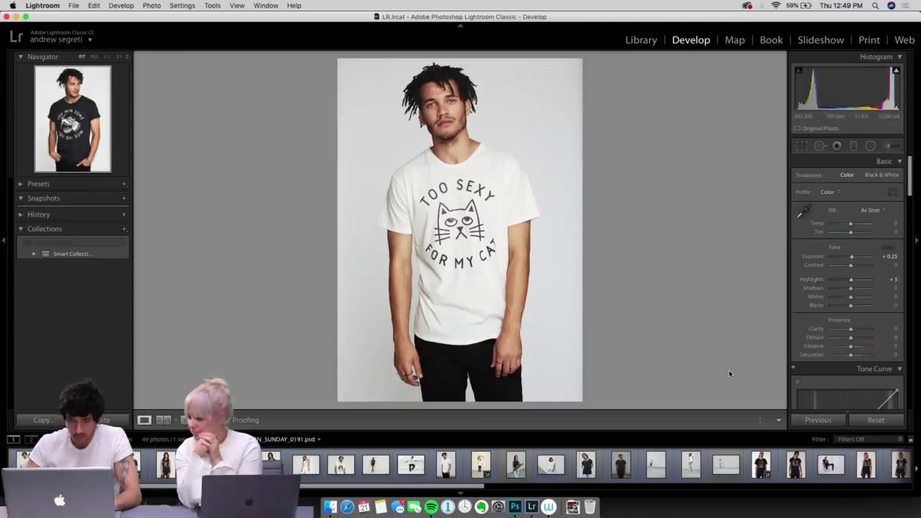
key(Left)
key(Right)
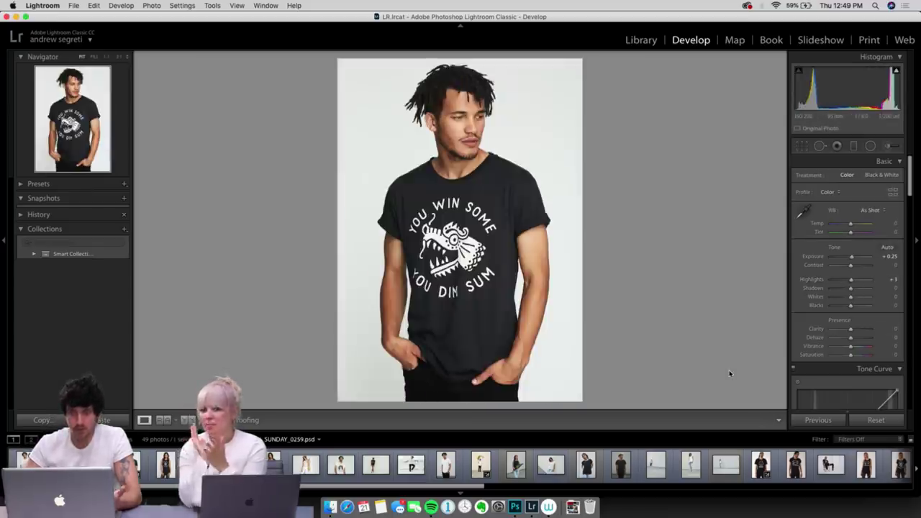
Step: Flip repeatedly between the white- and black-shirt portraits to compare their look
key(Left)
key(Right)
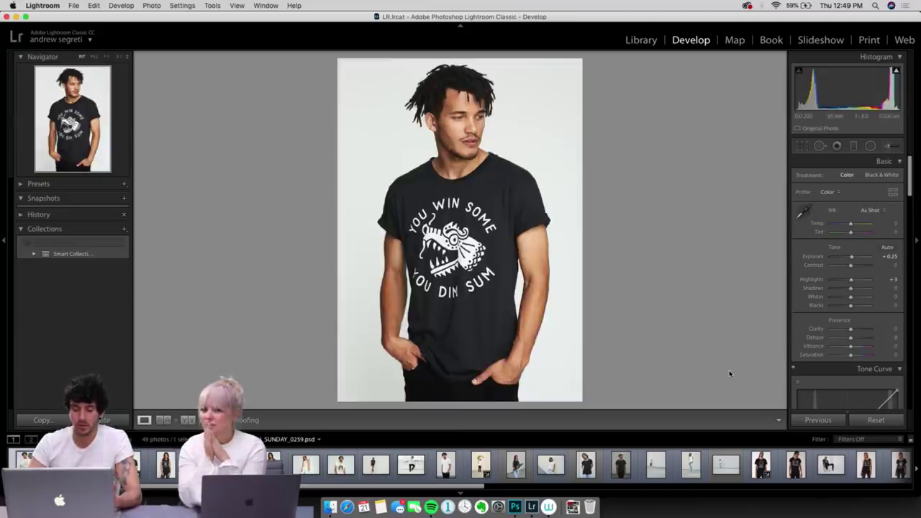
key(Left)
key(Right)
key(Left)
key(Right)
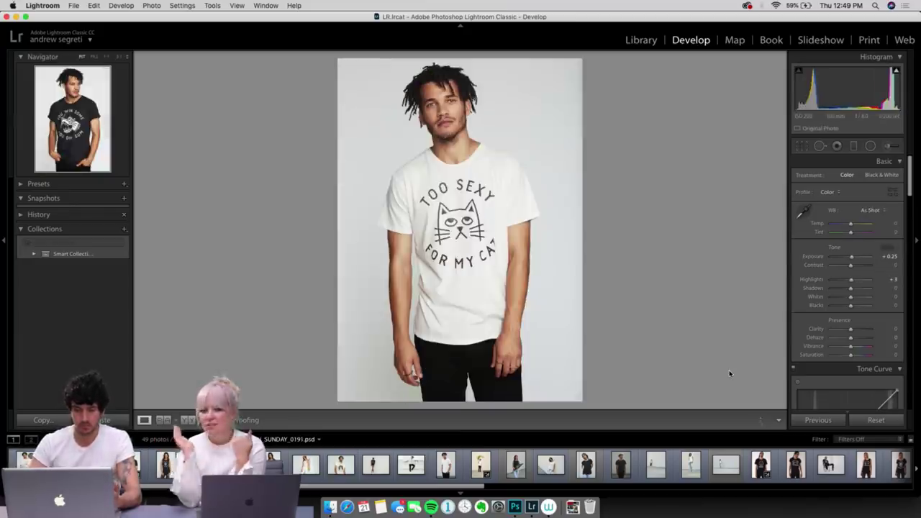
key(Left)
key(Right)
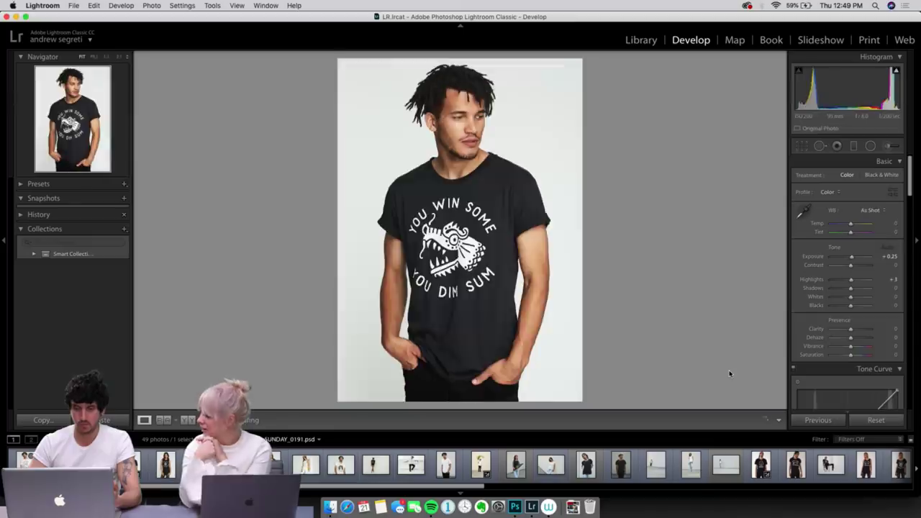
key(Left)
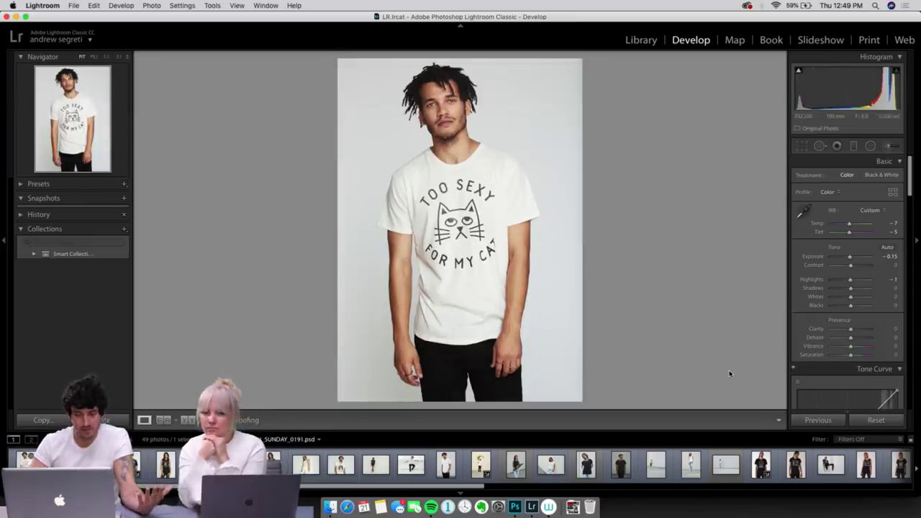
key(Right)
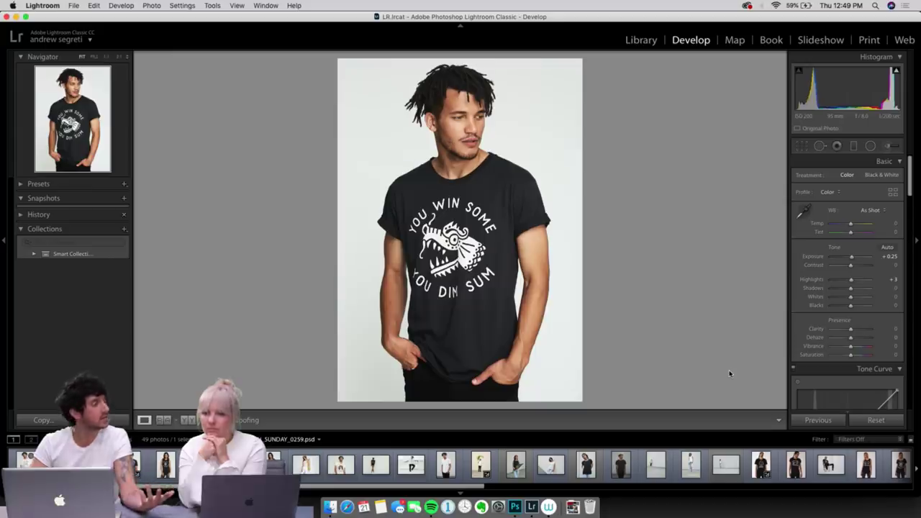
key(Right)
key(Right)
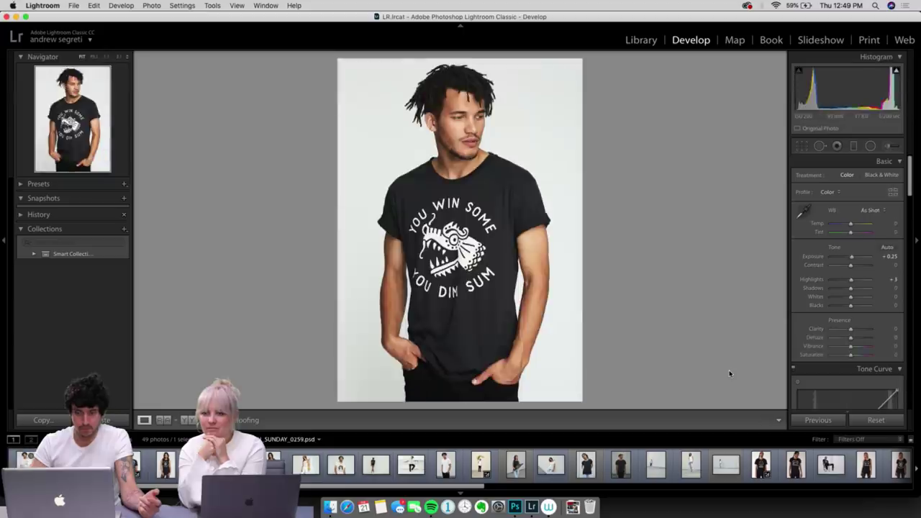
key(Left)
key(Right)
key(Left)
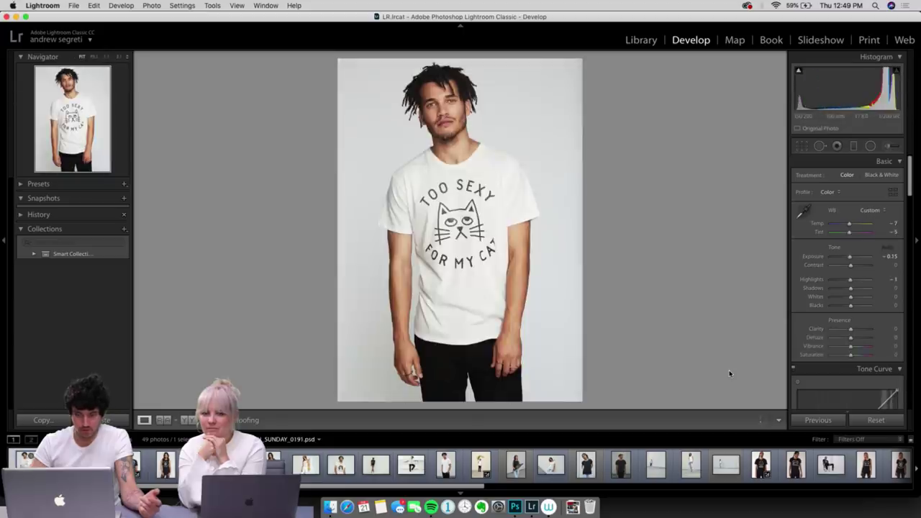
key(Right)
key(Right)
Step: Compare the black-shirt portrait with the Going Places, Too Sexy for My Cat and Robots shots
key(Left)
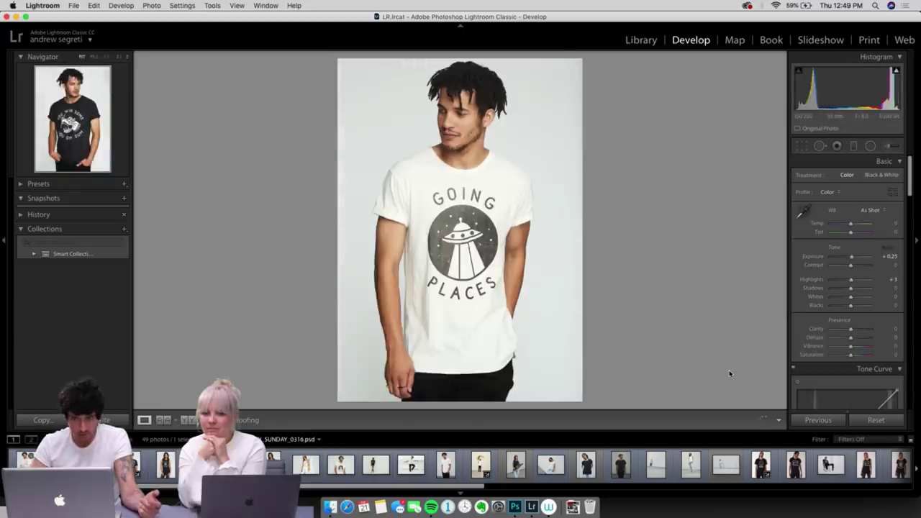
key(Left)
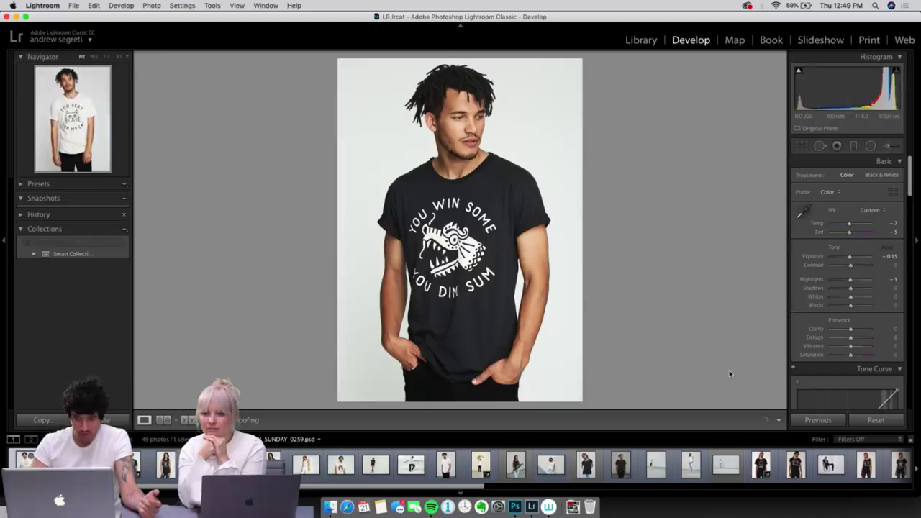
key(Right)
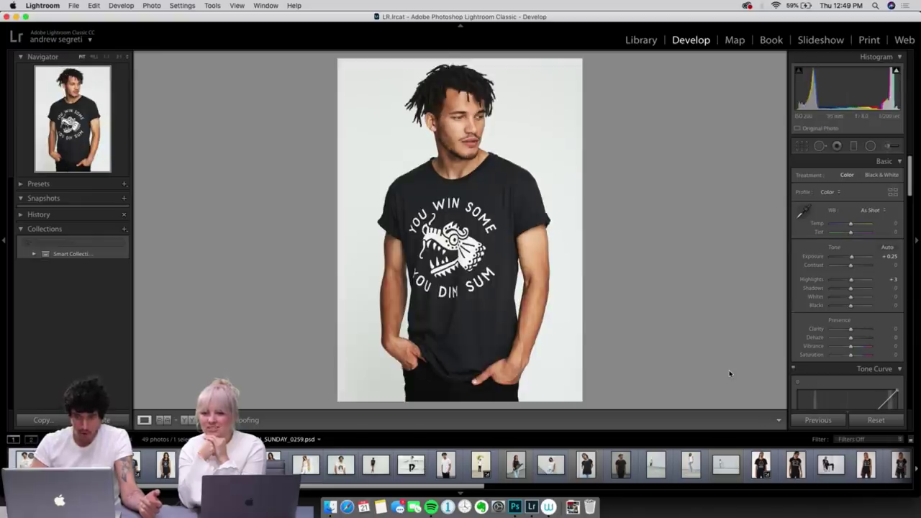
key(Left)
key(Right)
key(Left)
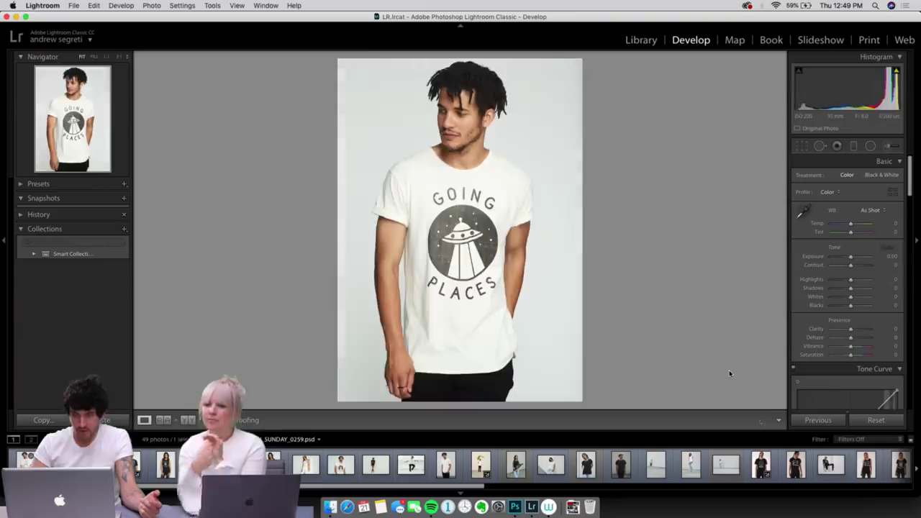
key(Right)
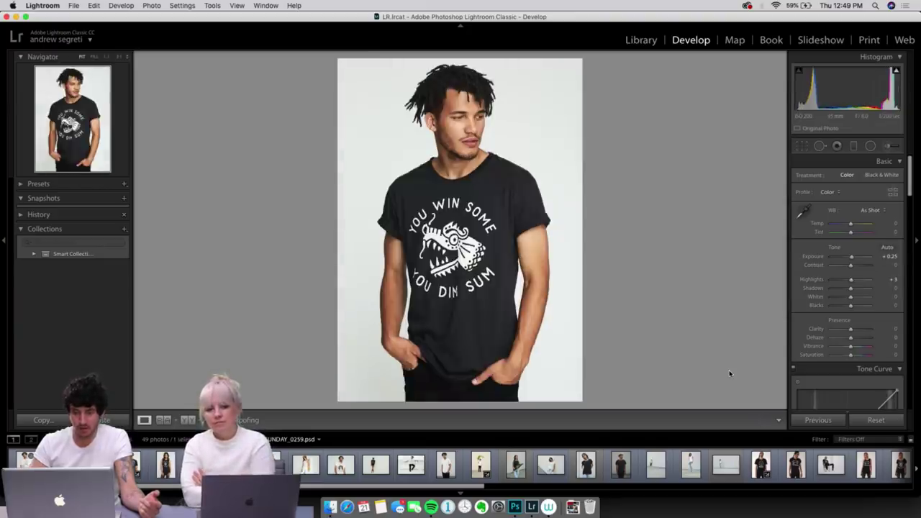
key(Left)
key(Right)
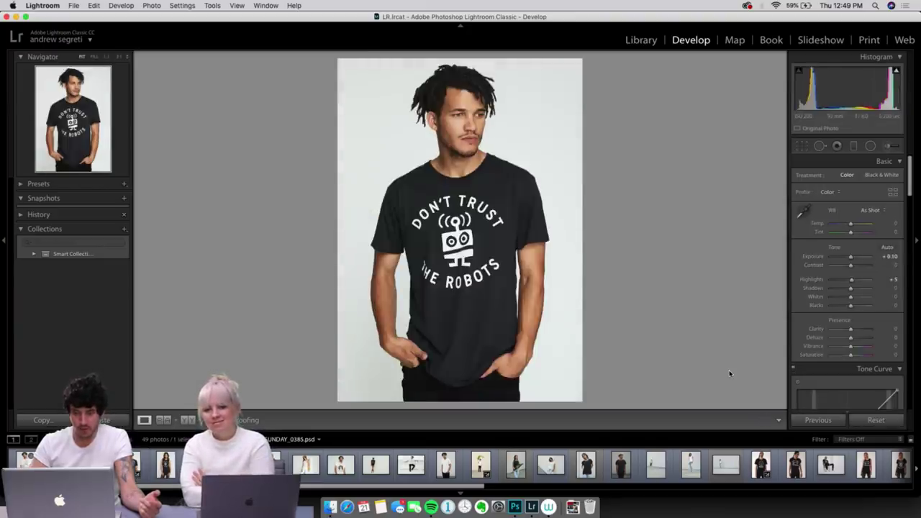
key(Left)
key(Left)
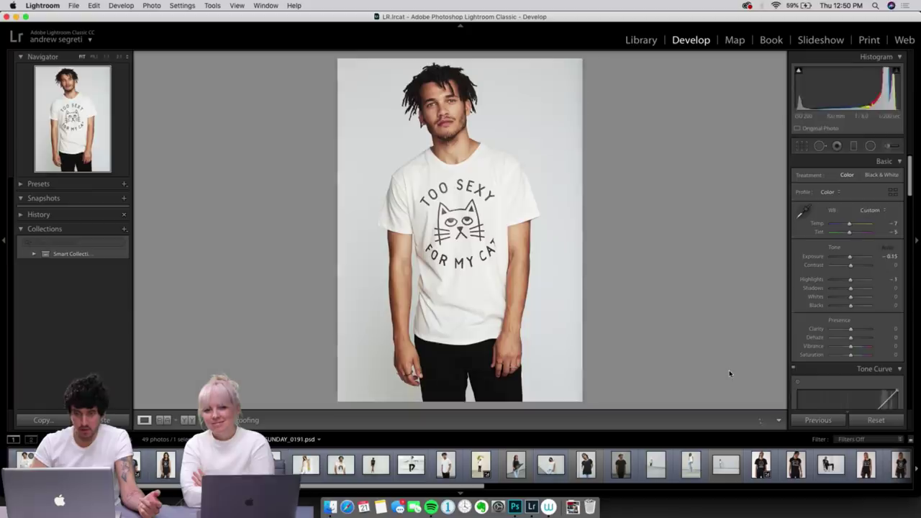
key(Right)
key(Right)
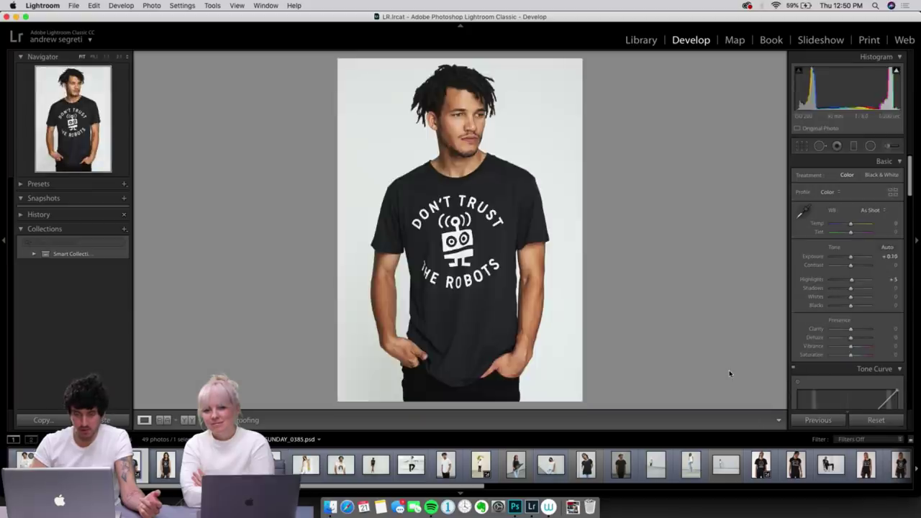
key(Left)
key(Left)
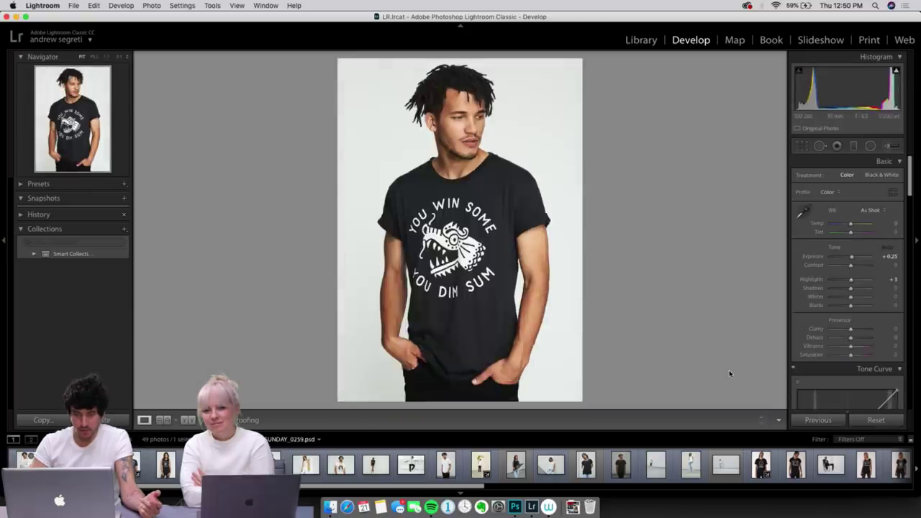
key(Left)
key(Right)
key(Right)
key(Right)
key(Right)
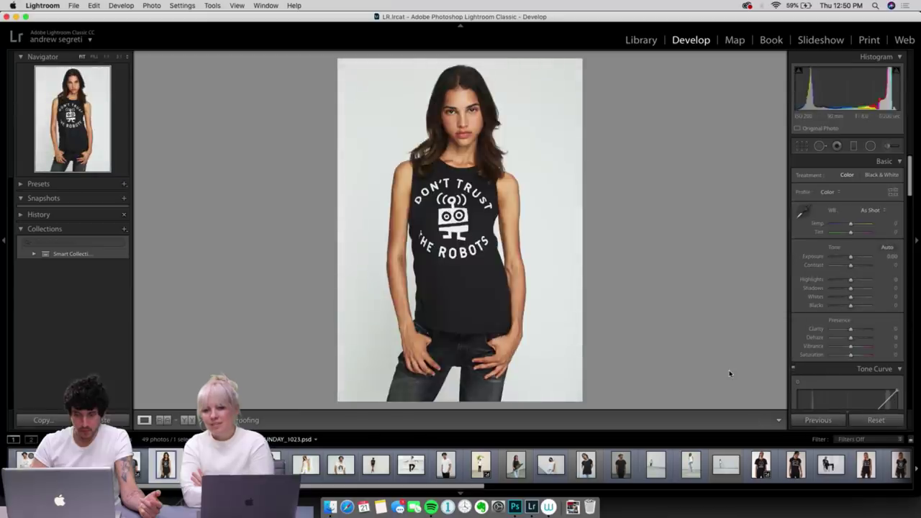
Step: Compare the woman's Robots tank-top portrait with the man's shots, then review its Basic settings
key(Left)
key(Right)
key(Left)
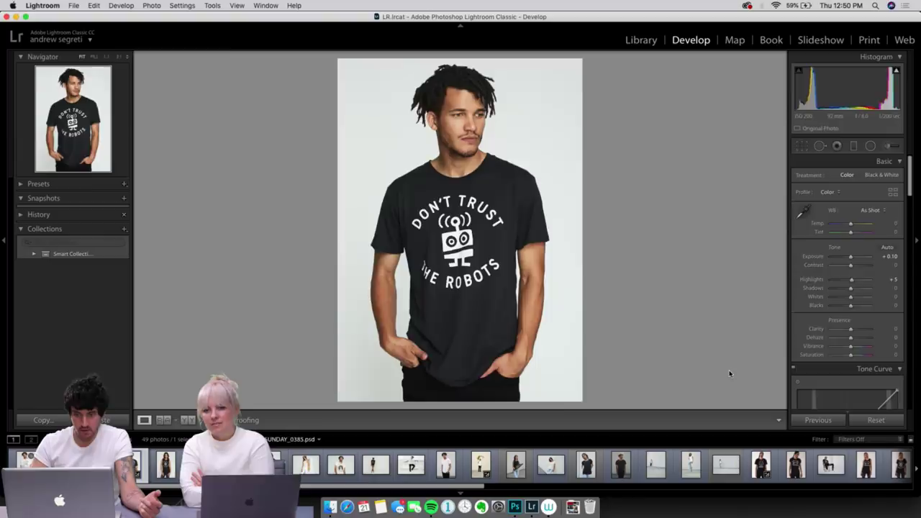
key(Right)
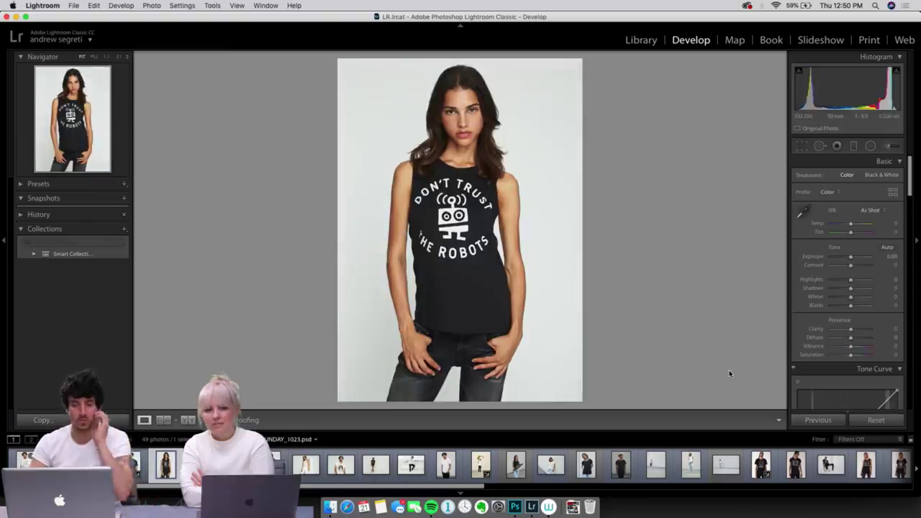
key(Right)
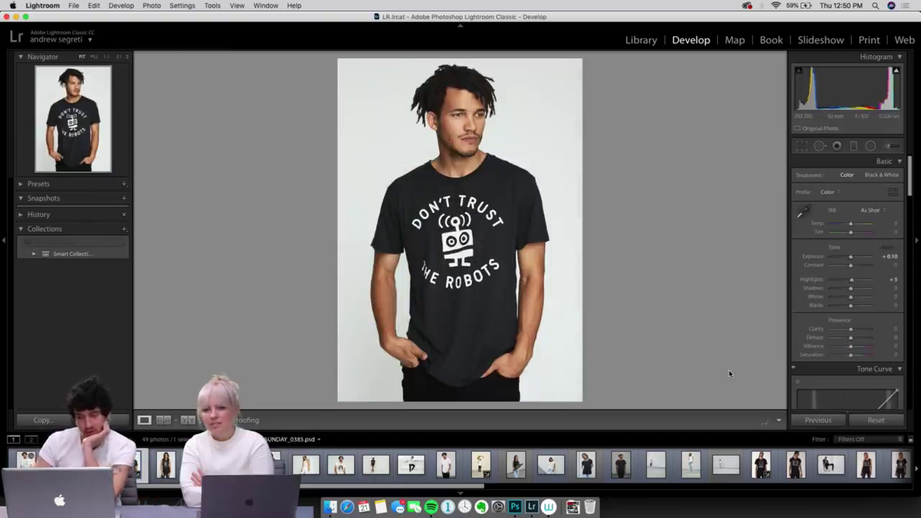
key(Left)
key(Right)
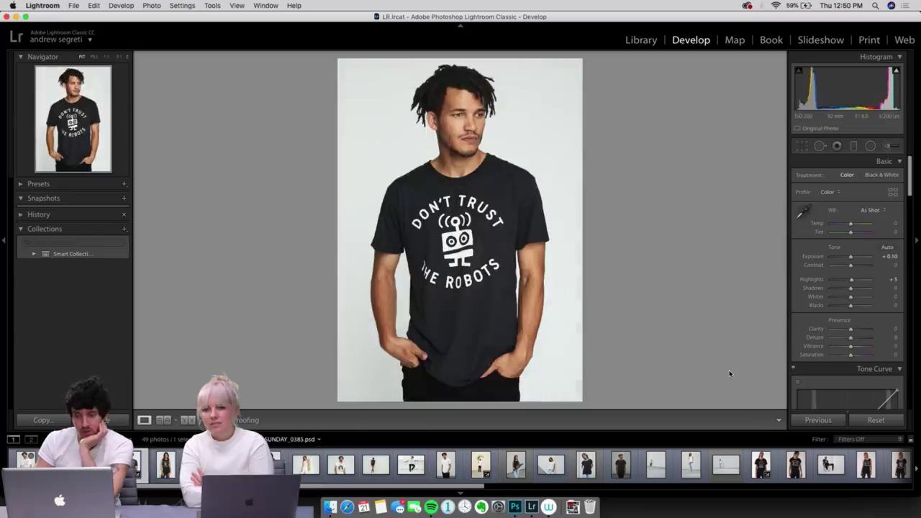
key(Left)
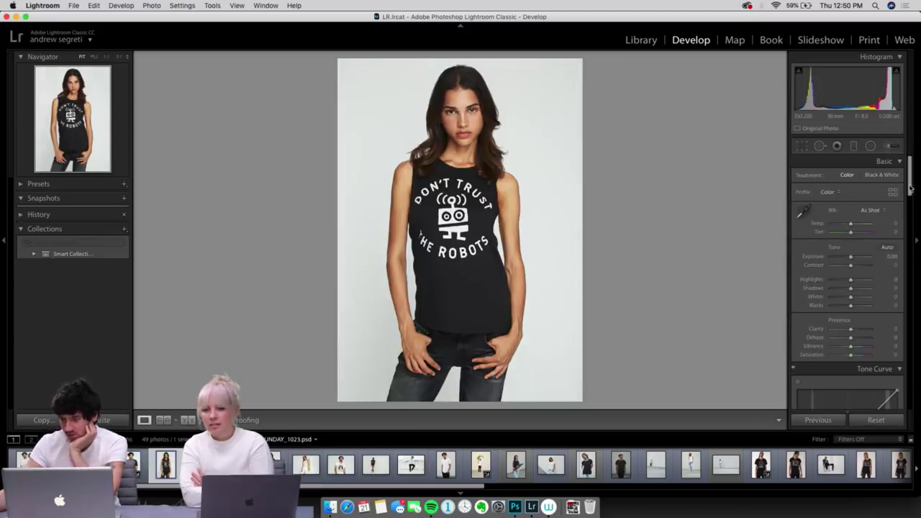
drag(910, 189, 908, 215)
scroll(892, 204, up, 5)
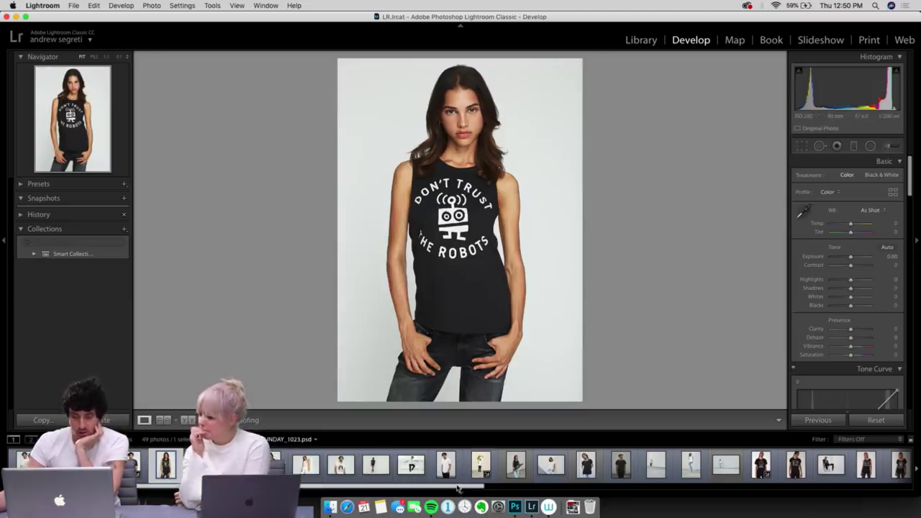
Step: Put the black ADORBS portrait and the white 'Too Sexy for My Cat' portrait side by side in Compare view
drag(484, 487, 656, 488)
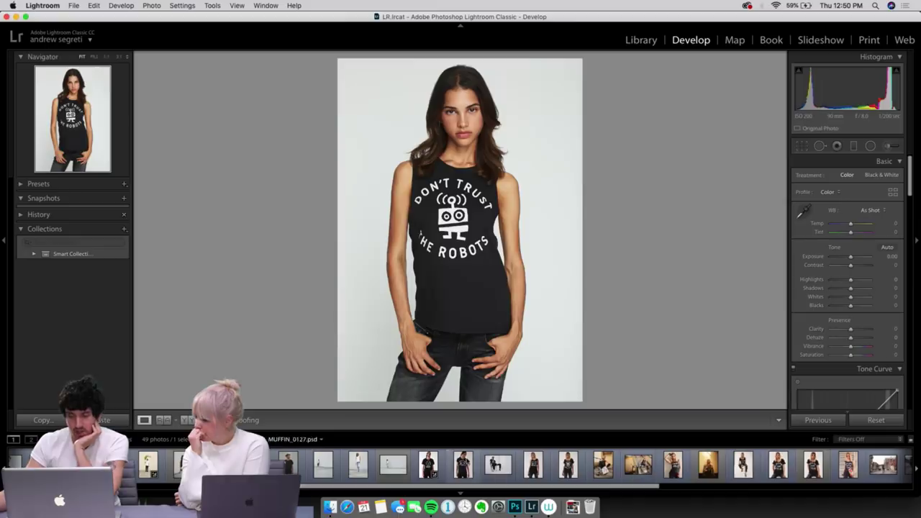
click(428, 466)
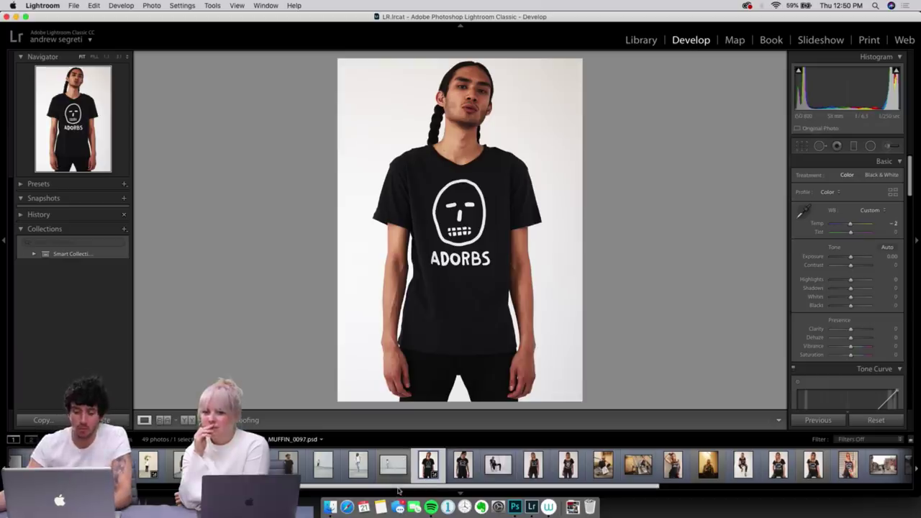
drag(404, 488, 225, 489)
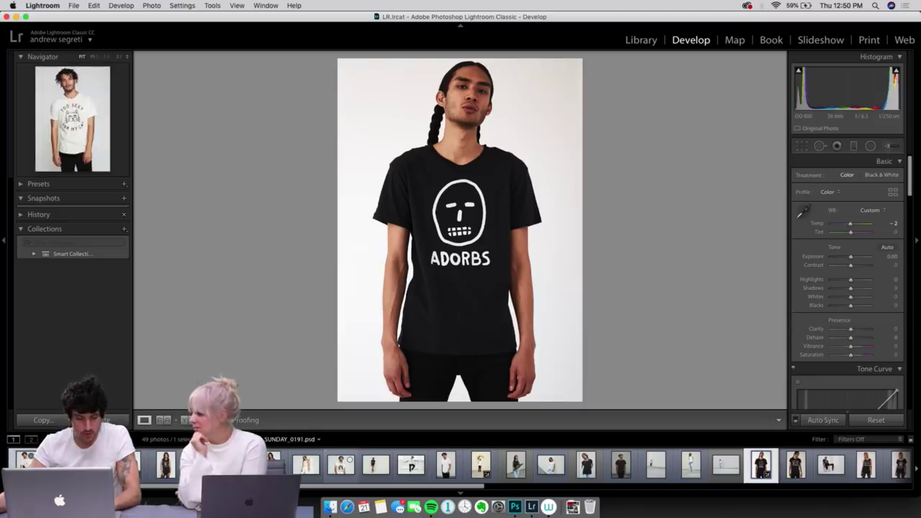
super+click(25, 460)
key(c)
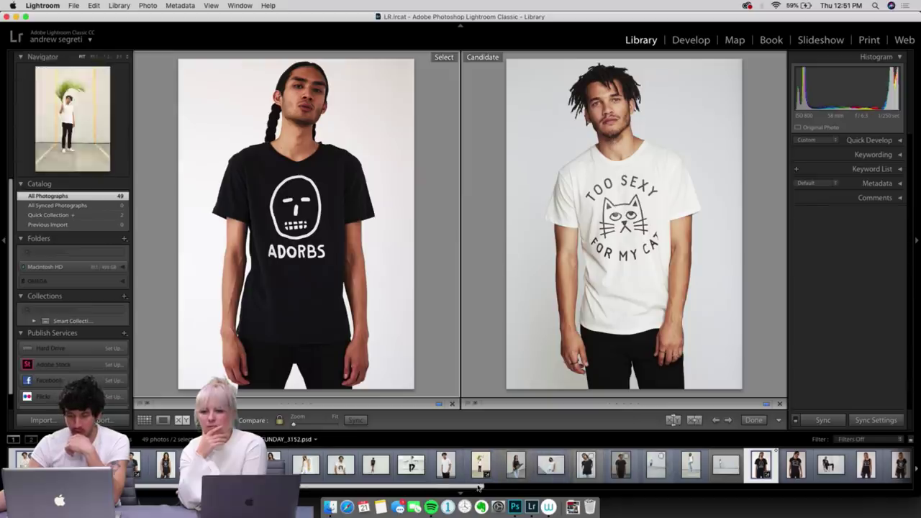
Step: Try other photos against the cat-shirt candidate, ending on the black 'Don't Trust the Robots' shirt photo
scroll(558, 475, right, 3)
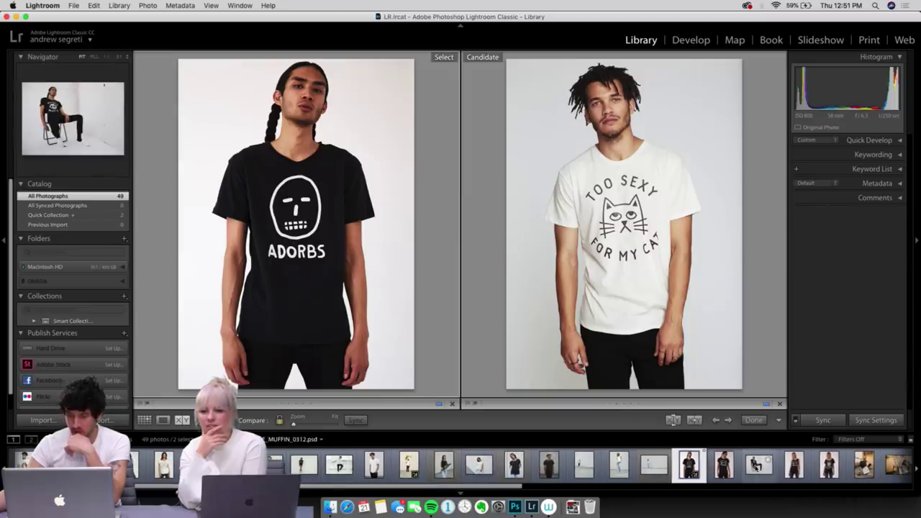
click(758, 464)
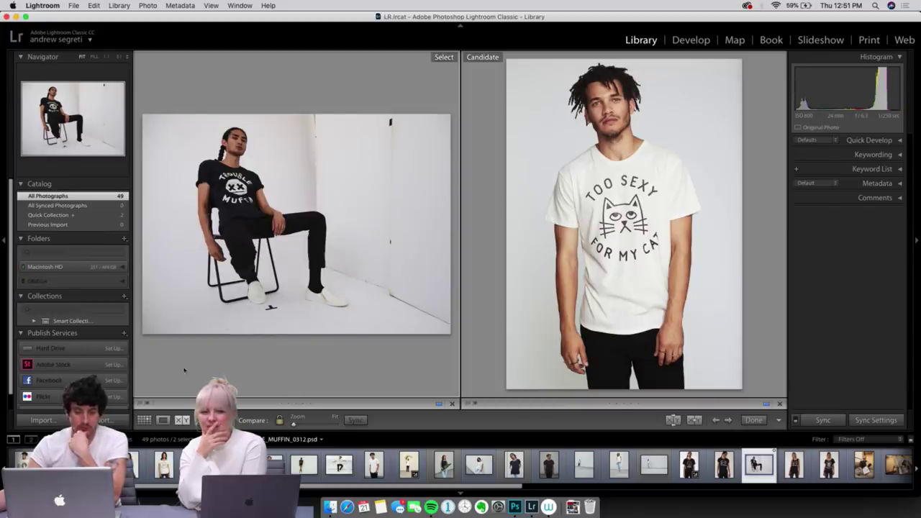
click(164, 465)
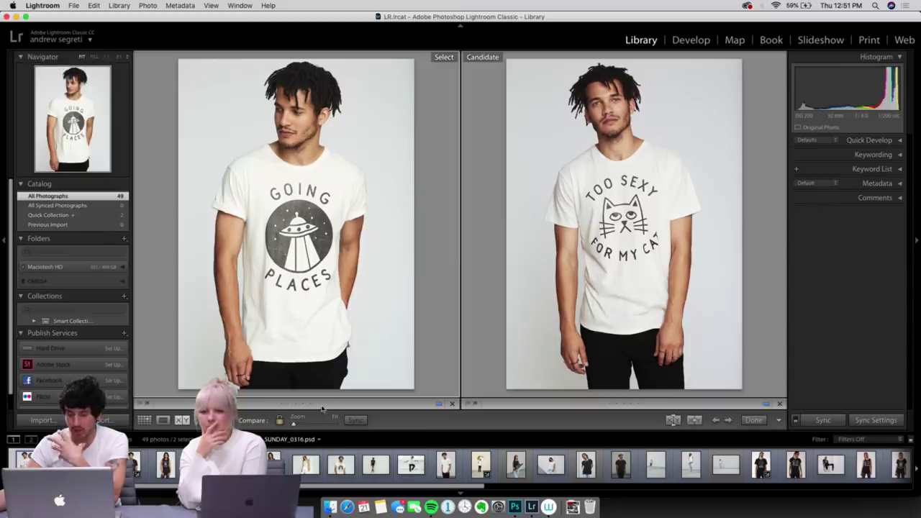
drag(341, 491, 416, 494)
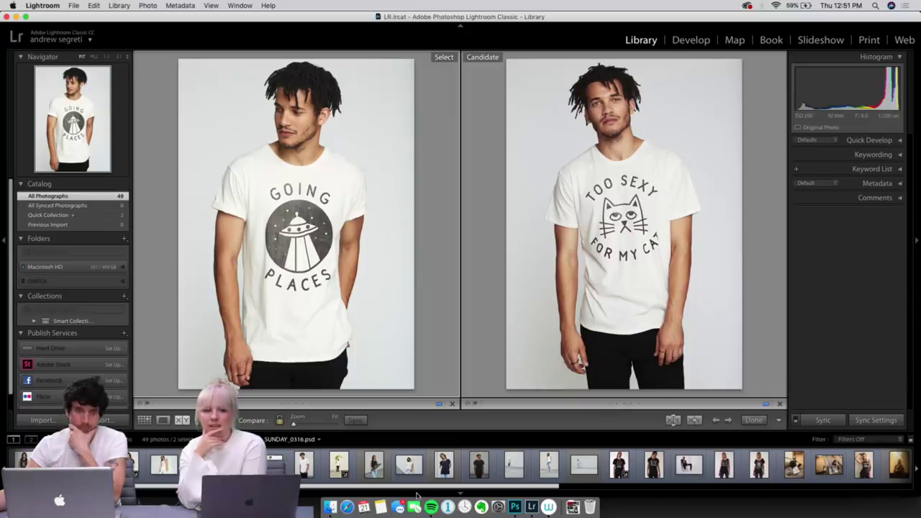
scroll(286, 461, left, 4)
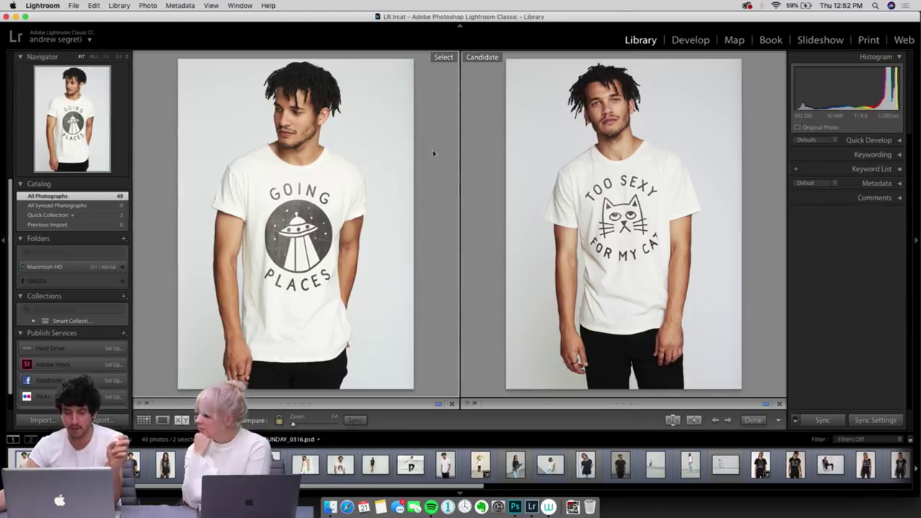
key(Right)
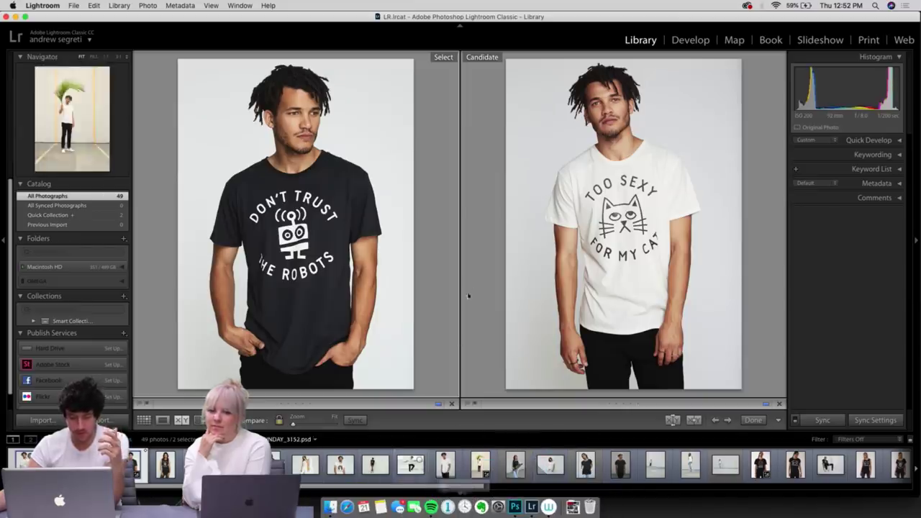
Step: Open the robots-shirt original 2018_07_12_STOLEN_SUNDAY_0385.psd in Photoshop using Edit Original
key(super+e)
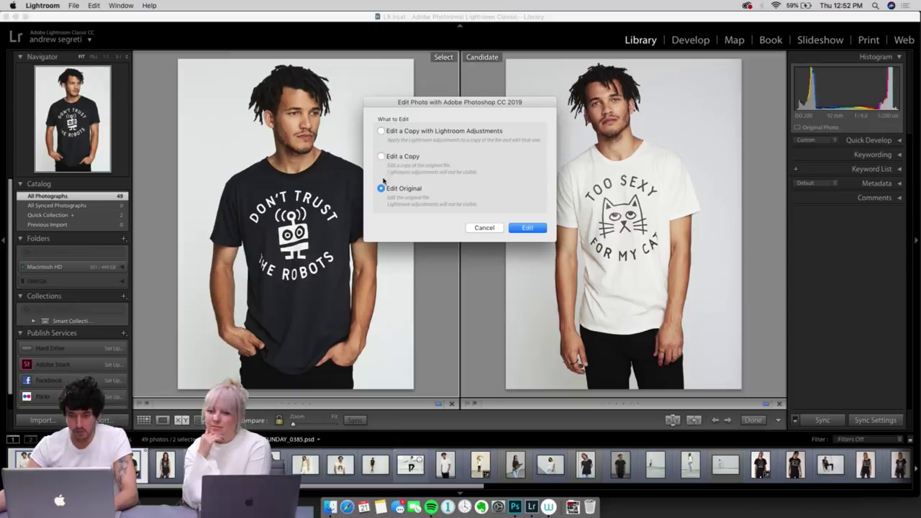
click(526, 228)
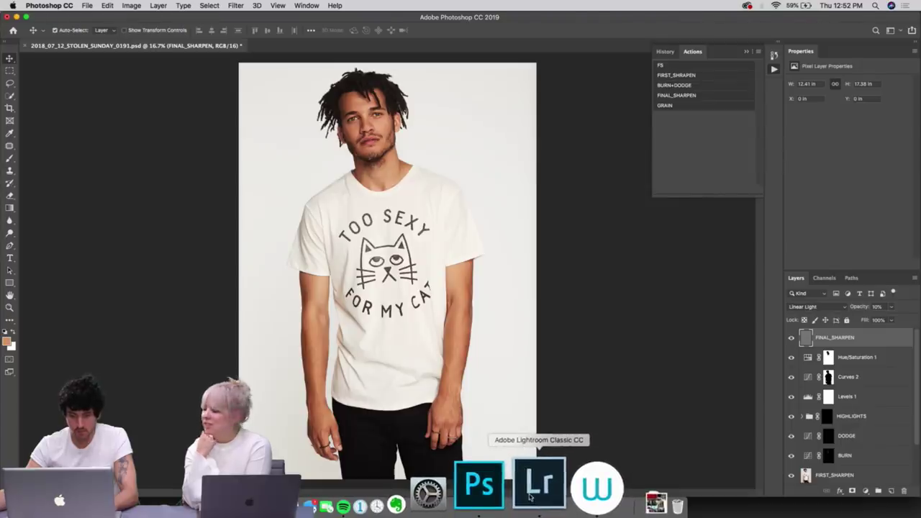
click(531, 496)
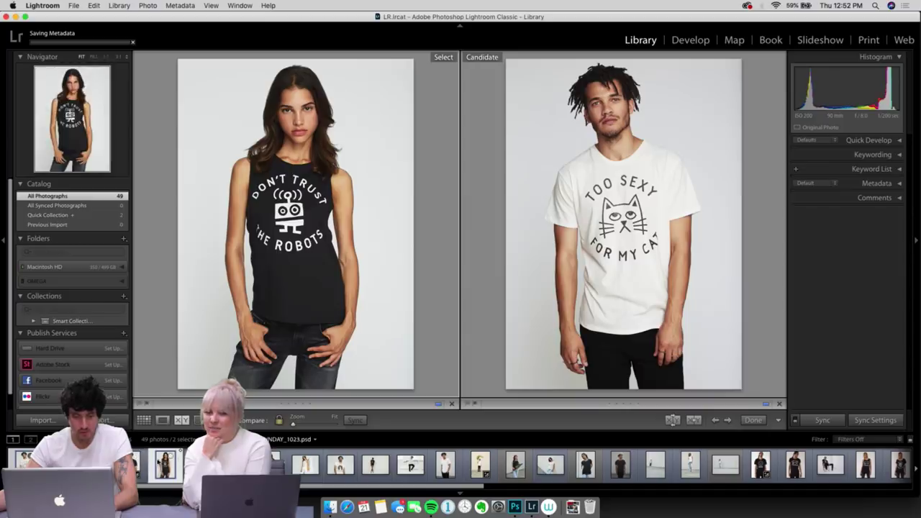
key(super+Tab)
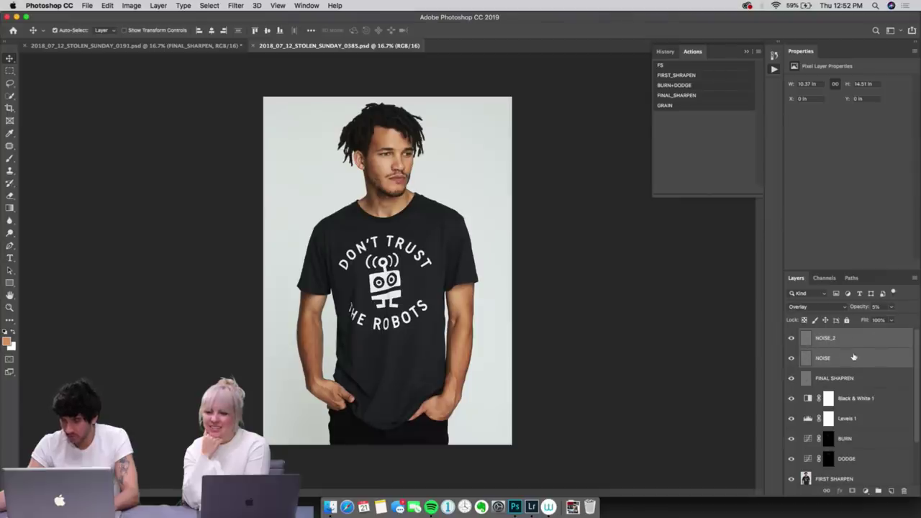
Step: Delete the NOISE and NOISE_2 layers from the robots-shirt portrait
drag(854, 356, 899, 490)
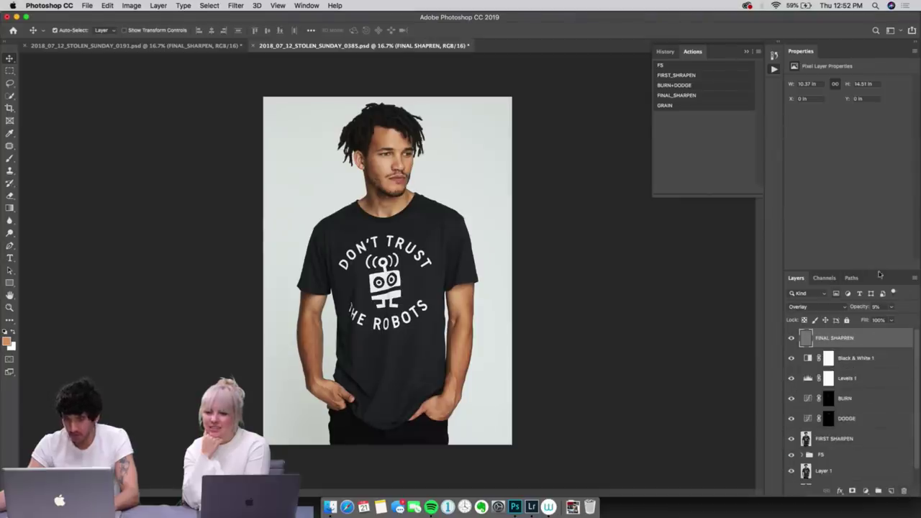
scroll(917, 368, down, 1)
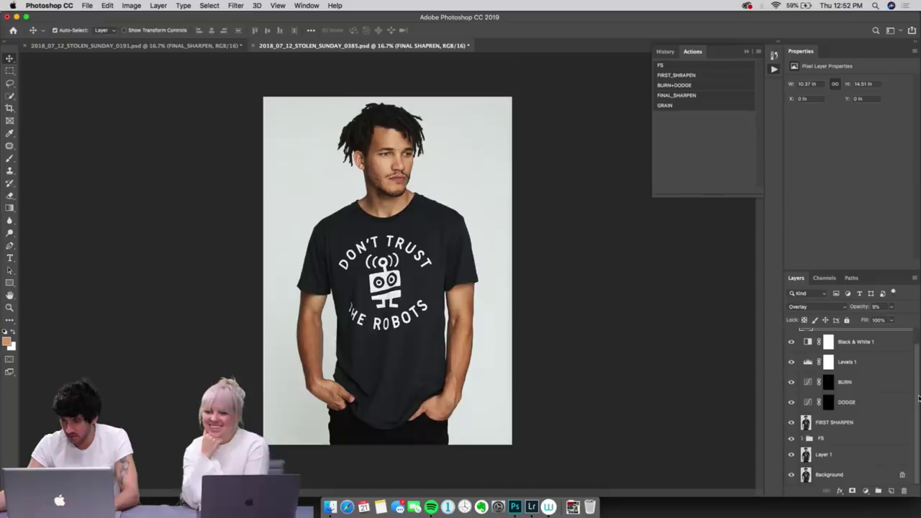
scroll(916, 368, up, 1)
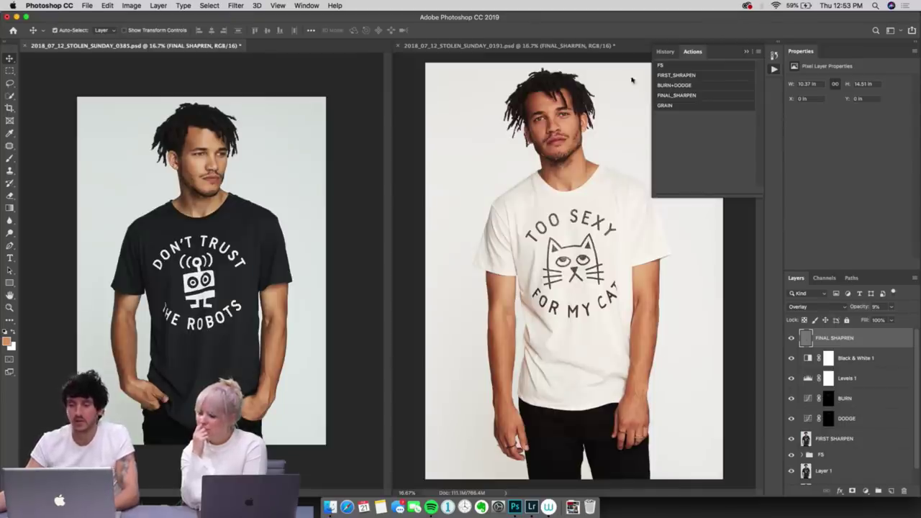
Step: Close the floating History and Actions panel and check both portraits' layer stacks
click(743, 53)
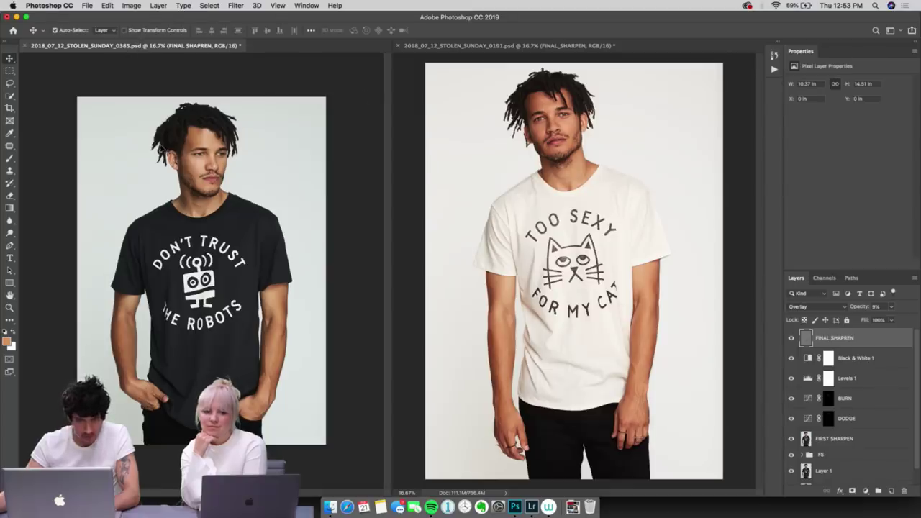
click(495, 45)
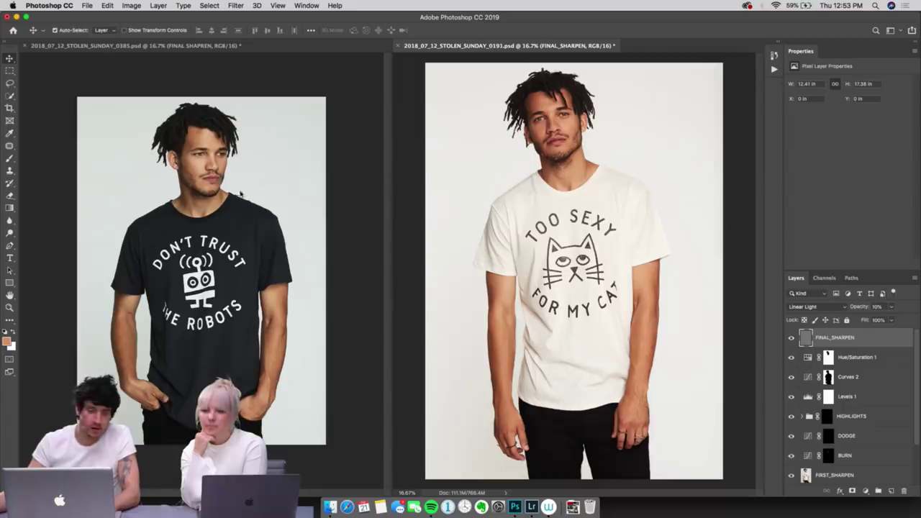
click(180, 51)
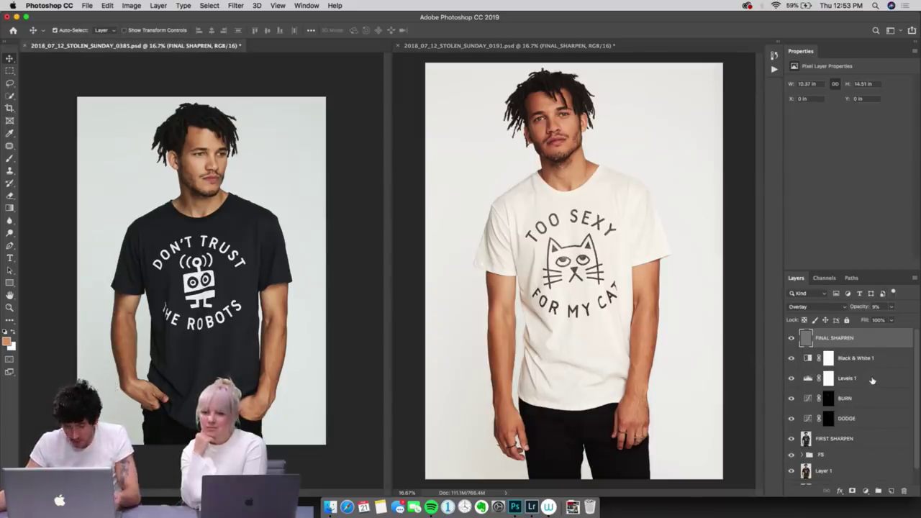
Step: Delete the FINAL SHARPEN, Black & White 1 and Levels 1 layers from the black-shirt portrait
click(872, 358)
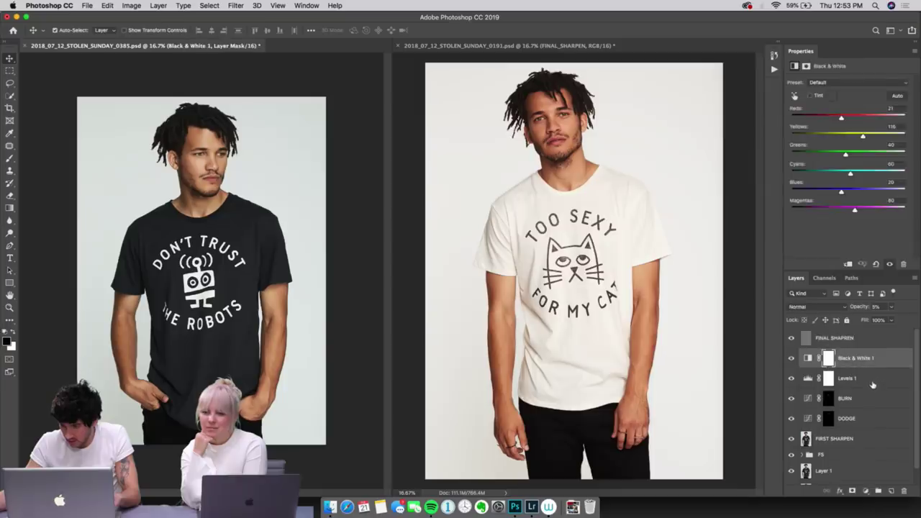
click(885, 342)
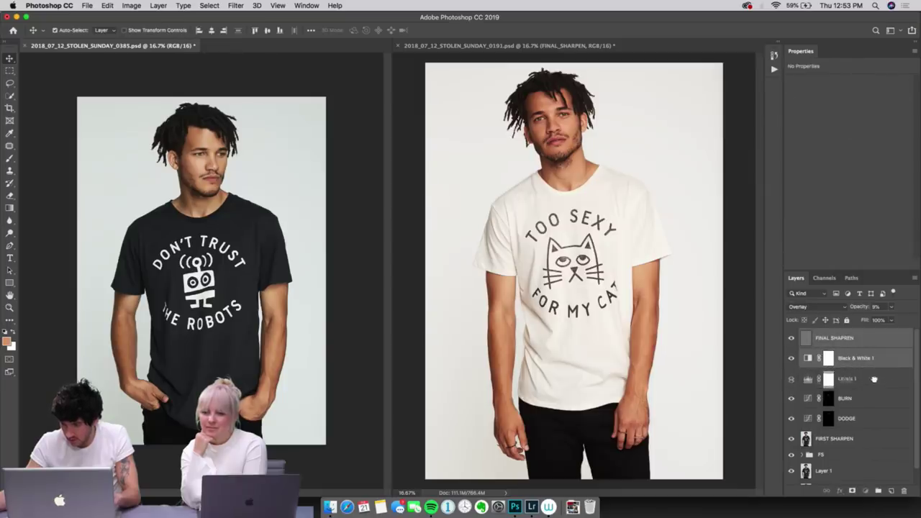
click(884, 381)
shift+click(887, 339)
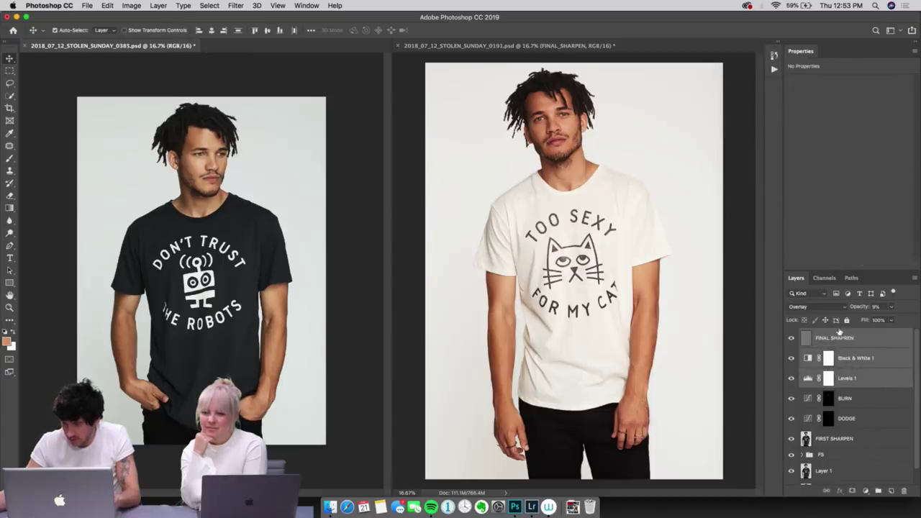
drag(866, 344, 902, 484)
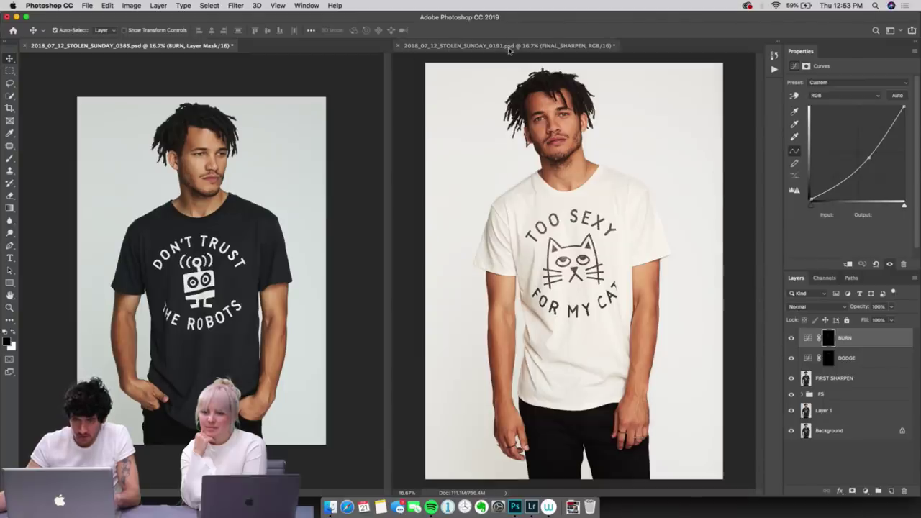
click(509, 47)
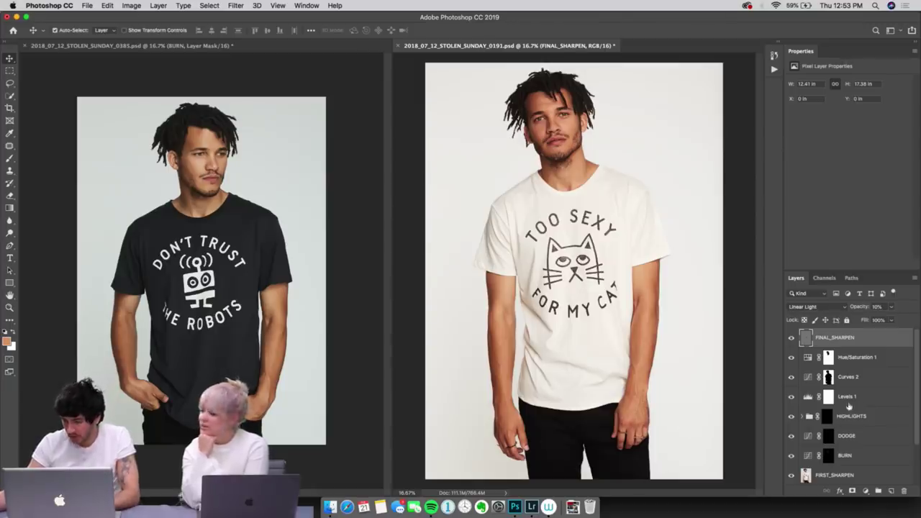
Step: Copy Hue/Saturation 1, Curves 2 and Levels 1 from the cat-shirt image onto the robots-shirt portrait
click(875, 396)
shift+click(881, 364)
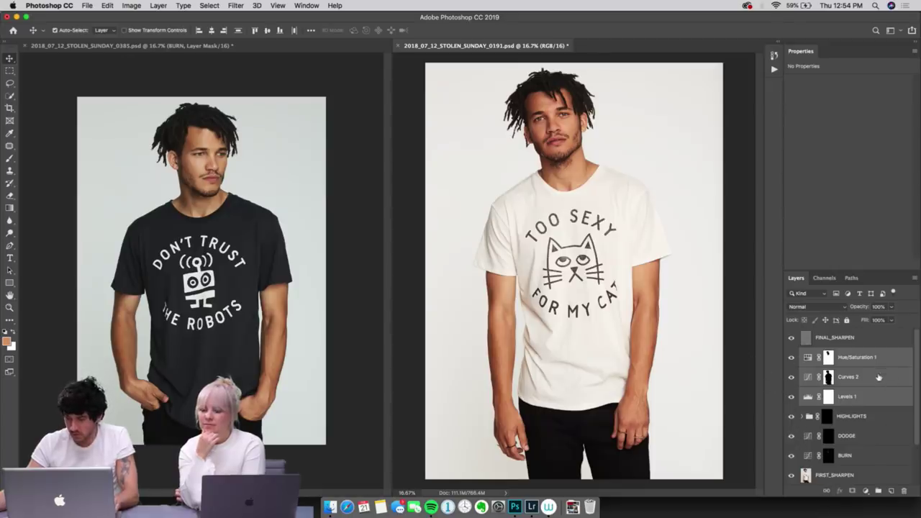
drag(858, 371, 229, 267)
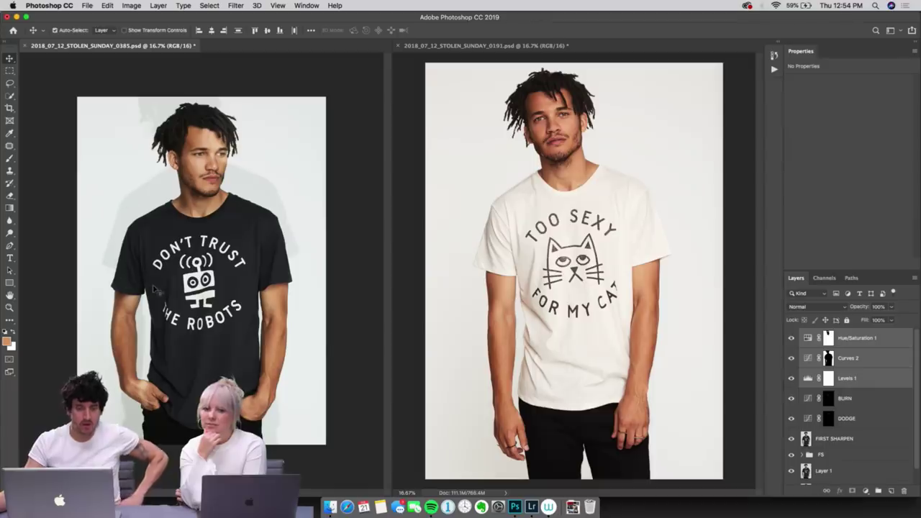
Step: Show the Curves 2 layer mask as a red overlay and switch to the Brush tool
click(888, 360)
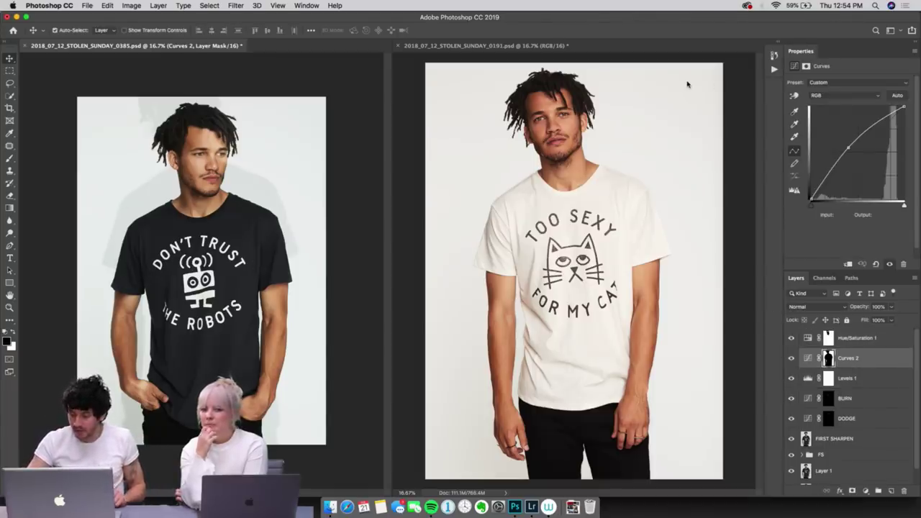
key(backslash)
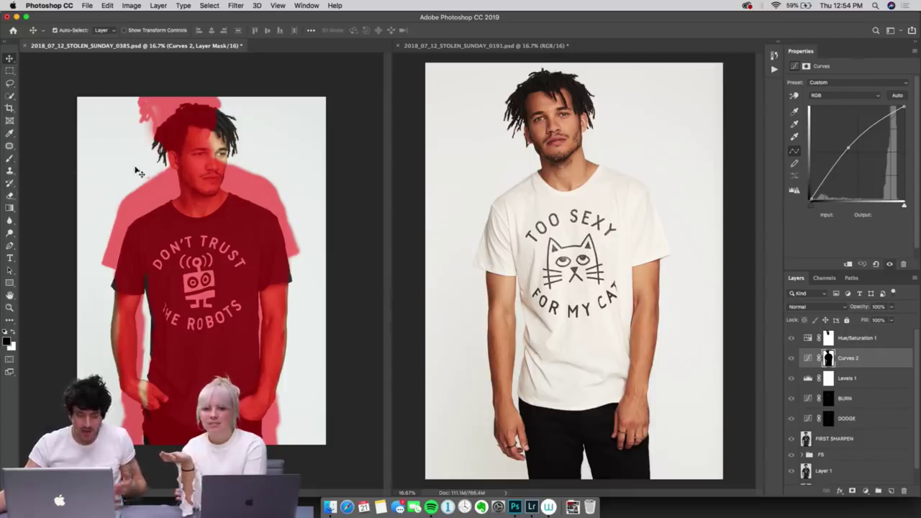
key(b)
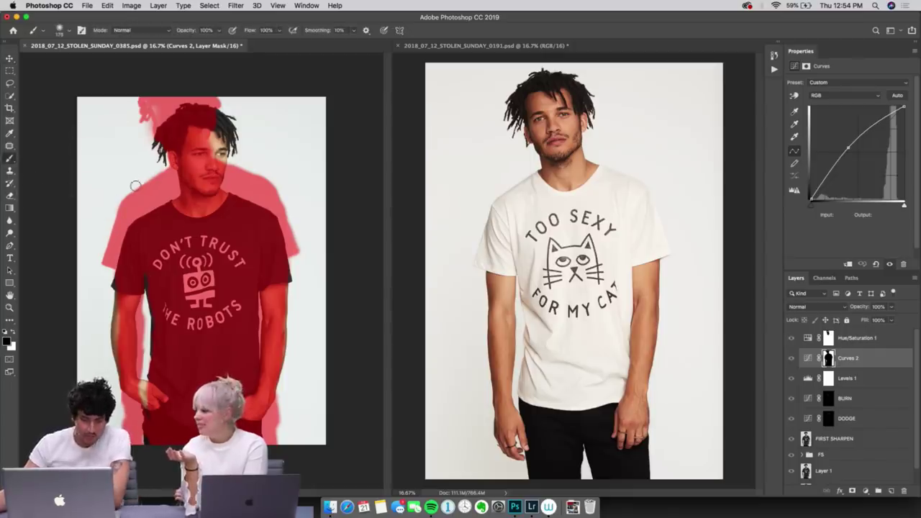